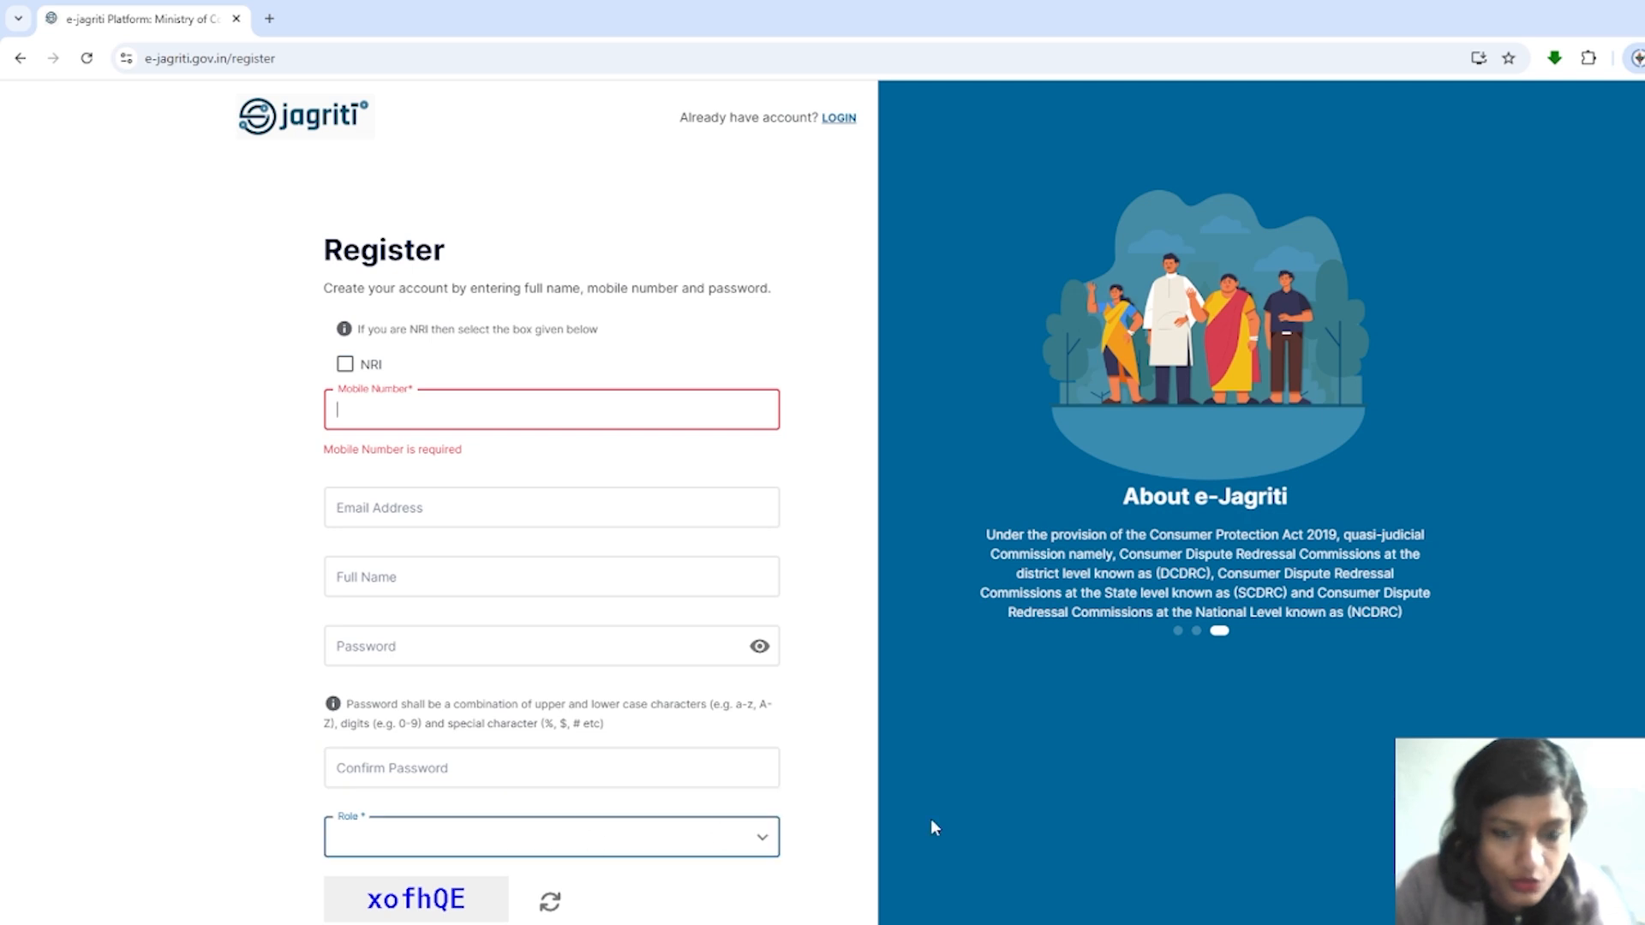
scroll(721, 835, "down", 2)
left_click(536, 656)
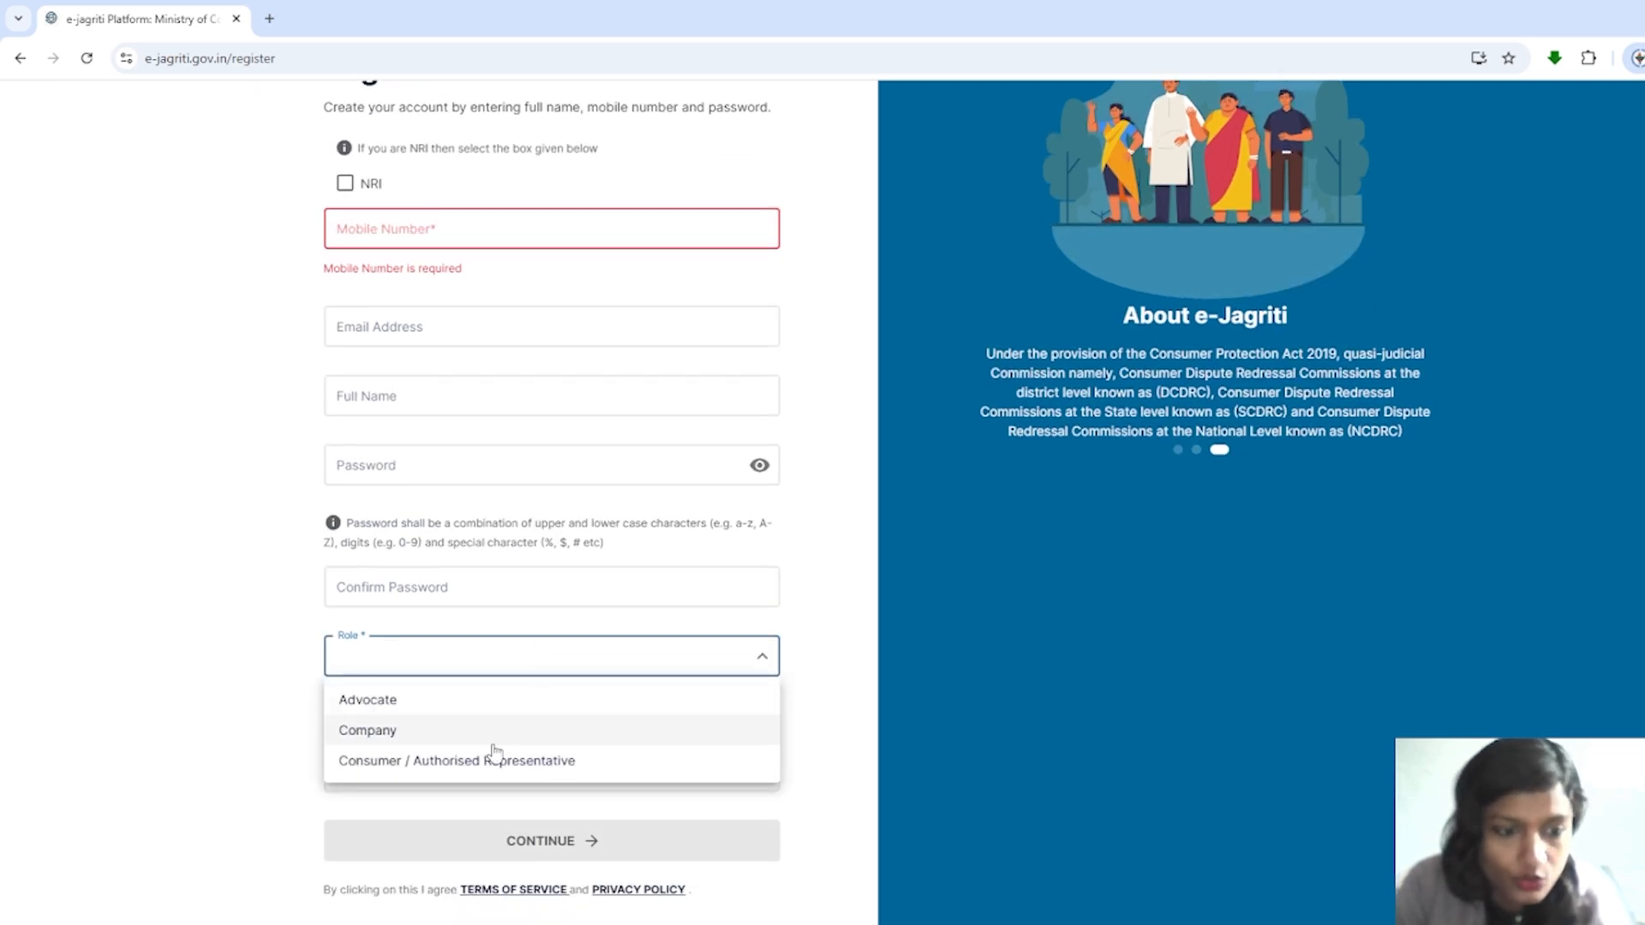
left_click(187, 758)
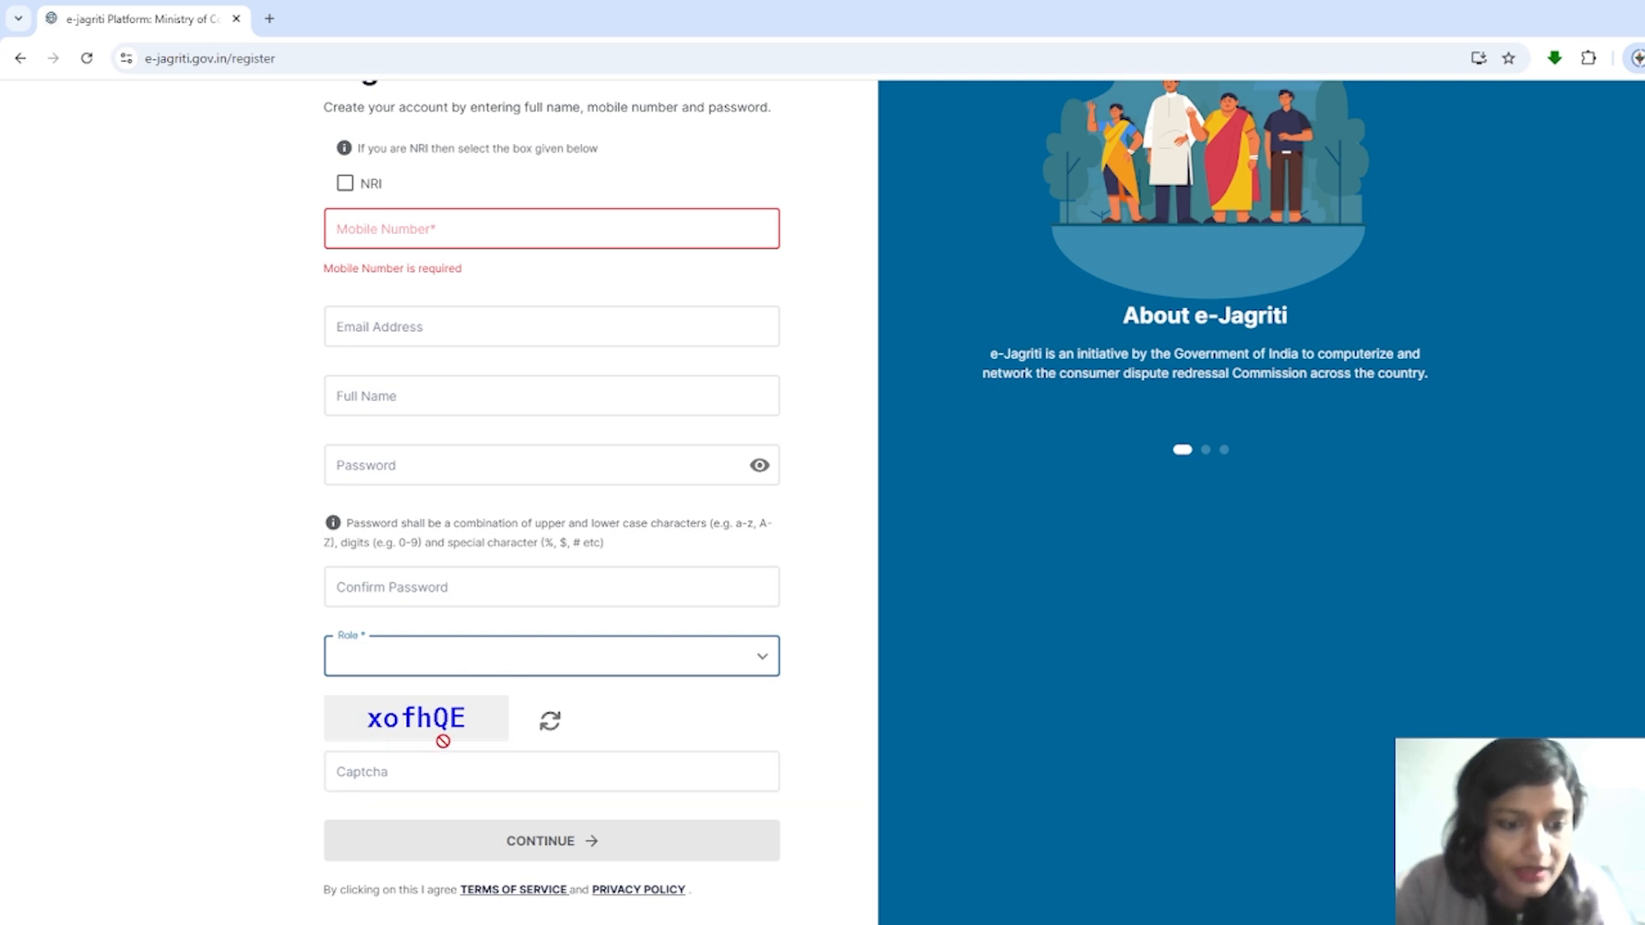
scroll(552, 514, "up", 2)
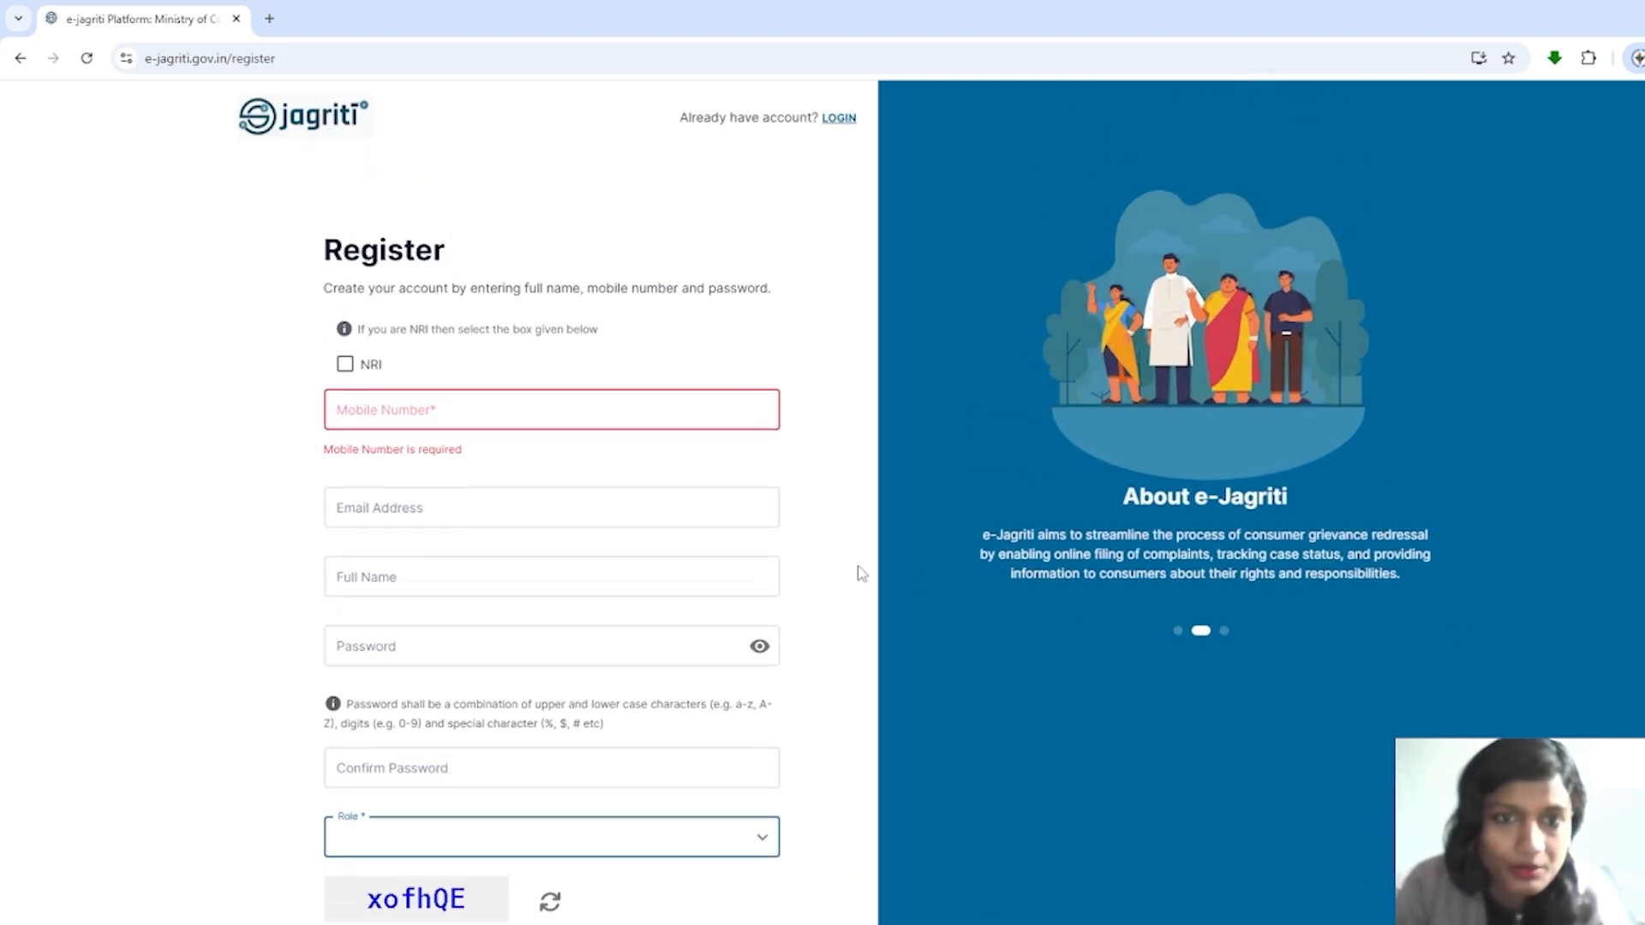
left_click(518, 634)
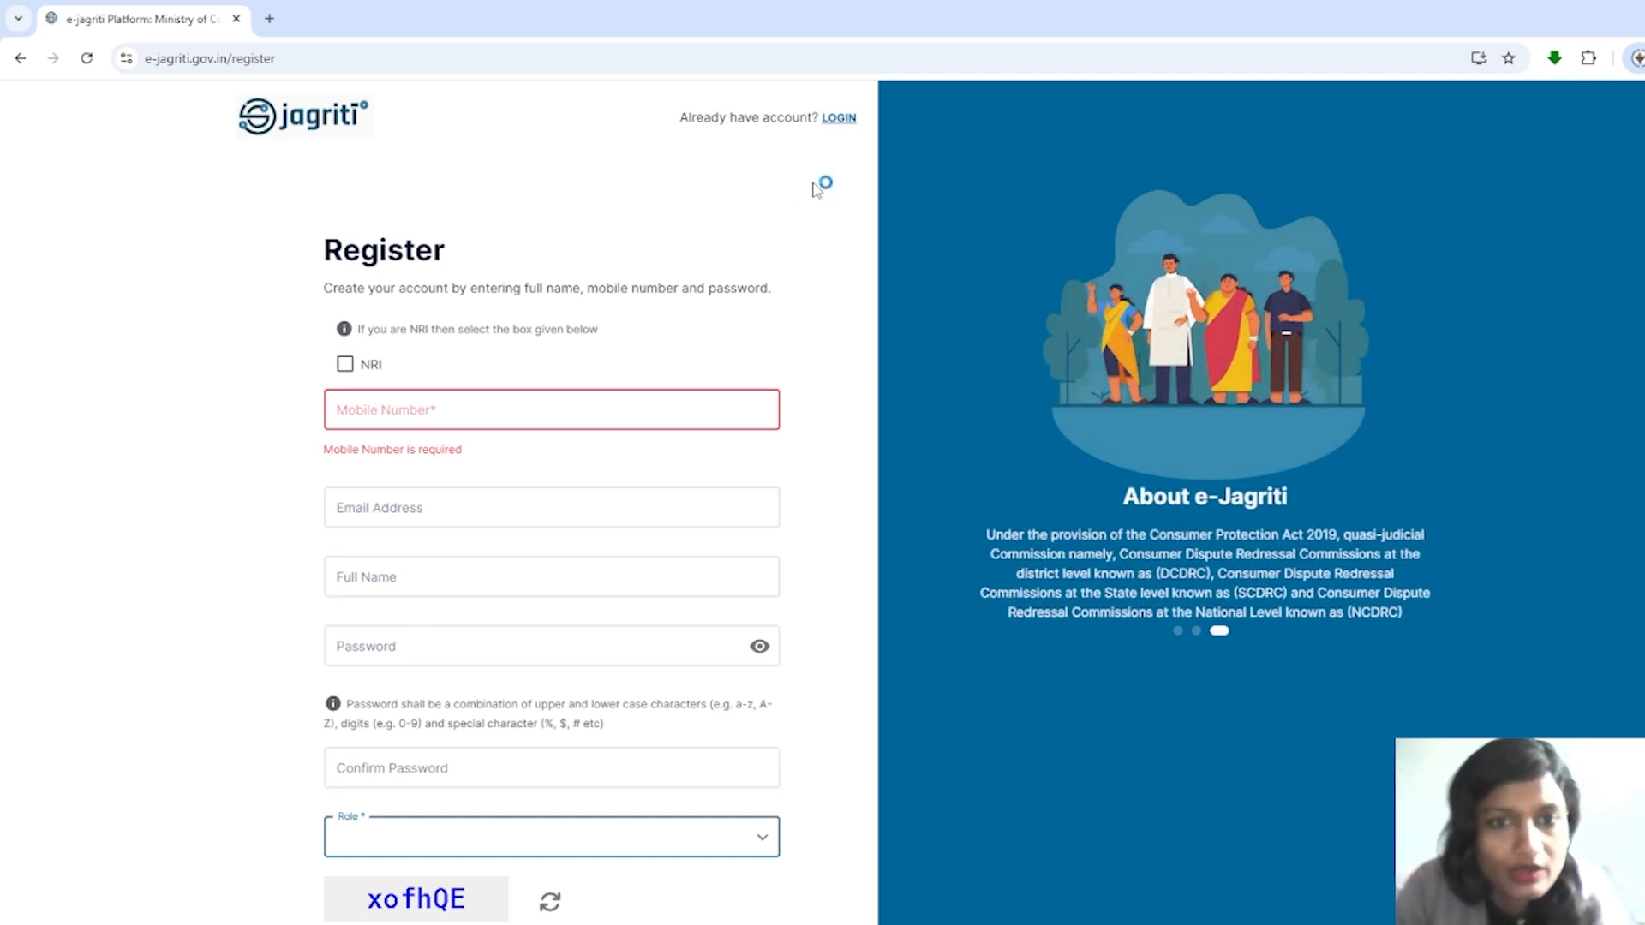
left_click(837, 118)
- Enter the mobile number on the login page and continue to password entry
left_click(441, 431)
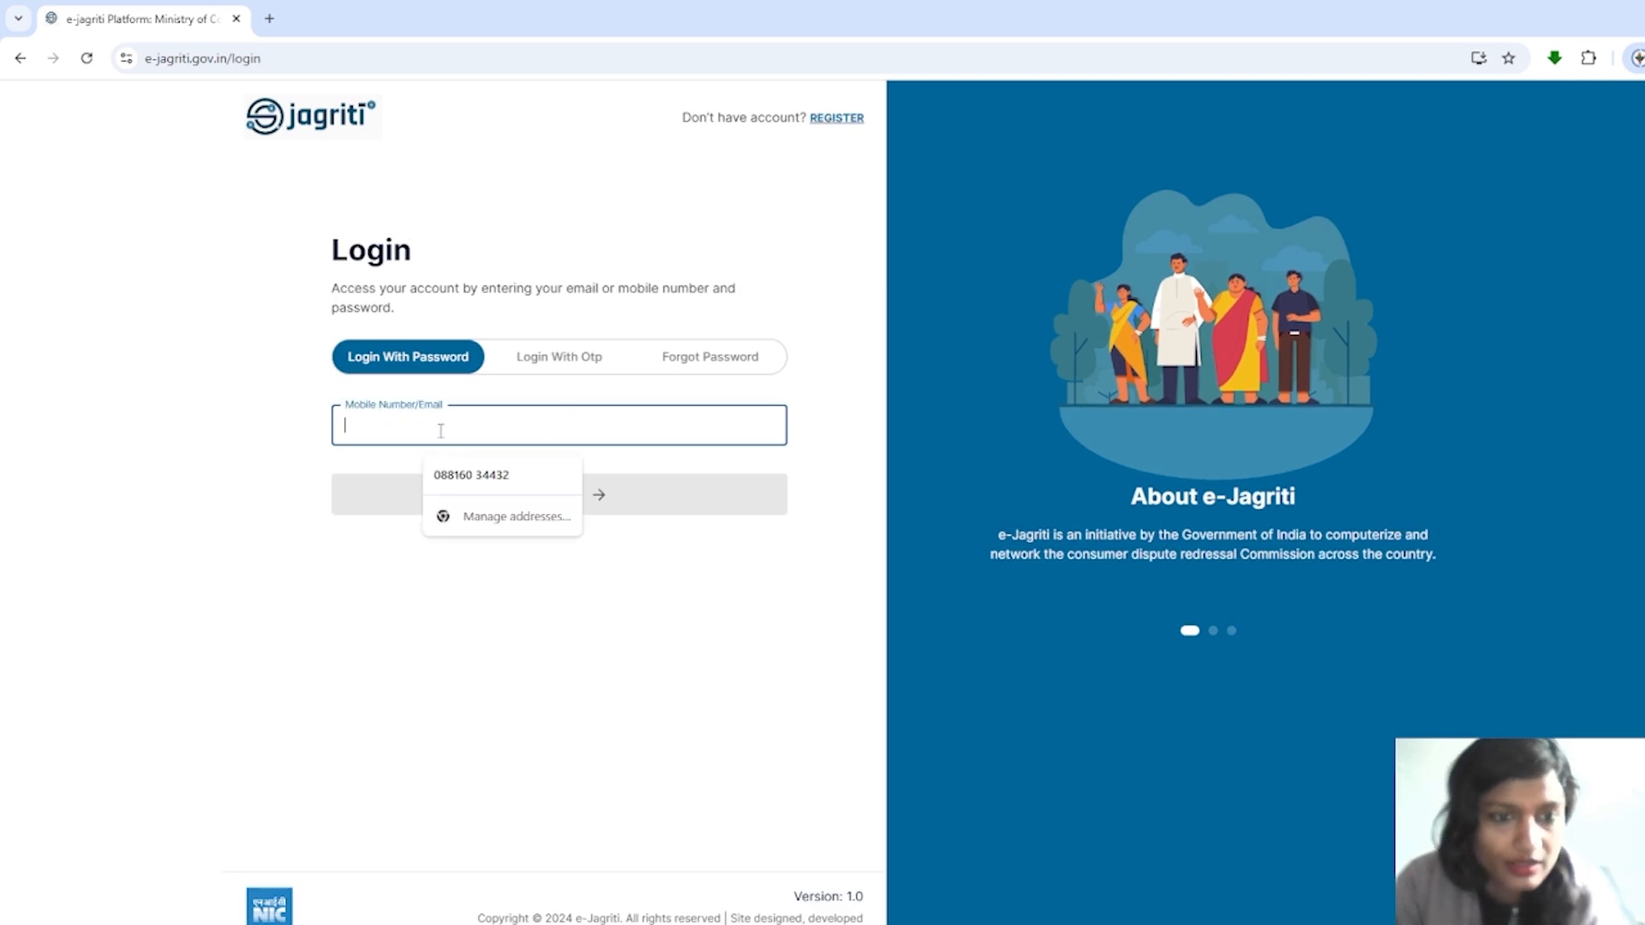
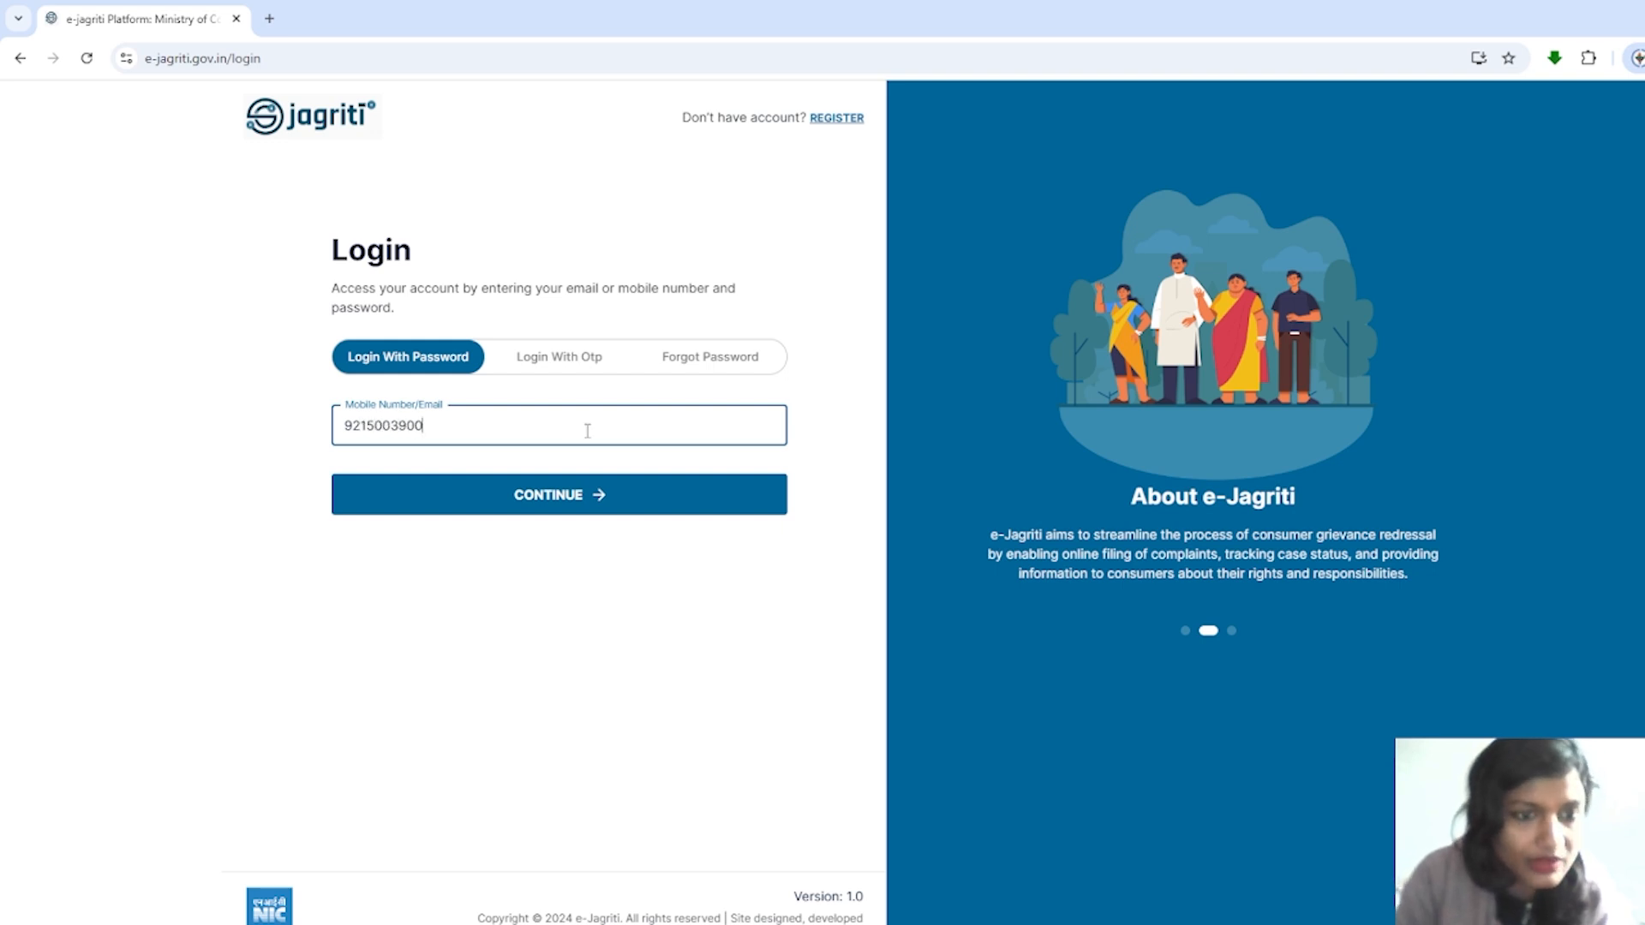
left_click(615, 506)
- Type the account password, toggling visibility to fix mistyped characters
left_click(557, 498)
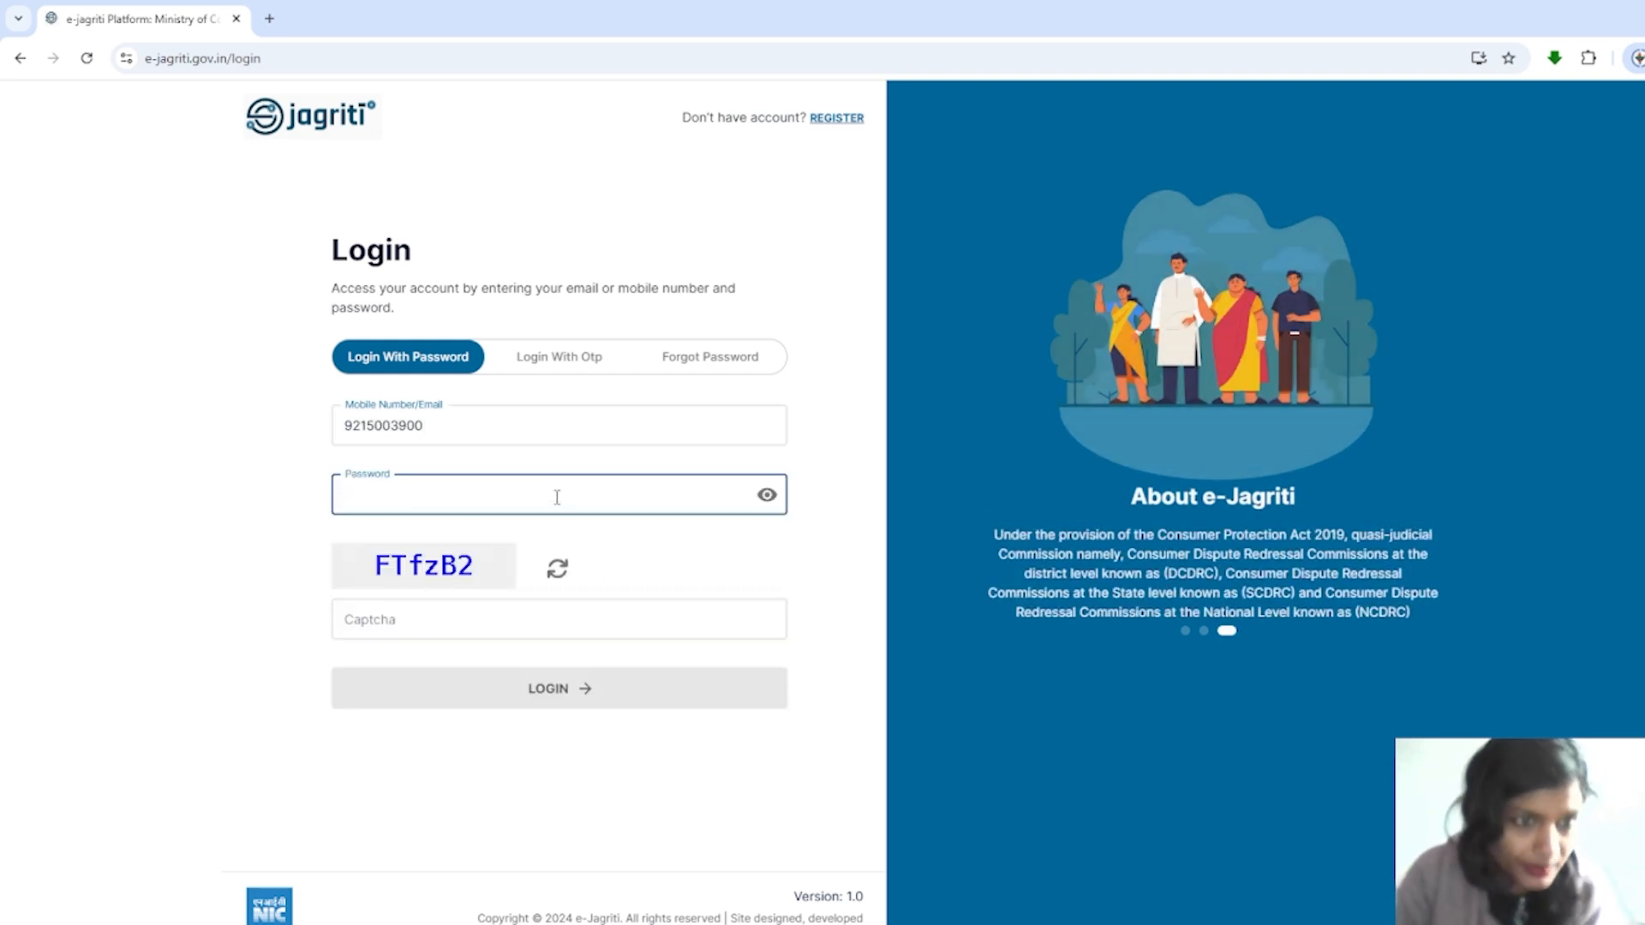
type("*")
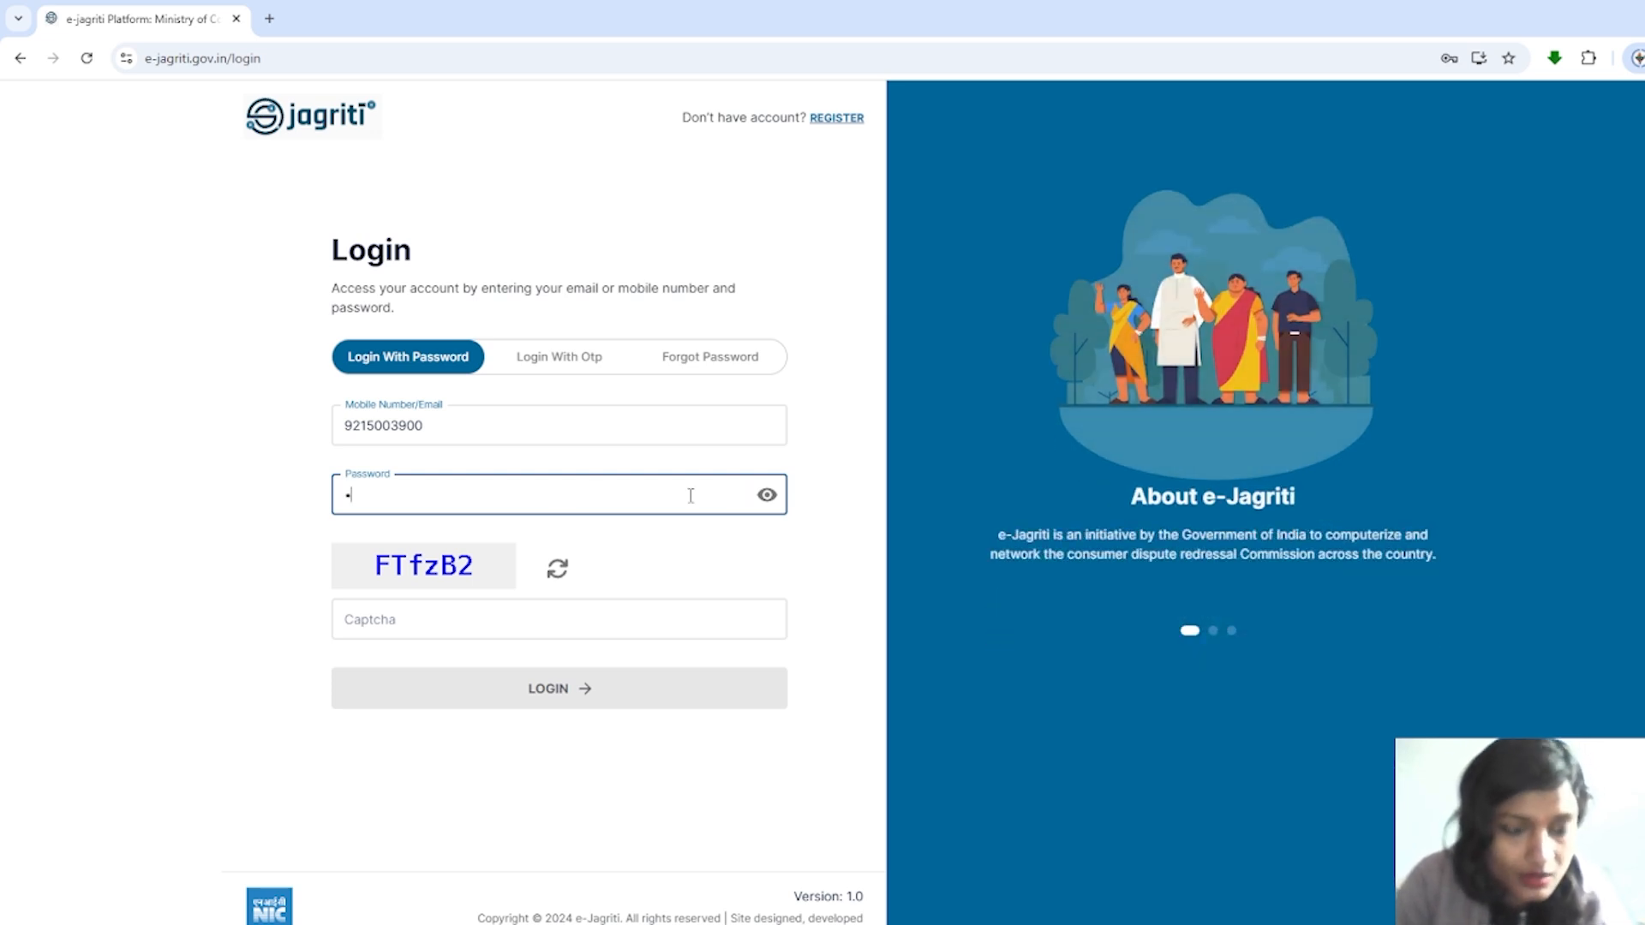
type("*")
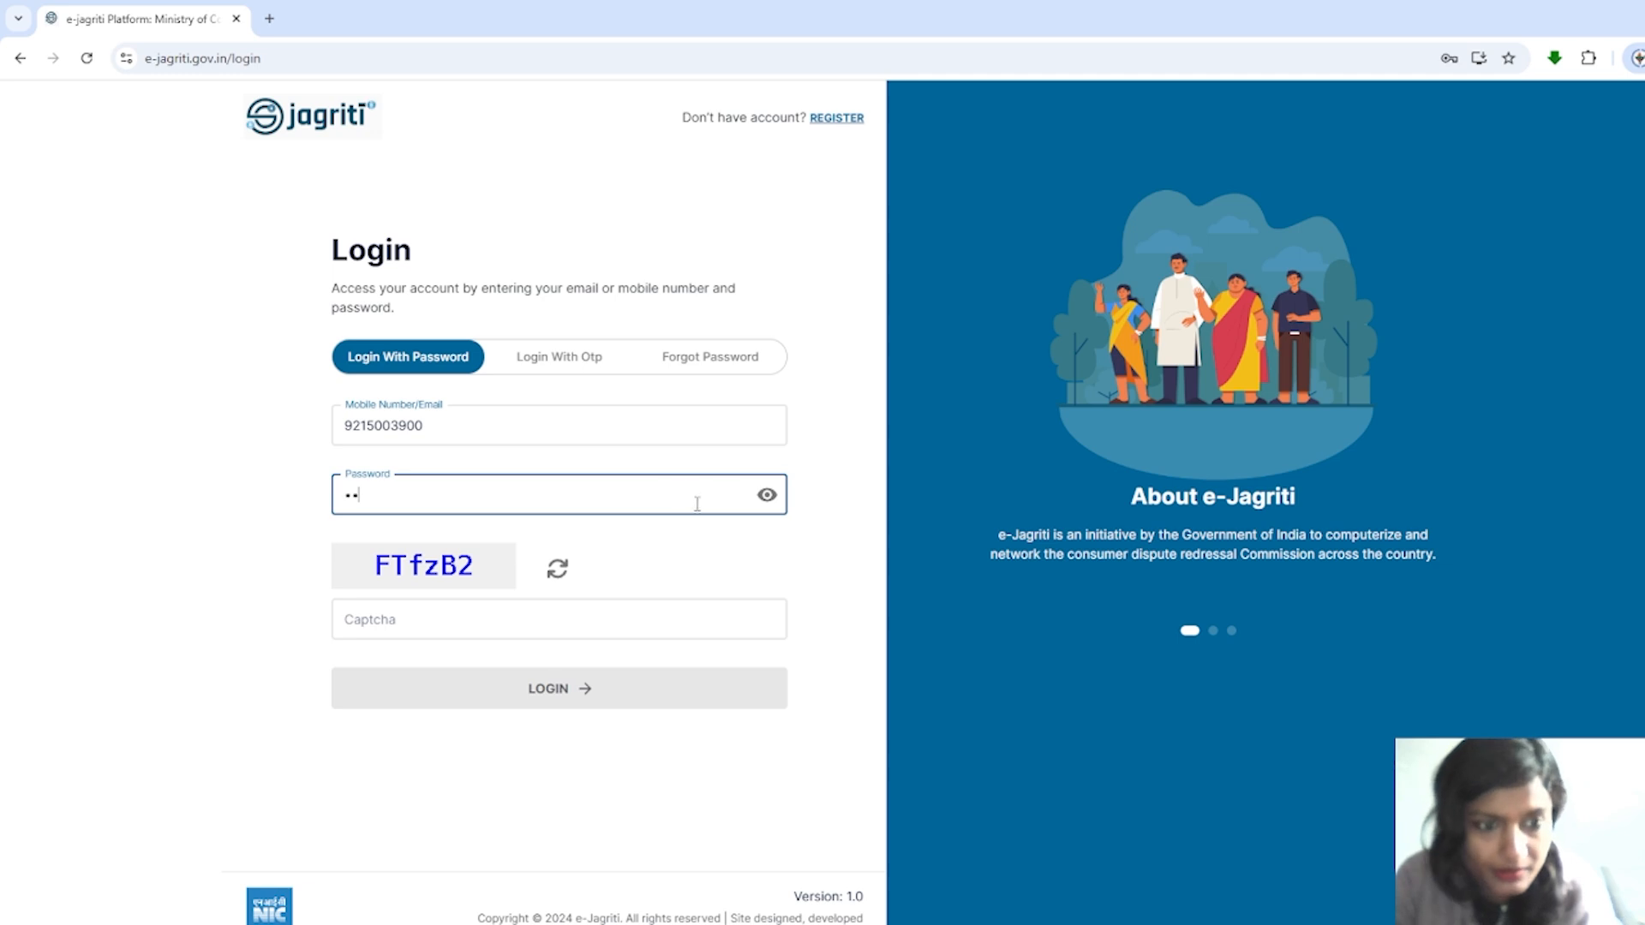
left_click(767, 496)
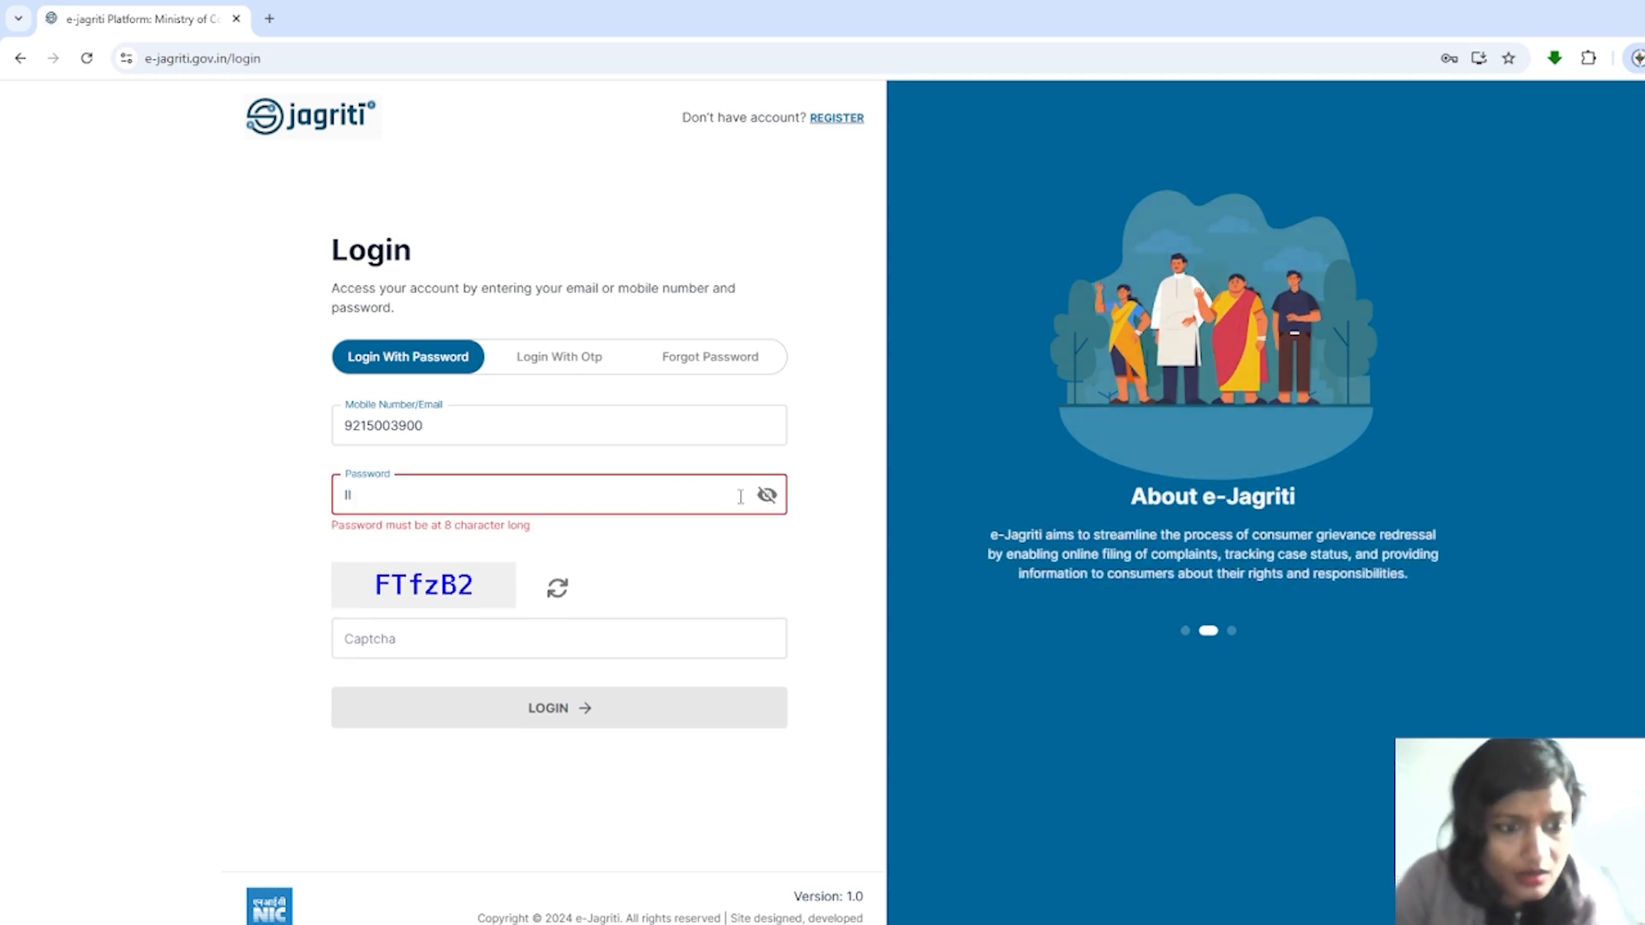
type("V")
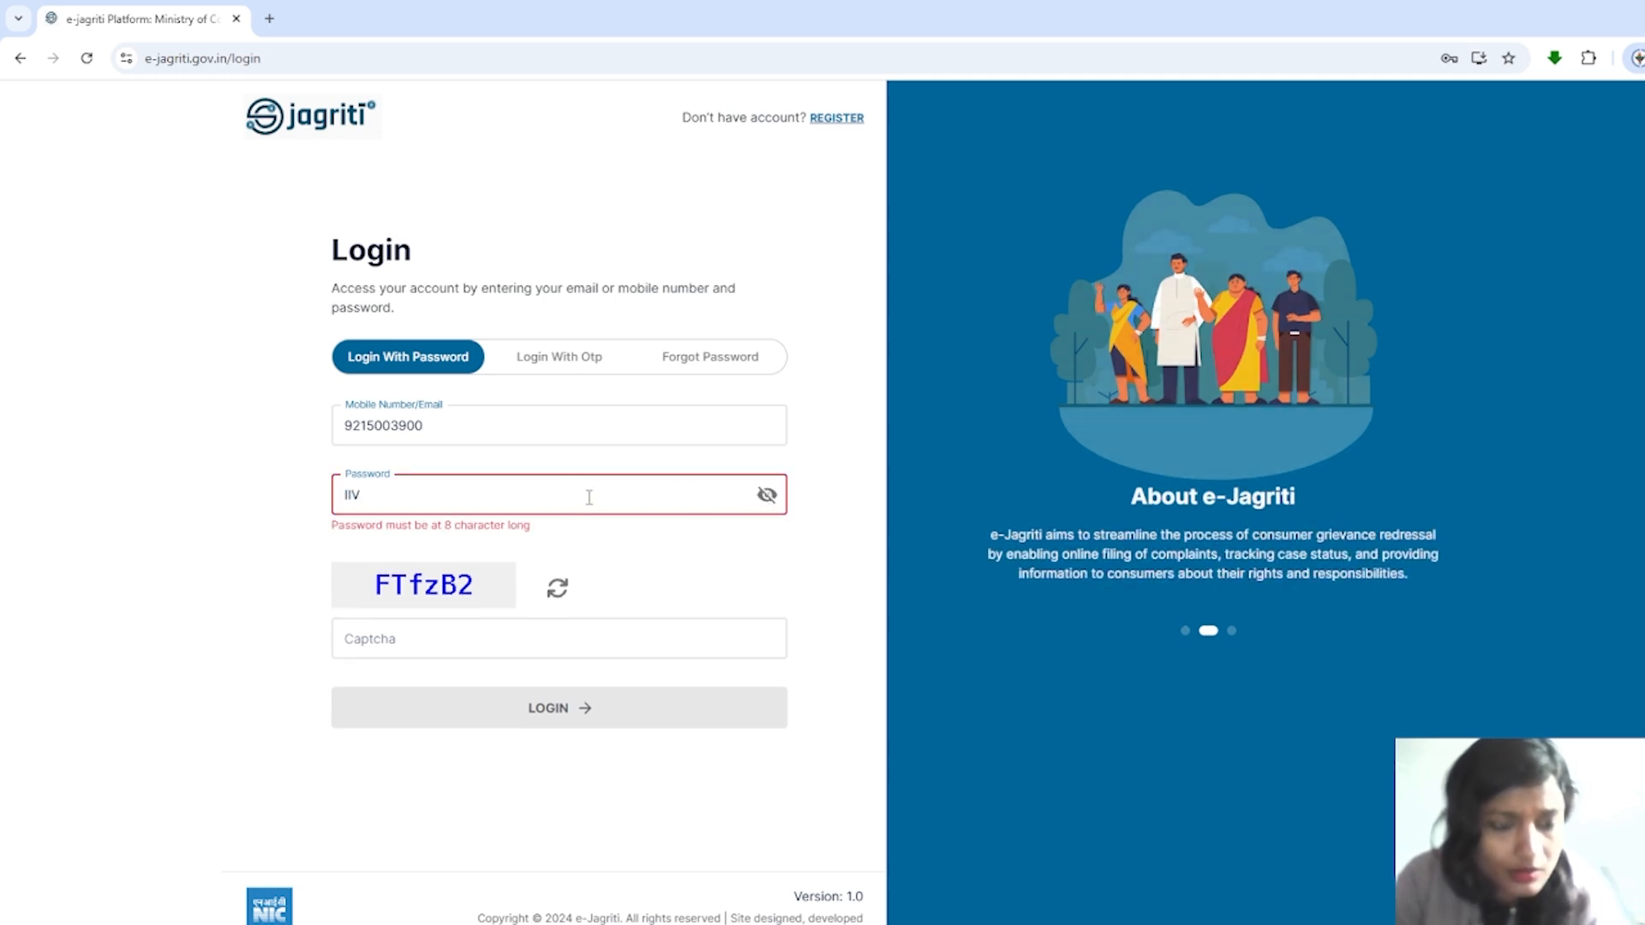
key("BackSpace")
key("BackSpace")
key("BackSpace")
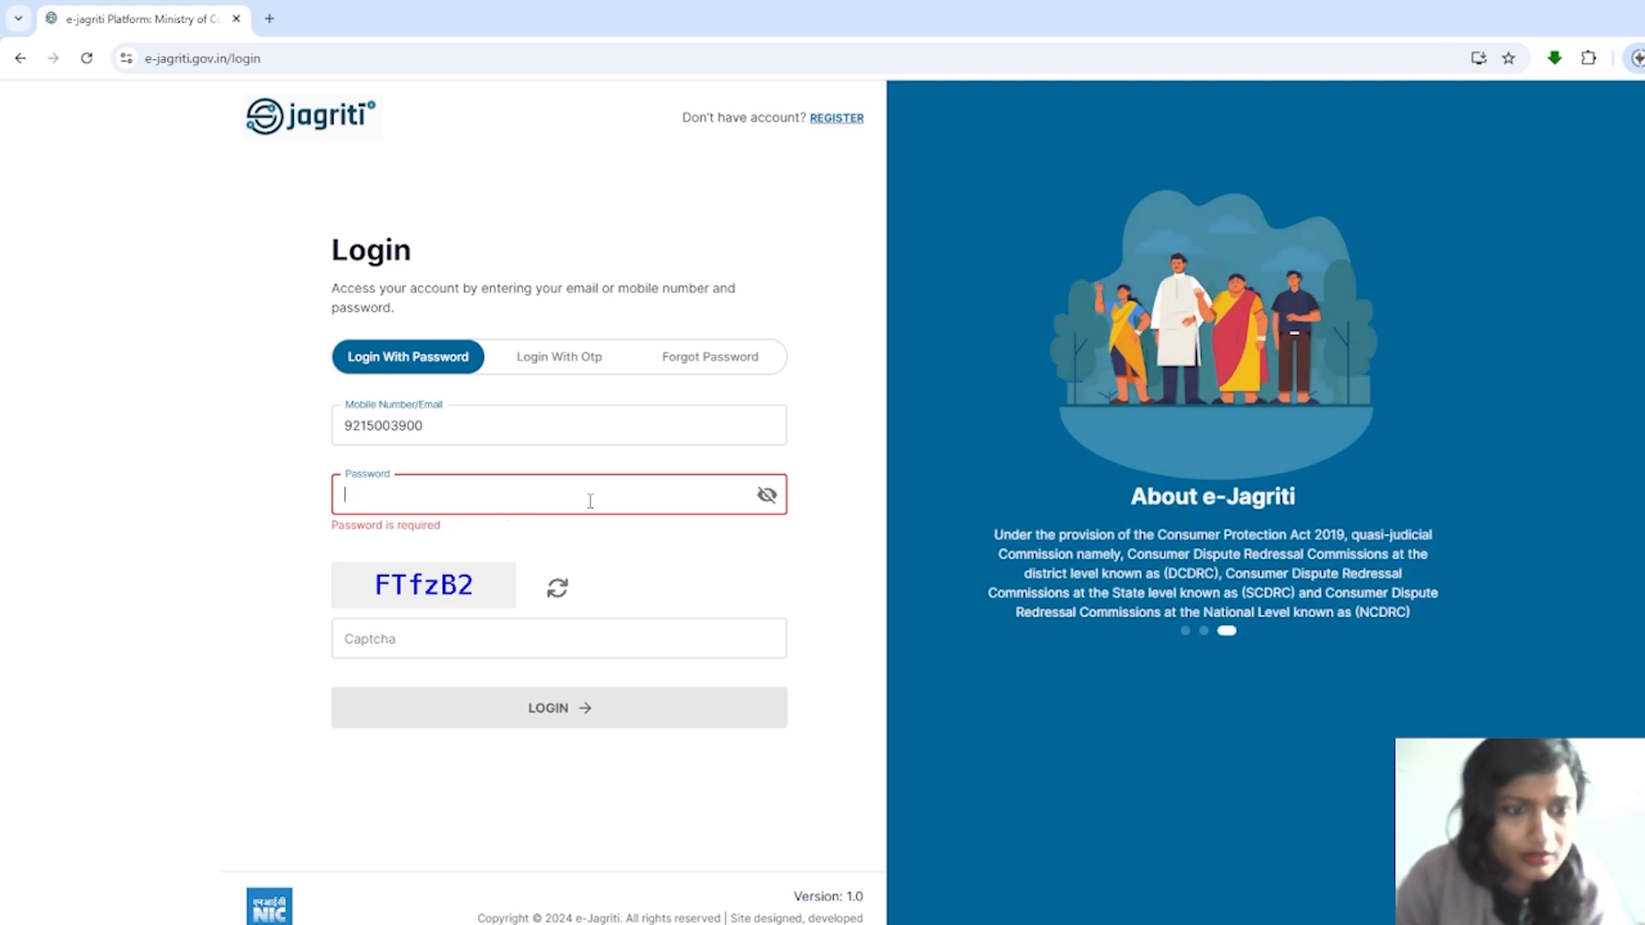
left_click(759, 506)
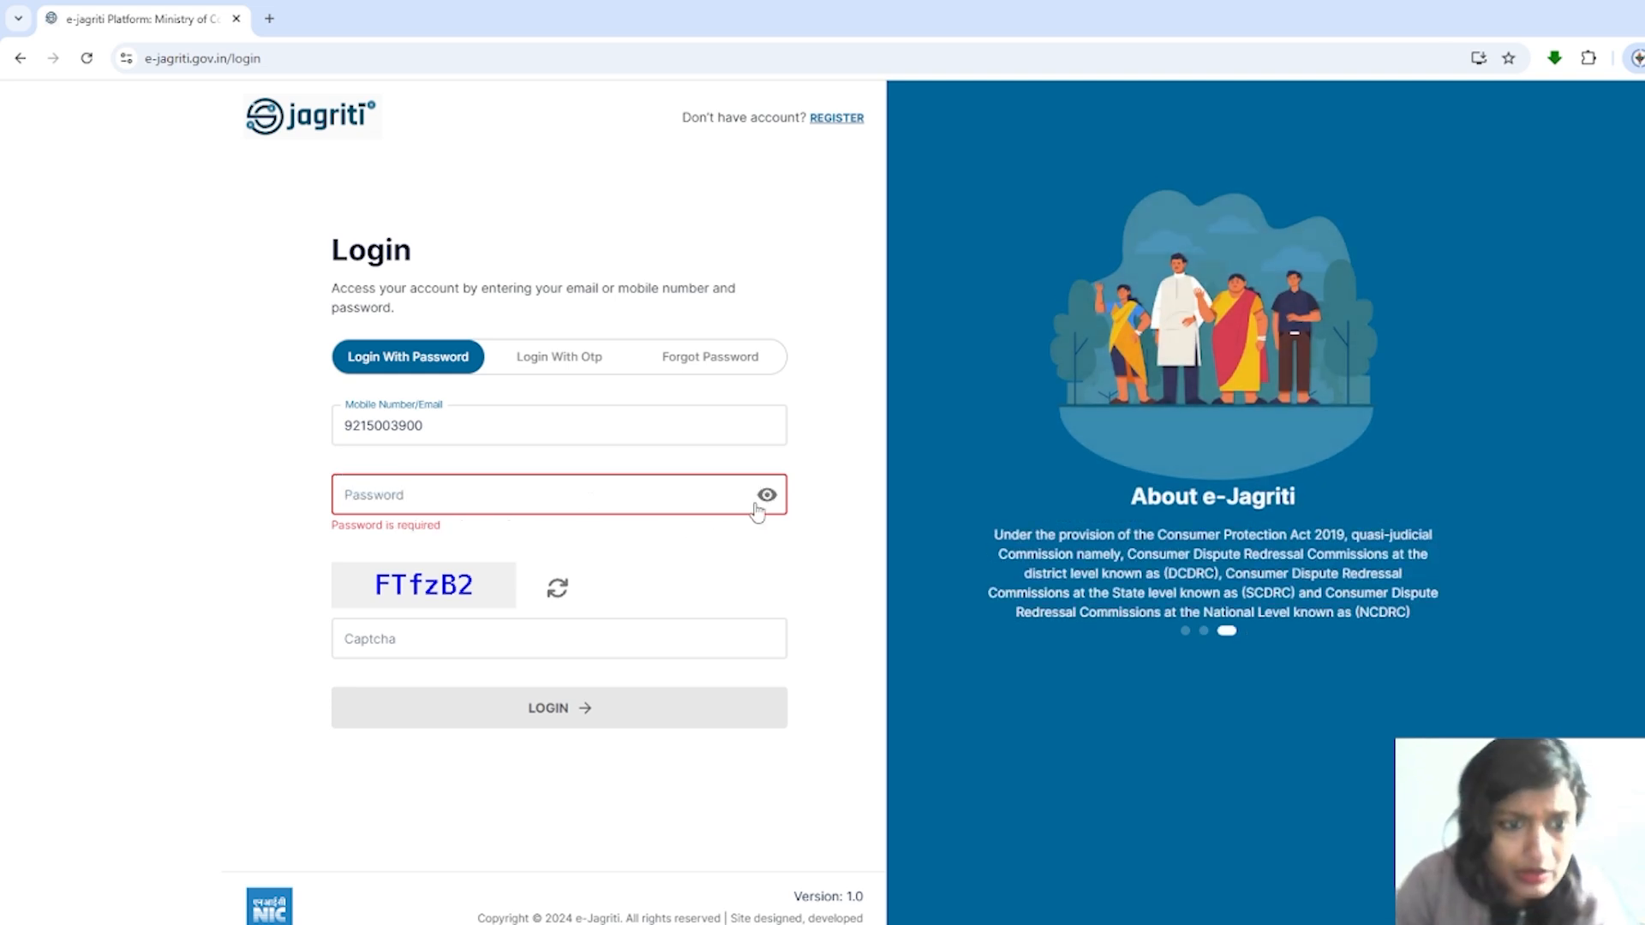
left_click(768, 503)
left_click(677, 493)
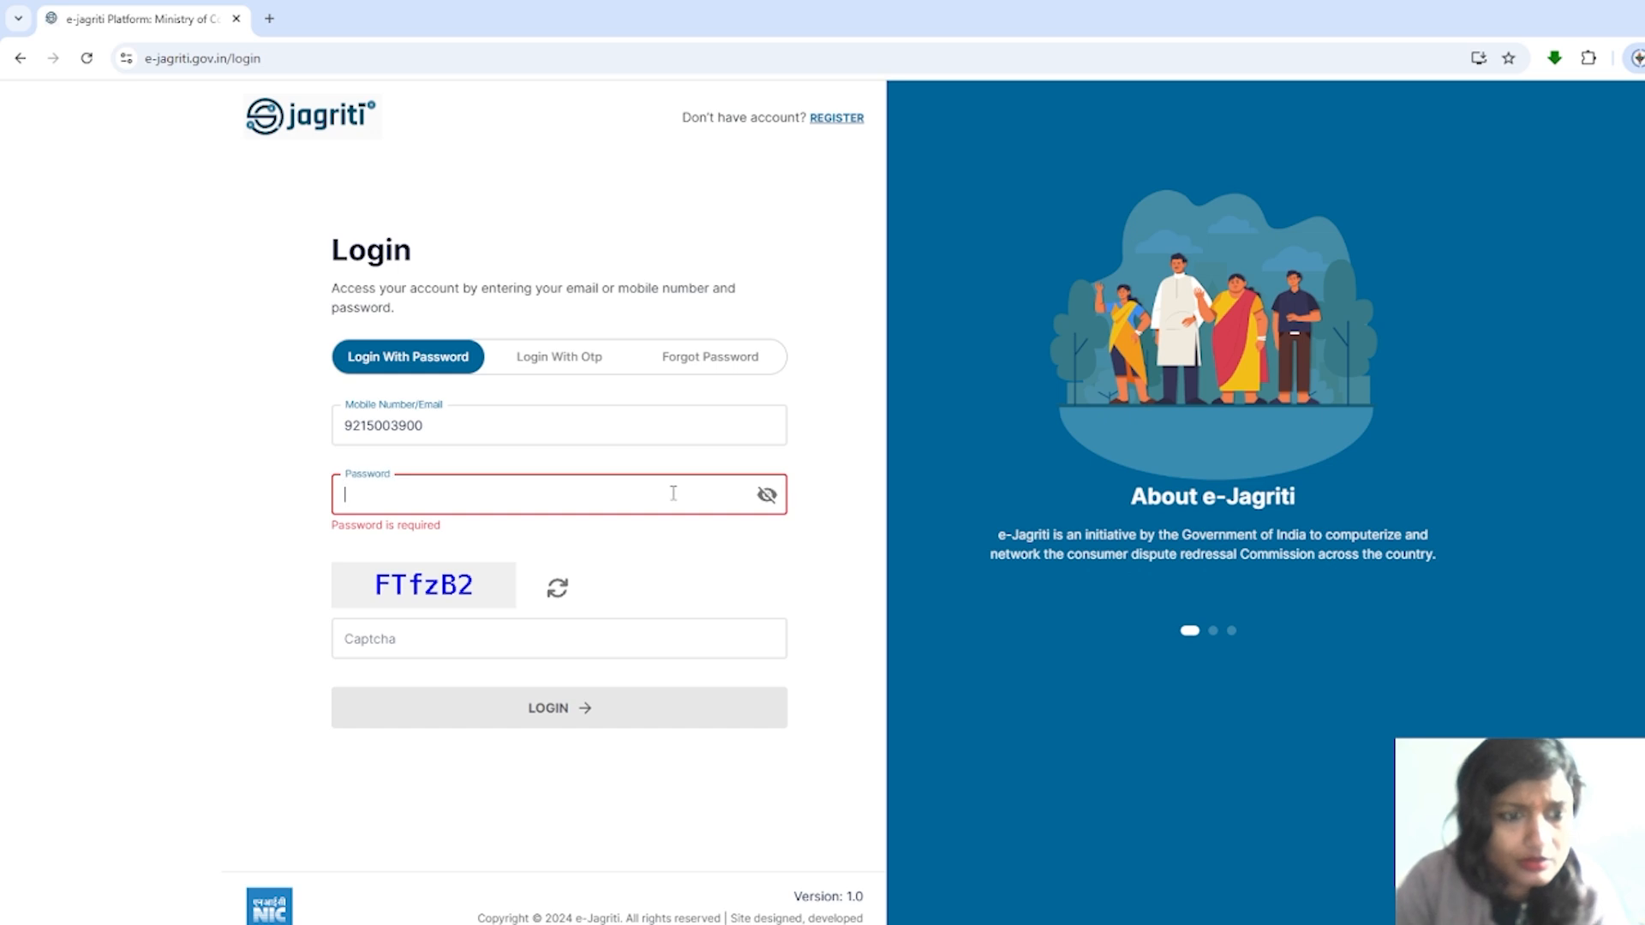
type("o")
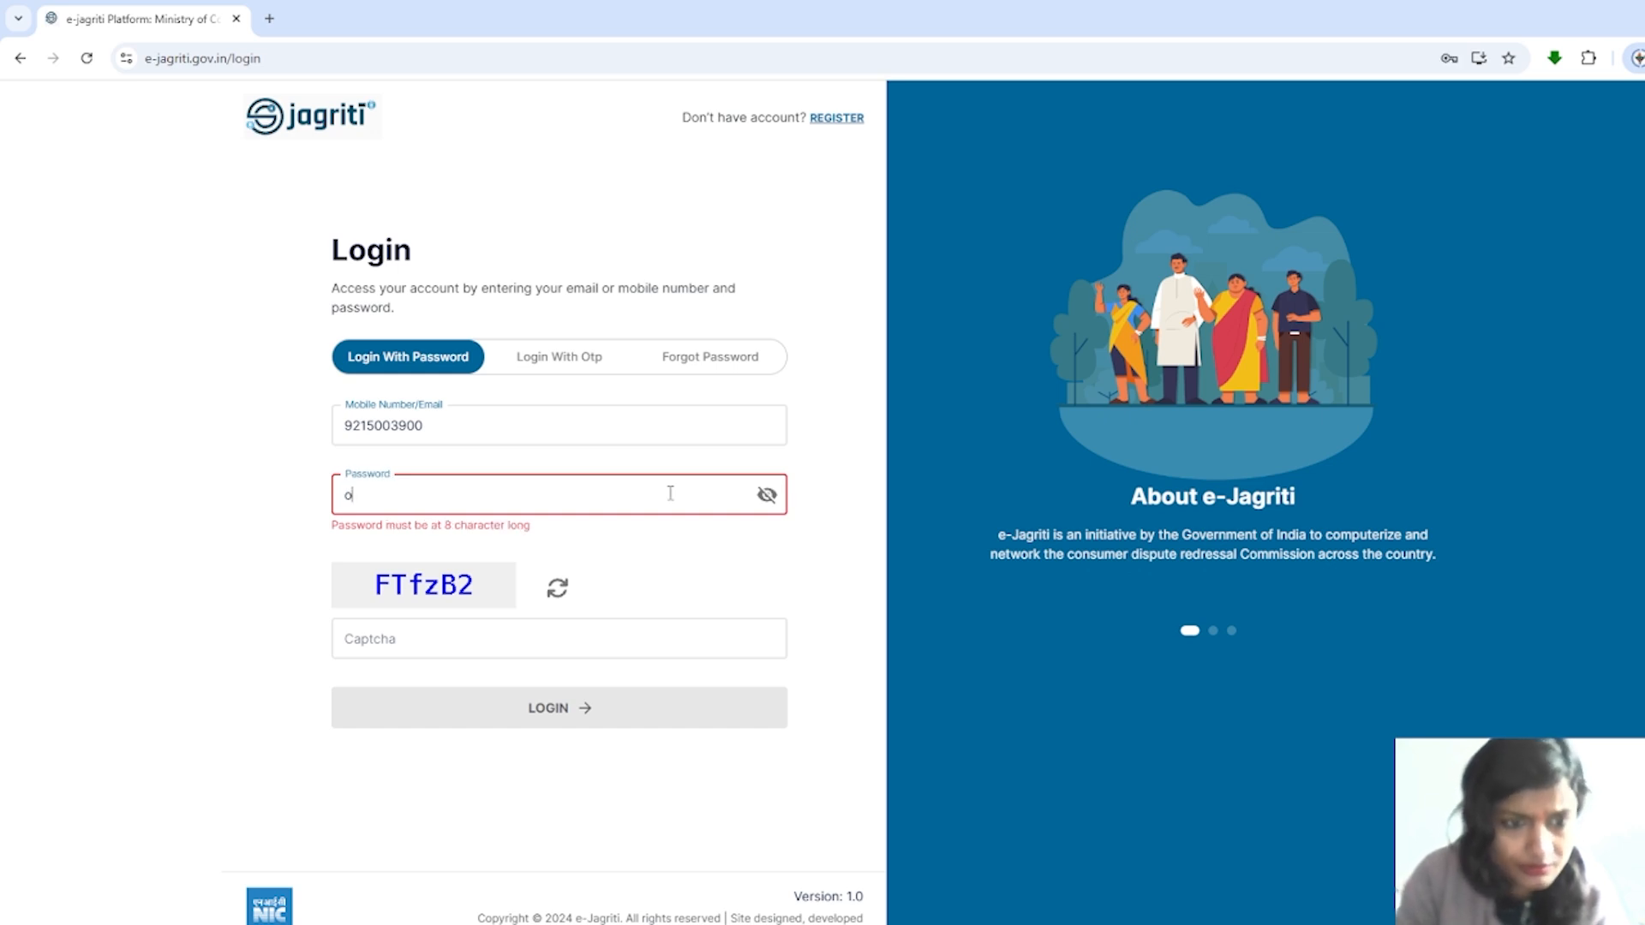
left_click(767, 496)
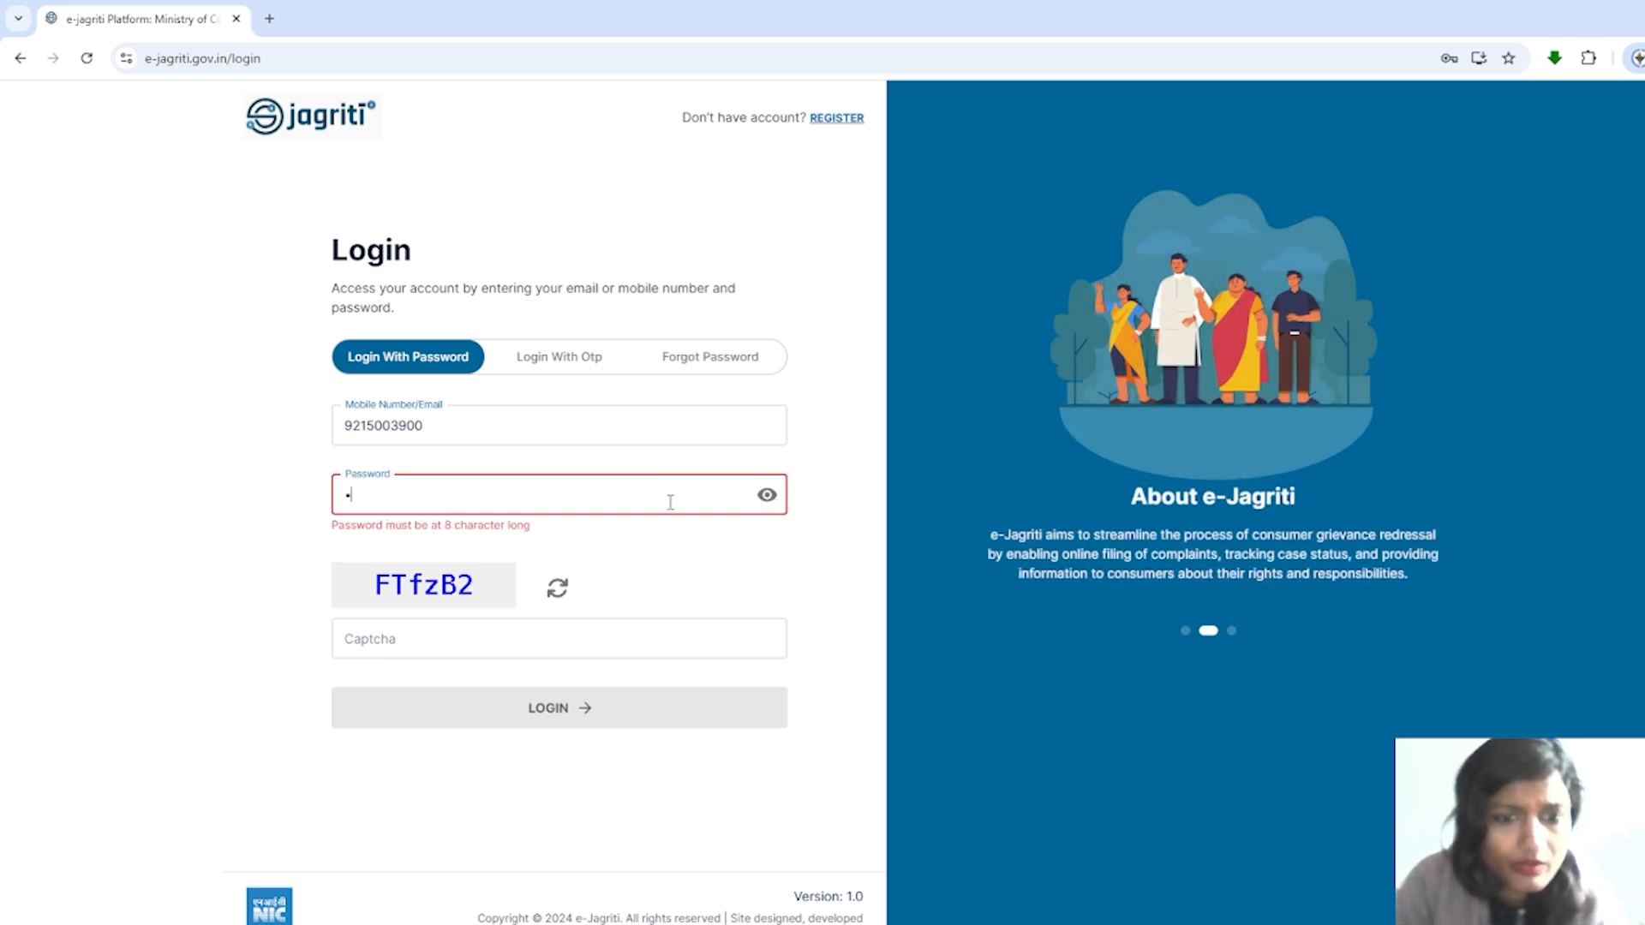
key("BackSpace")
type("*******")
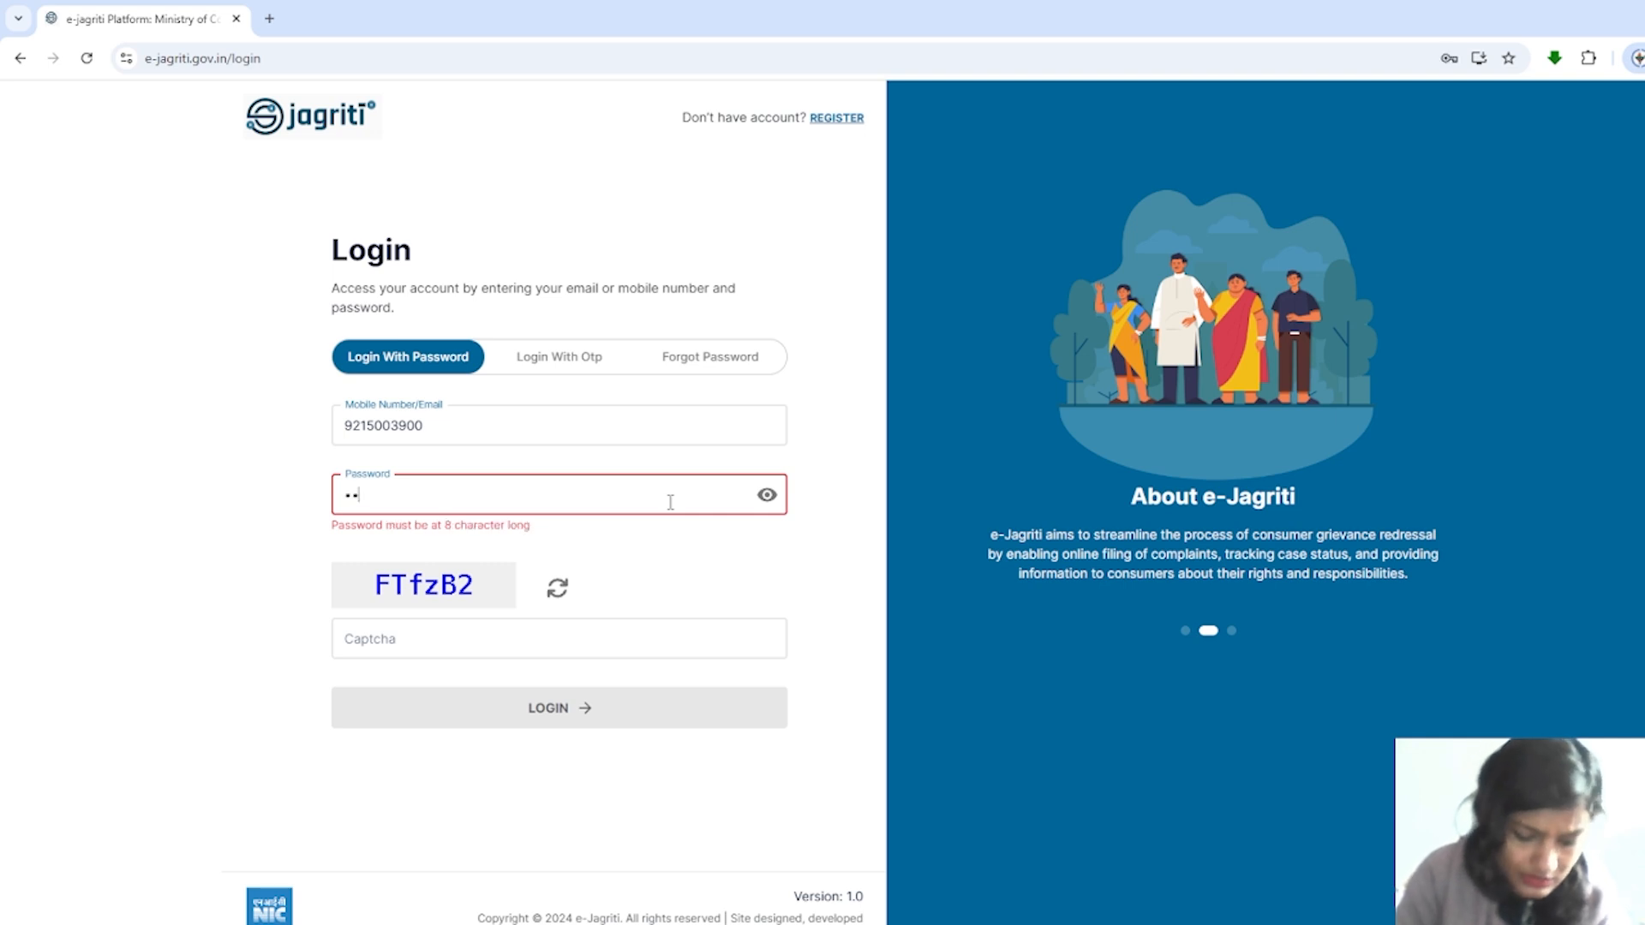
type("***")
- Enter the displayed captcha, correcting typos, and submit the login
left_click(526, 615)
type("f")
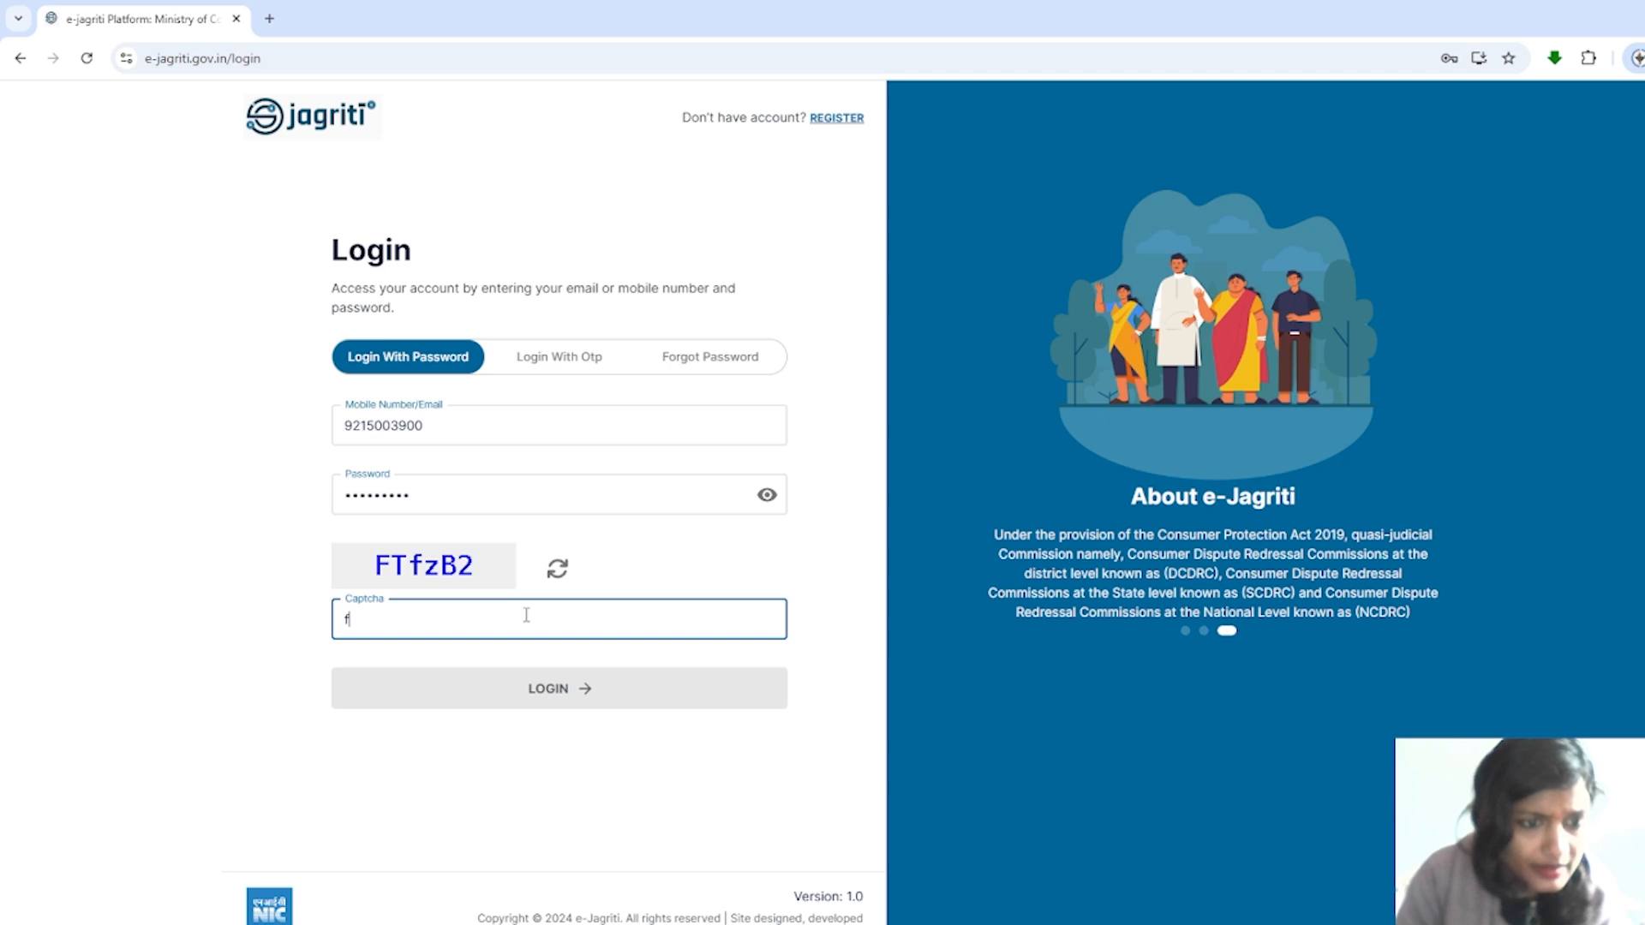
key("BackSpace")
type("F")
key("BackSpace")
type("FTf")
key("BackSpace")
type("fz")
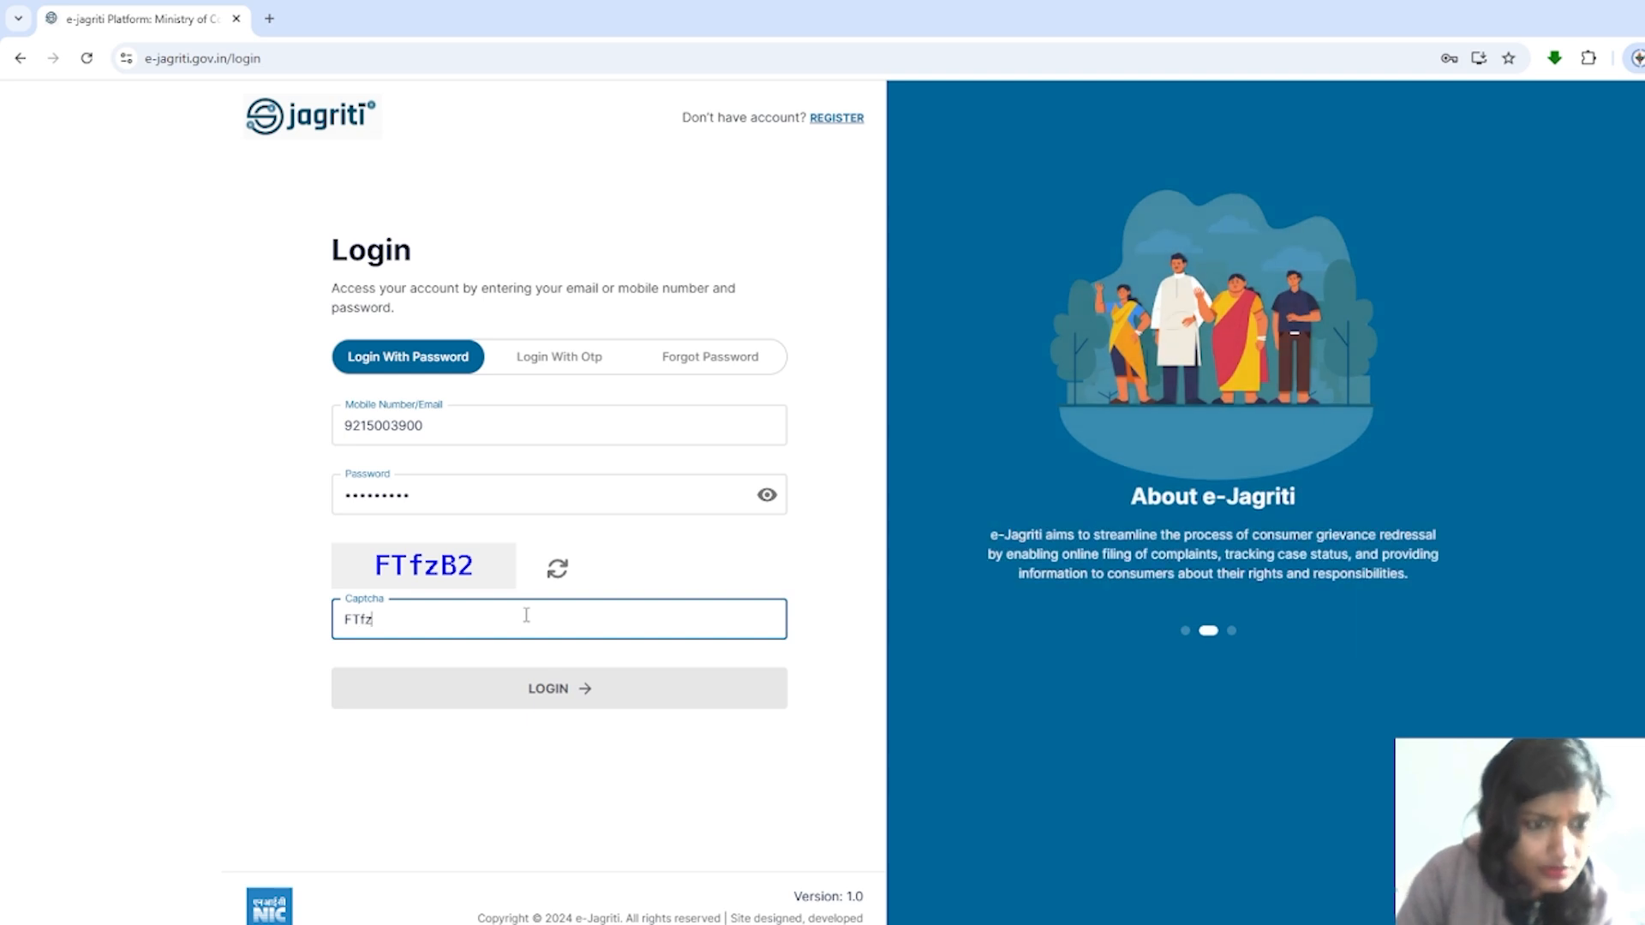
type("B2")
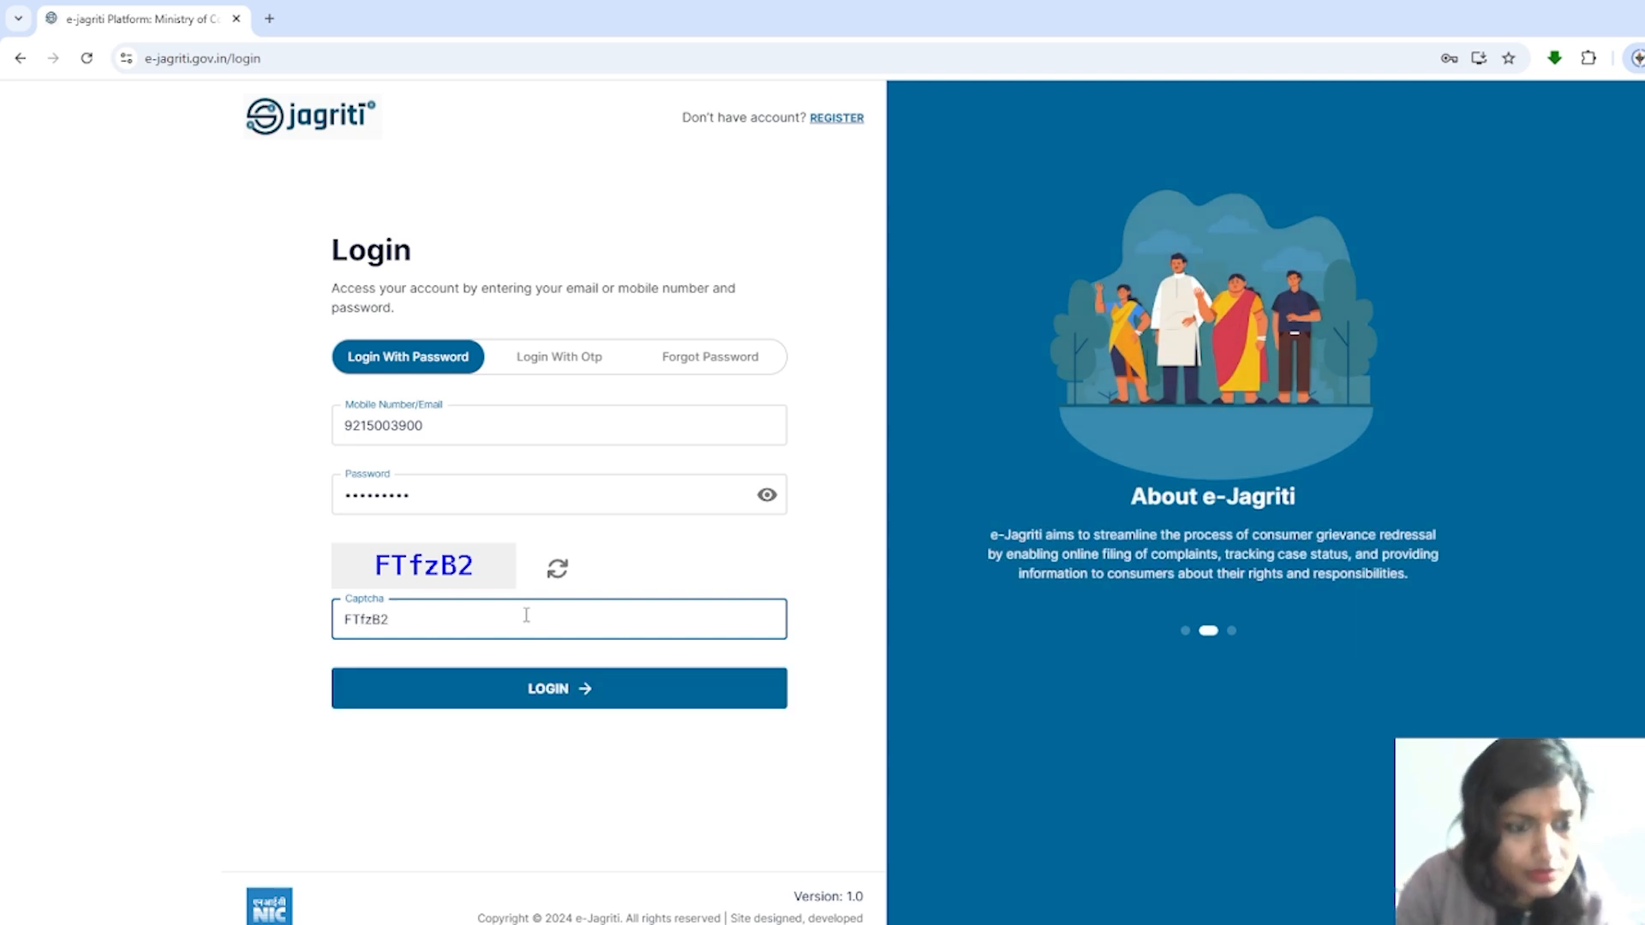
left_click(562, 690)
- Re-enter the mobile number and the account password in the login form
left_click(433, 428)
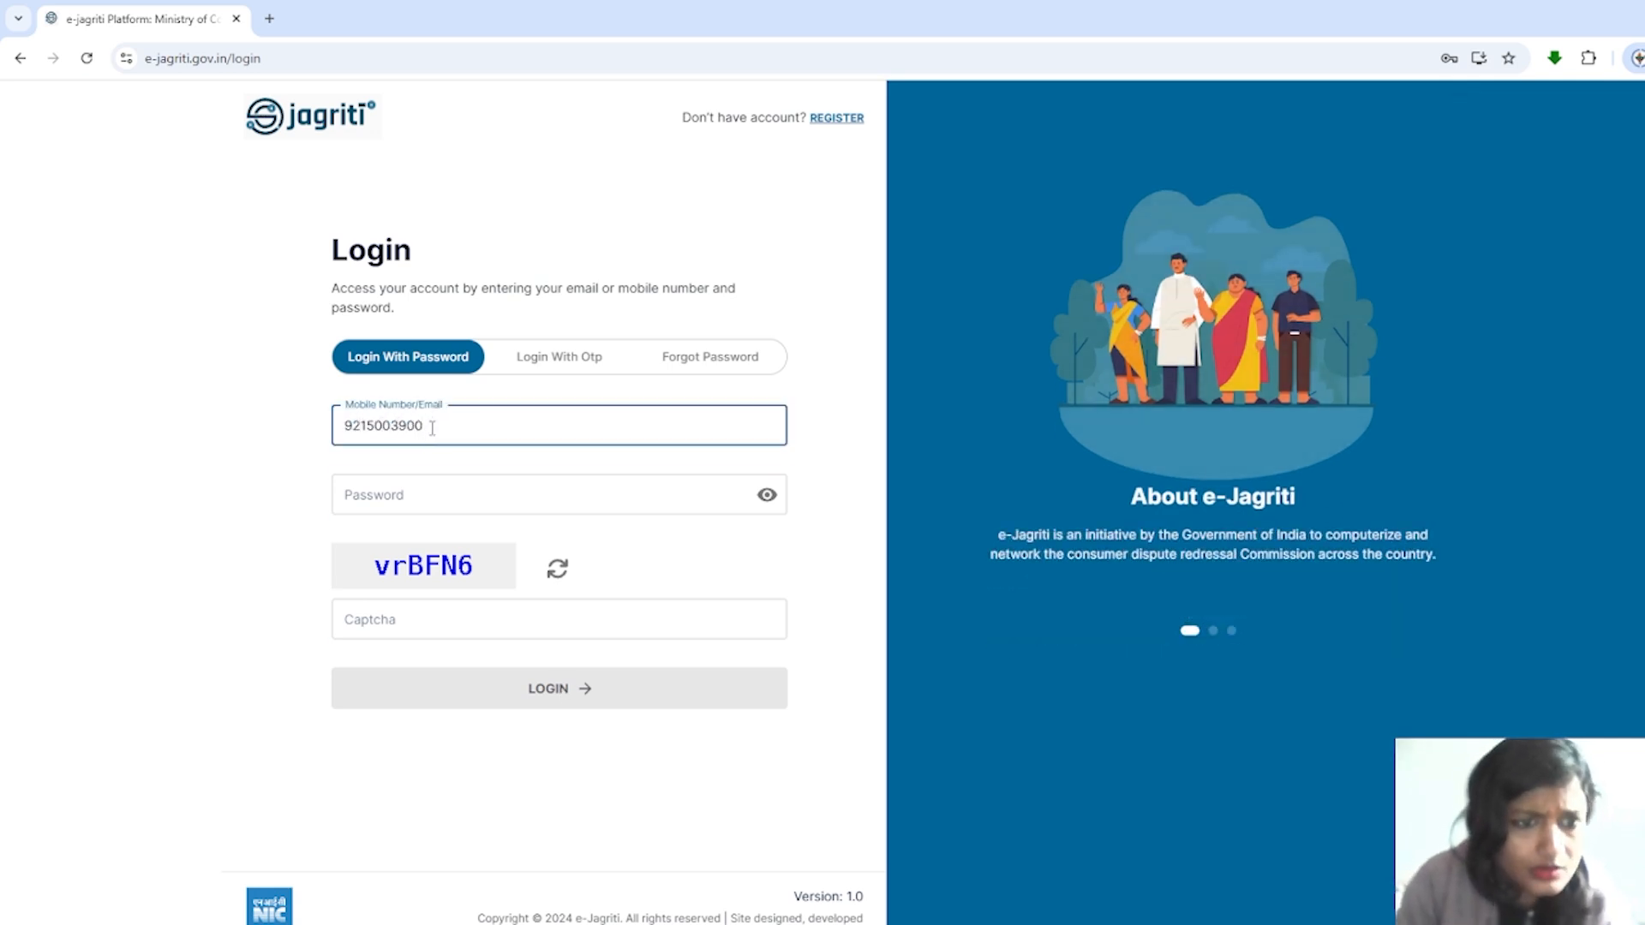
left_click(437, 501)
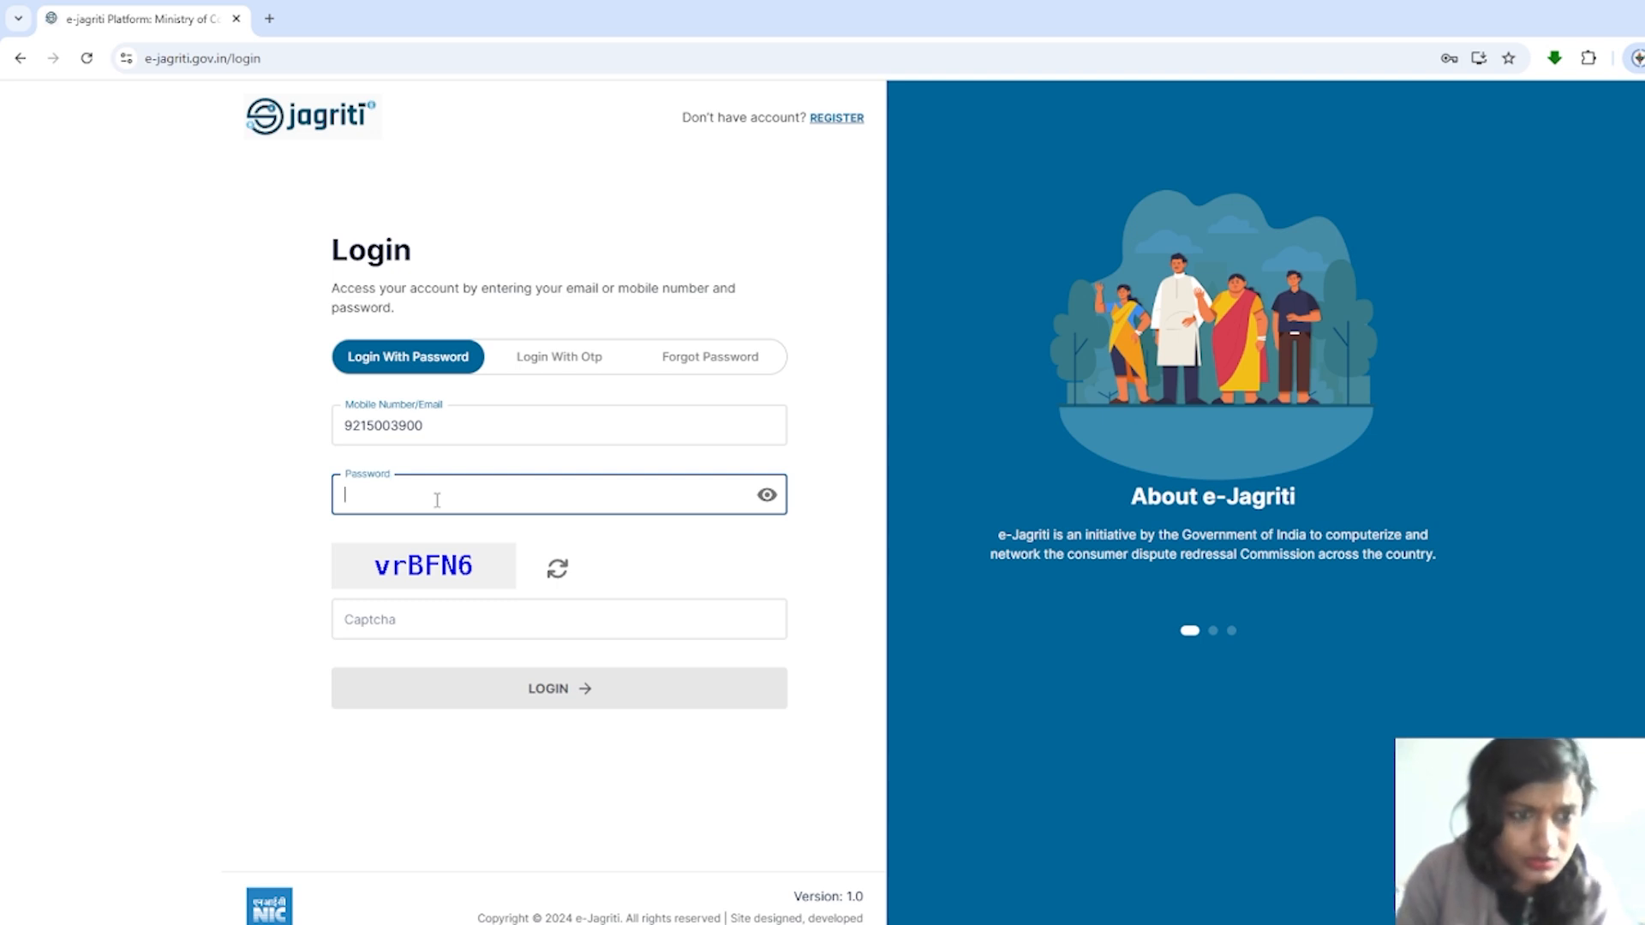
type("•")
key("BackSpace")
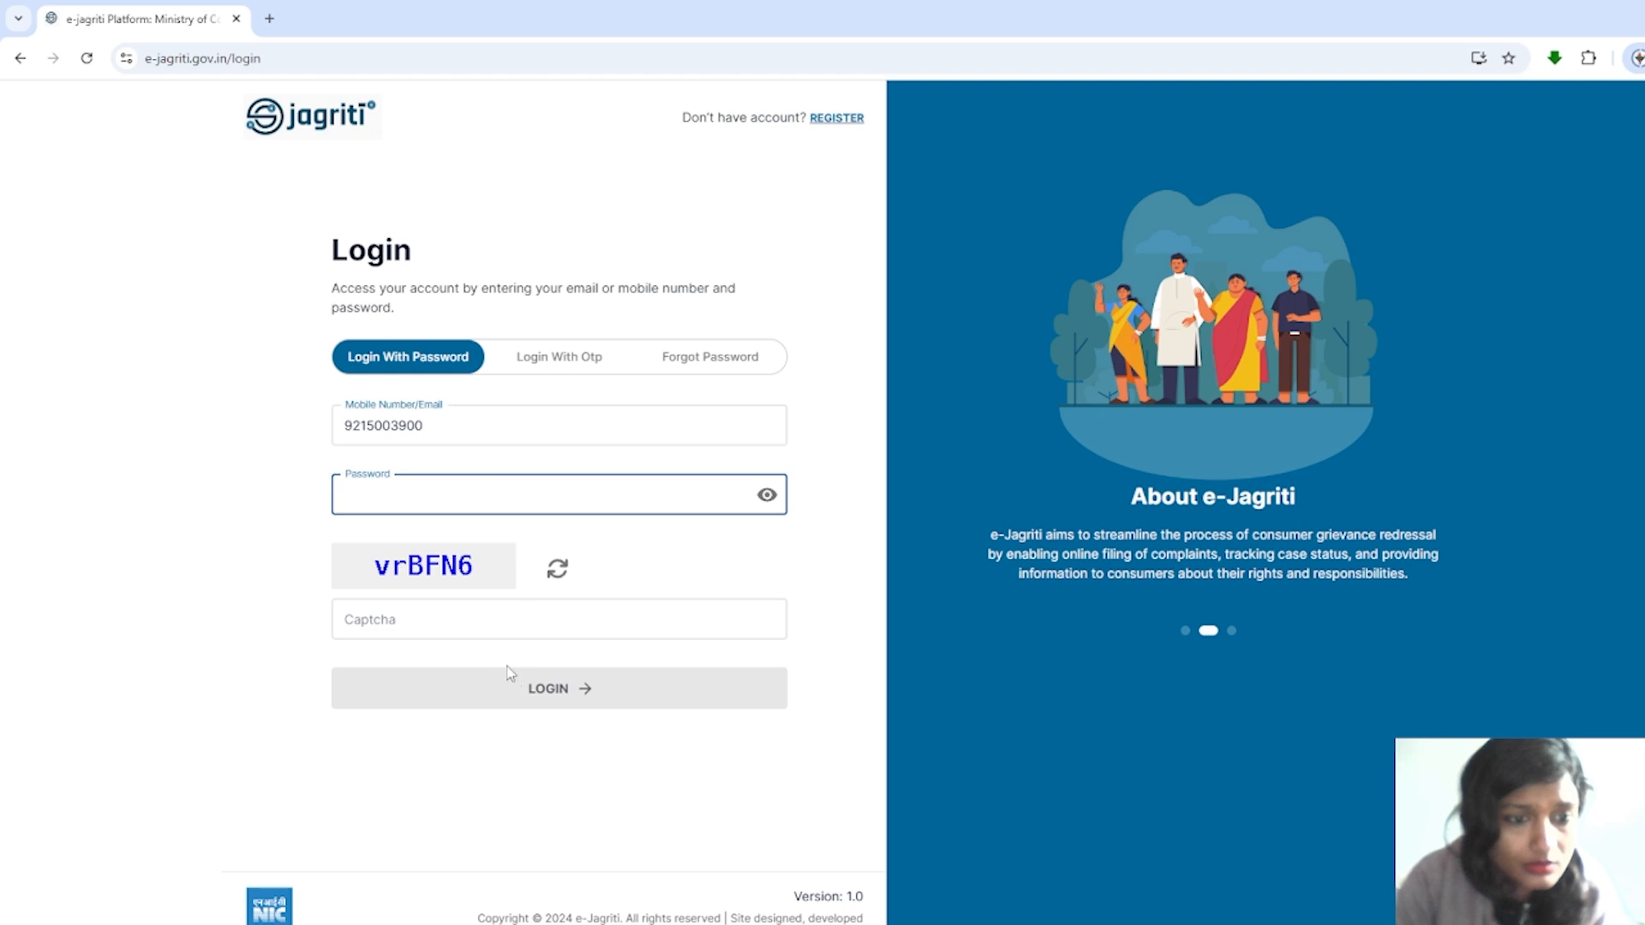
left_click(498, 620)
type("dd")
left_click(447, 497)
type("•••••••")
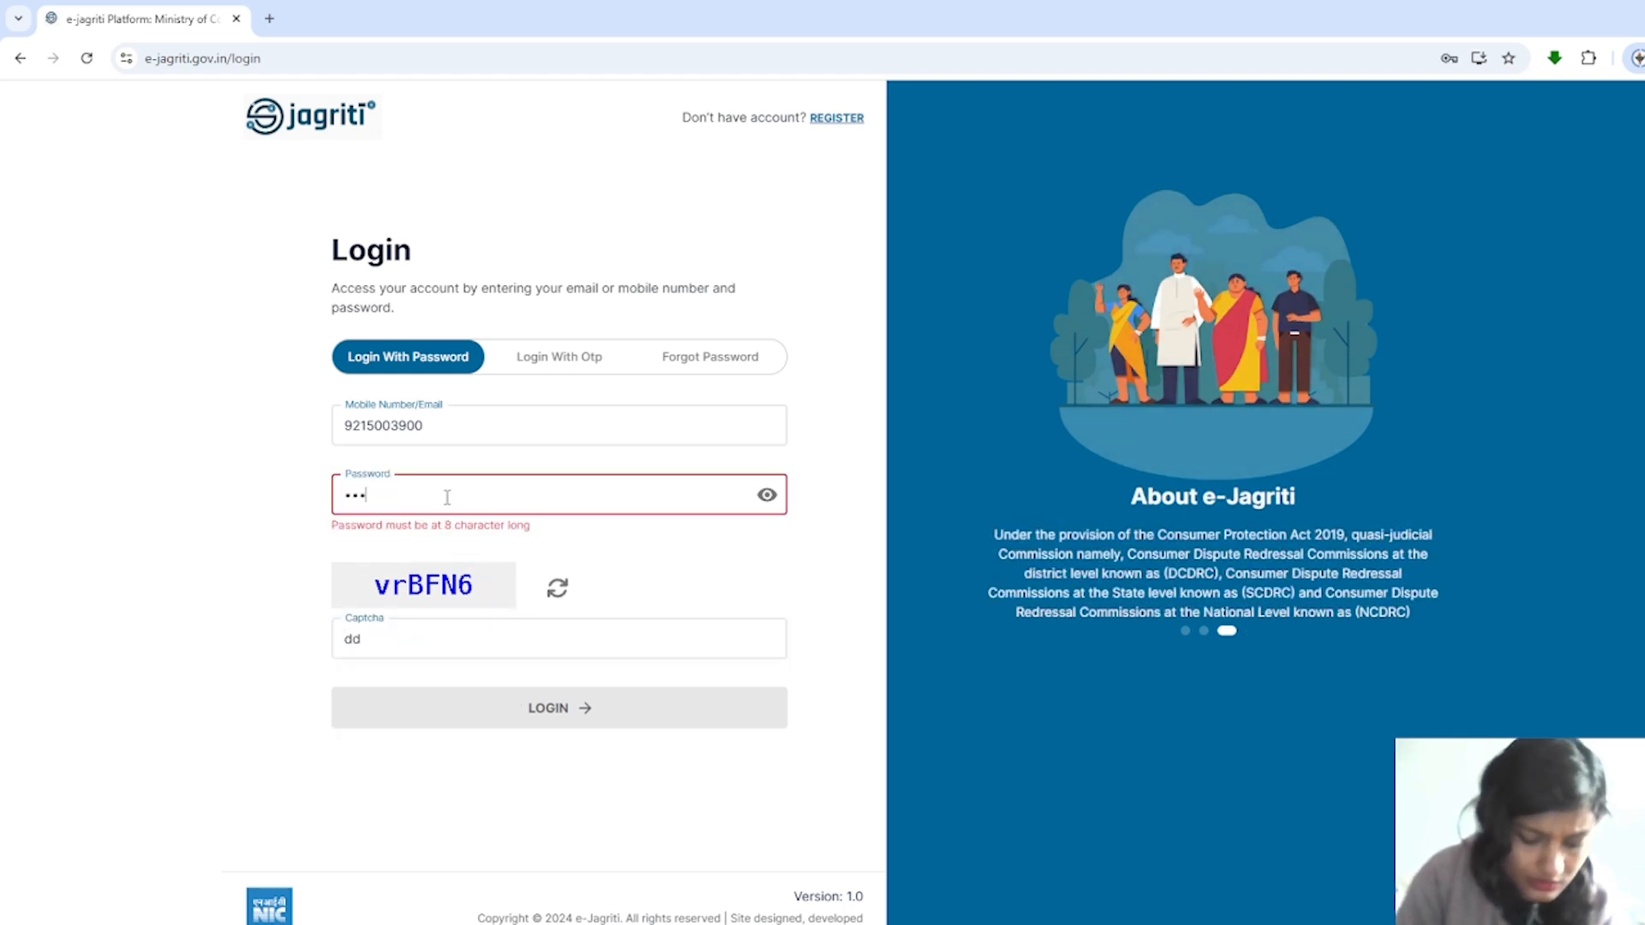
type("••")
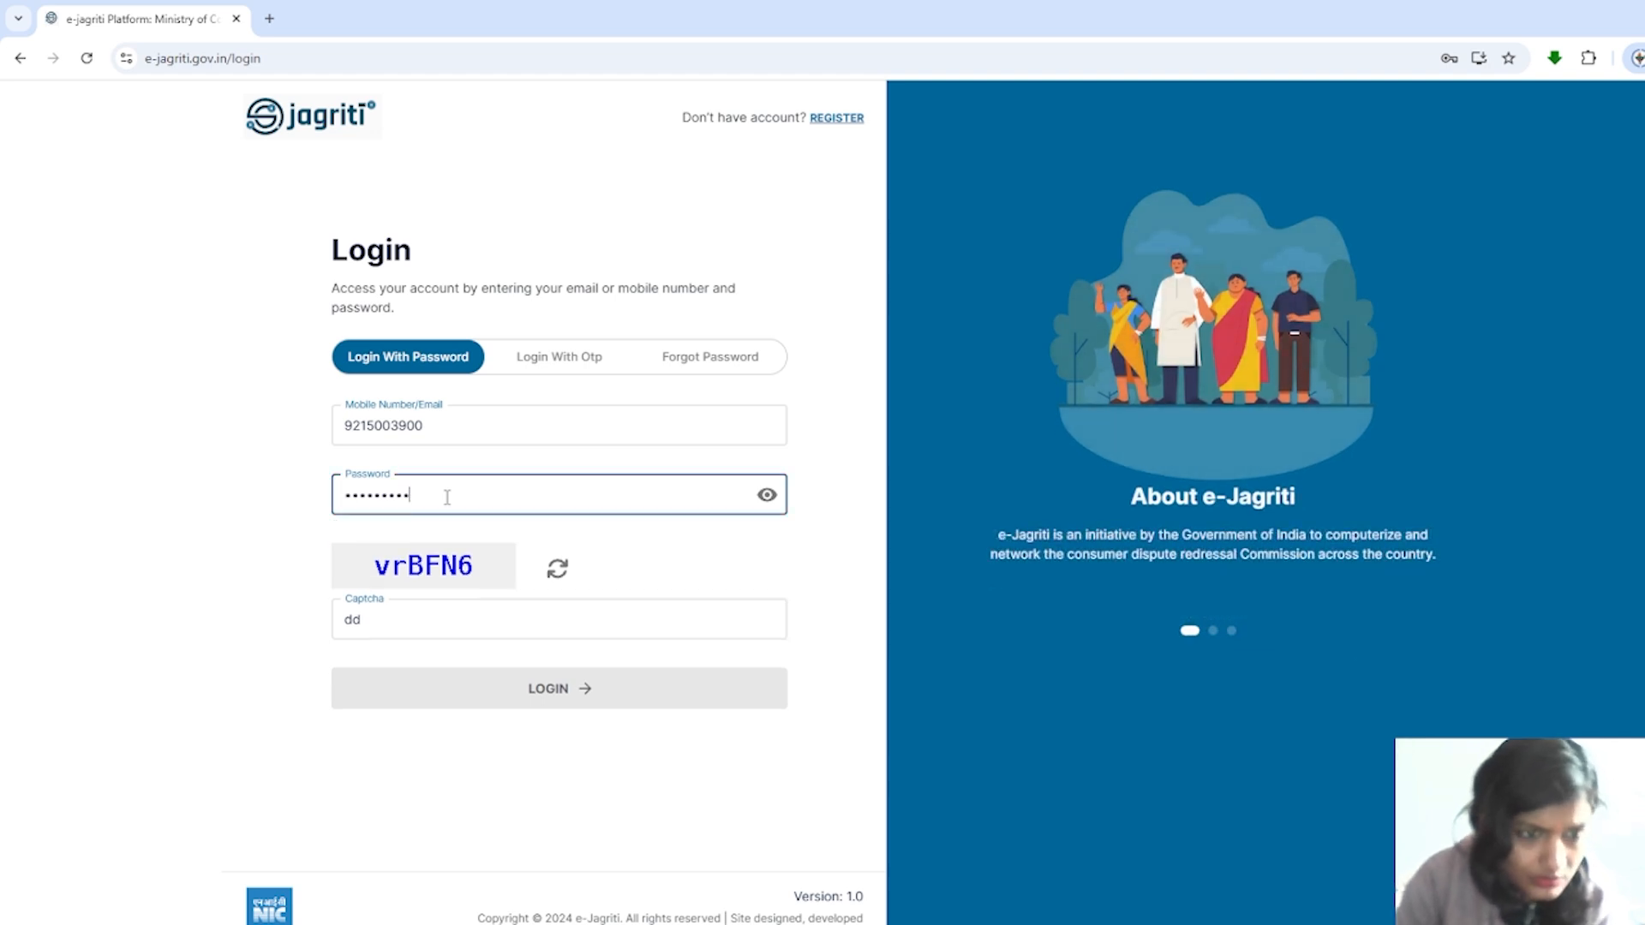
- Replace the captcha with the newly displayed code and submit the login again
double_click(463, 610)
type("VR")
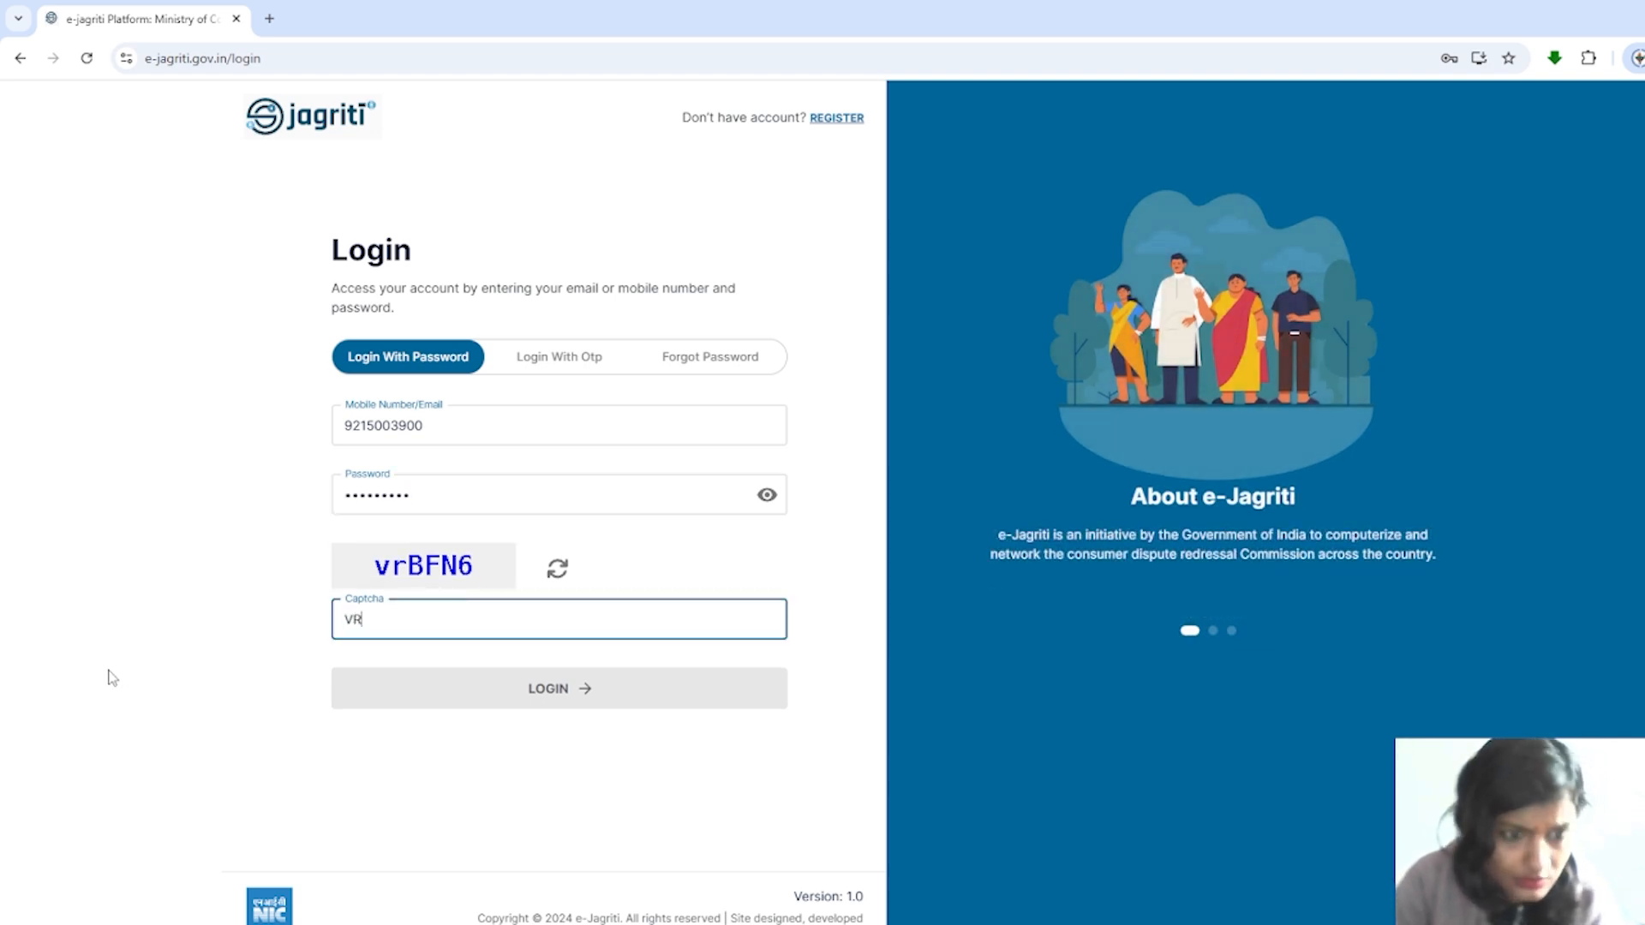
type("B")
key("BackSpace")
key("BackSpace")
key("BackSpace")
type("v")
key("BackSpace")
type("vrBFN6")
left_click(465, 692)
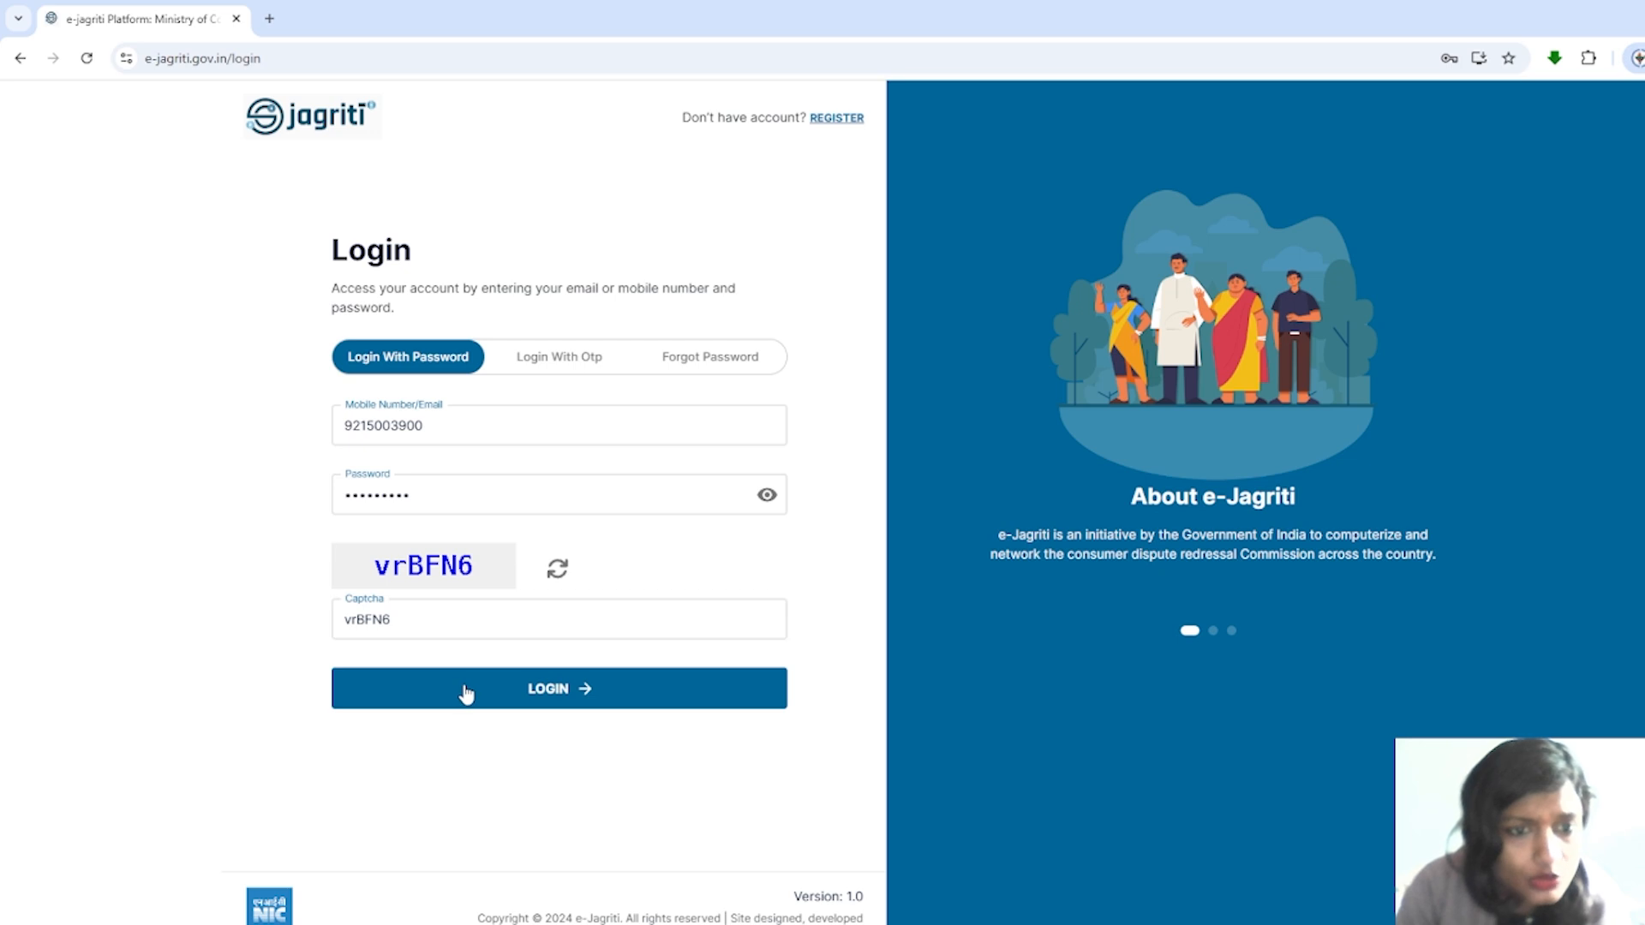
- Switch to one-time-code sign-in and request a code for the mobile number
left_click(558, 357)
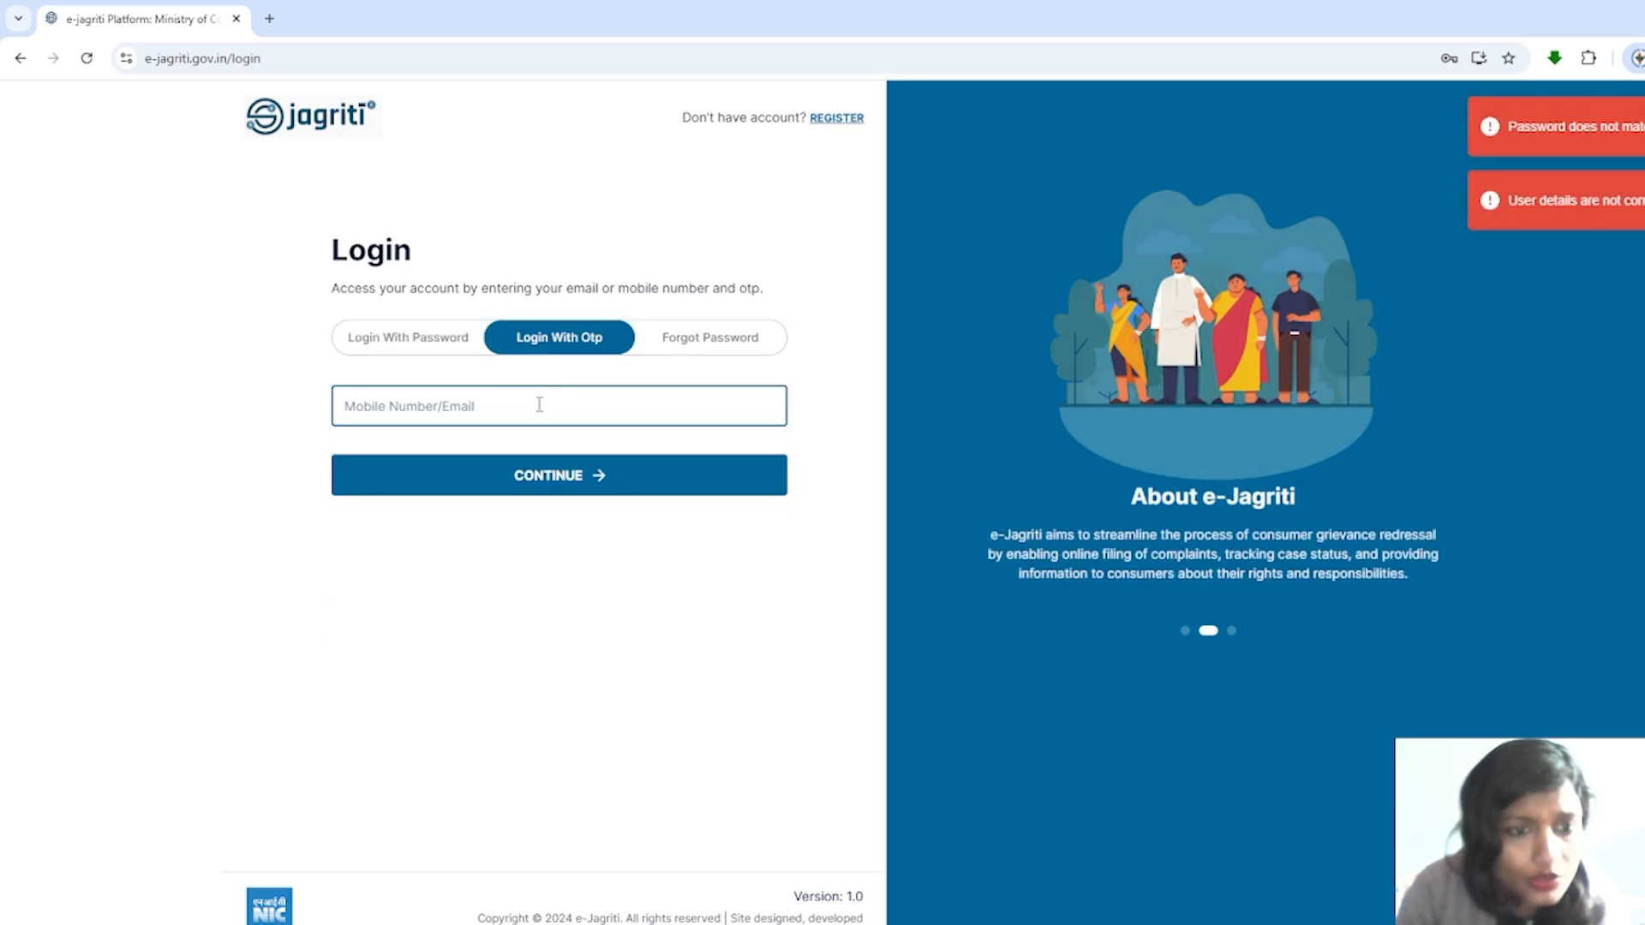
left_click(539, 404)
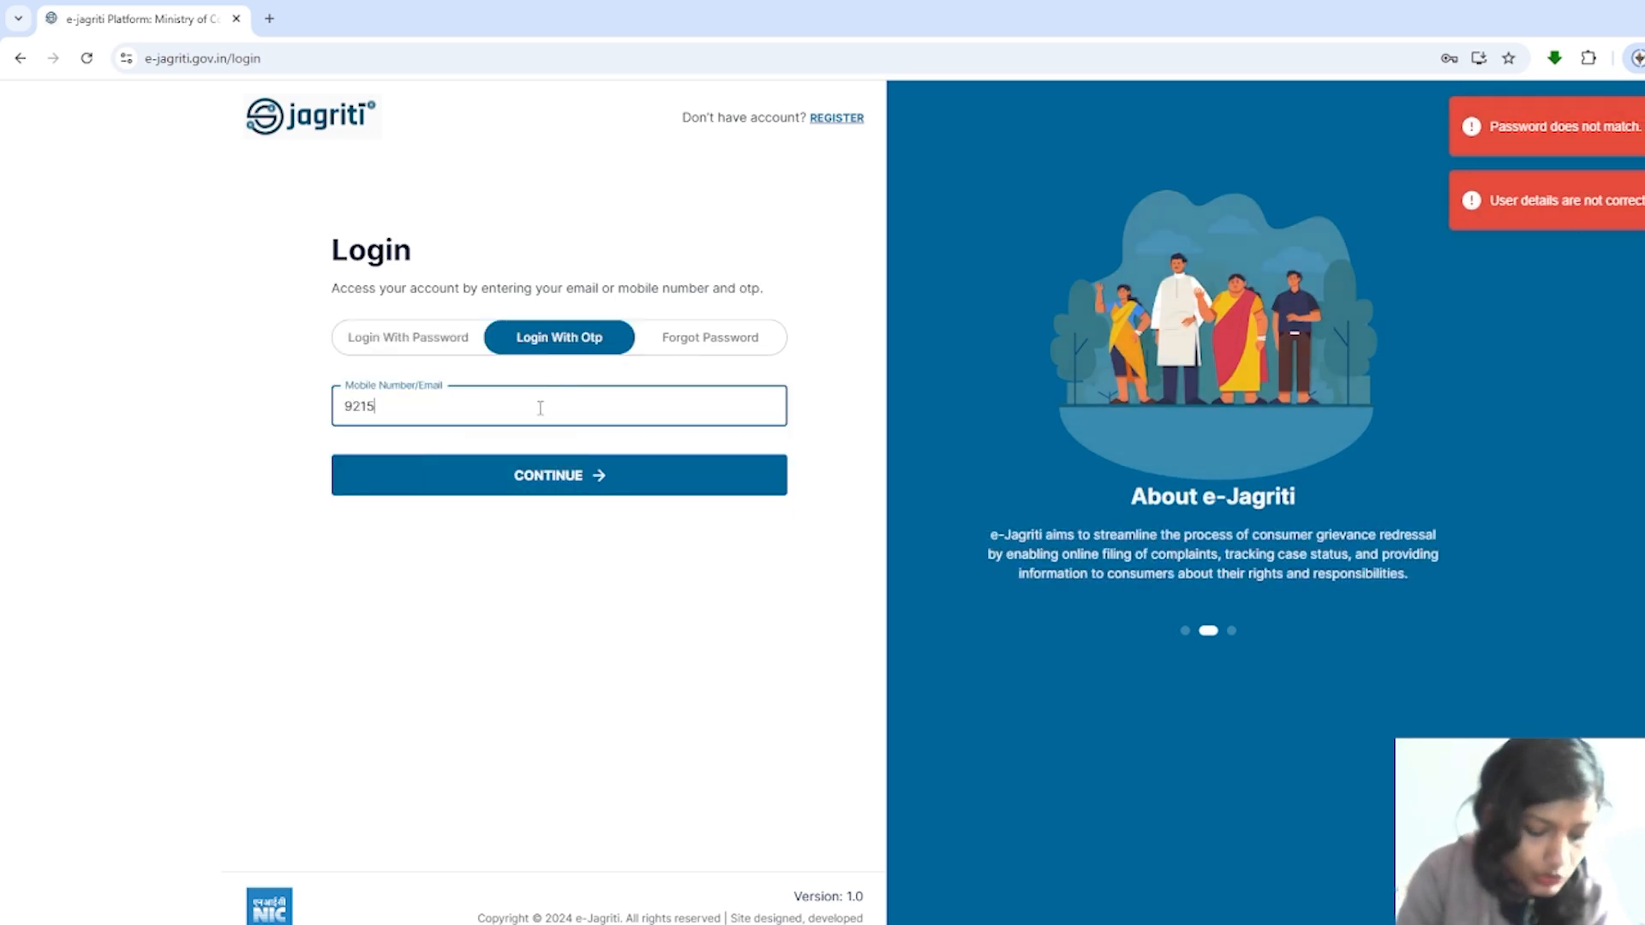
left_click(568, 475)
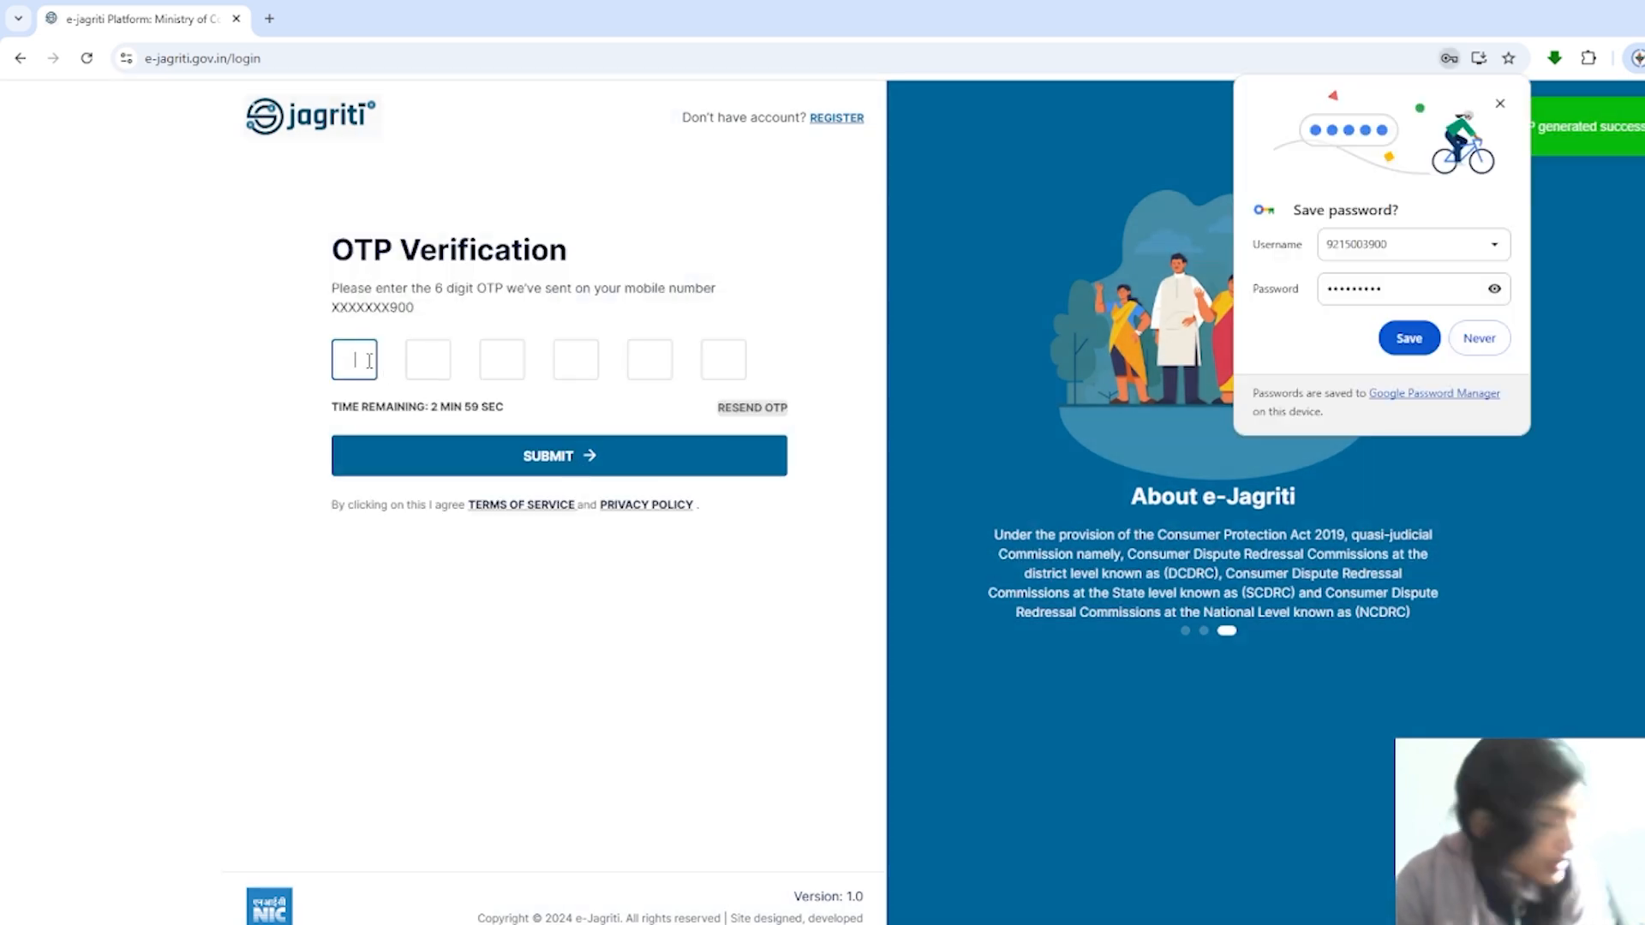
- Decline Chrome's password save and submit the received OTP digits
left_click(1470, 339)
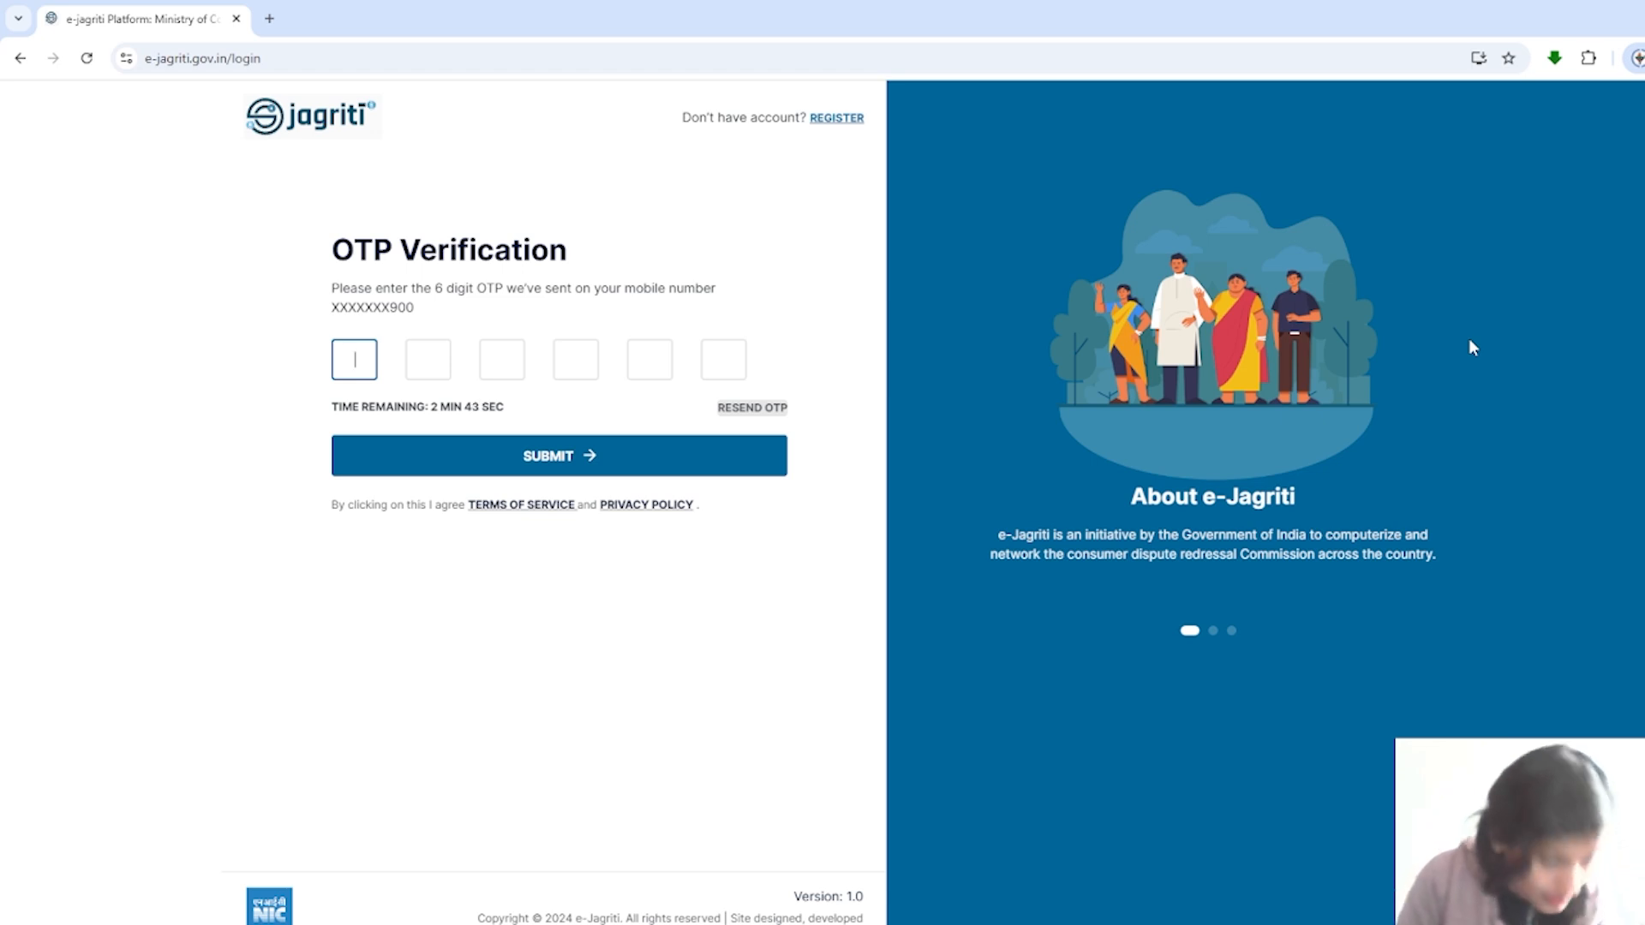
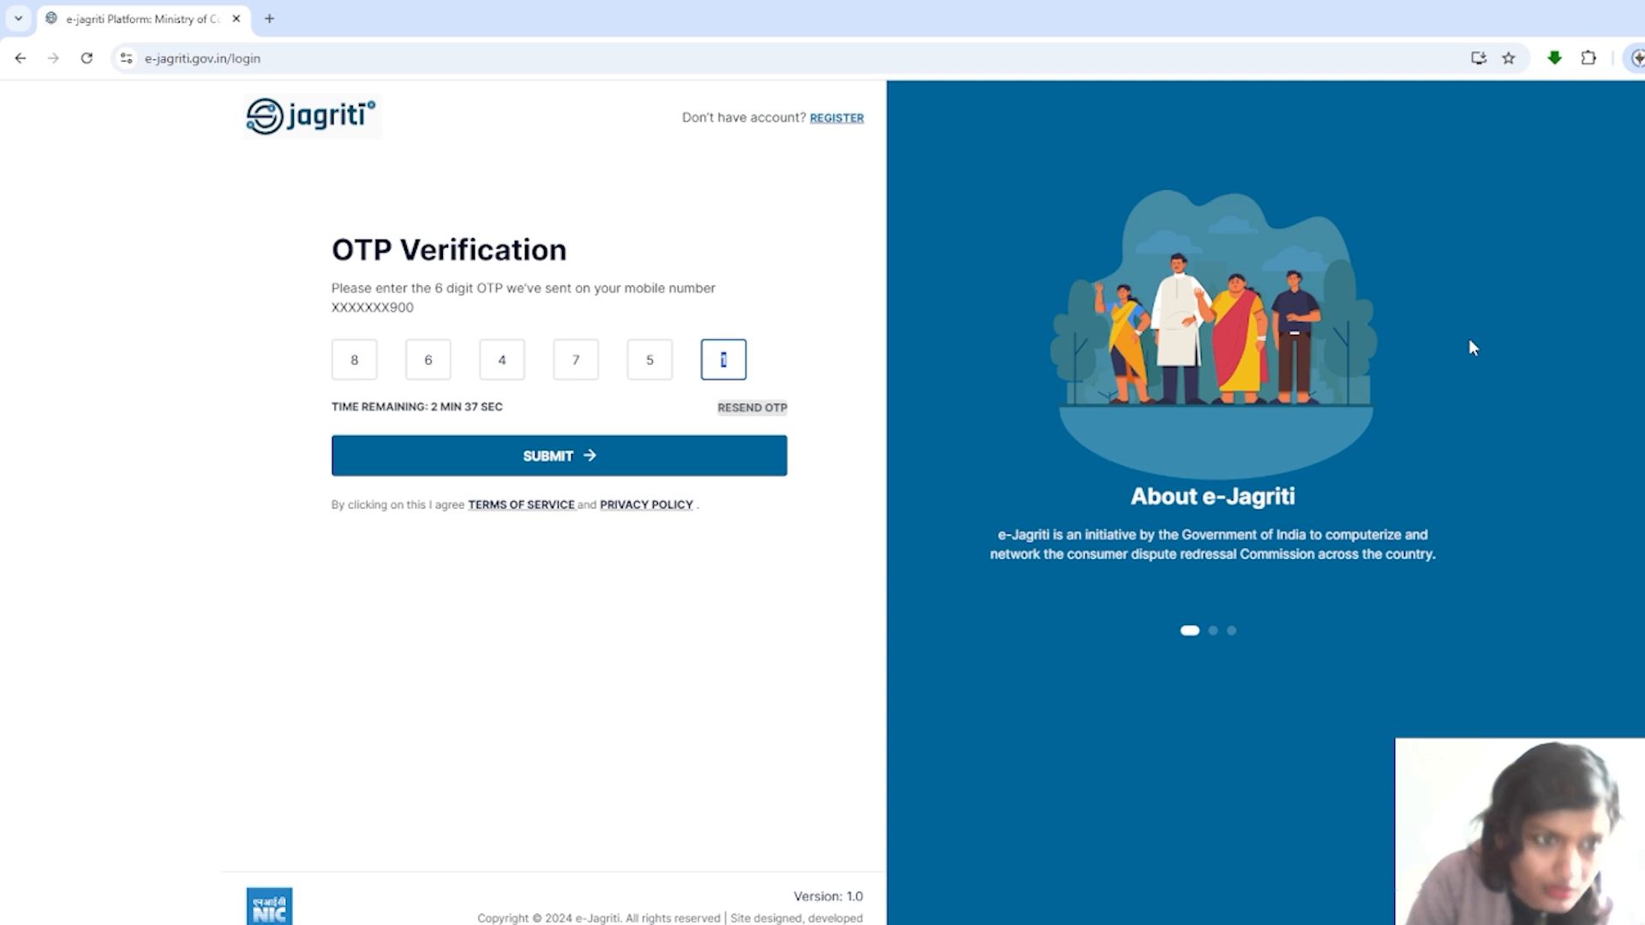
key("Return")
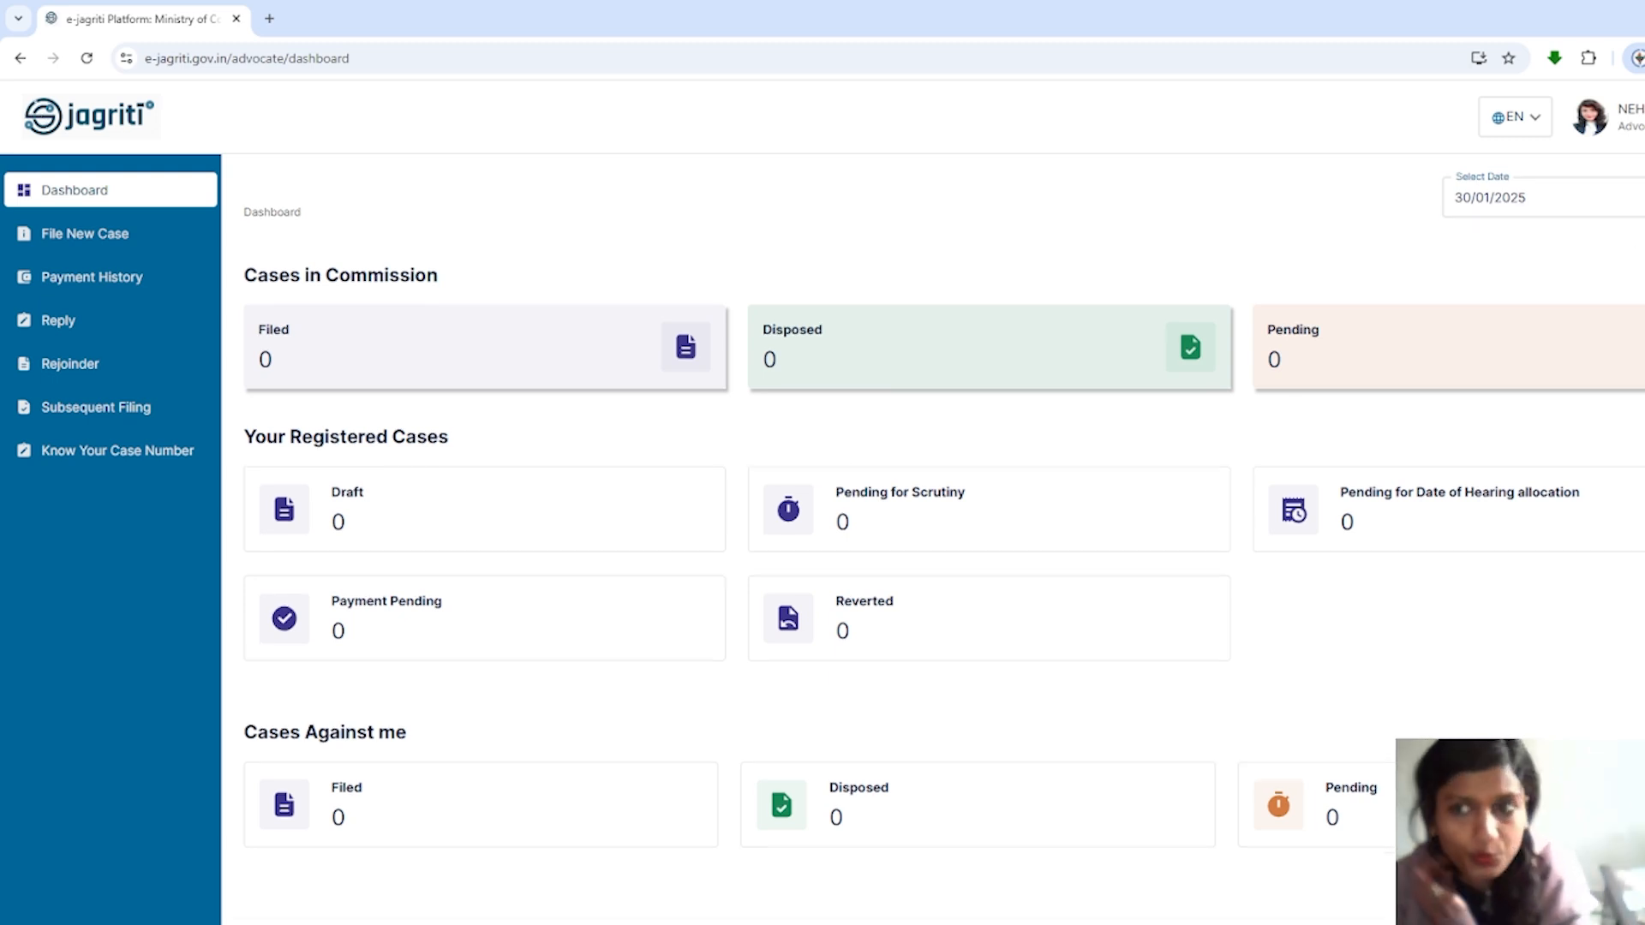
- Review the dashboard case counts and the Draft Cases list, then return to the dashboard
scroll(1480, 334, "down", 2)
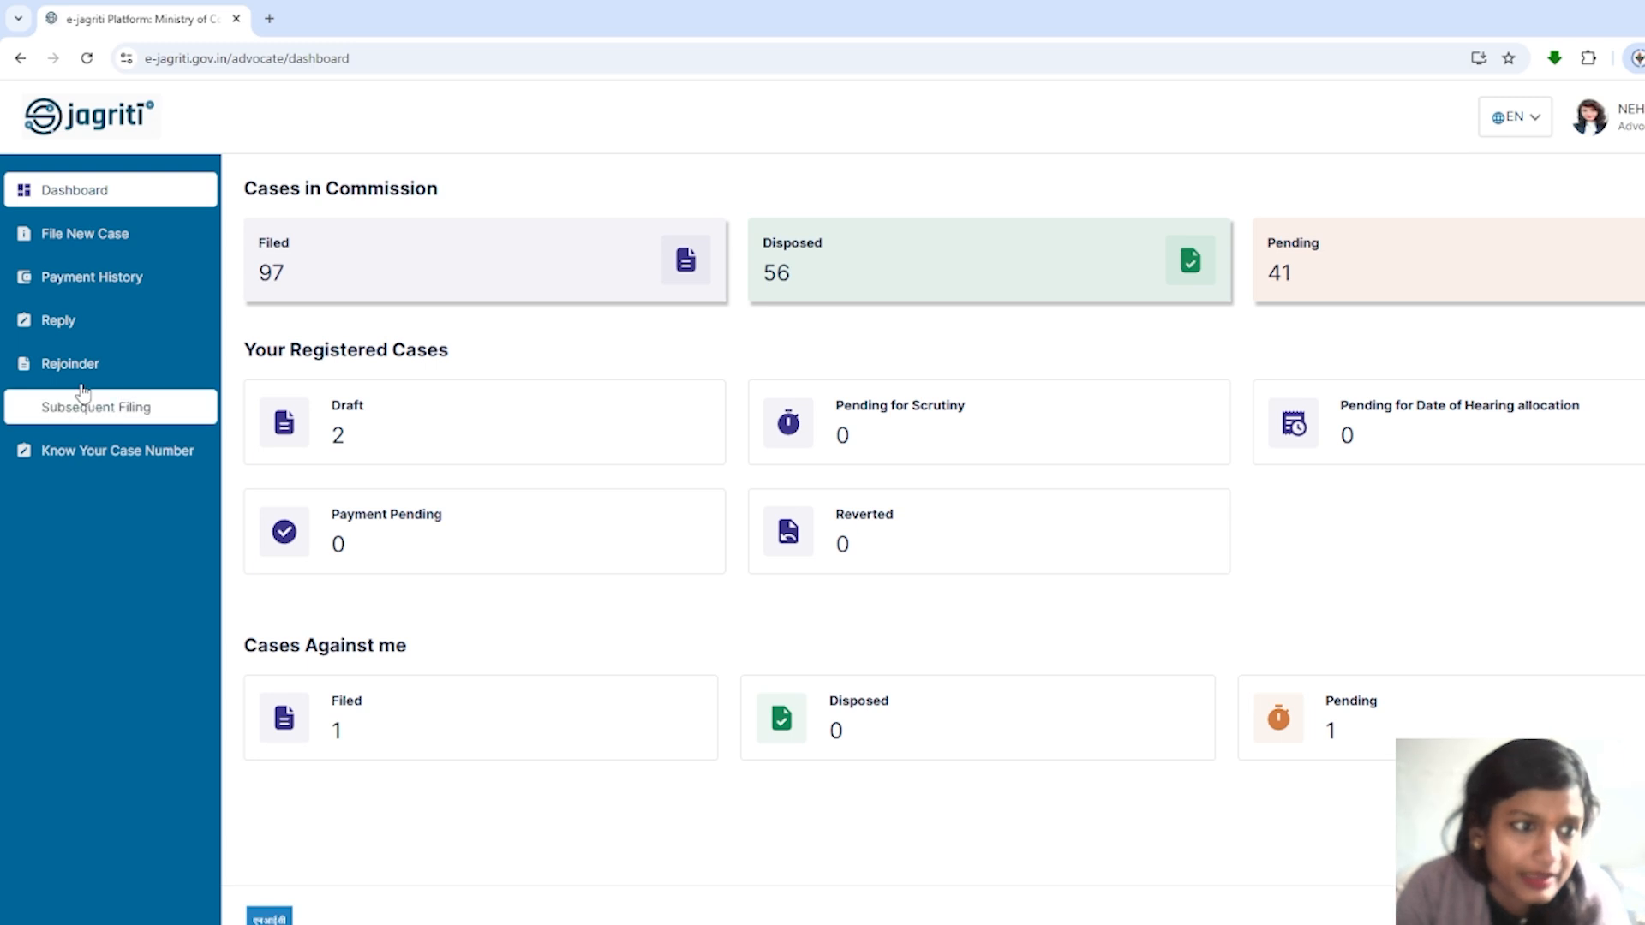
scroll(101, 238, "up", 2)
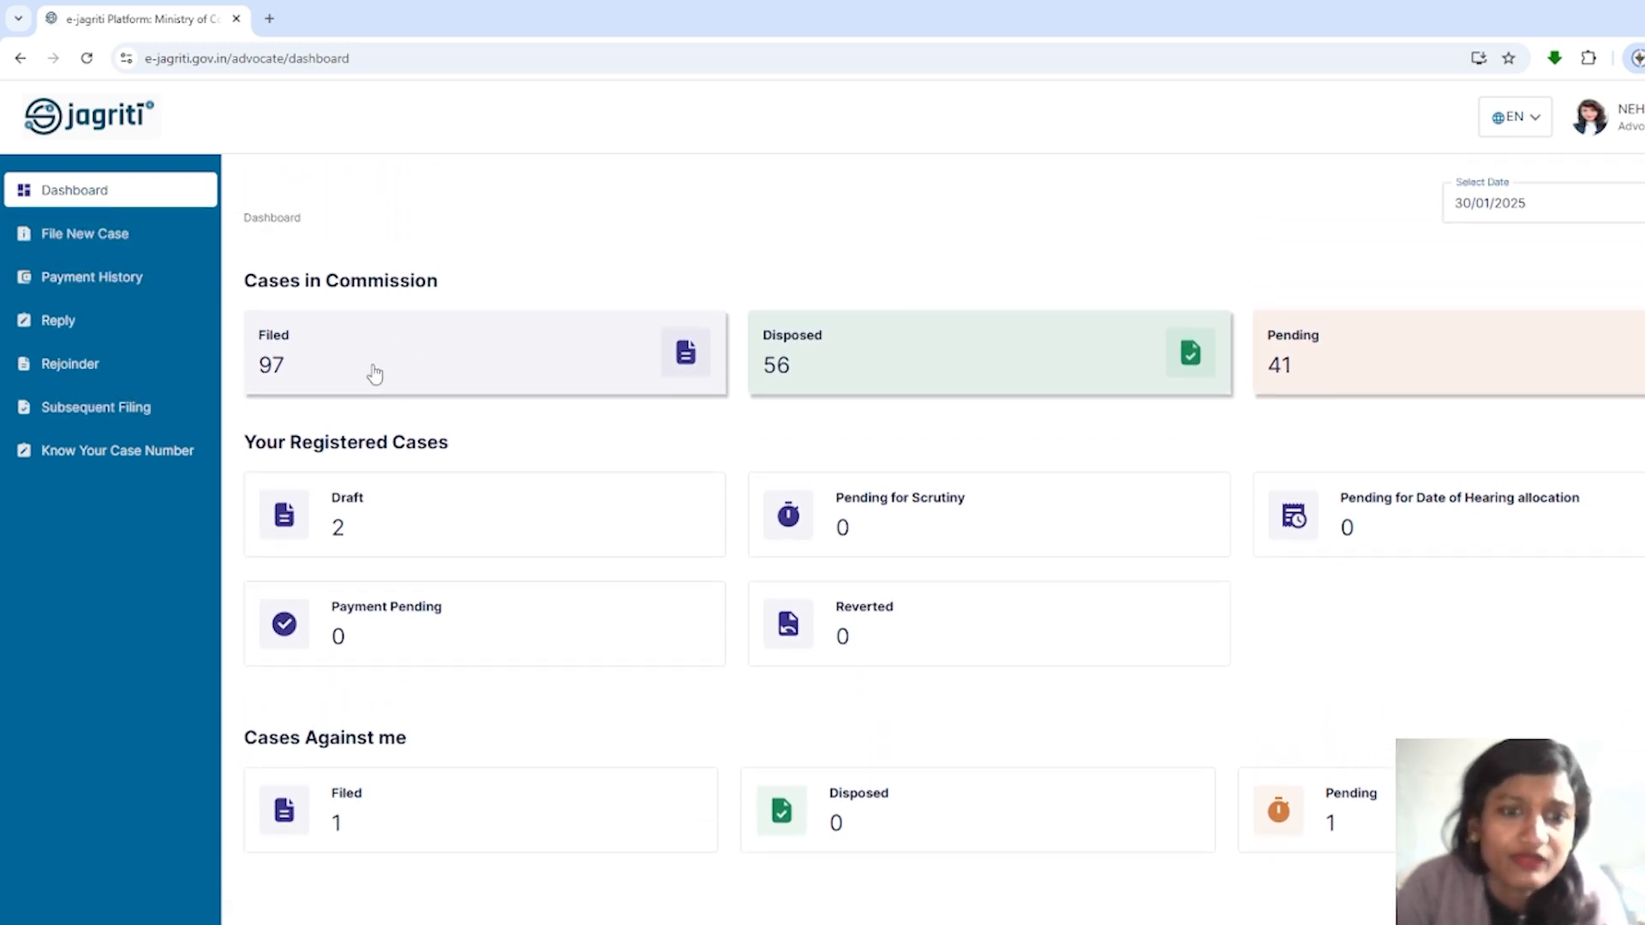
scroll(881, 361, "down", 1)
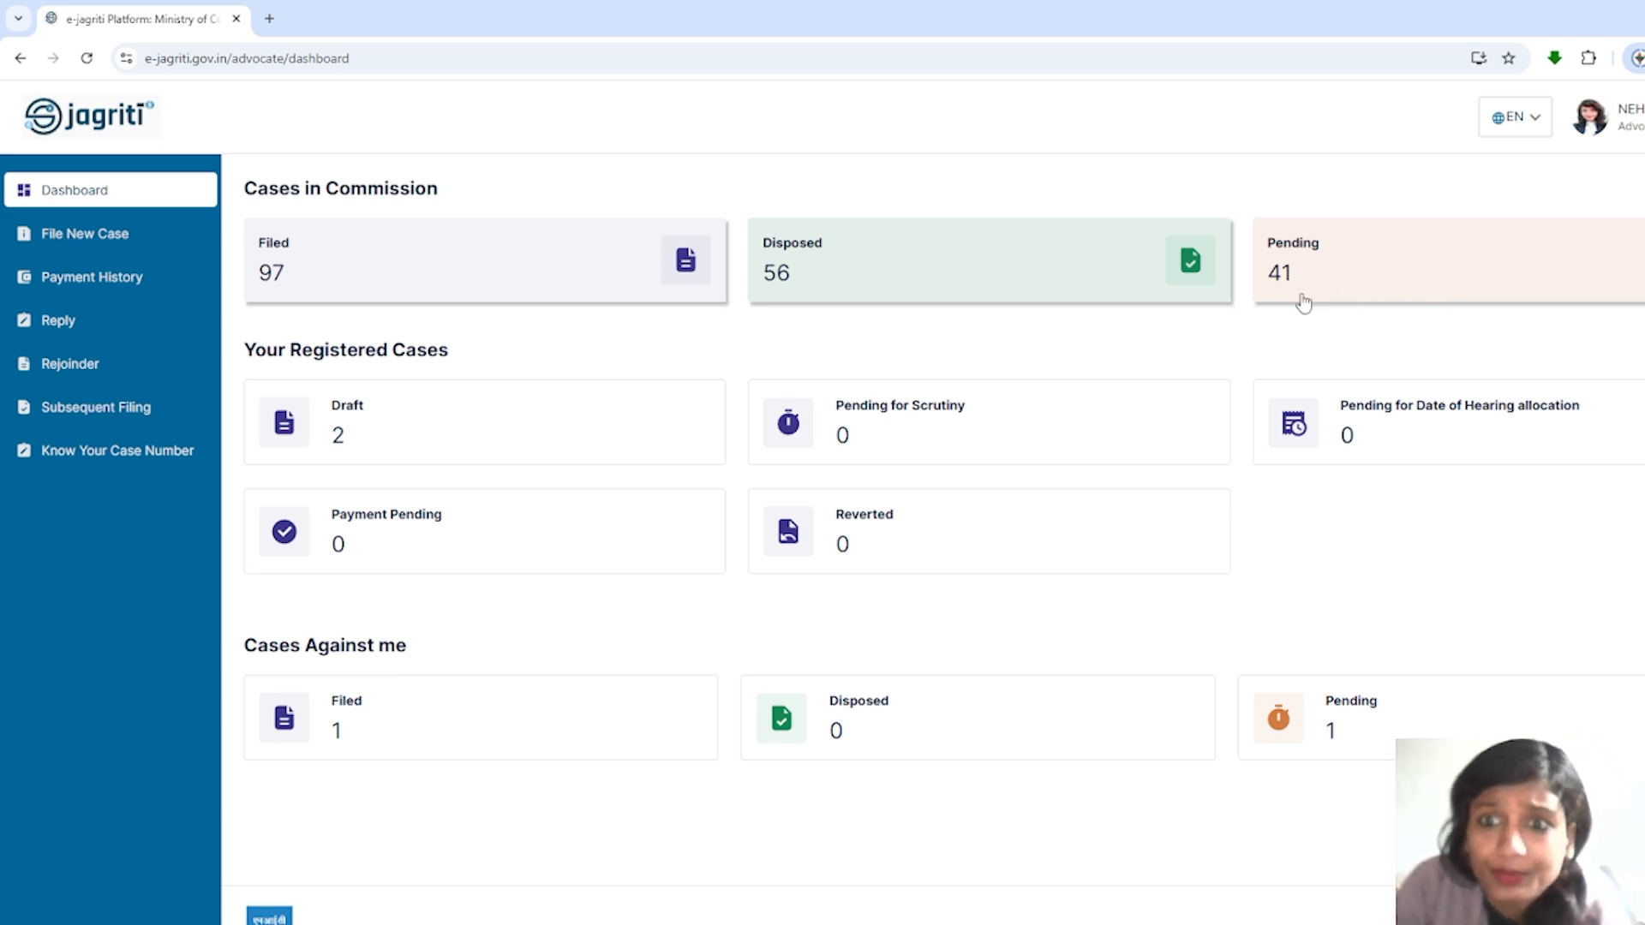
scroll(1289, 308, "up", 1)
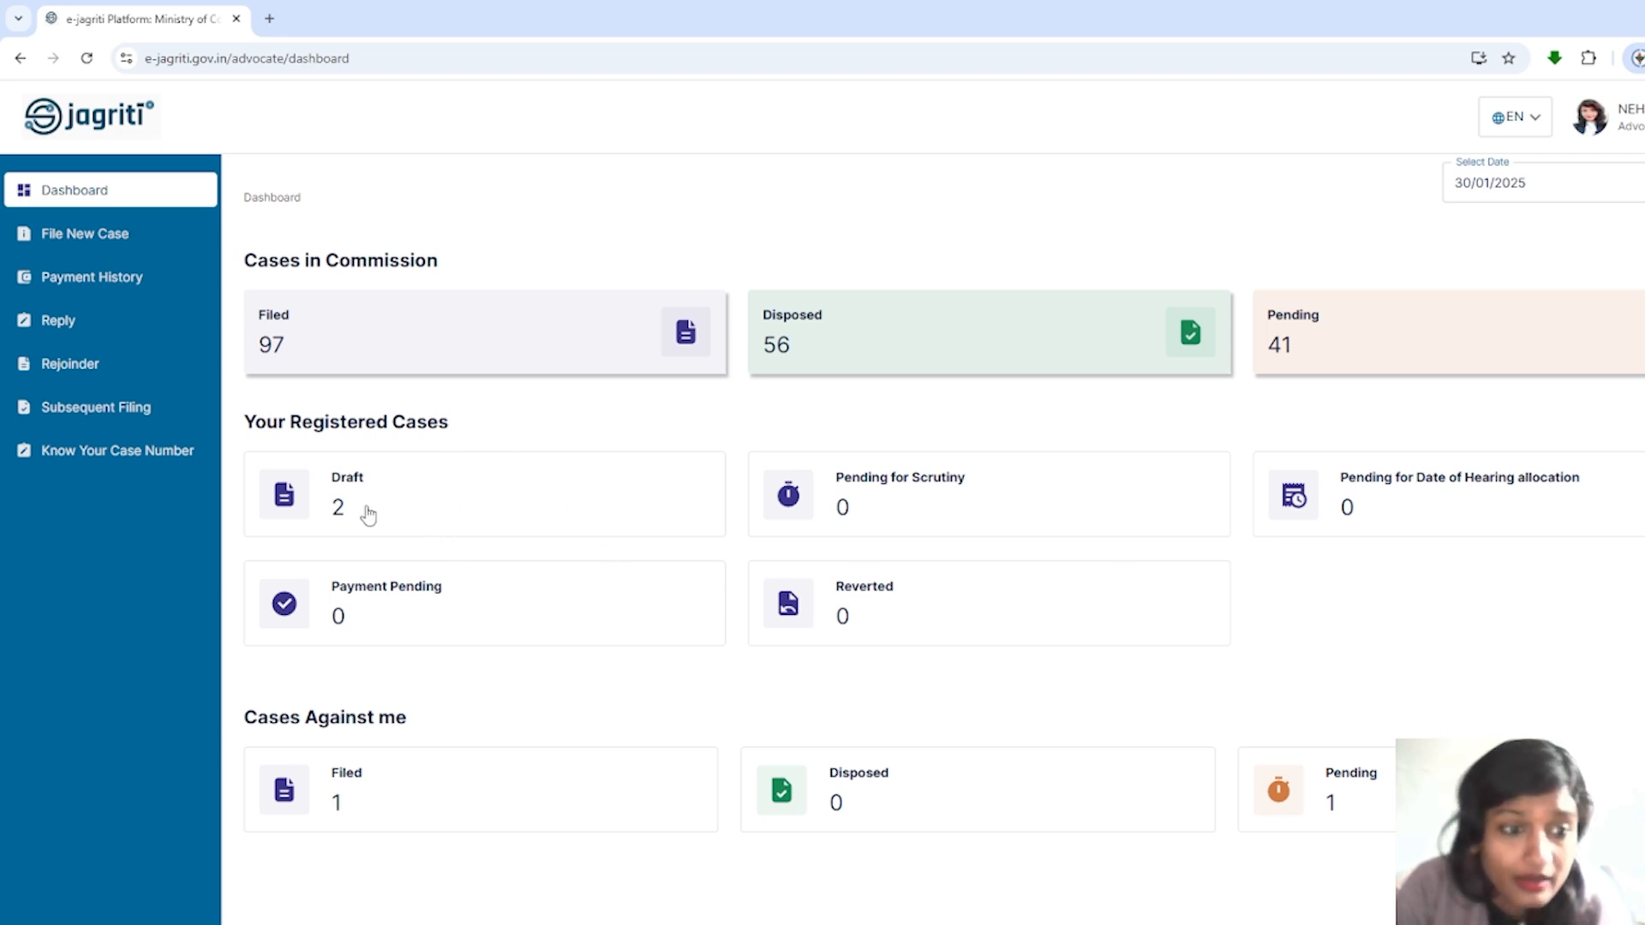
left_click(340, 507)
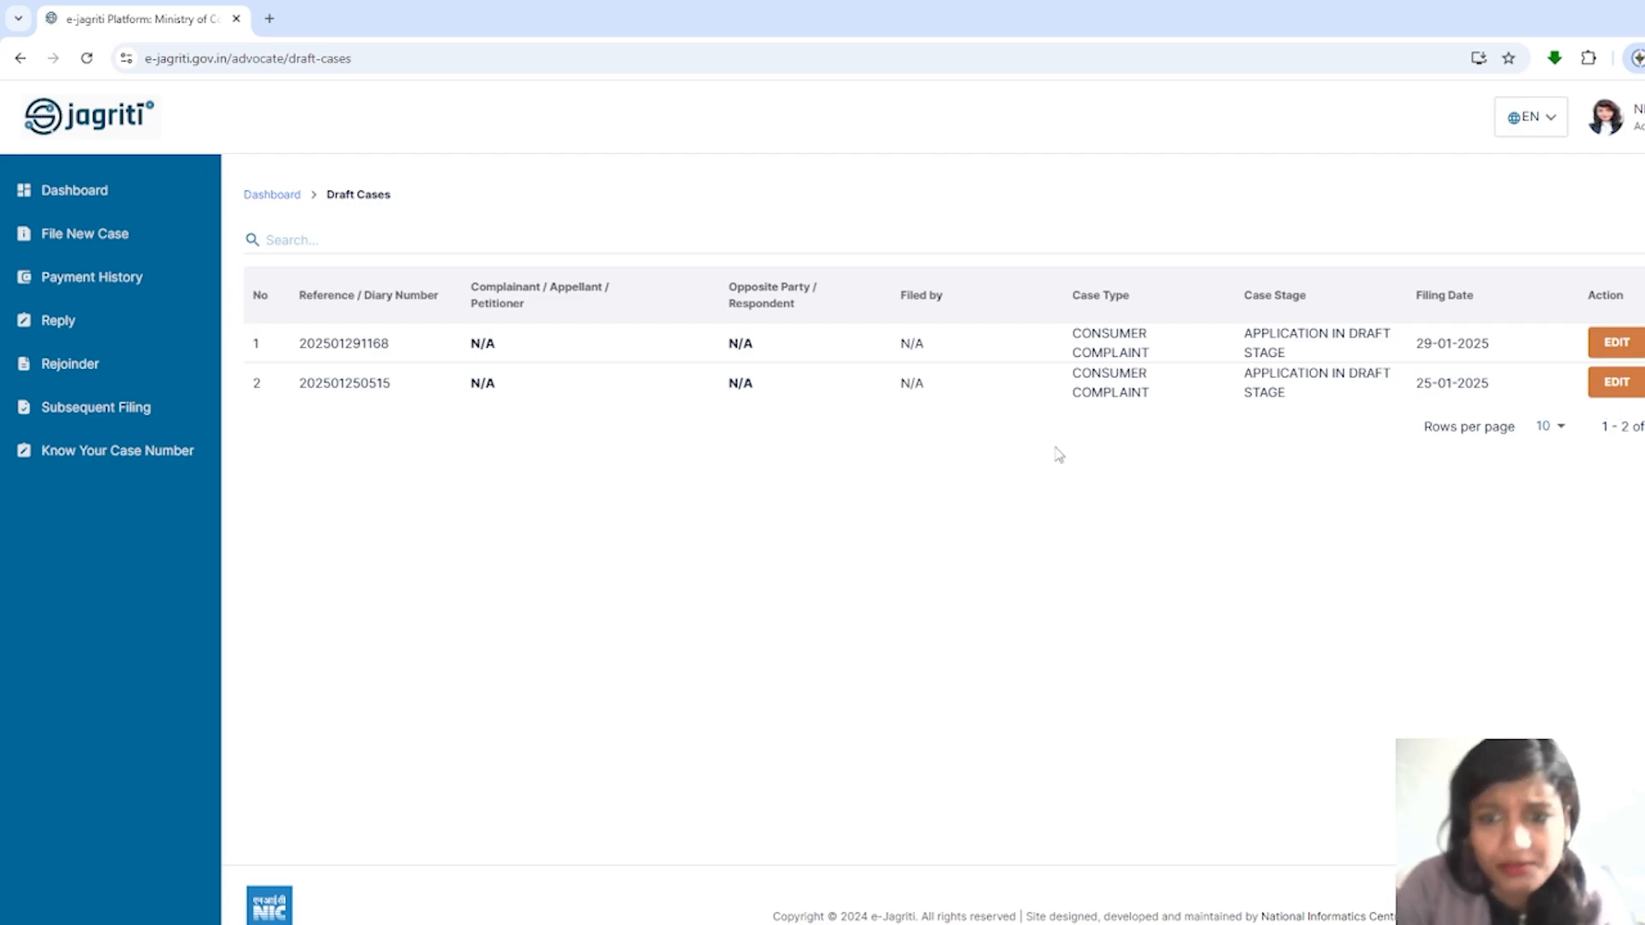
left_click(42, 197)
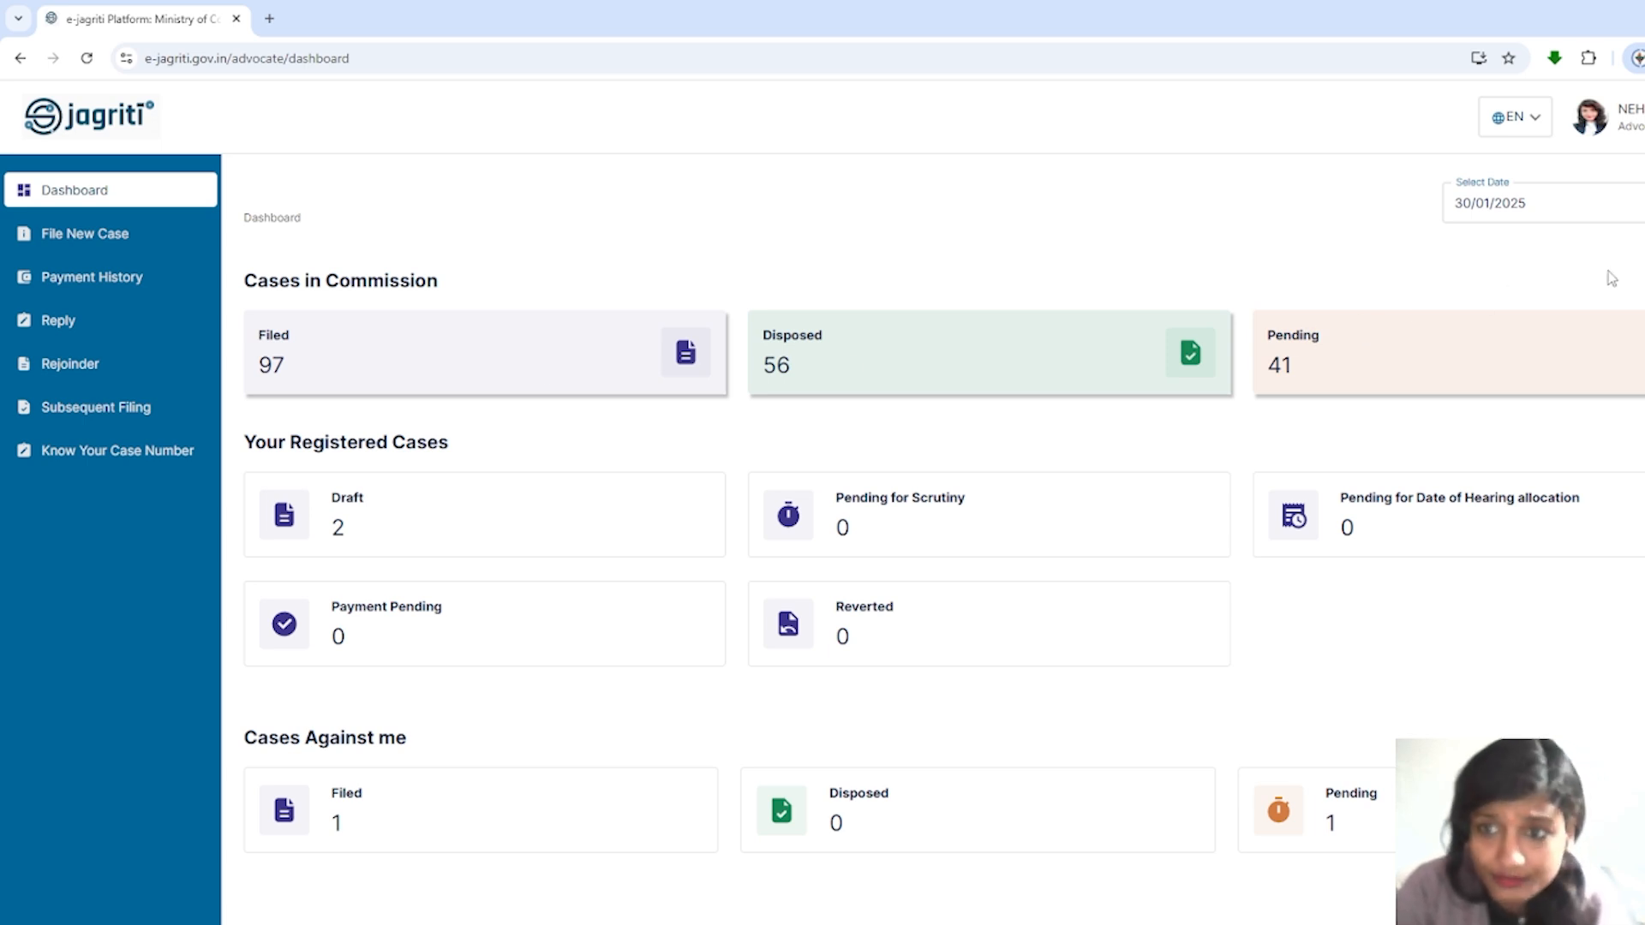
- Set the dashboard date to 31/01/2025, then open the first draft case for editing
left_click(1542, 203)
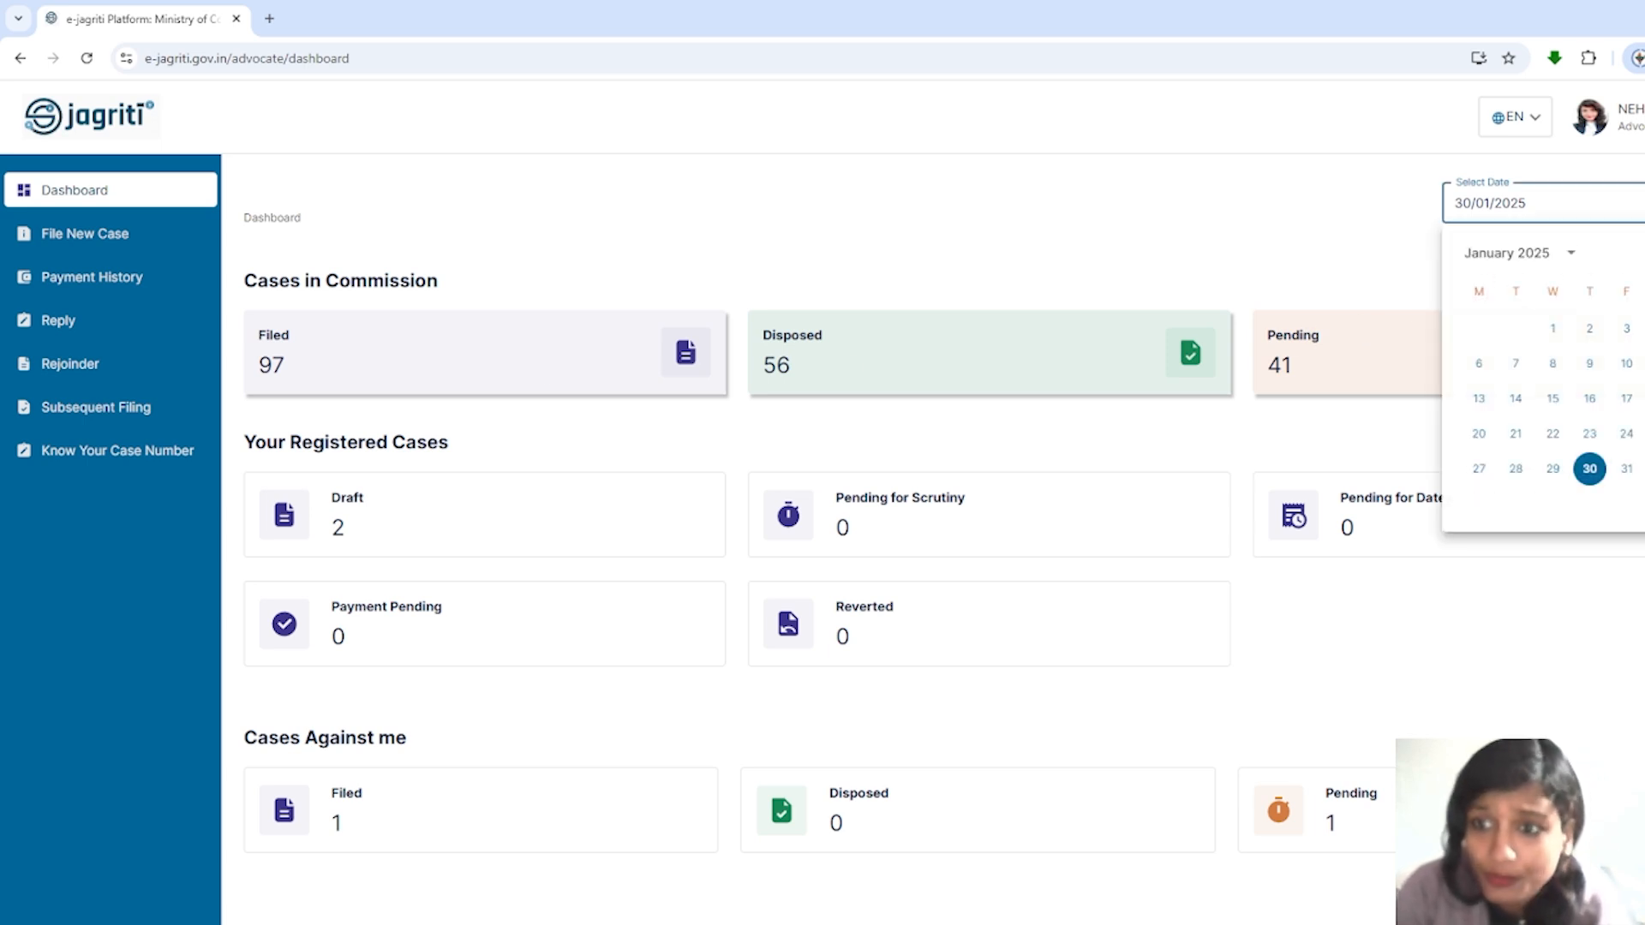
left_click(1625, 469)
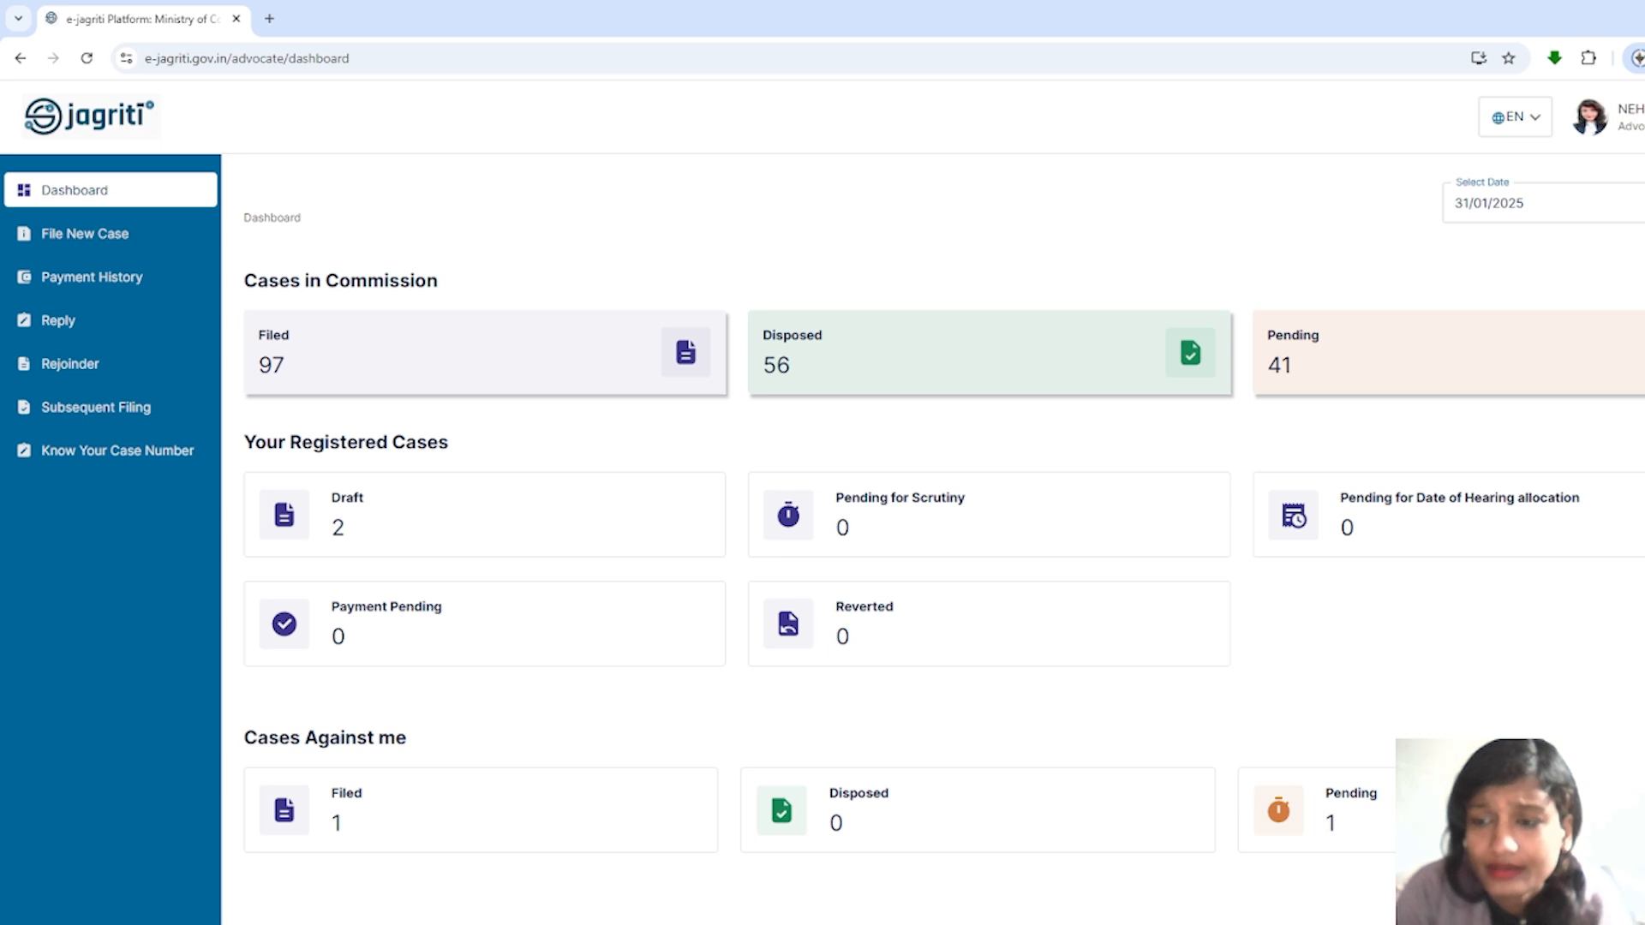
left_click(1638, 203)
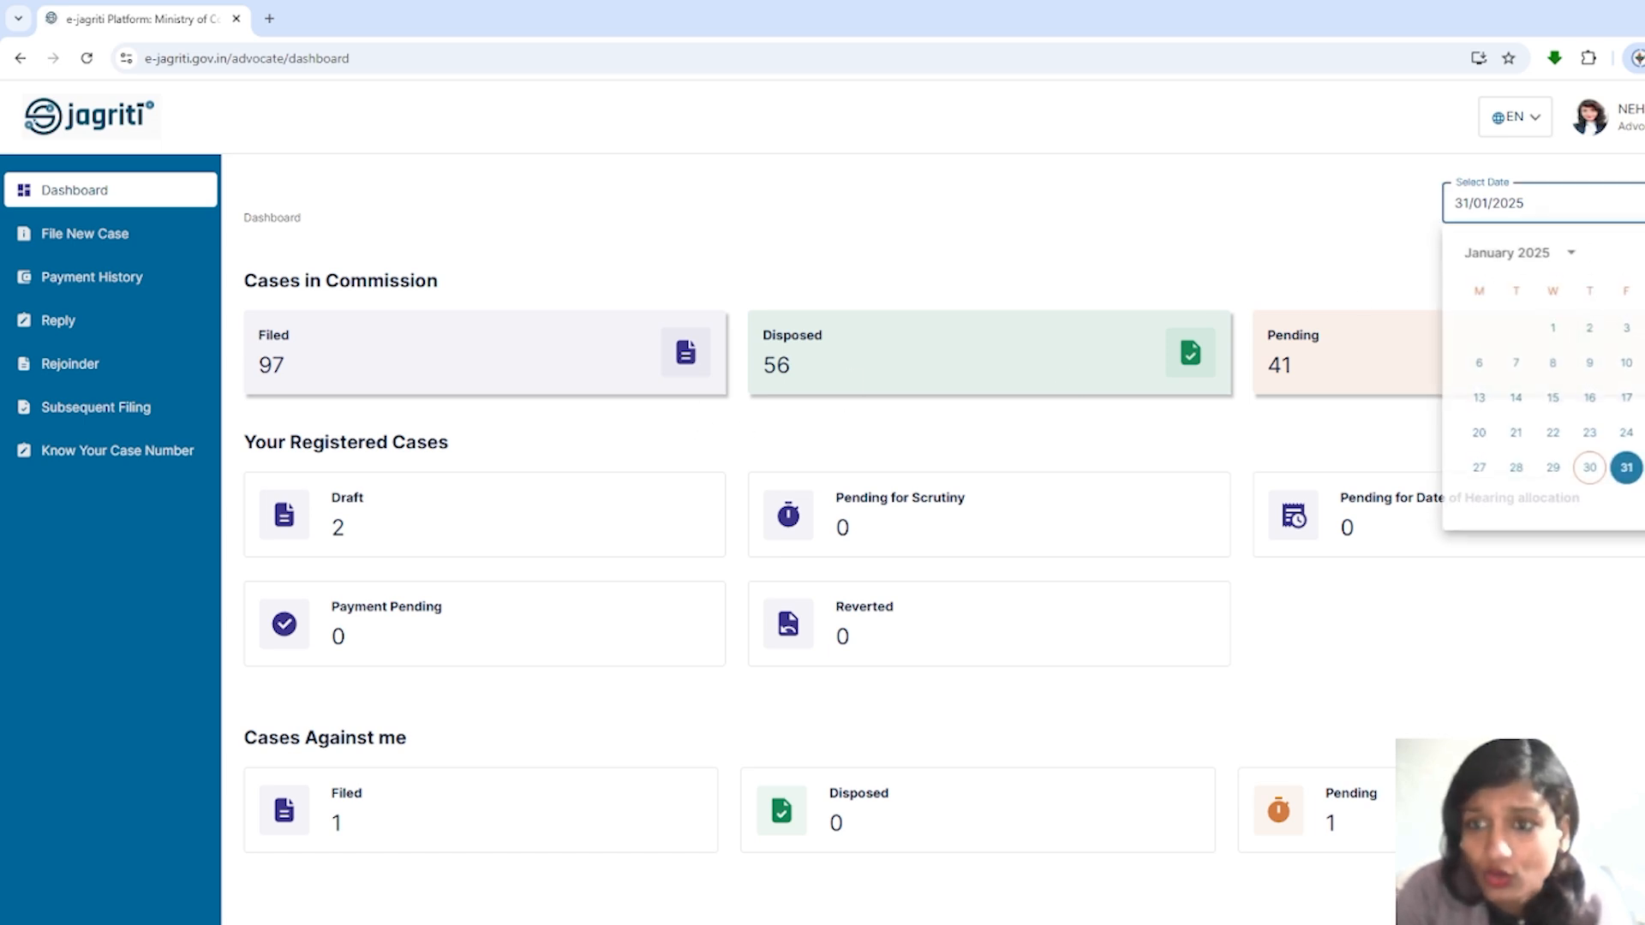
scroll(1248, 283, "down", 1)
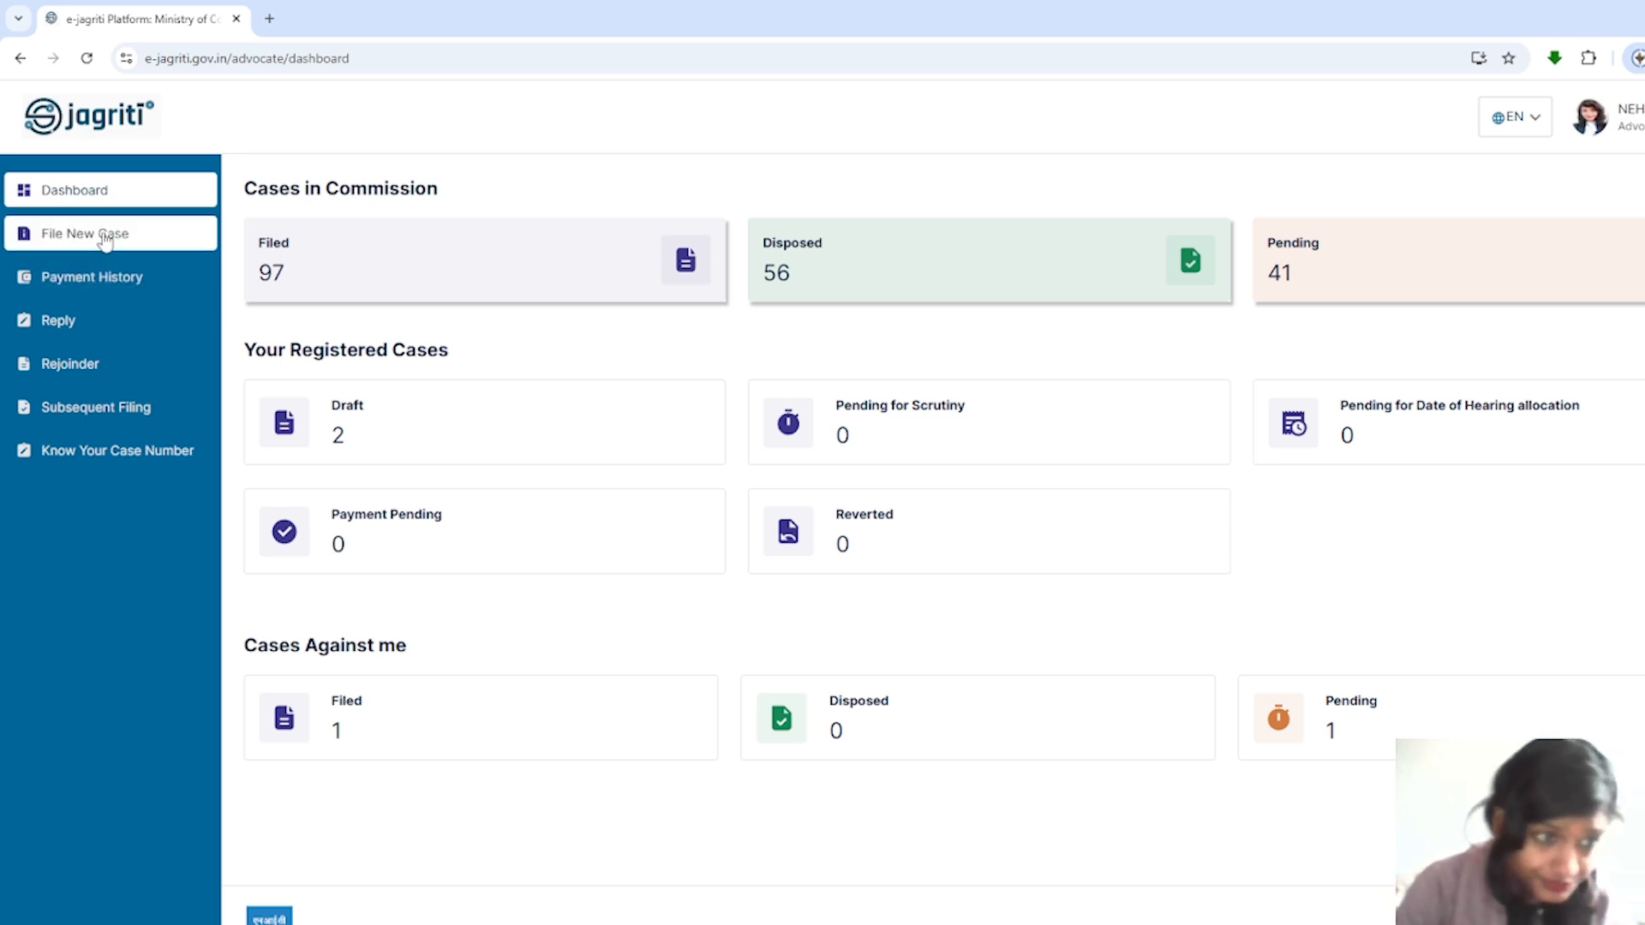
left_click(330, 434)
left_click(1611, 347)
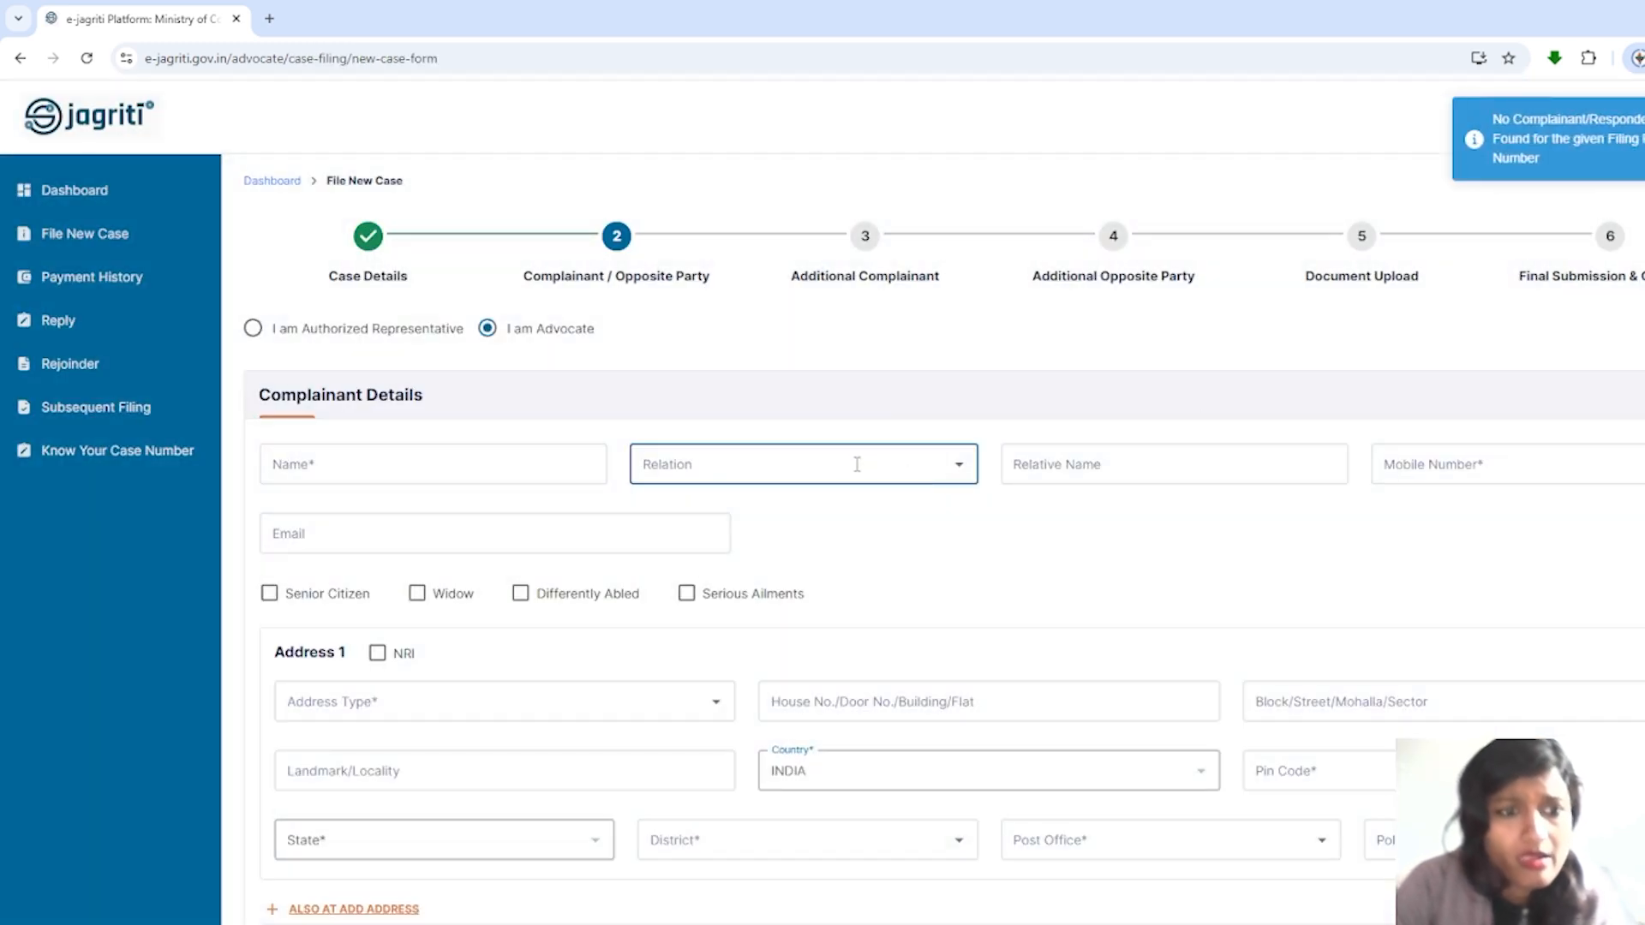
- Scroll through the draft's Complainant / Opposite Party step, then go back to the dashboard
scroll(727, 612, "down", 3)
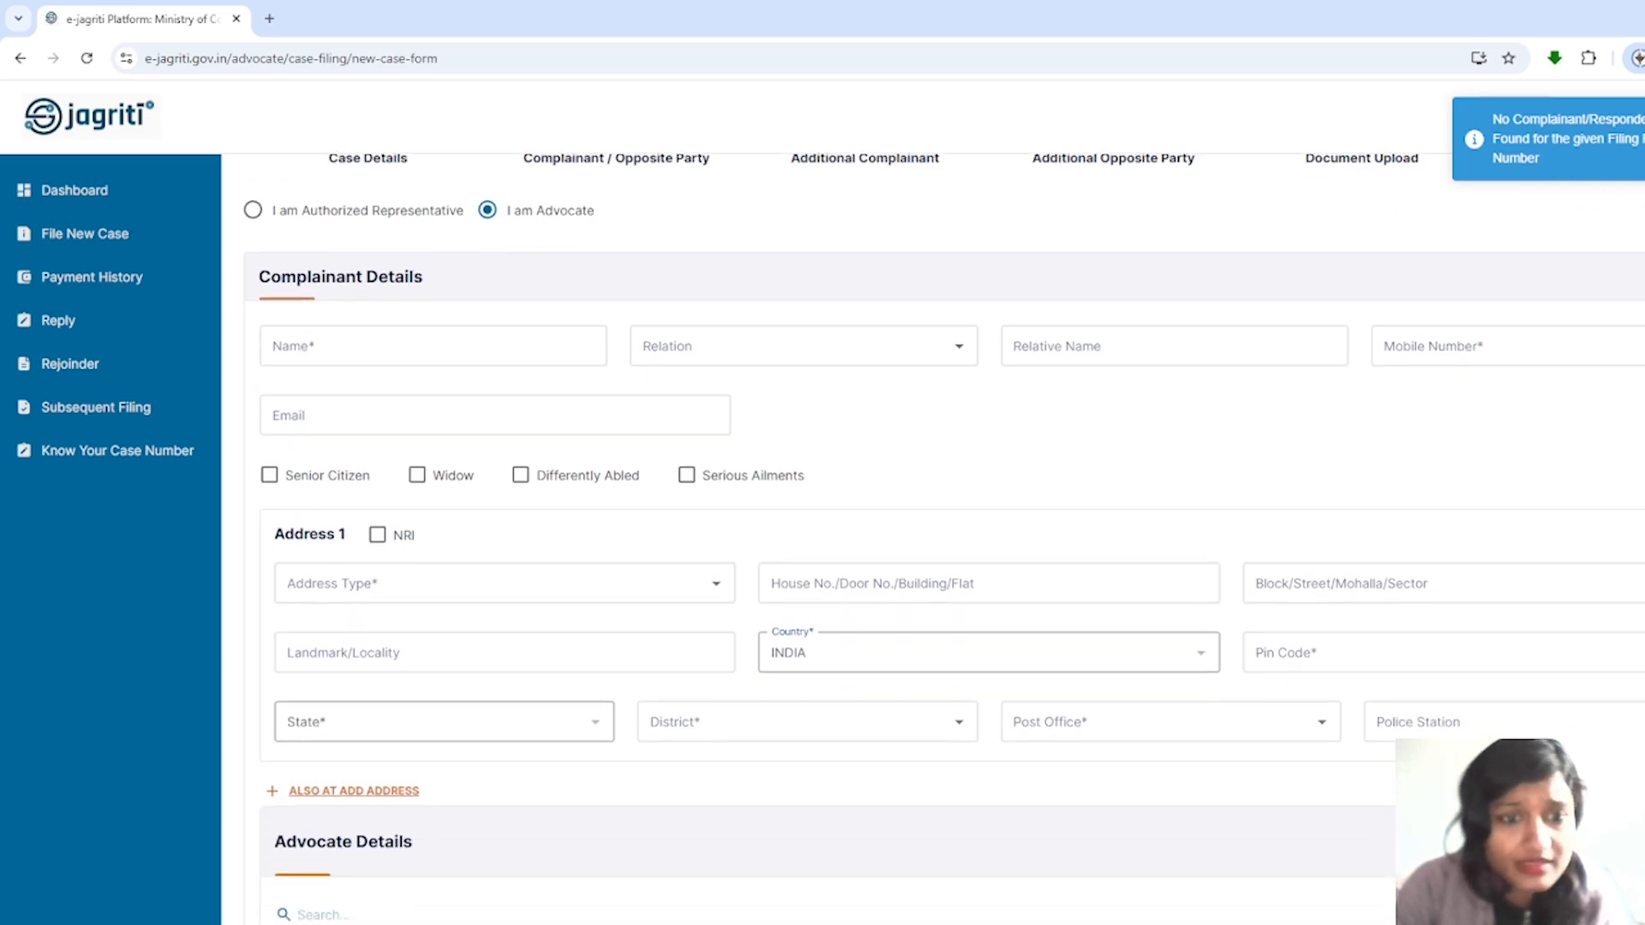
scroll(726, 613, "down", 3)
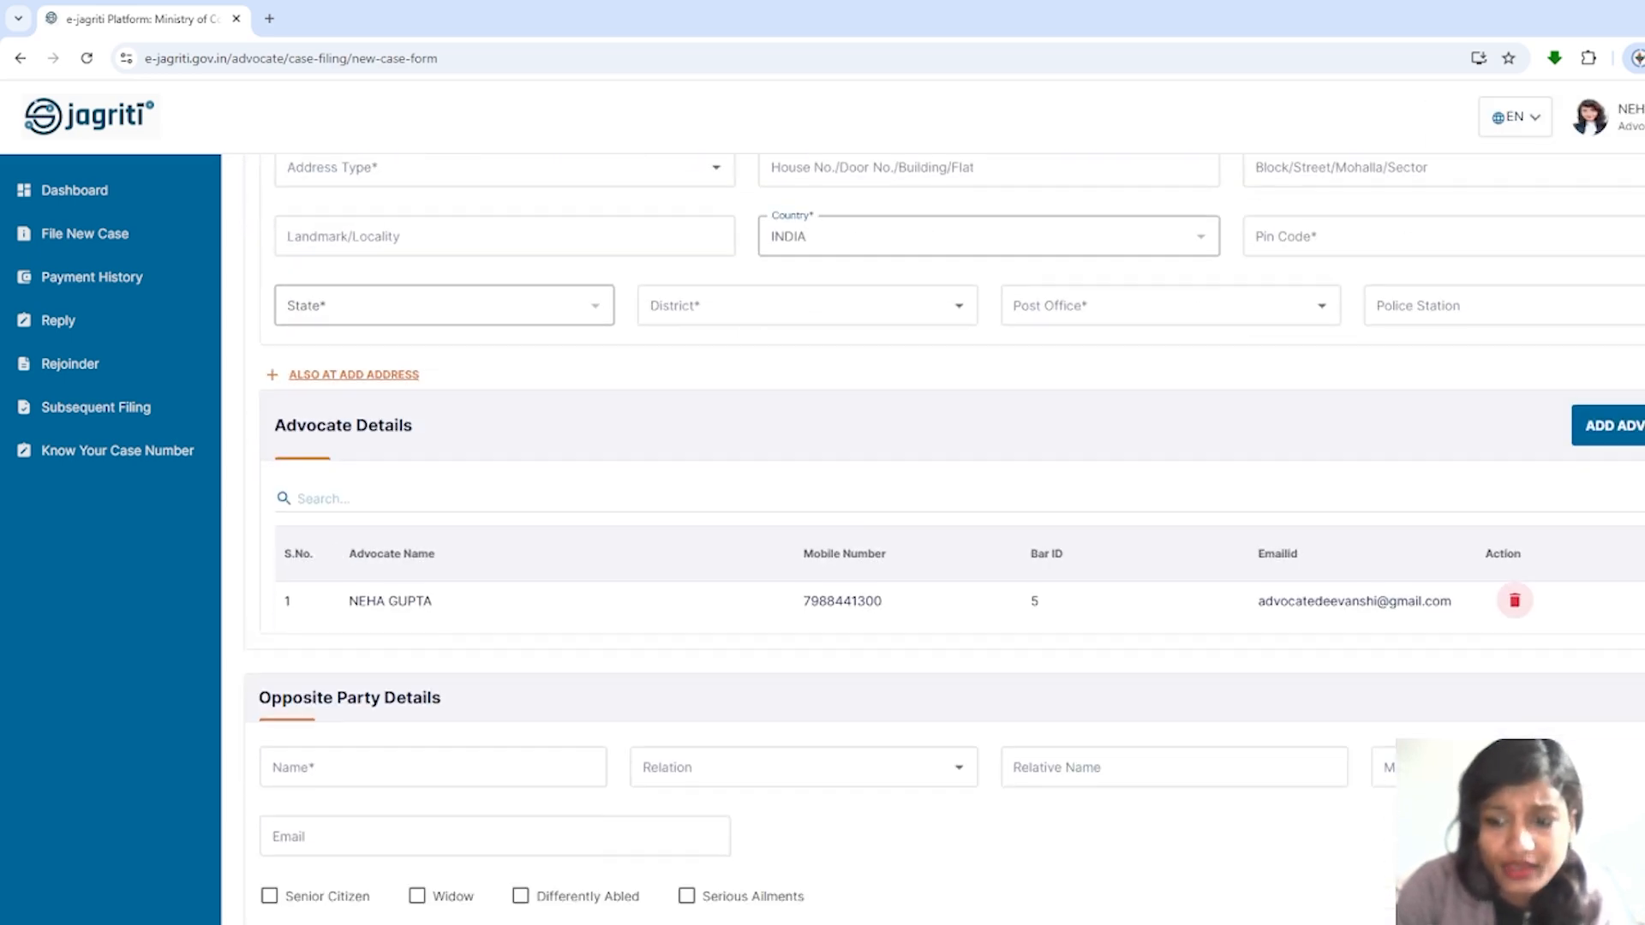
scroll(726, 612, "up", 1)
scroll(933, 540, "up", 5)
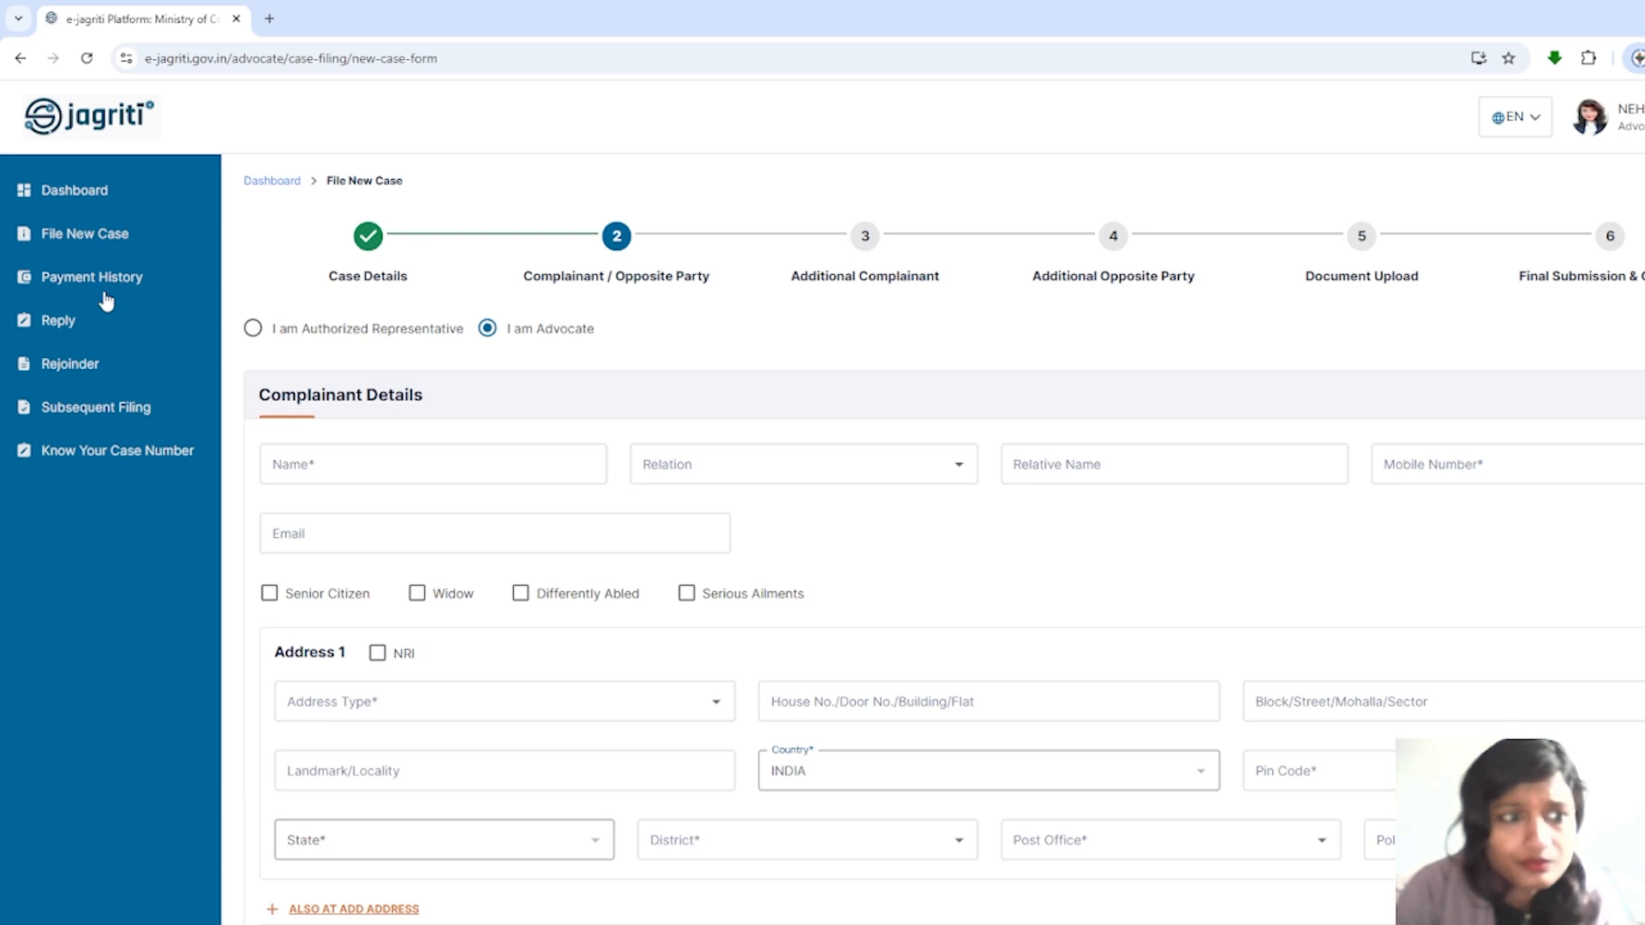
scroll(48, 228, "down", 1)
left_click(90, 196)
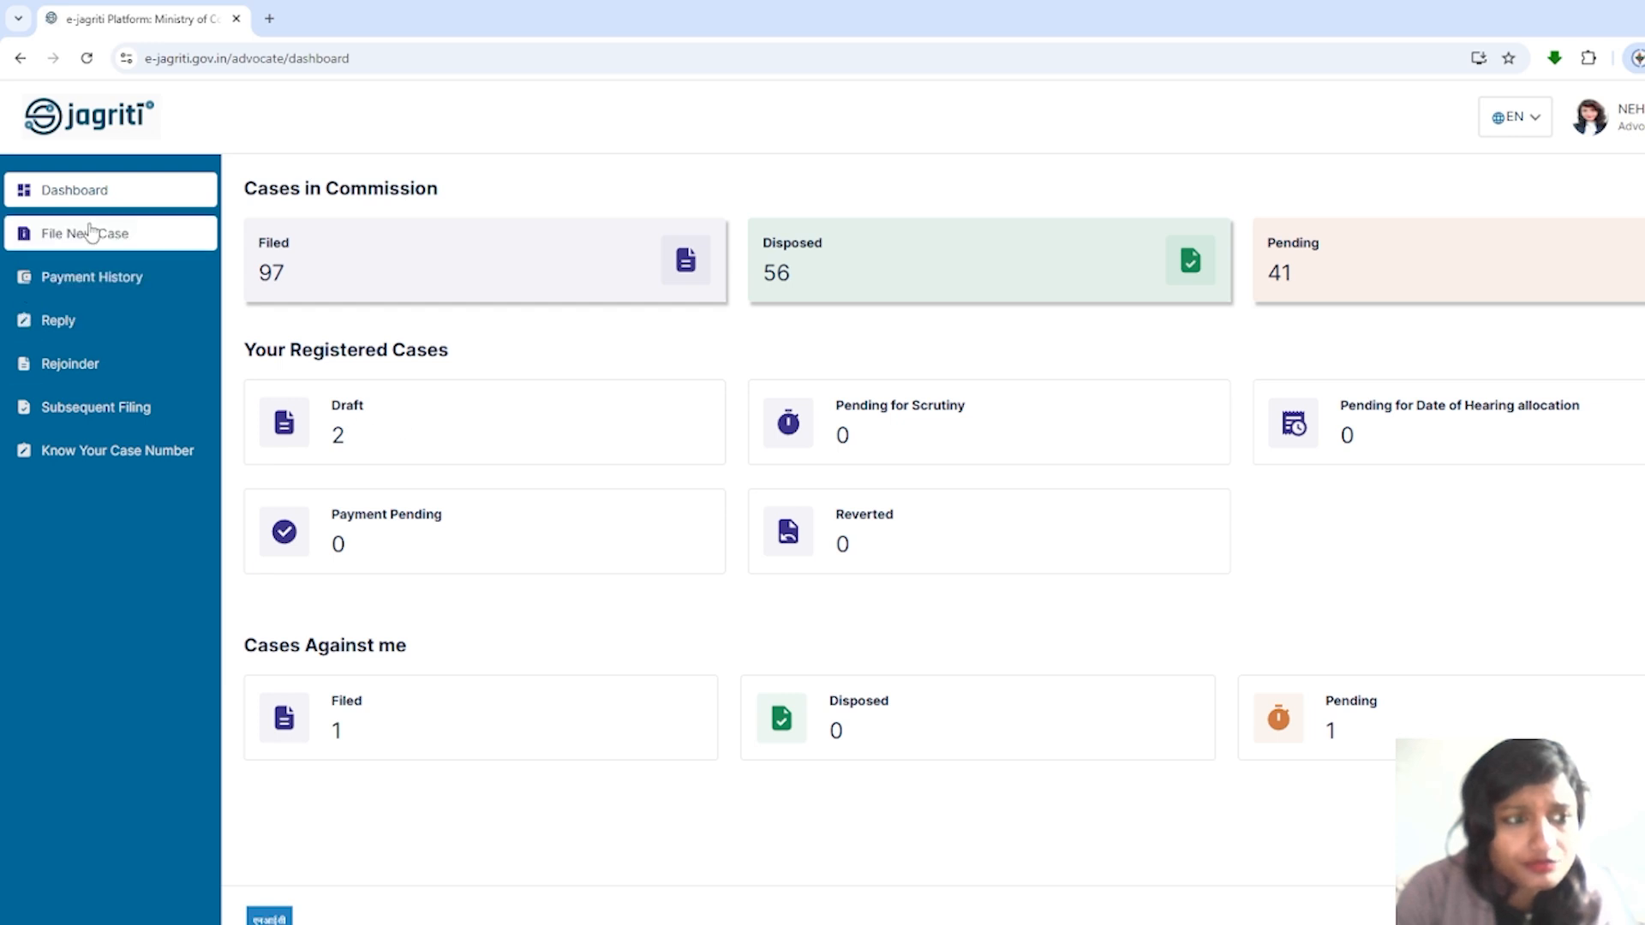
- Start a new case of type Consumer Complaint
left_click(156, 243)
left_click(751, 309)
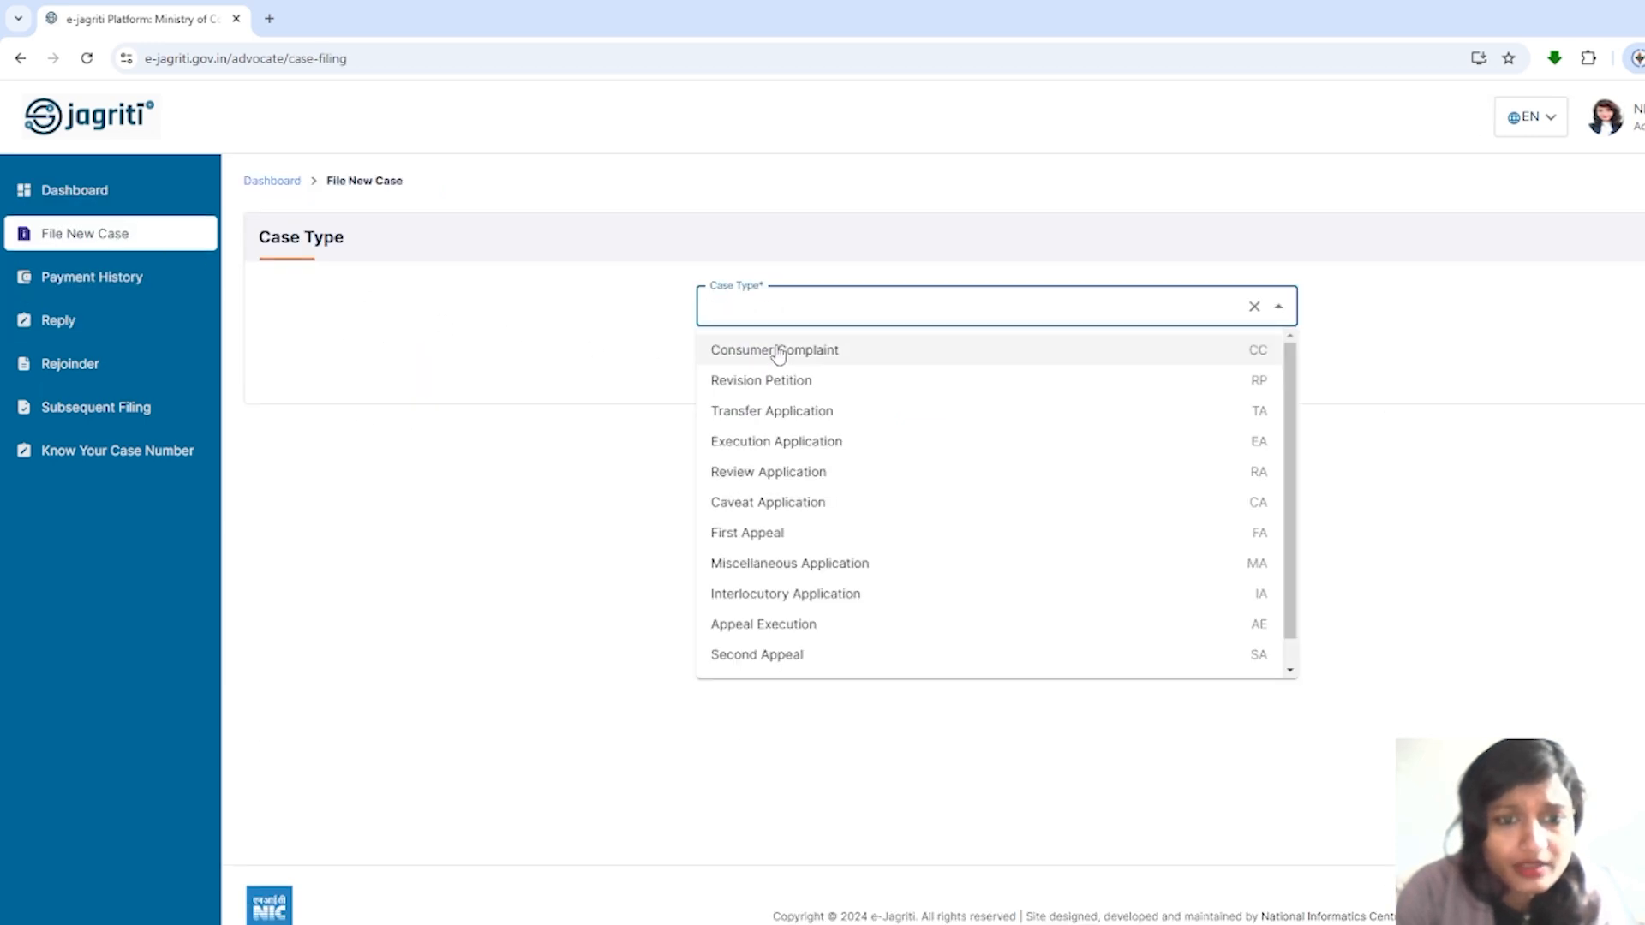
left_click(775, 349)
left_click(458, 399)
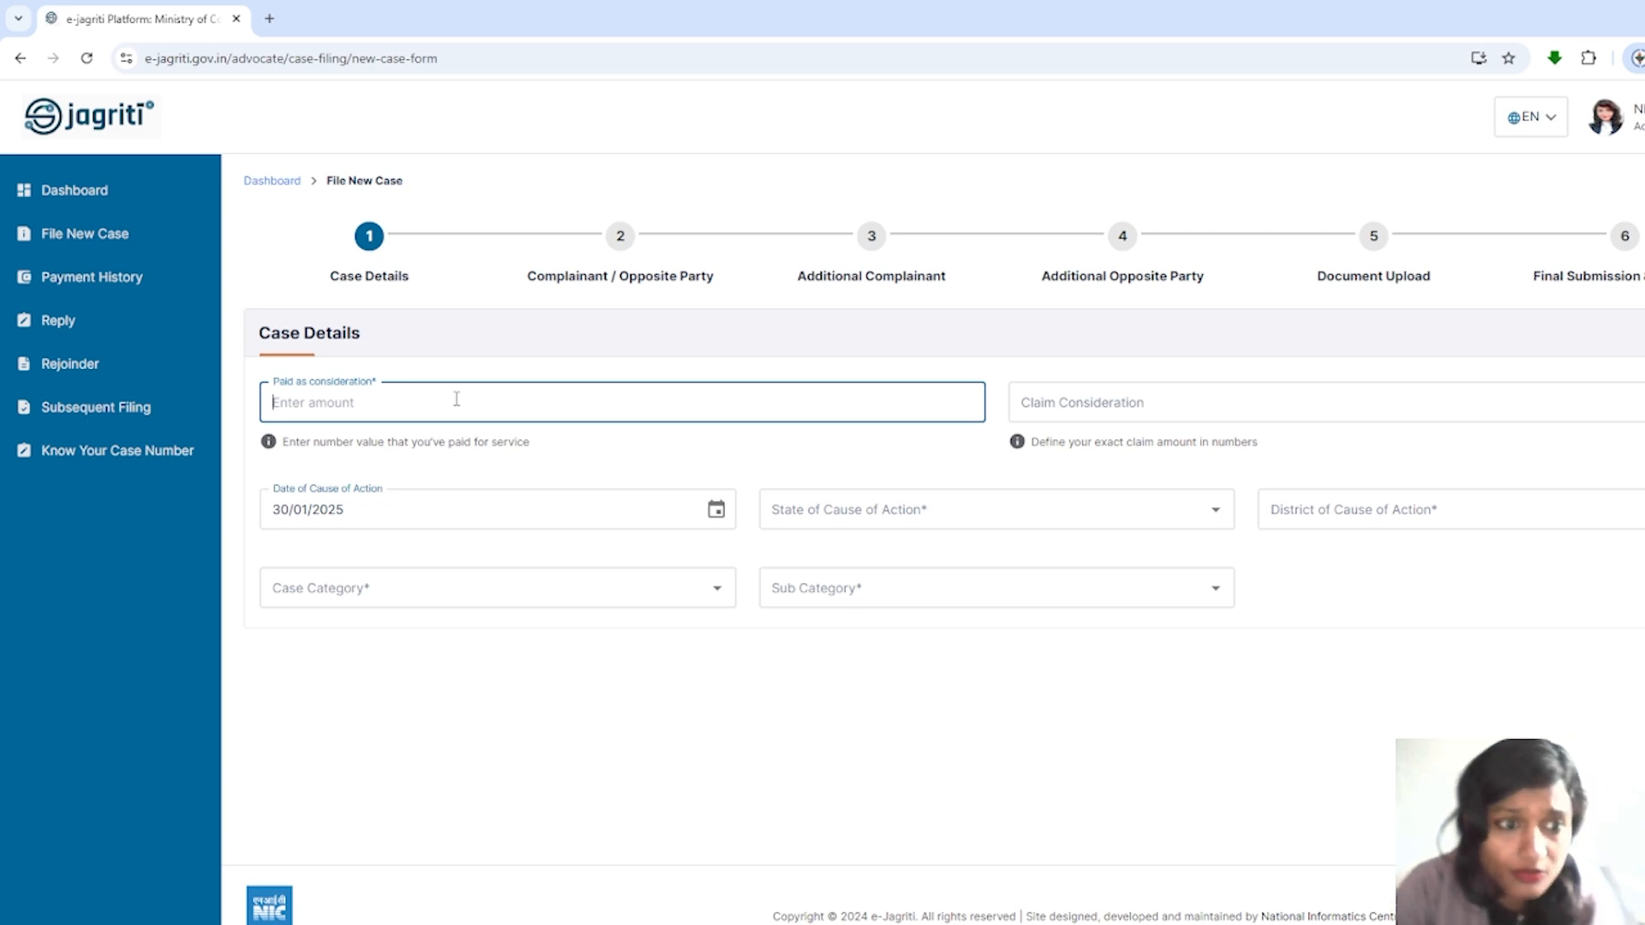
- Enter 54000 paid, 100000 claim, and keep 30/01/2025 as the cause-of-action date
type("540000")
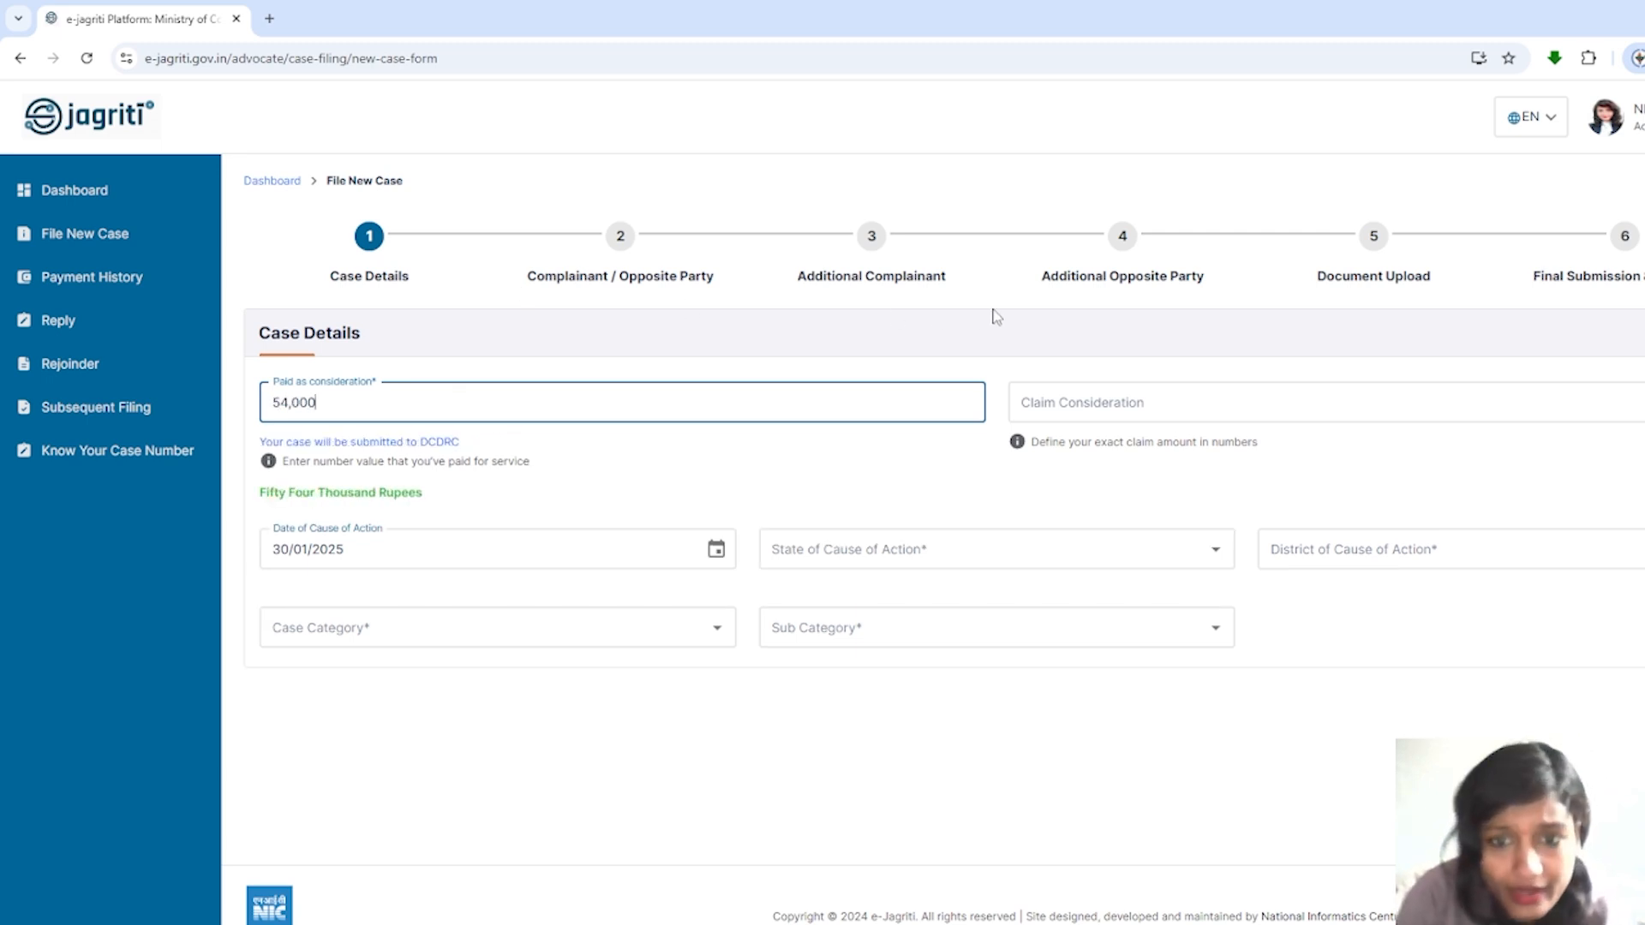
left_click(1039, 398)
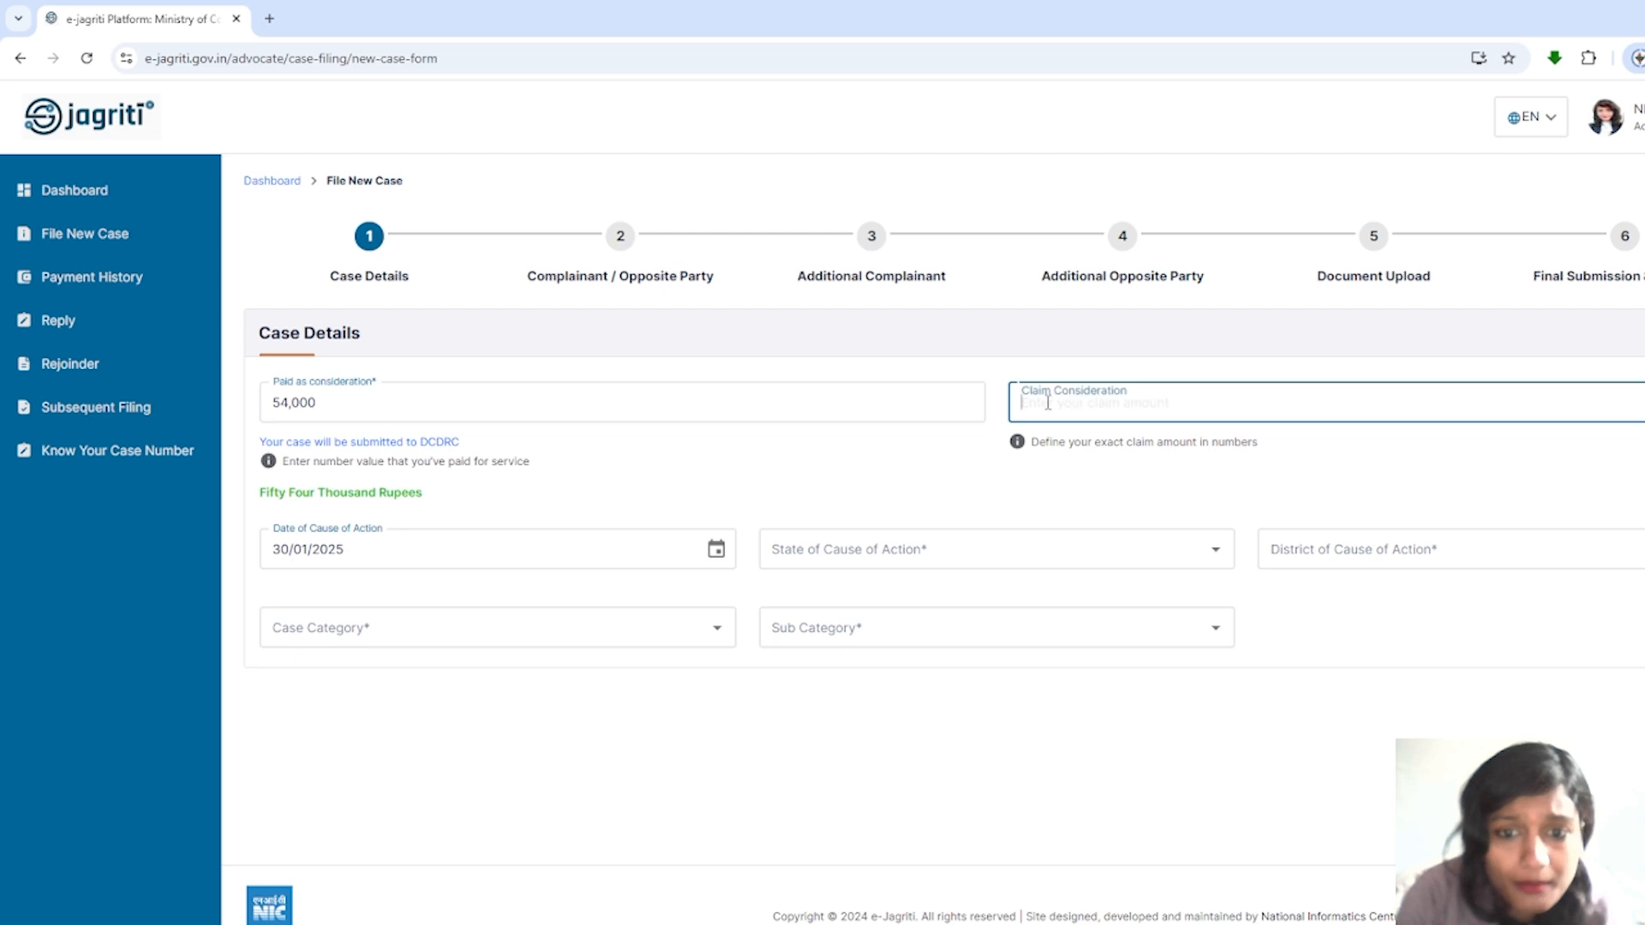
type("100000")
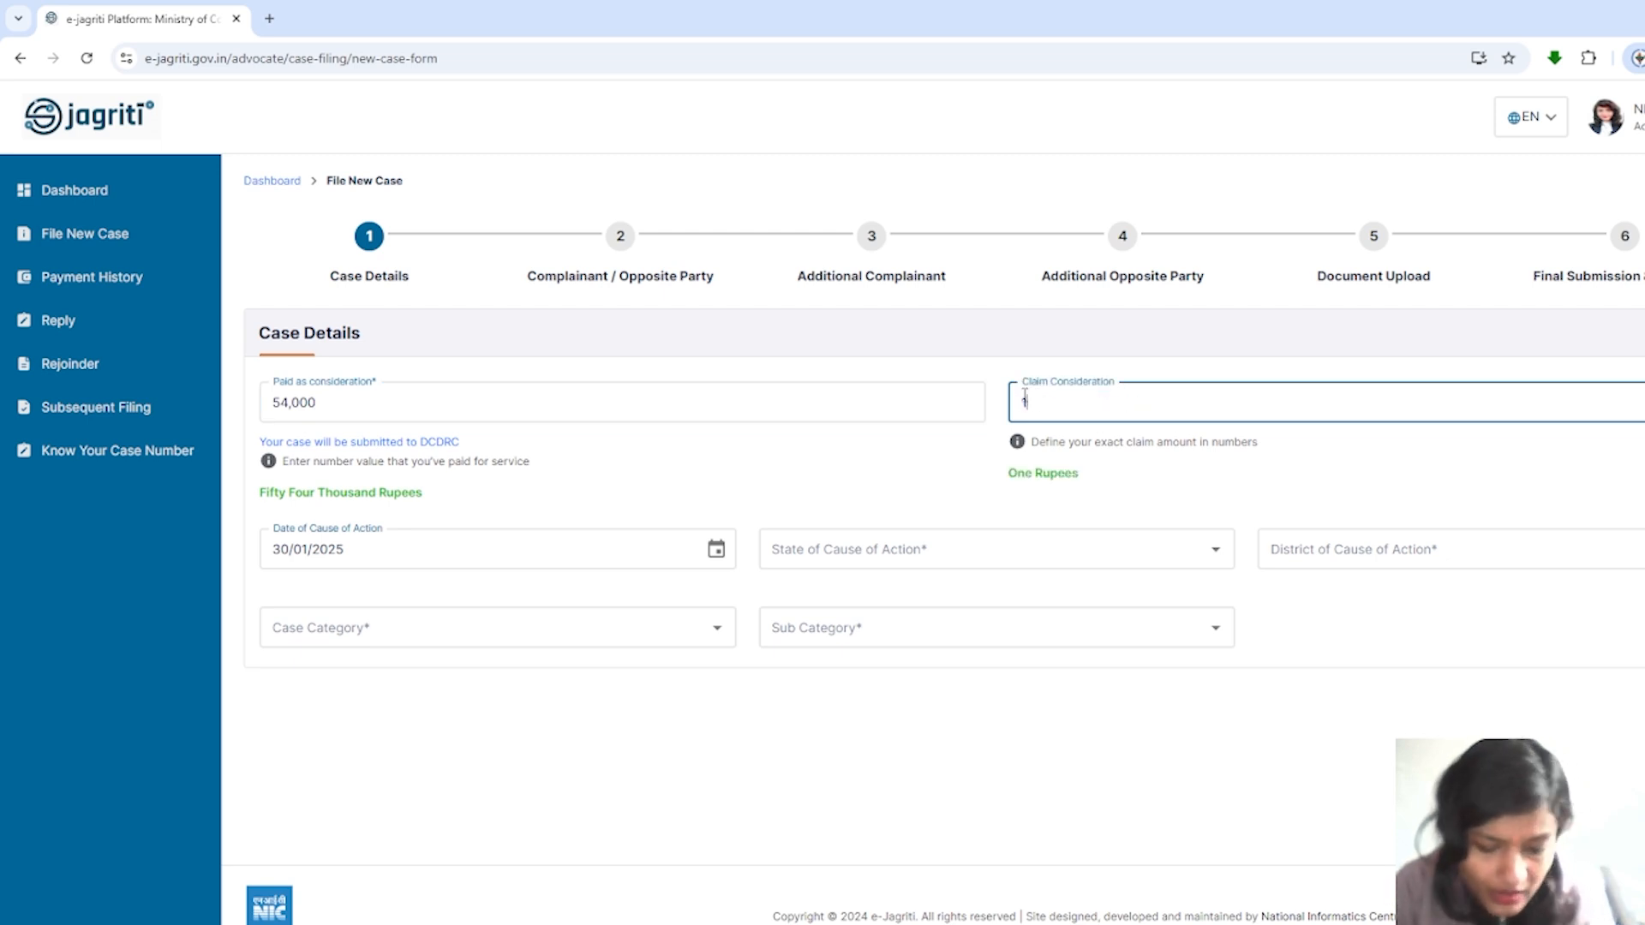
left_click(366, 560)
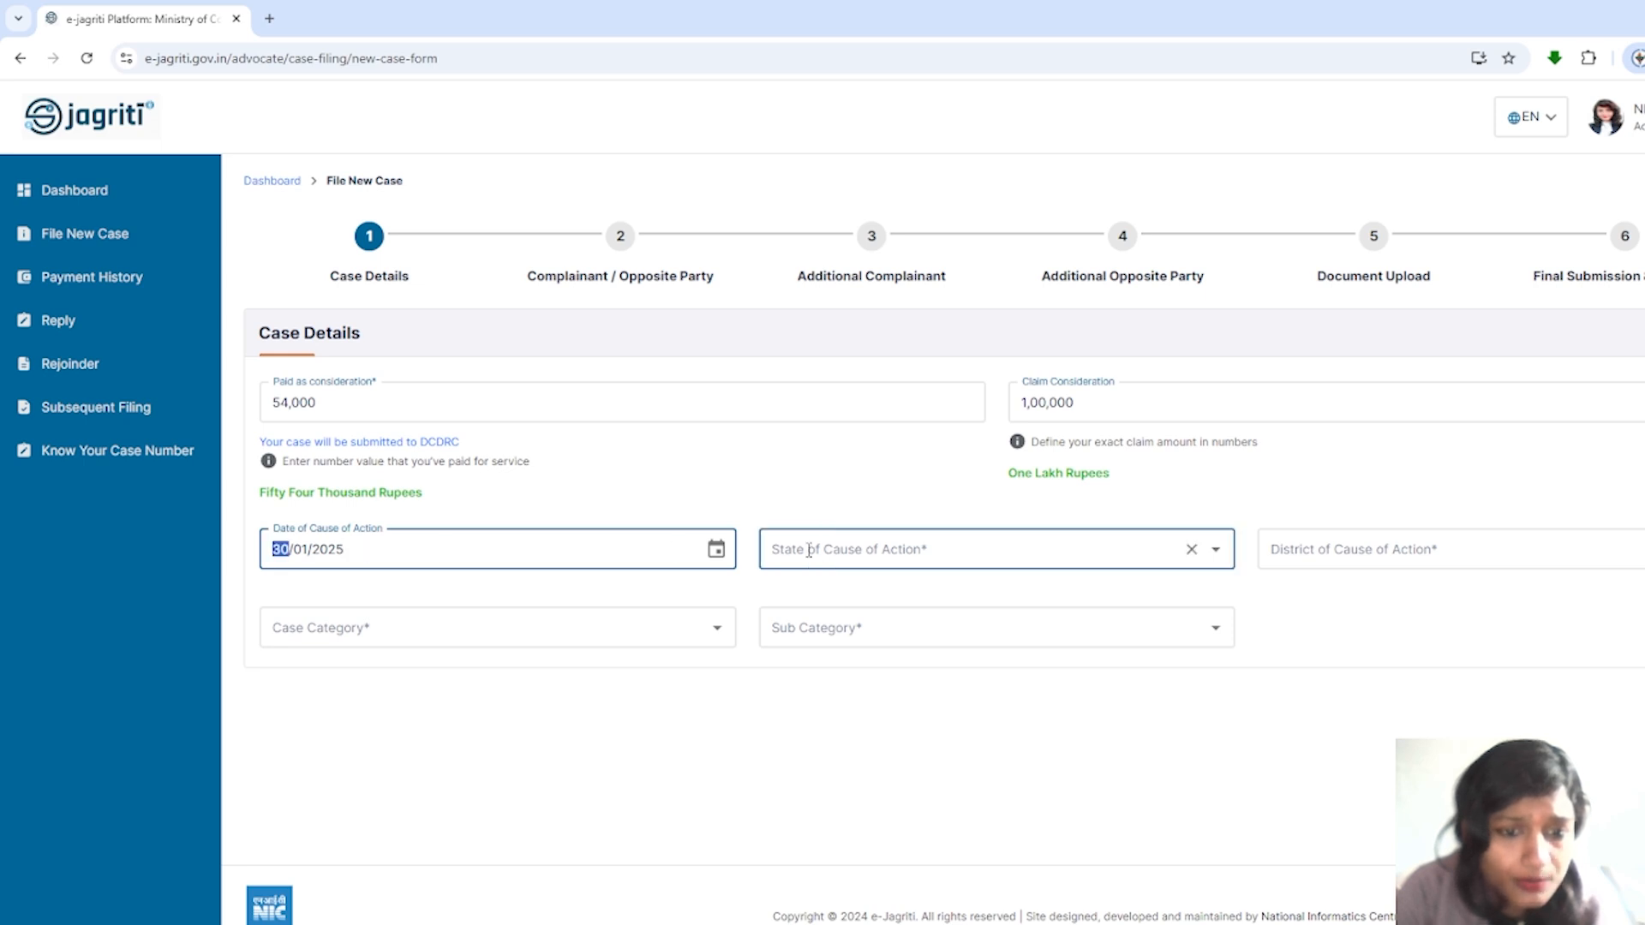
left_click(719, 550)
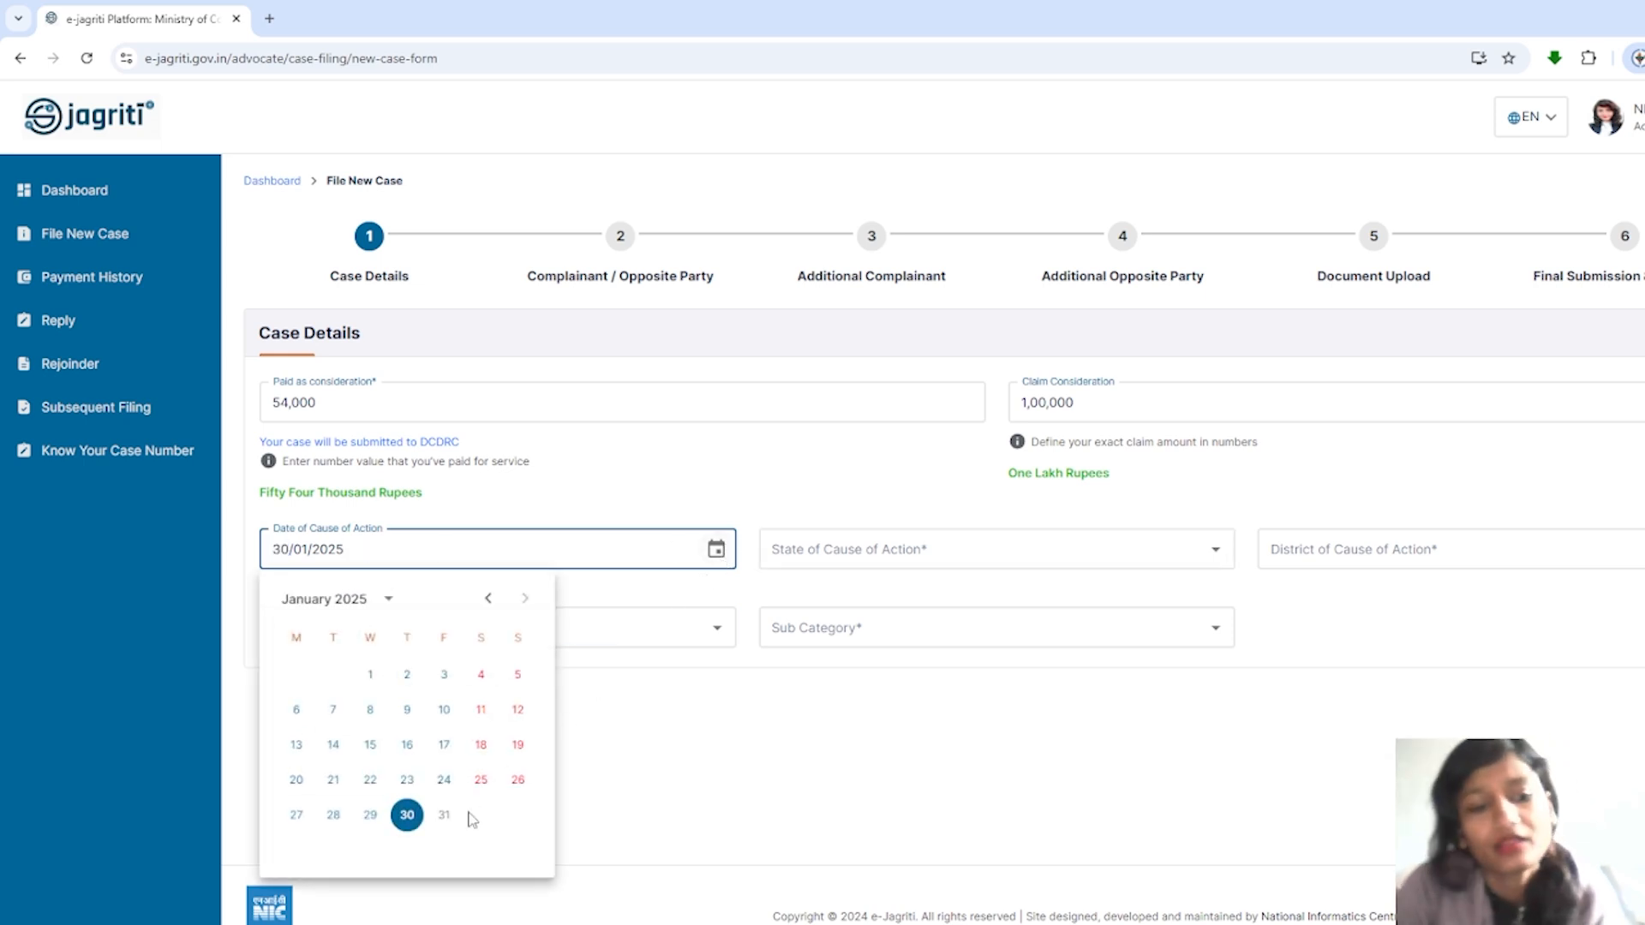
left_click(407, 816)
- Set the cause-of-action state to DELHI and the district to EAST
left_click(861, 556)
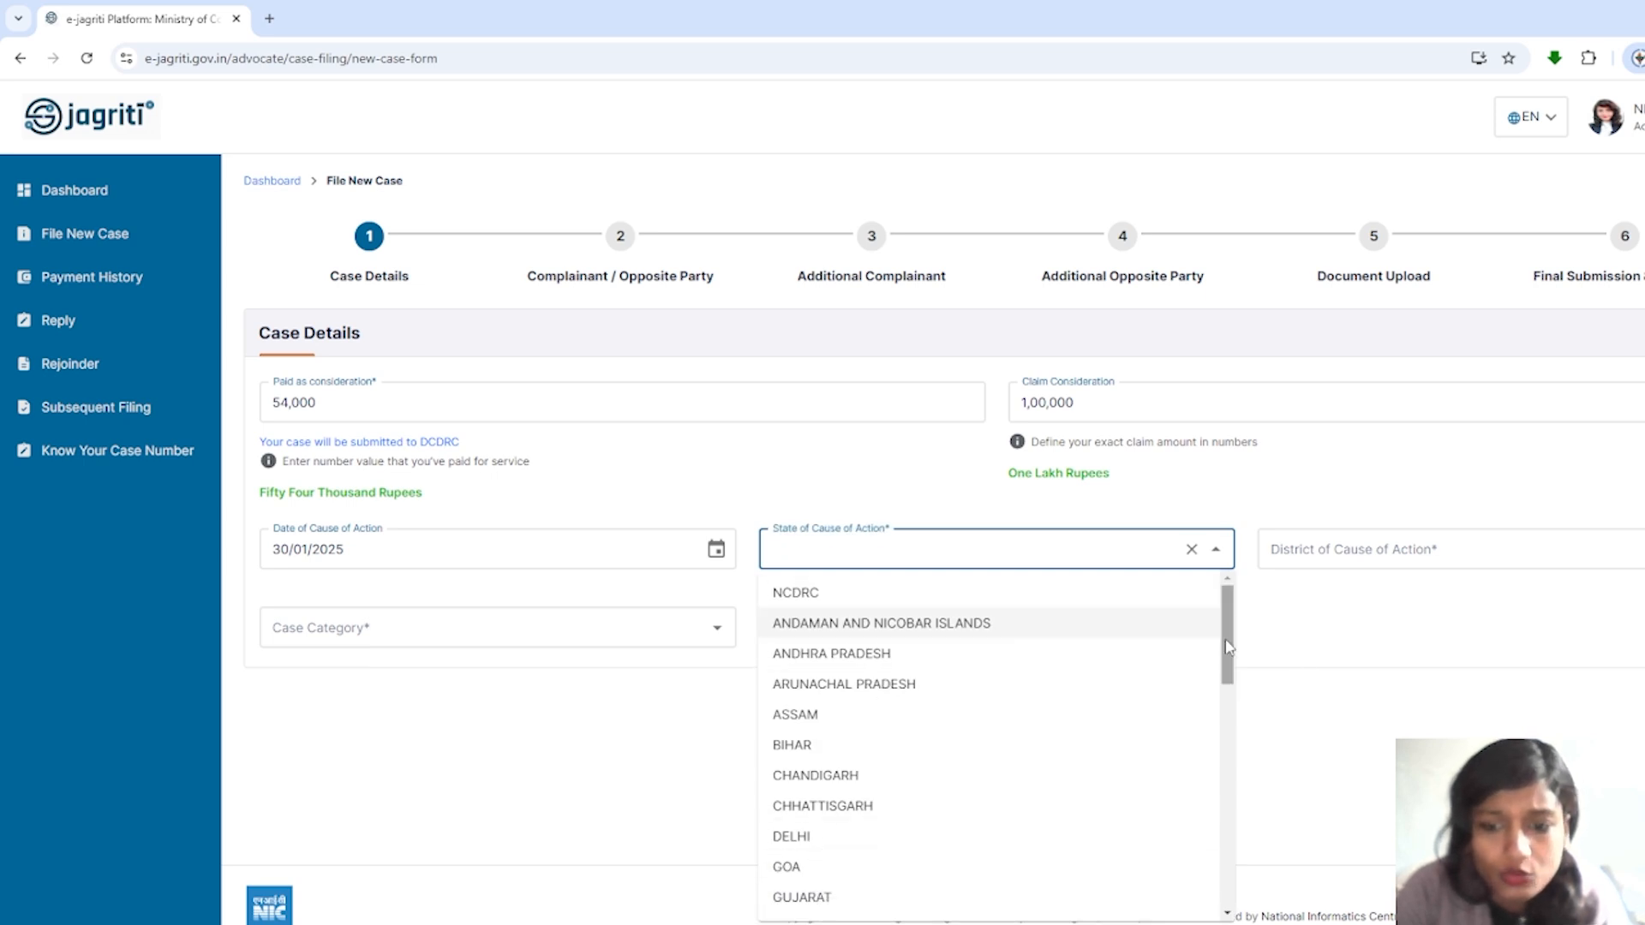
left_click_drag(1225, 655, 1230, 666)
scroll(797, 822, "down", 2)
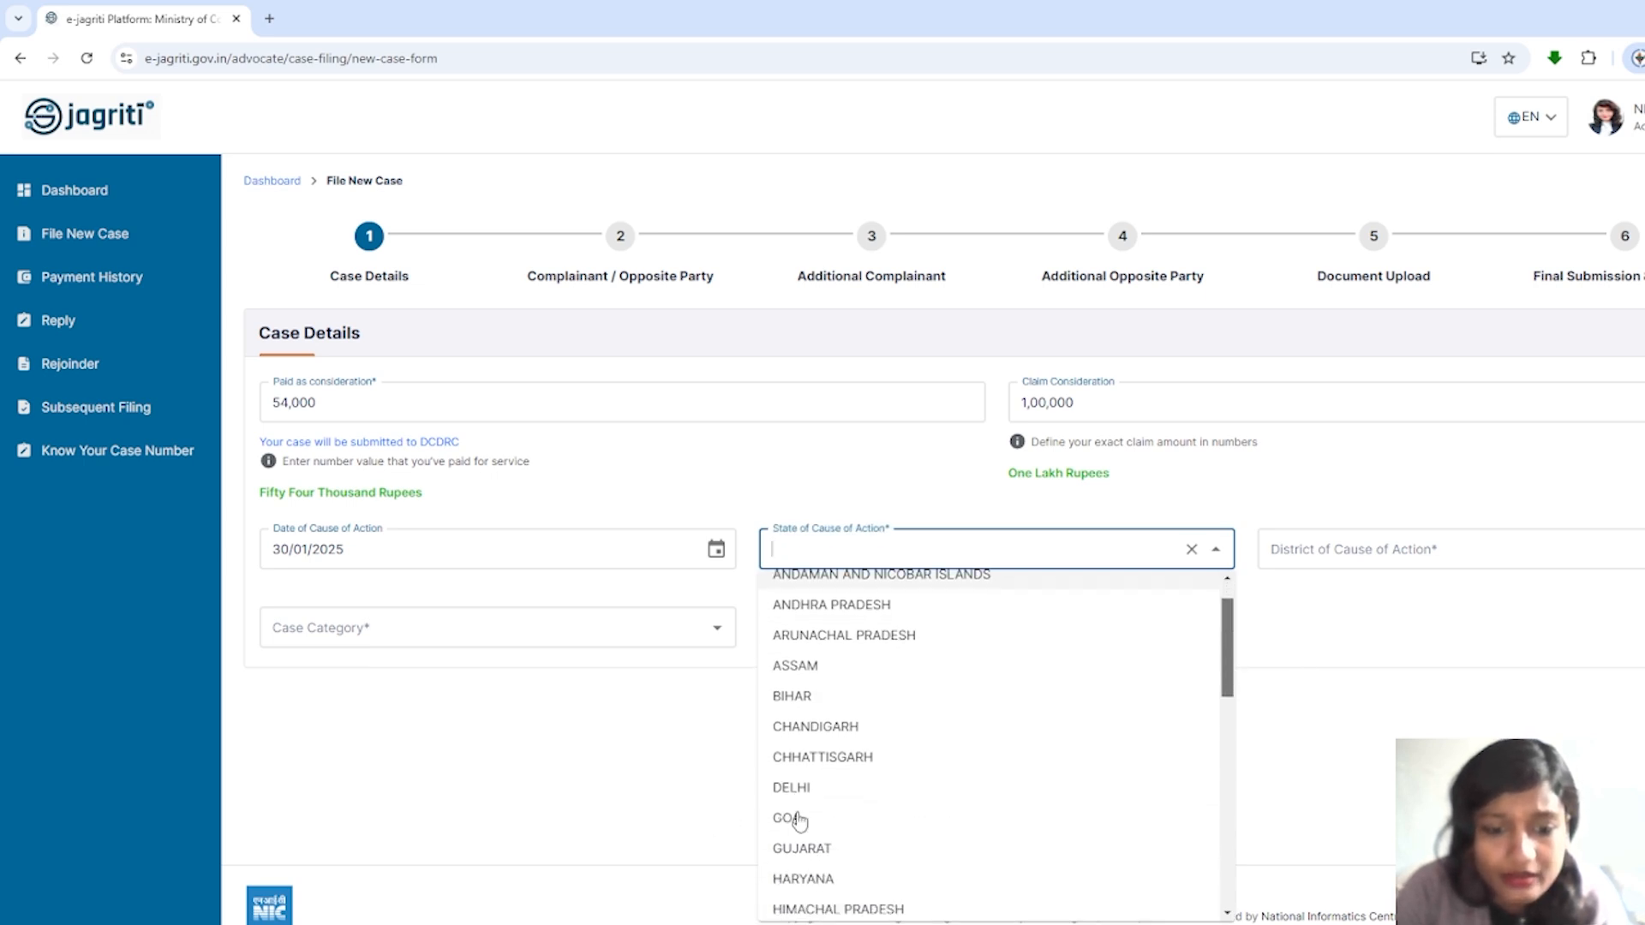
left_click(801, 818)
left_click(909, 547)
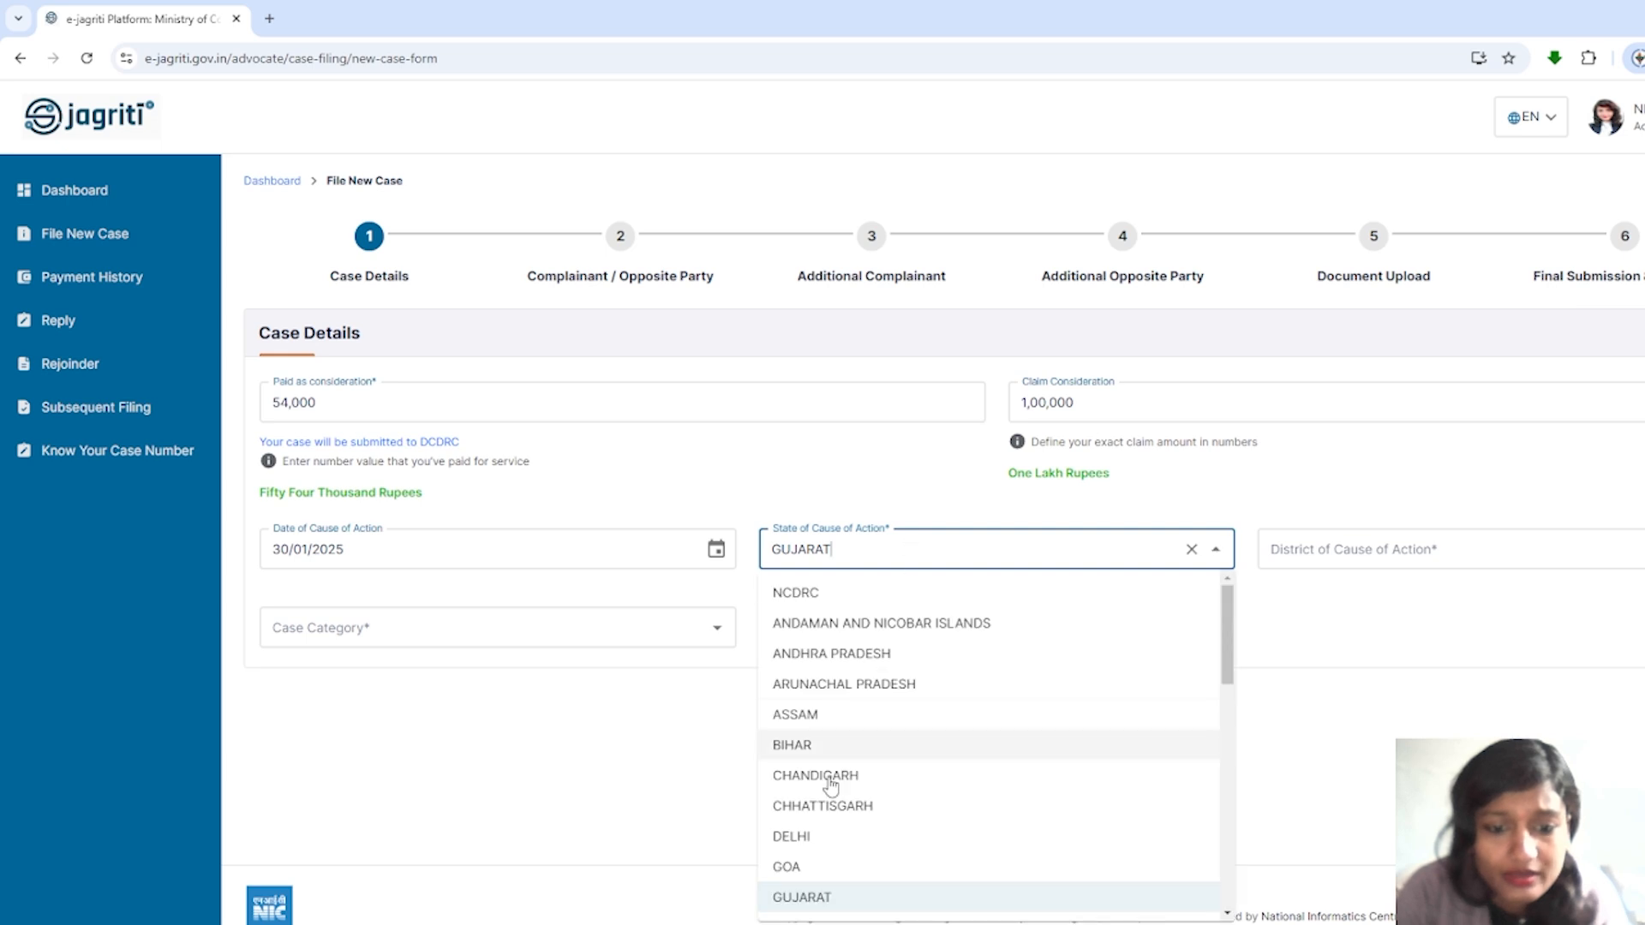
left_click(822, 835)
left_click(1327, 553)
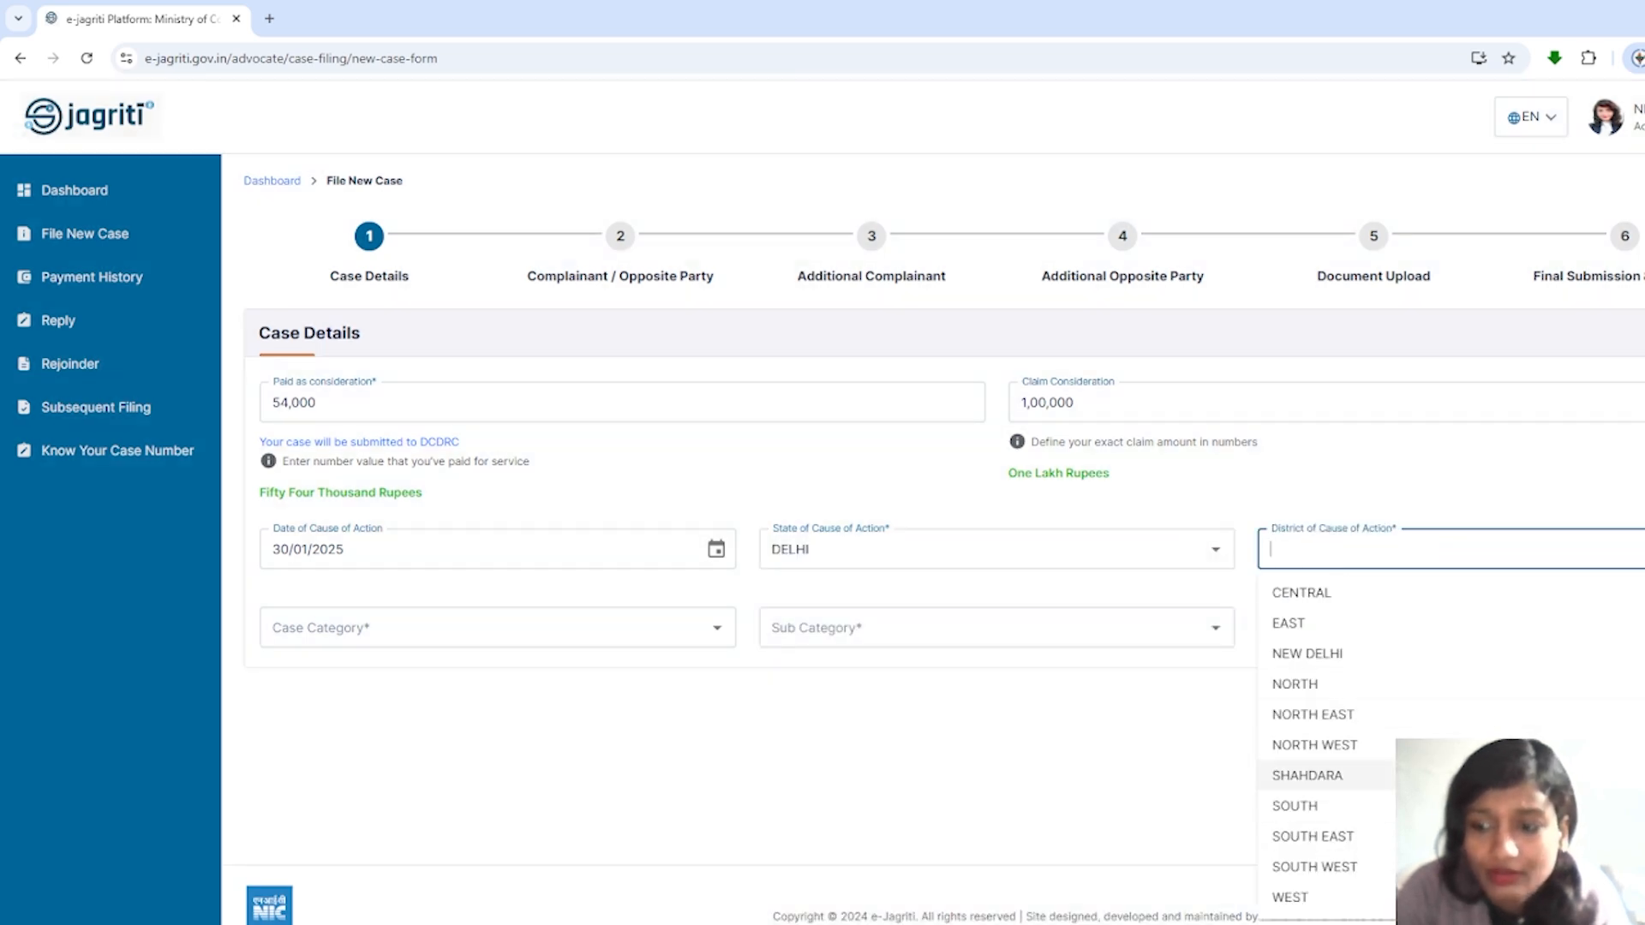
left_click(1348, 623)
- Choose OTHERS for case category and sub category, then save and go to the next step
left_click(477, 638)
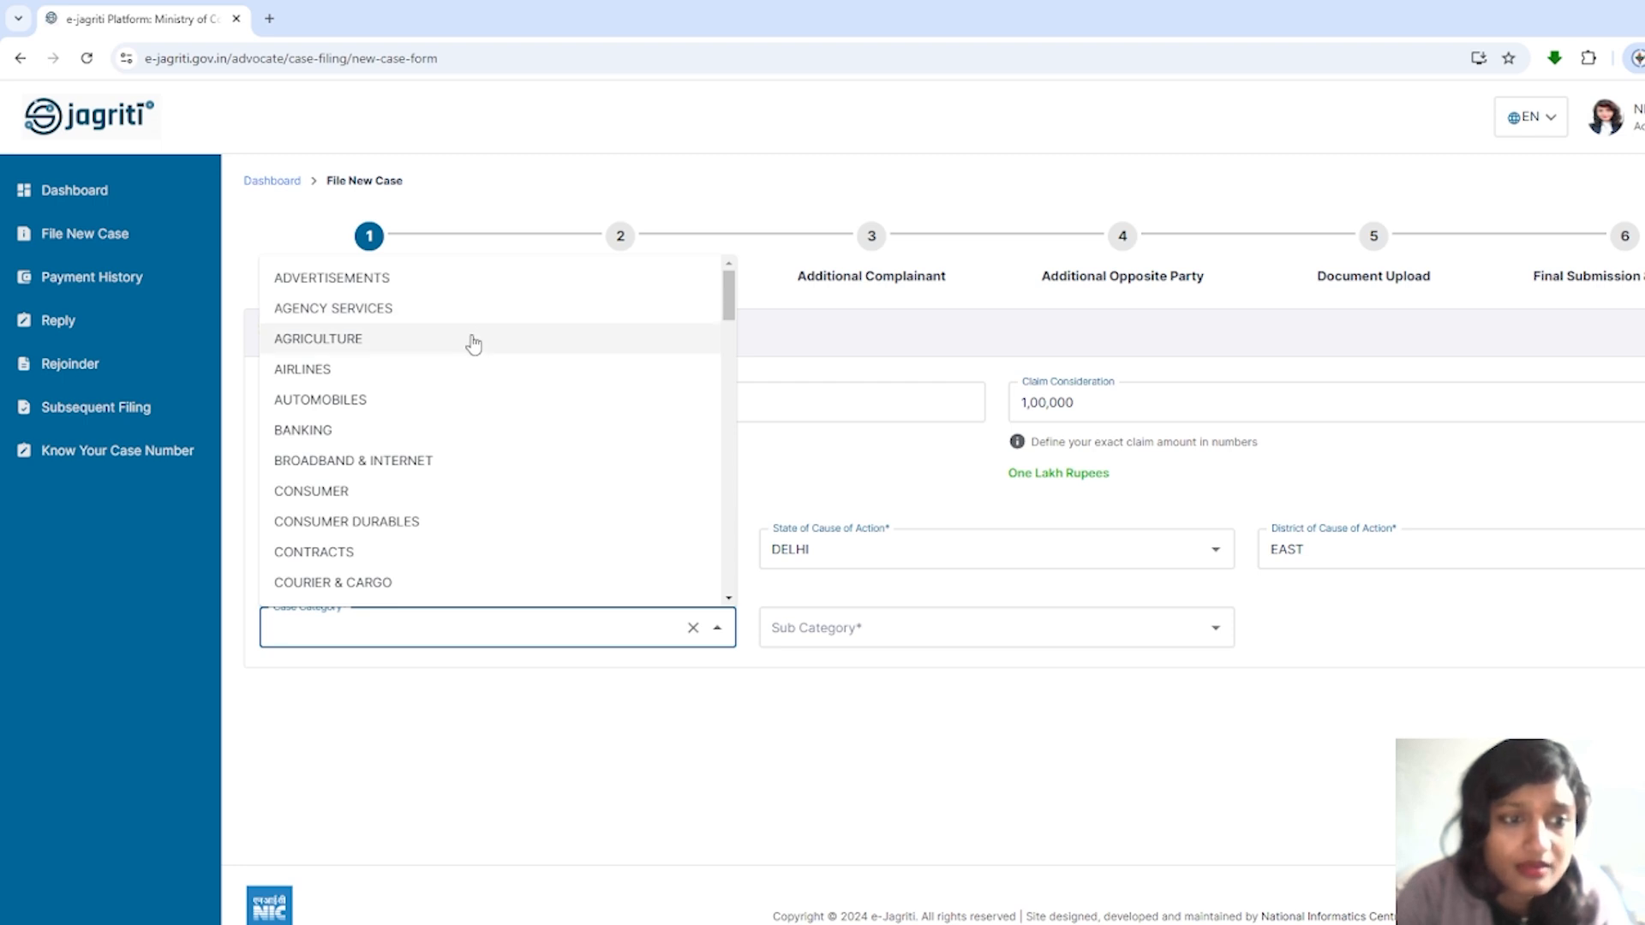
left_click_drag(729, 296, 748, 480)
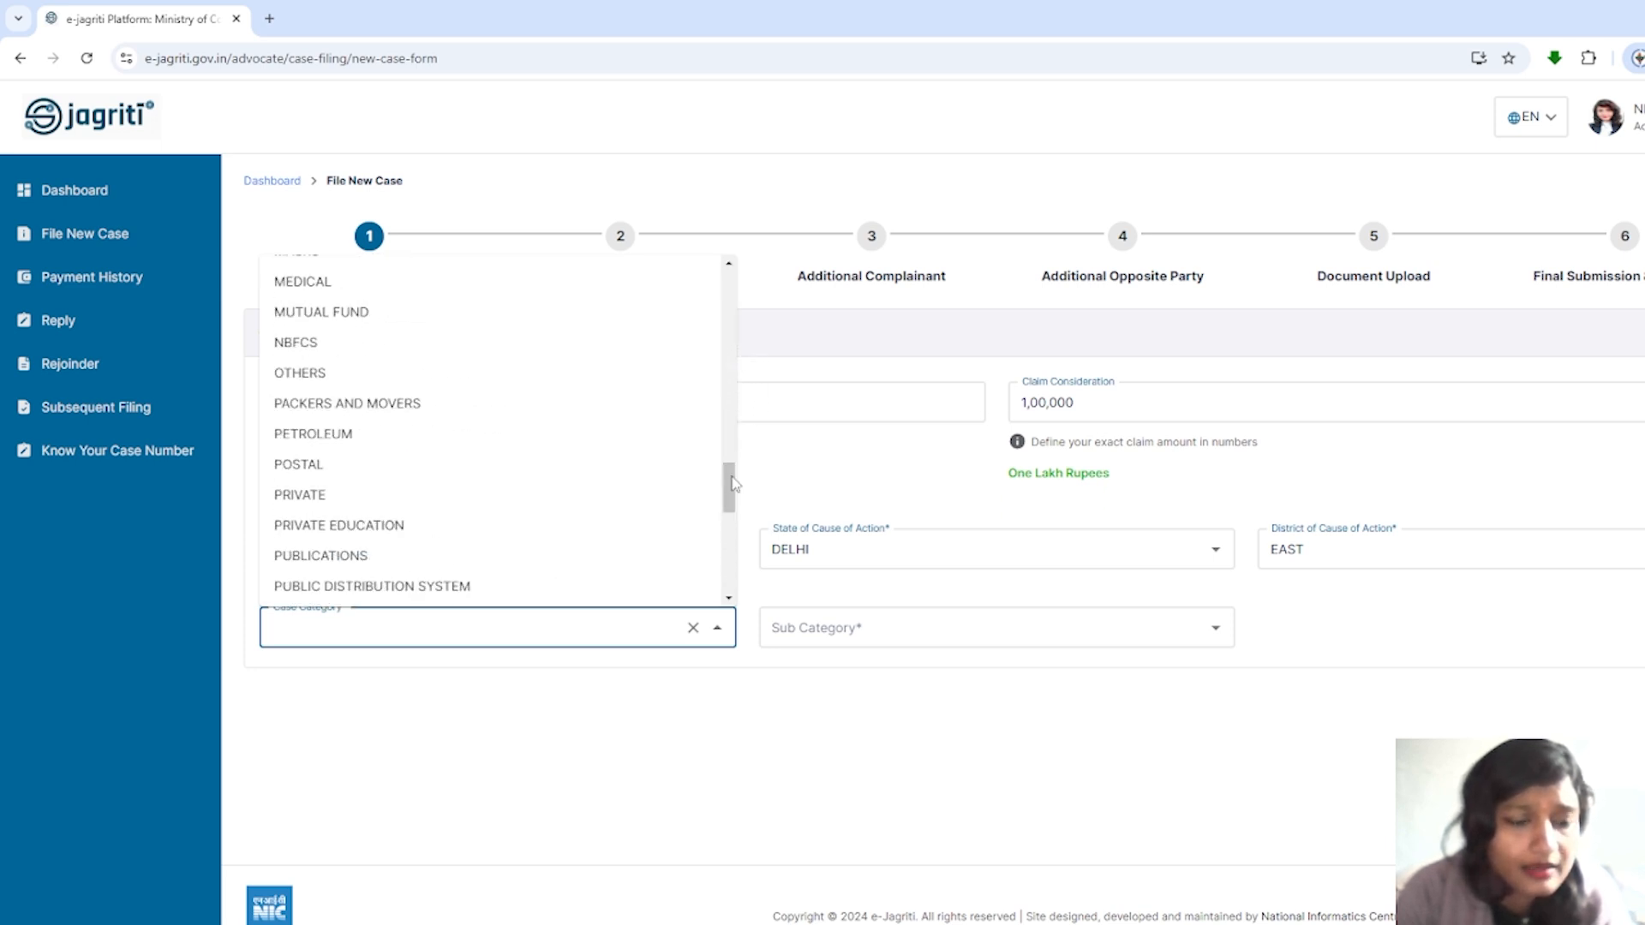
left_click(364, 373)
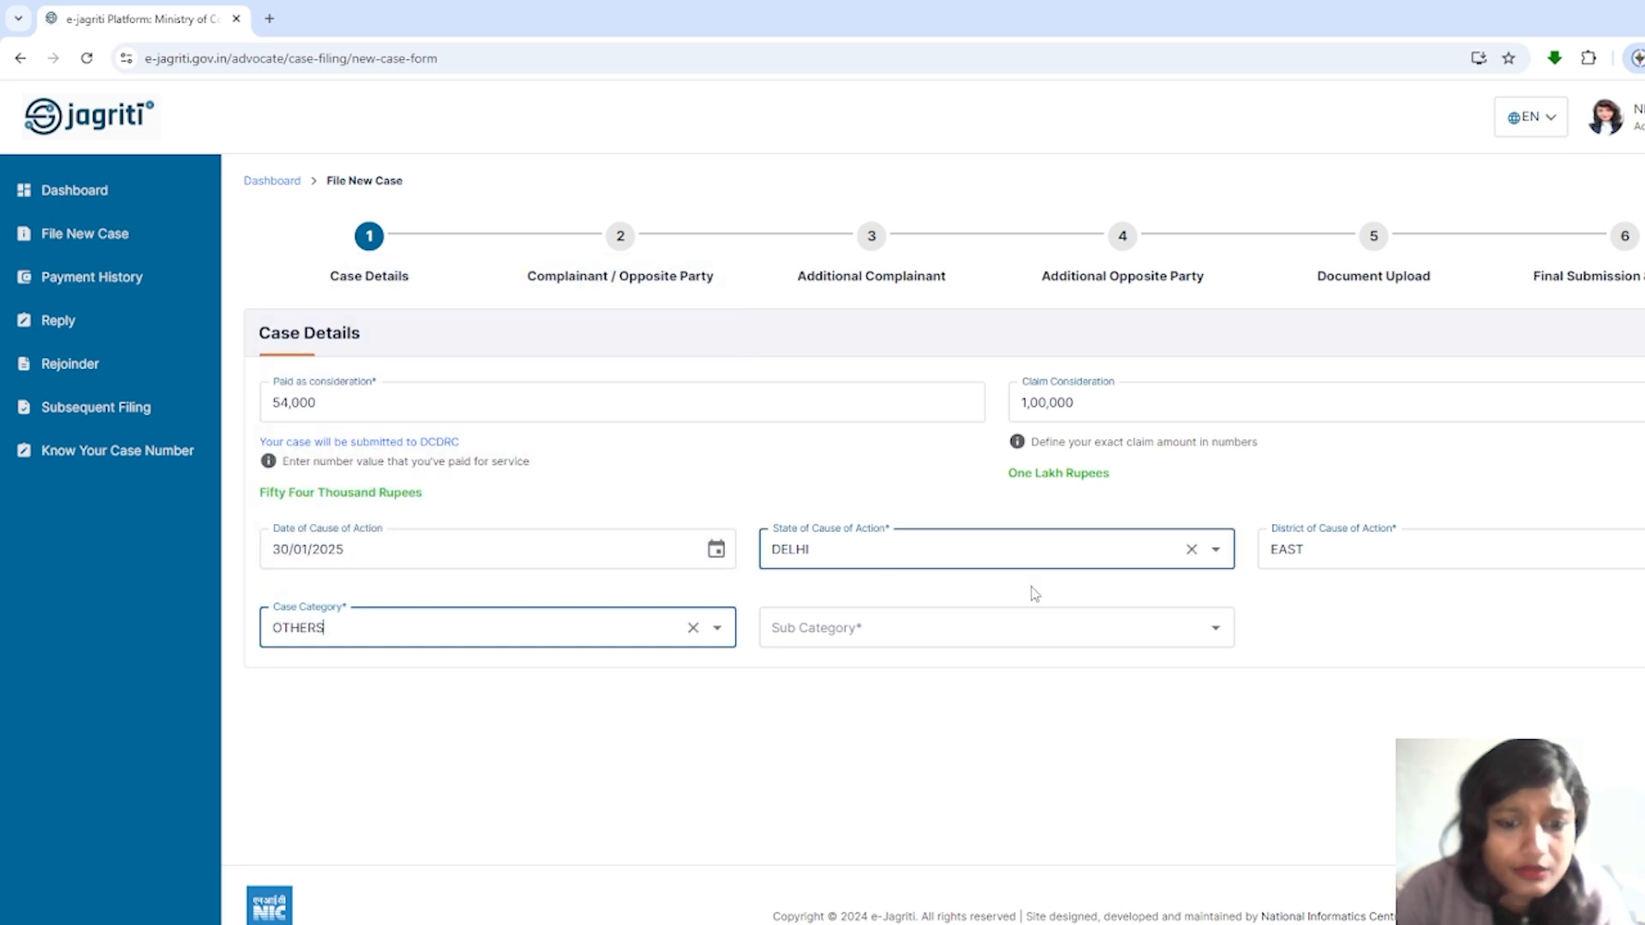
left_click(855, 630)
left_click(800, 669)
left_click(1614, 764)
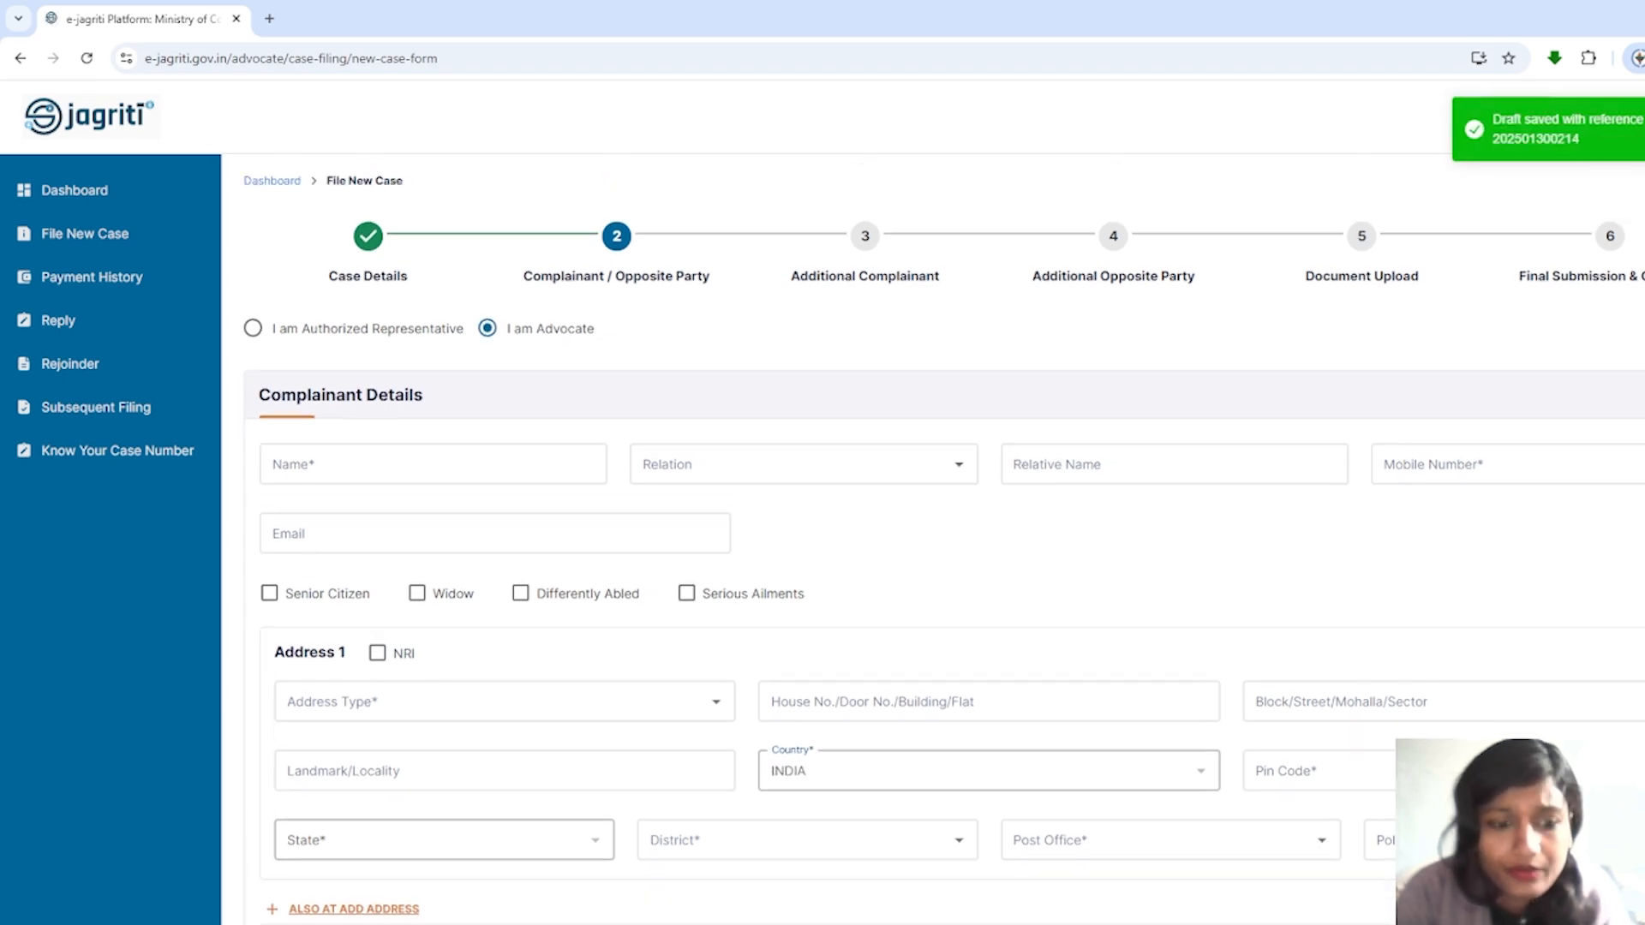
- Autofill the complainant's name, mobile, e-mail and Haryana address from saved browser data
scroll(838, 492, "down", 9)
scroll(449, 514, "up", 9)
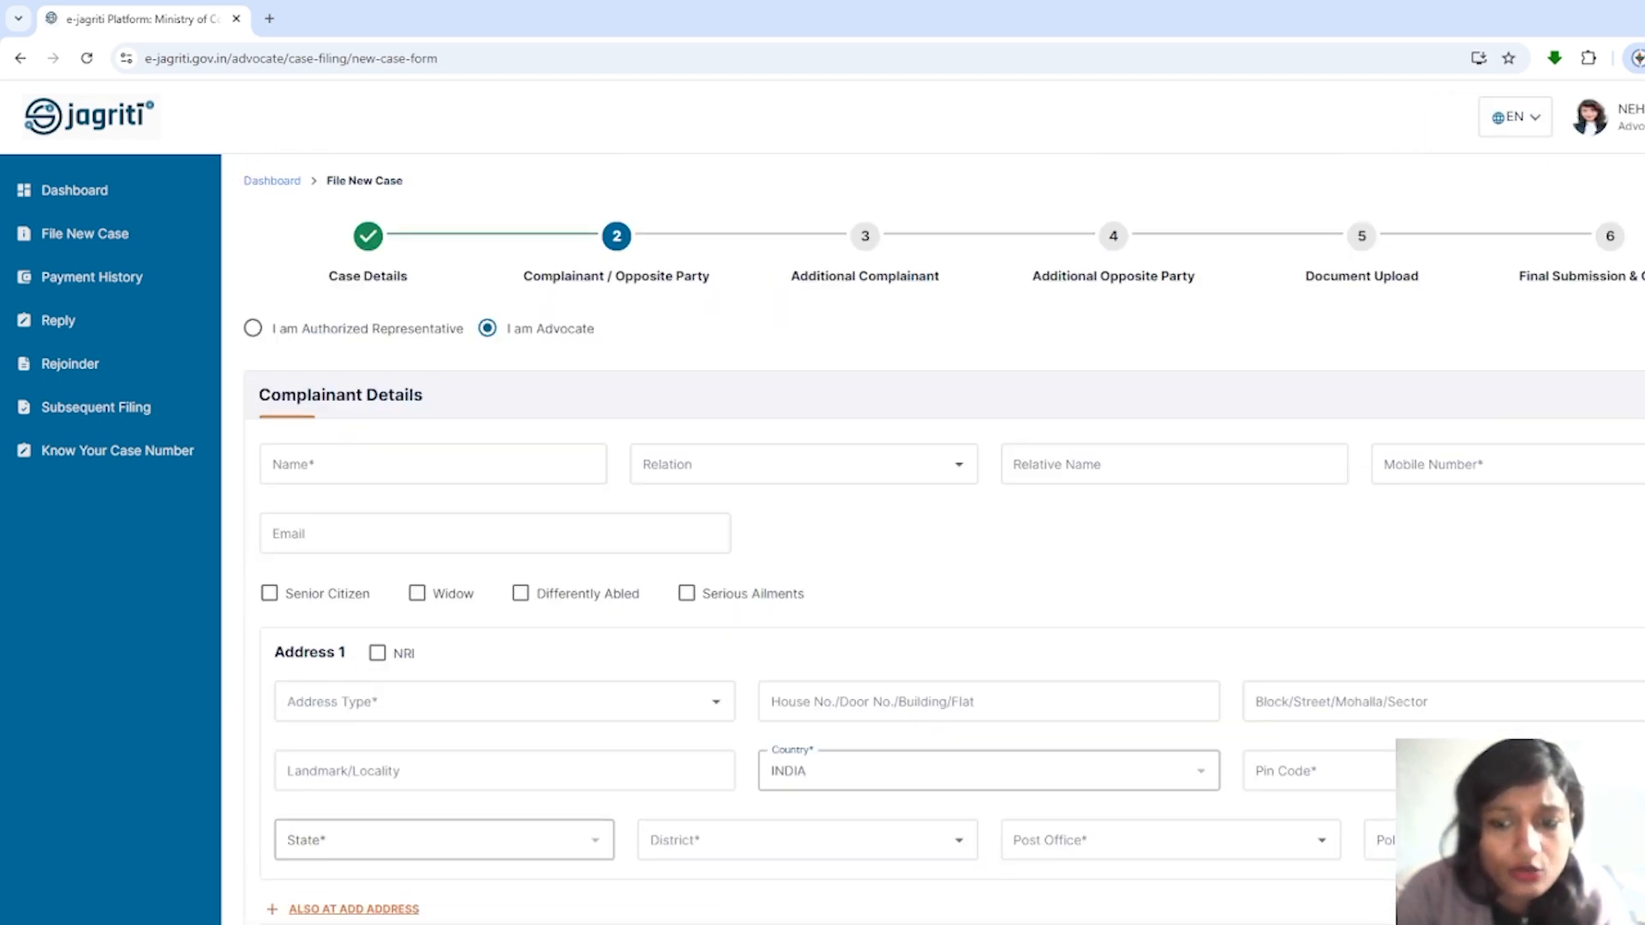
left_click(450, 473)
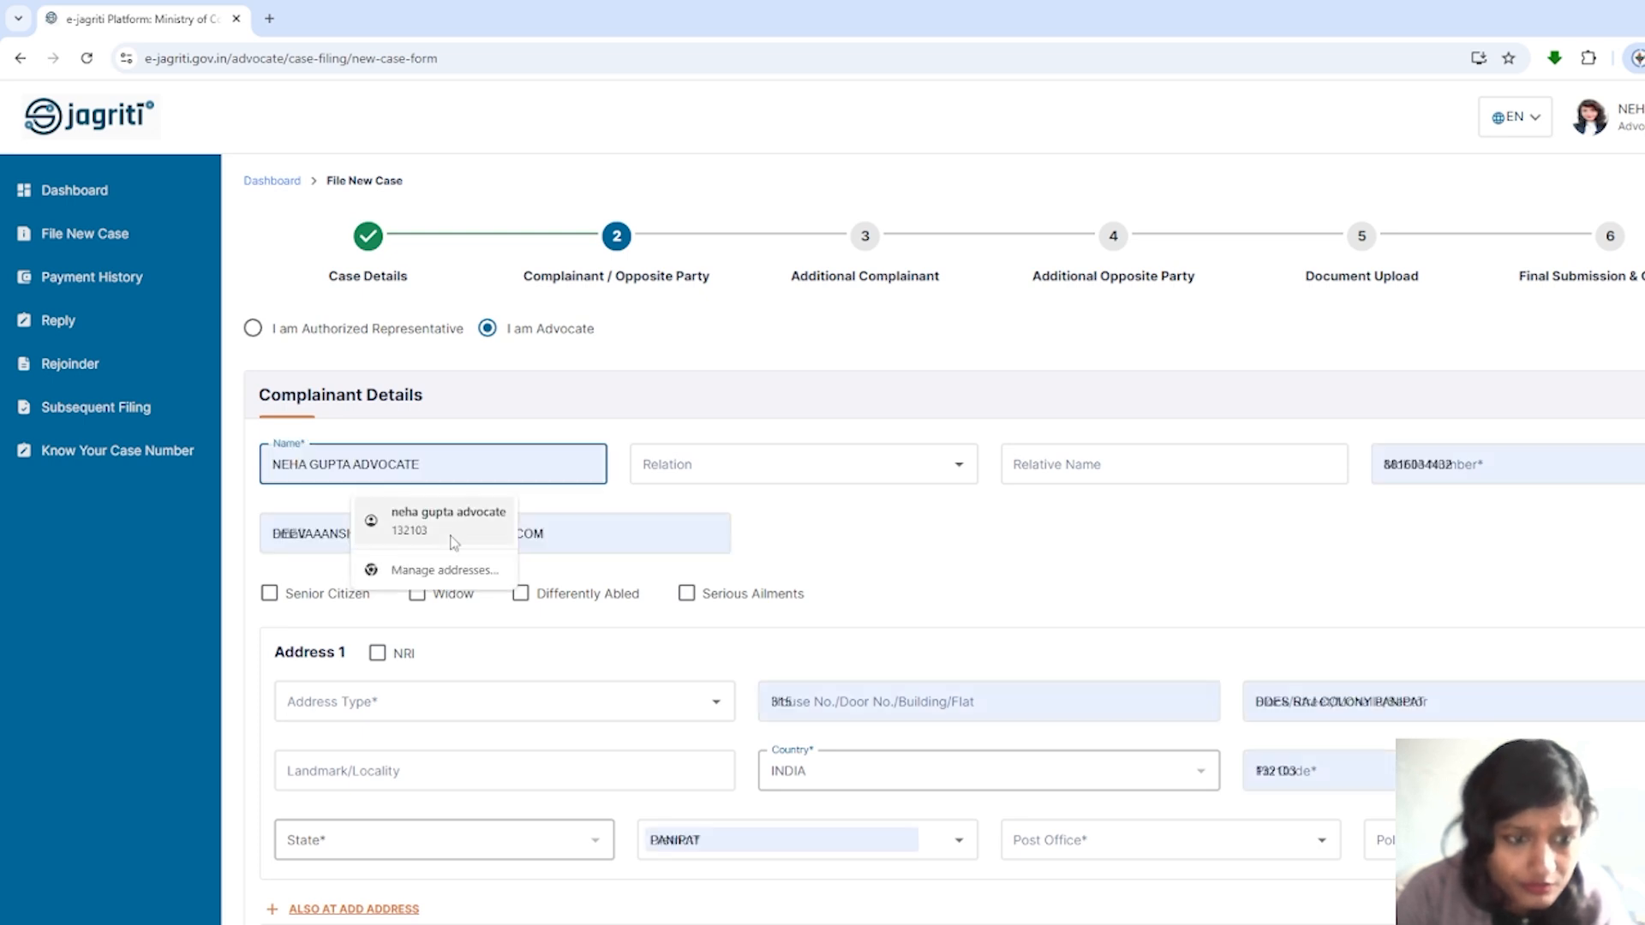
left_click(394, 519)
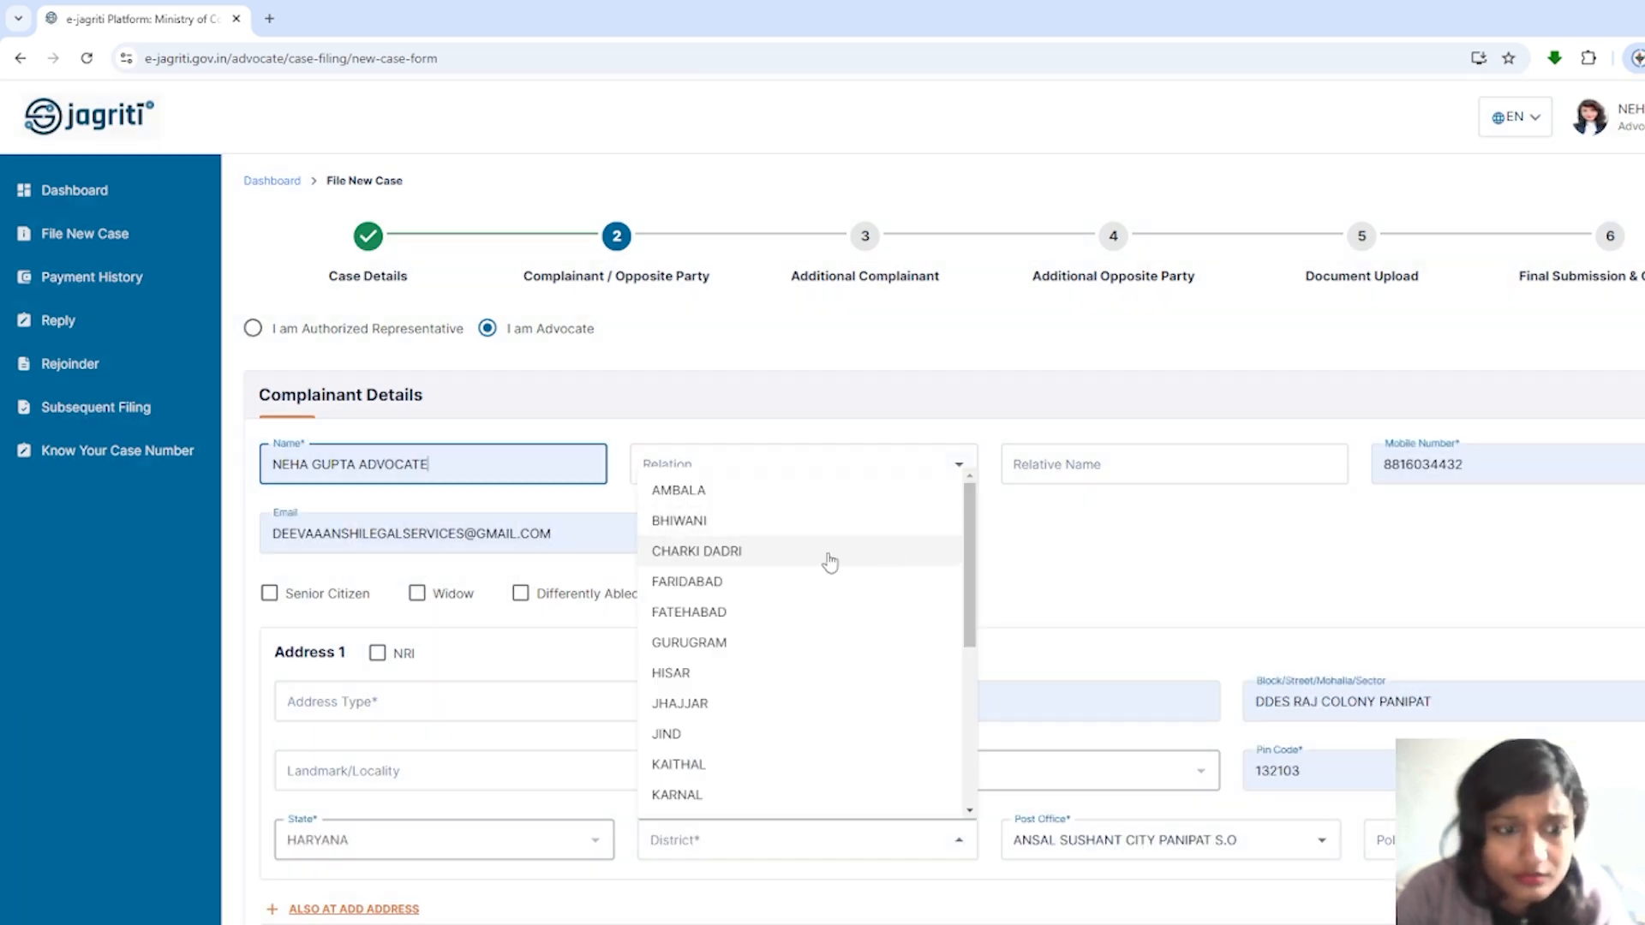
left_click(531, 548)
double_click(1422, 464)
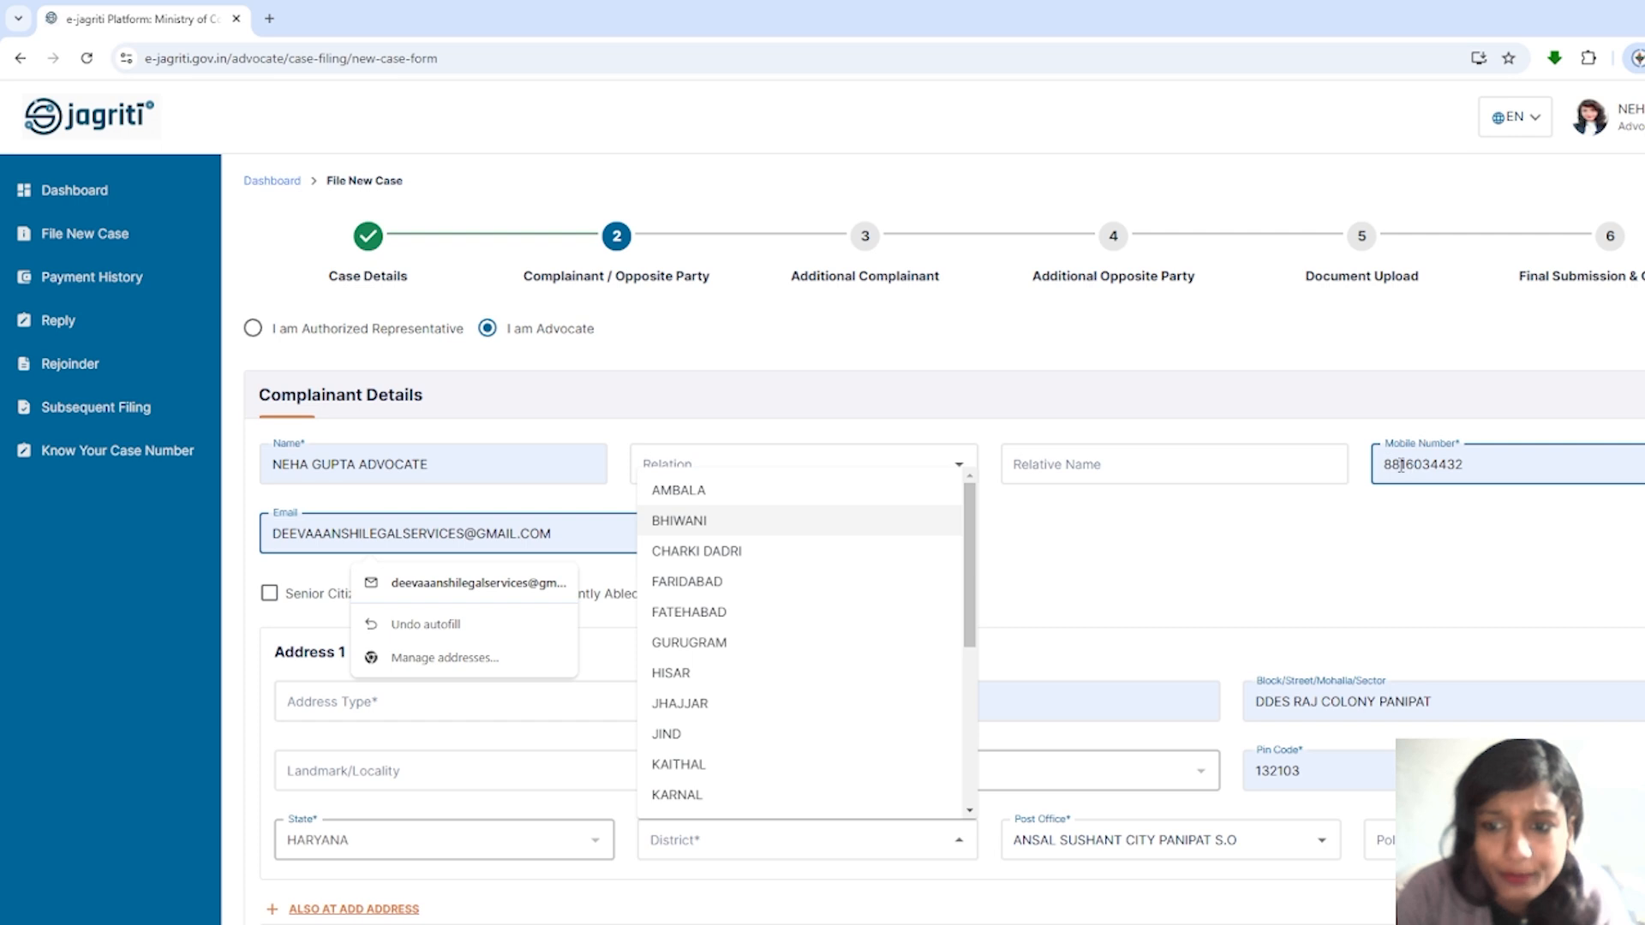
left_click(1415, 519)
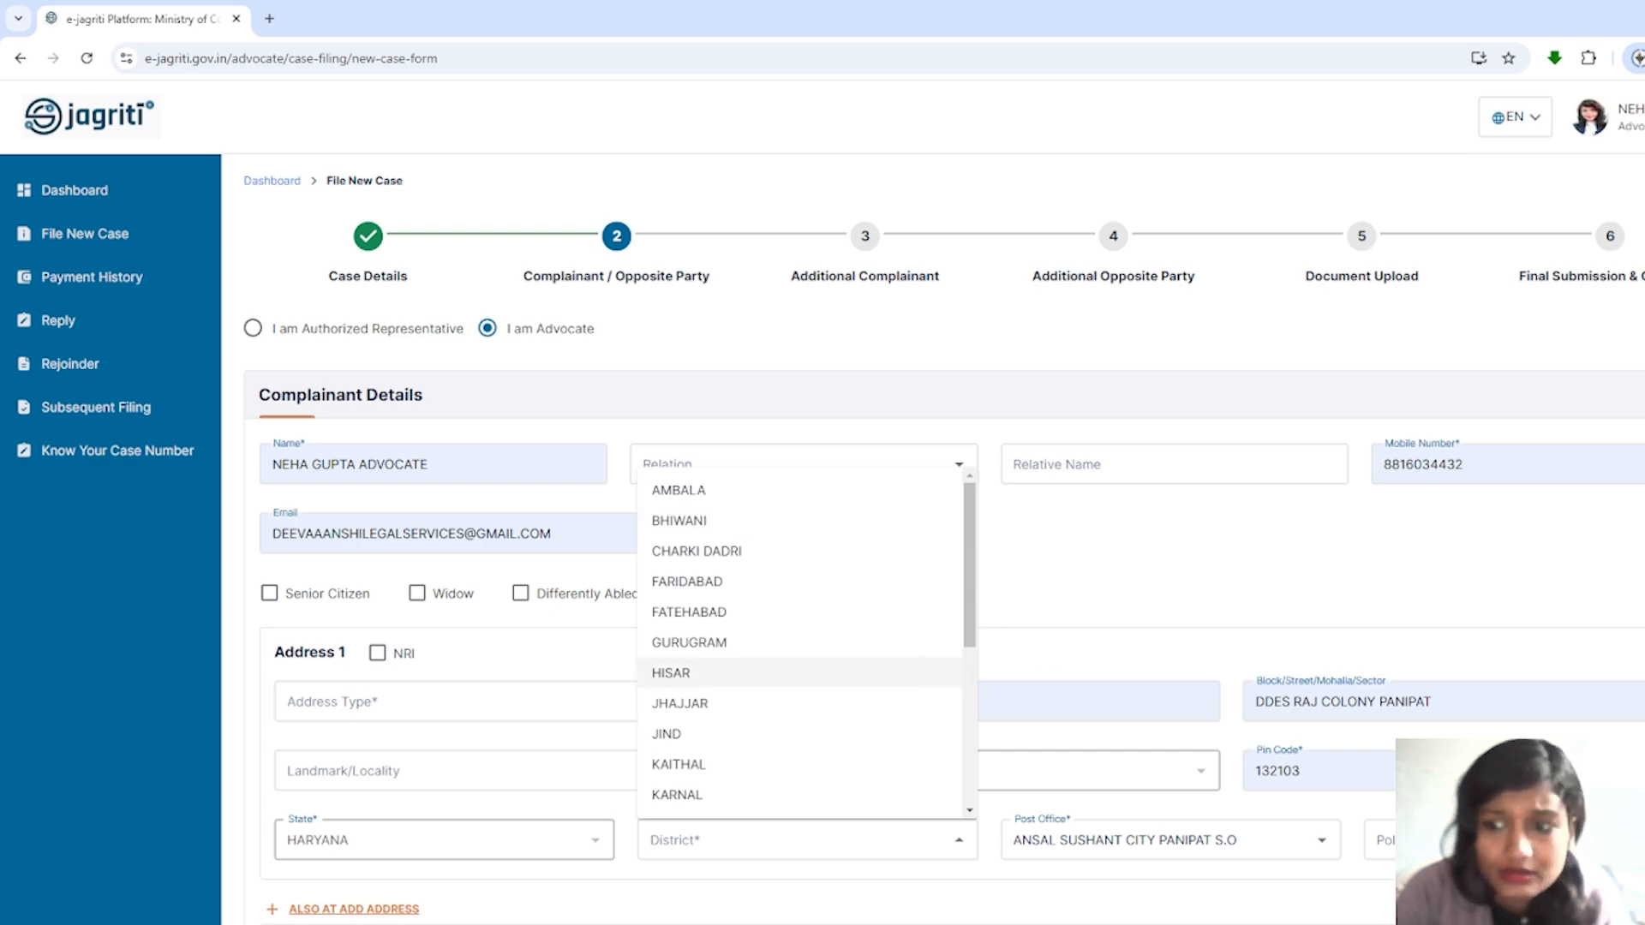
scroll(1138, 660, "down", 9)
scroll(932, 539, "down", 4)
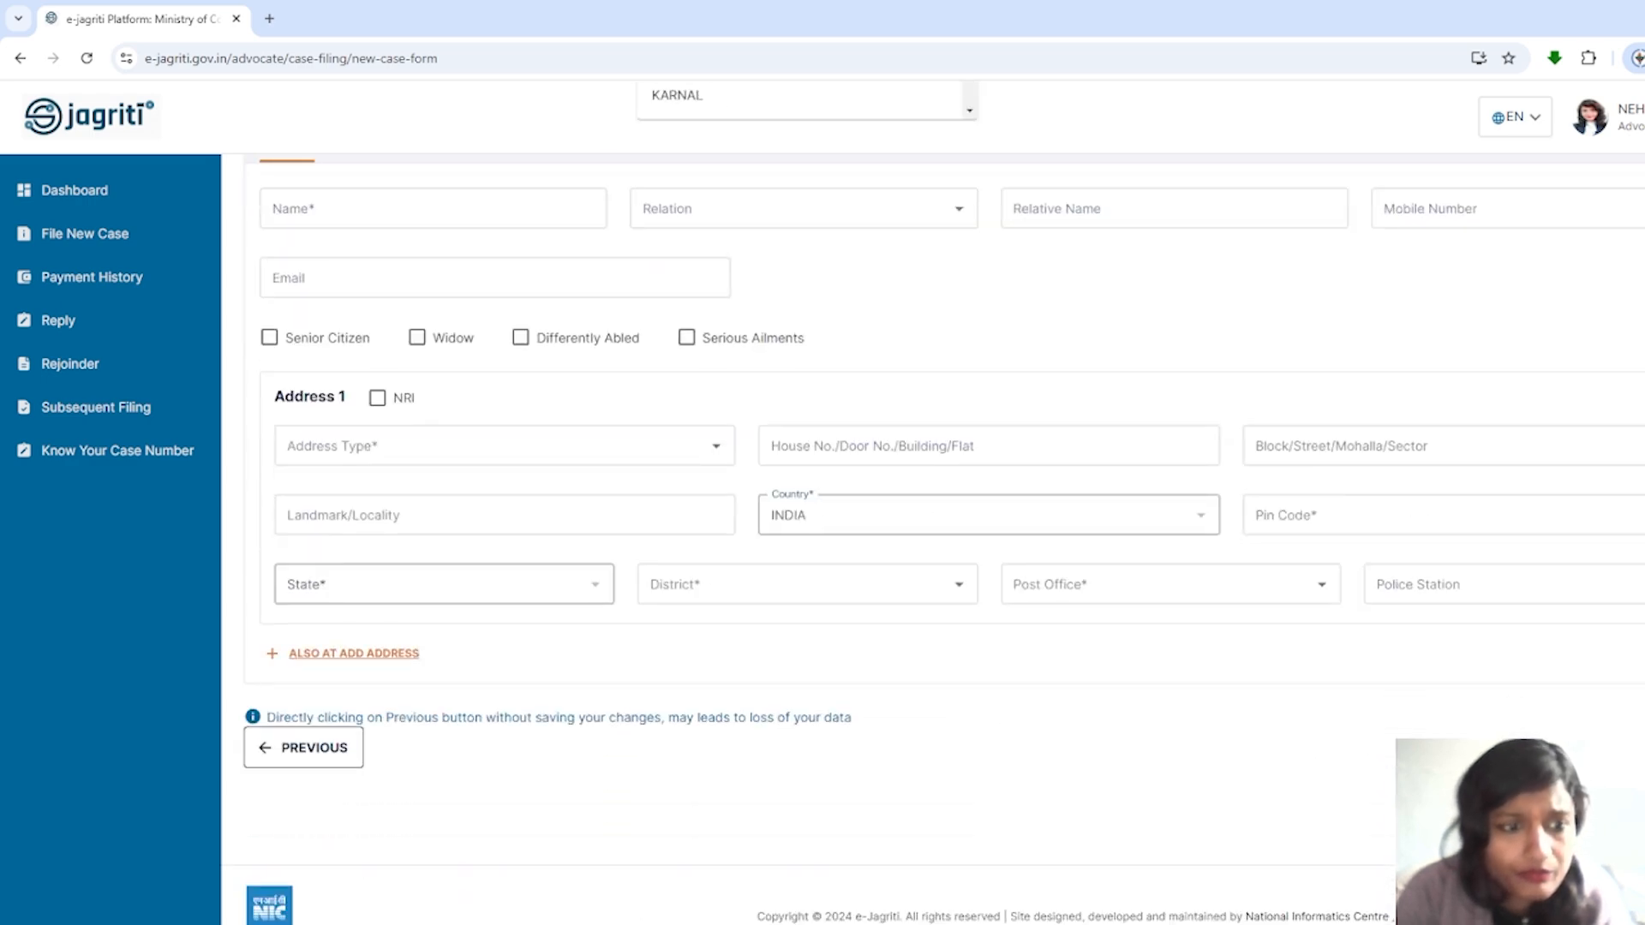
scroll(424, 480, "up", 1)
left_click(424, 234)
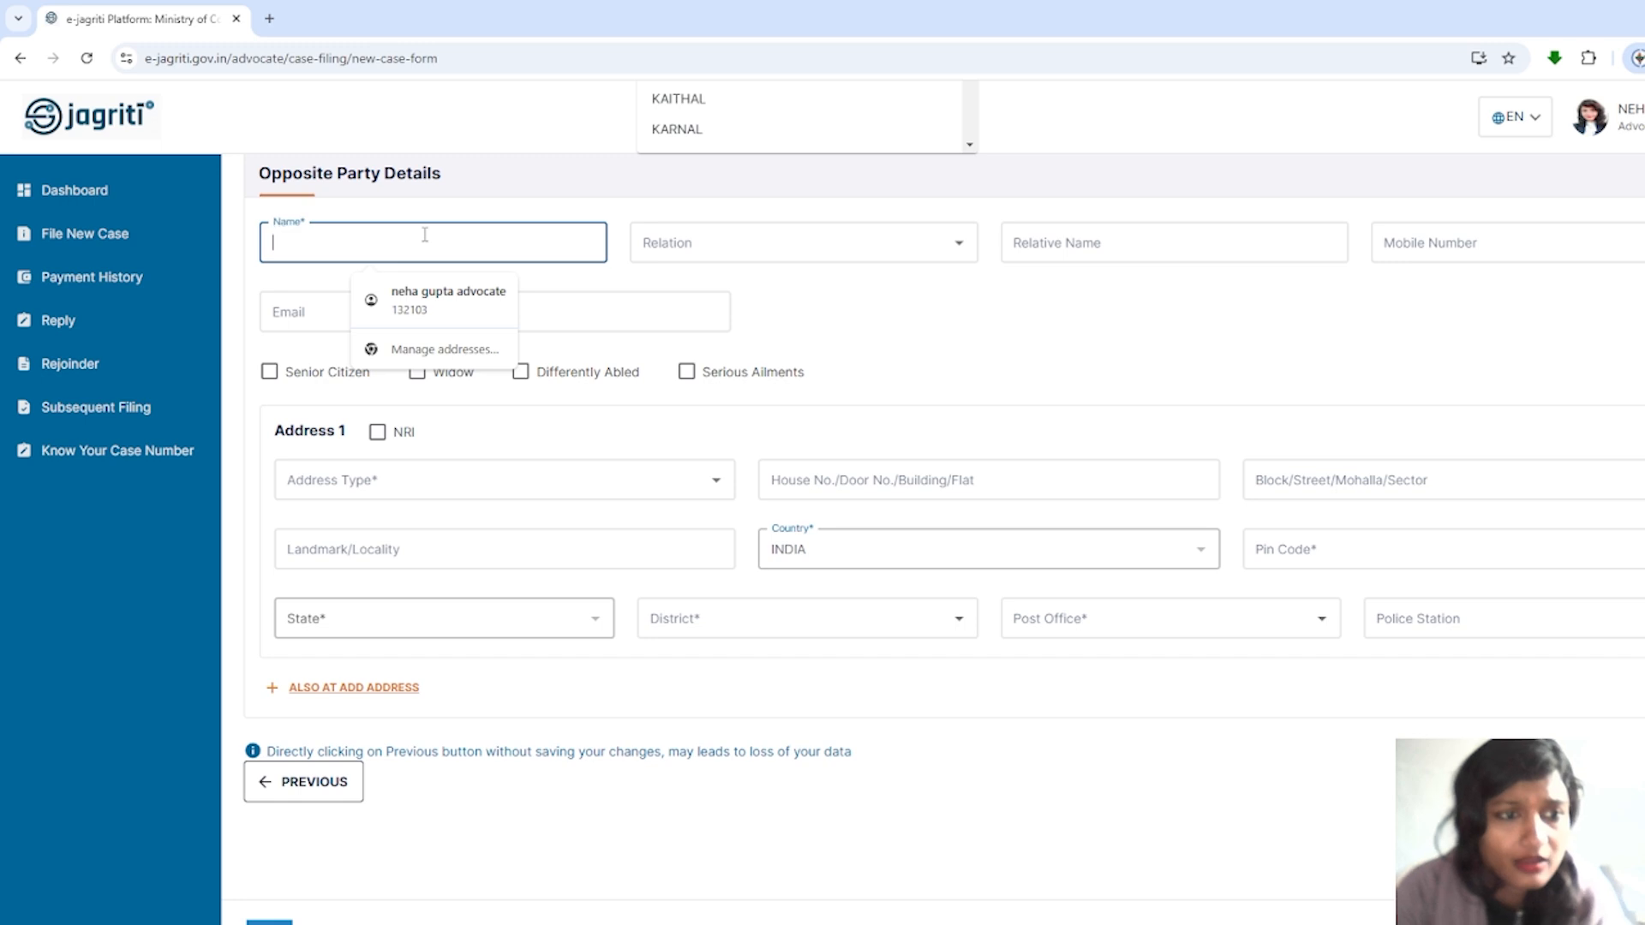
- Autofill the opposite party's details, set district KAITHAL and clear the post office
left_click(439, 300)
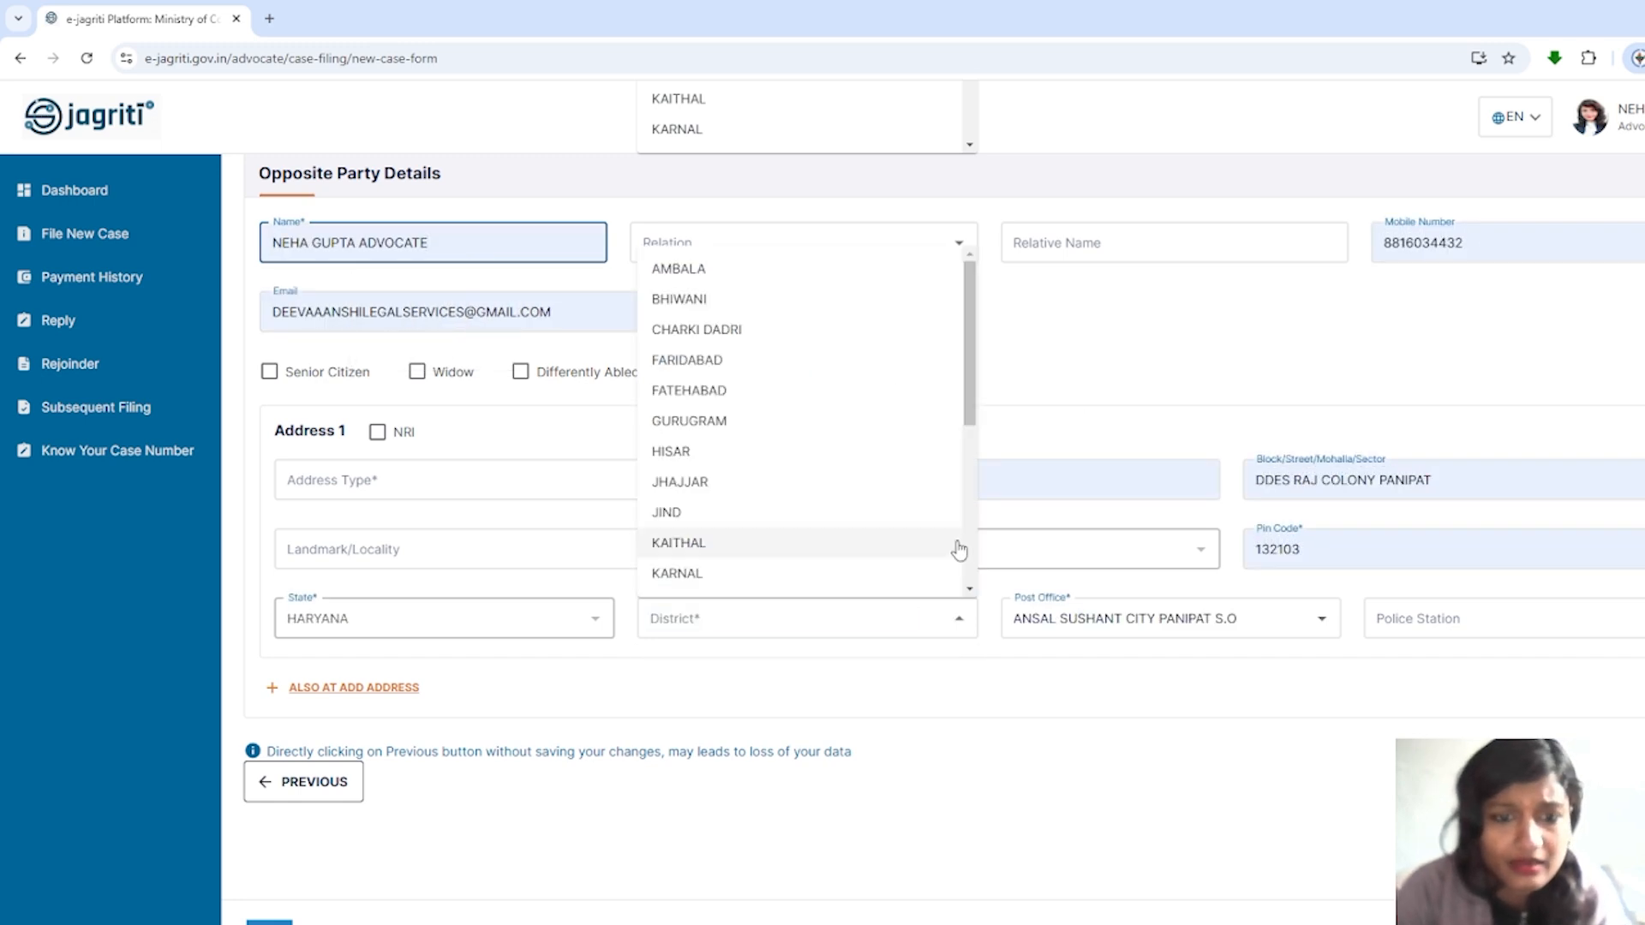
left_click(740, 549)
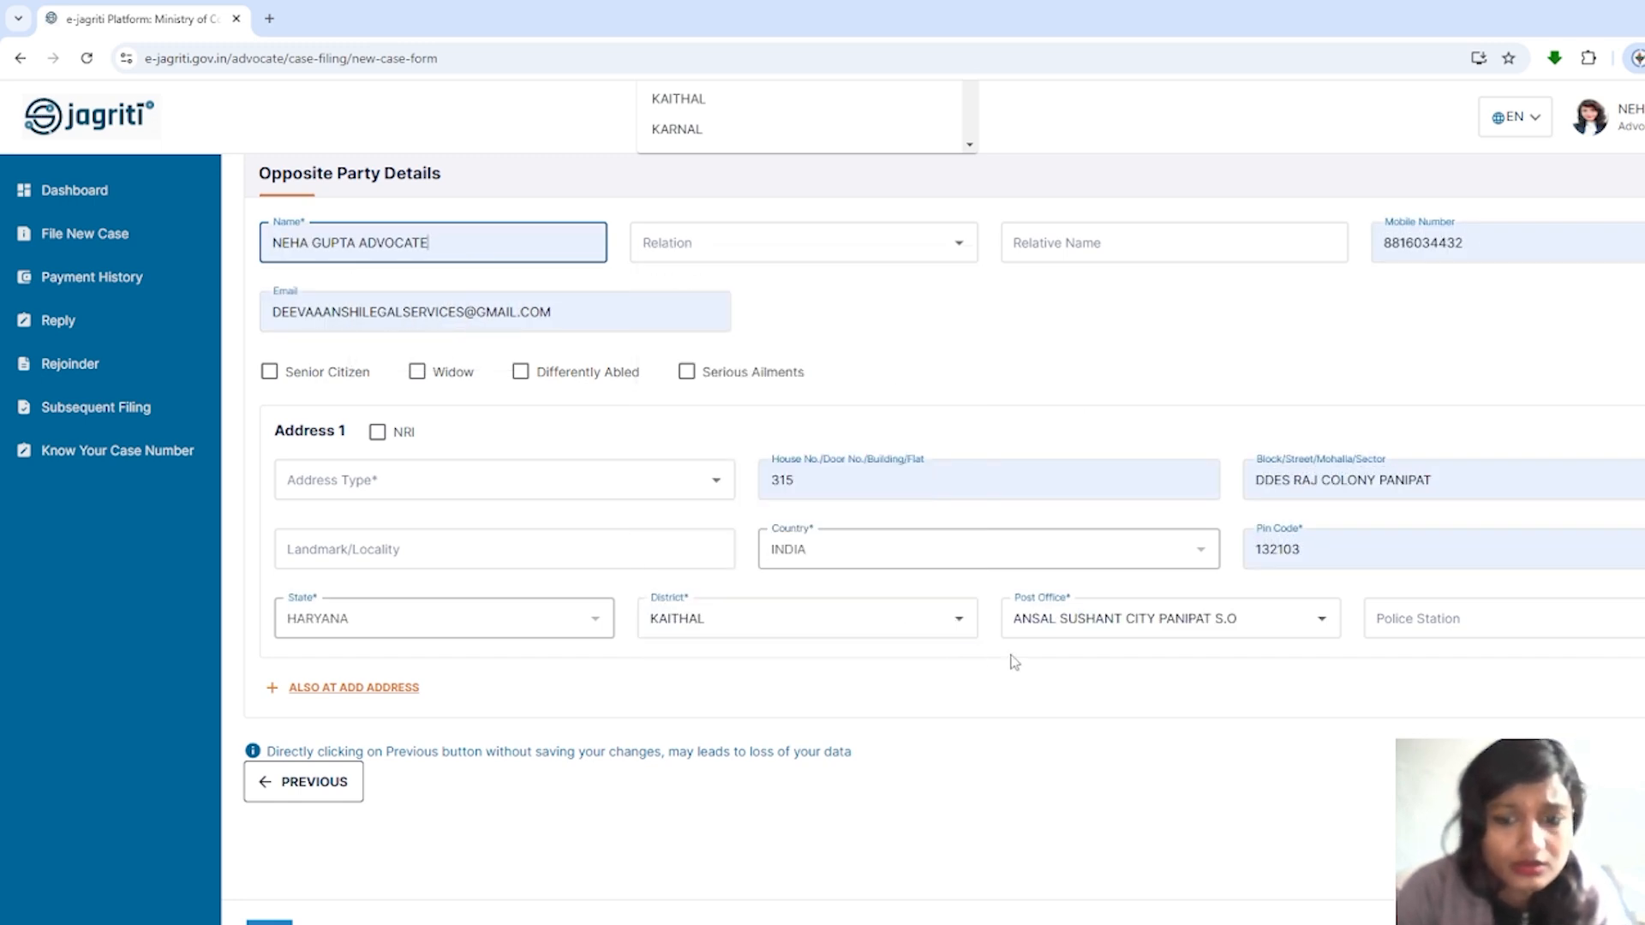
left_click(1249, 628)
left_click(1321, 619)
left_click(1297, 619)
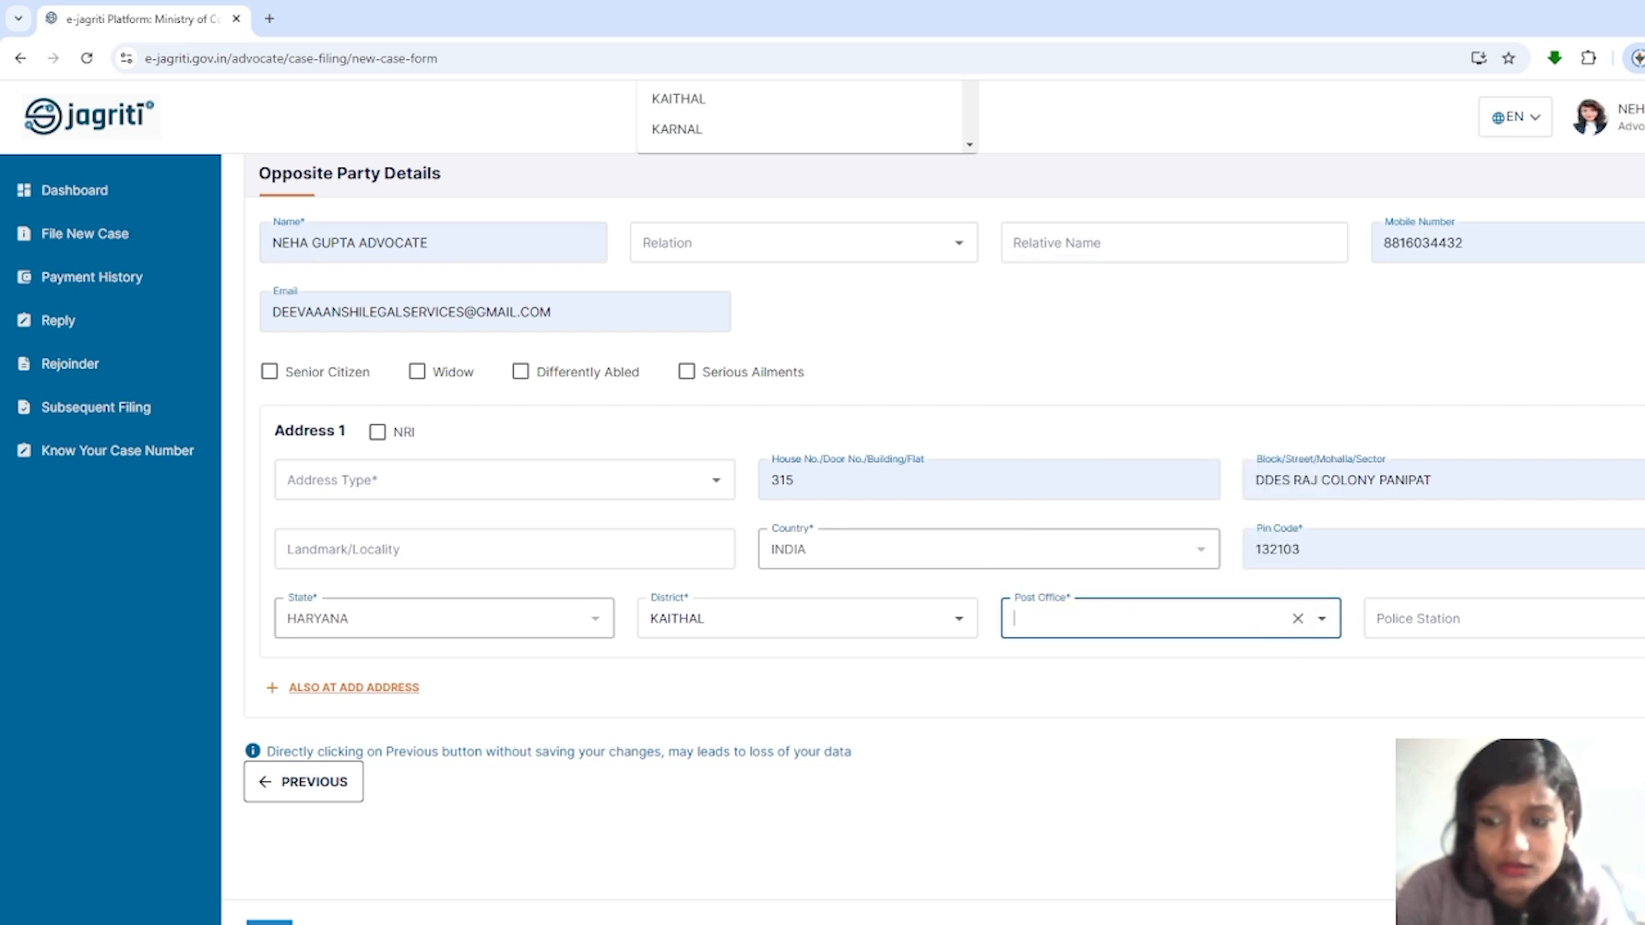
left_click(1611, 781)
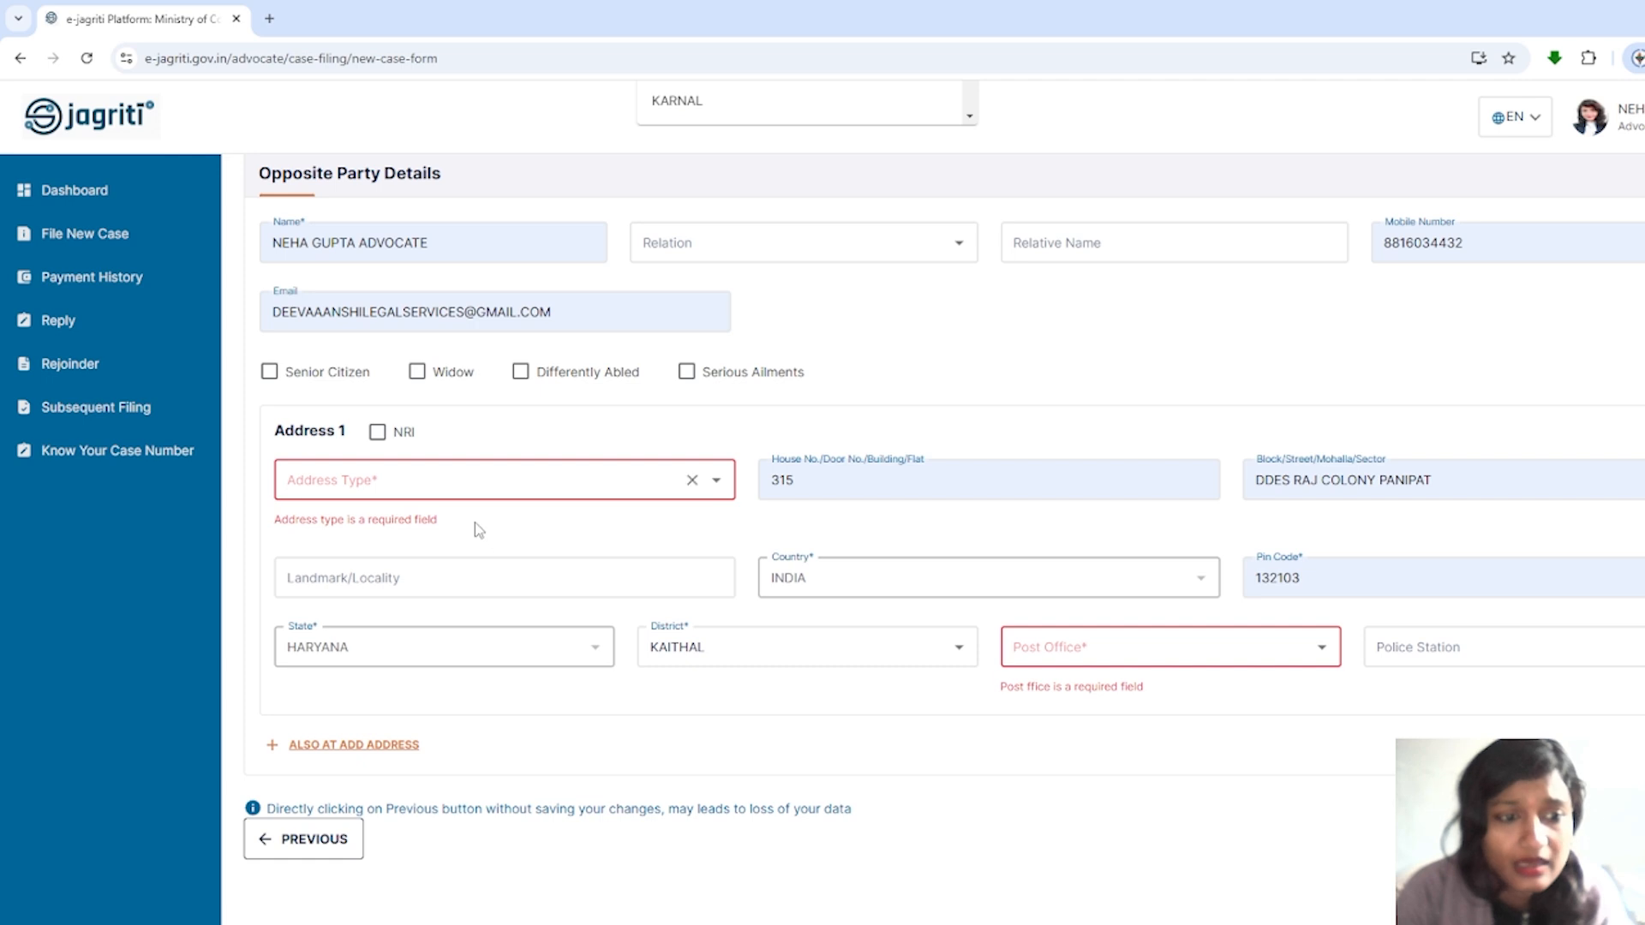
- Set the opposite party's address type to BUSINESS and post office to Panipat N.S.M. S.O
left_click(463, 479)
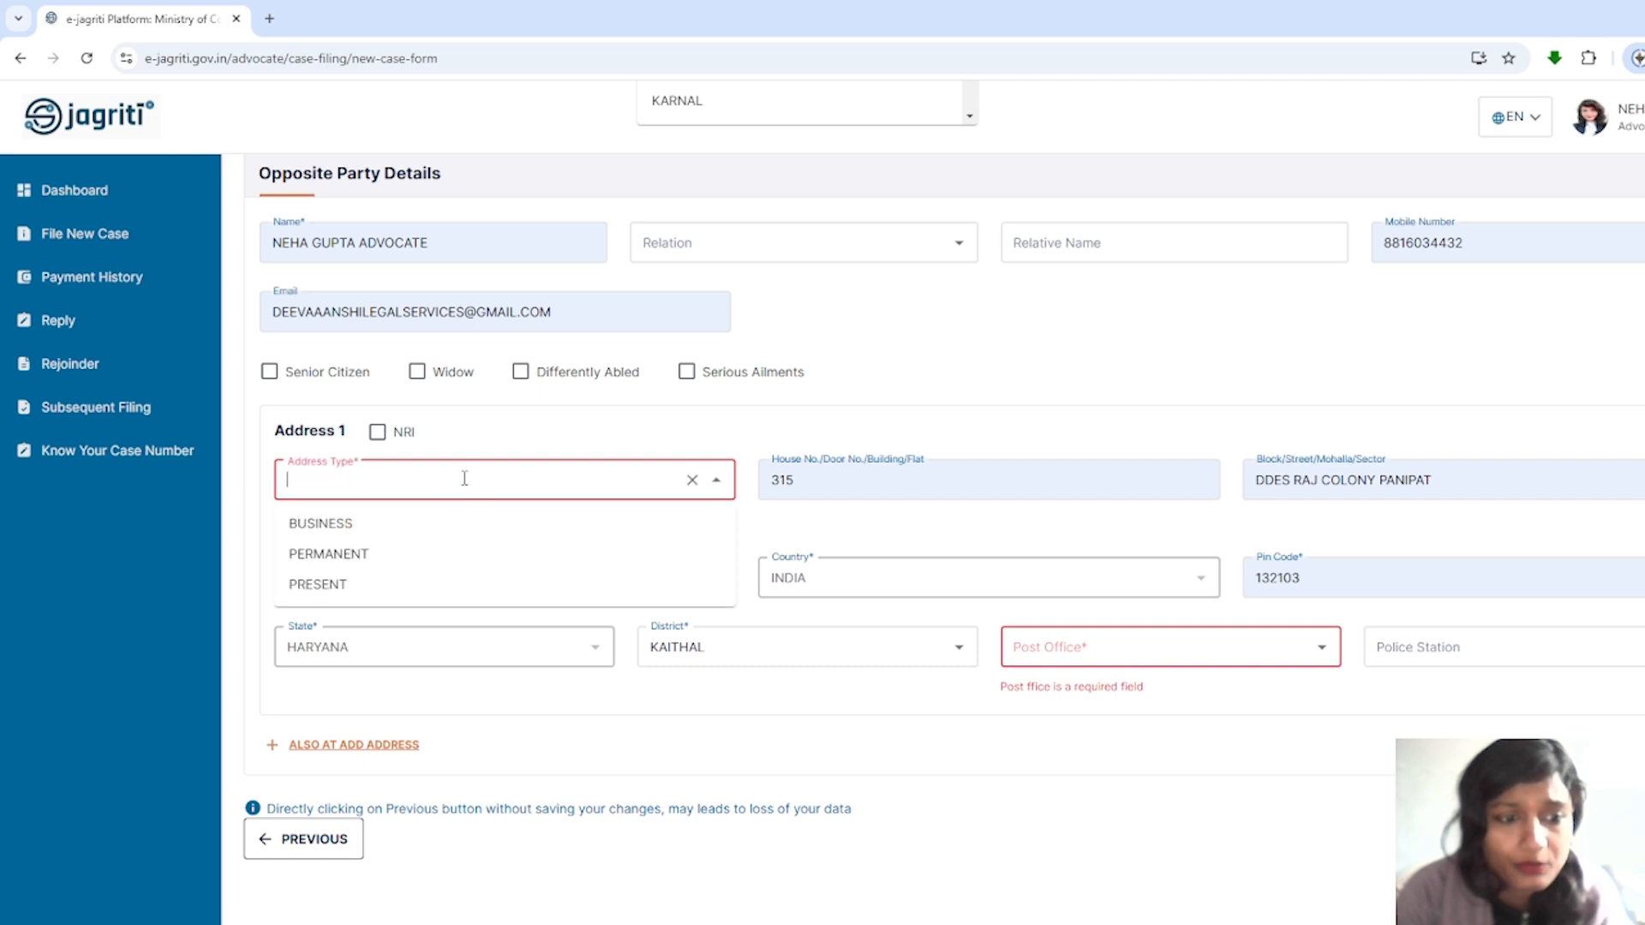
left_click(367, 528)
left_click(1109, 619)
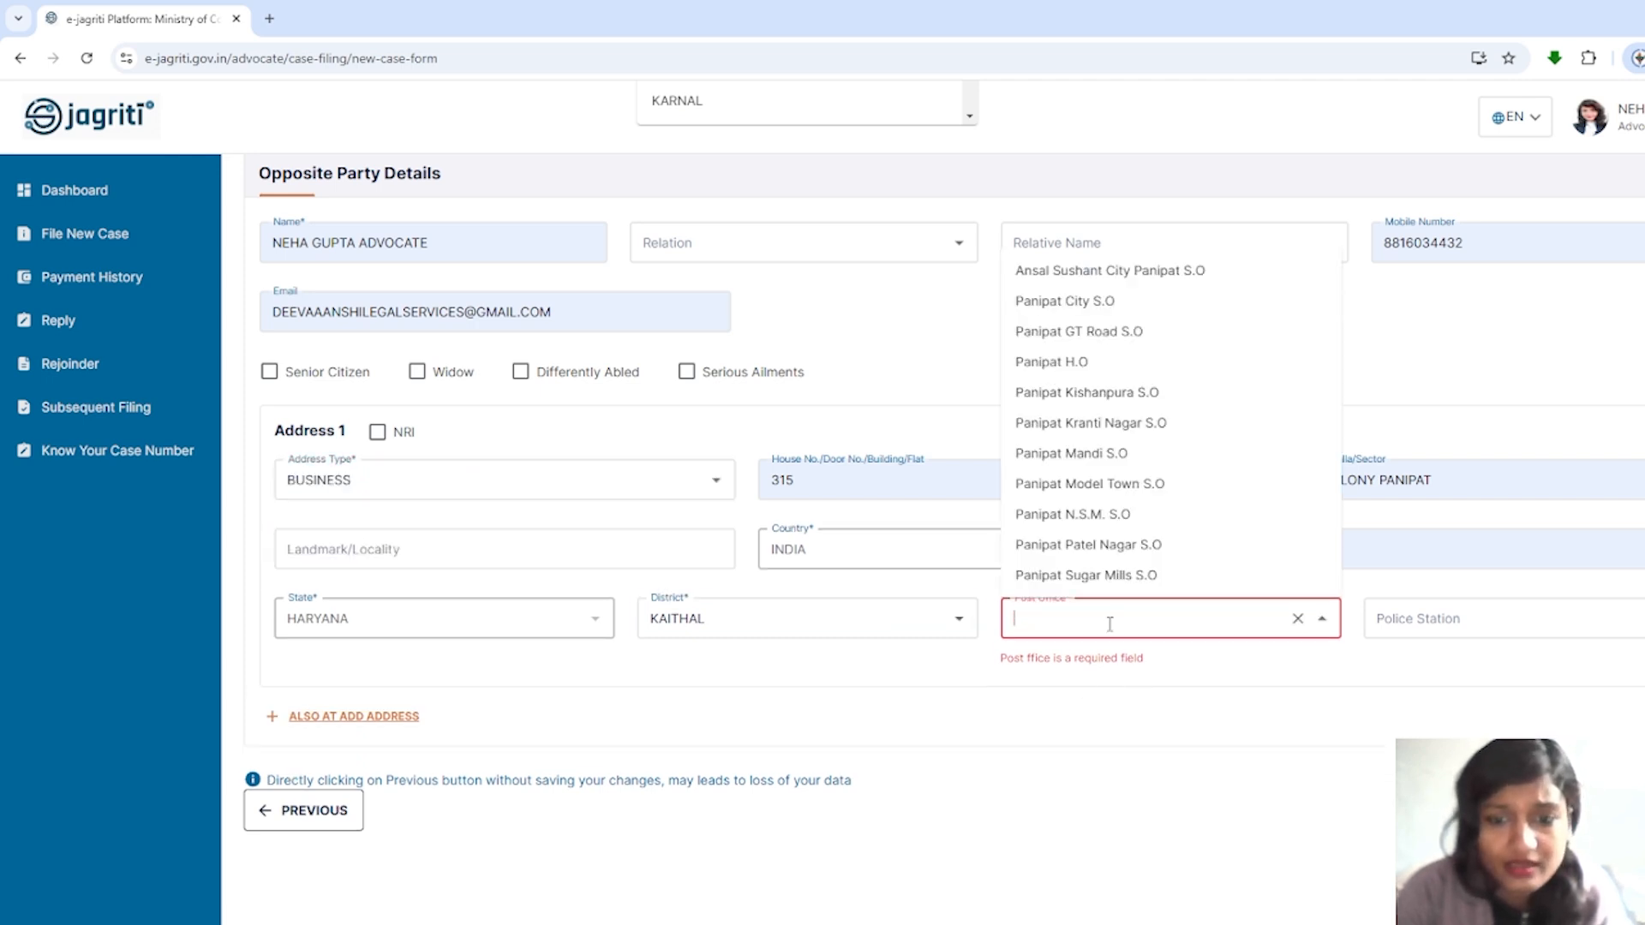
left_click(1109, 516)
scroll(1109, 518, "up", 4)
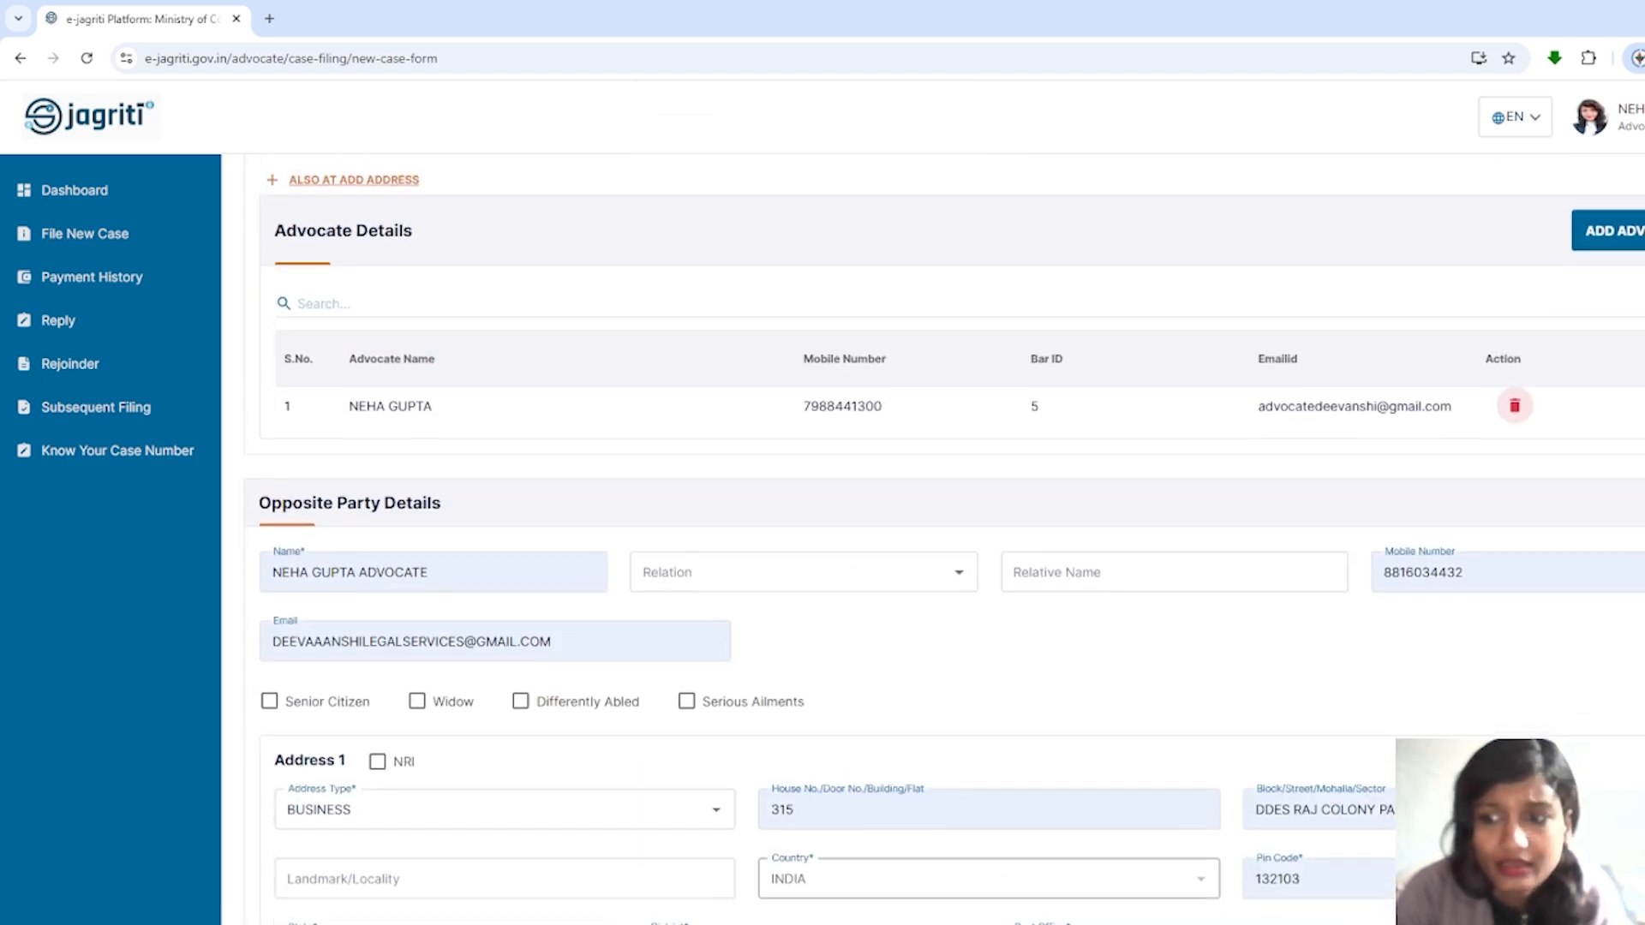
scroll(933, 540, "down", 4)
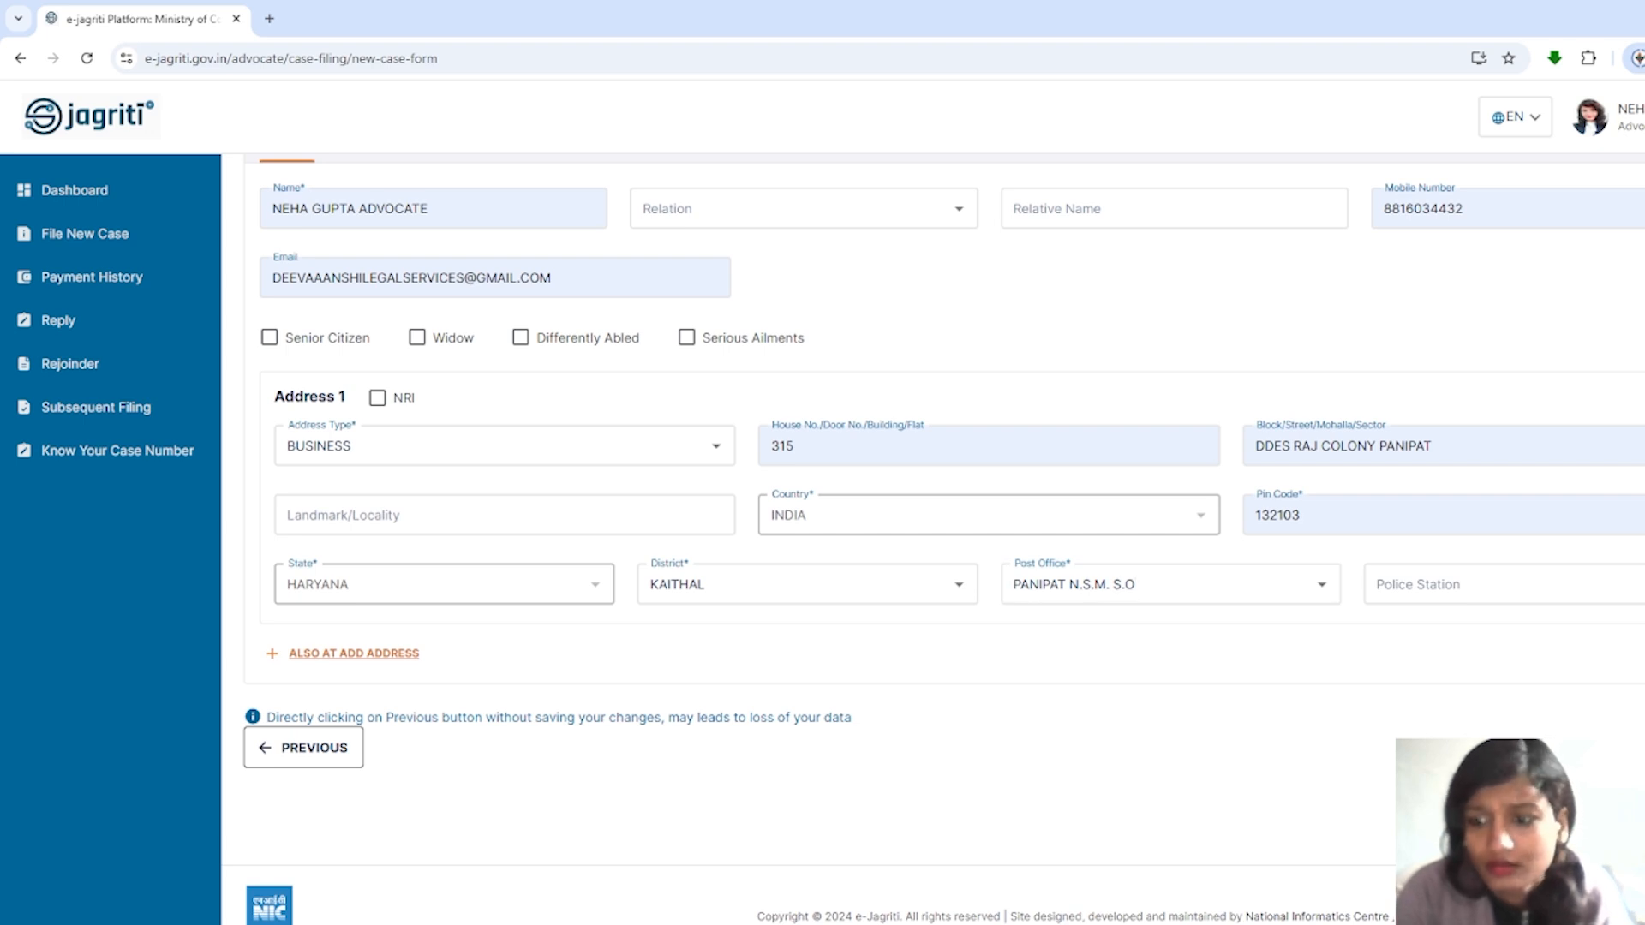
scroll(942, 540, "up", 5)
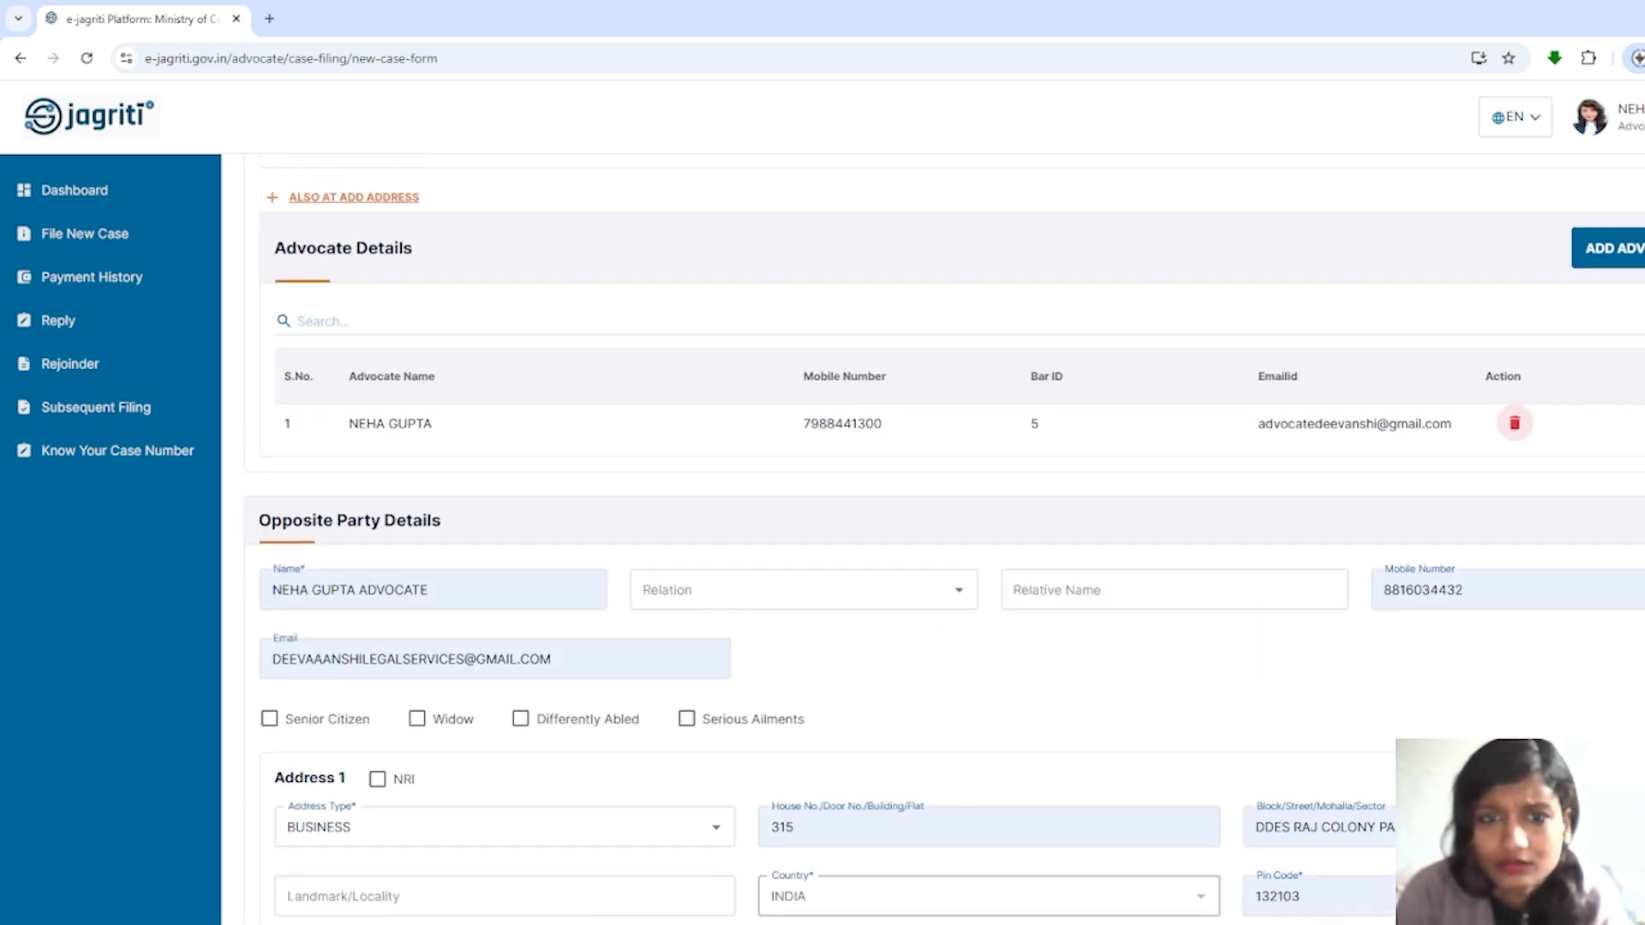
- Set the complainant's address type to PERMANENT
scroll(360, 426, "up", 6)
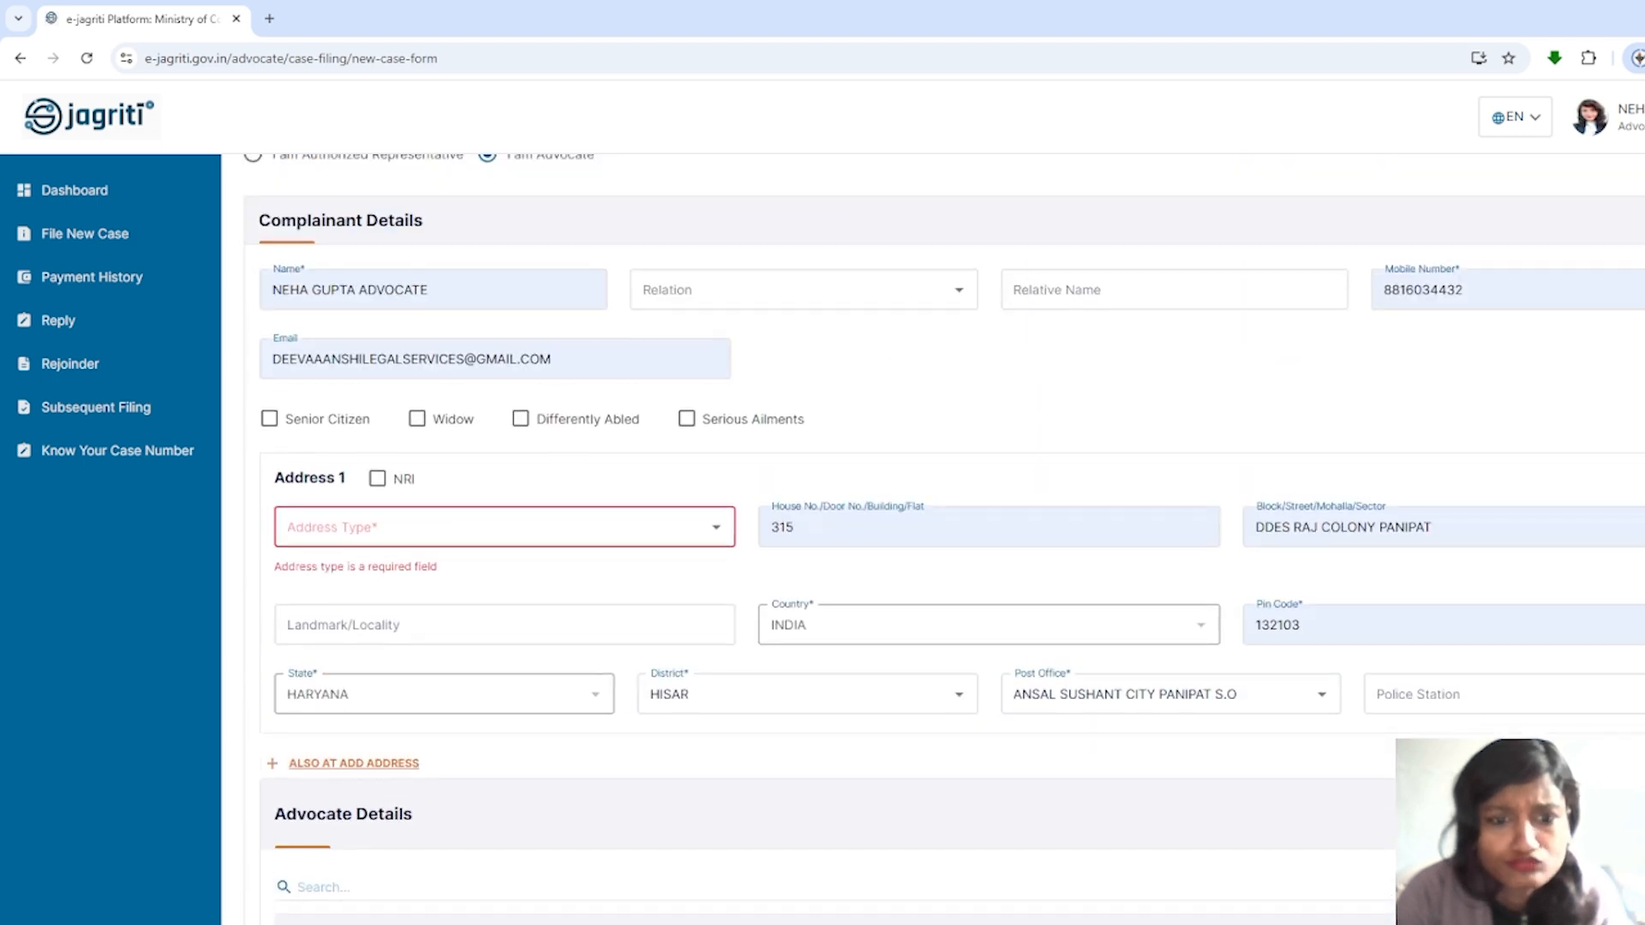
left_click(346, 517)
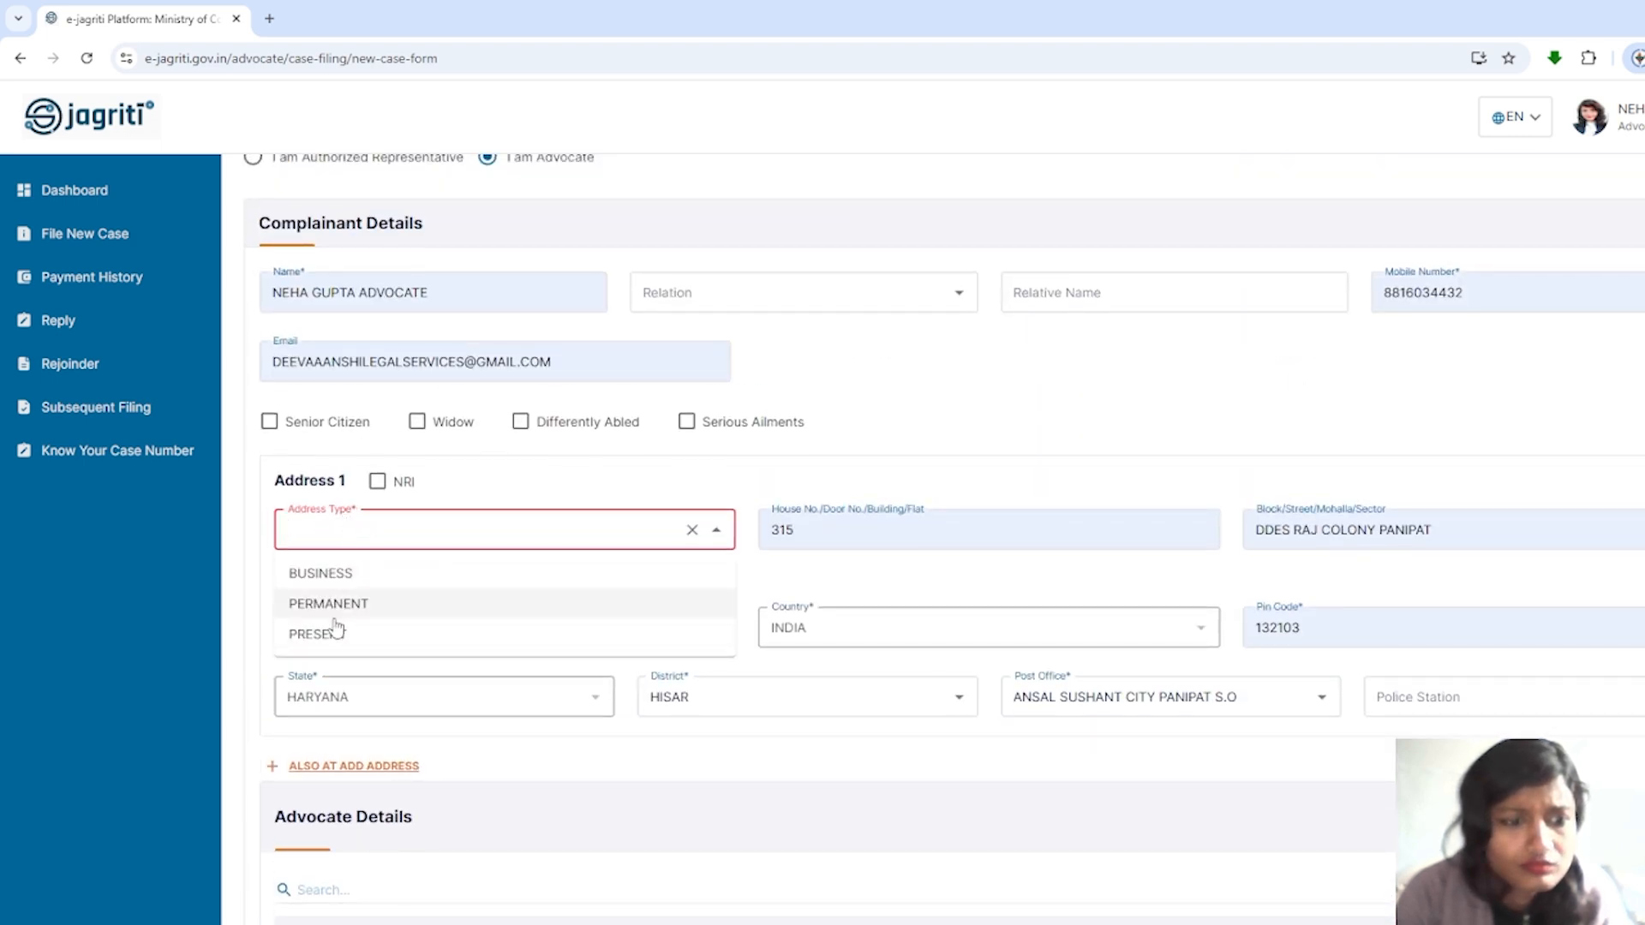
left_click(330, 599)
scroll(942, 539, "down", 2)
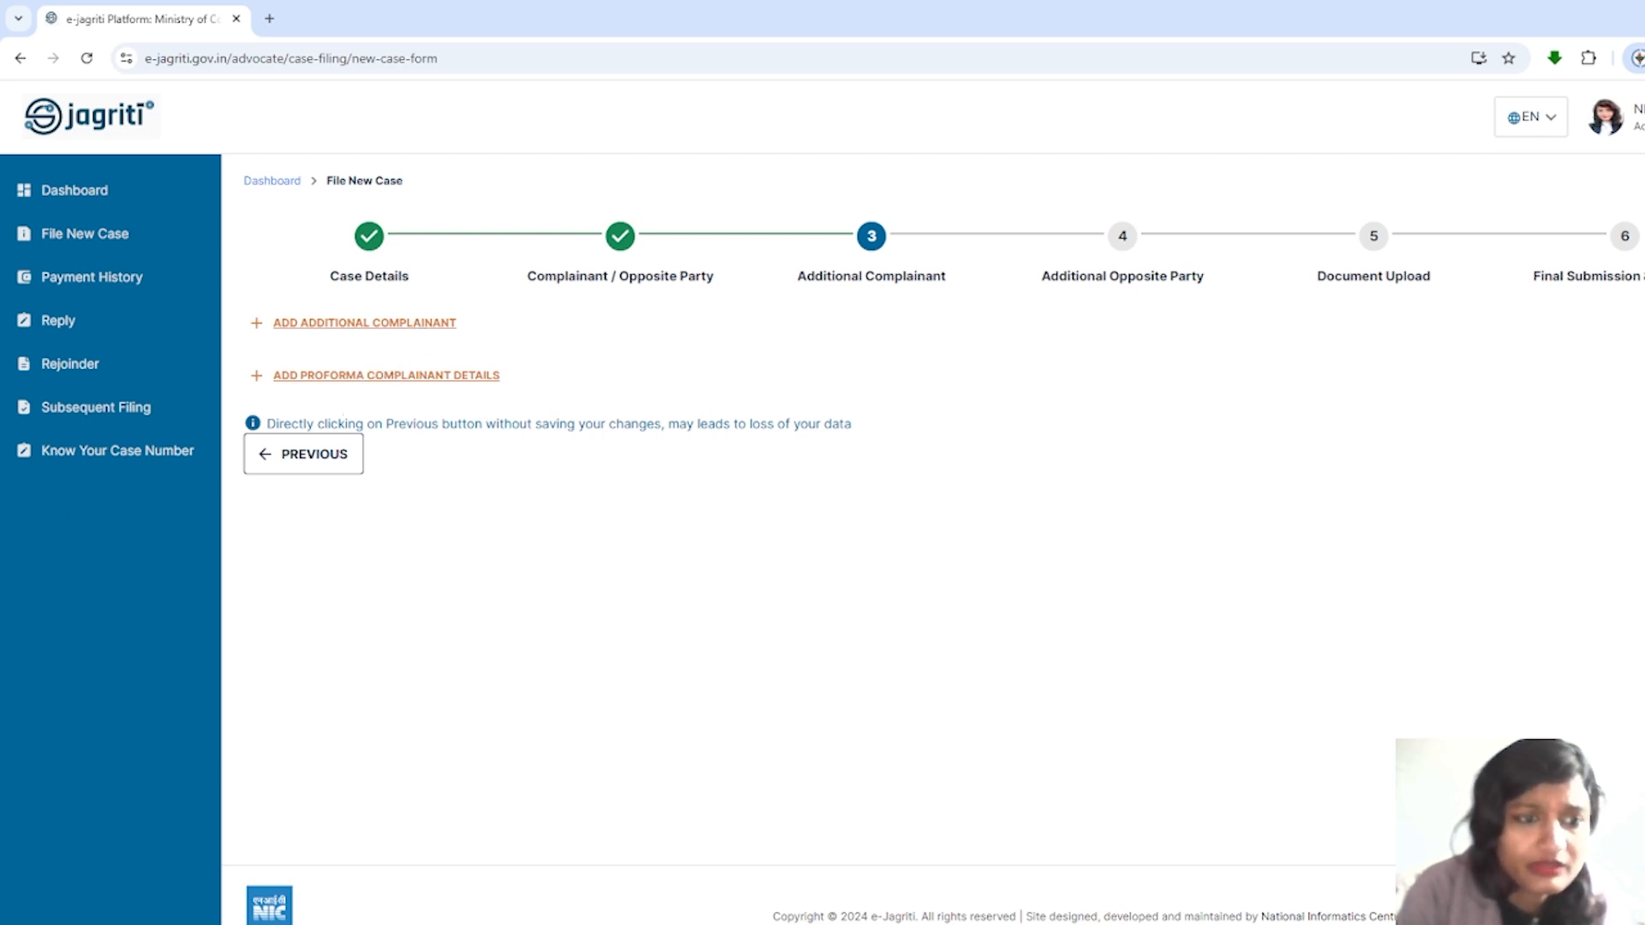
- Add an additional complainant form, then save the step and continue to Additional Complainant
left_click(407, 324)
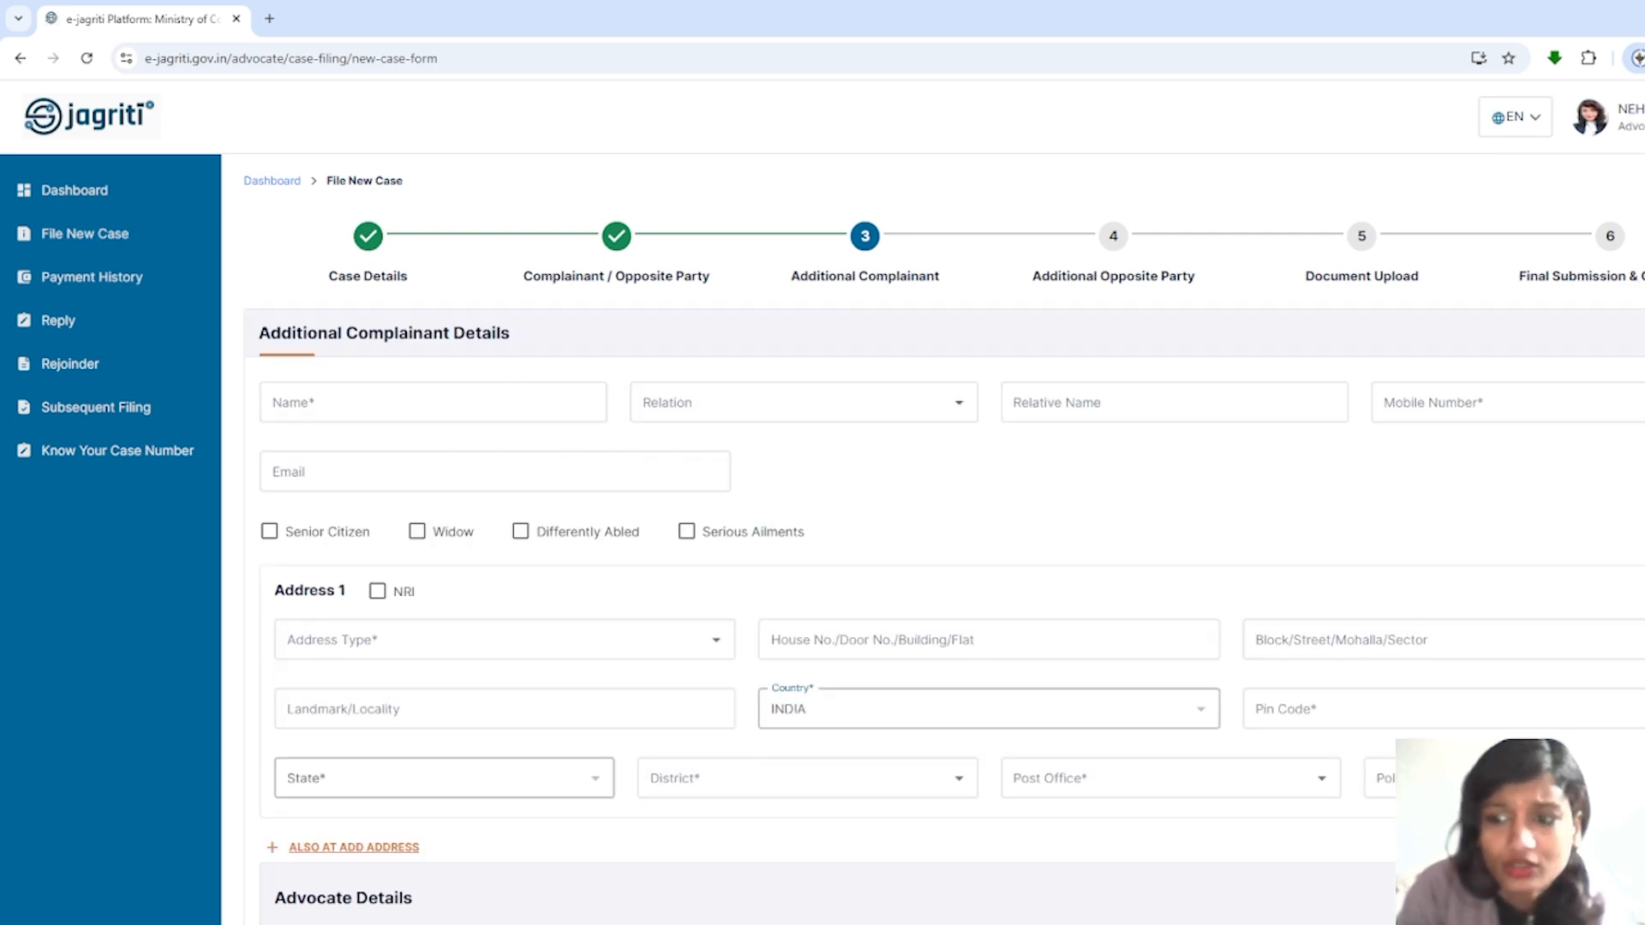
scroll(807, 599, "down", 5)
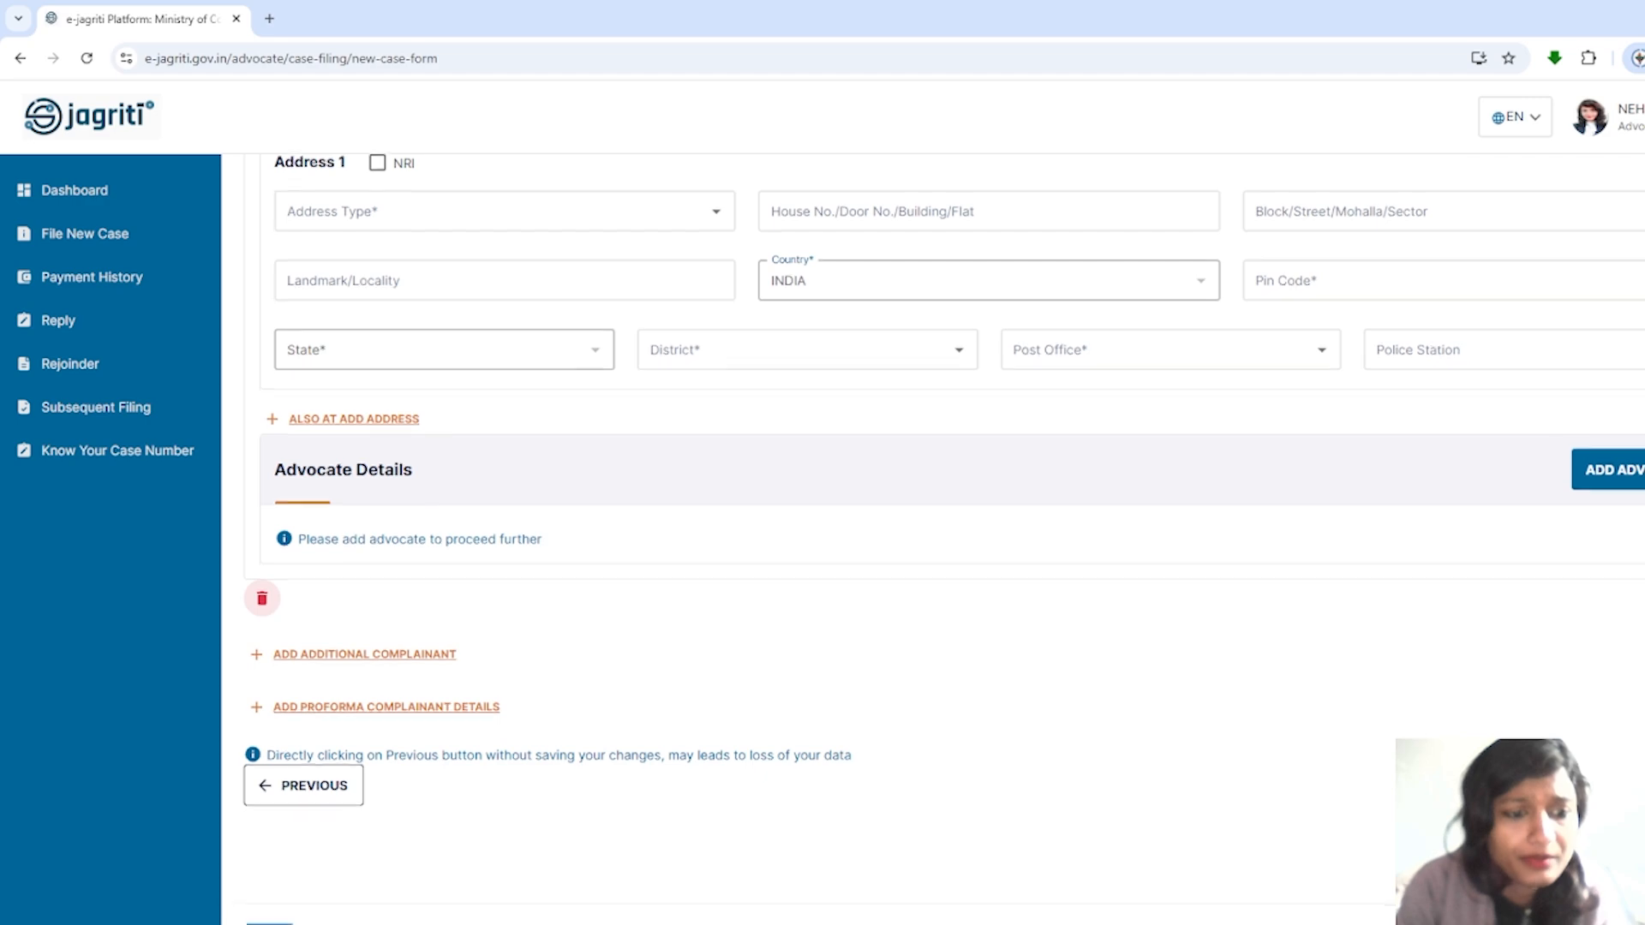
scroll(871, 474, "up", 5)
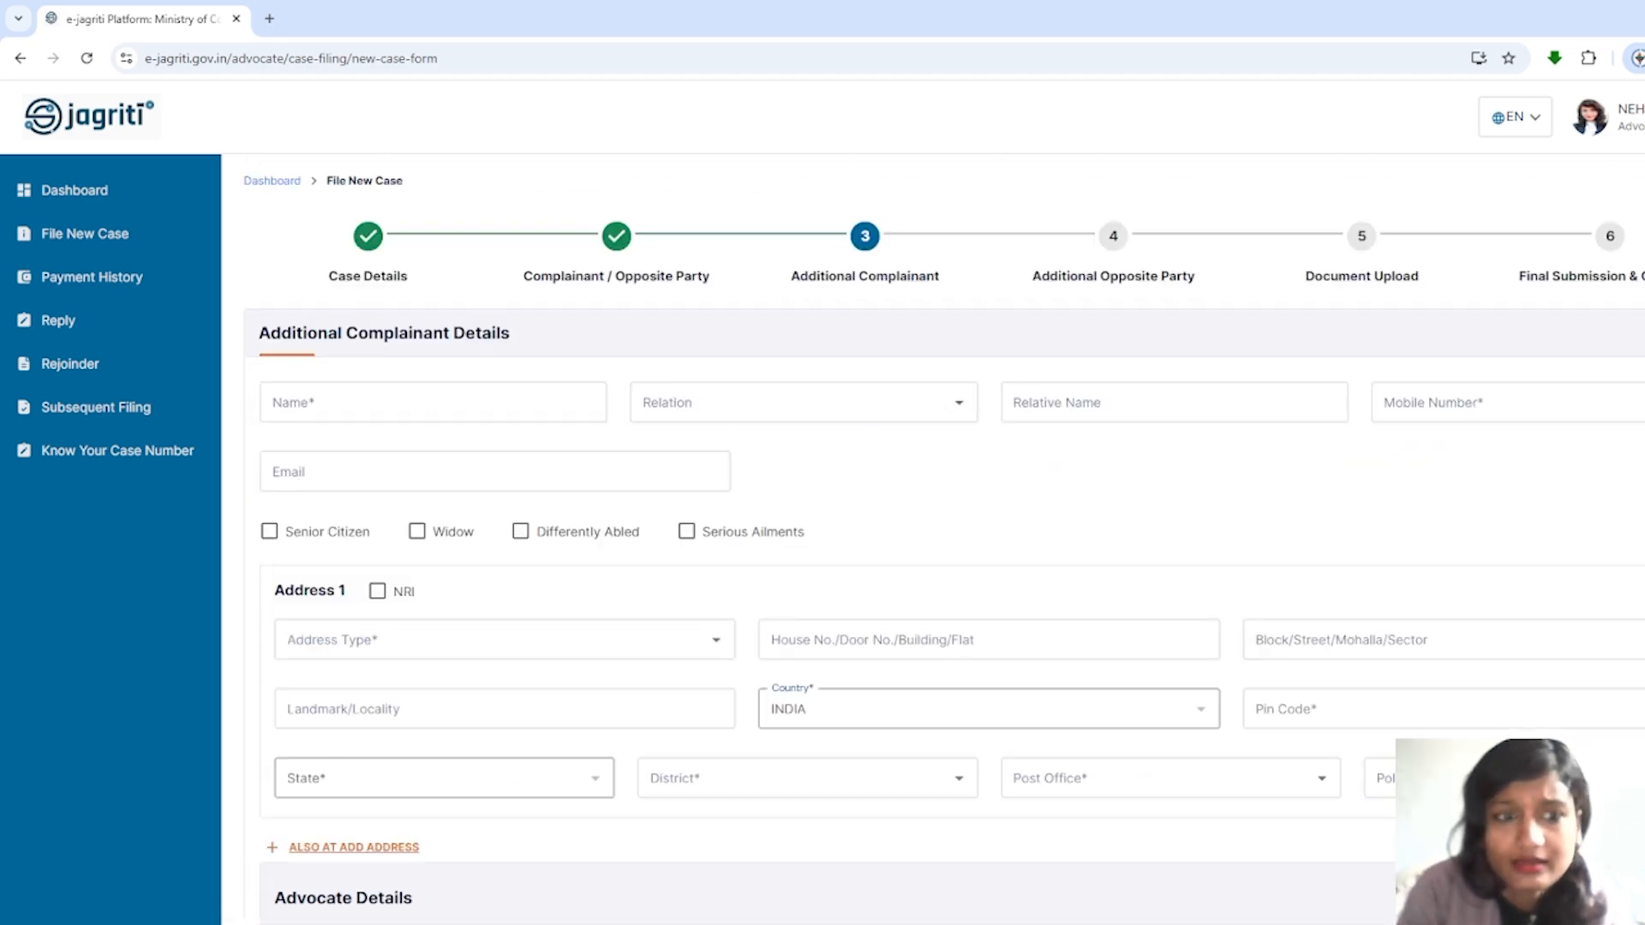
scroll(771, 557, "down", 5)
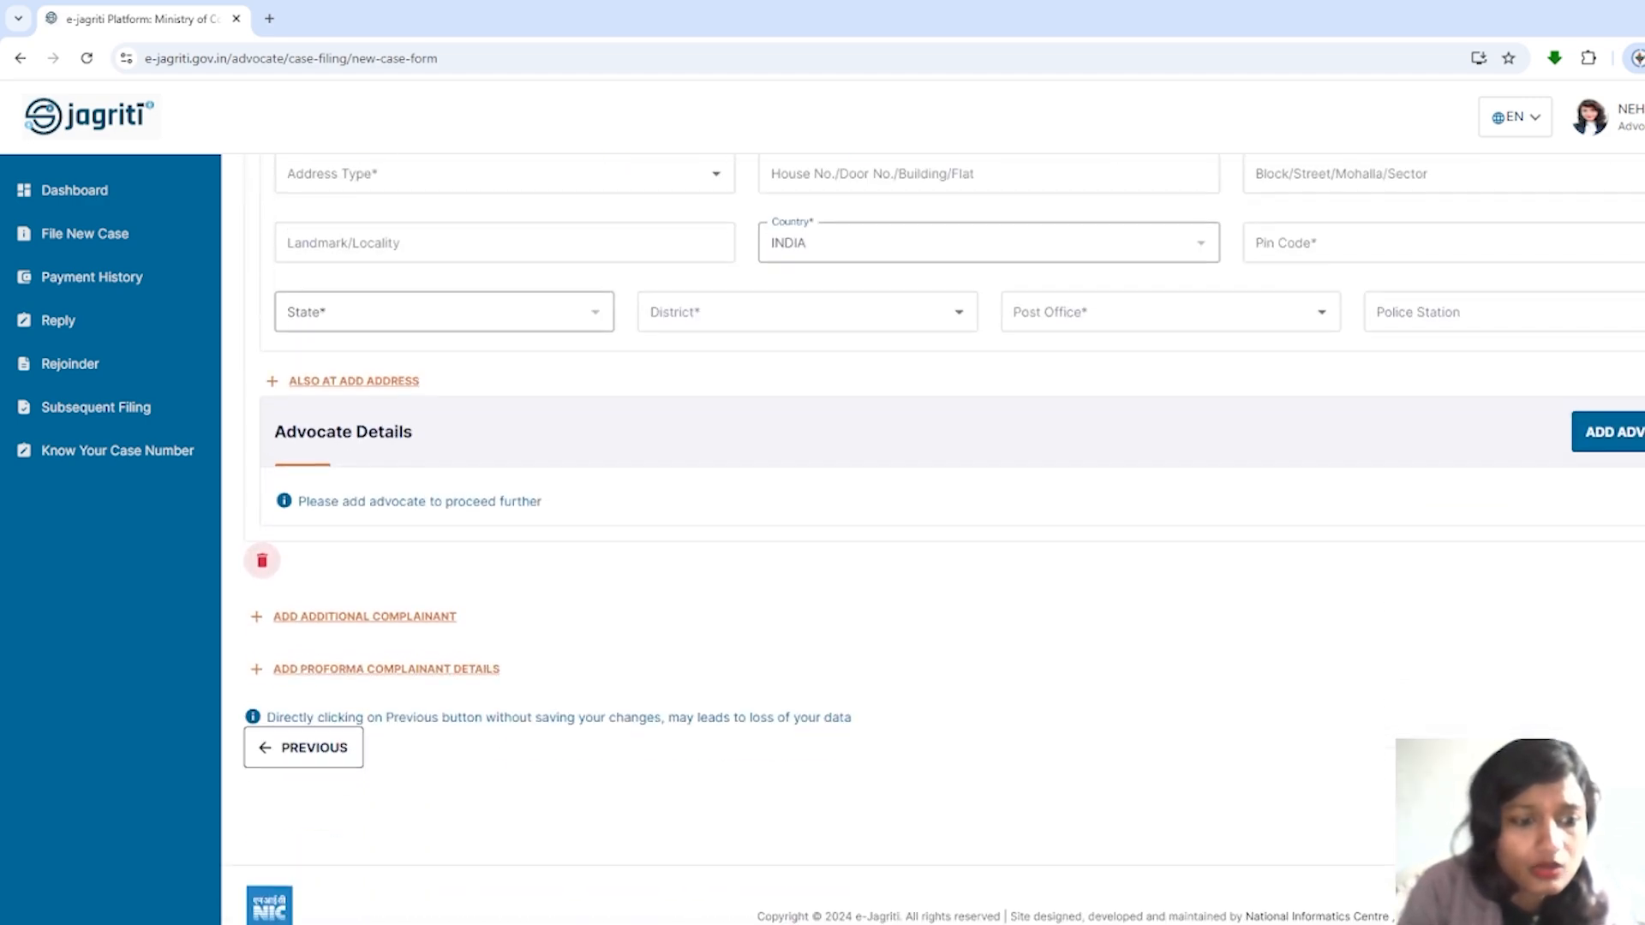
left_click(274, 765)
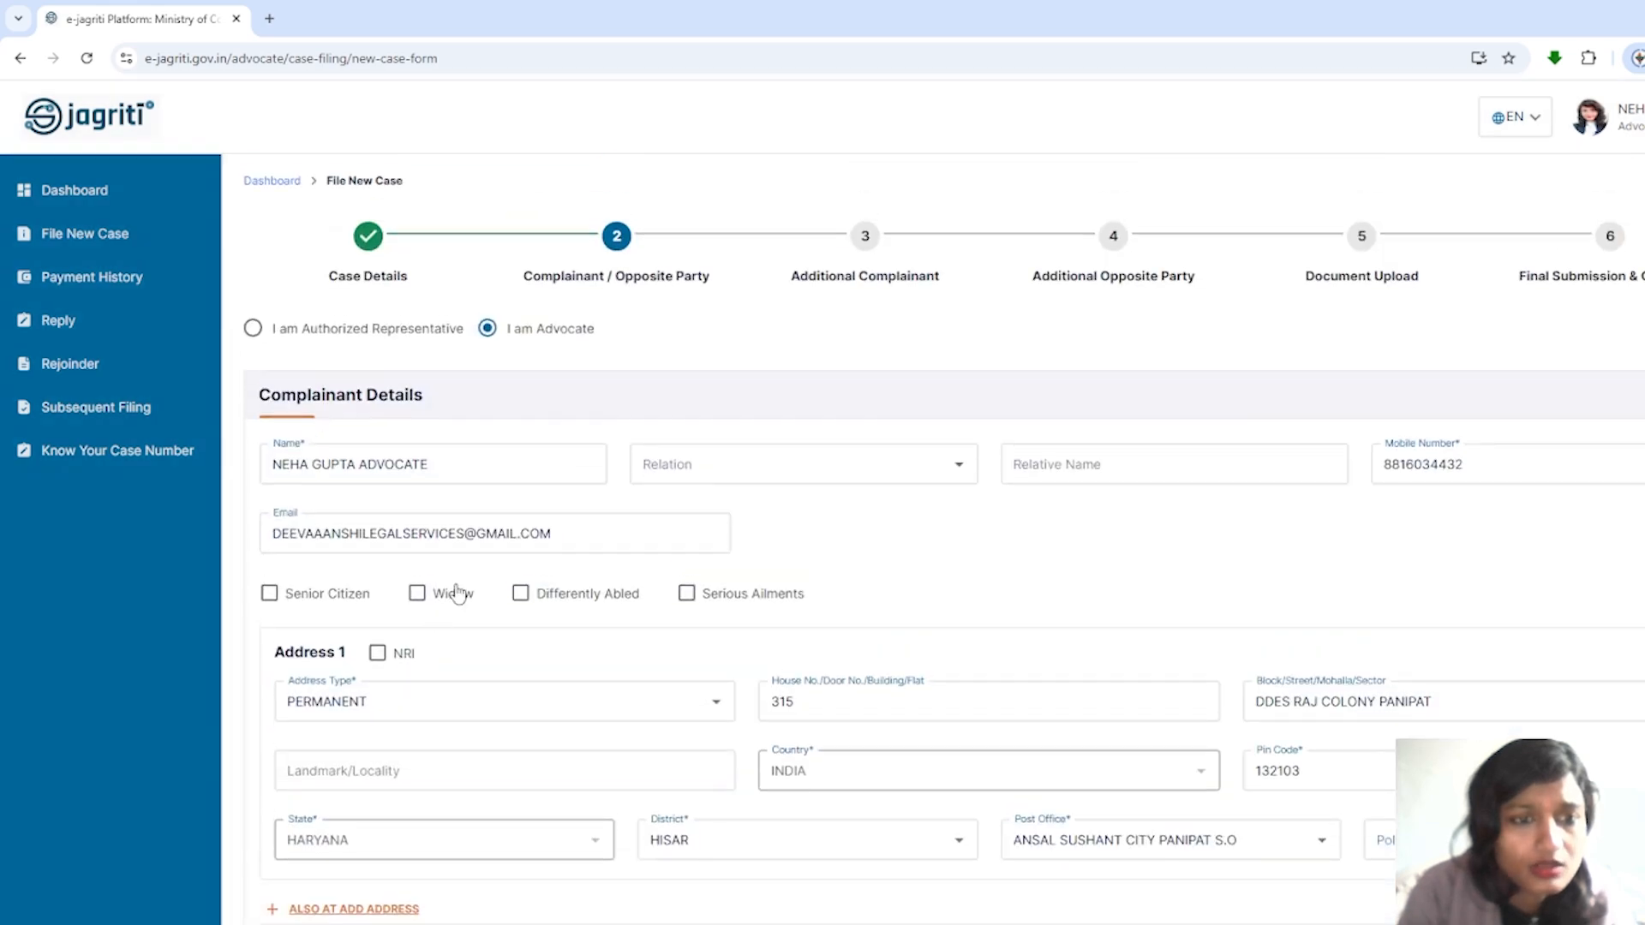
scroll(933, 540, "down", 10)
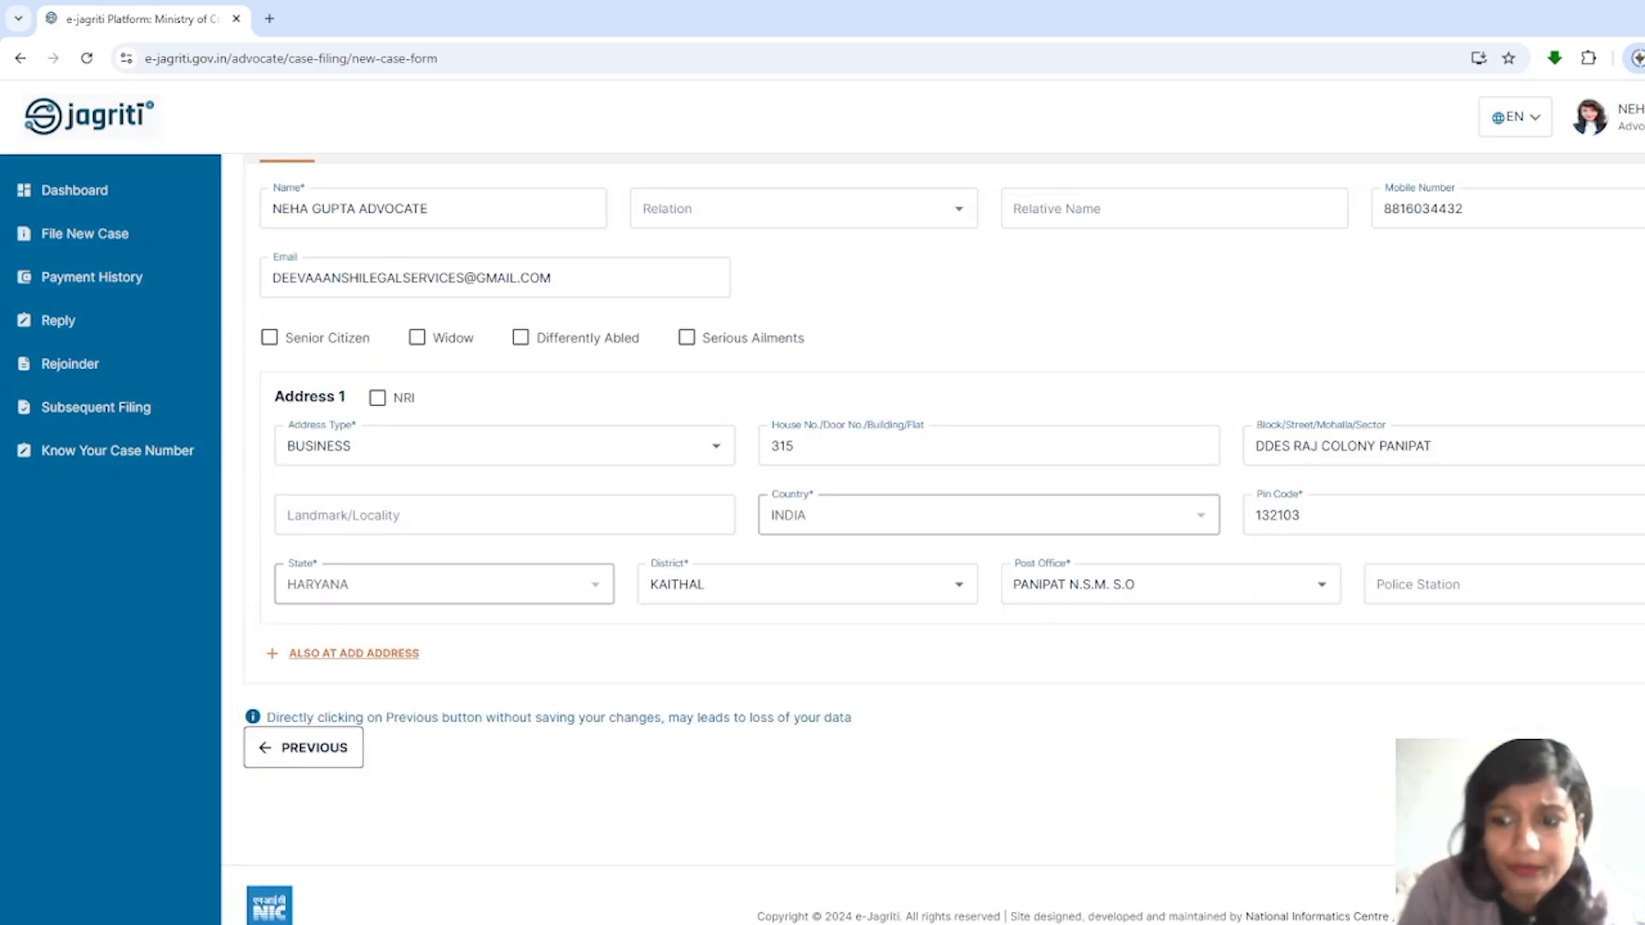
left_click(1619, 748)
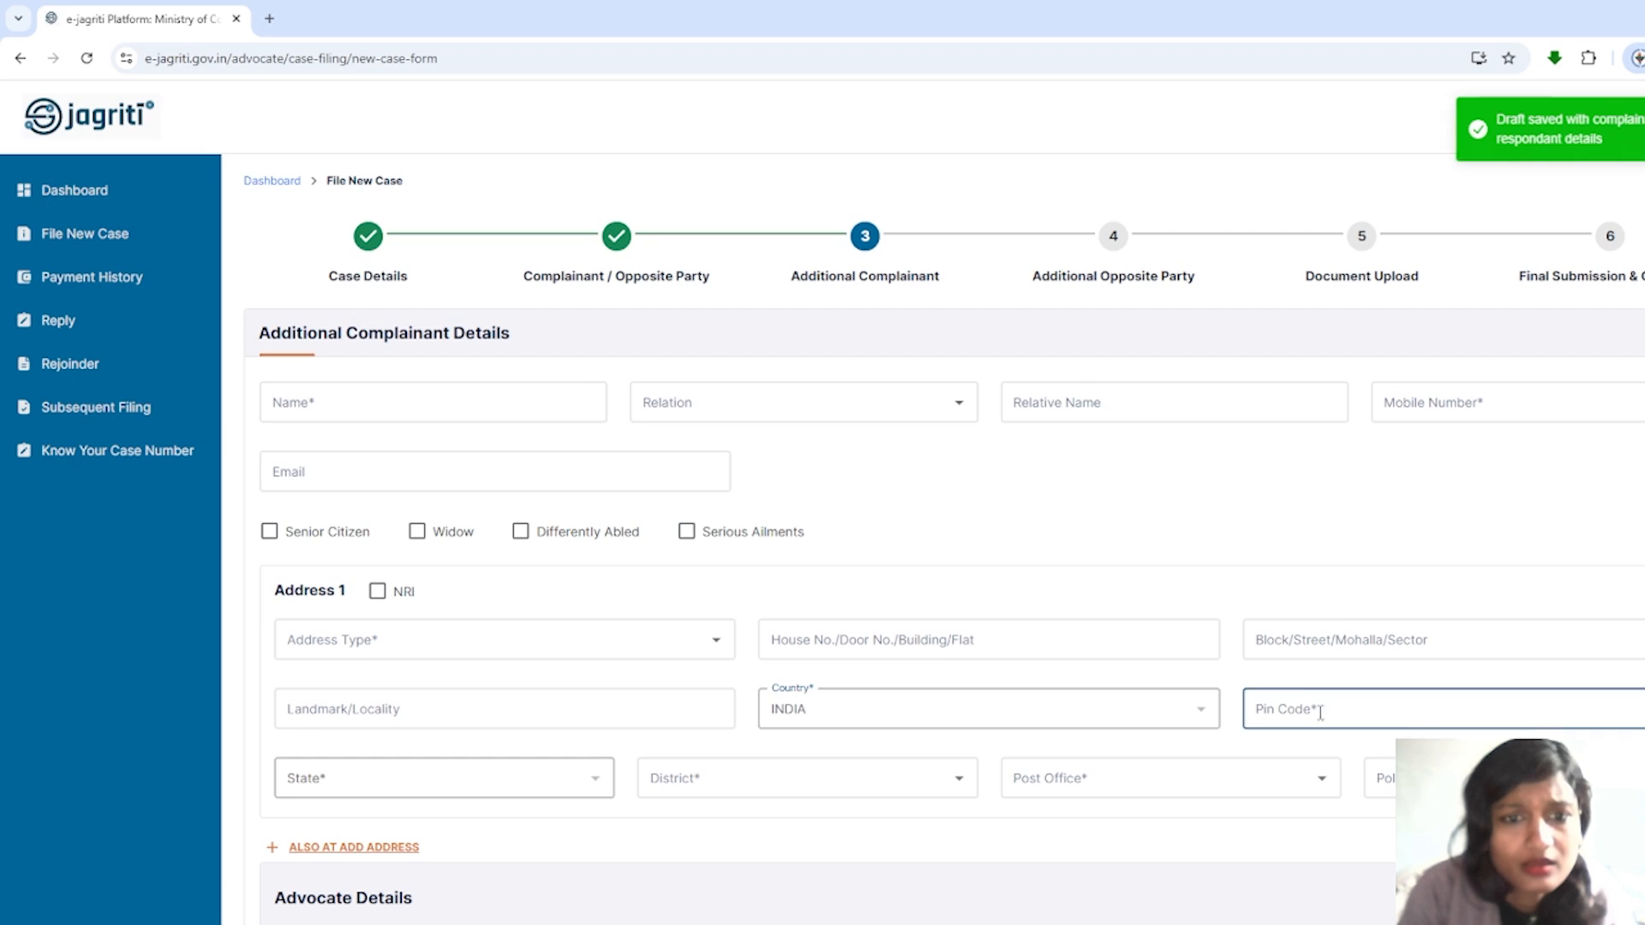
- Delete the blank additional complainant block with the trash icon
scroll(933, 540, "down", 5)
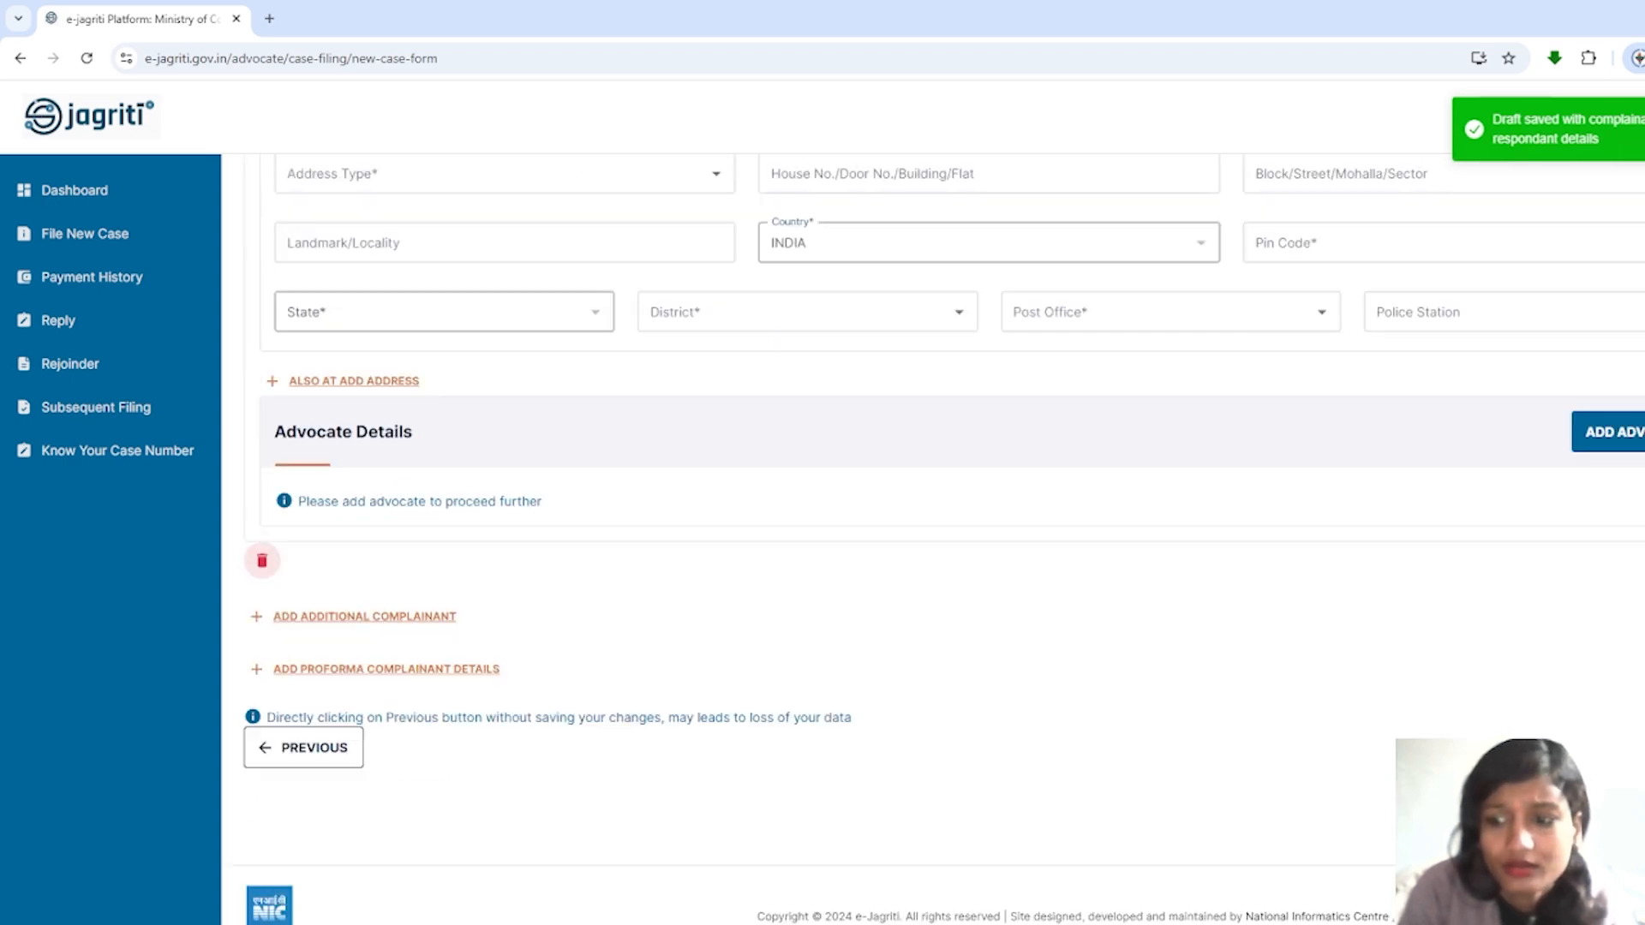
scroll(946, 539, "up", 6)
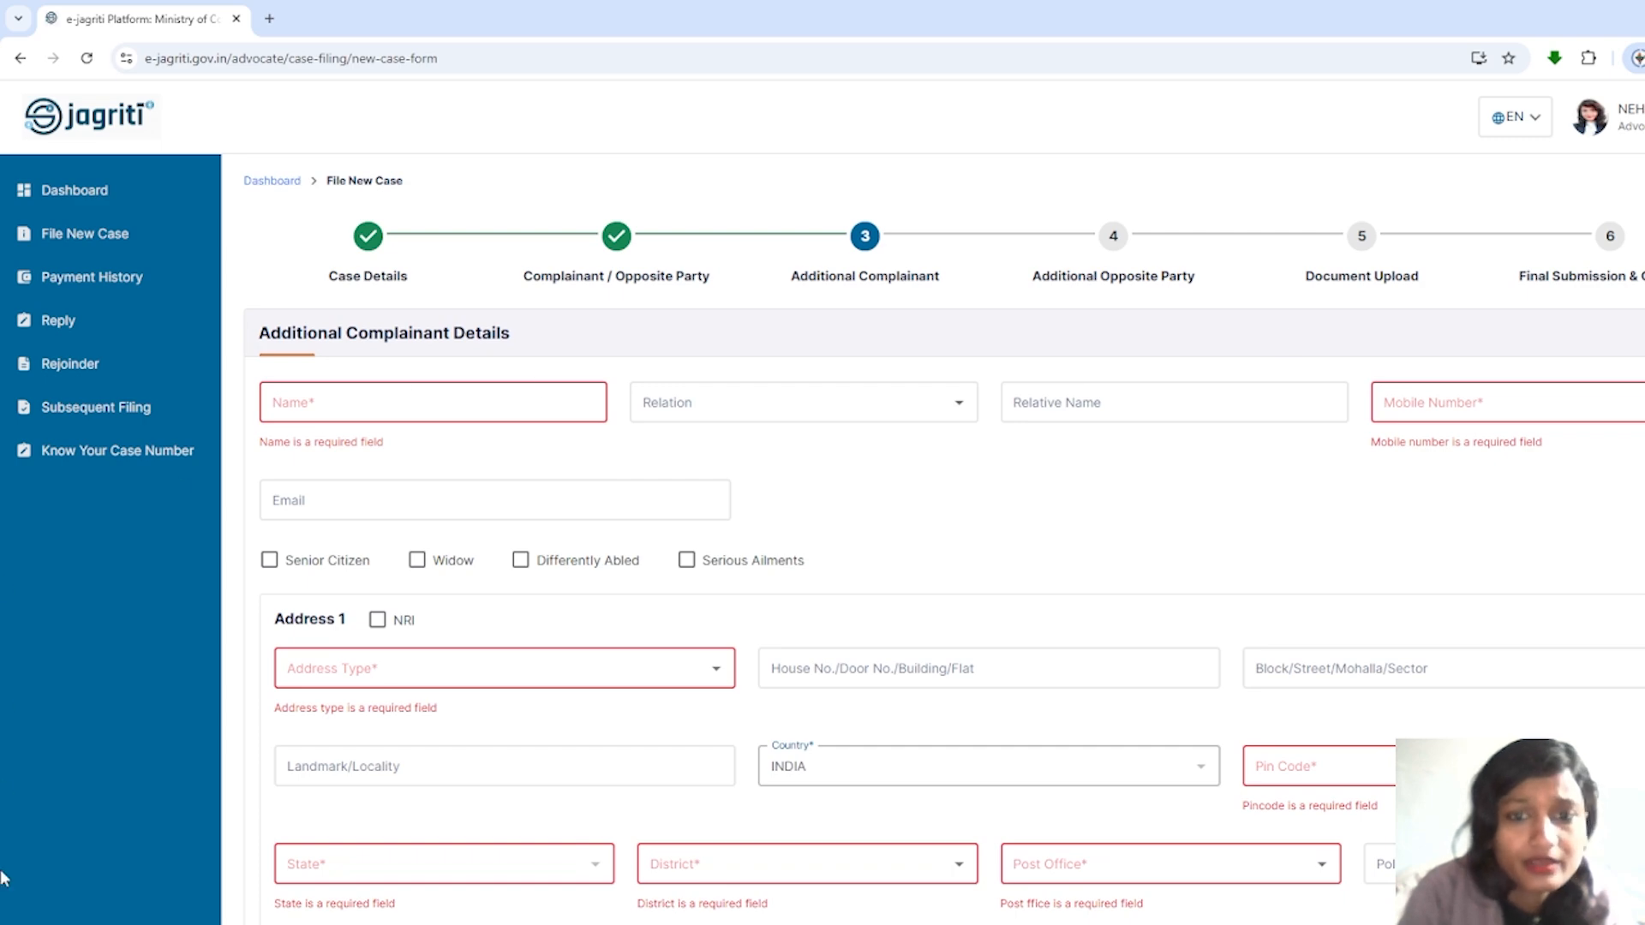
scroll(660, 514, "down", 6)
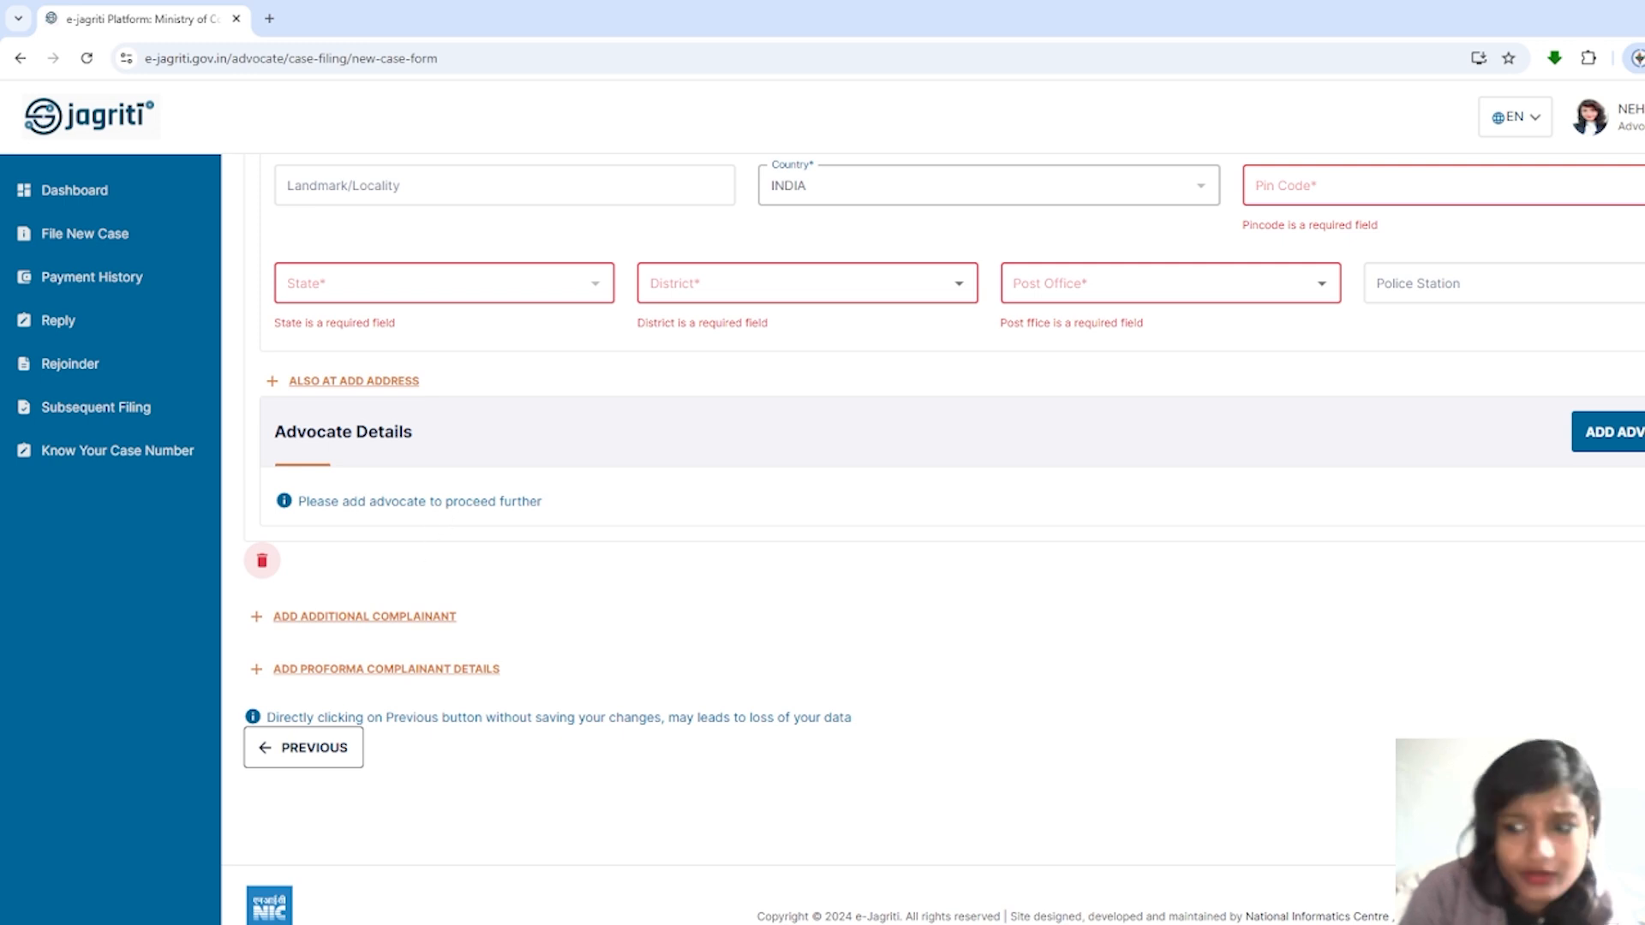
scroll(943, 540, "up", 6)
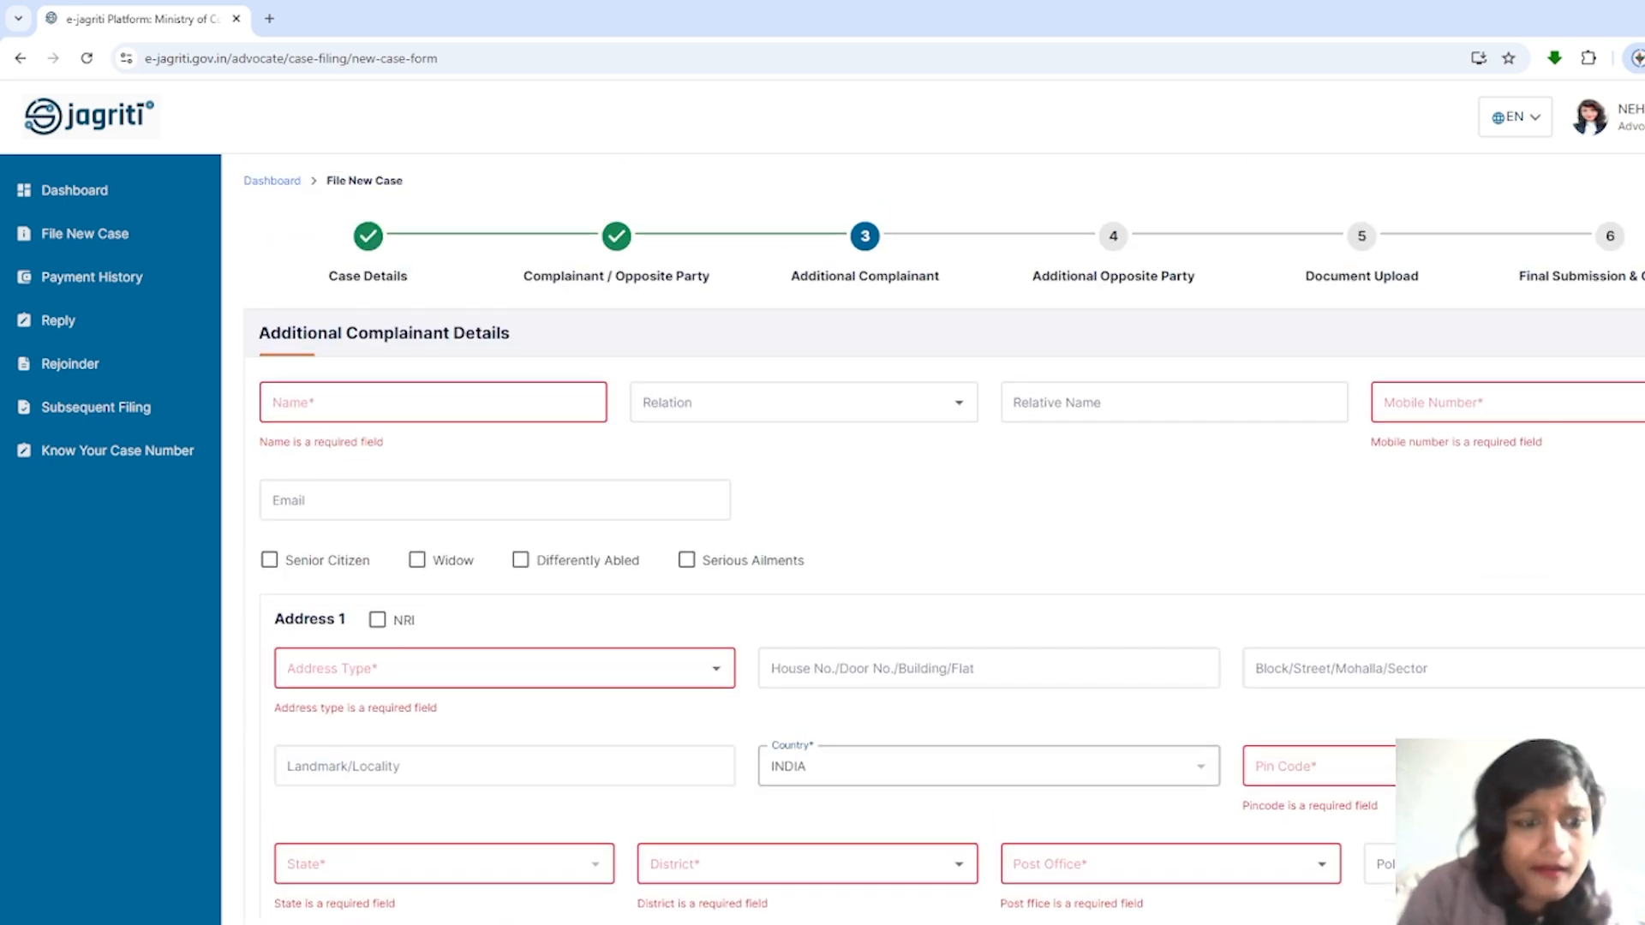
scroll(942, 514, "down", 4)
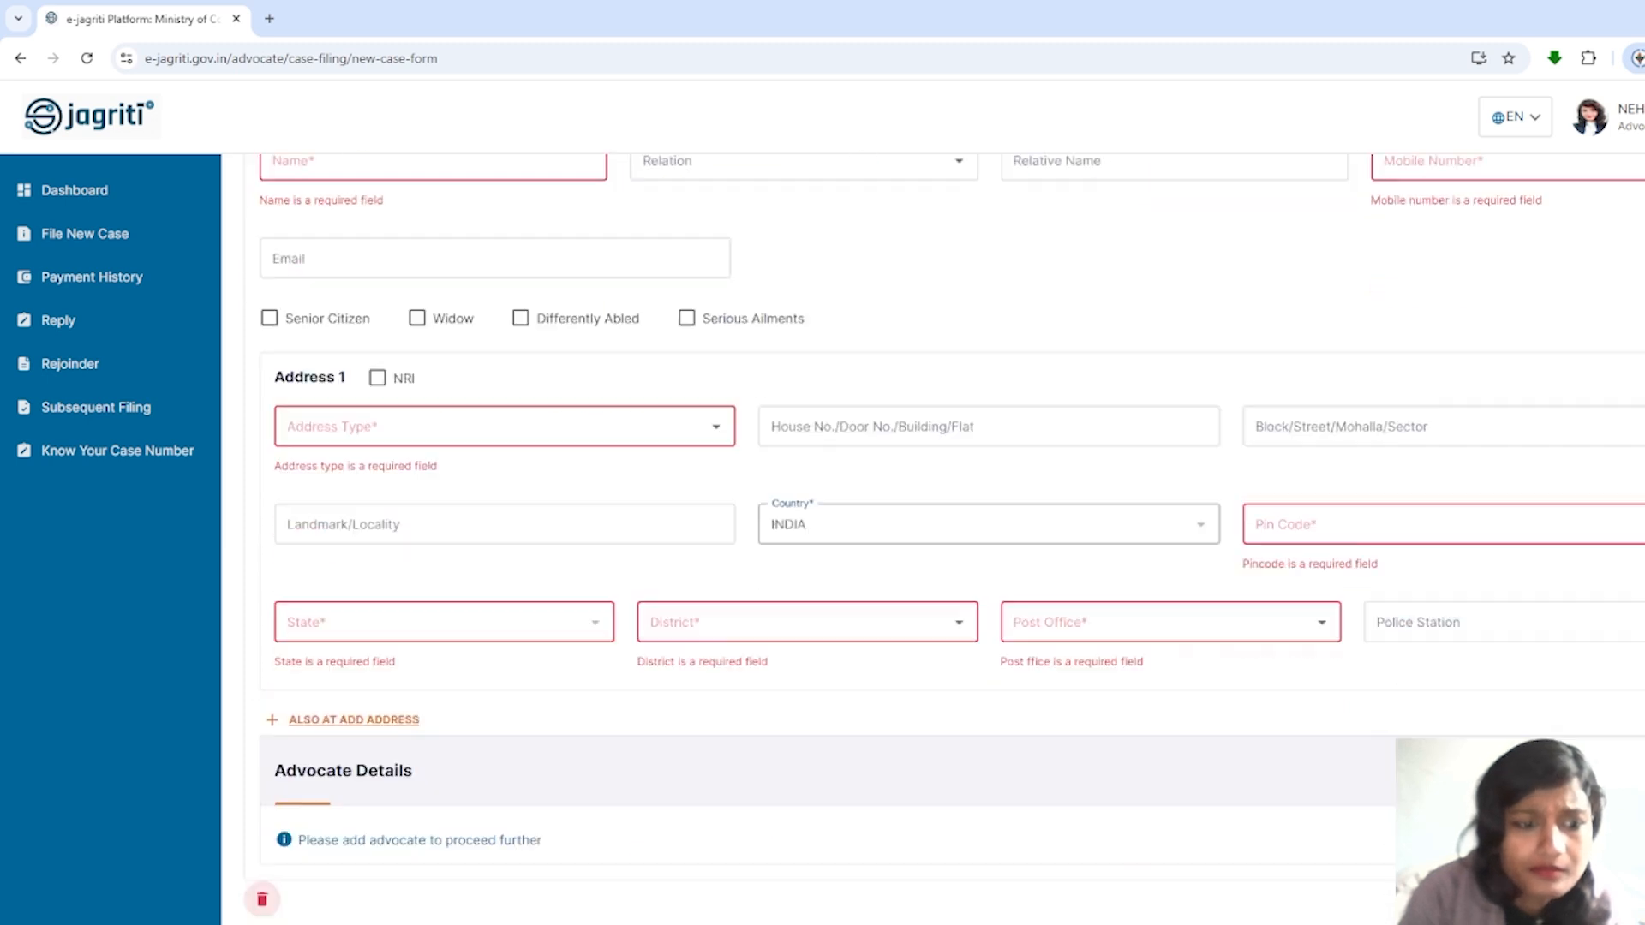
scroll(942, 514, "down", 2)
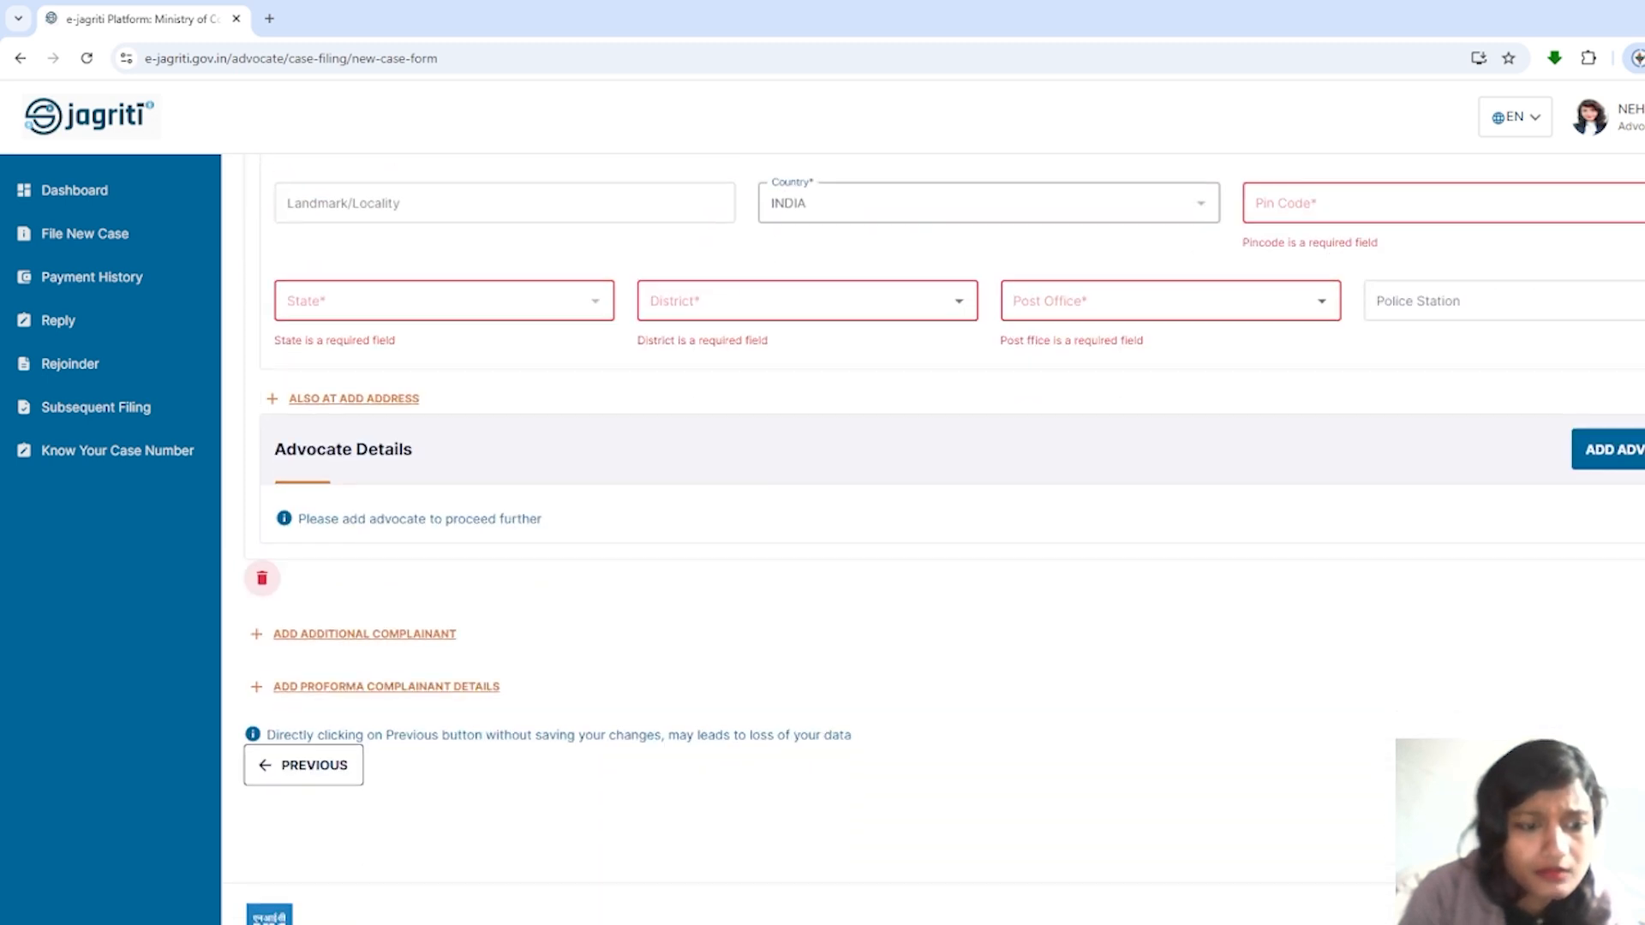
left_click(263, 593)
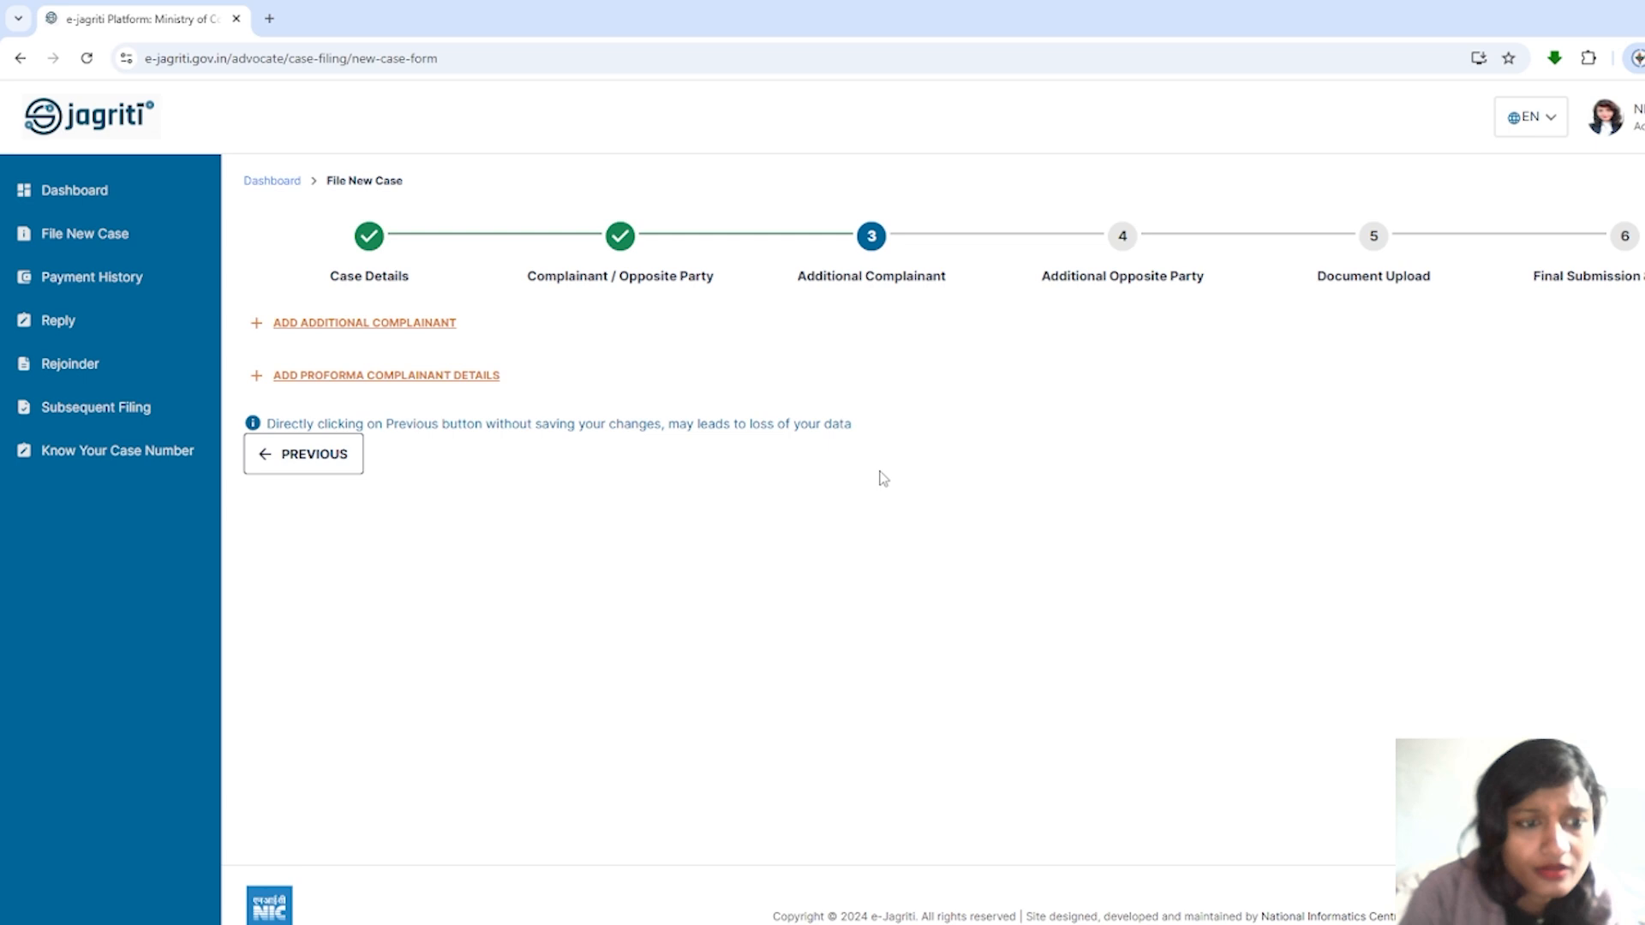
- Advance past steps 3 and 4 to Document Upload and review the empty PDF slots
left_click(1640, 454)
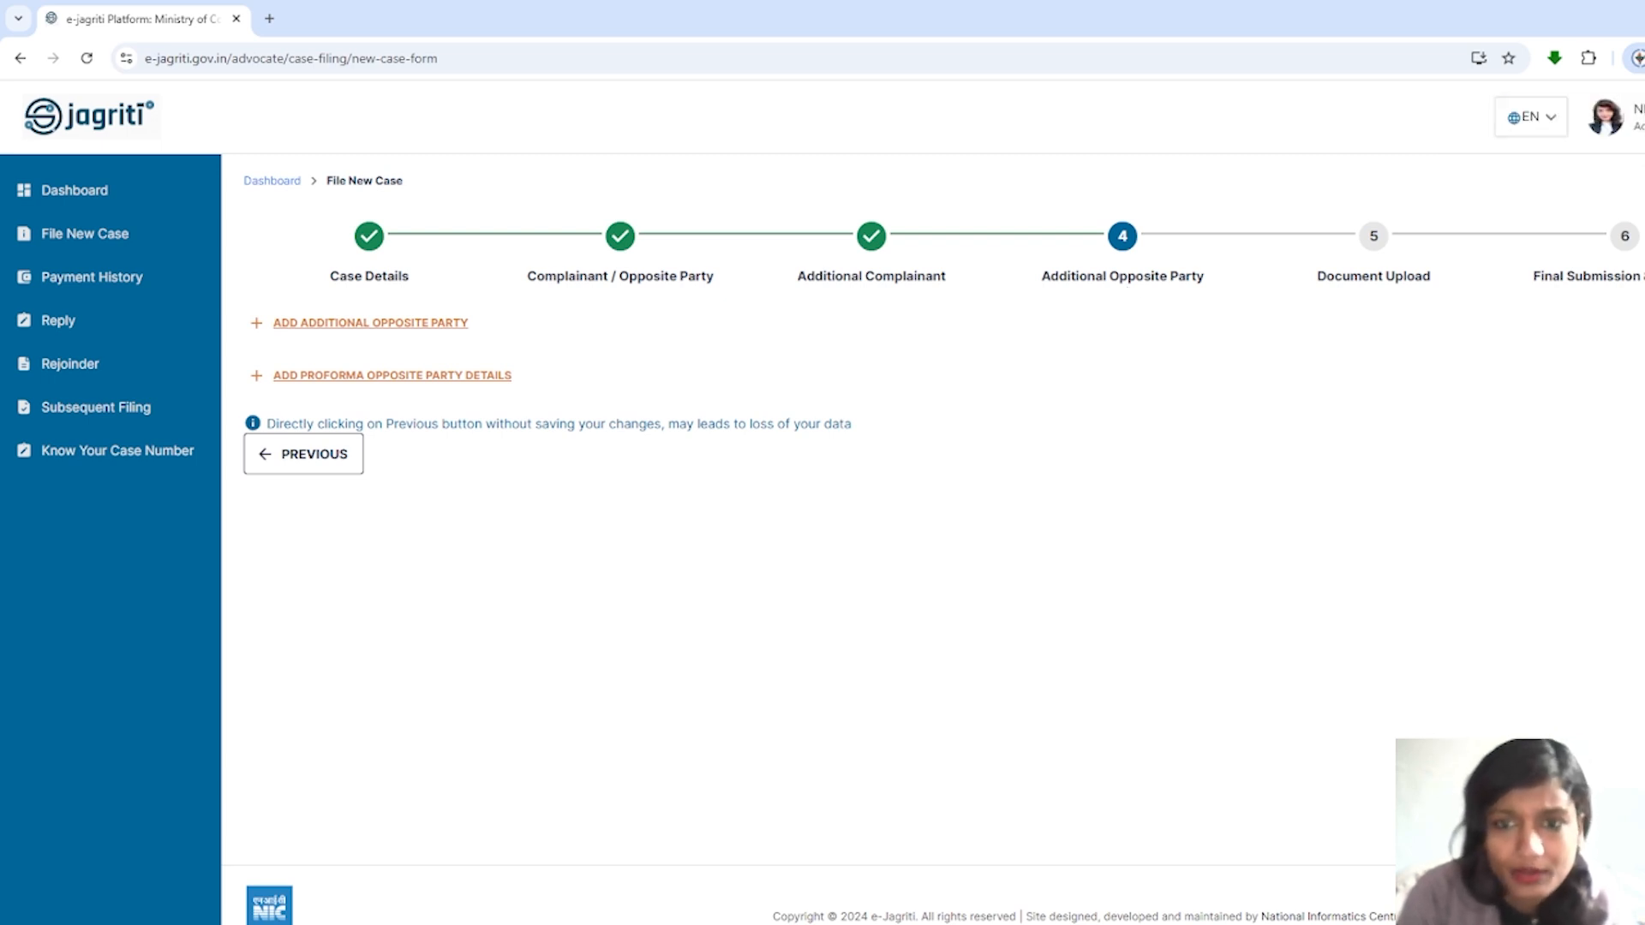
left_click(1640, 454)
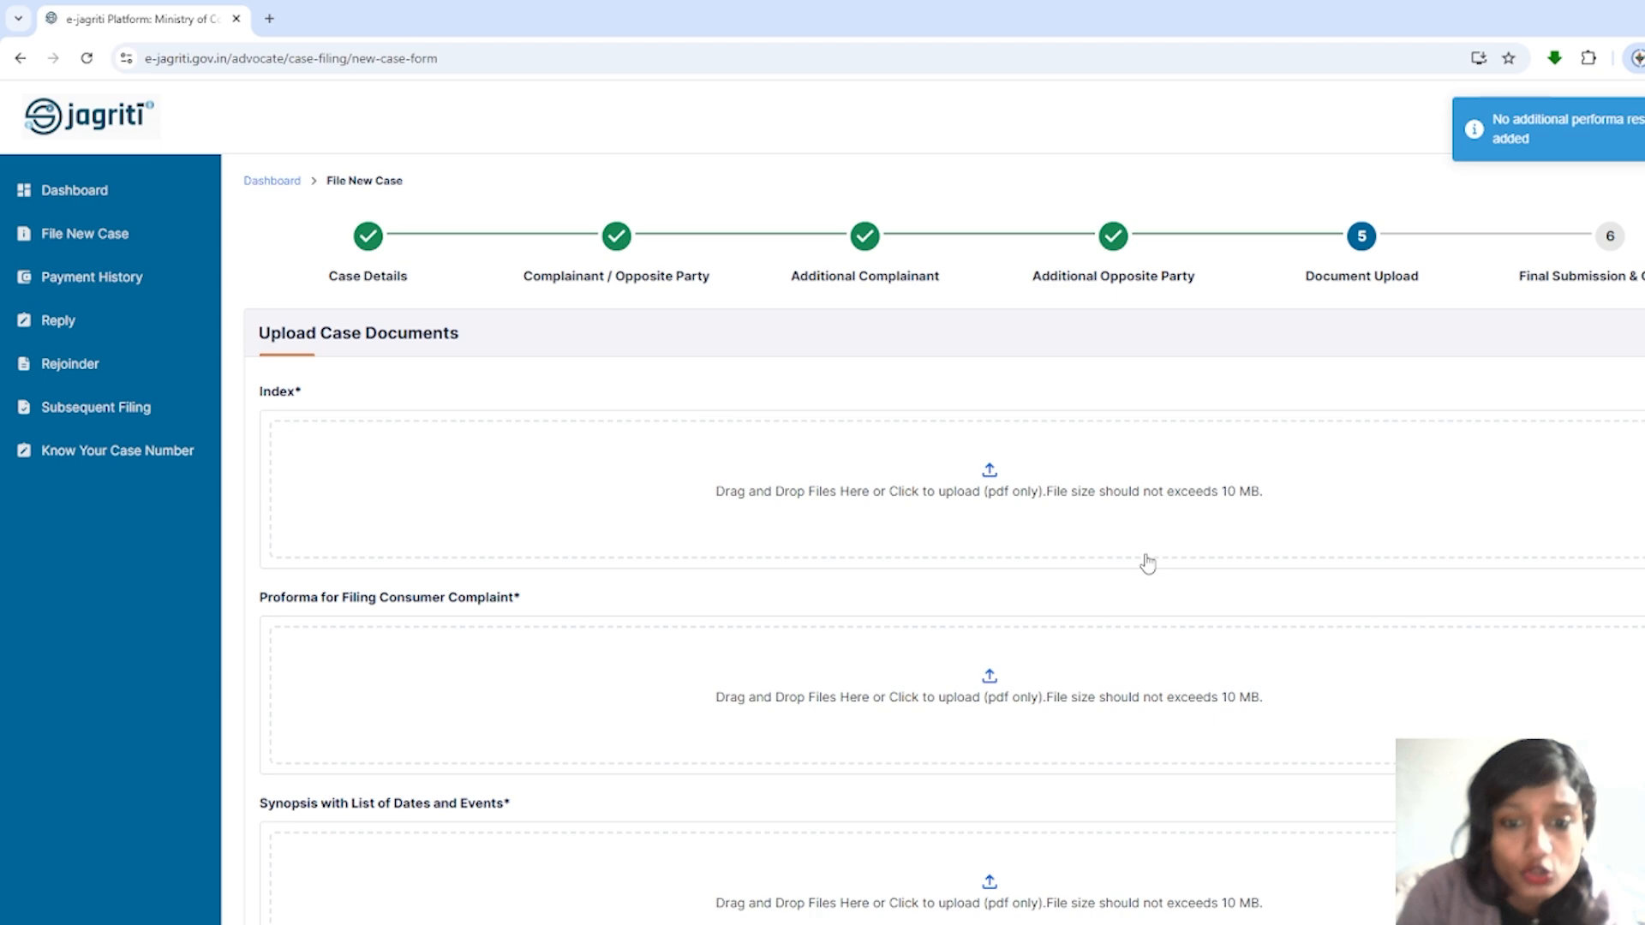
scroll(702, 371, "down", 4)
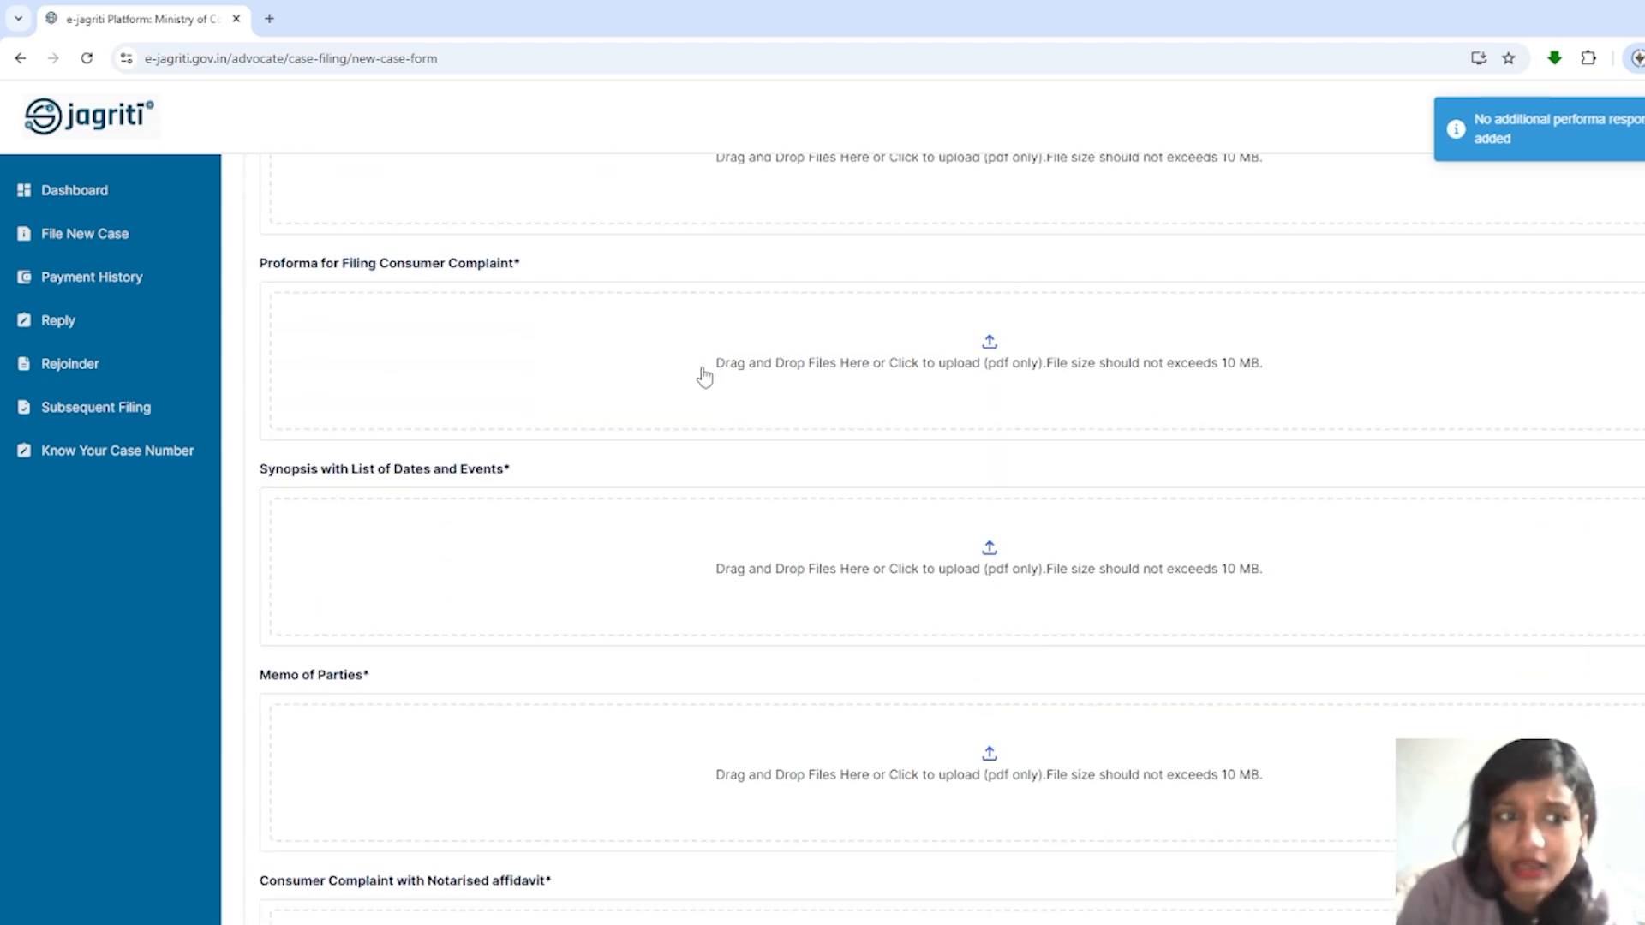
scroll(856, 385, "up", 2)
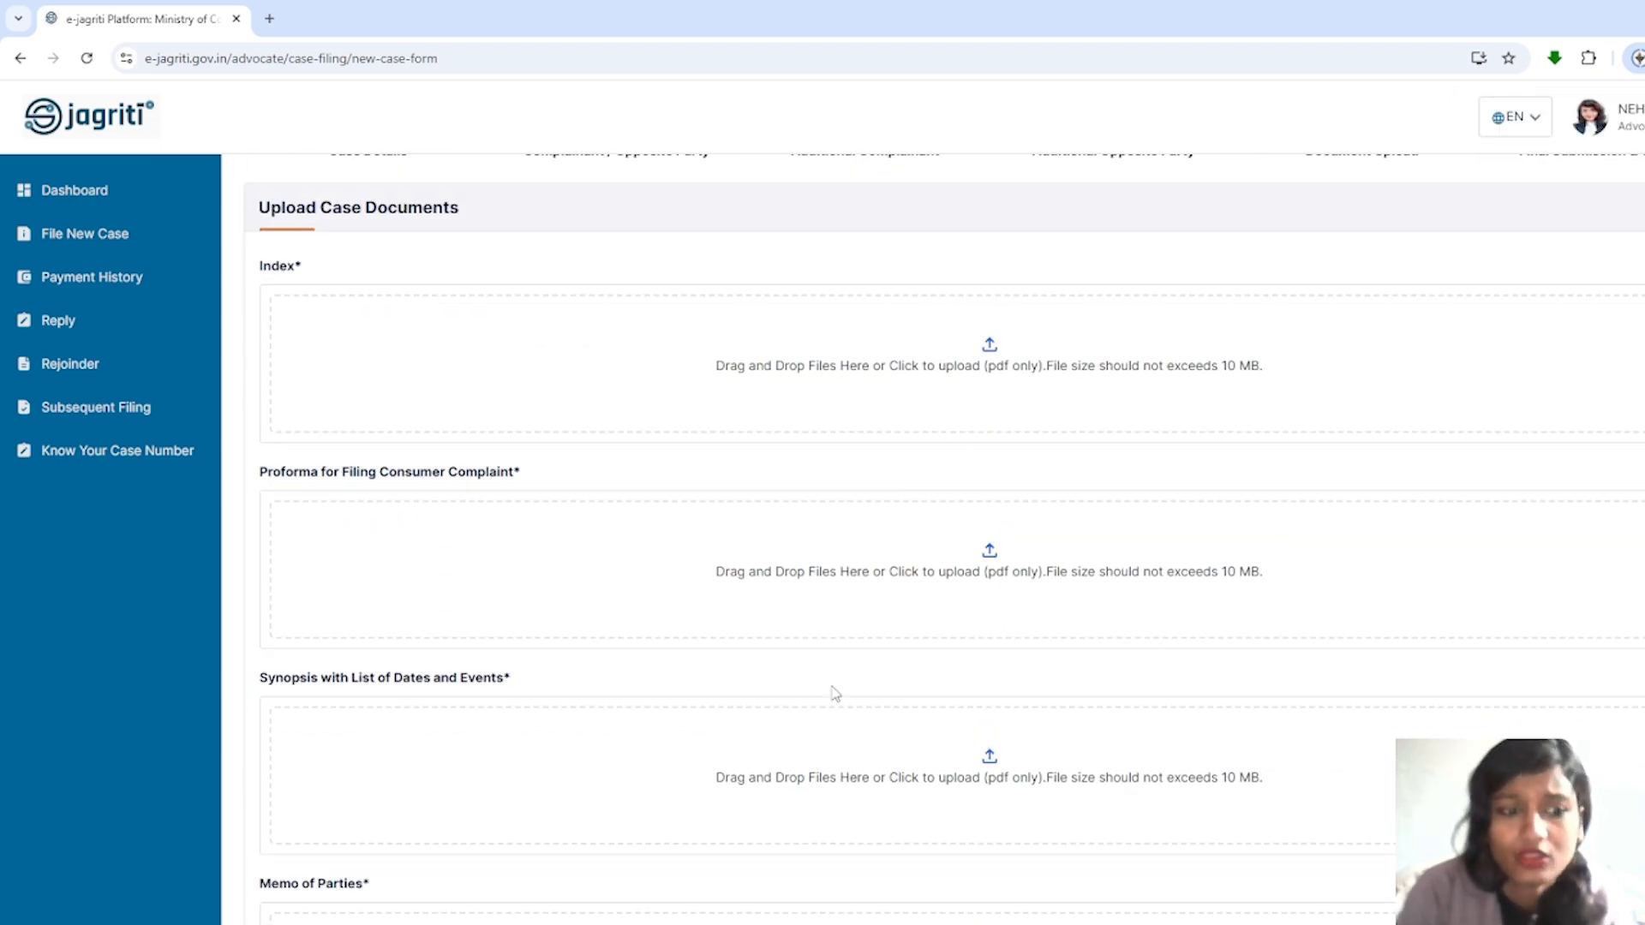
scroll(595, 354, "down", 9)
scroll(1461, 463, "up", 4)
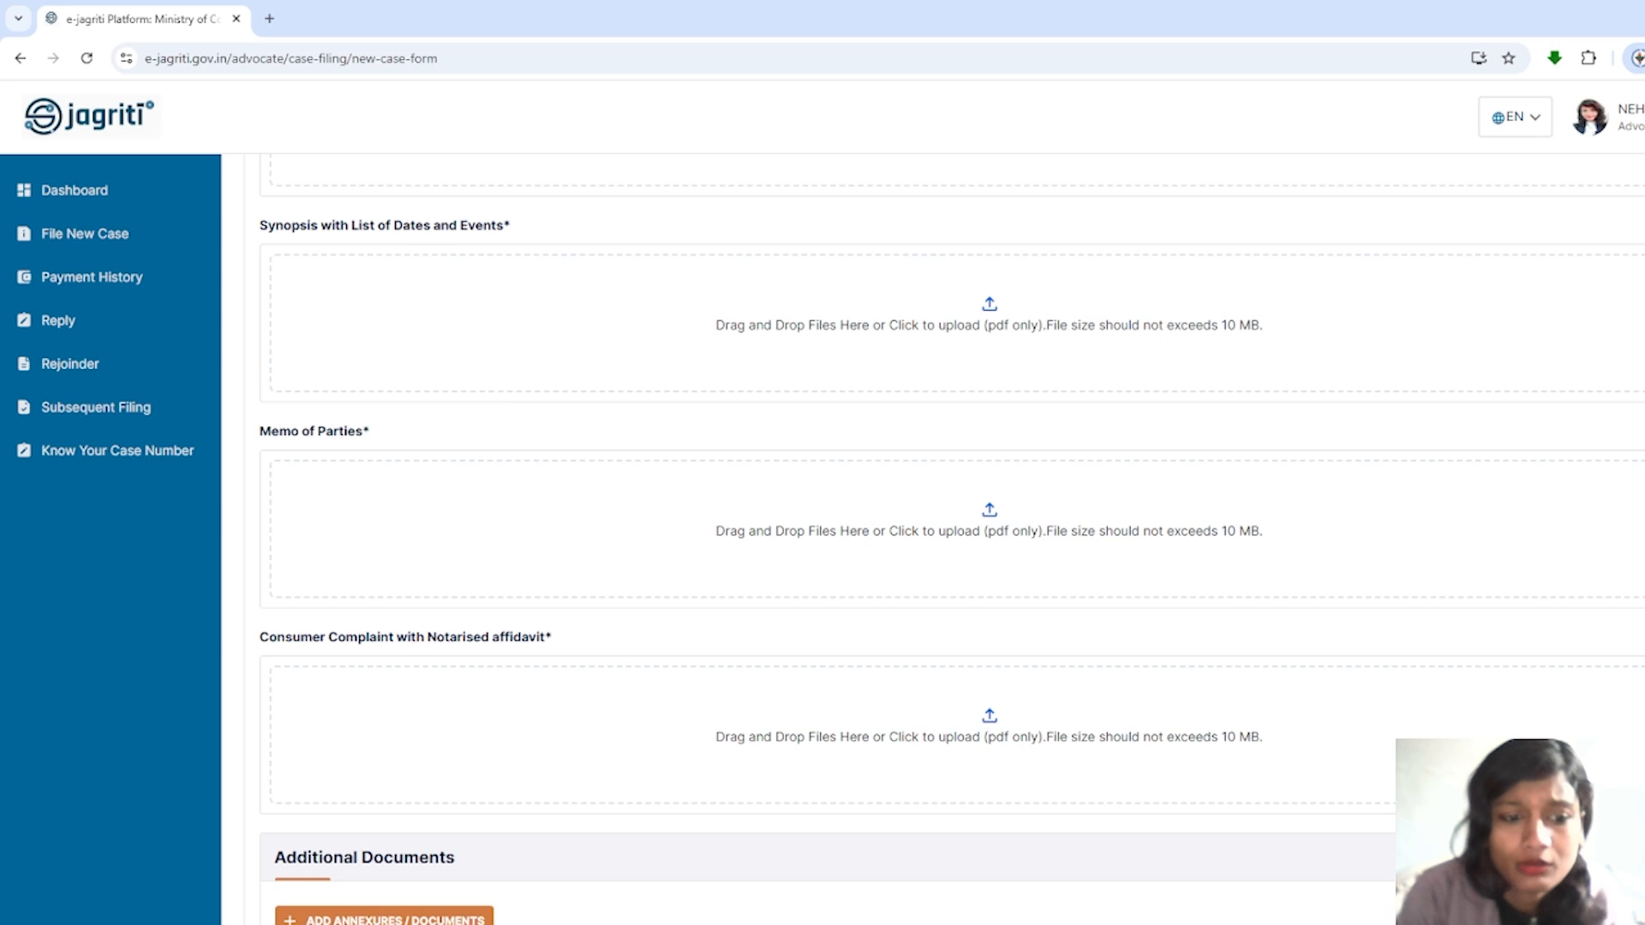
scroll(359, 697, "down", 4)
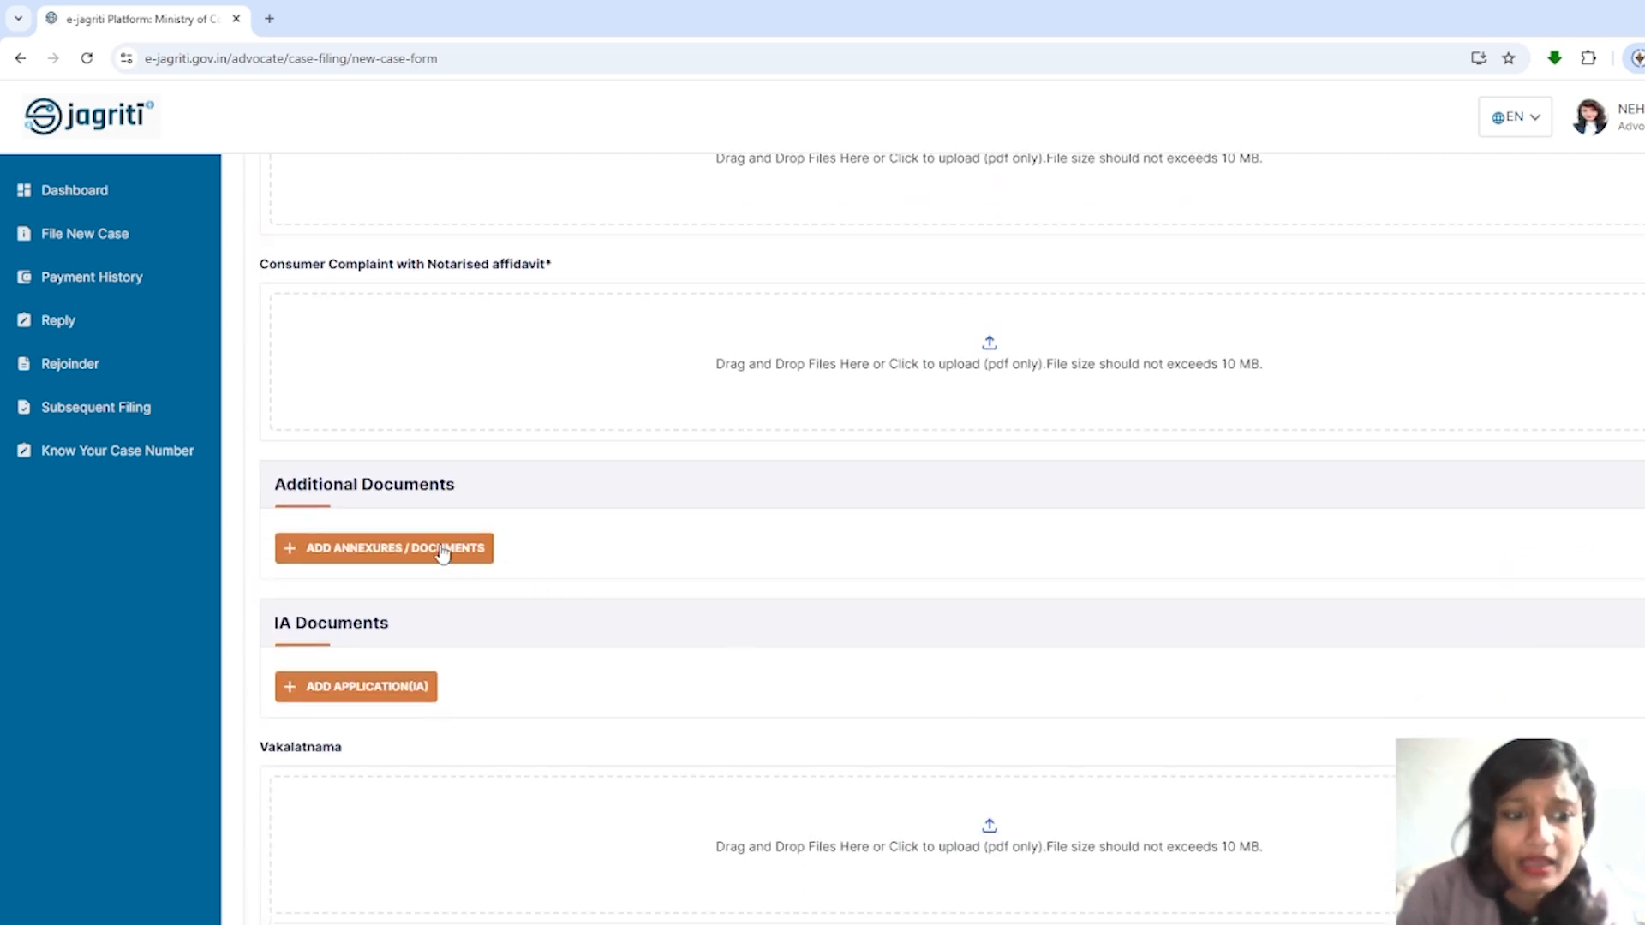
- Add two annexure document entries under Additional Documents
left_click(442, 552)
scroll(1626, 710, "down", 1)
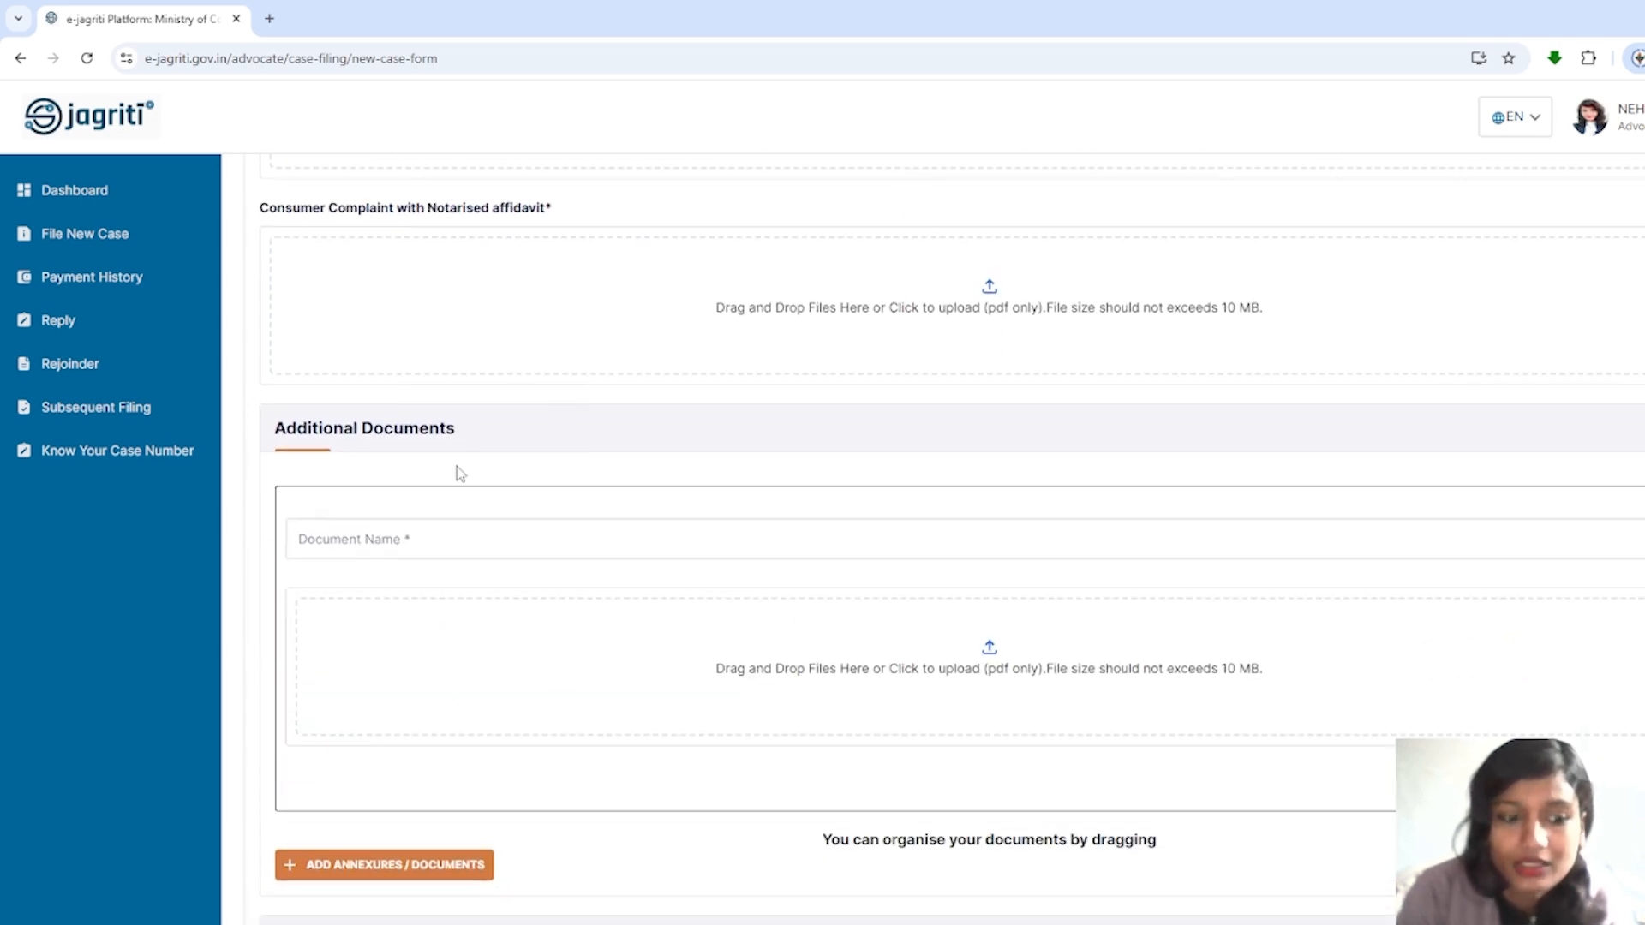
scroll(451, 440, "down", 1)
scroll(933, 539, "down", 1)
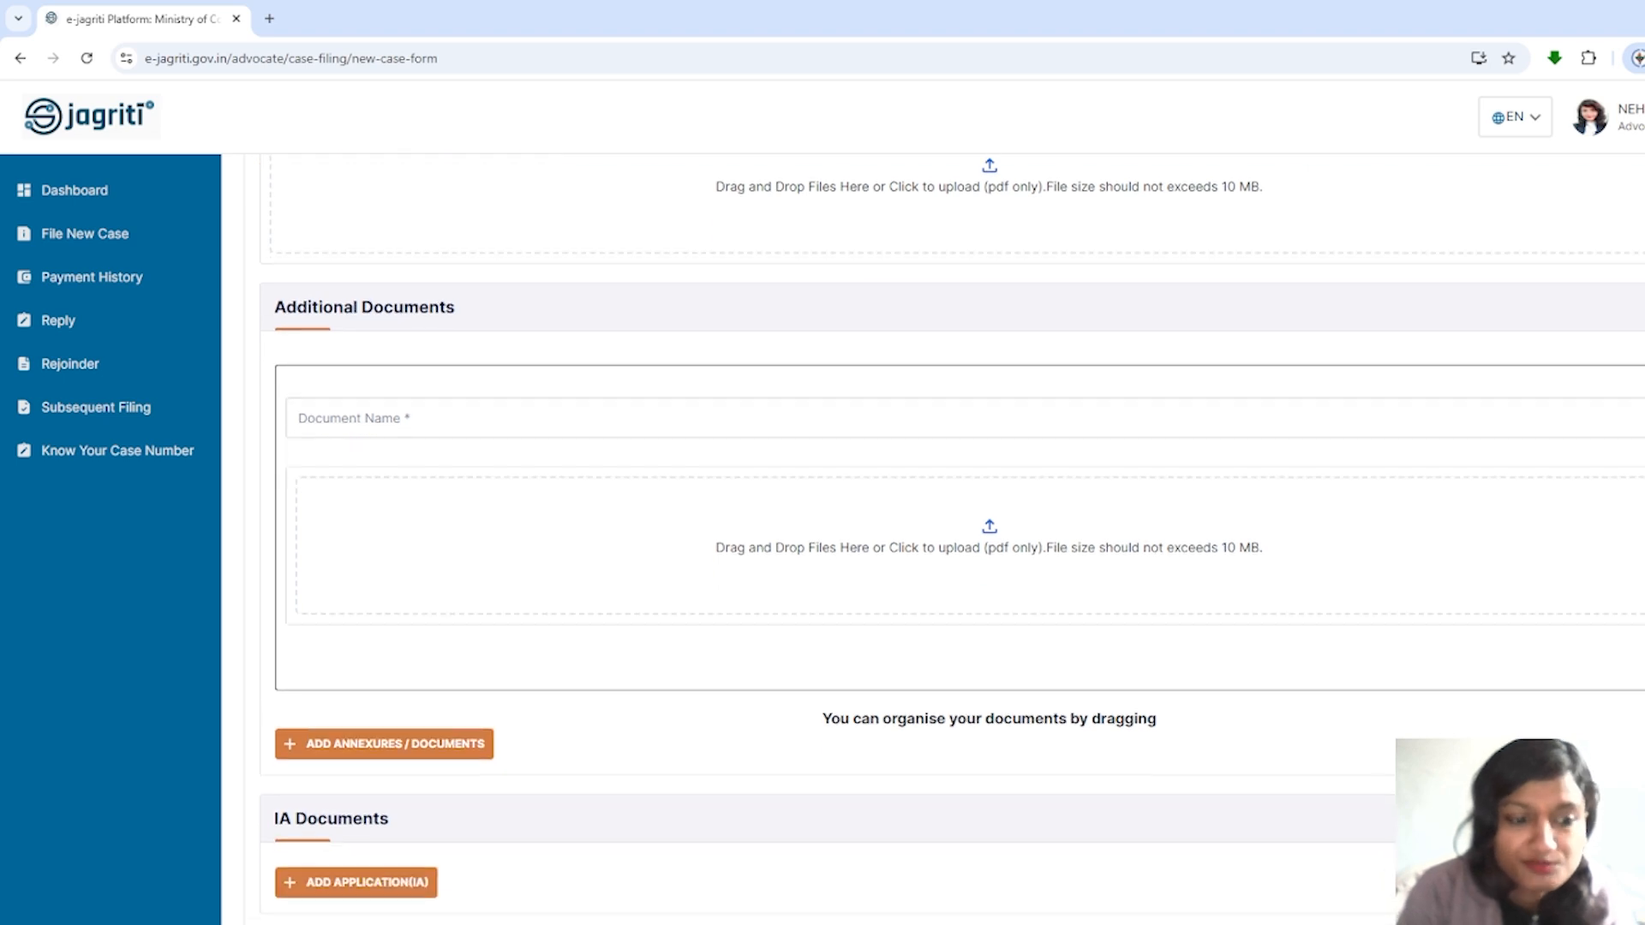
left_click(426, 745)
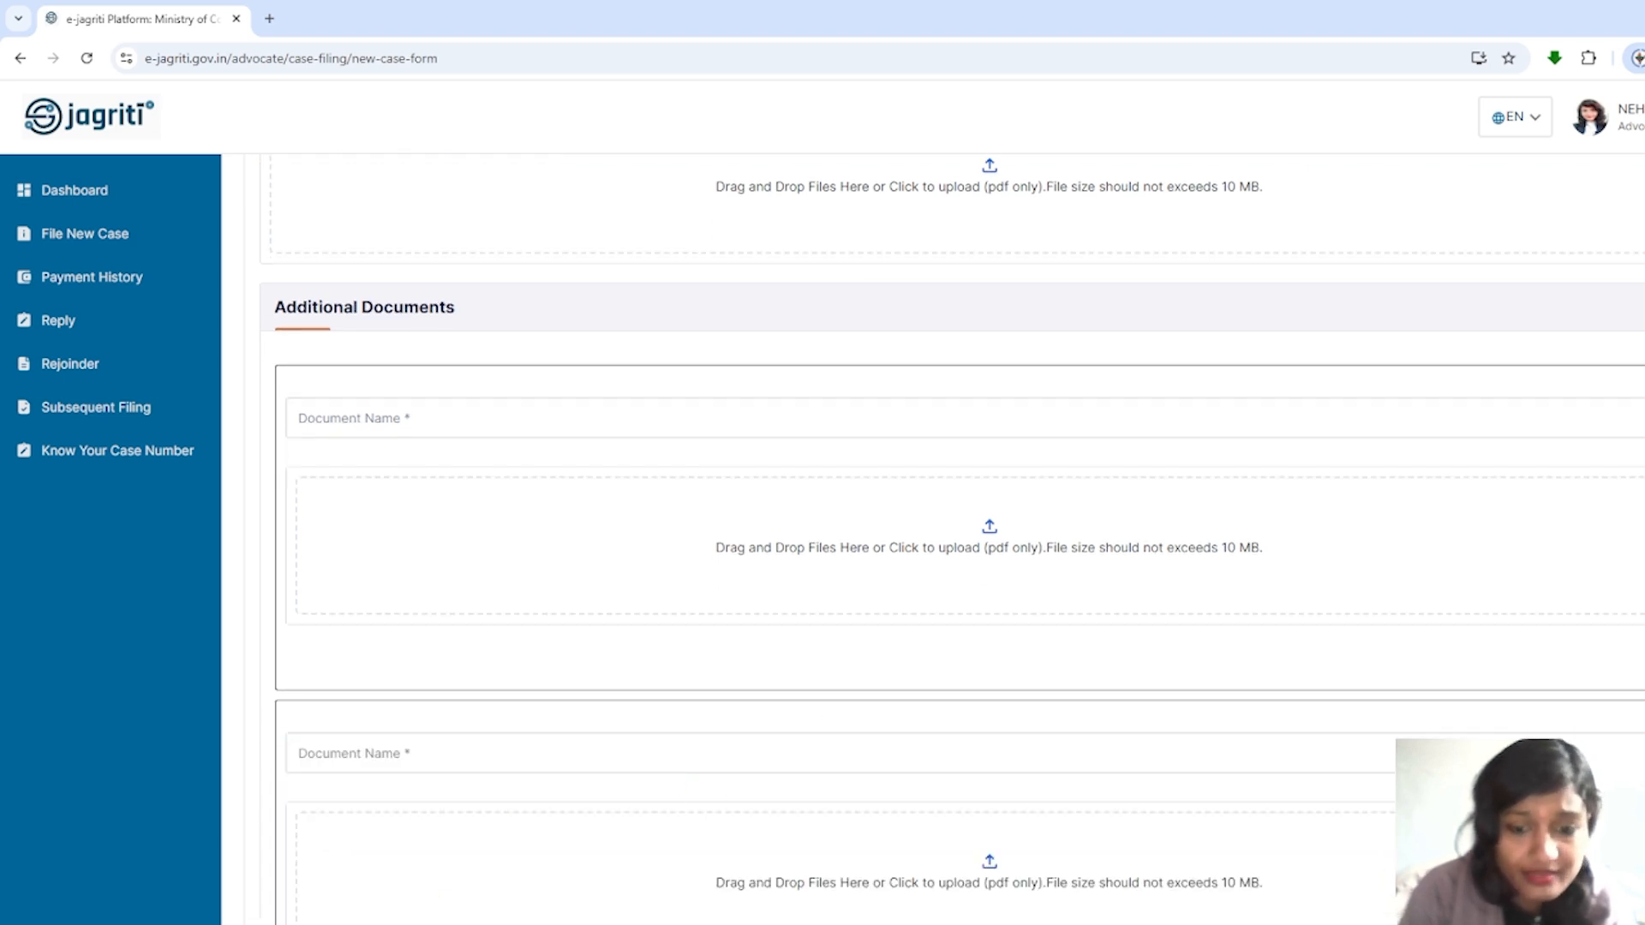
scroll(694, 797, "down", 3)
scroll(1045, 615, "down", 2)
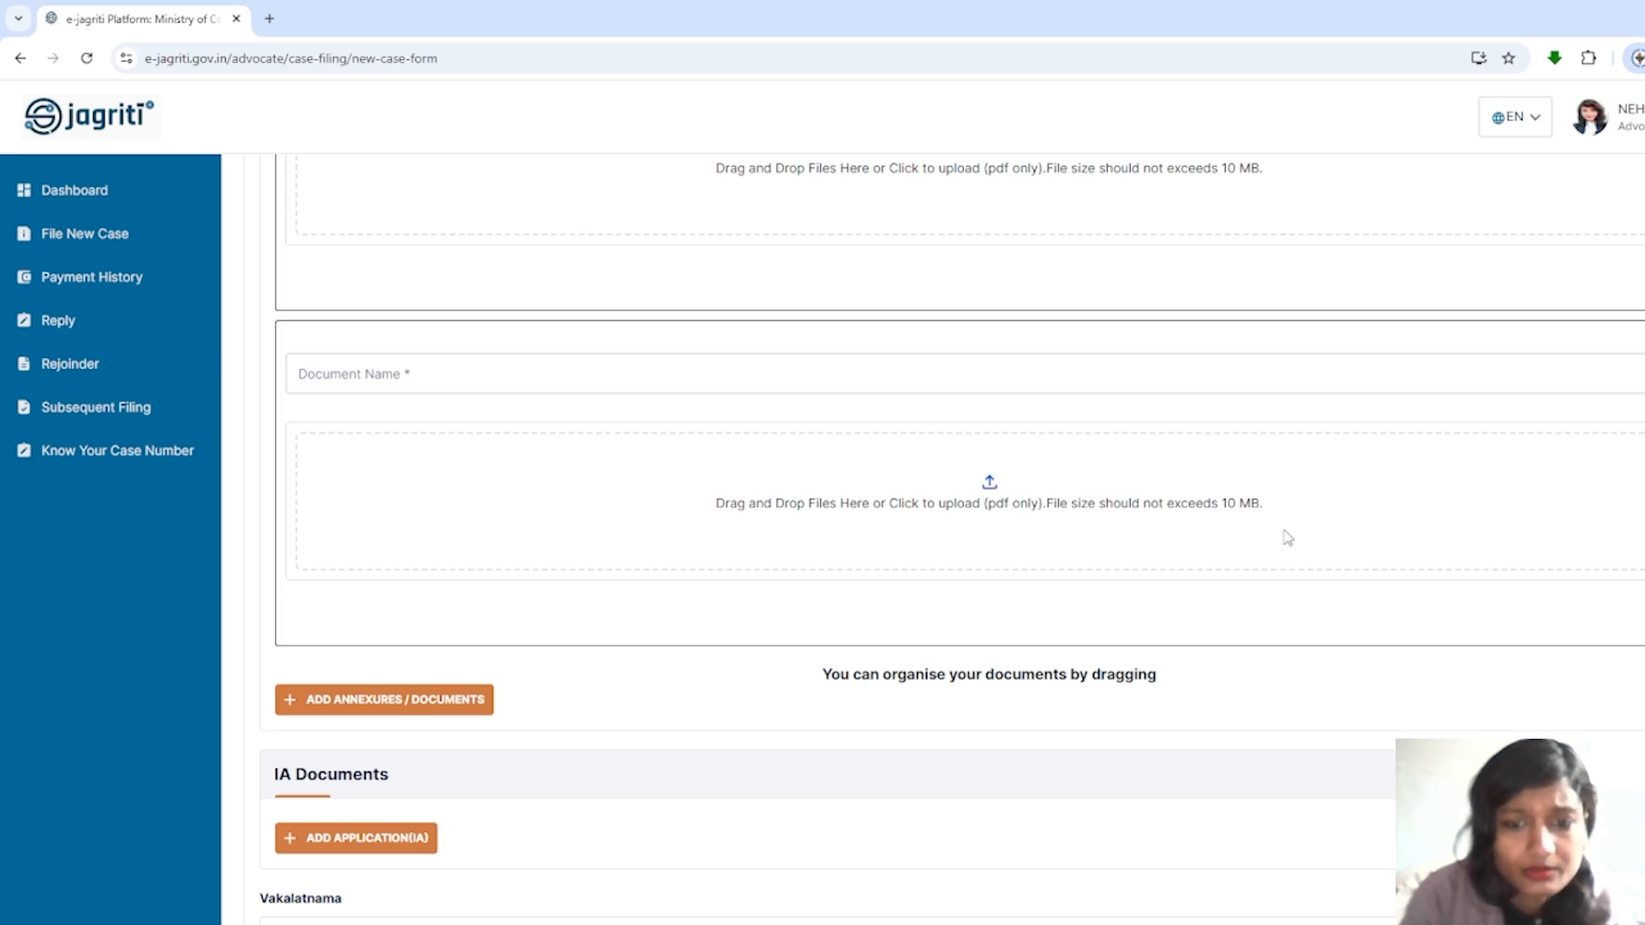
- Attach LALI CONTEMPT.pdf from Downloads to the second annexure, then add another annexure and an IA entry
left_click(990, 481)
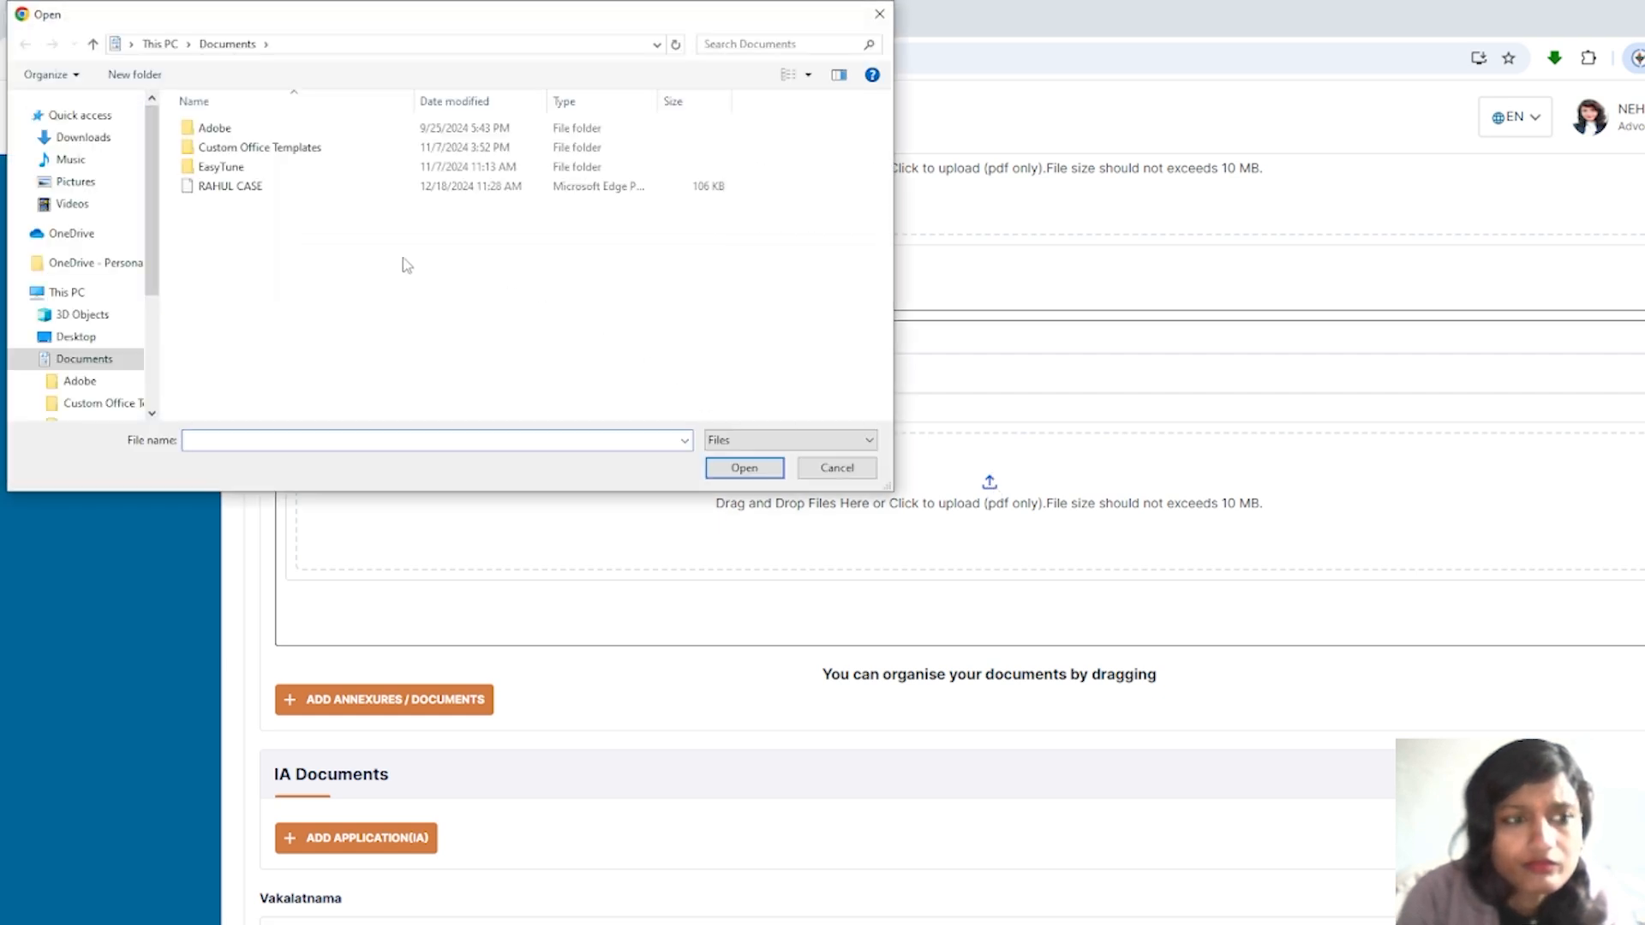
left_click(78, 139)
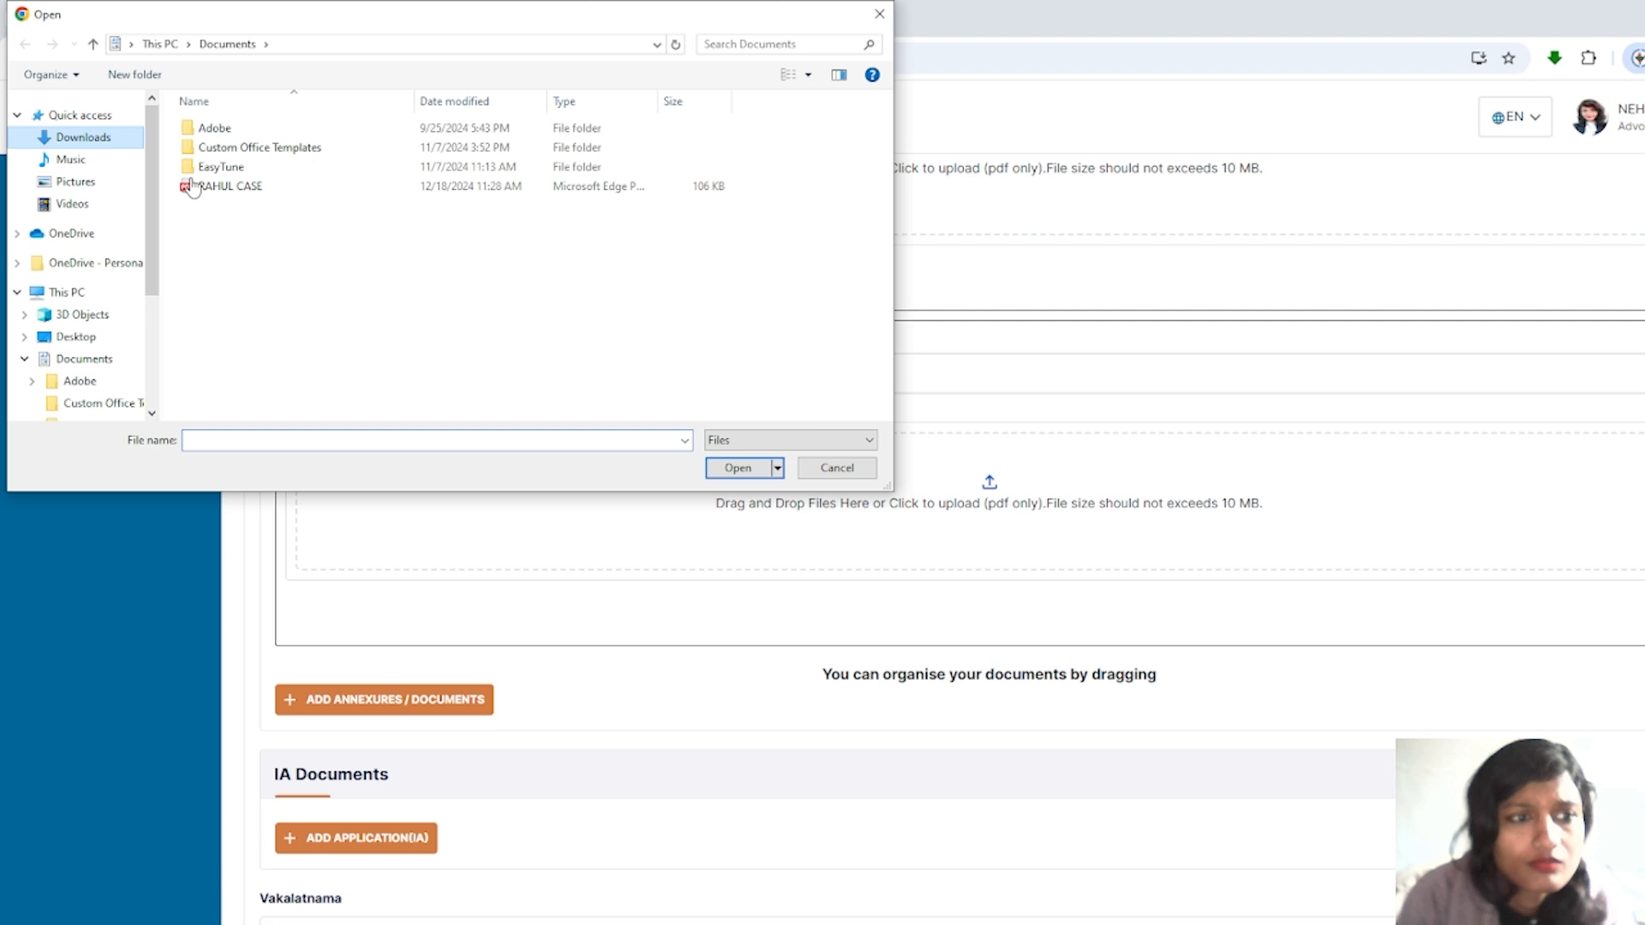
double_click(233, 185)
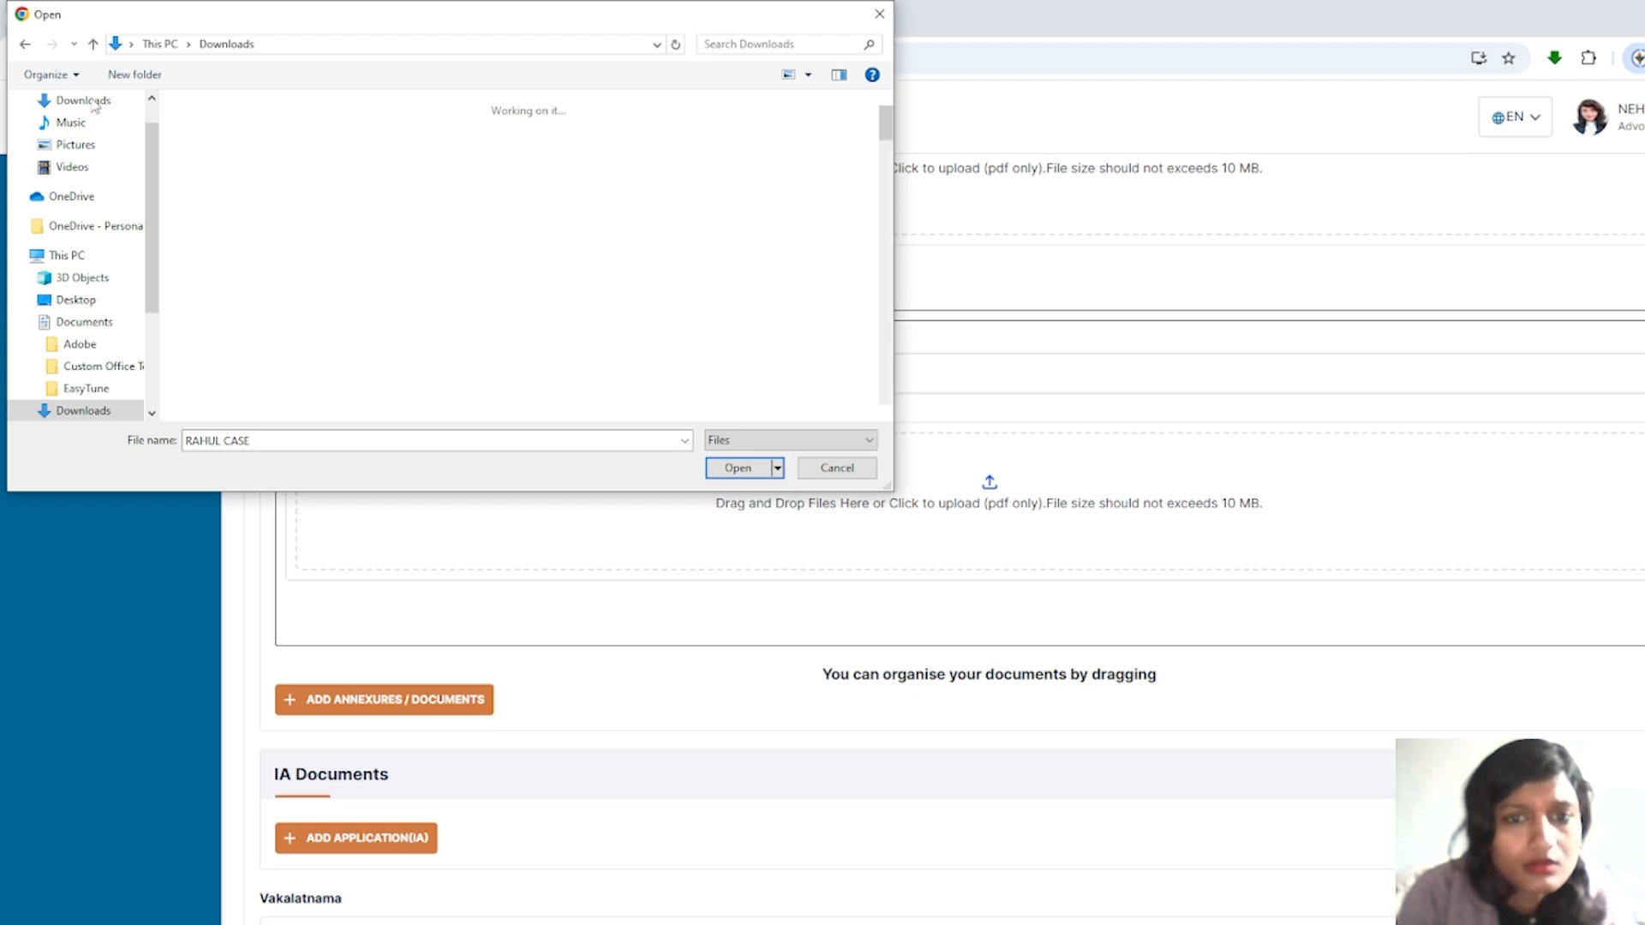
left_click(635, 208)
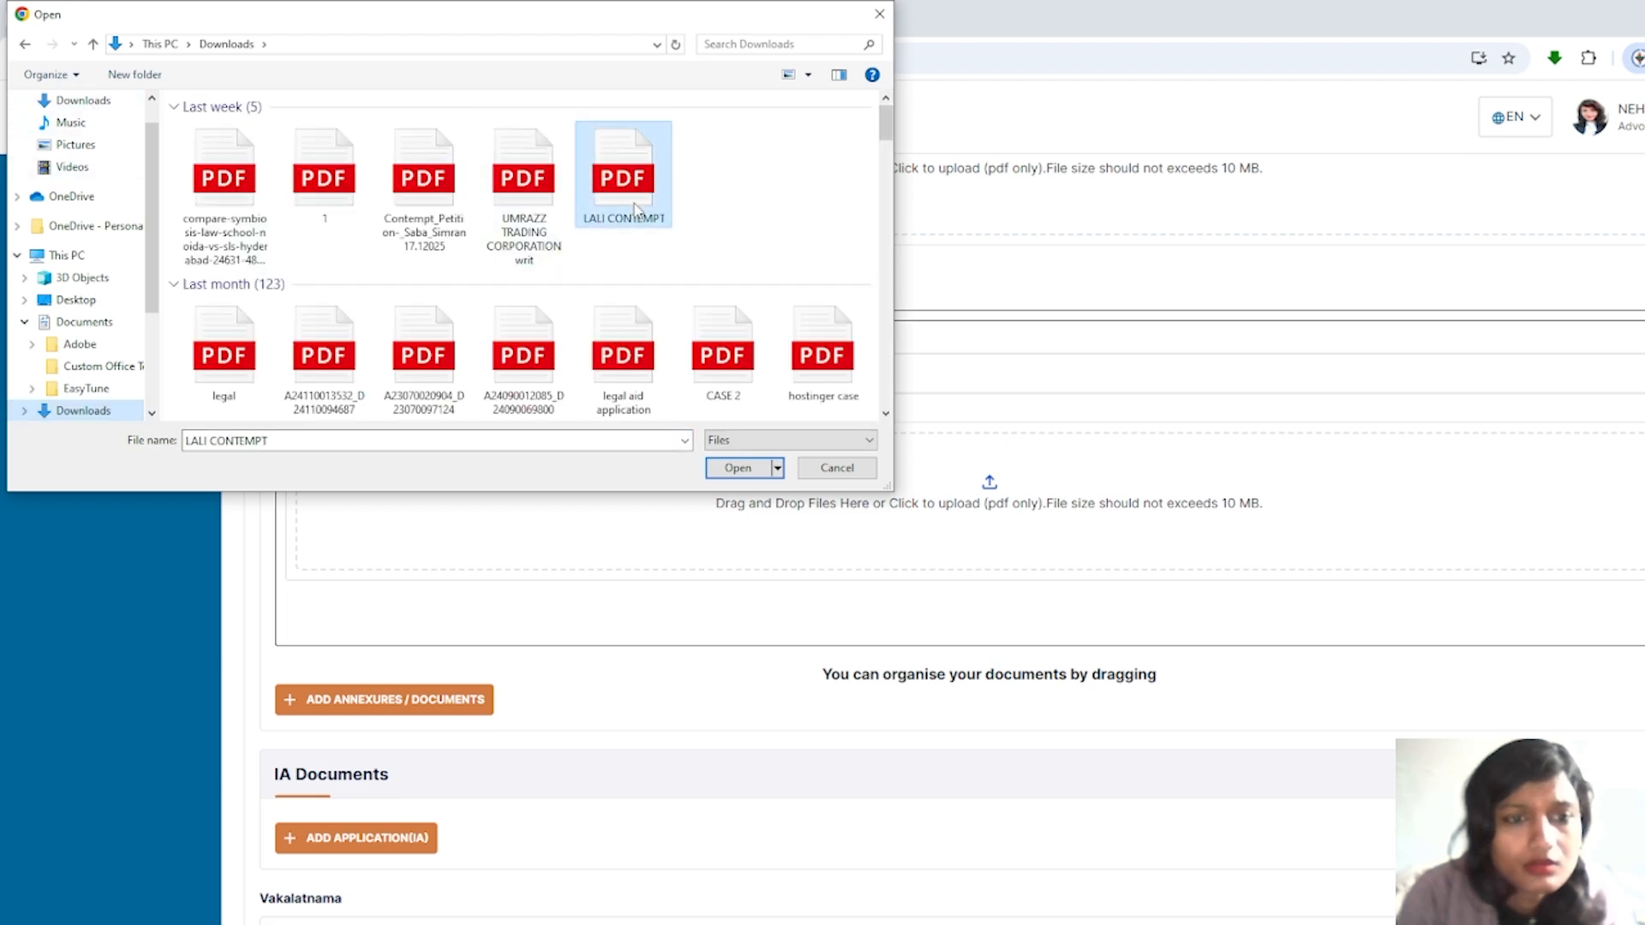
left_click(745, 468)
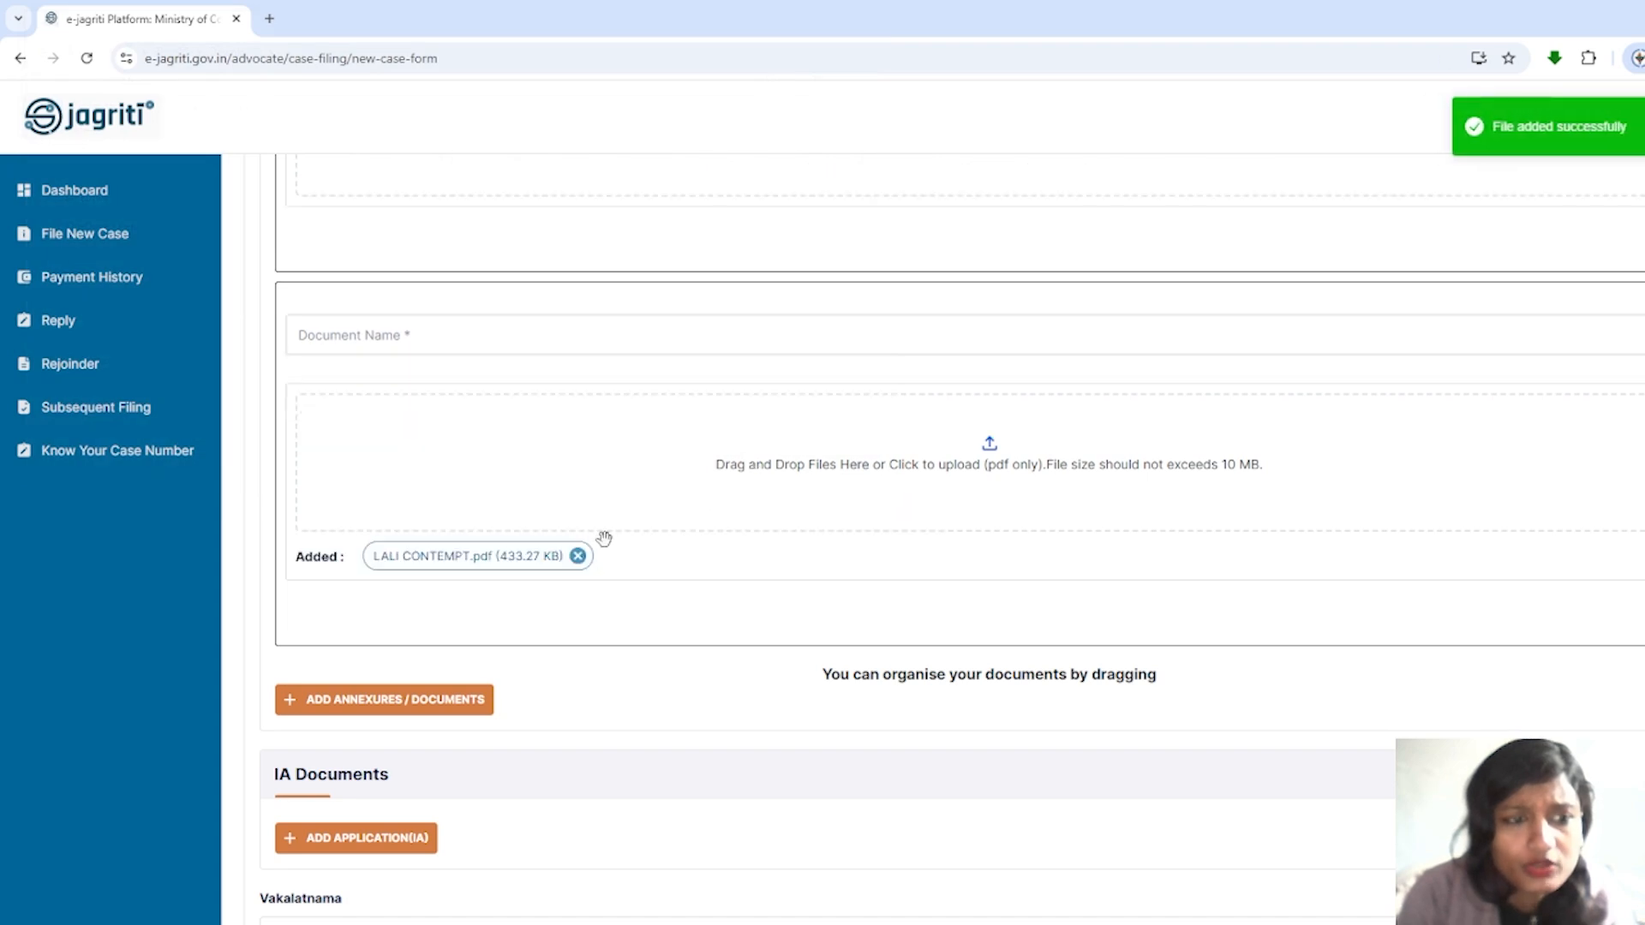
left_click(467, 708)
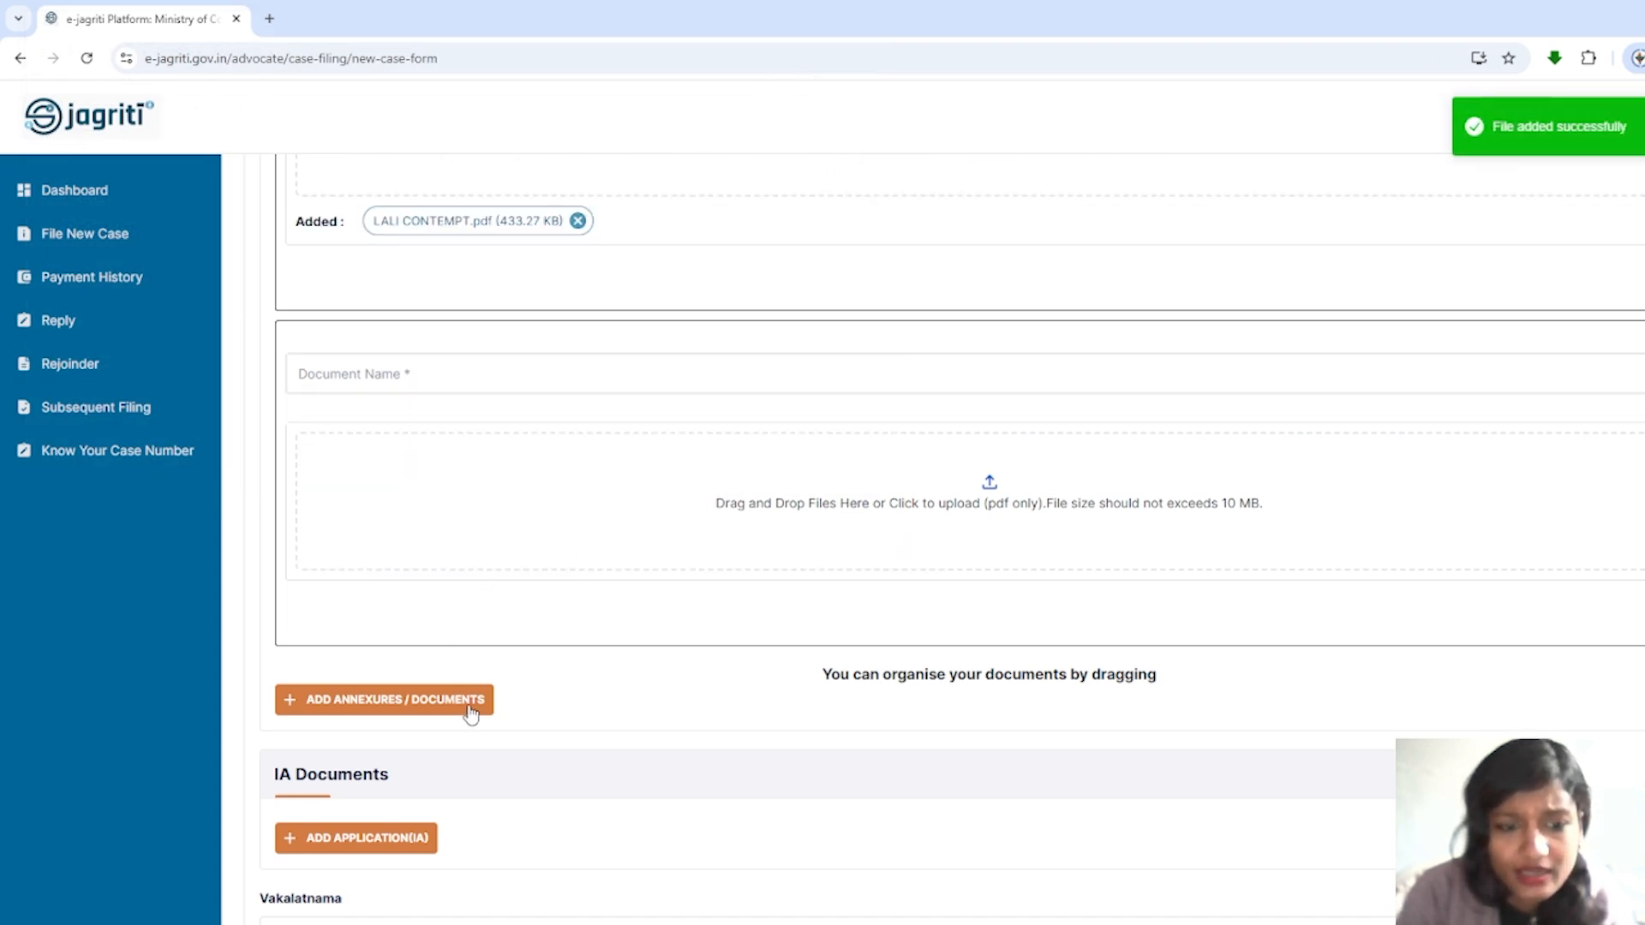
left_click(330, 838)
- Browse the IA Type dropdown's list of available application types for the new IA entry
scroll(651, 638, "down", 5)
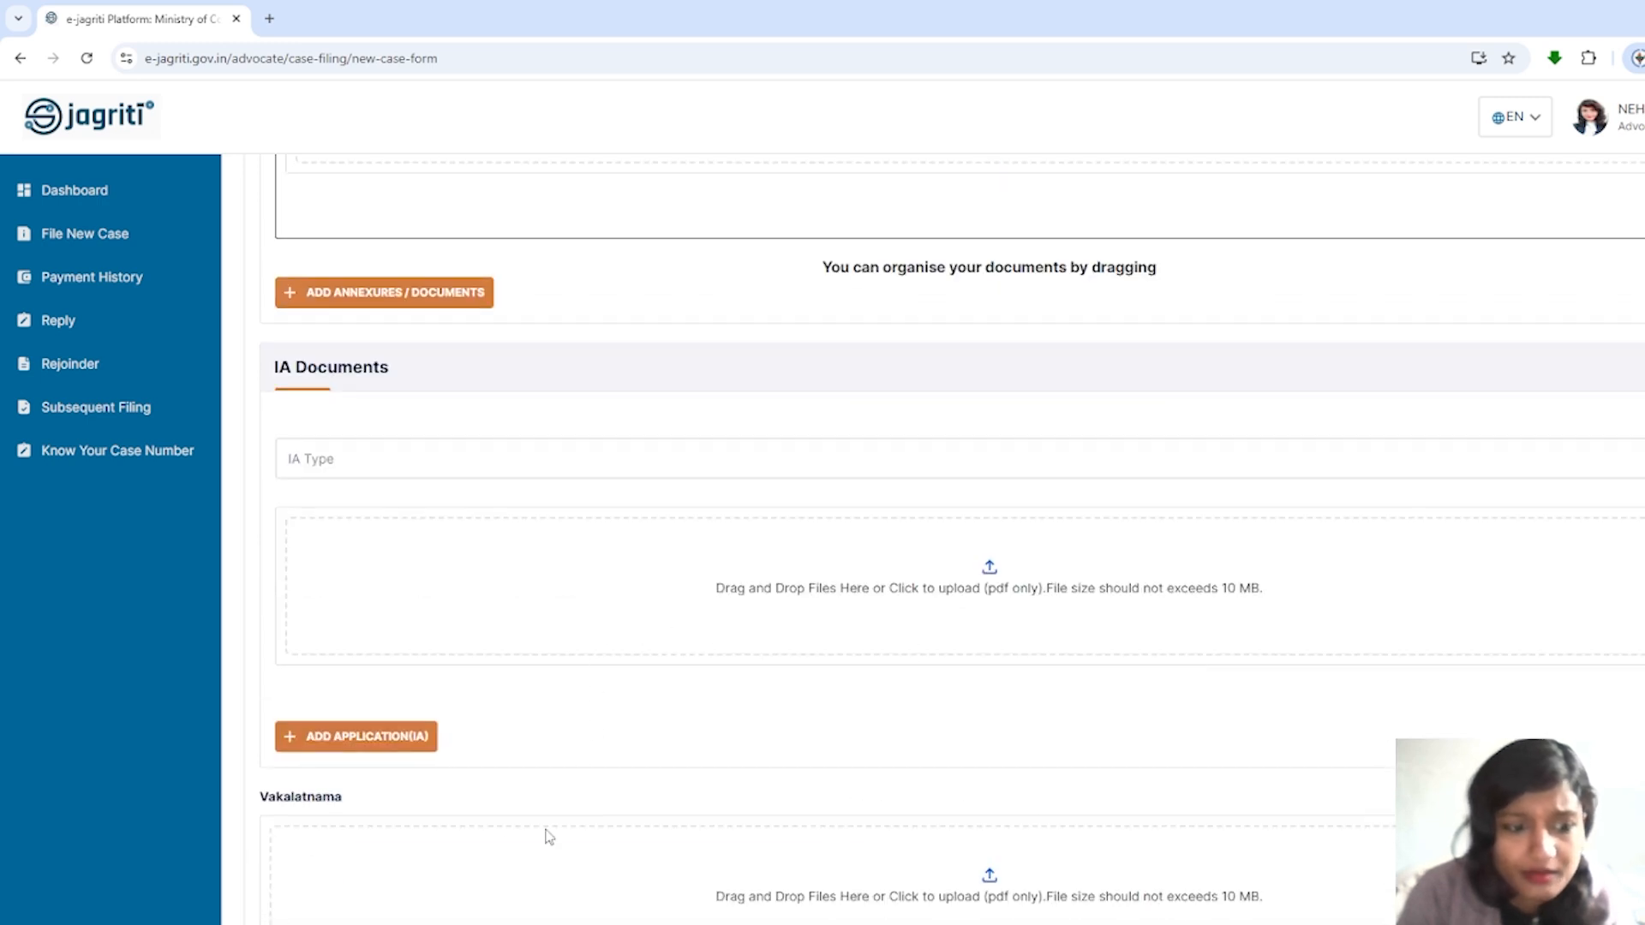
left_click(371, 459)
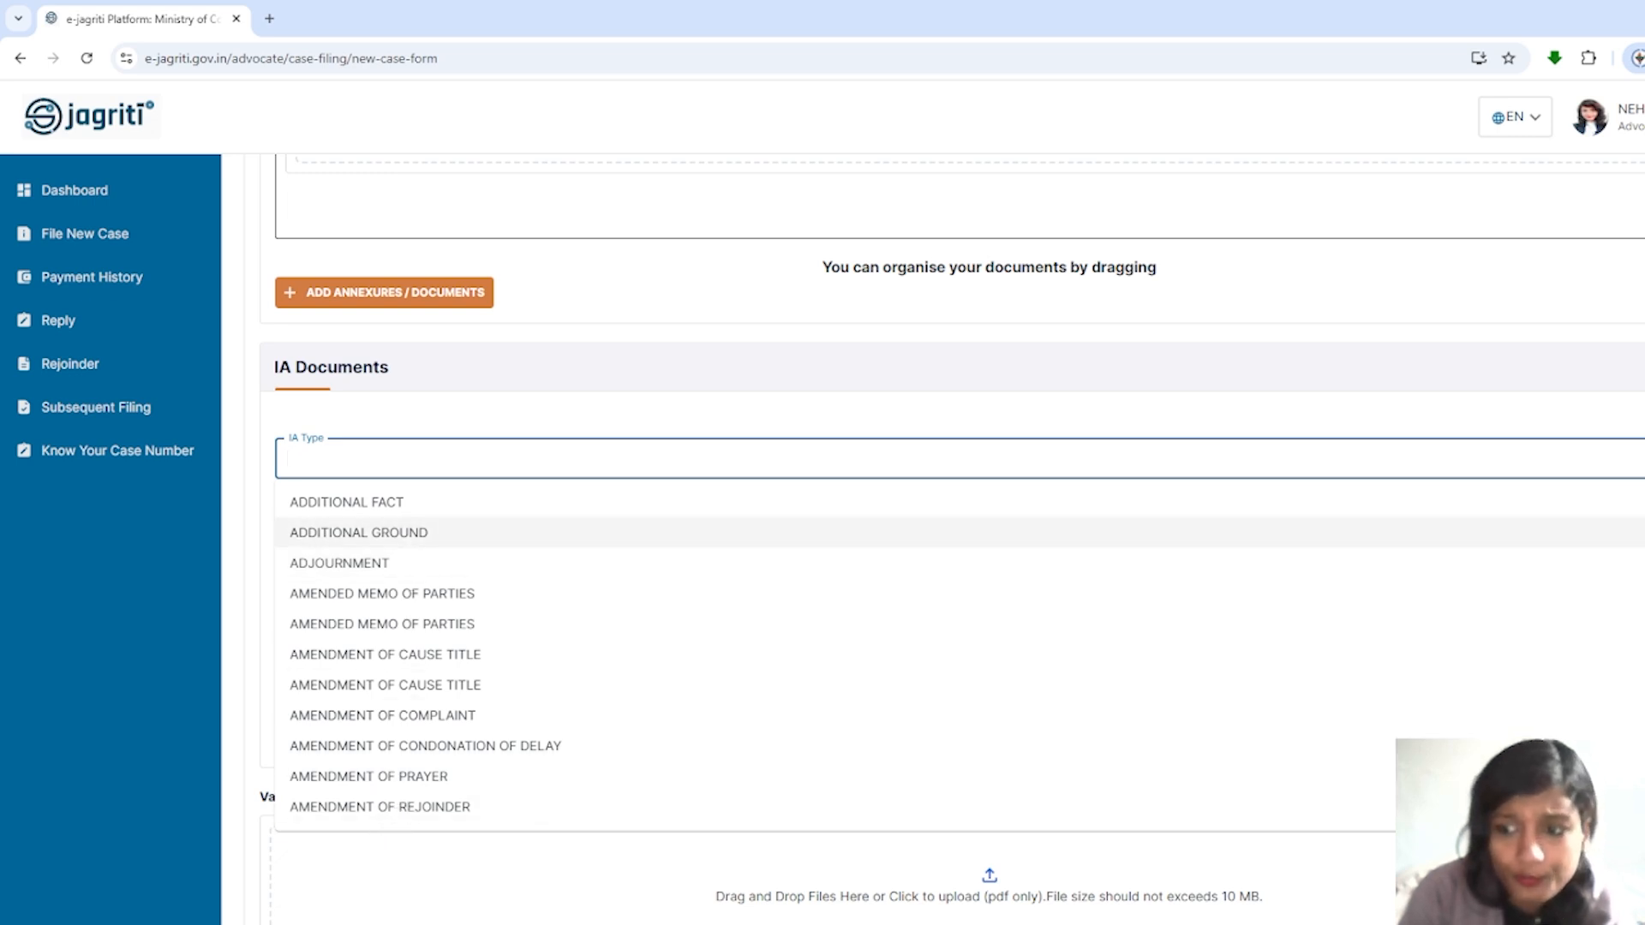
scroll(368, 532, "down", 20)
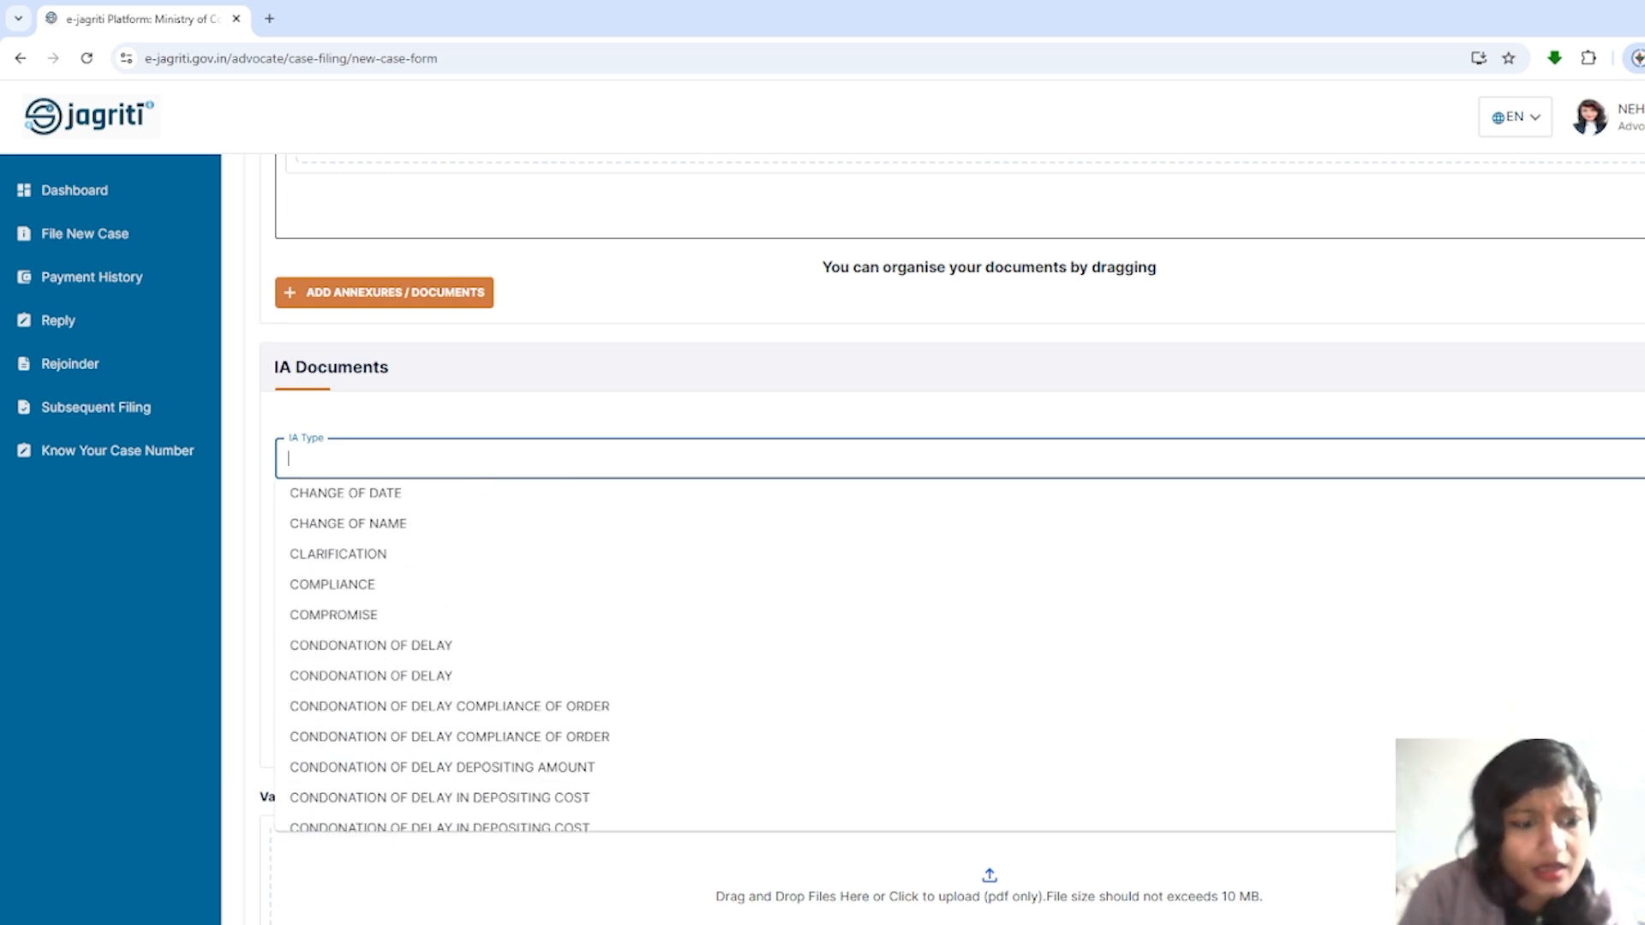
scroll(488, 656, "up", 5)
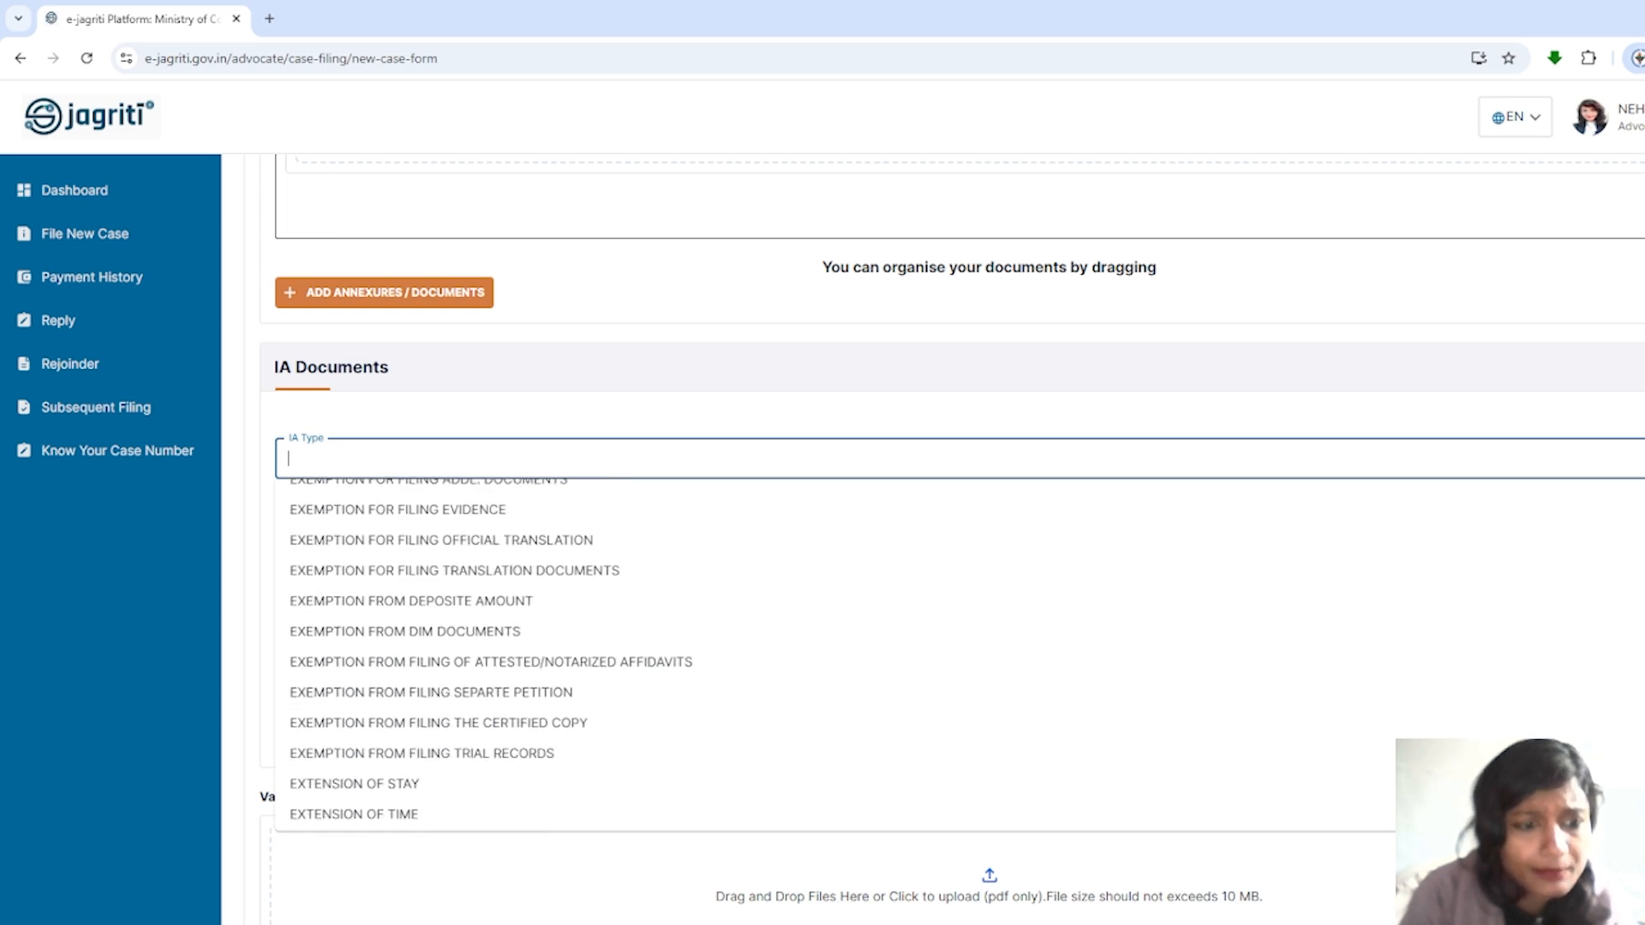
scroll(488, 655, "down", 18)
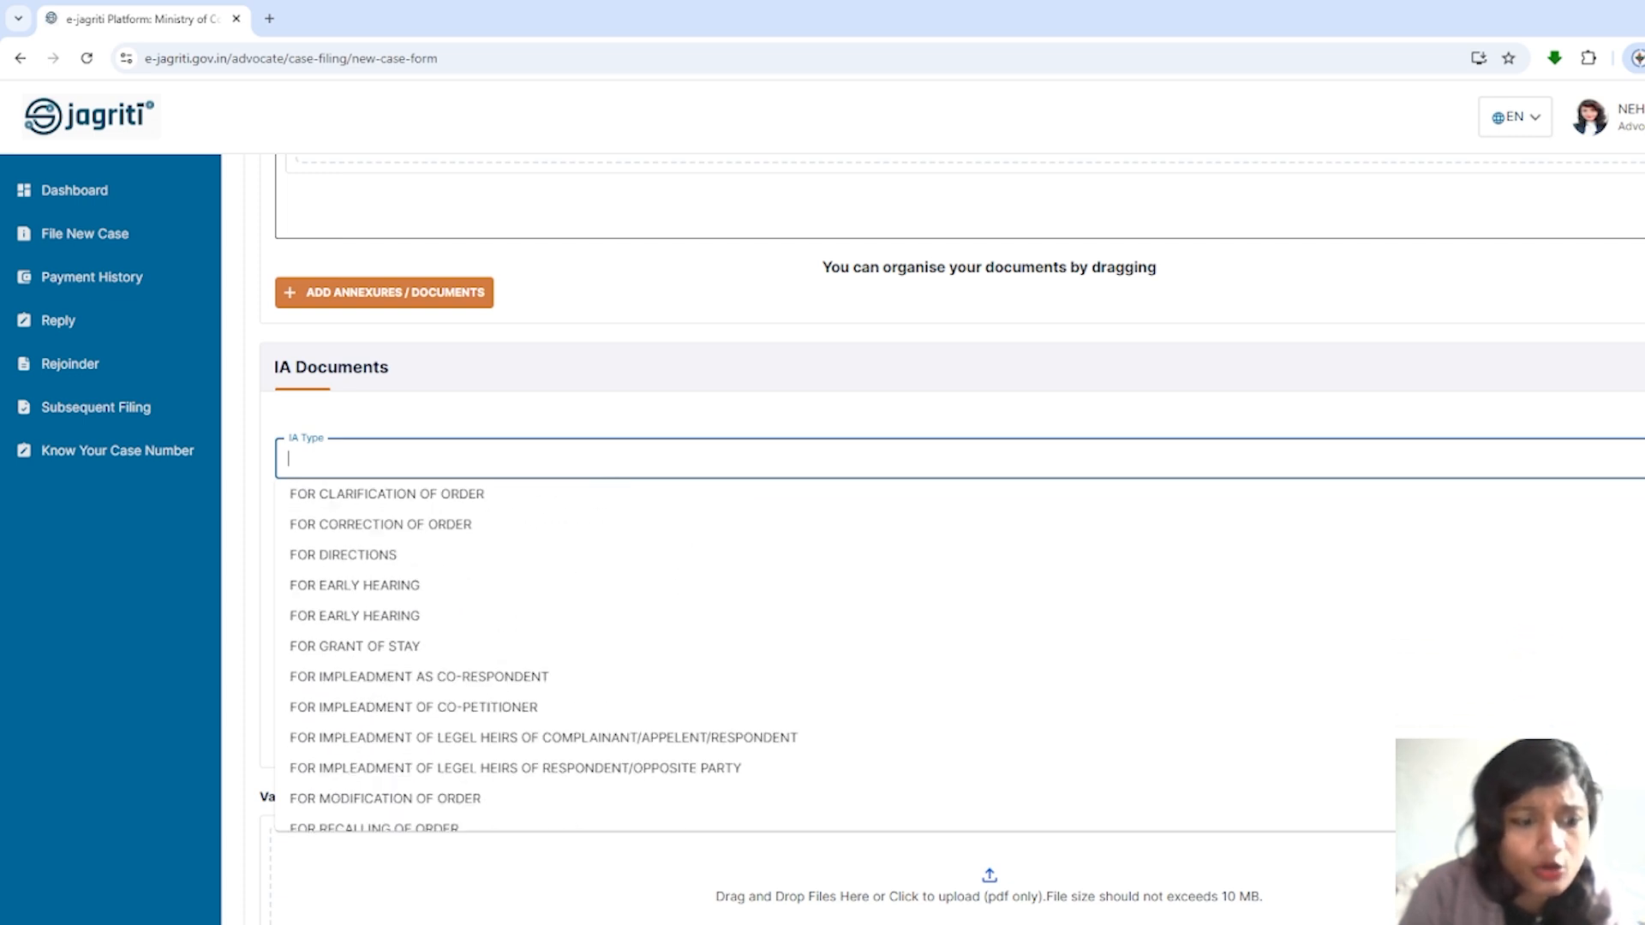
scroll(488, 655, "down", 15)
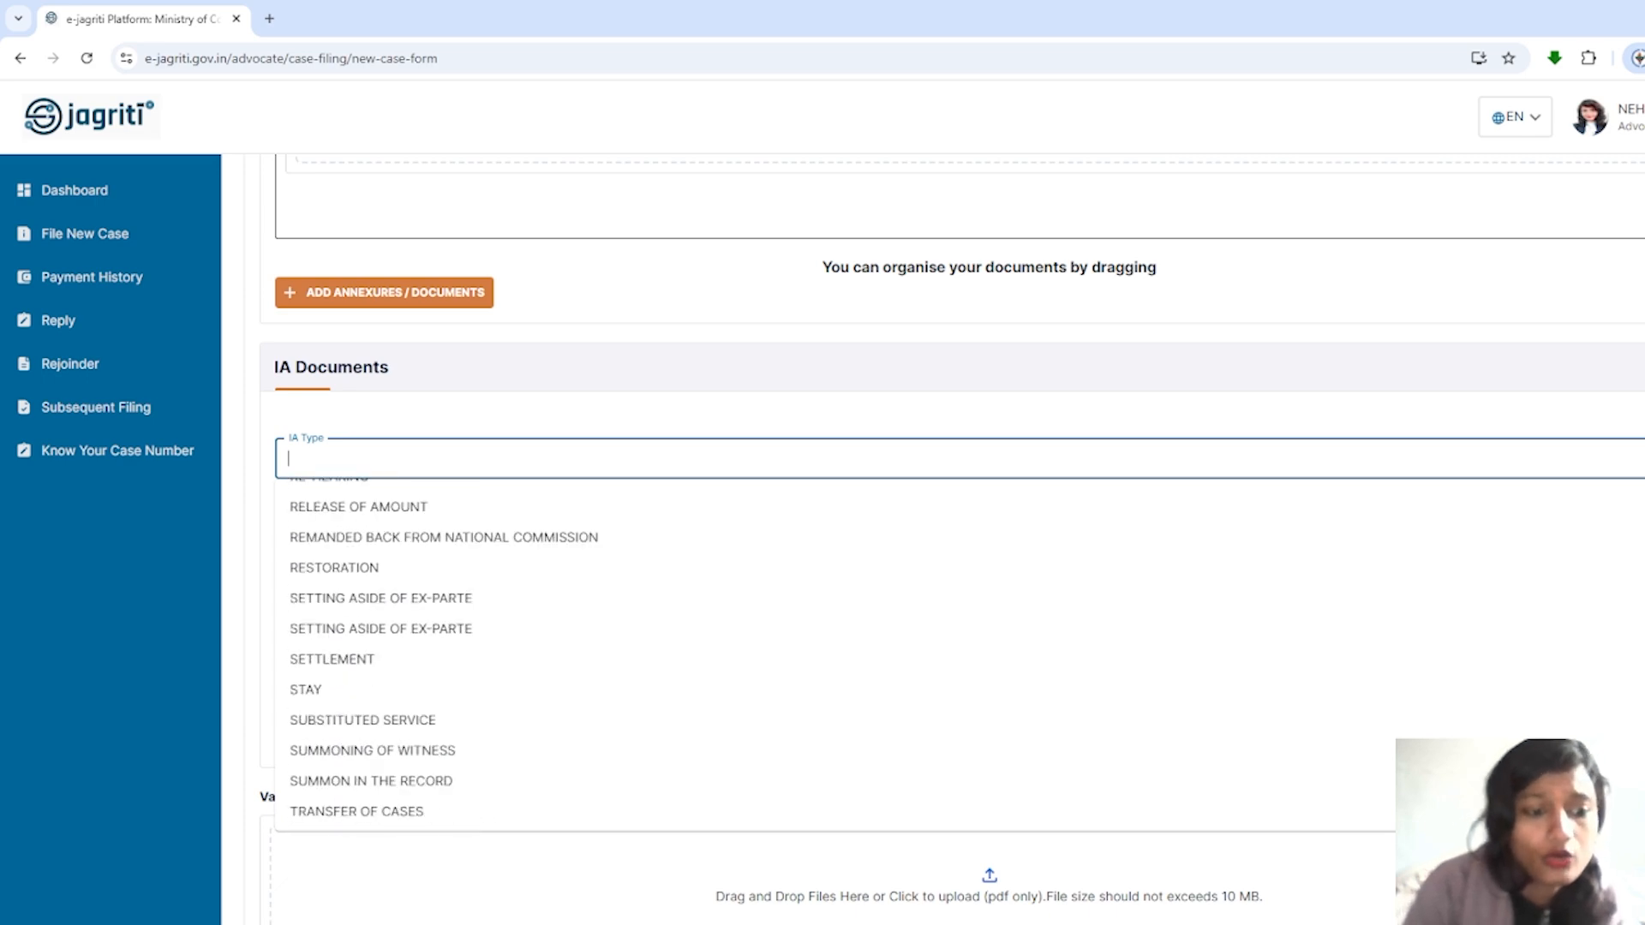
scroll(488, 655, "up", 20)
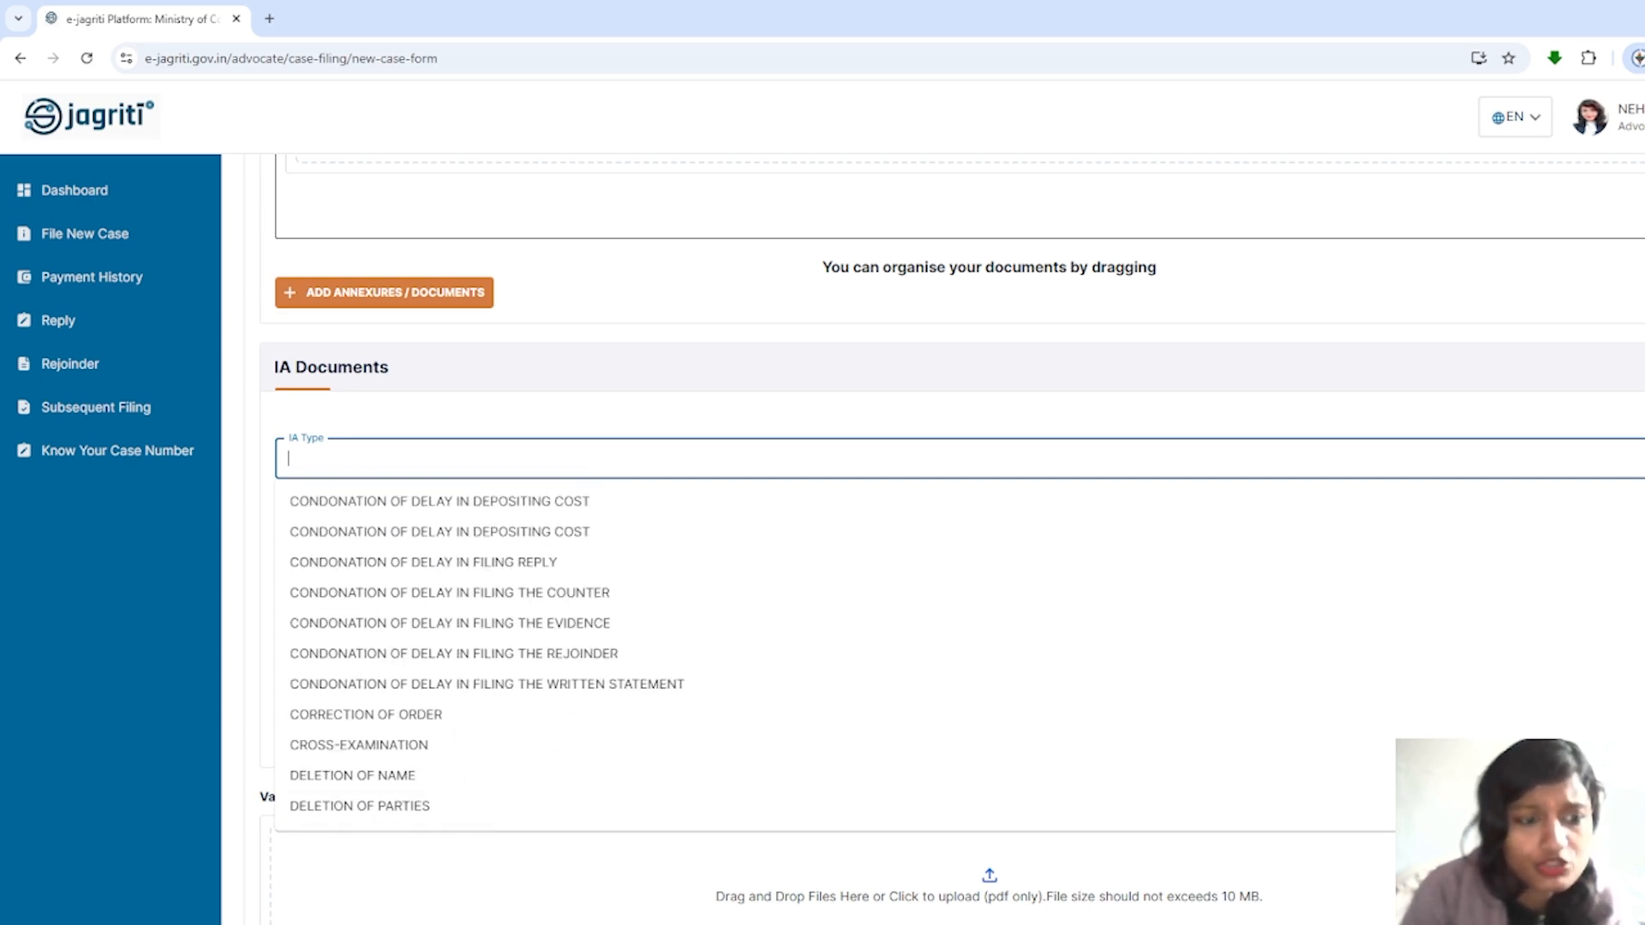
scroll(488, 655, "up", 15)
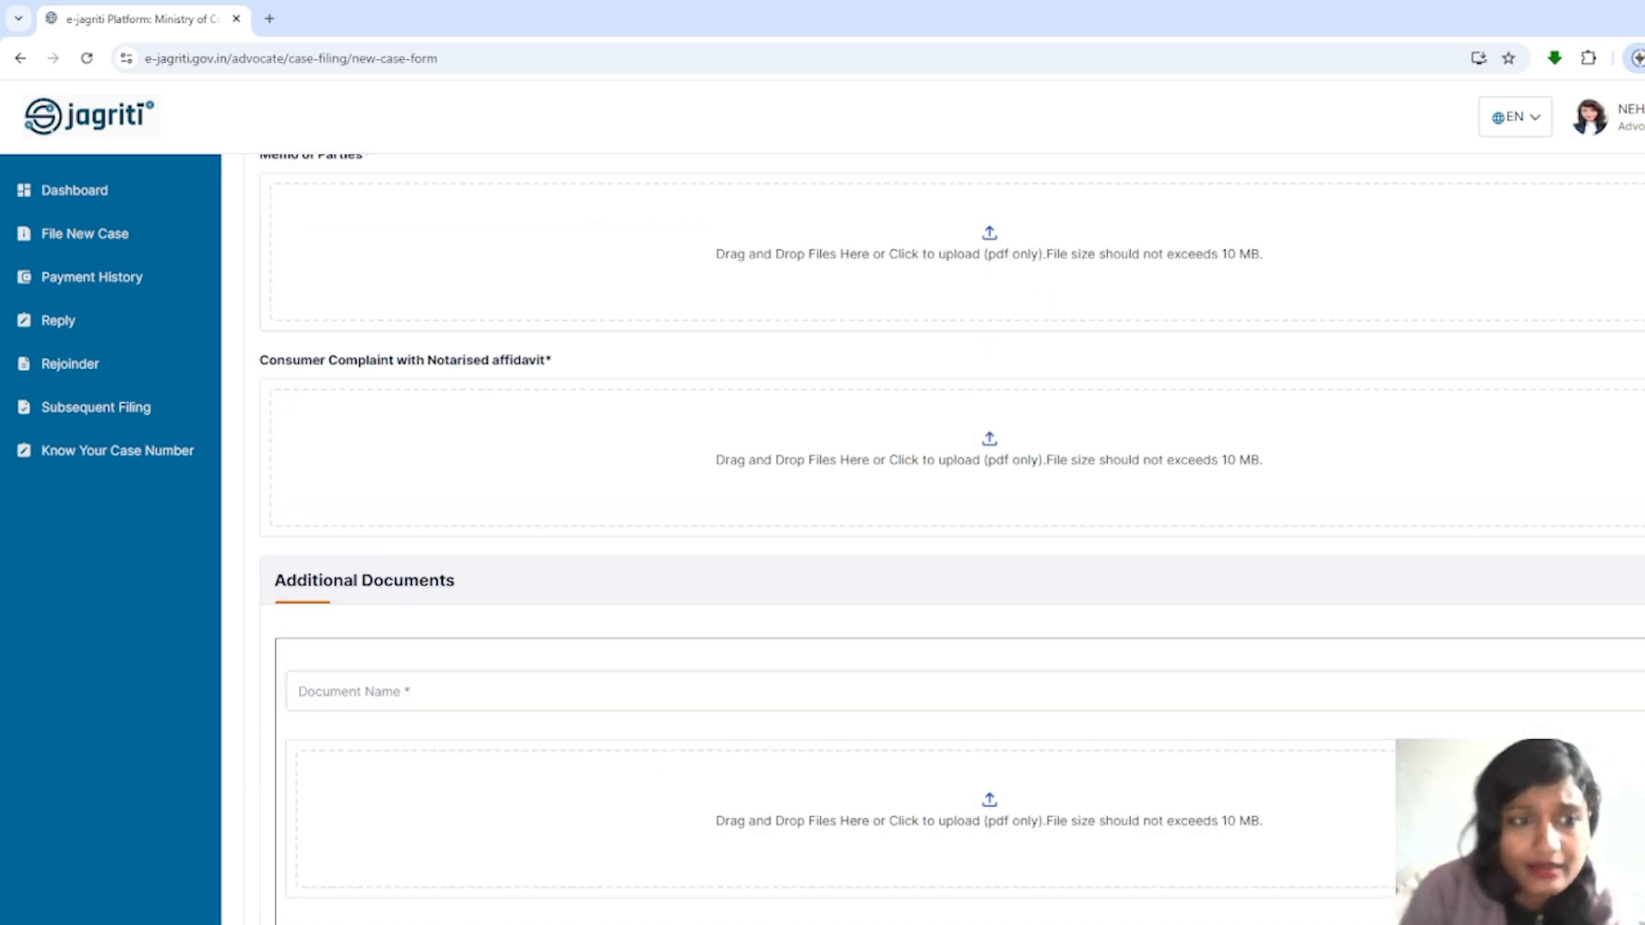
scroll(528, 370, "up", 4)
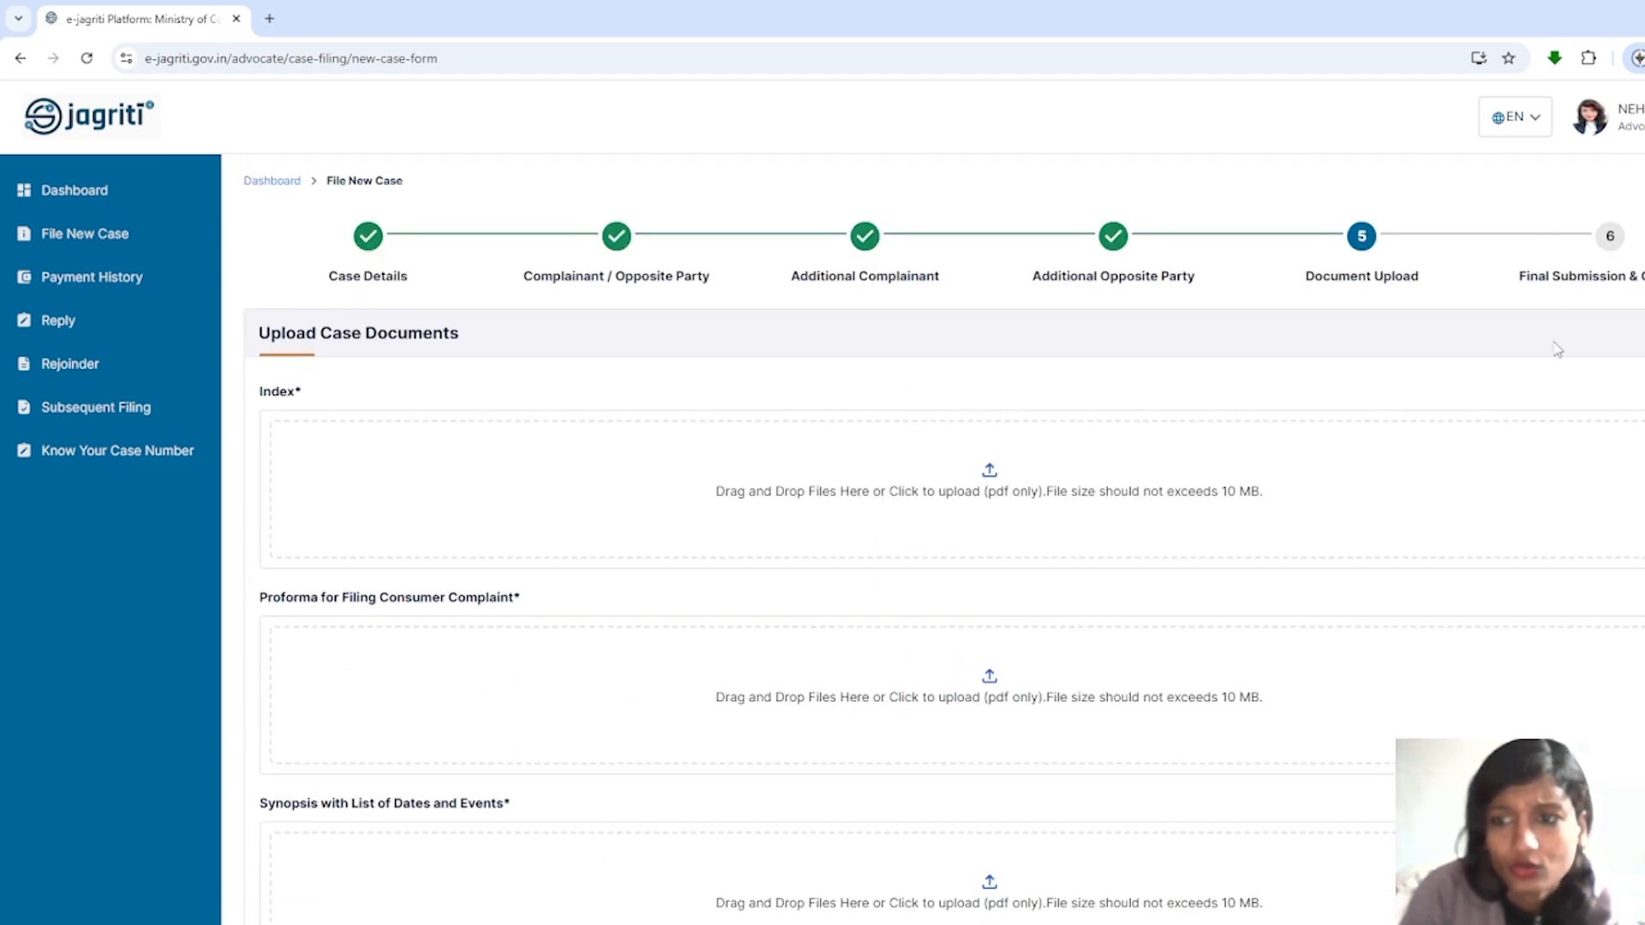
scroll(1609, 298, "down", 18)
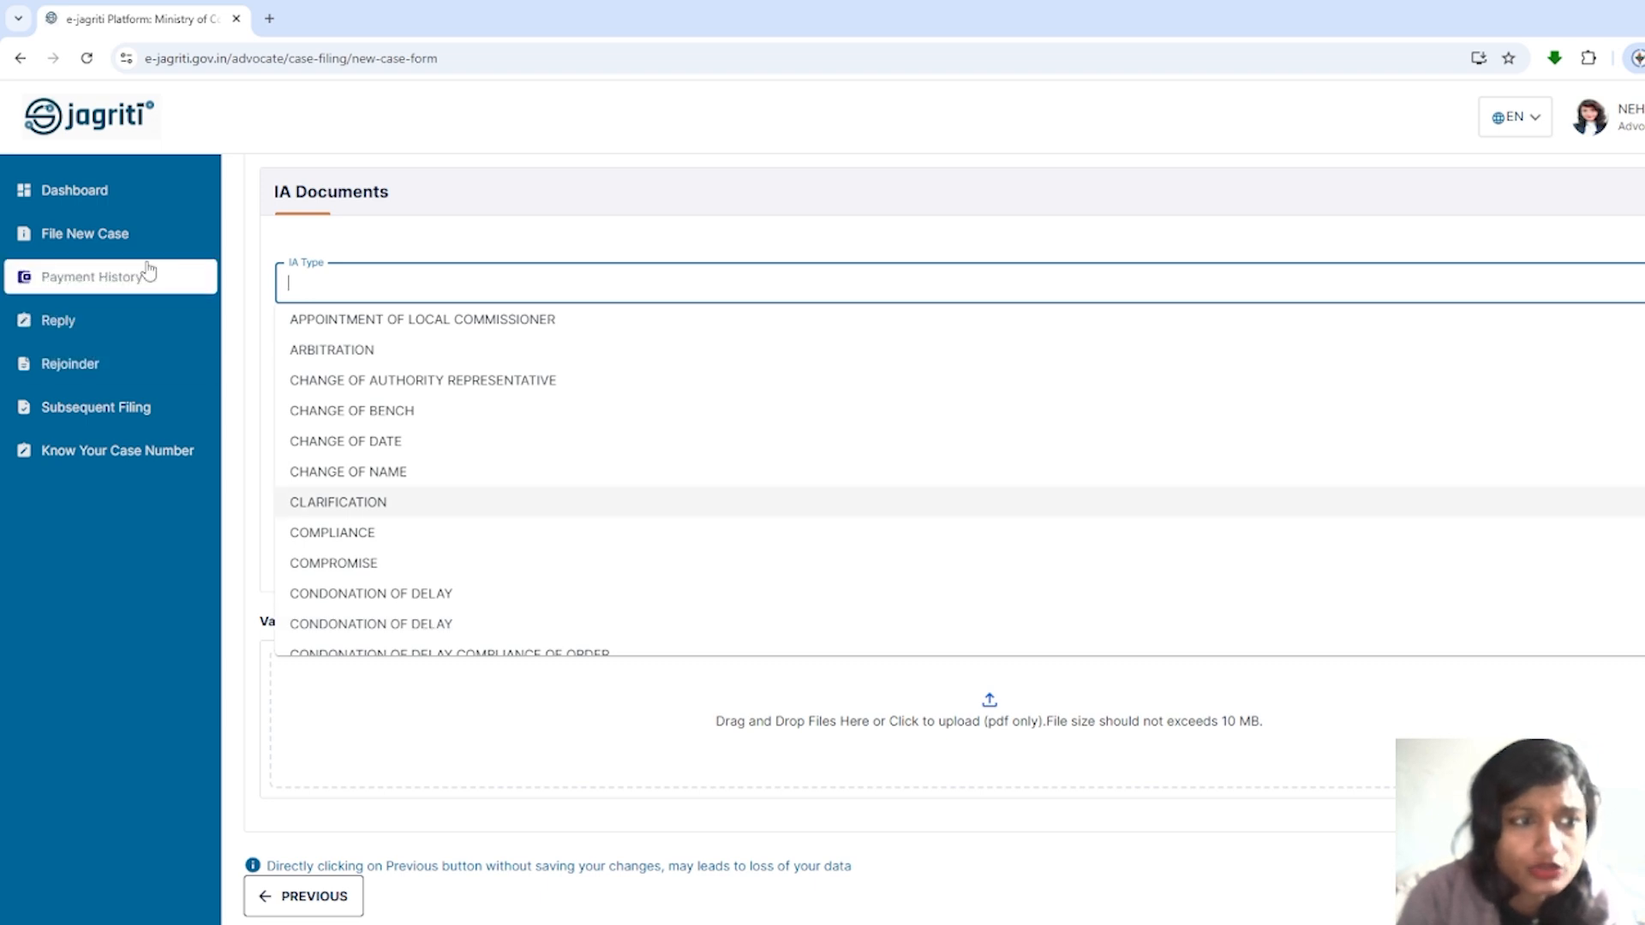
- Start a fresh First Appeal filing and set the commission name to DCDRC
left_click(90, 234)
left_click(927, 301)
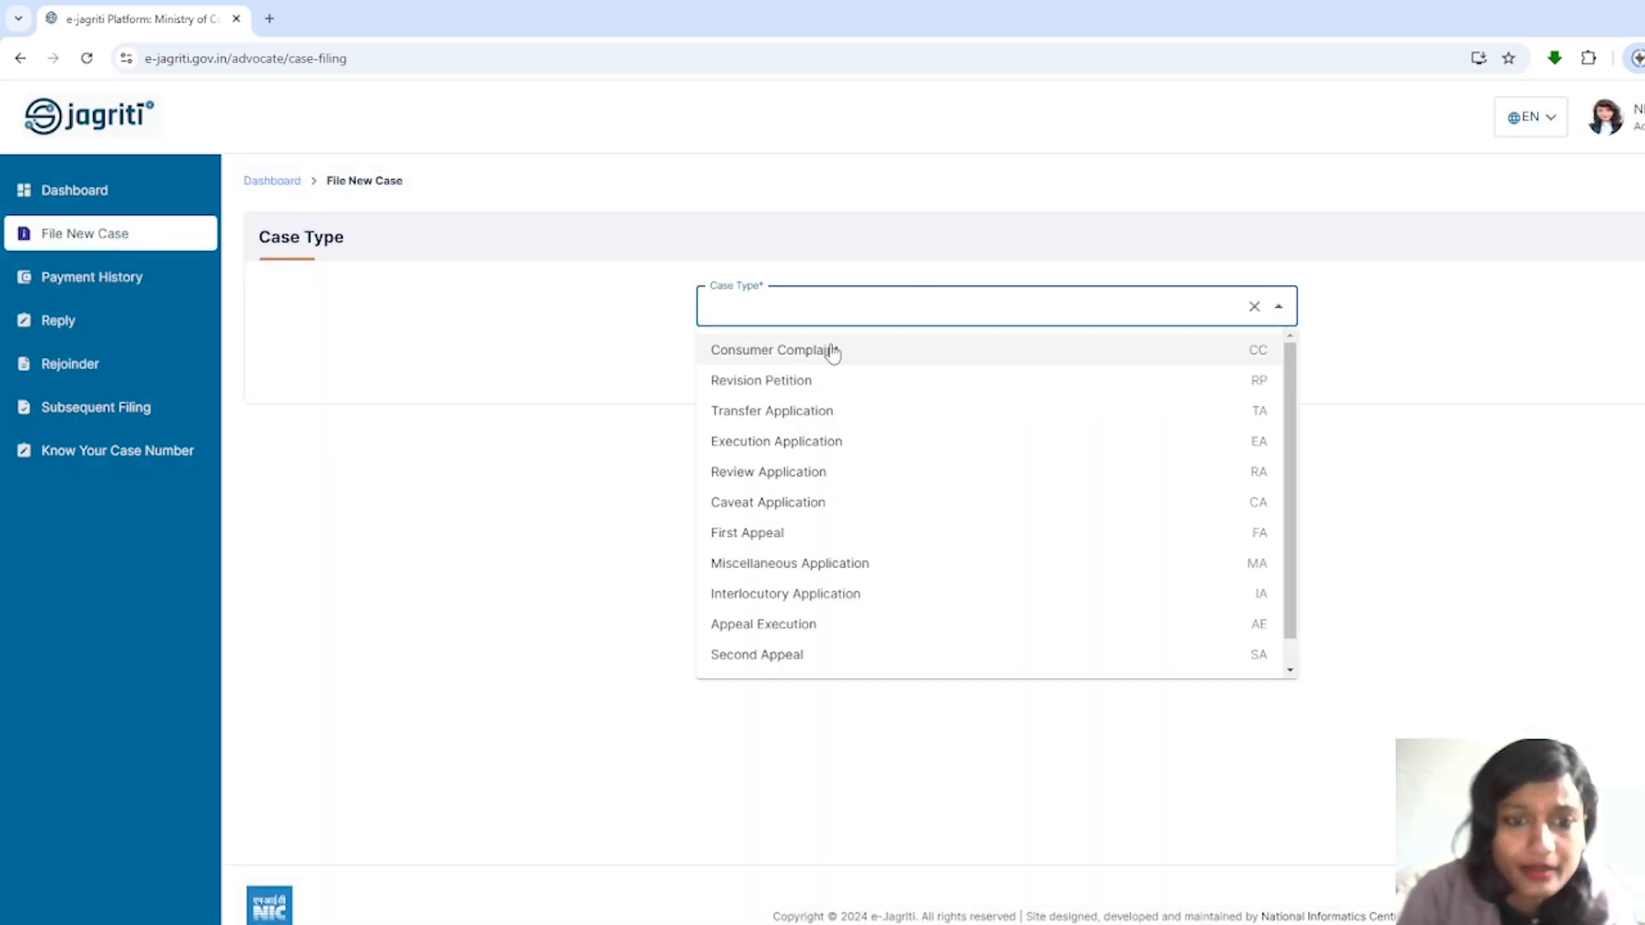
left_click(765, 533)
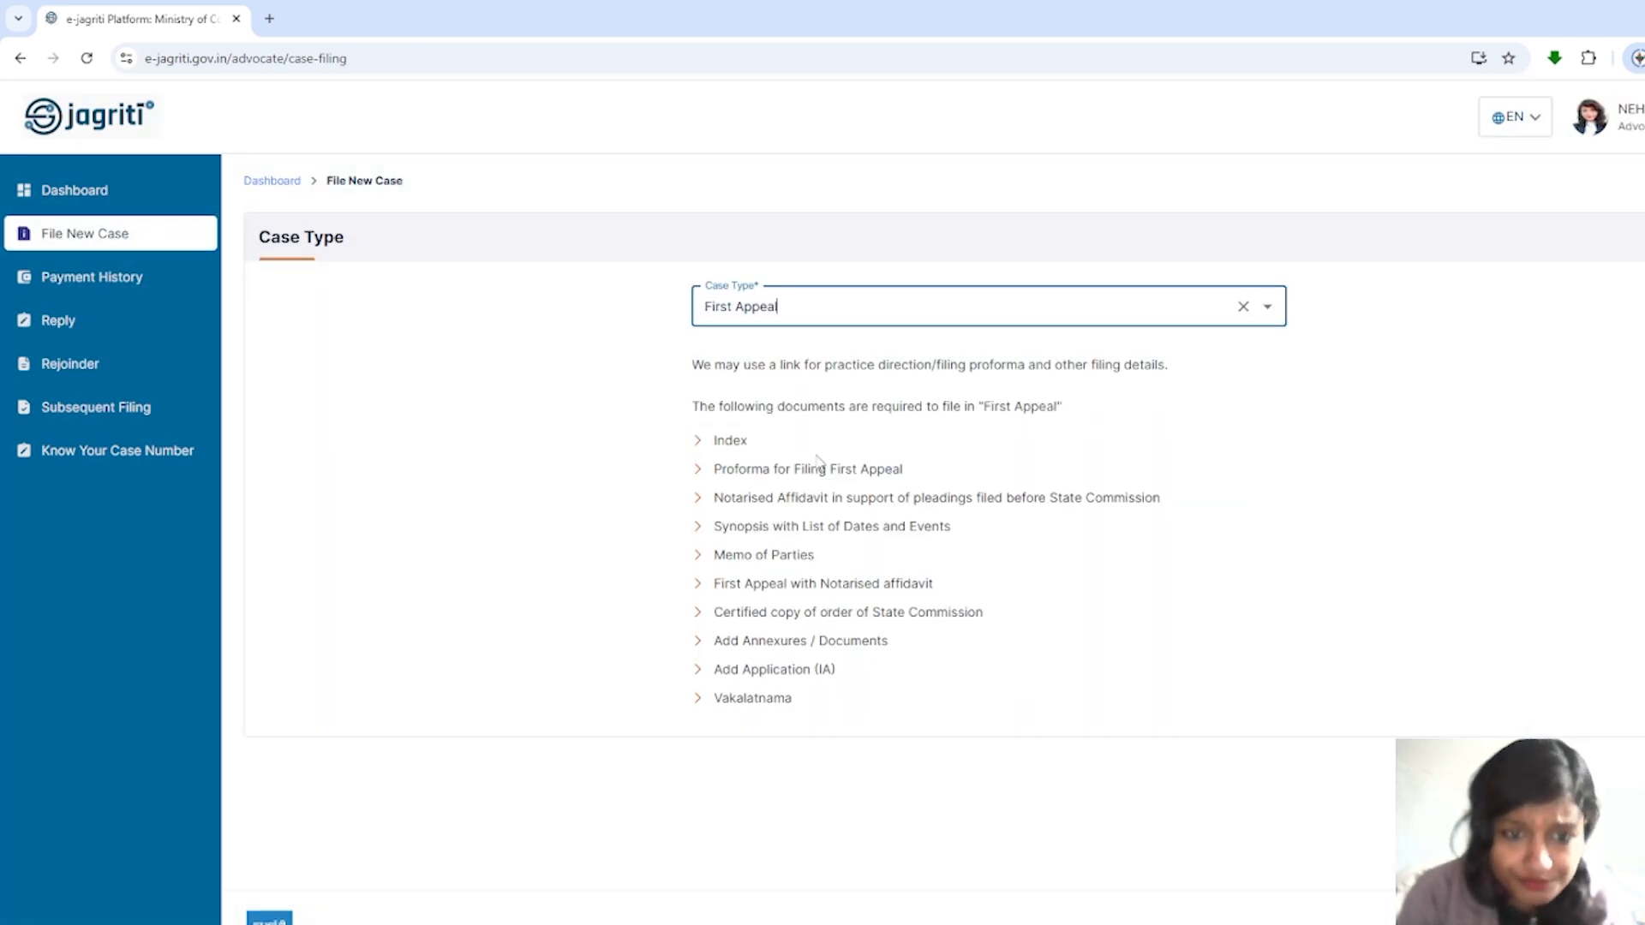
left_click(1628, 775)
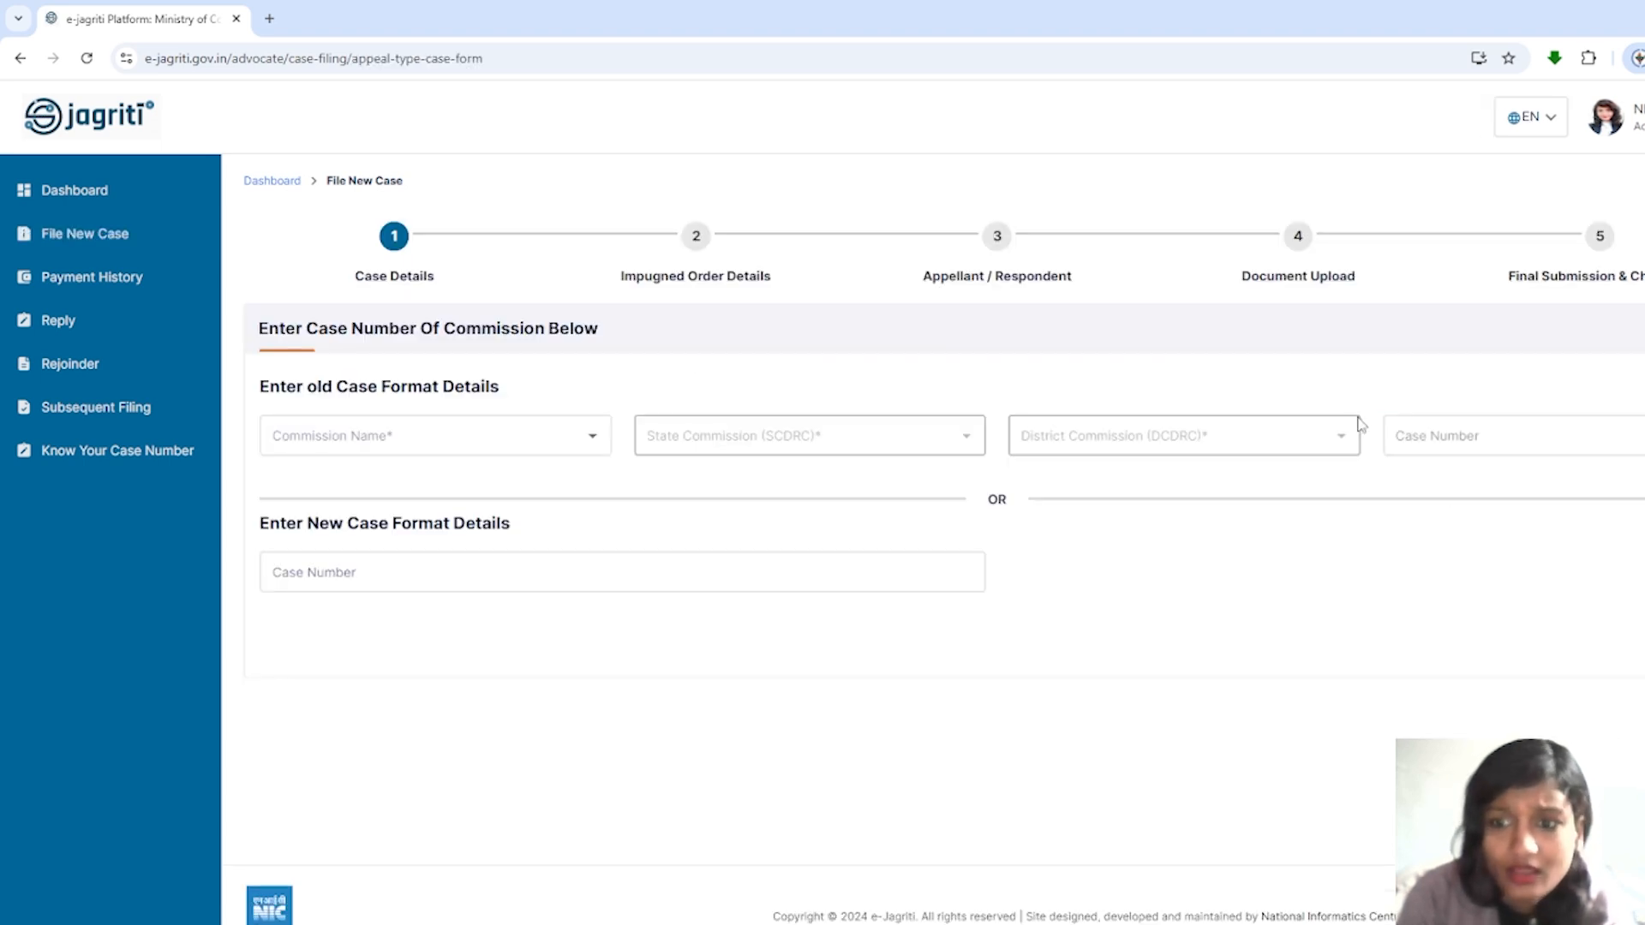
left_click(466, 433)
left_click(374, 538)
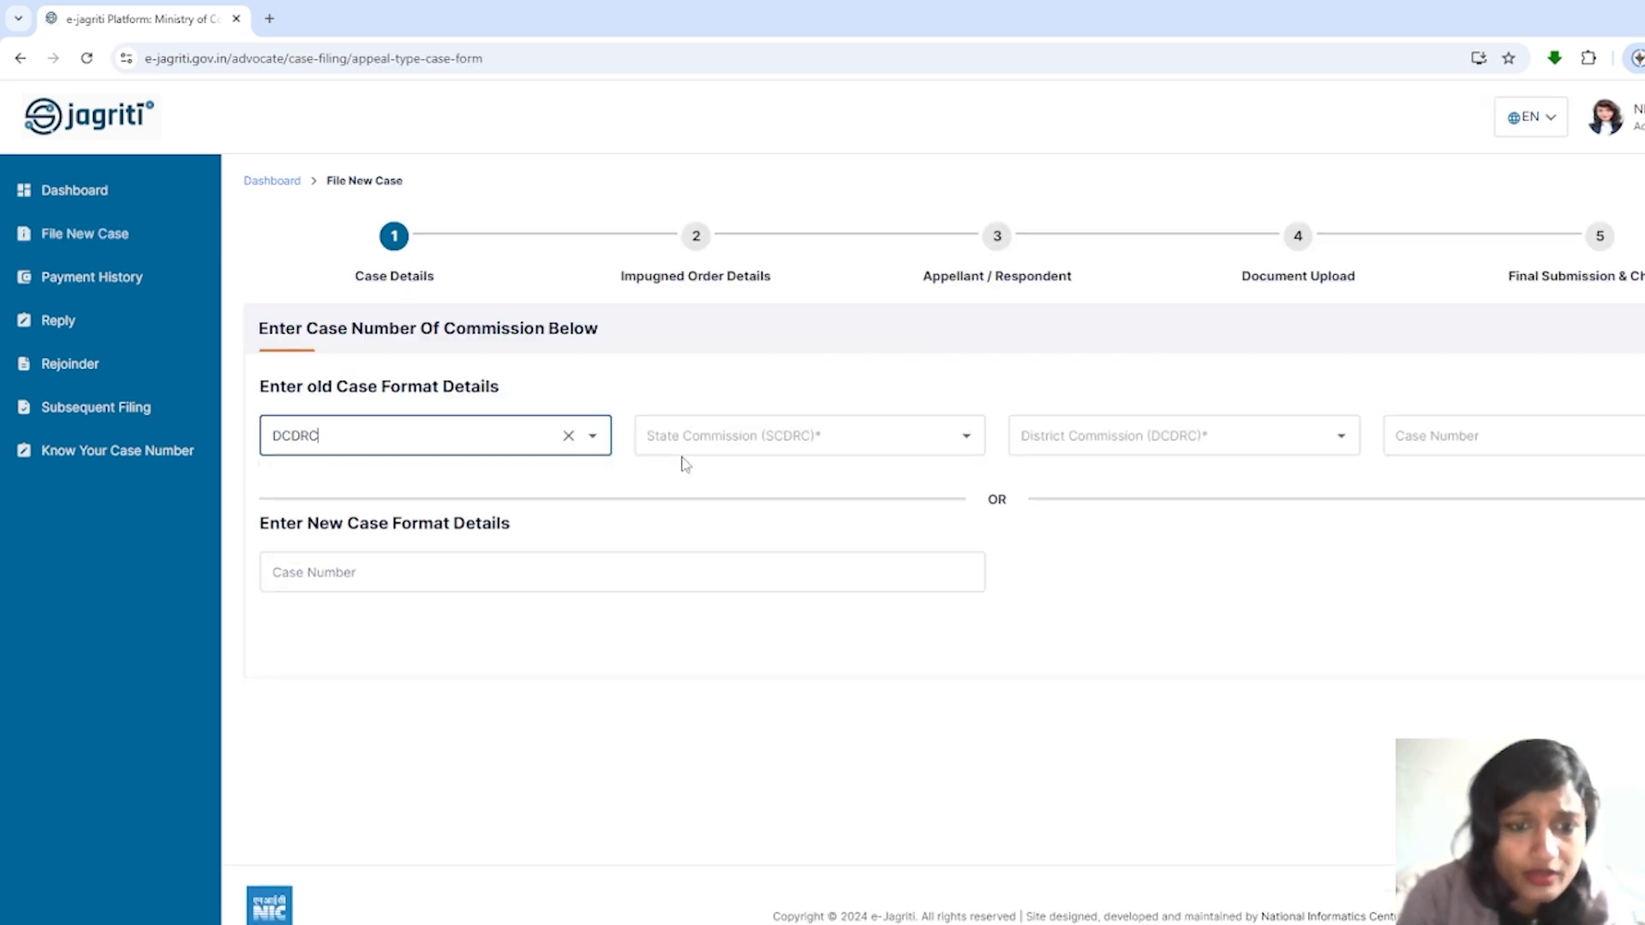
left_click(685, 438)
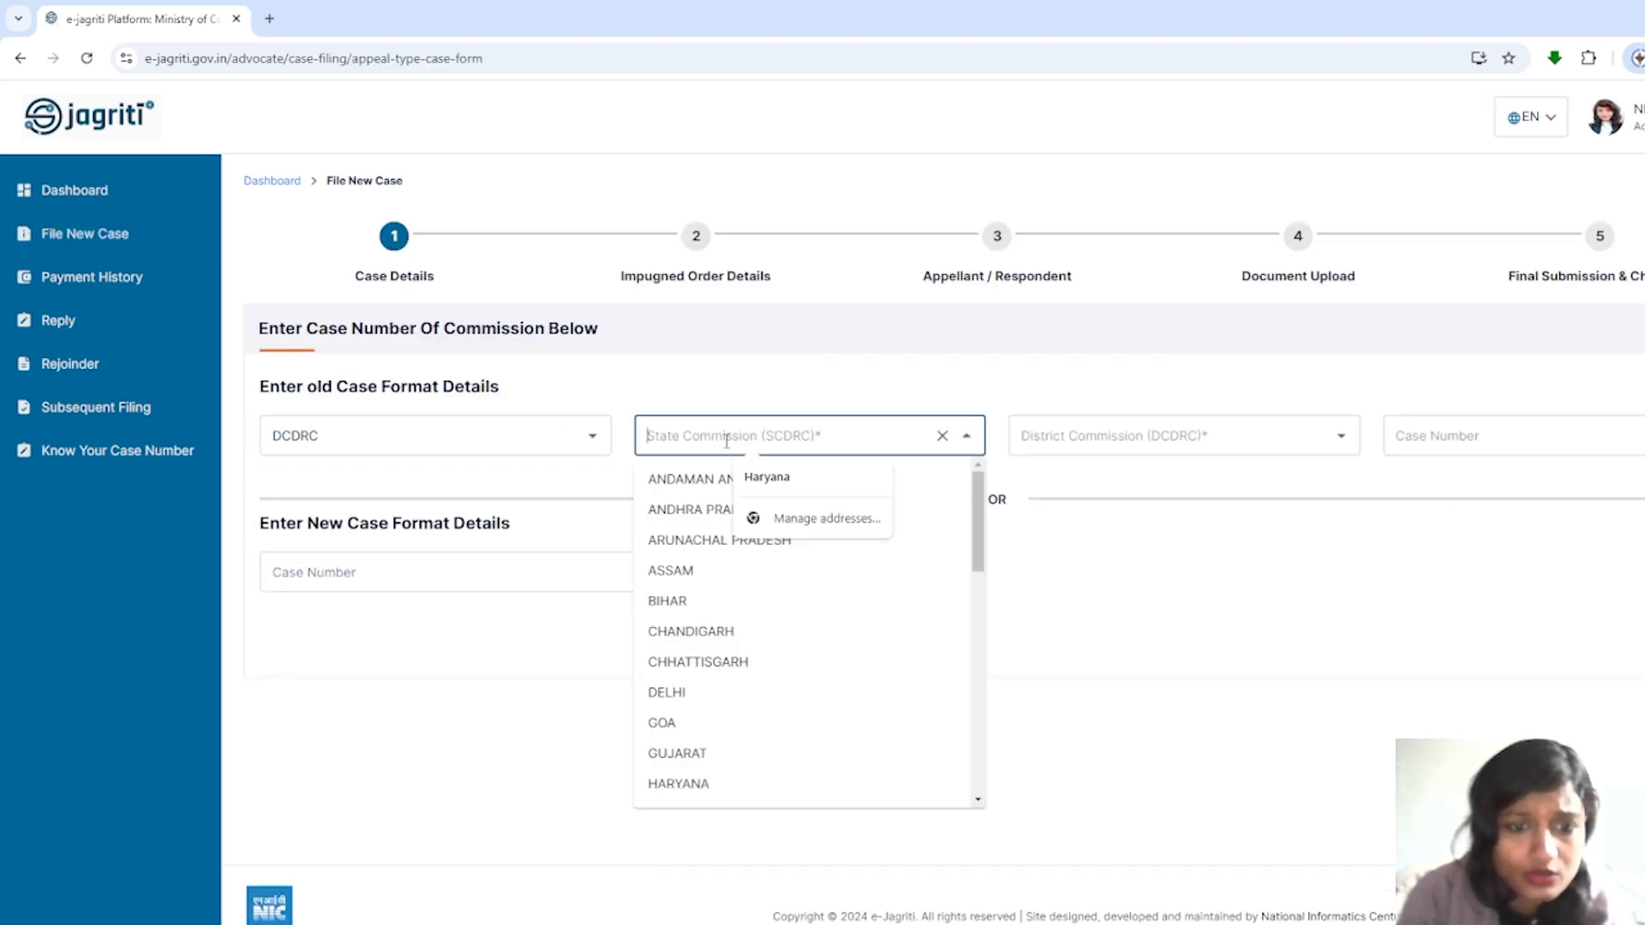
left_click(748, 784)
left_click(1071, 435)
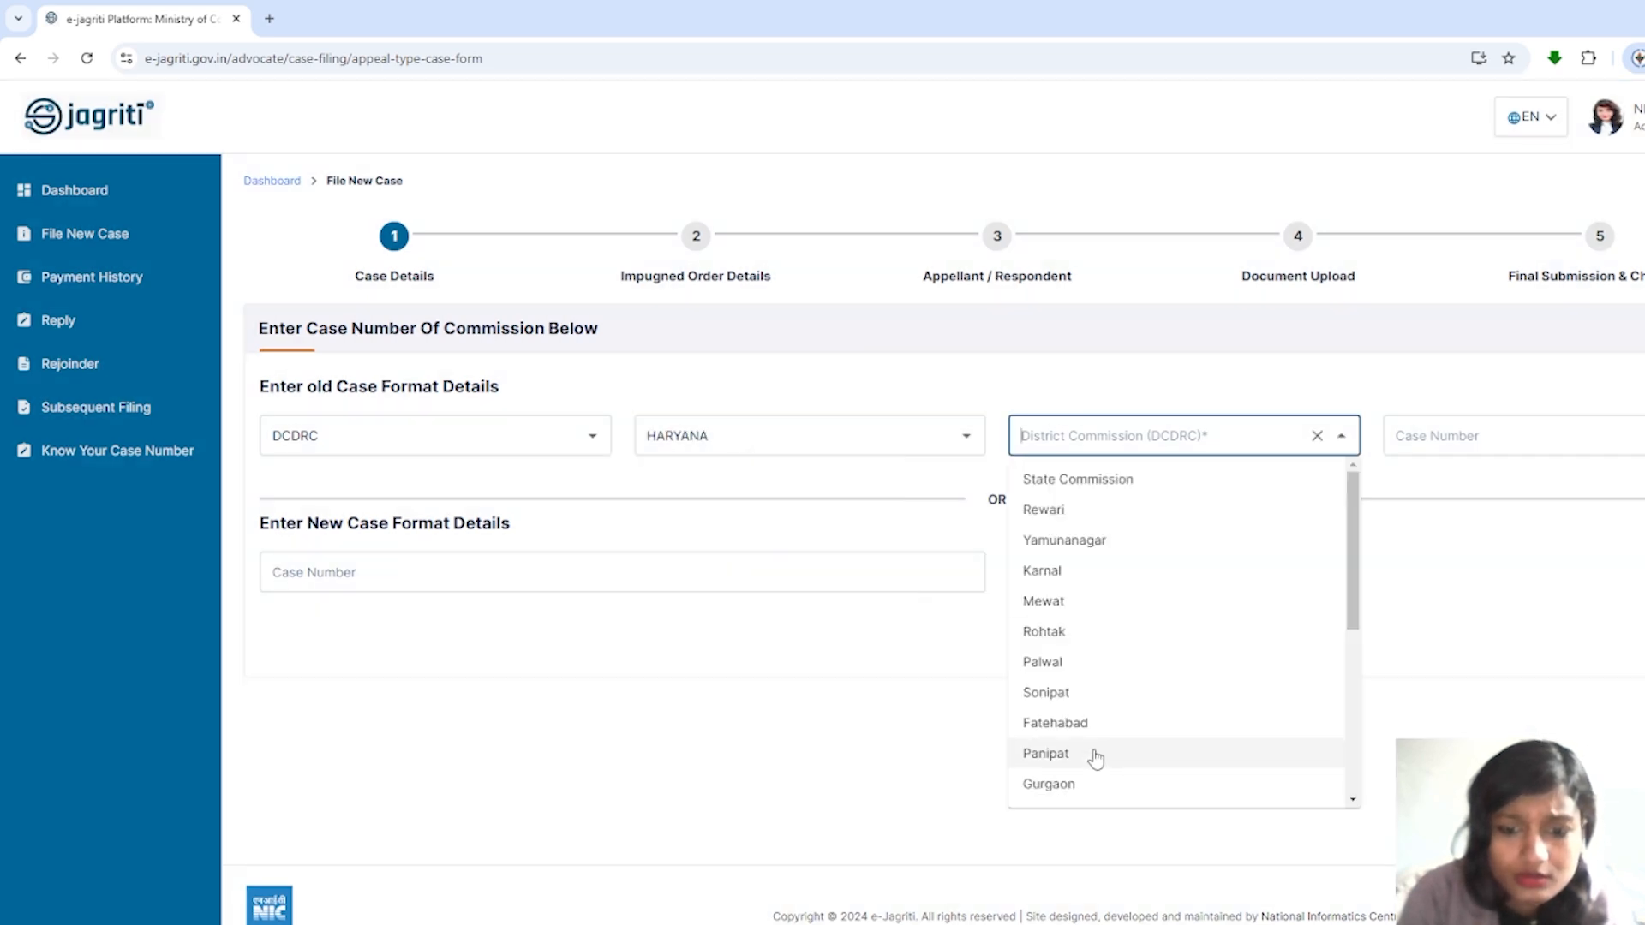
left_click(1096, 754)
left_click(1510, 424)
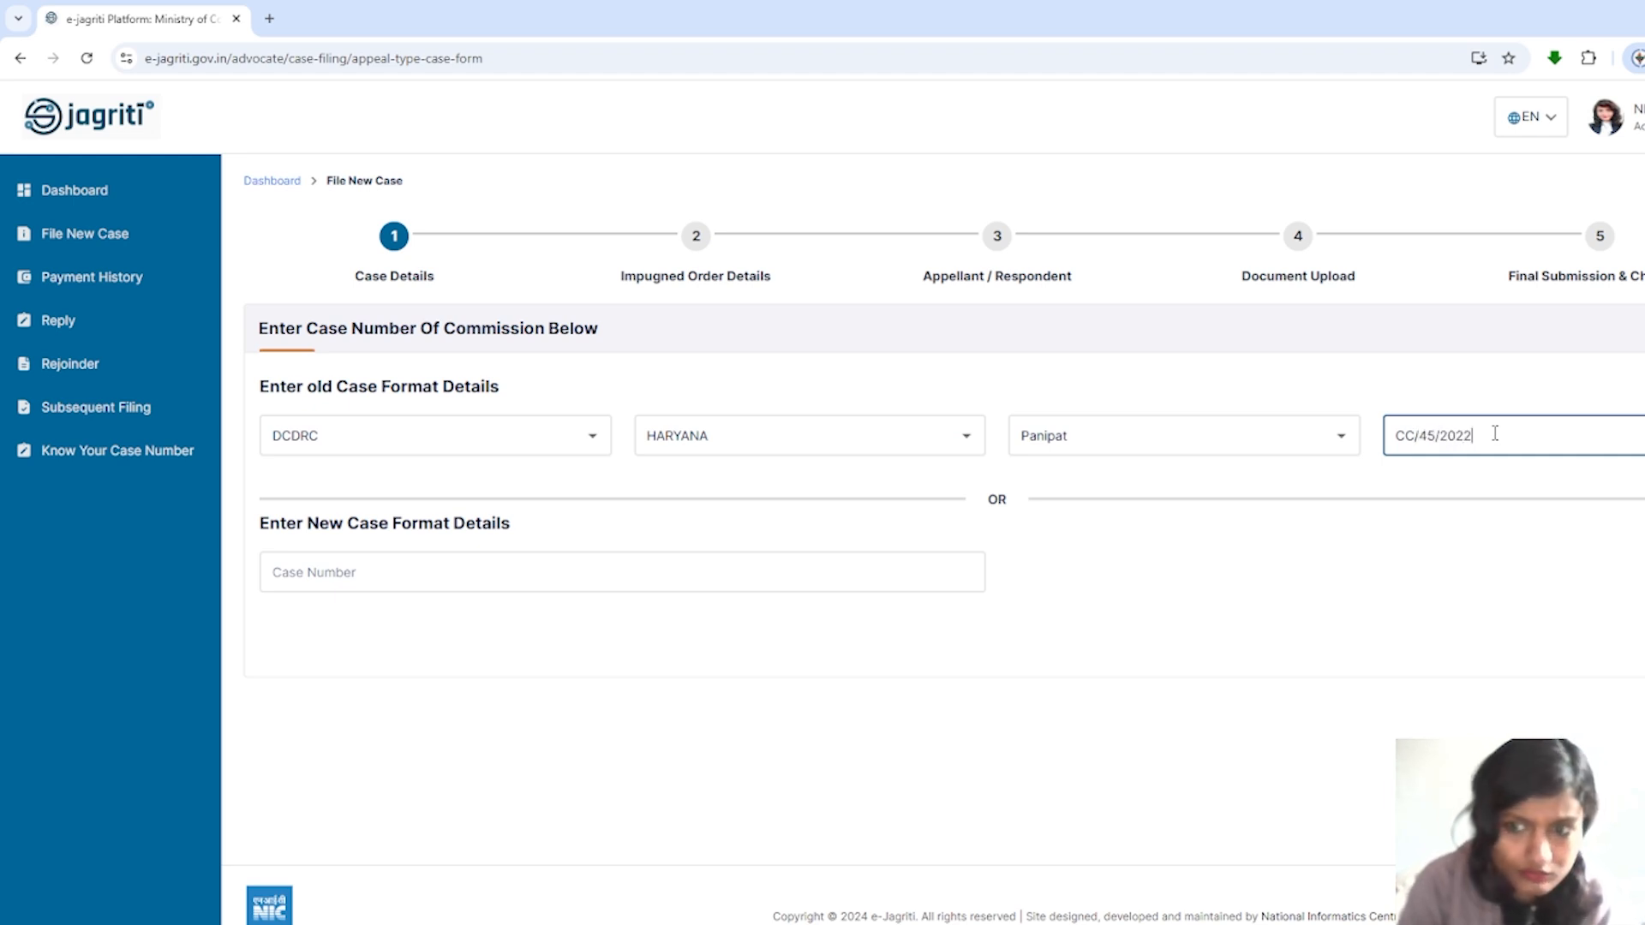
key("Return")
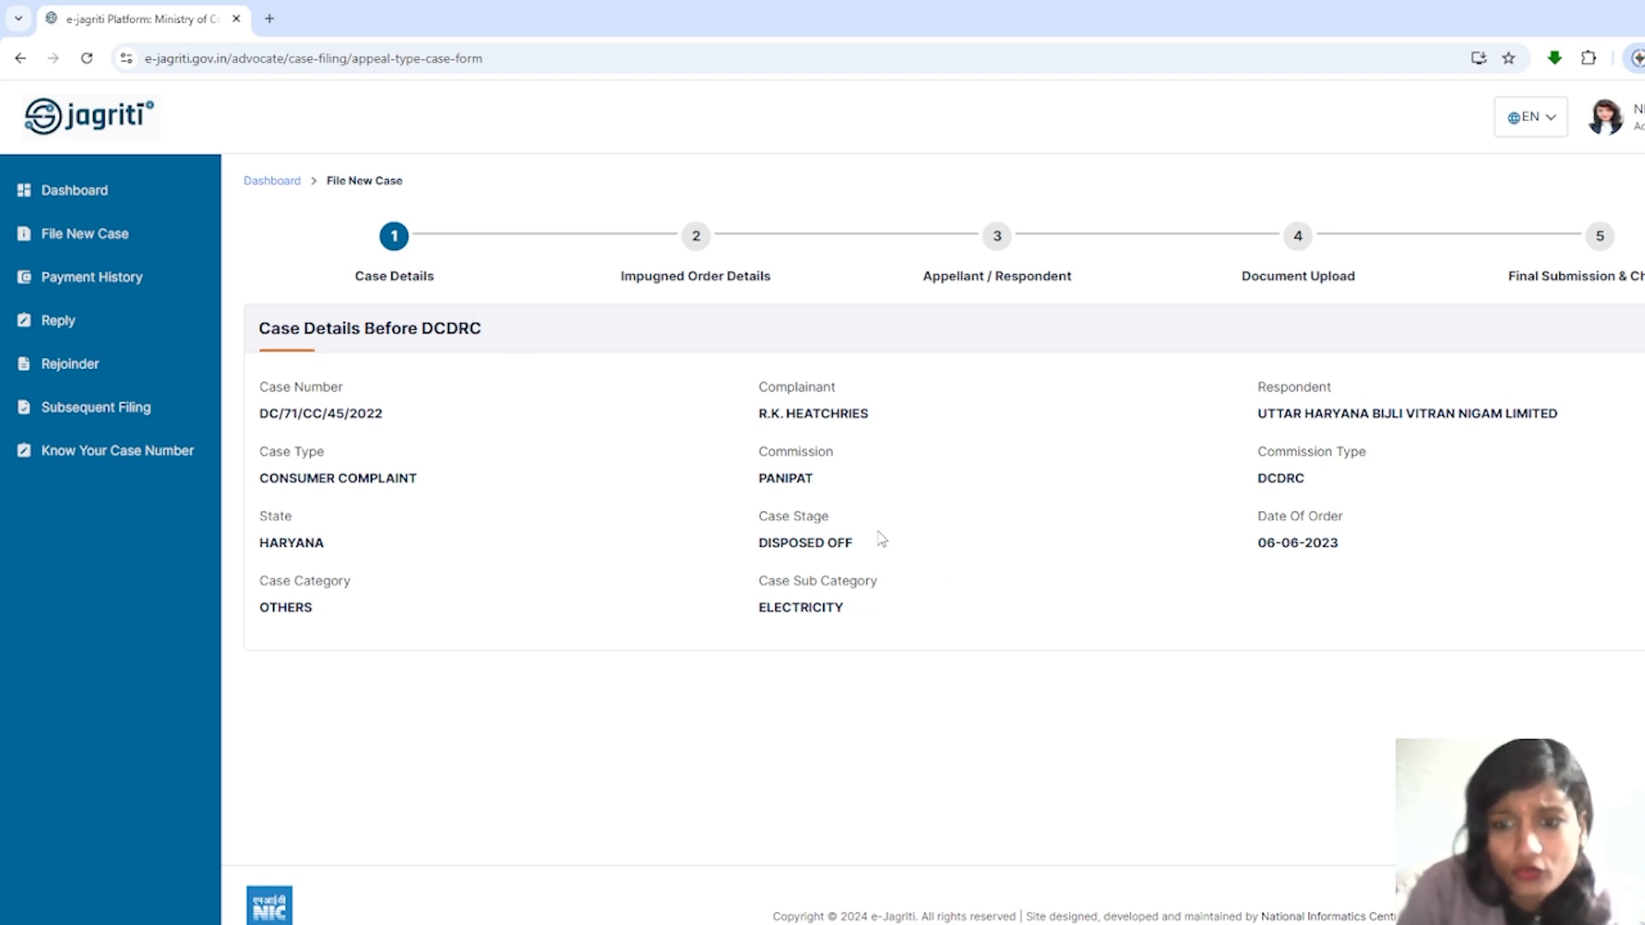
left_click(1643, 695)
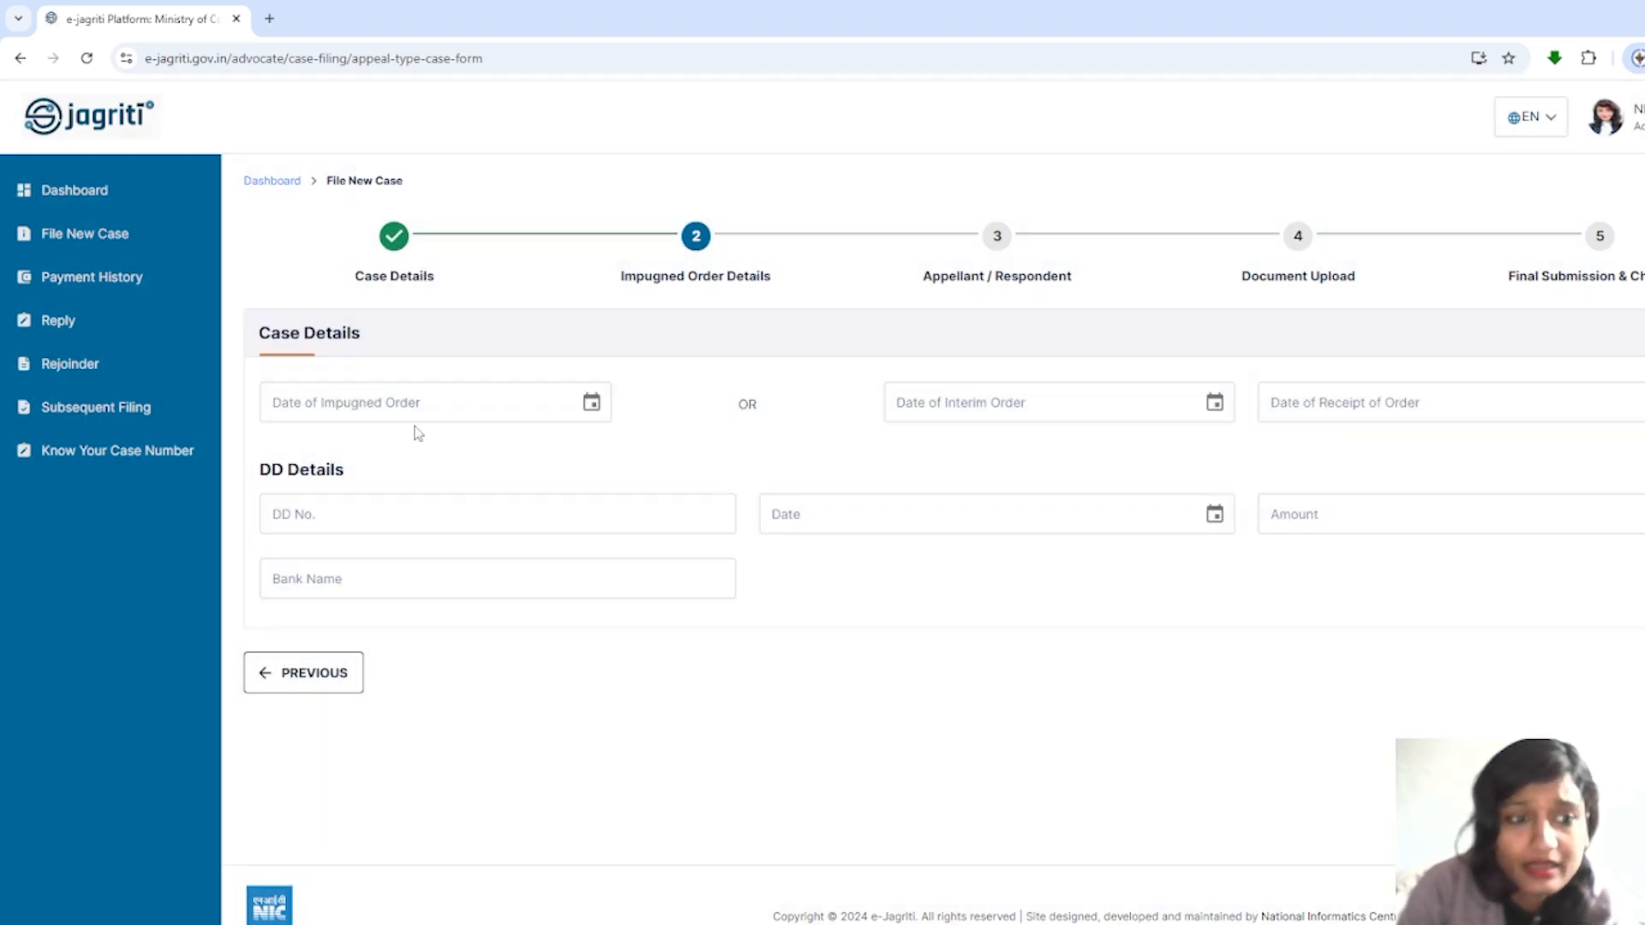
- Set impugned order date 03/01/2025, interim order date 02/01/2025 and receipt date 30/01/2025
left_click(356, 410)
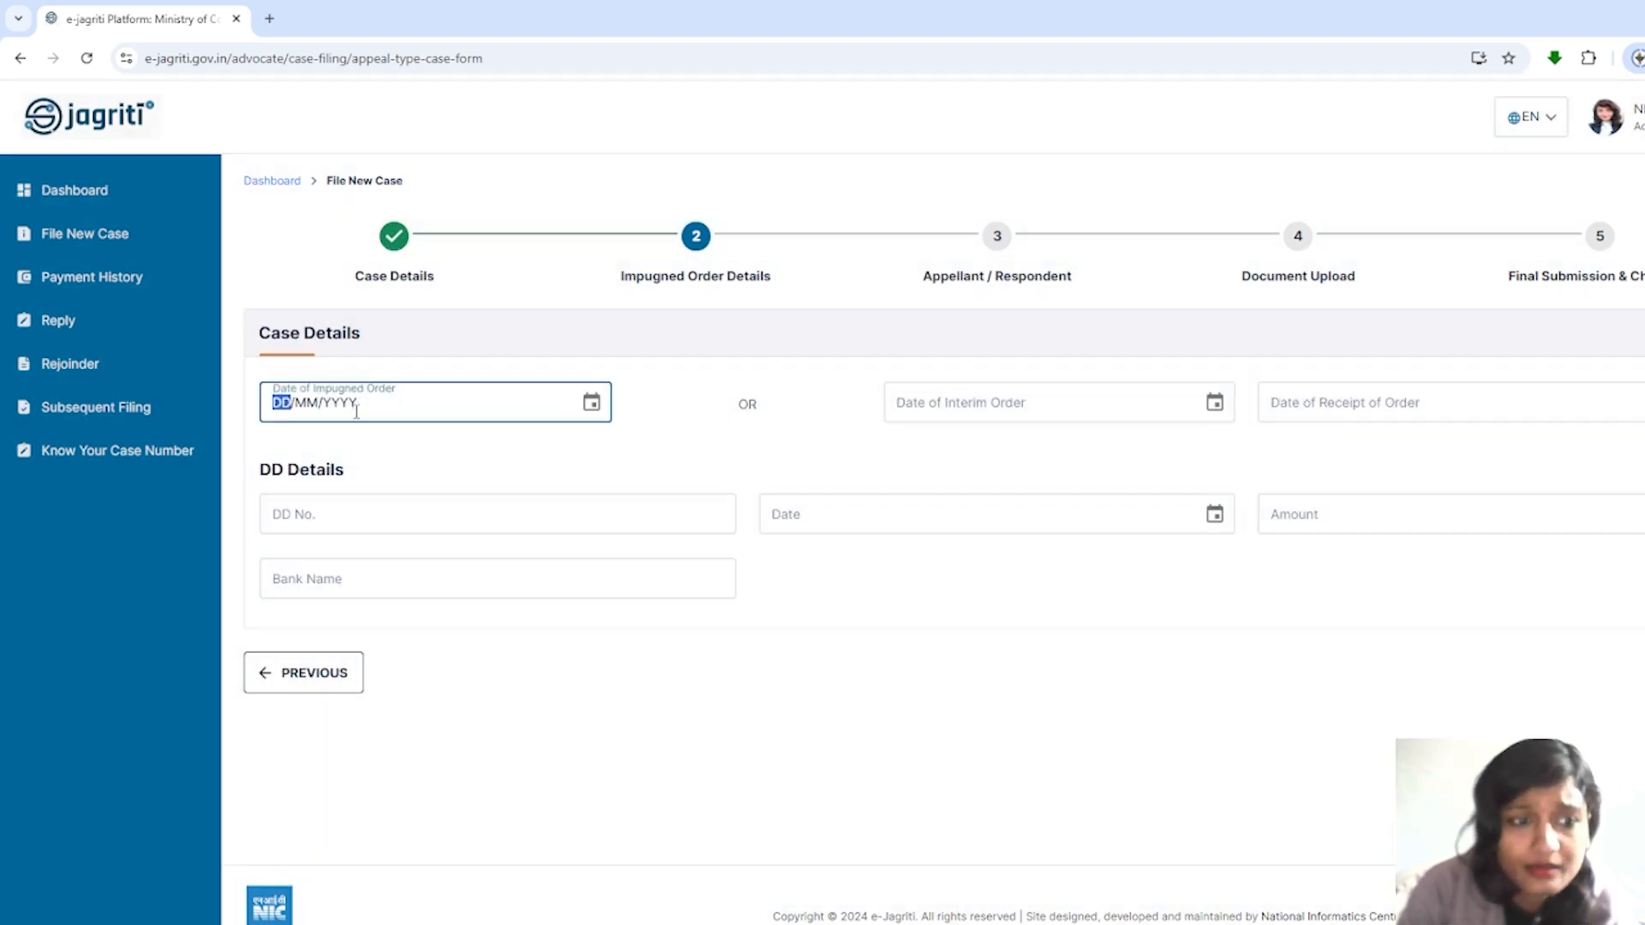
left_click(589, 402)
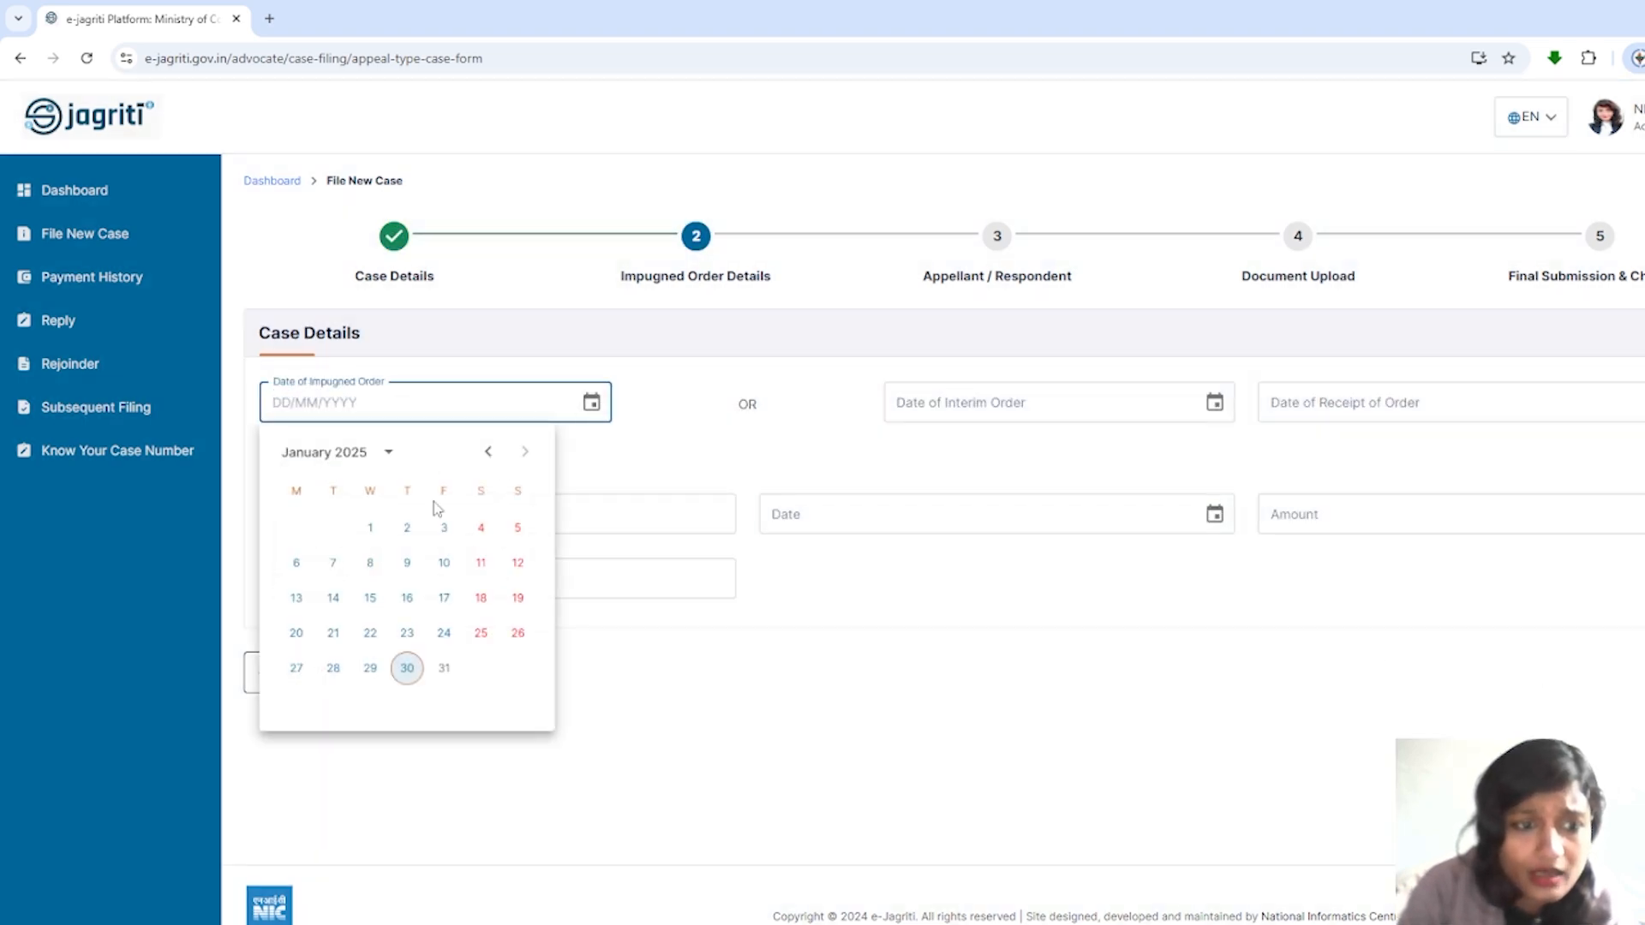
left_click(443, 527)
left_click(929, 410)
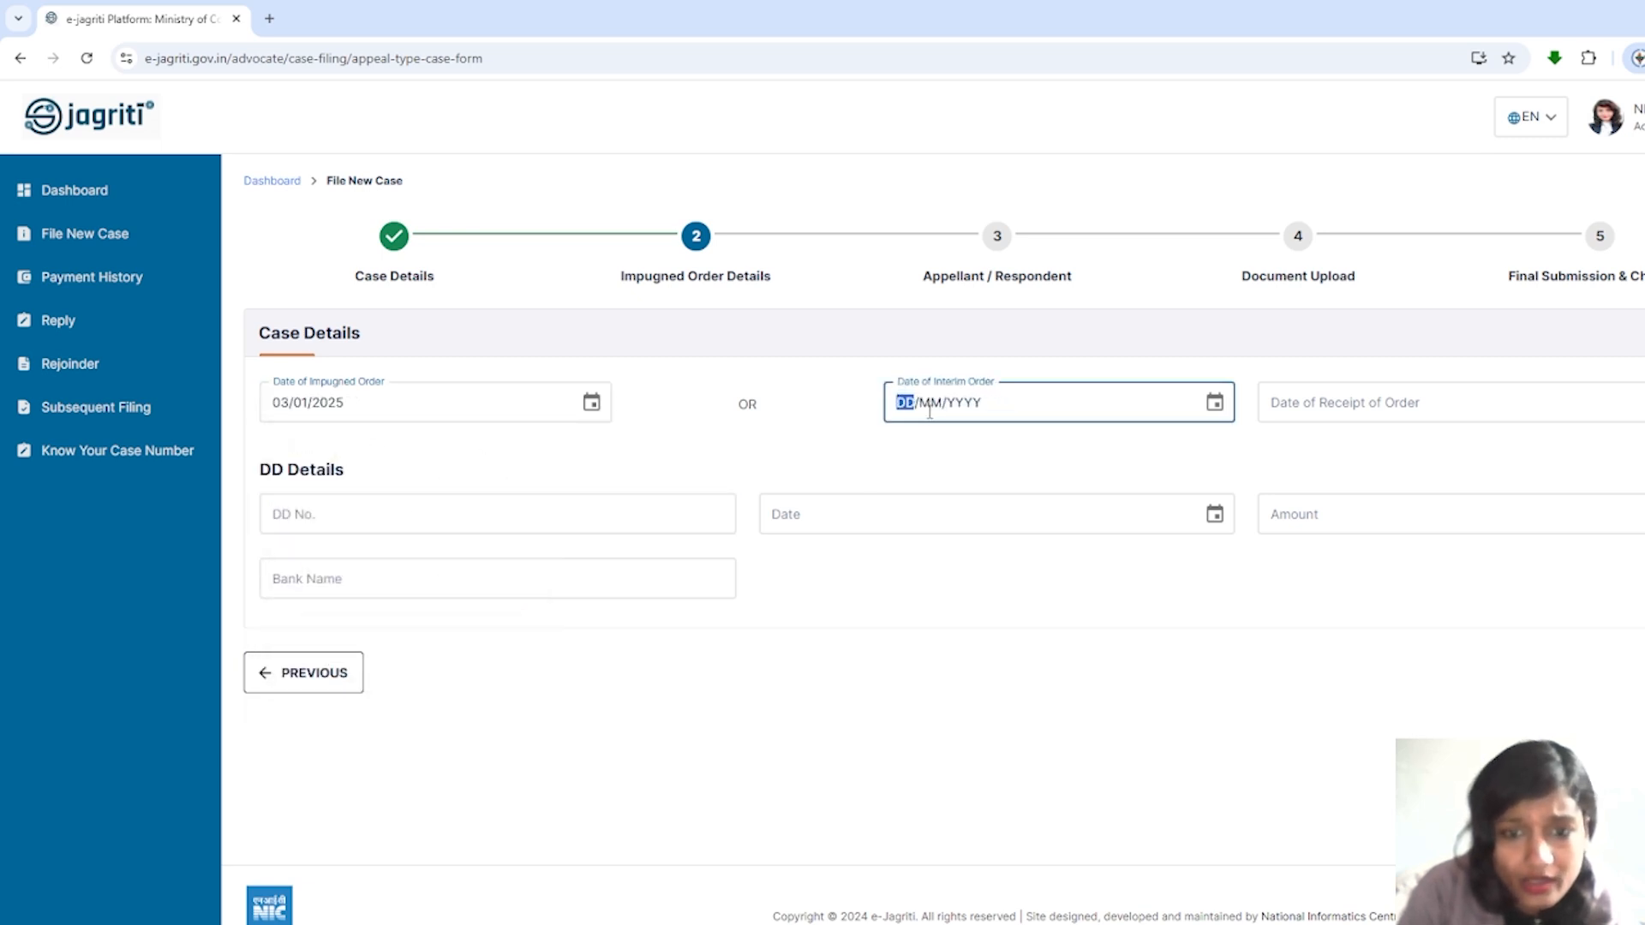
left_click(1213, 402)
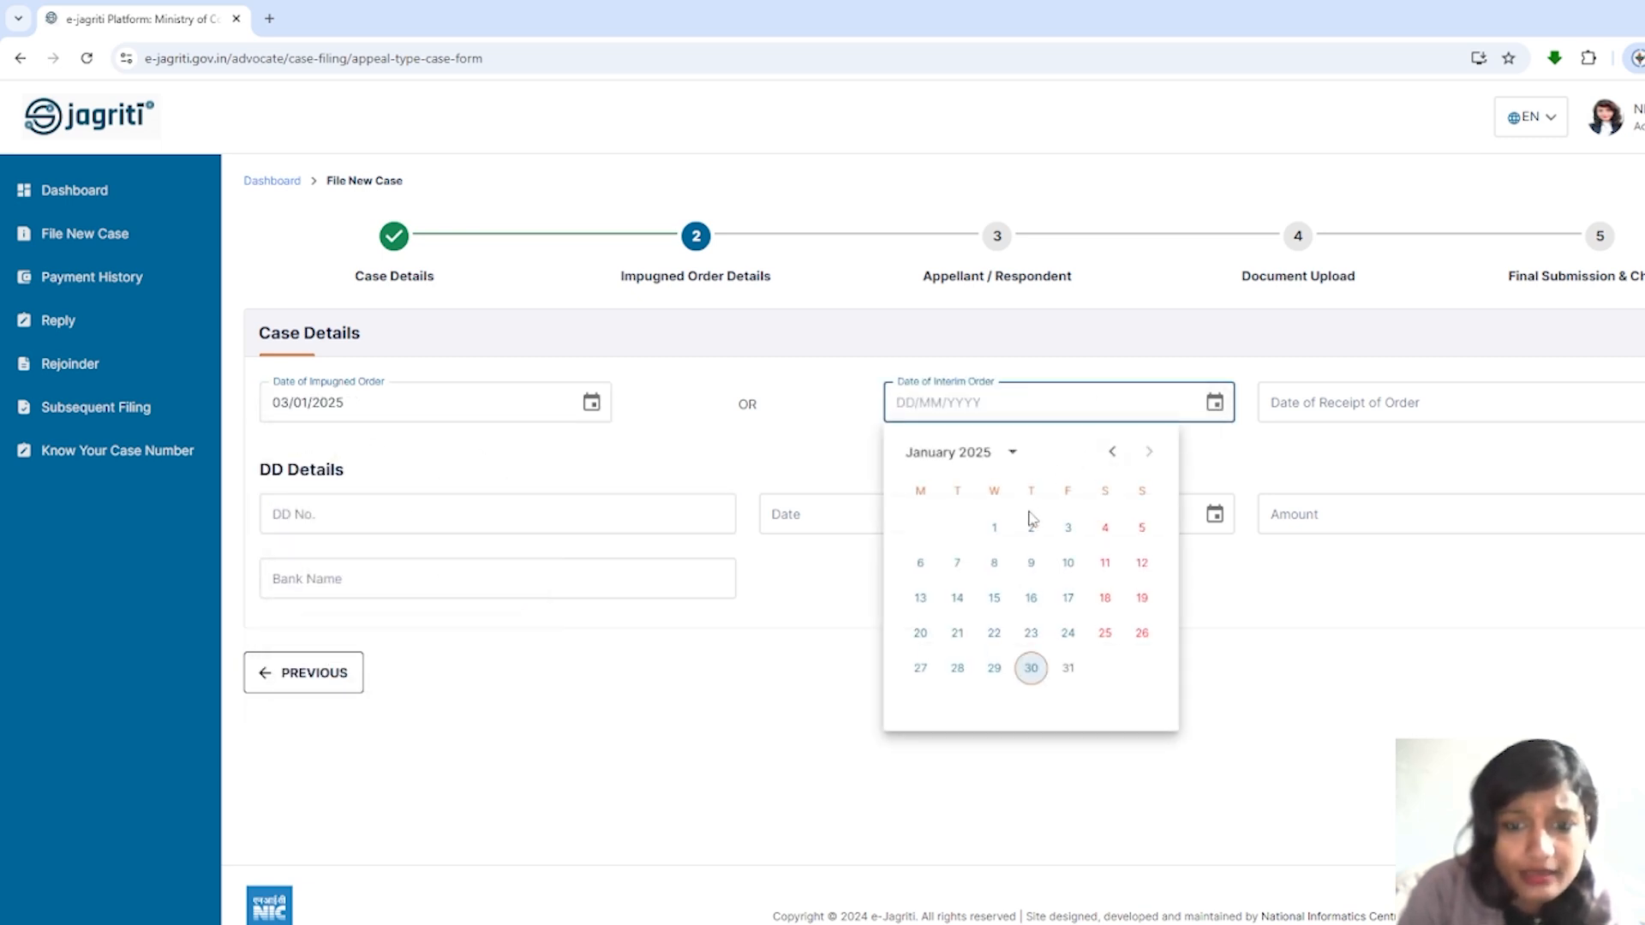
left_click(1032, 526)
left_click(1329, 402)
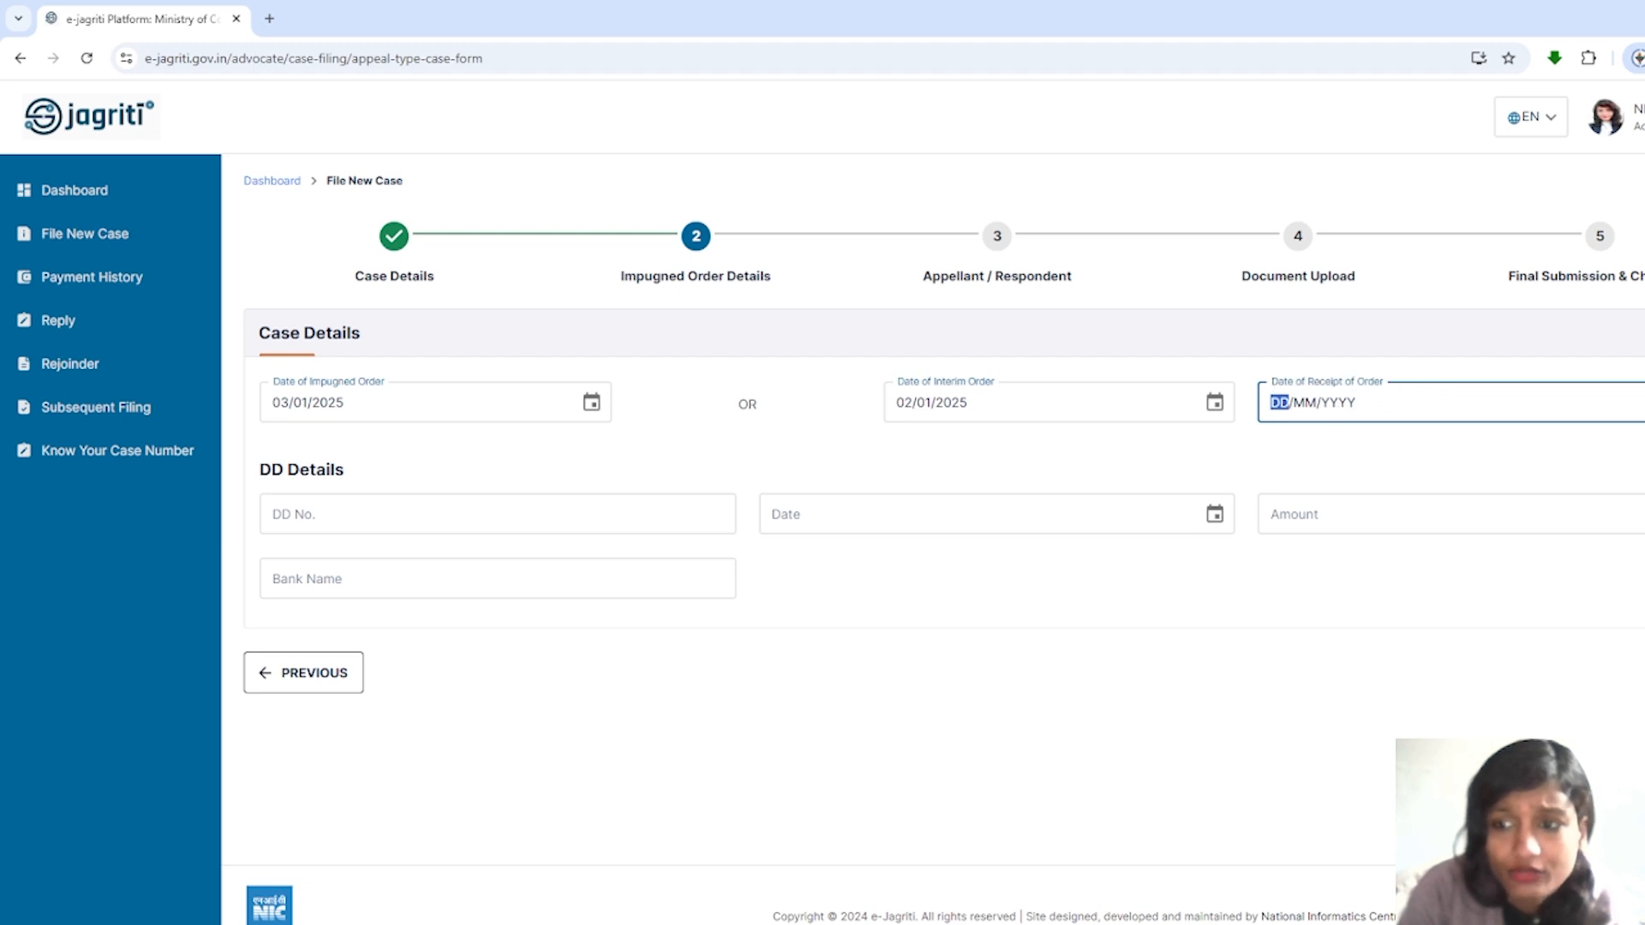
left_click(1643, 402)
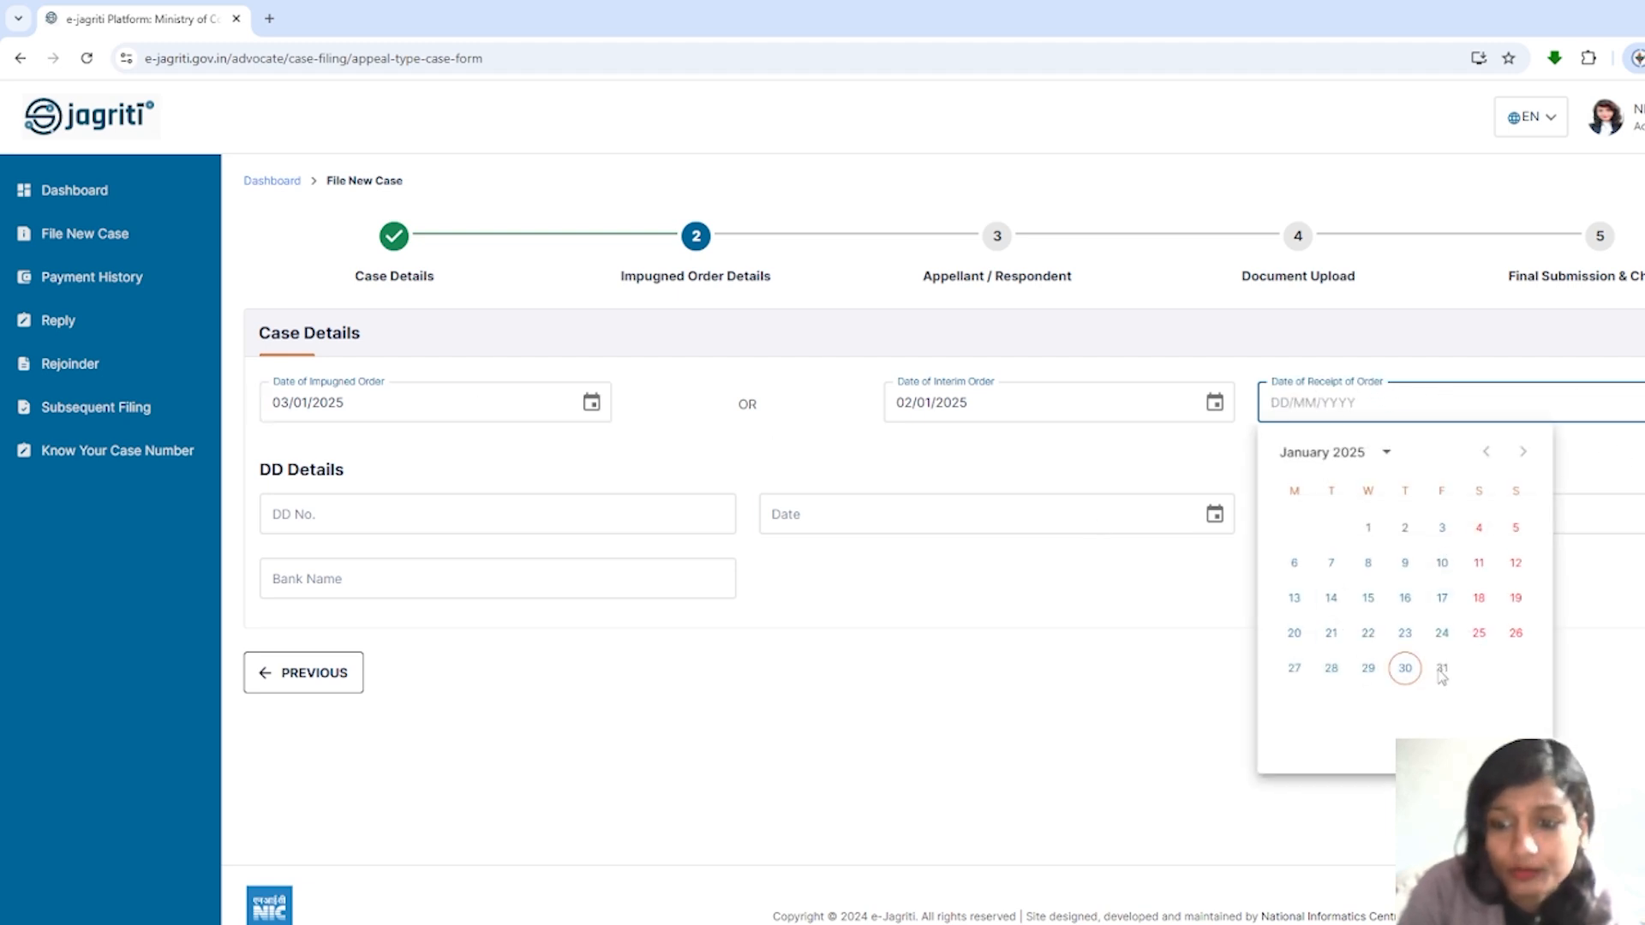
left_click(1405, 668)
left_click(431, 512)
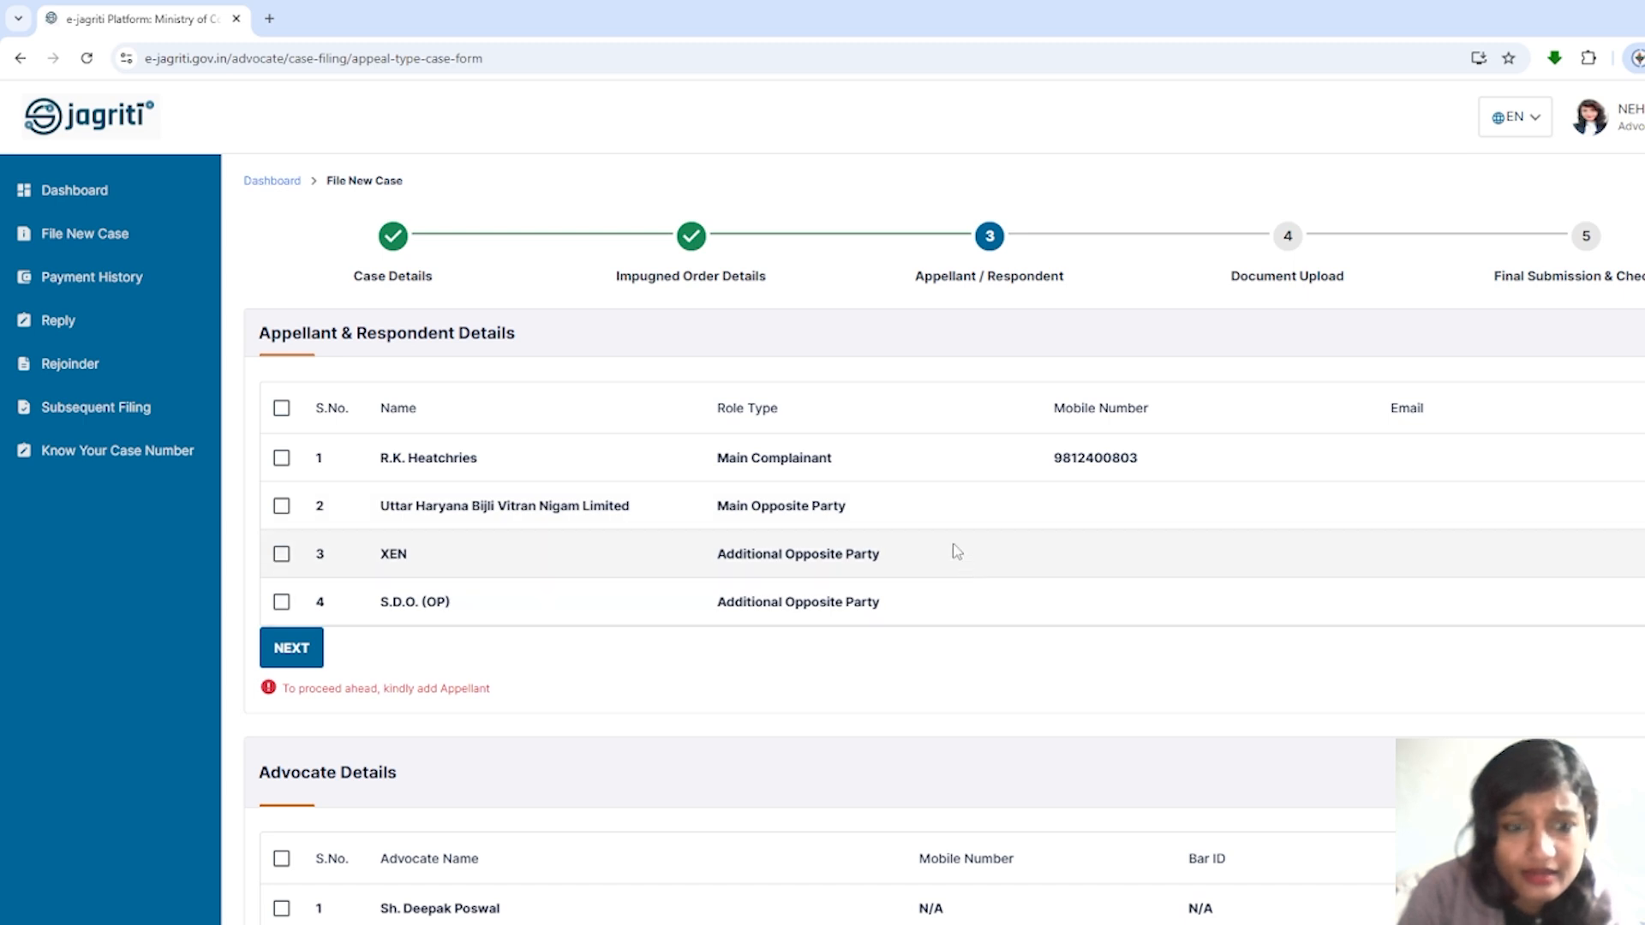
- Select all four parties in Appellant & Respondent Details and add them to the appeal
scroll(865, 549, "down", 3)
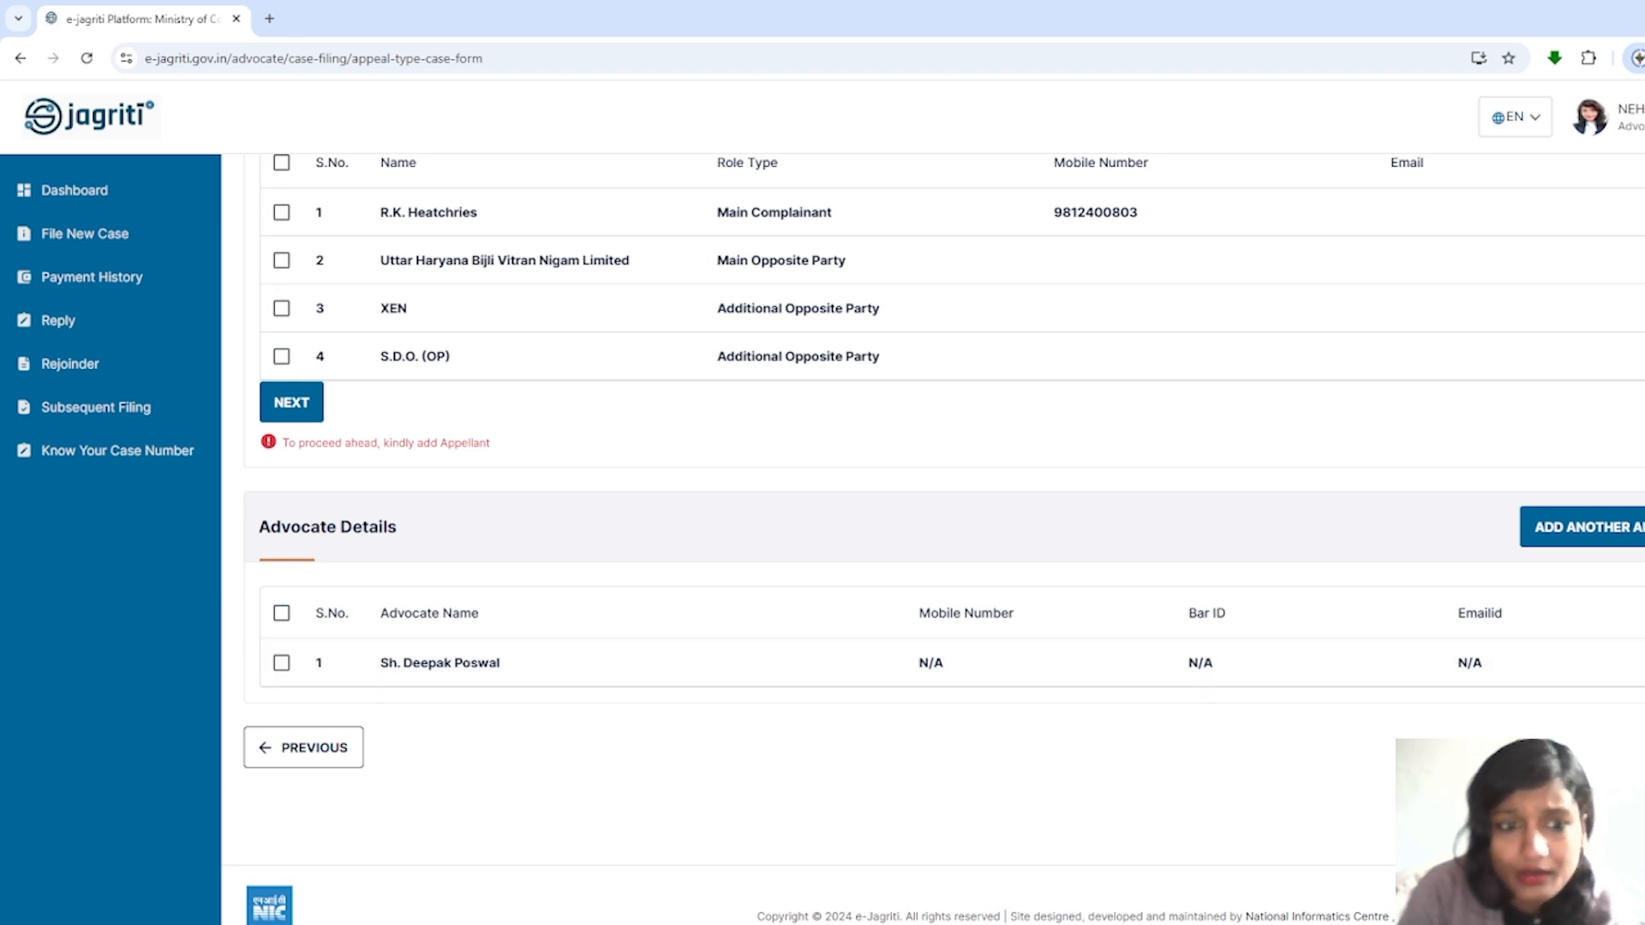
scroll(942, 539, "up", 3)
scroll(942, 540, "down", 3)
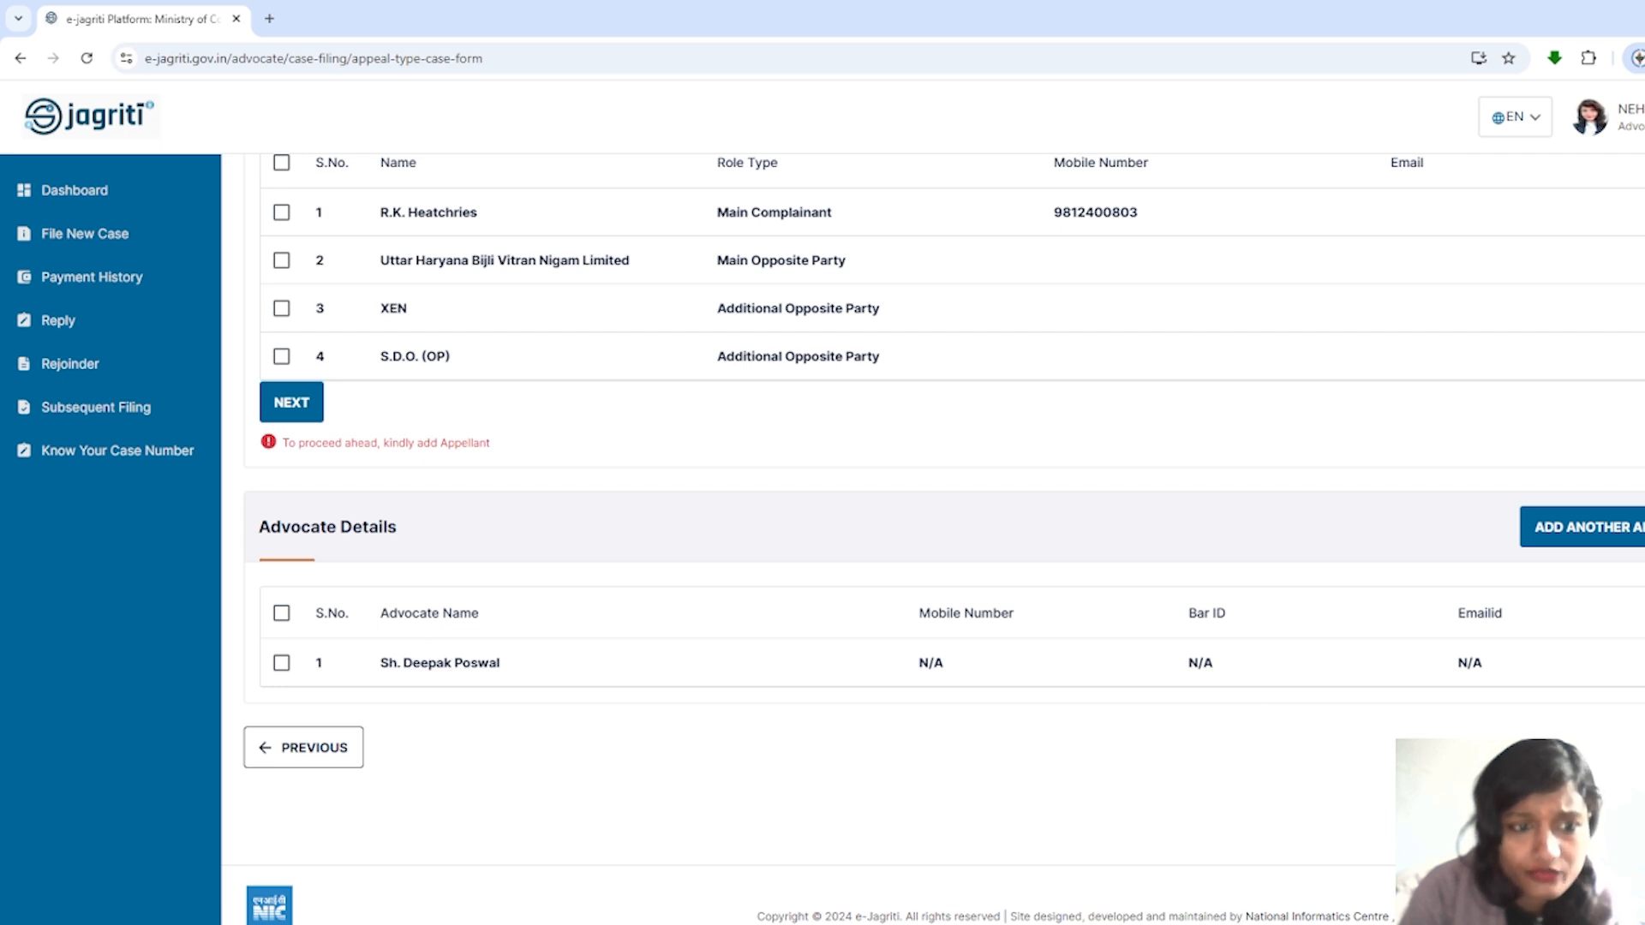
scroll(281, 393, "up", 2)
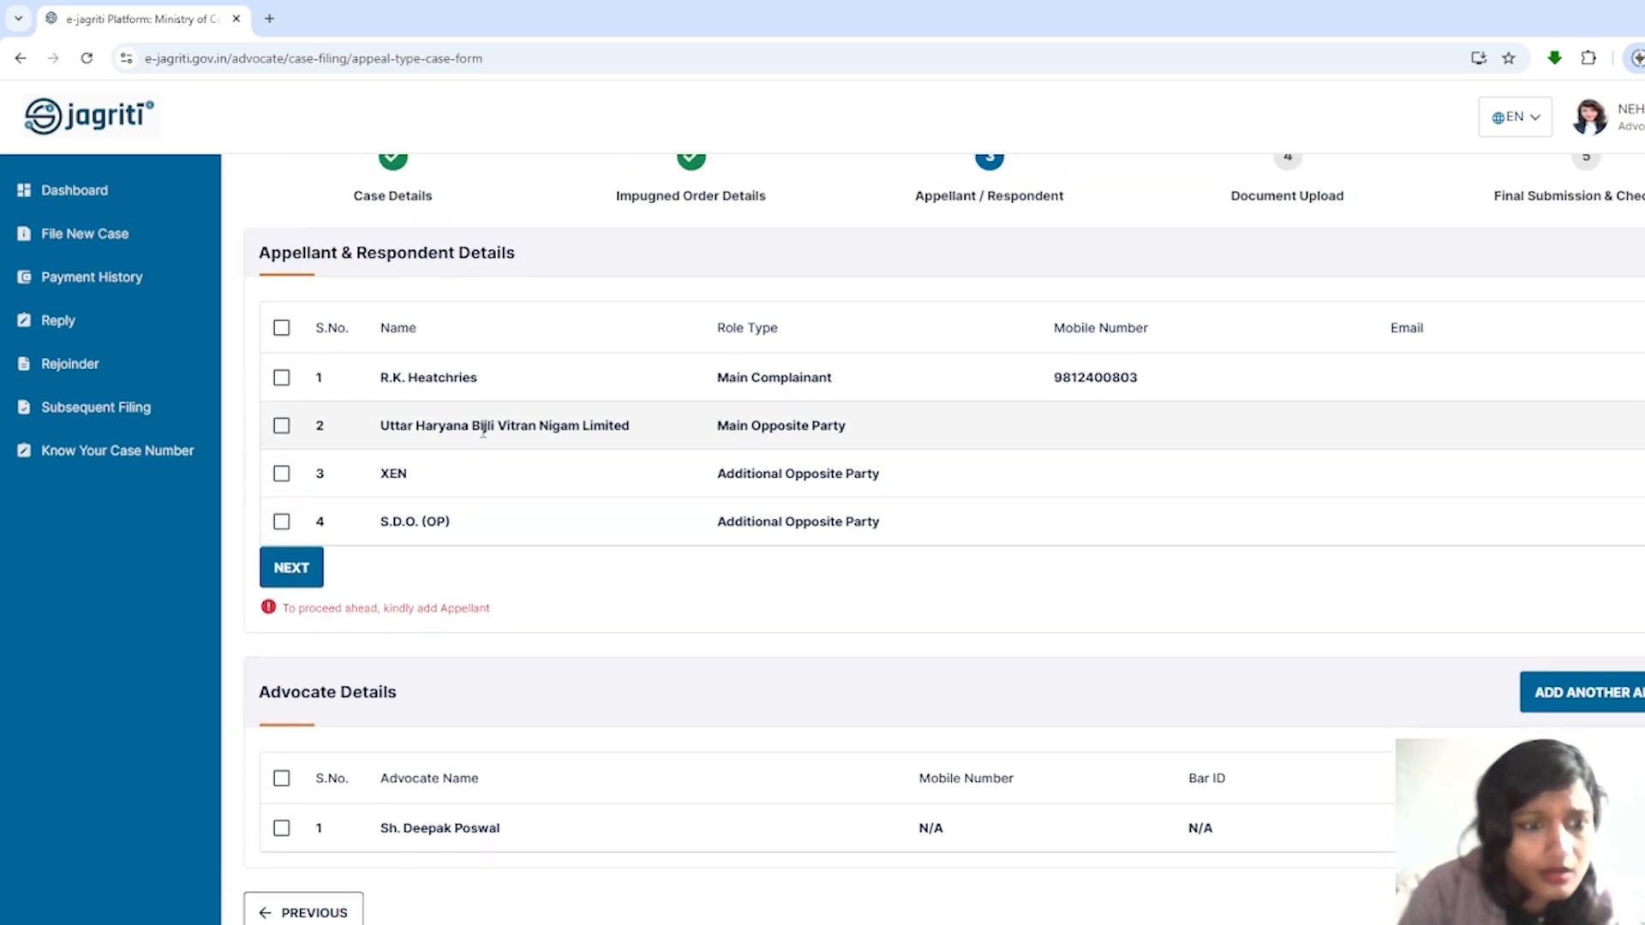
left_click(281, 378)
left_click(281, 333)
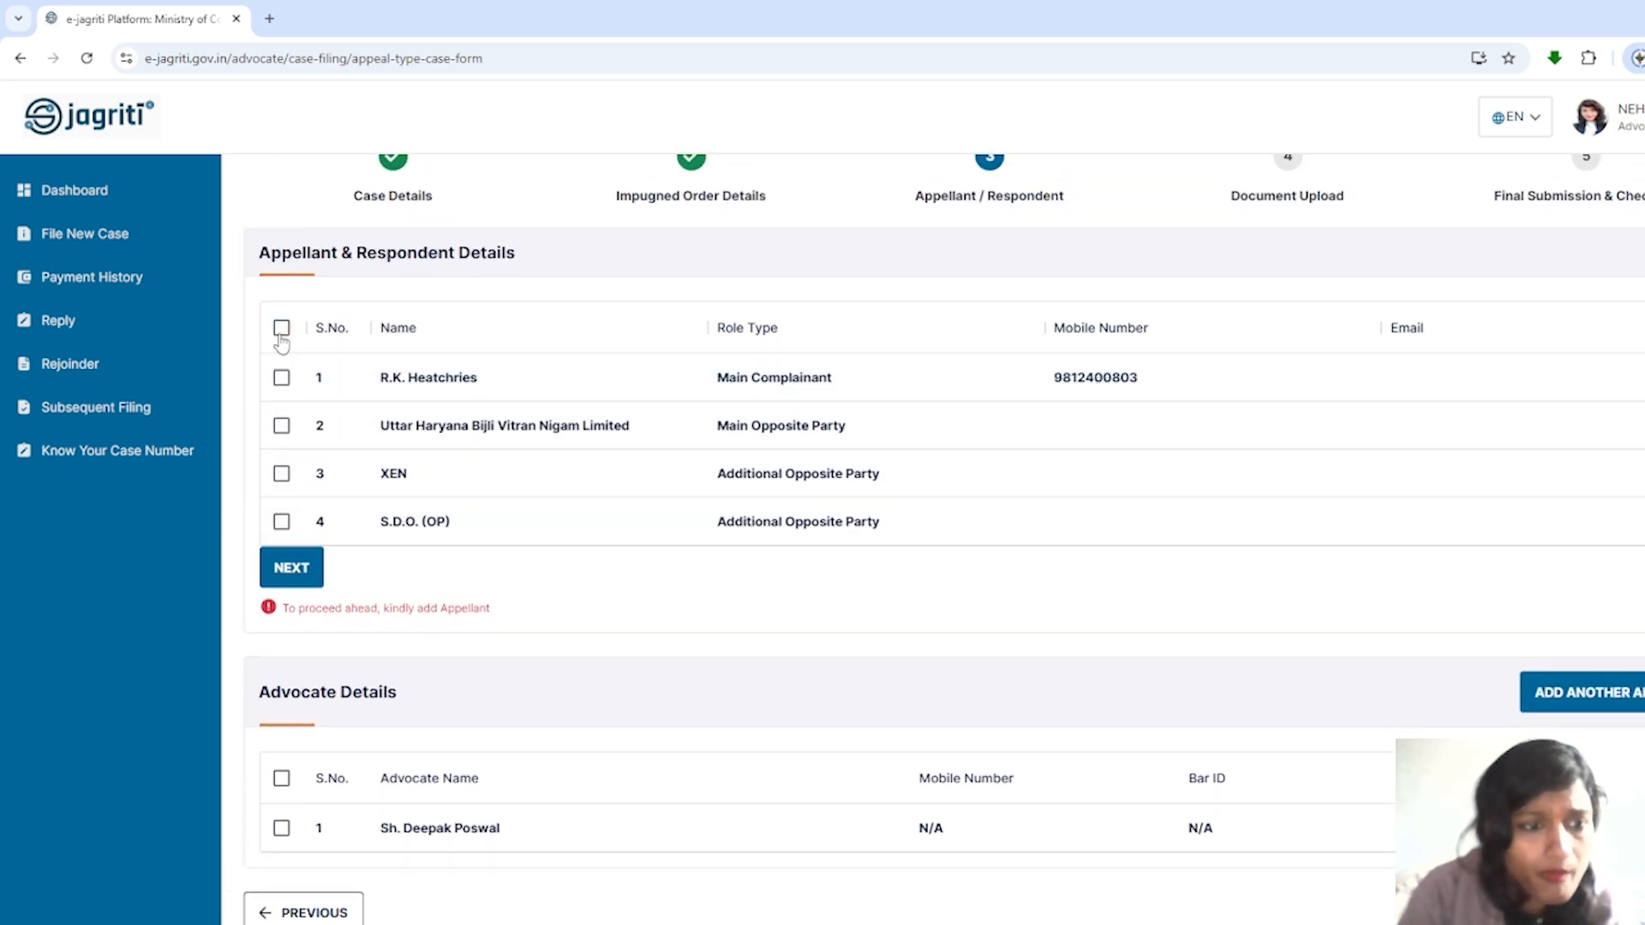
left_click(281, 332)
scroll(942, 514, "down", 1)
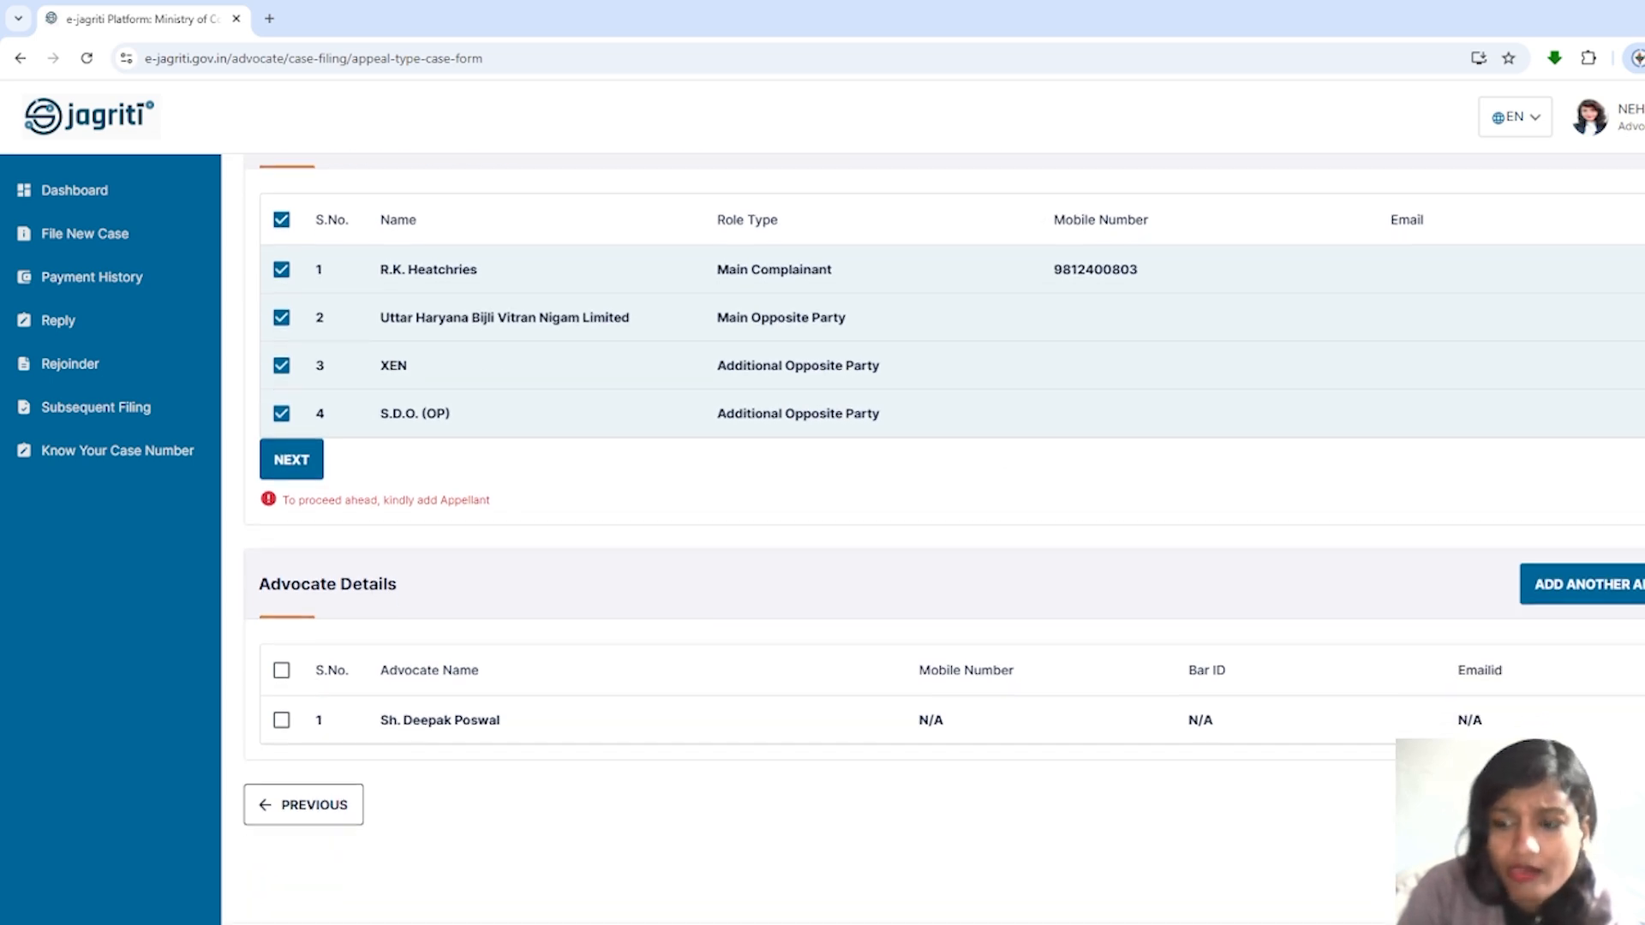
scroll(255, 651, "up", 2)
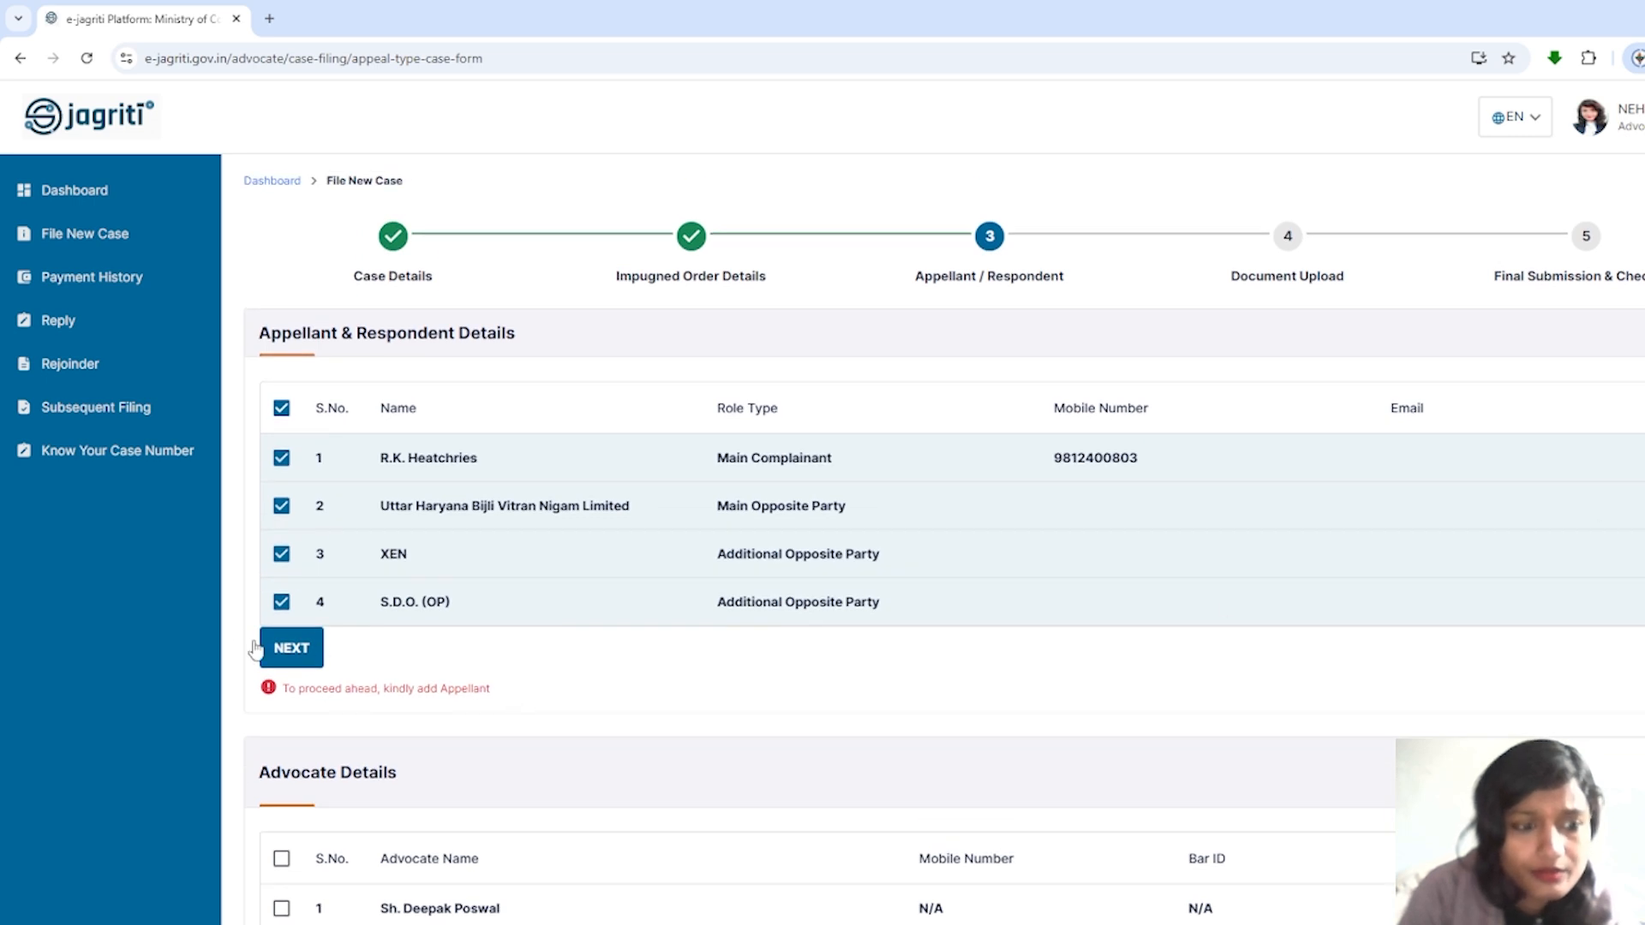
left_click(298, 650)
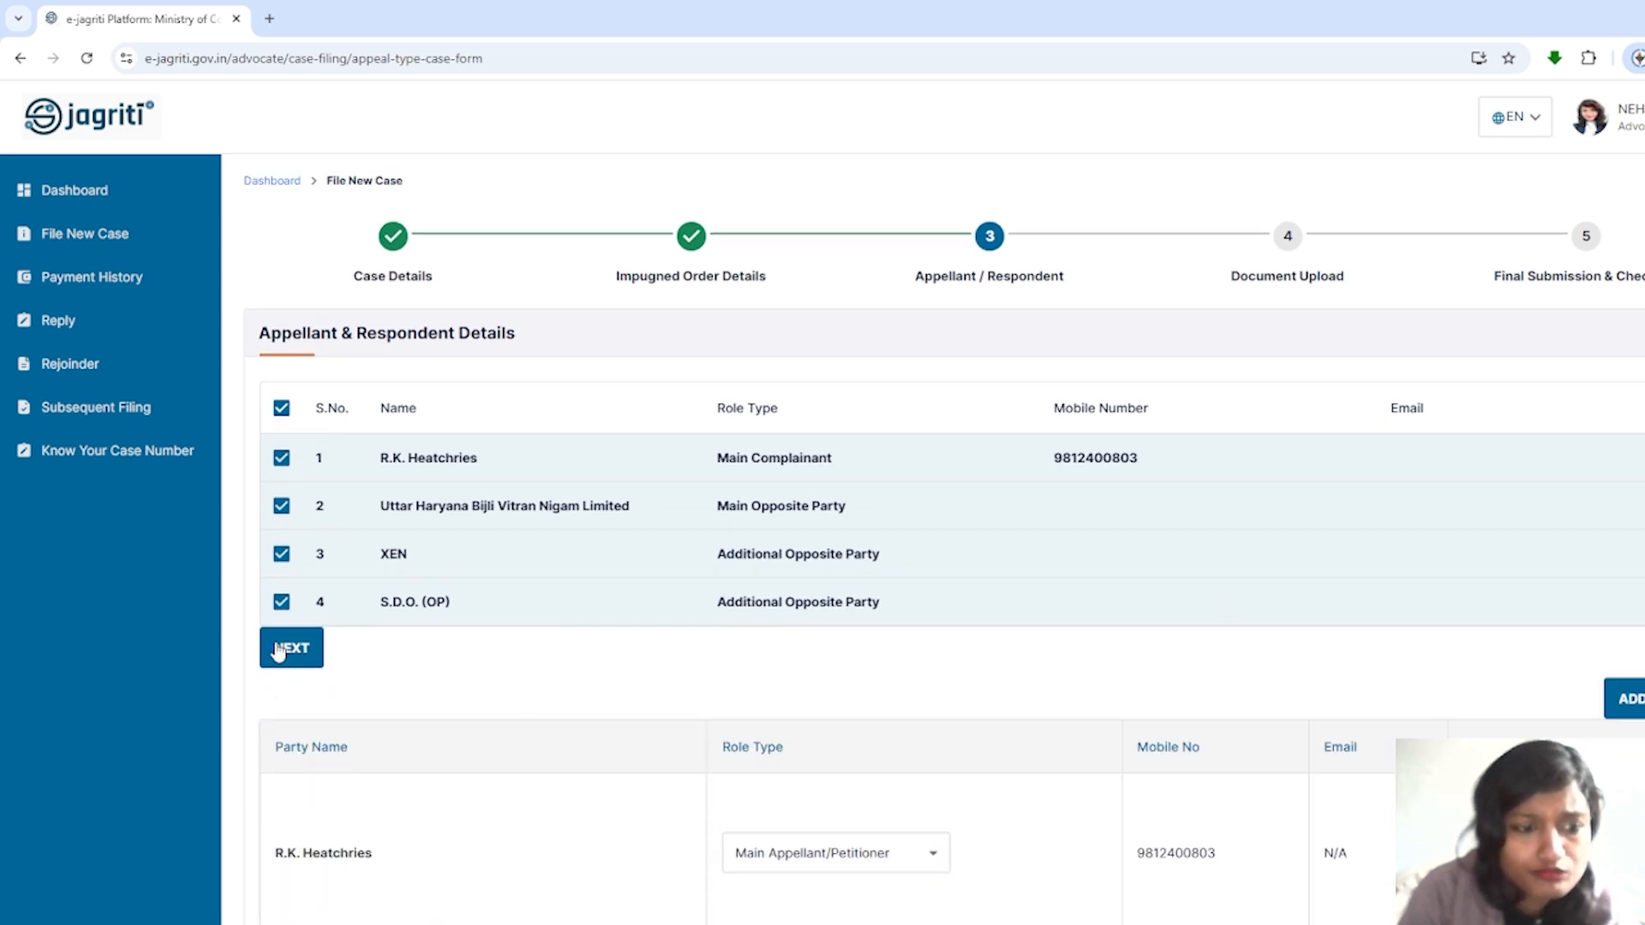
- Try continuing past the party list, then try assigning XEN the Main Respondent role
scroll(943, 531, "down", 5)
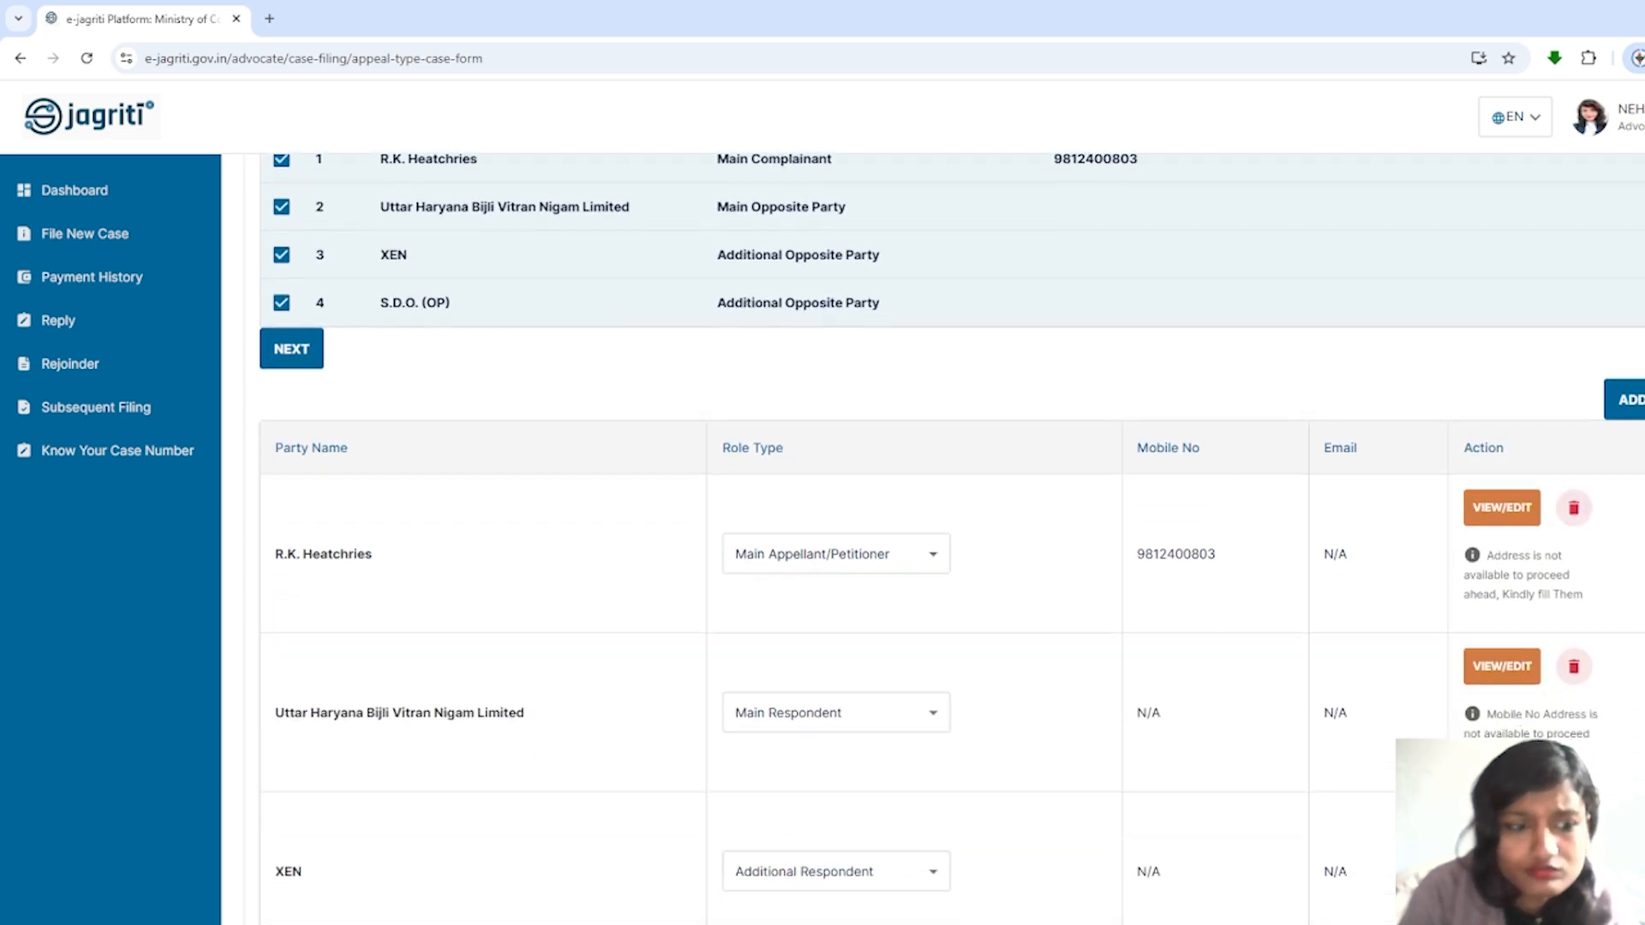
scroll(942, 540, "down", 3)
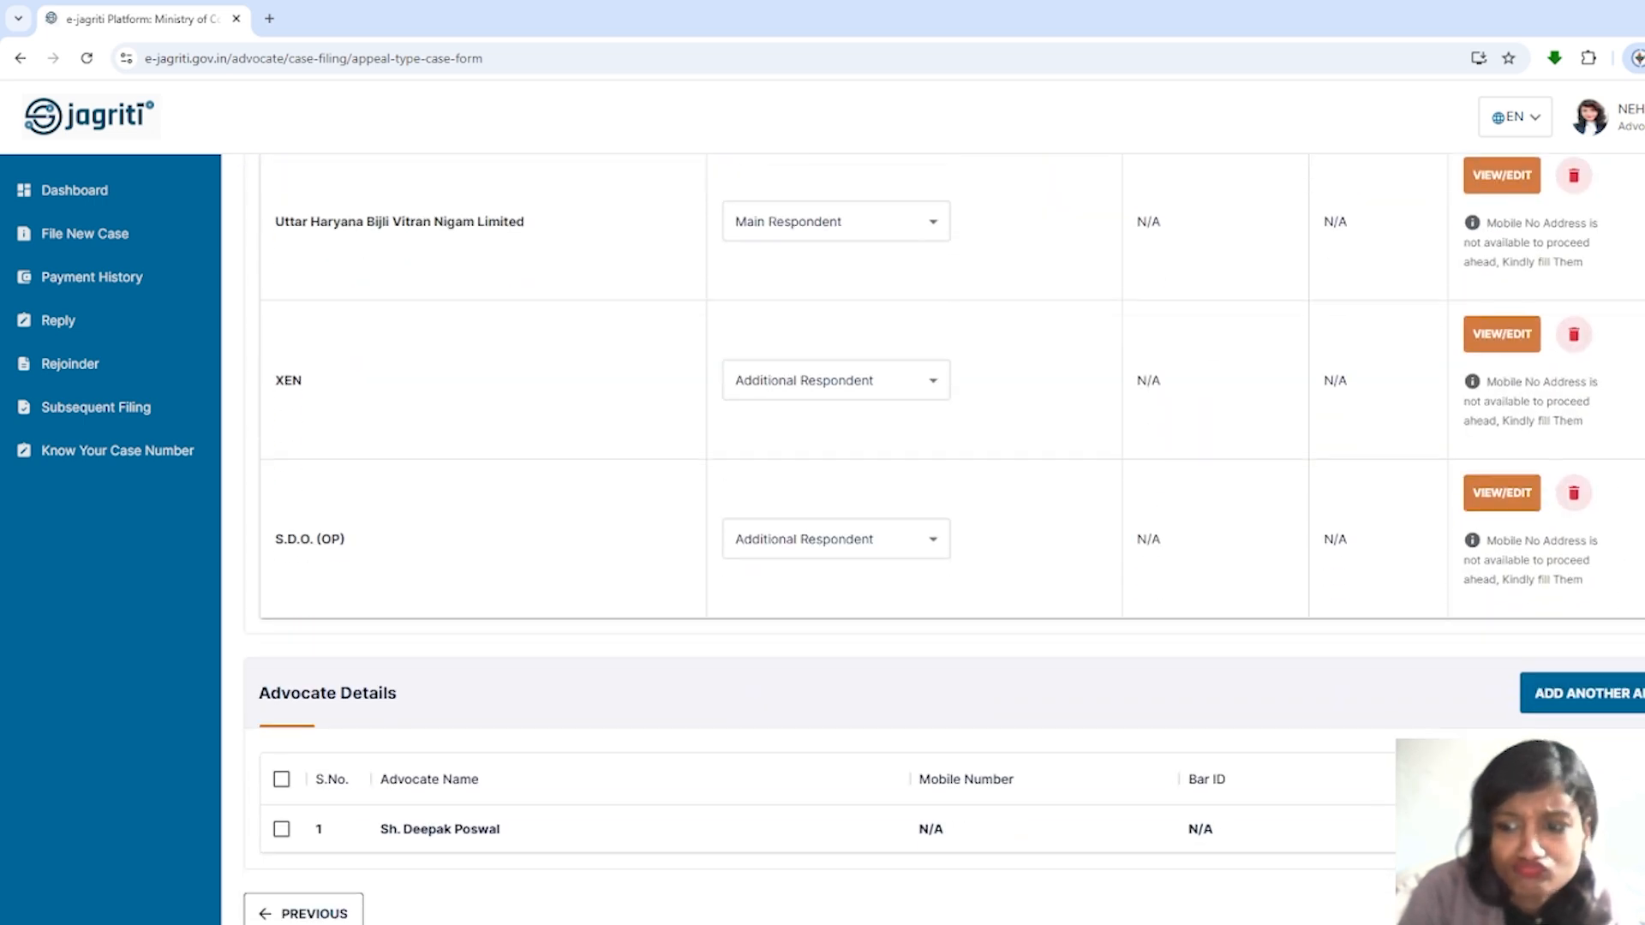
left_click(1619, 913)
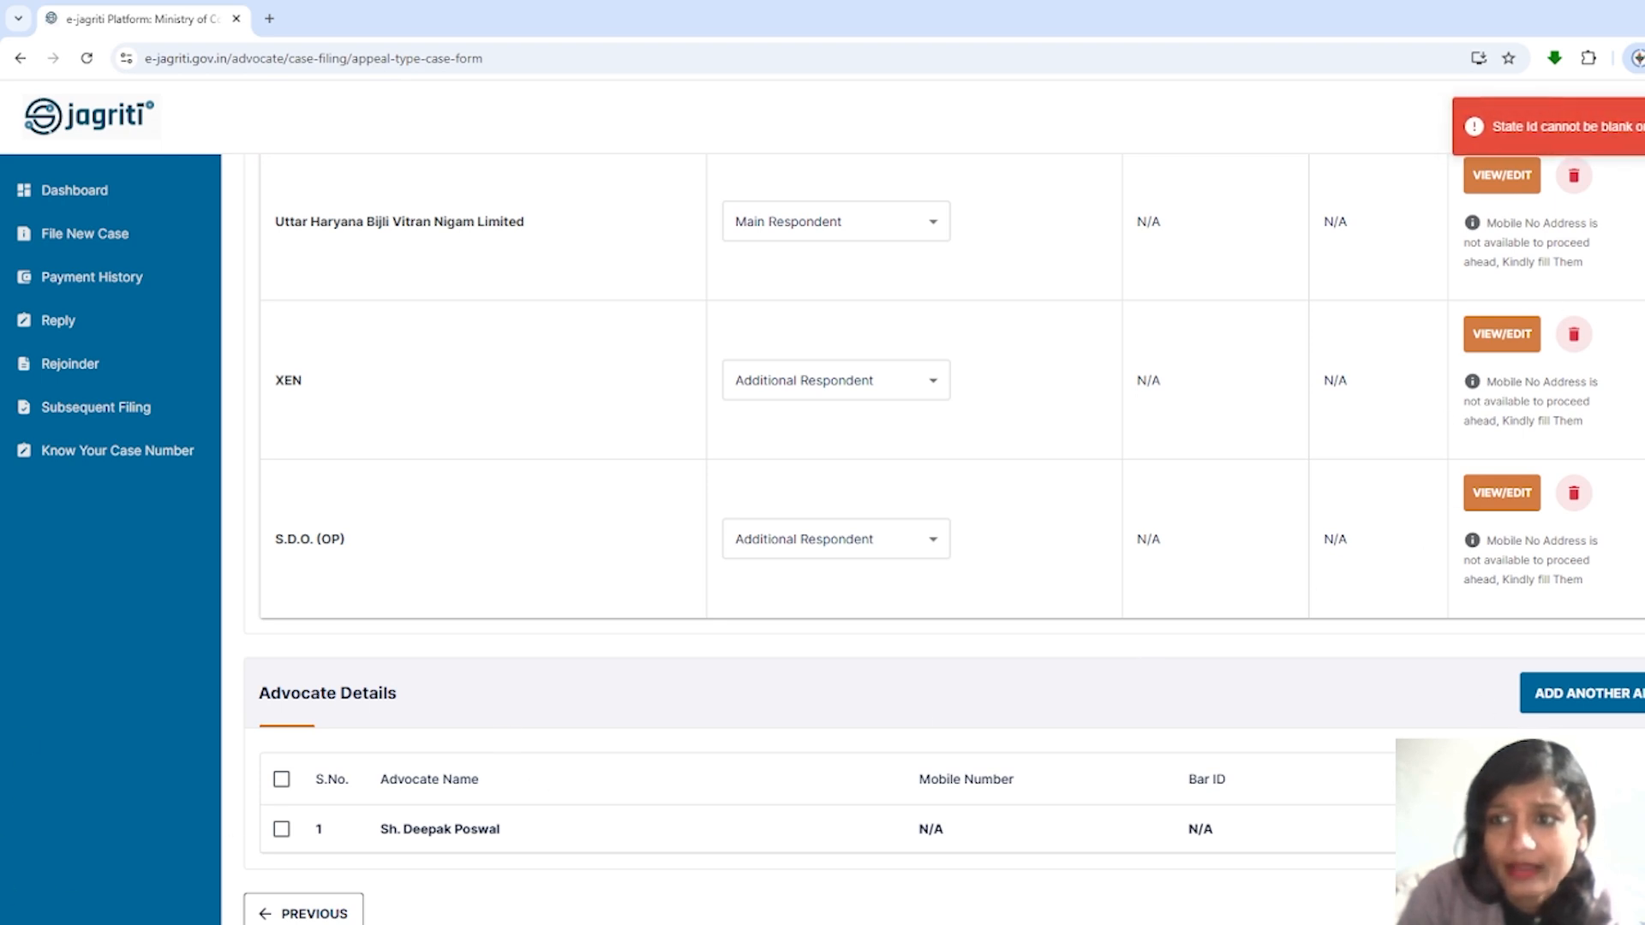
scroll(1207, 540, "down", 1)
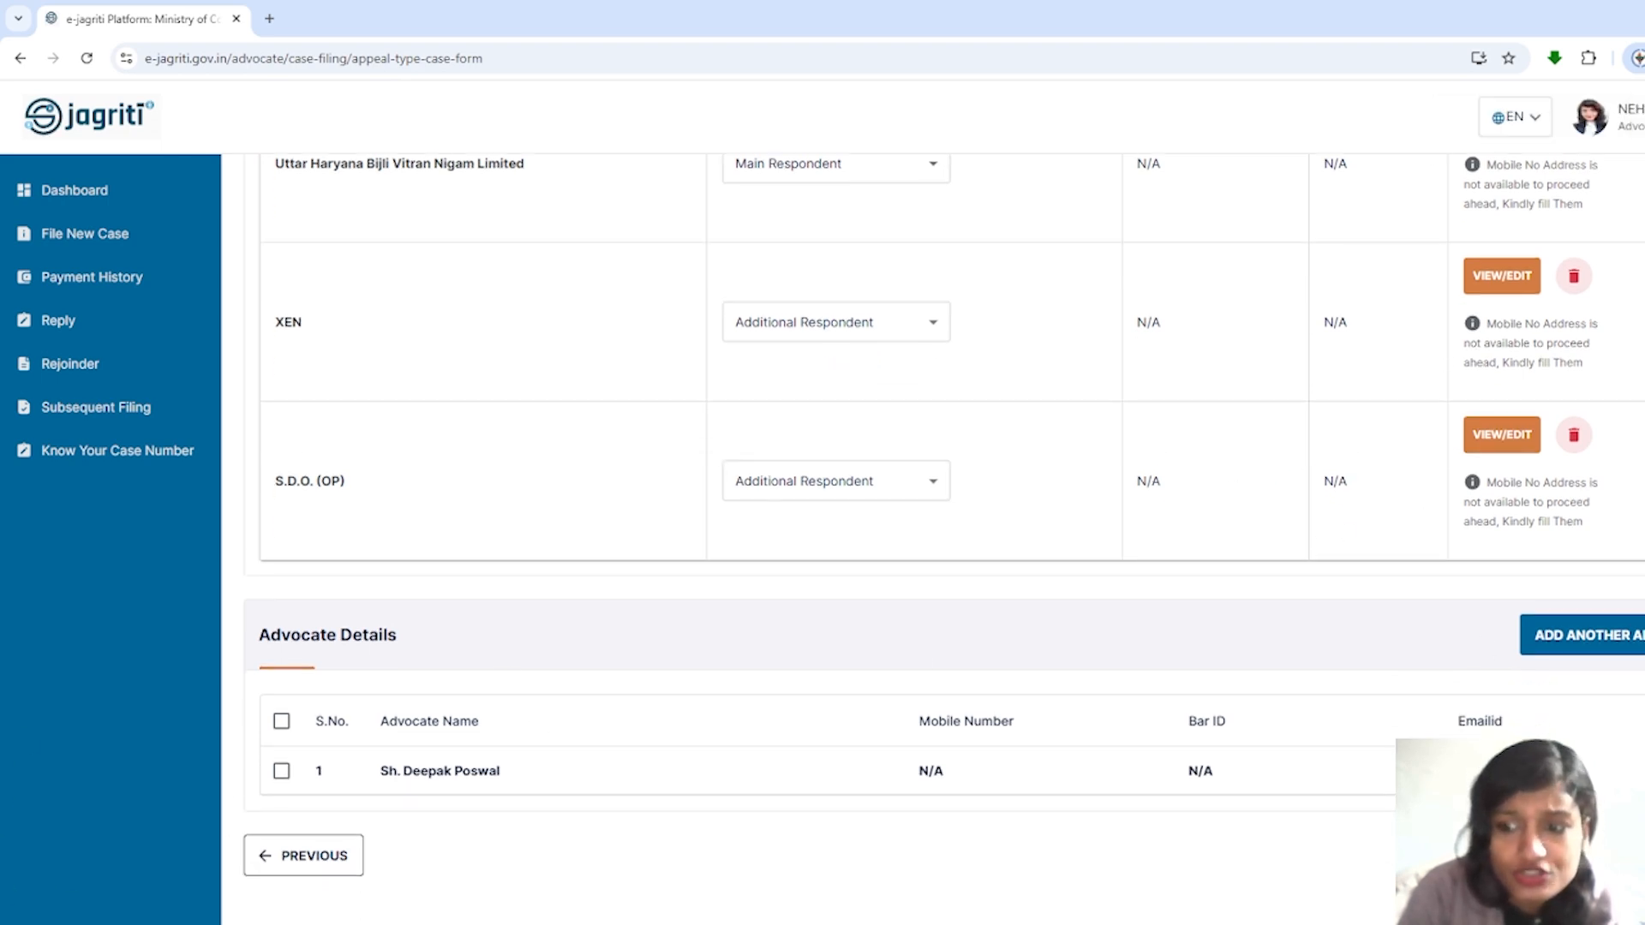
scroll(942, 540, "up", 10)
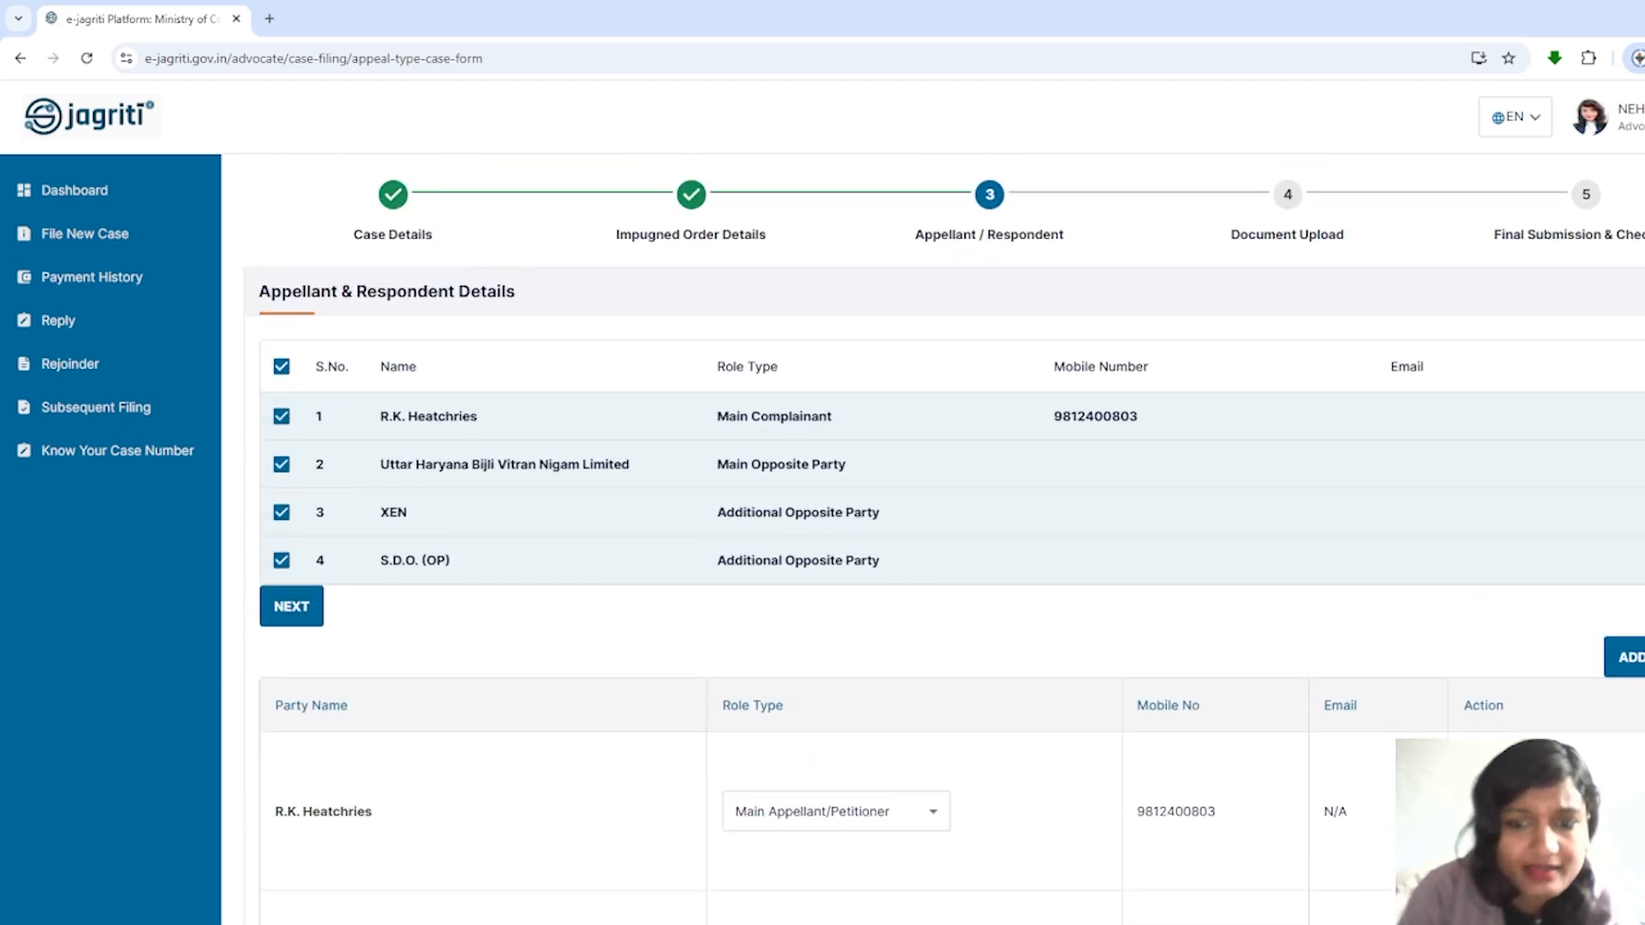
scroll(943, 540, "down", 5)
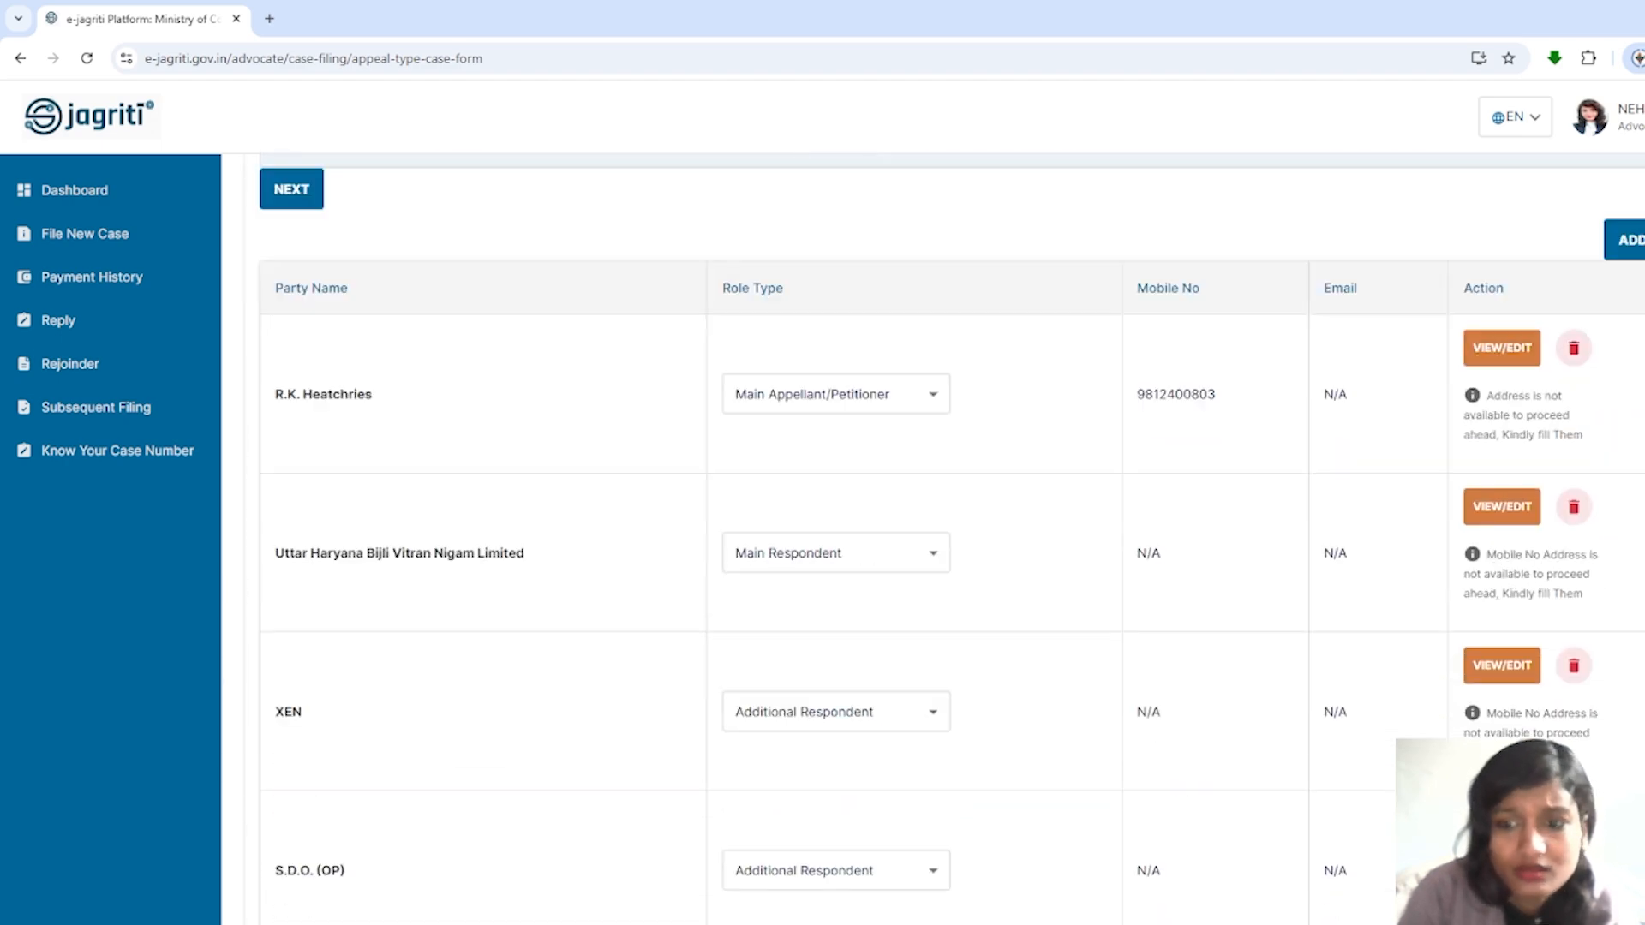
scroll(951, 540, "down", 2)
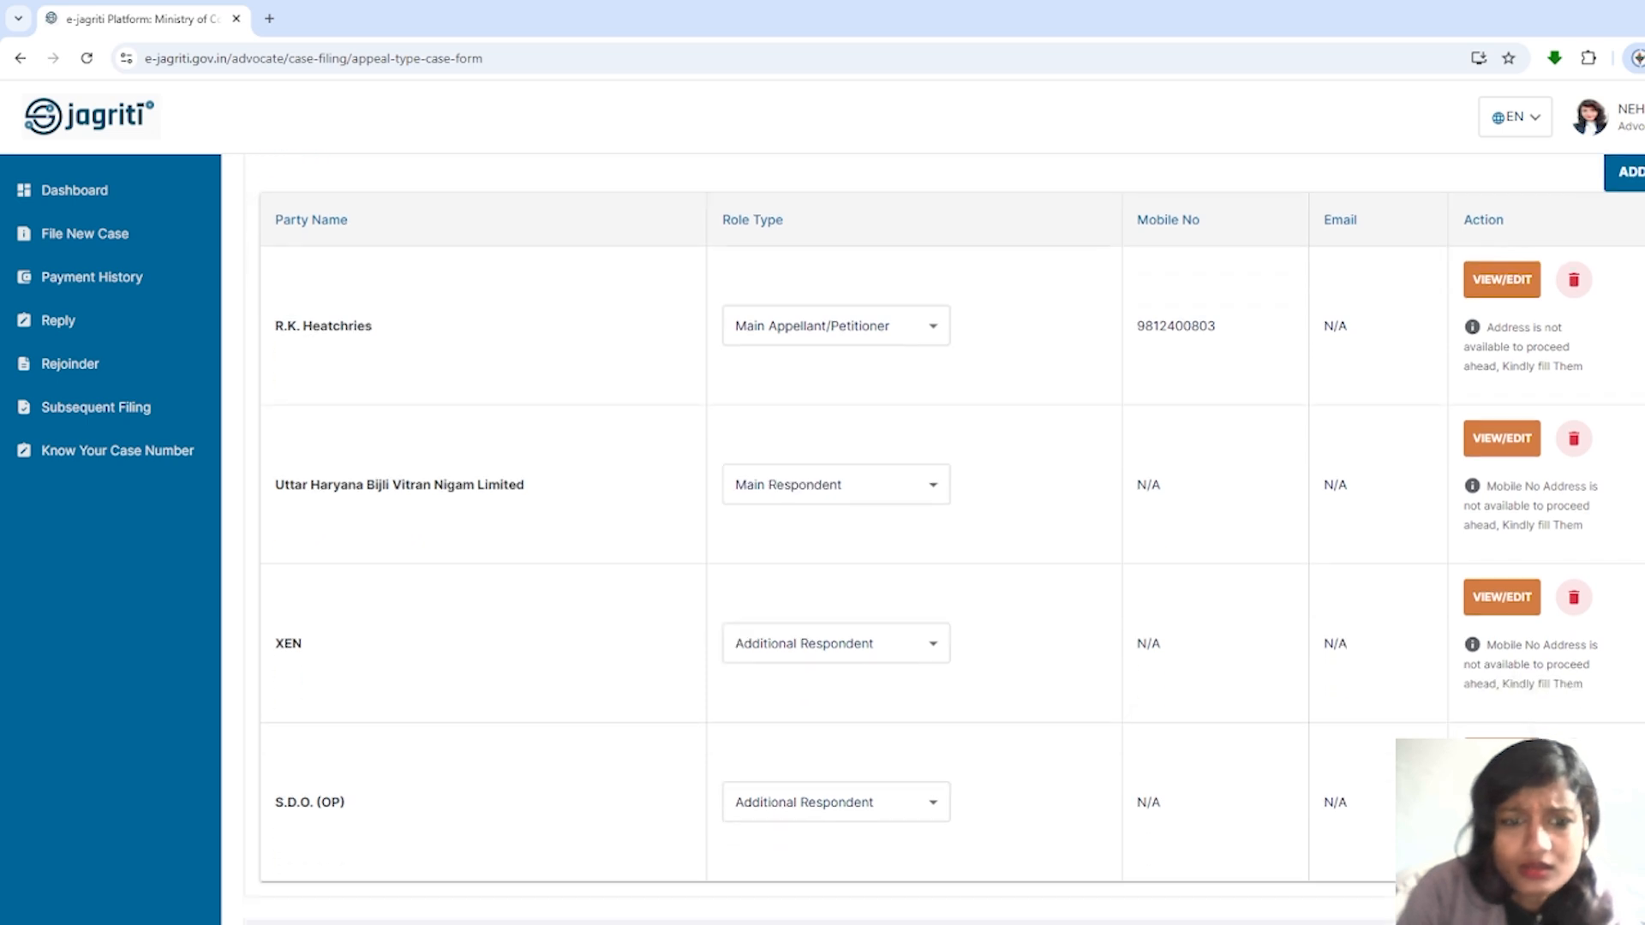
scroll(942, 540, "down", 2)
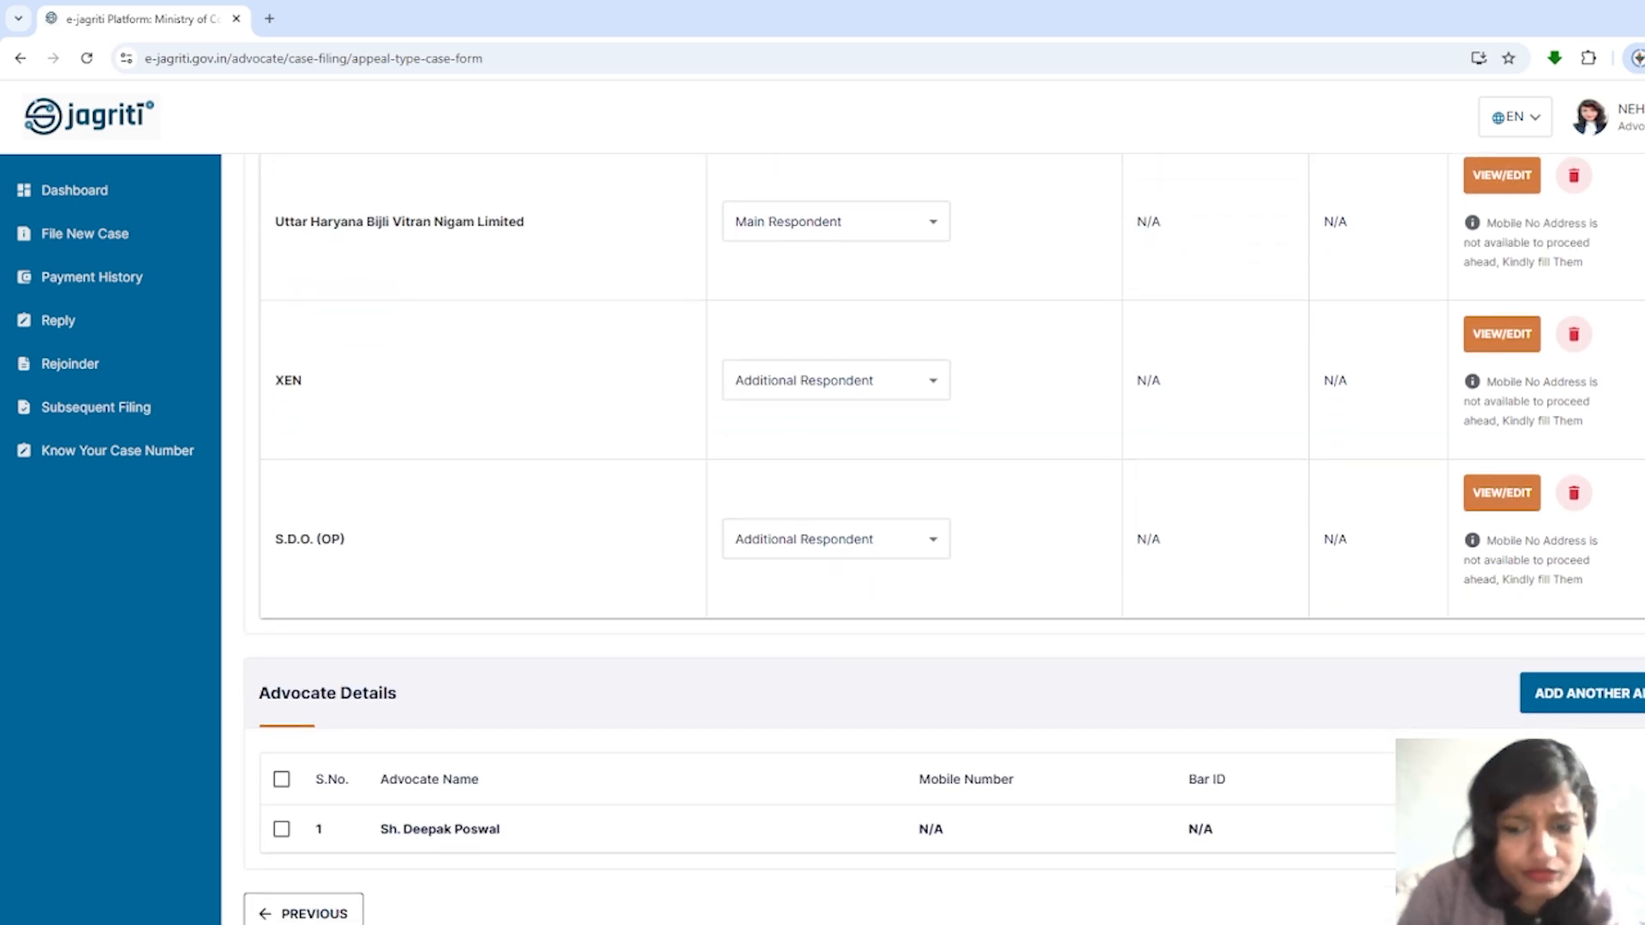
scroll(943, 540, "up", 5)
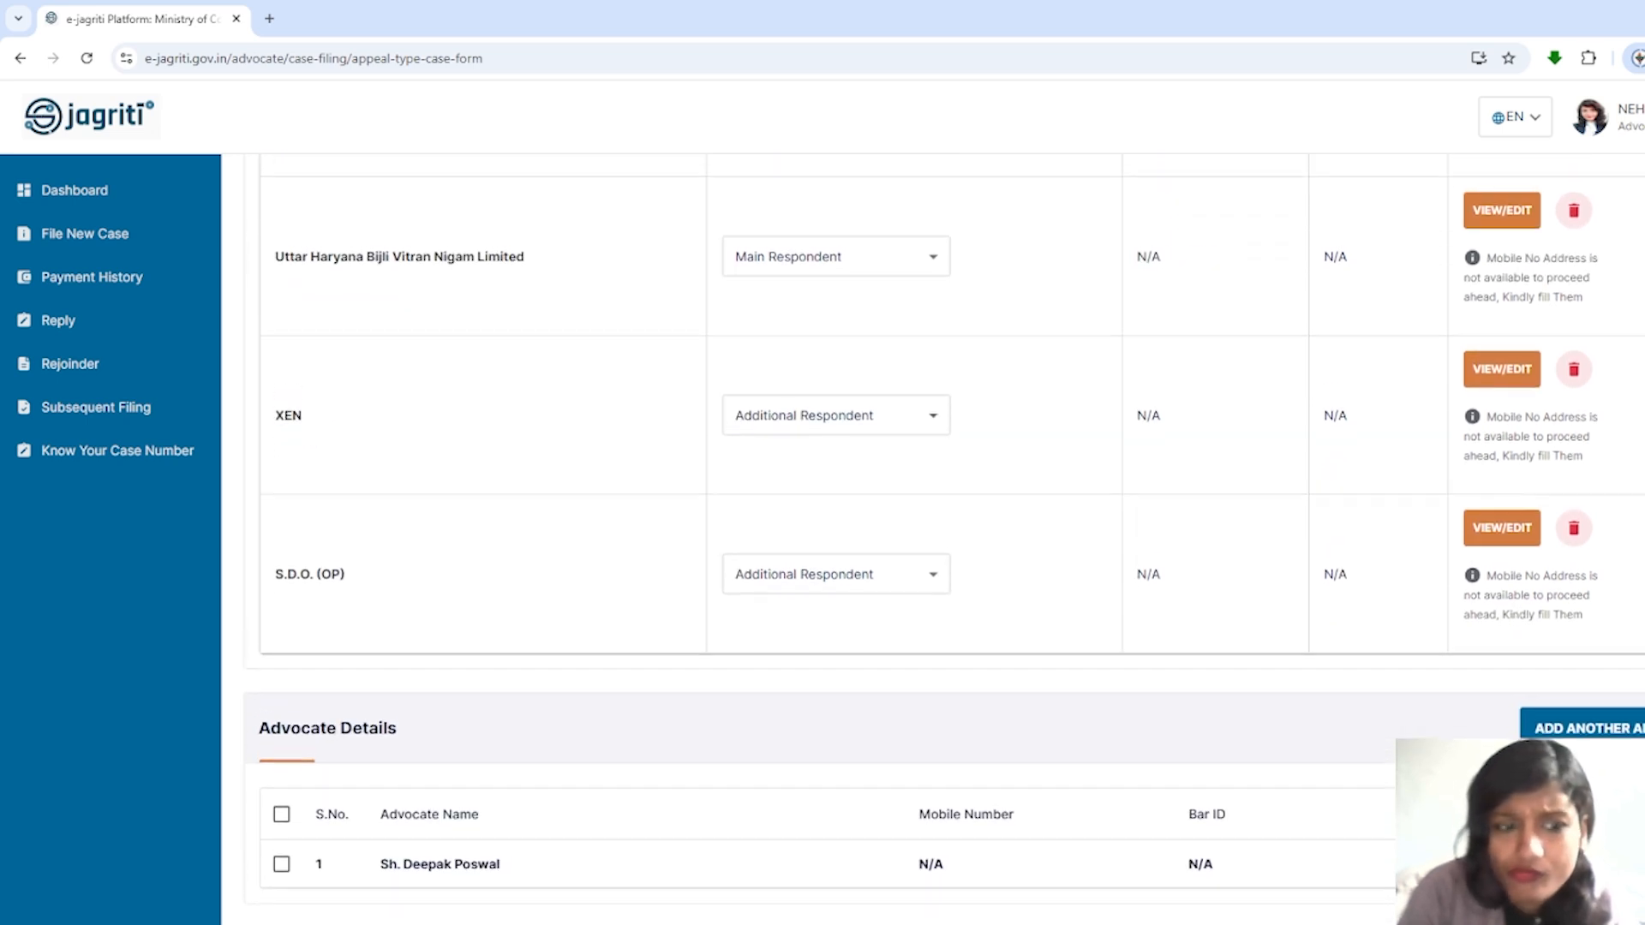
left_click(895, 757)
left_click(840, 841)
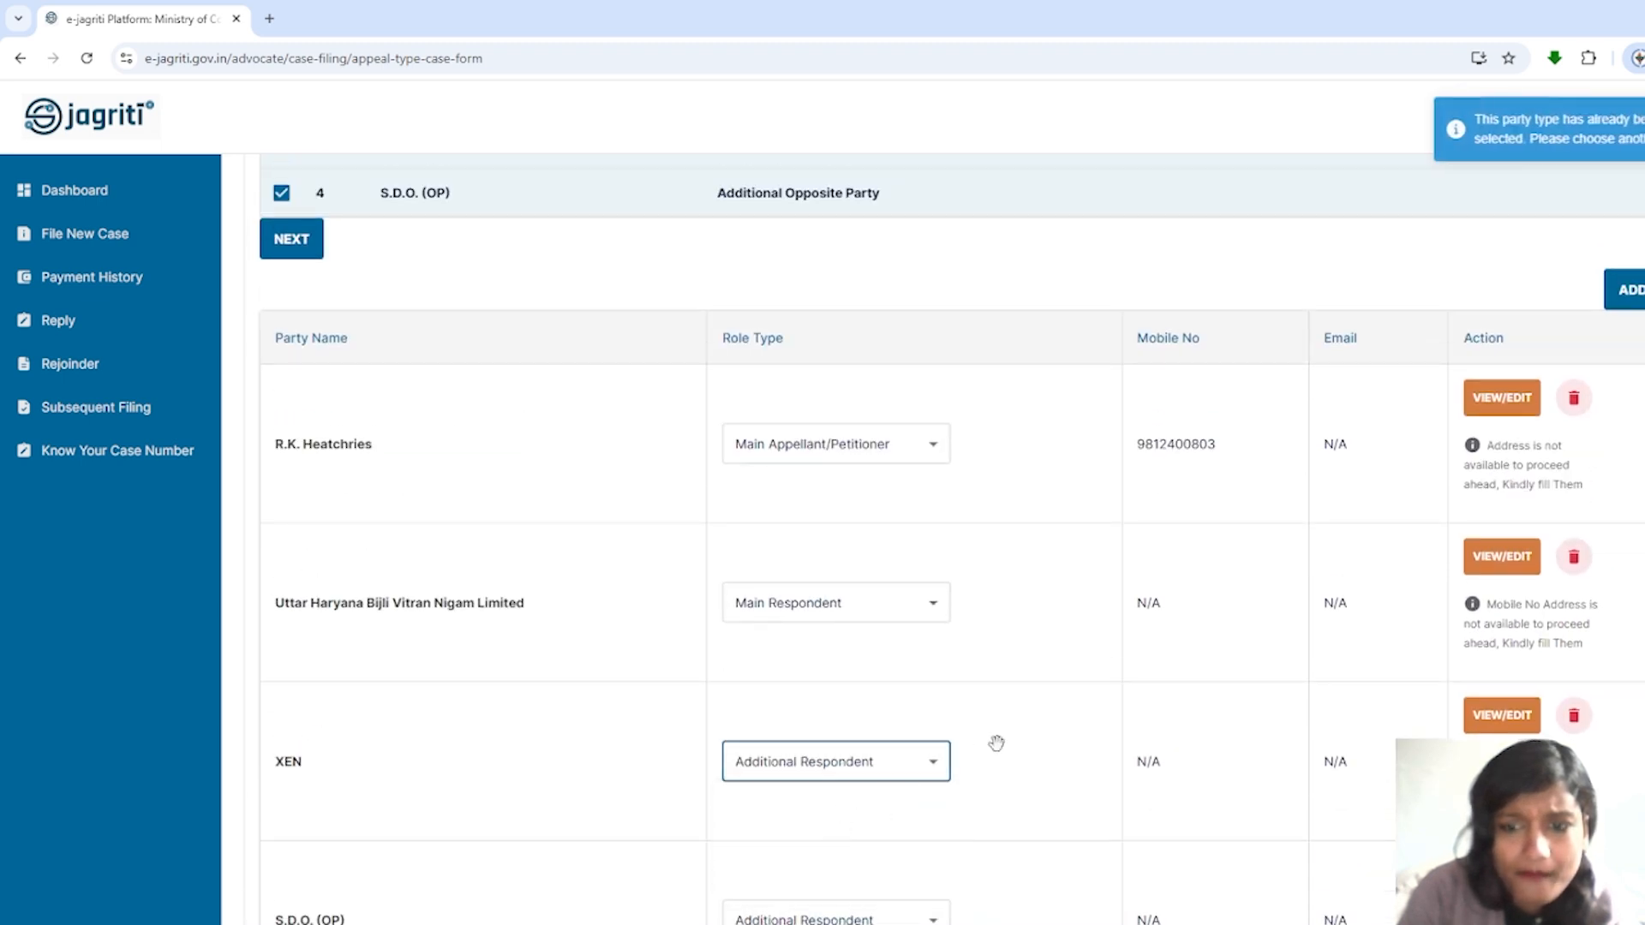
- Bring up the complainant's Appellant Details form via VIEW/EDIT on the first row
scroll(1470, 599, "down", 6)
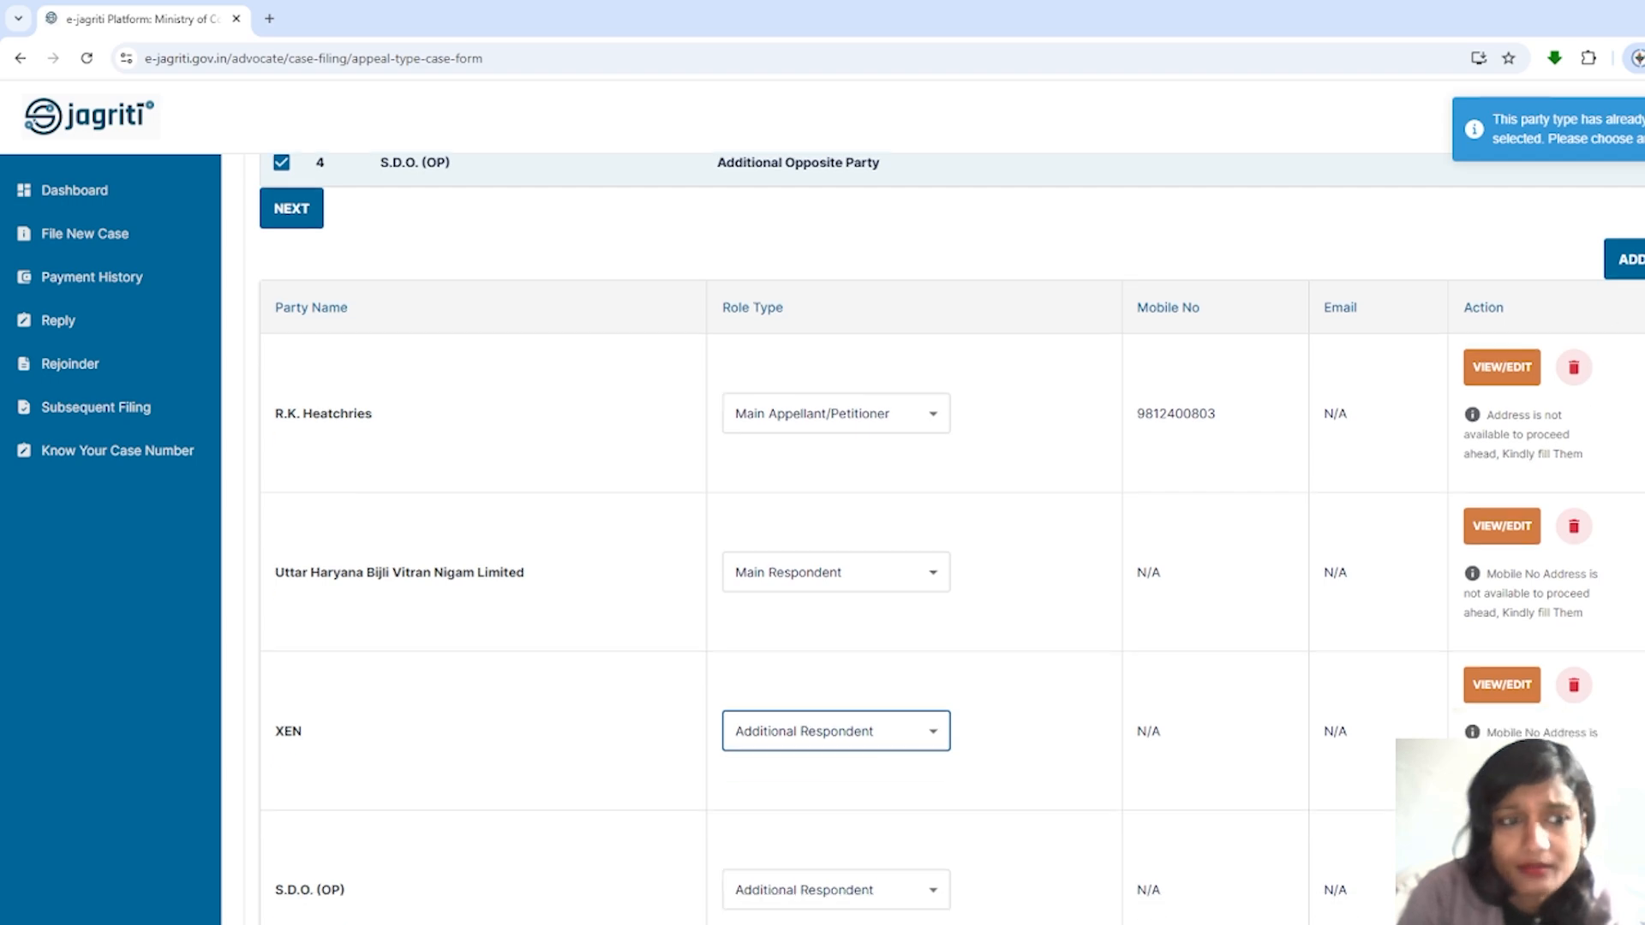
scroll(943, 513, "up", 10)
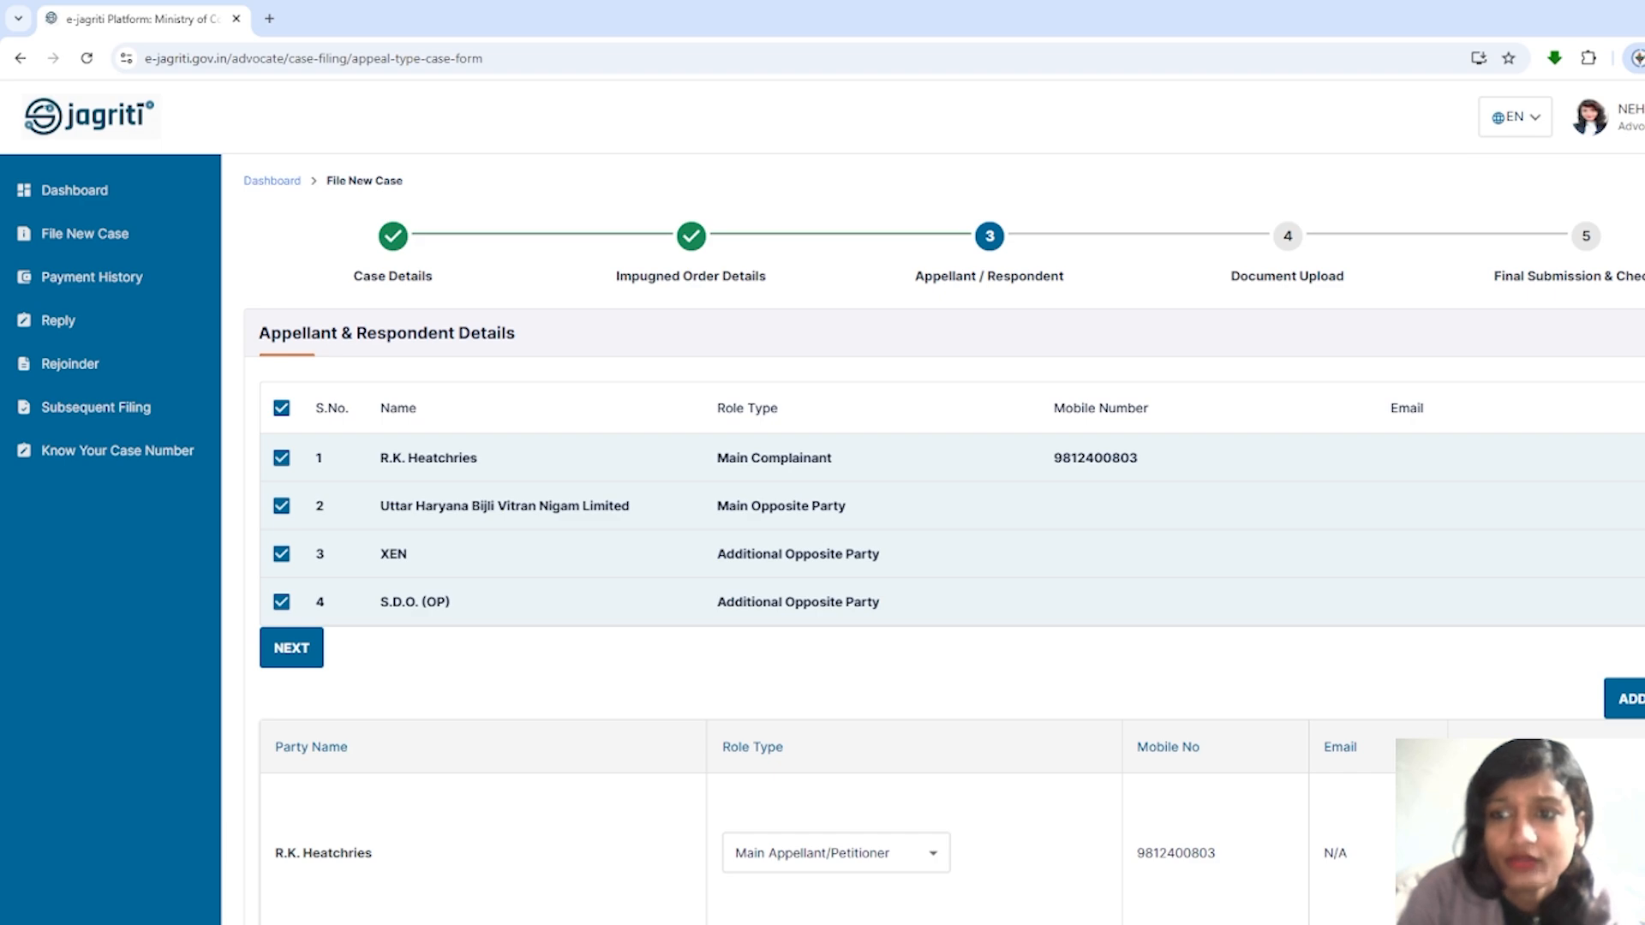
scroll(942, 531, "down", 7)
scroll(942, 514, "down", 3)
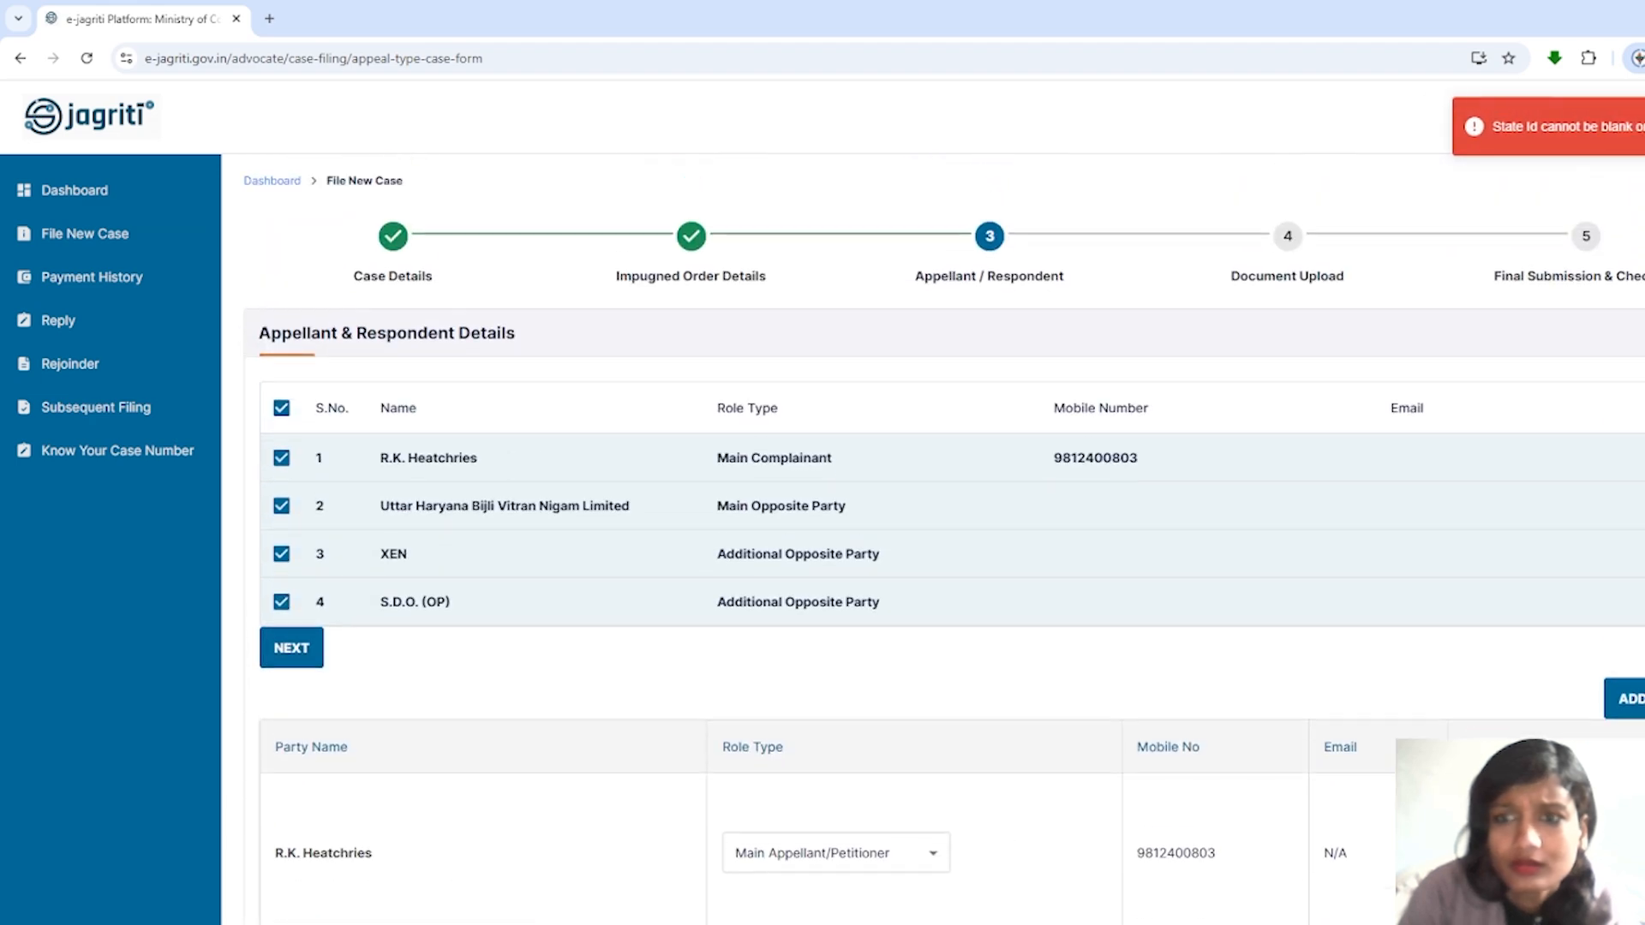
scroll(942, 514, "down", 5)
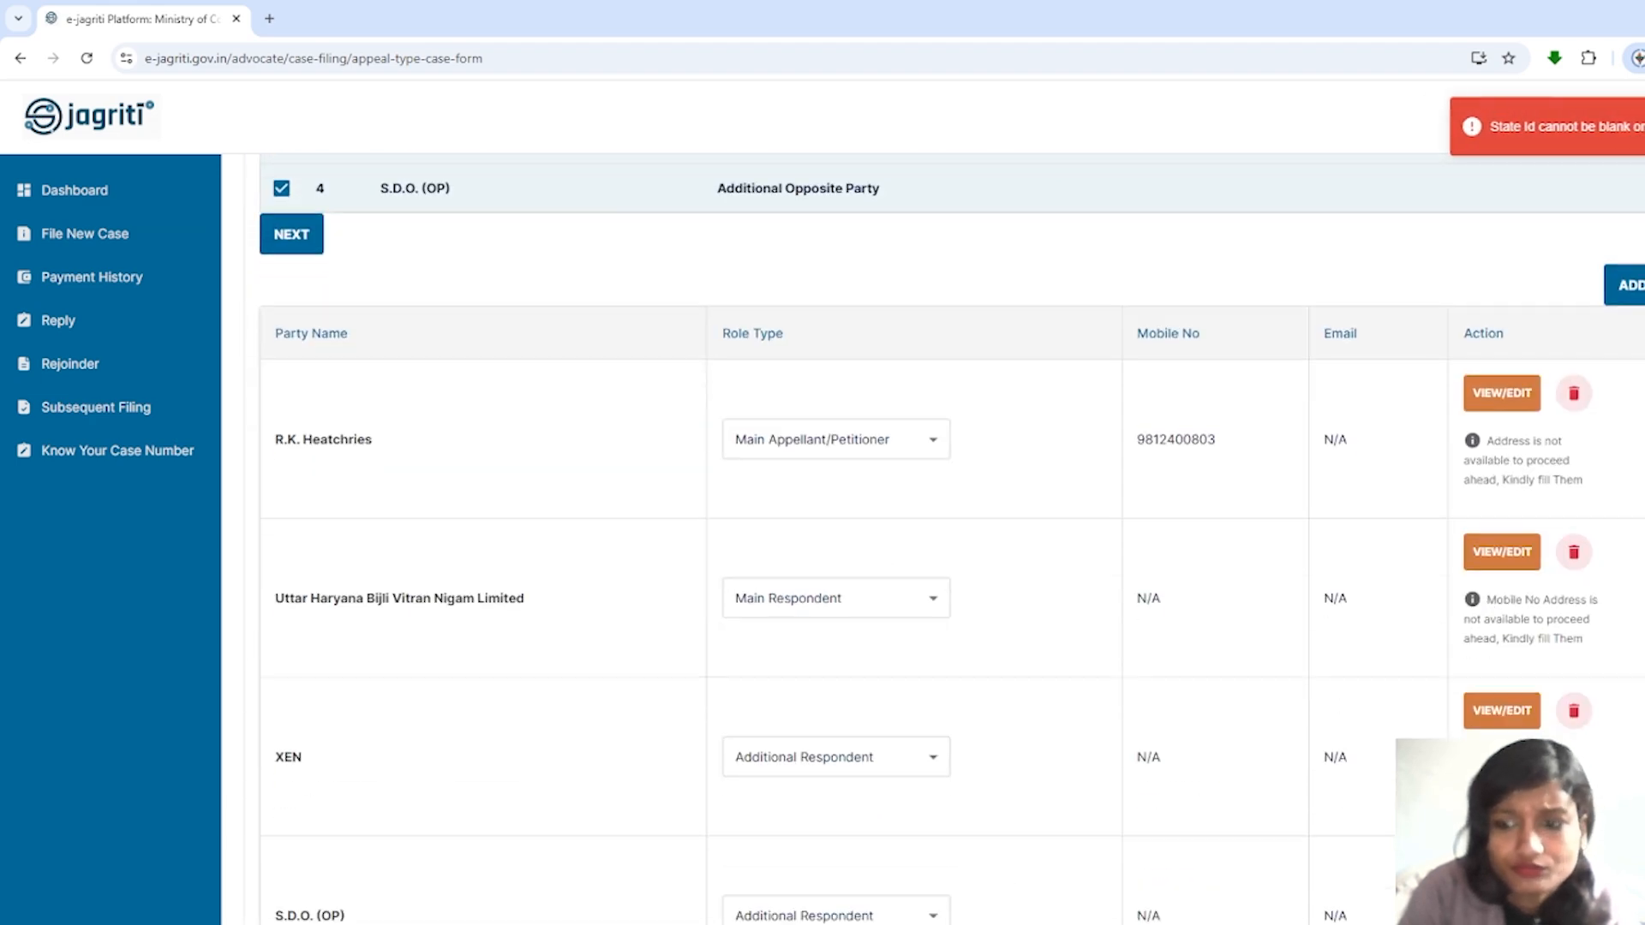
left_click(1500, 393)
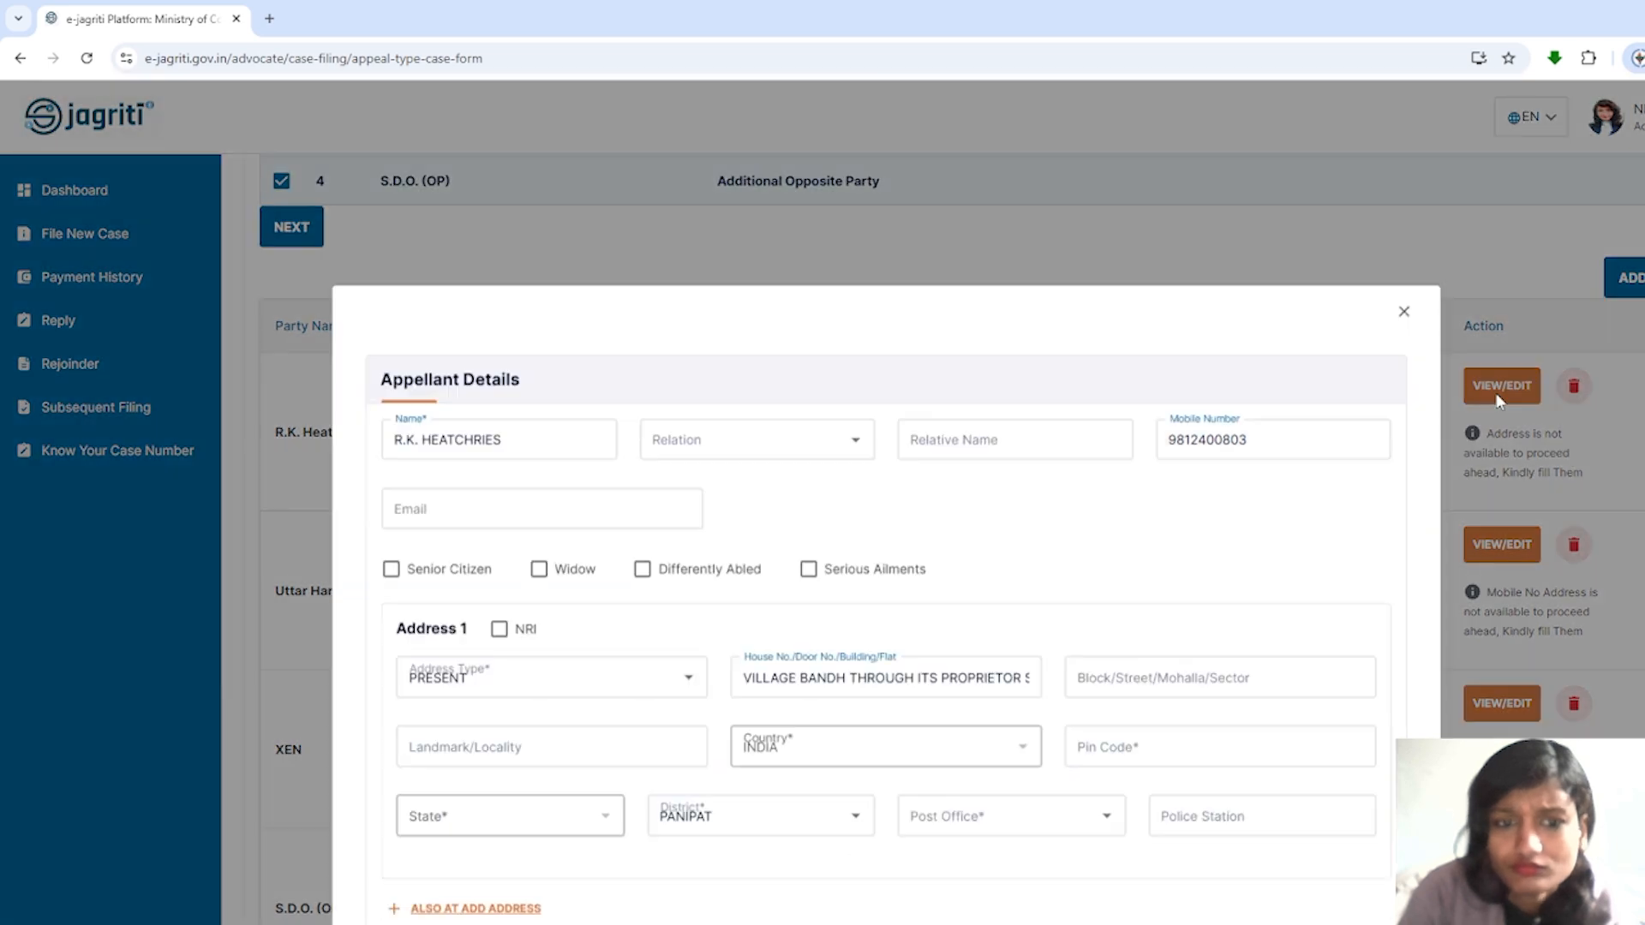
- Autofill the appellant's email, street and pin code 132103, choose district KAITHAL, and save
left_click(848, 535)
left_click(1363, 515)
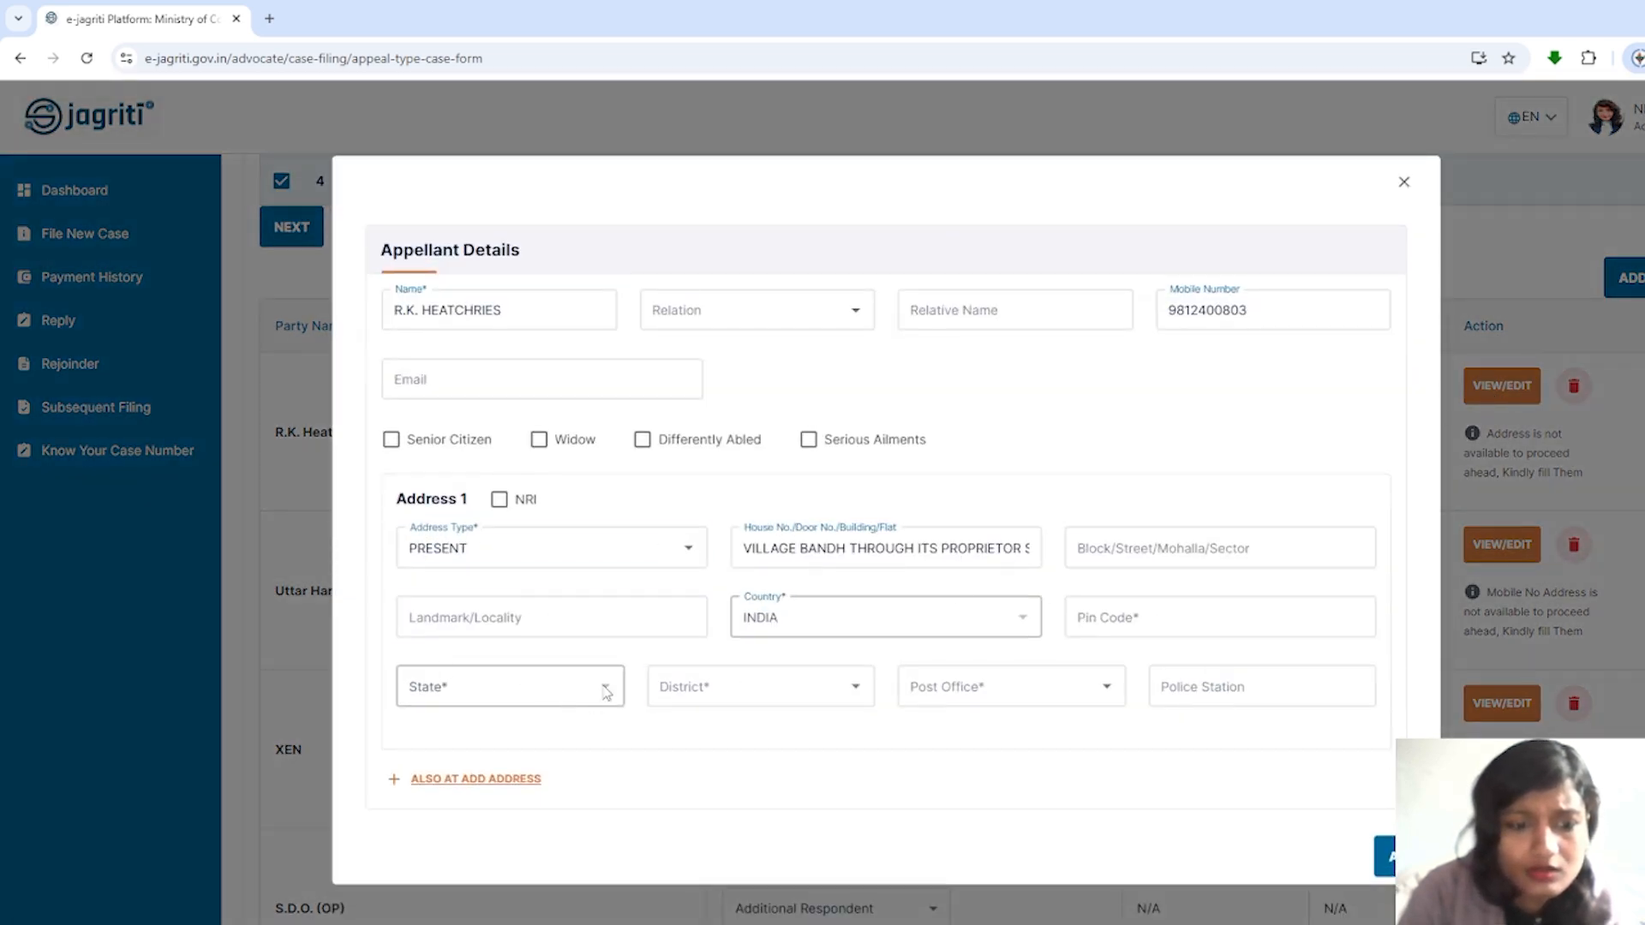
left_click(547, 382)
left_click(553, 435)
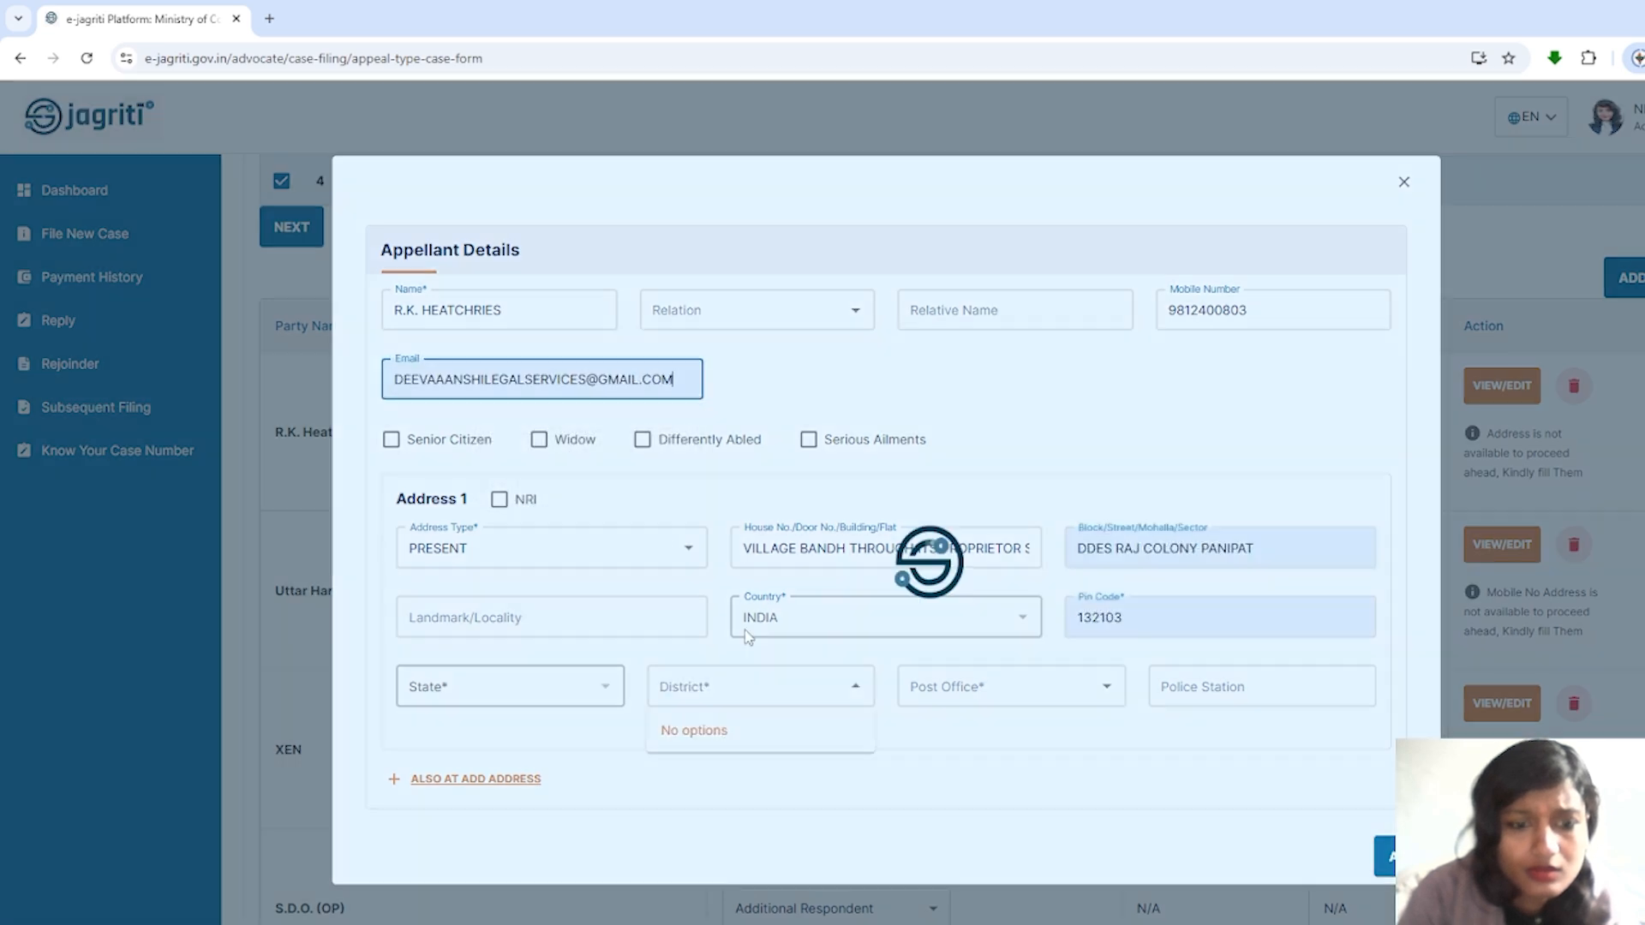
left_click(741, 611)
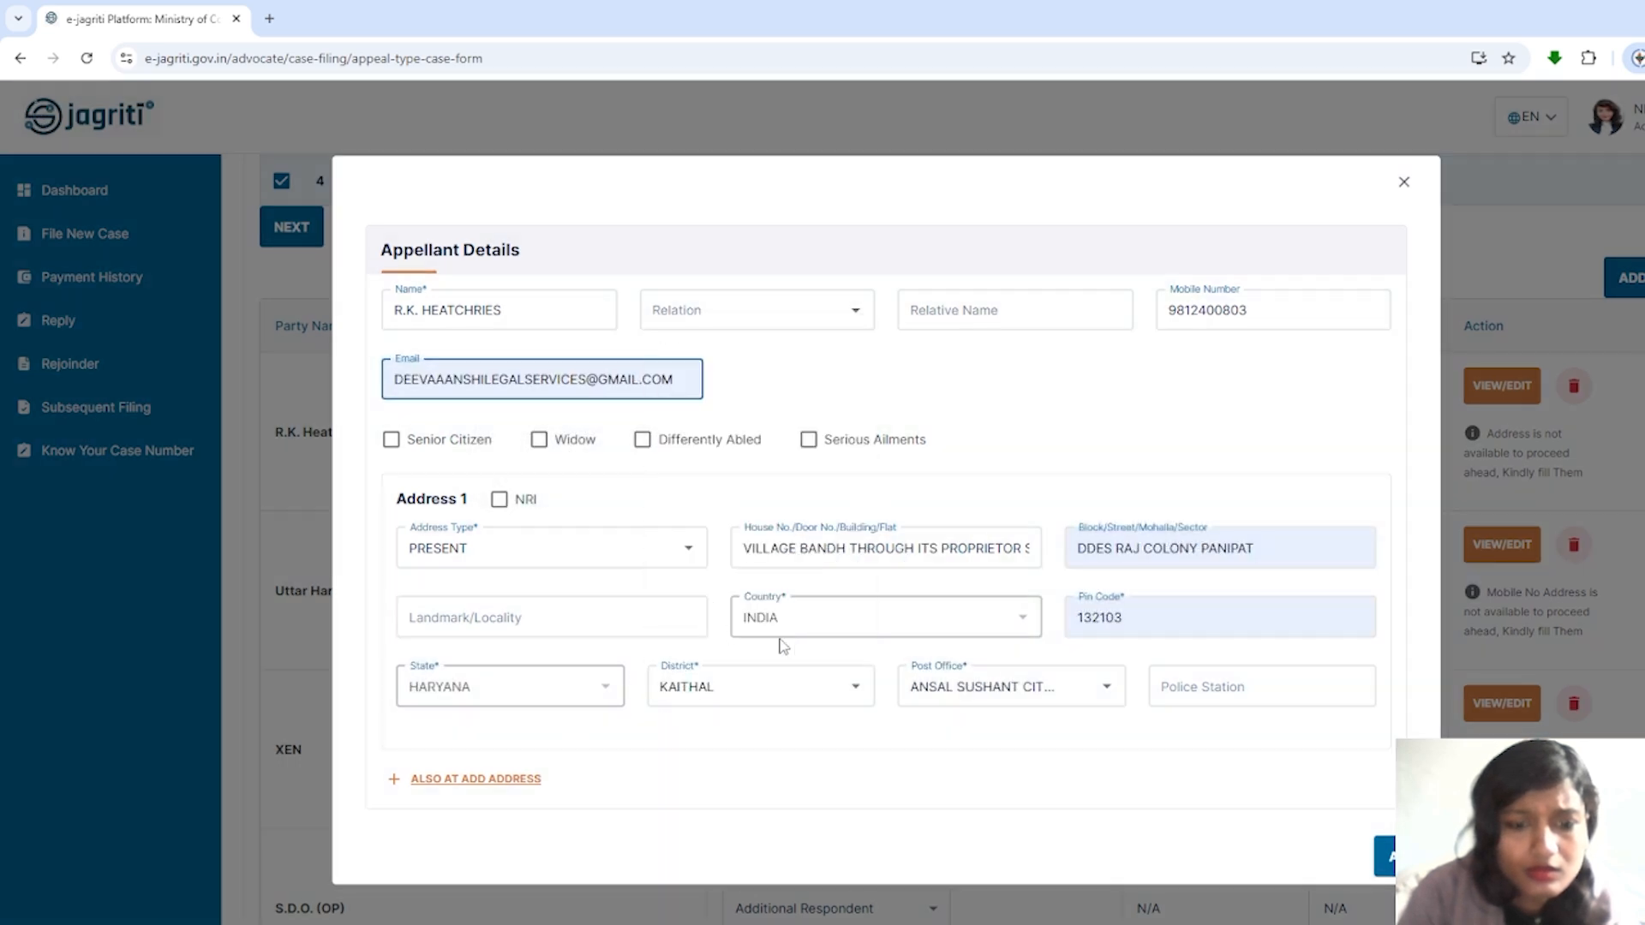
left_click(1391, 850)
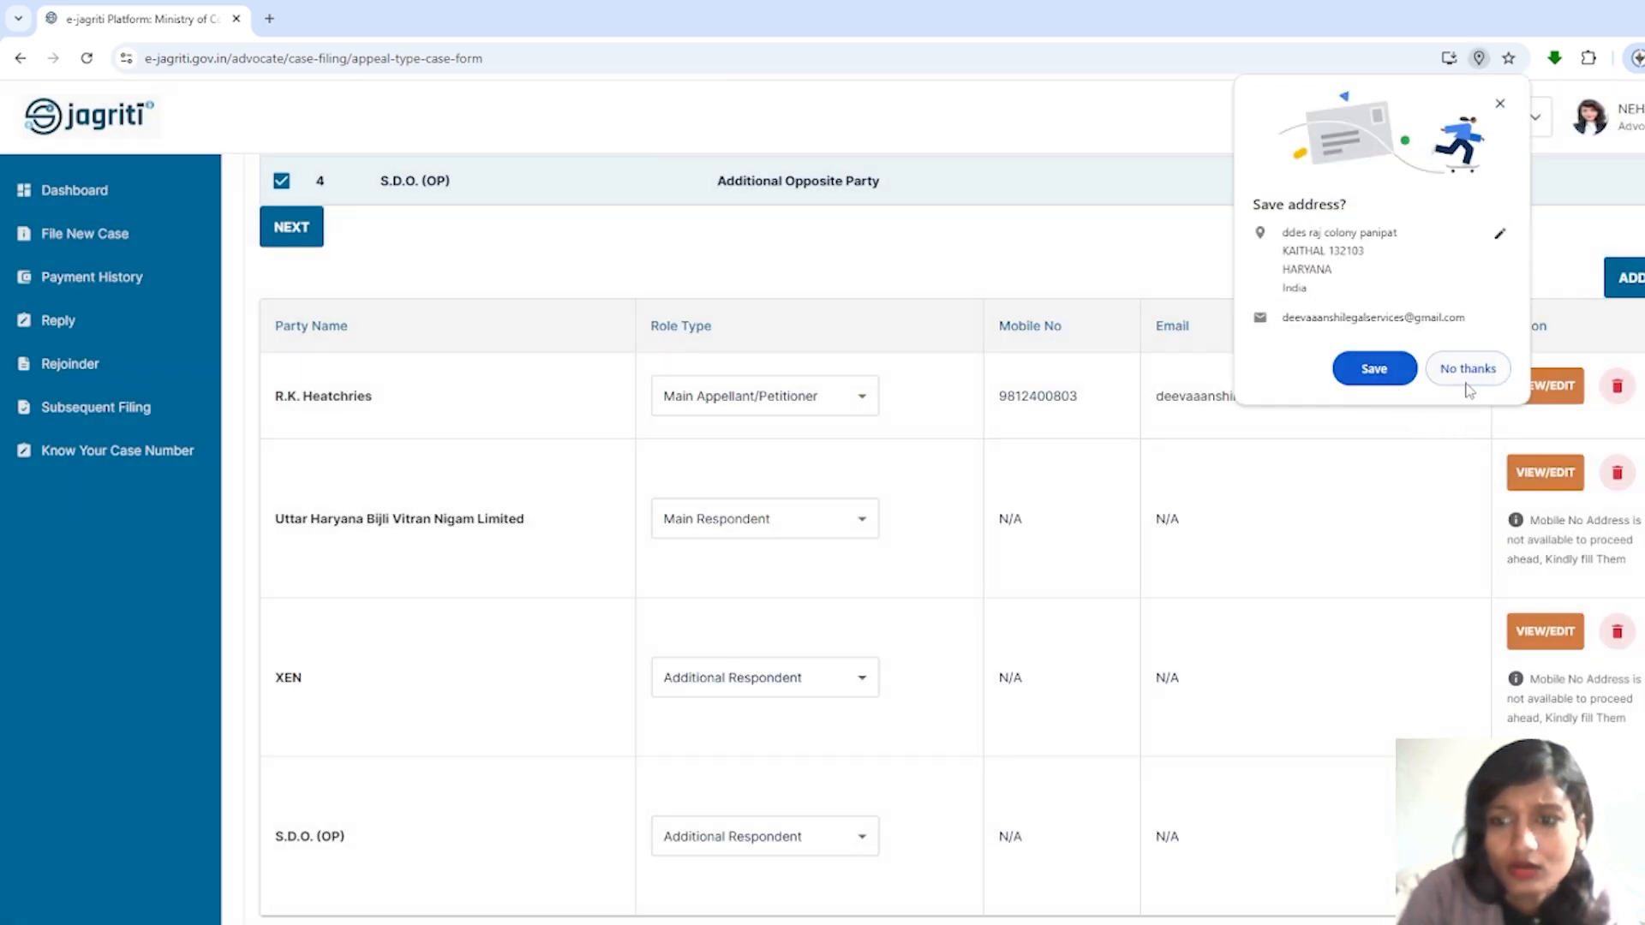
left_click(1467, 368)
left_click(1617, 473)
- Delete the Uttar Haryana, XEN and S.D.O. (OP) party rows, leaving only the main appellant
left_click(1148, 591)
left_click(1581, 474)
left_click(1152, 571)
left_click(1580, 473)
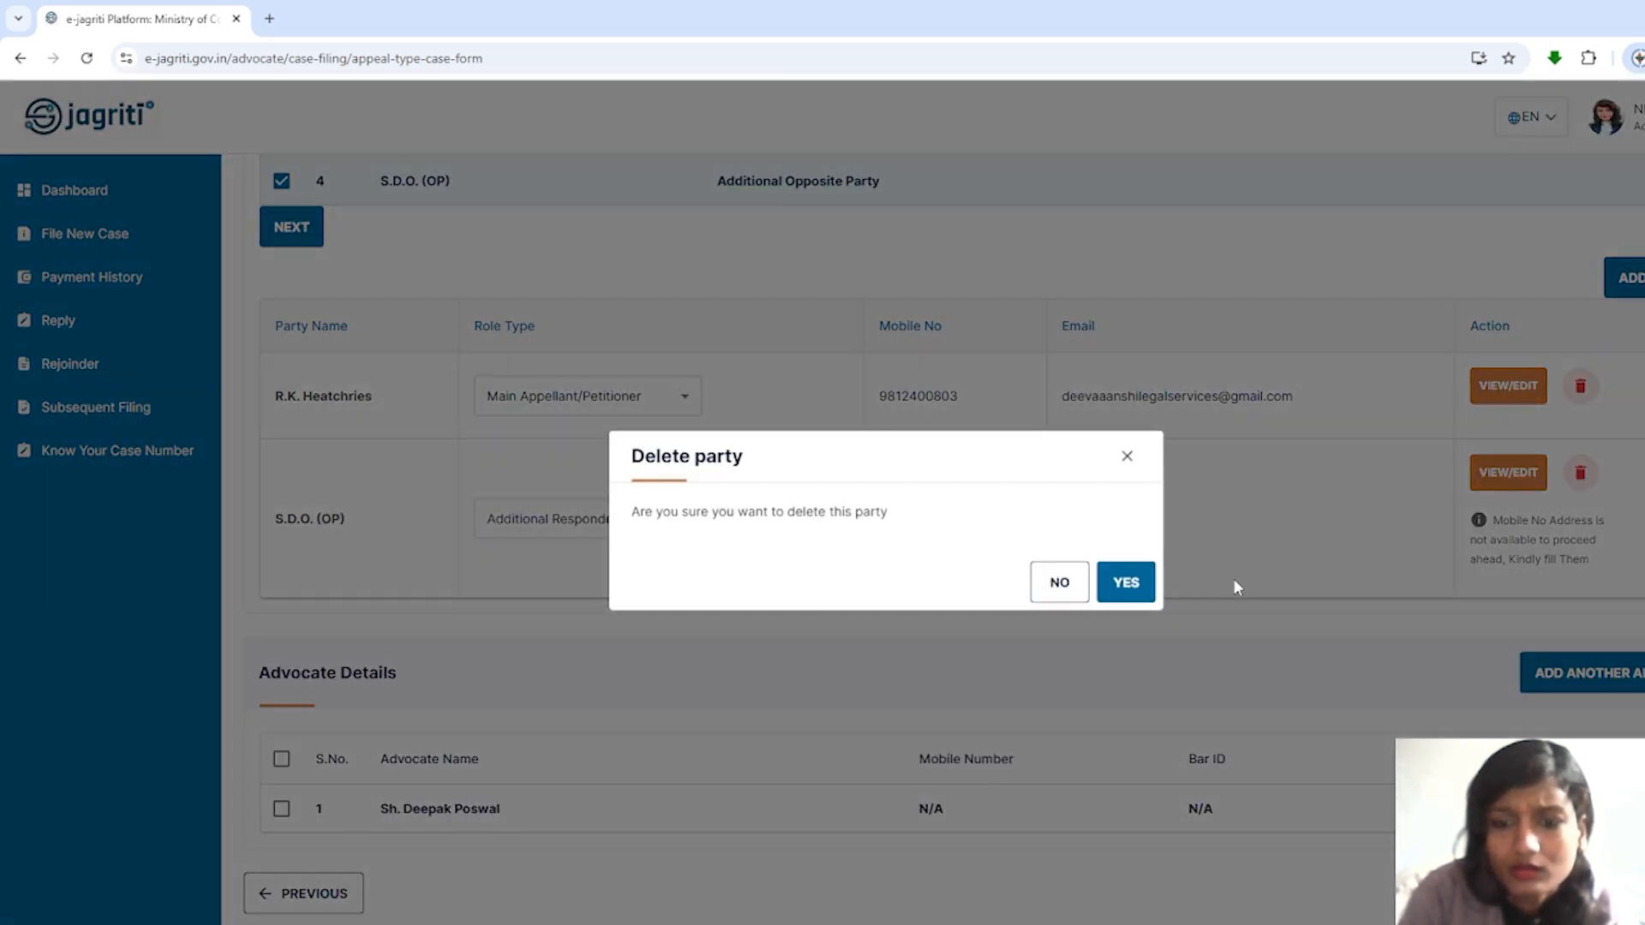
left_click(1126, 584)
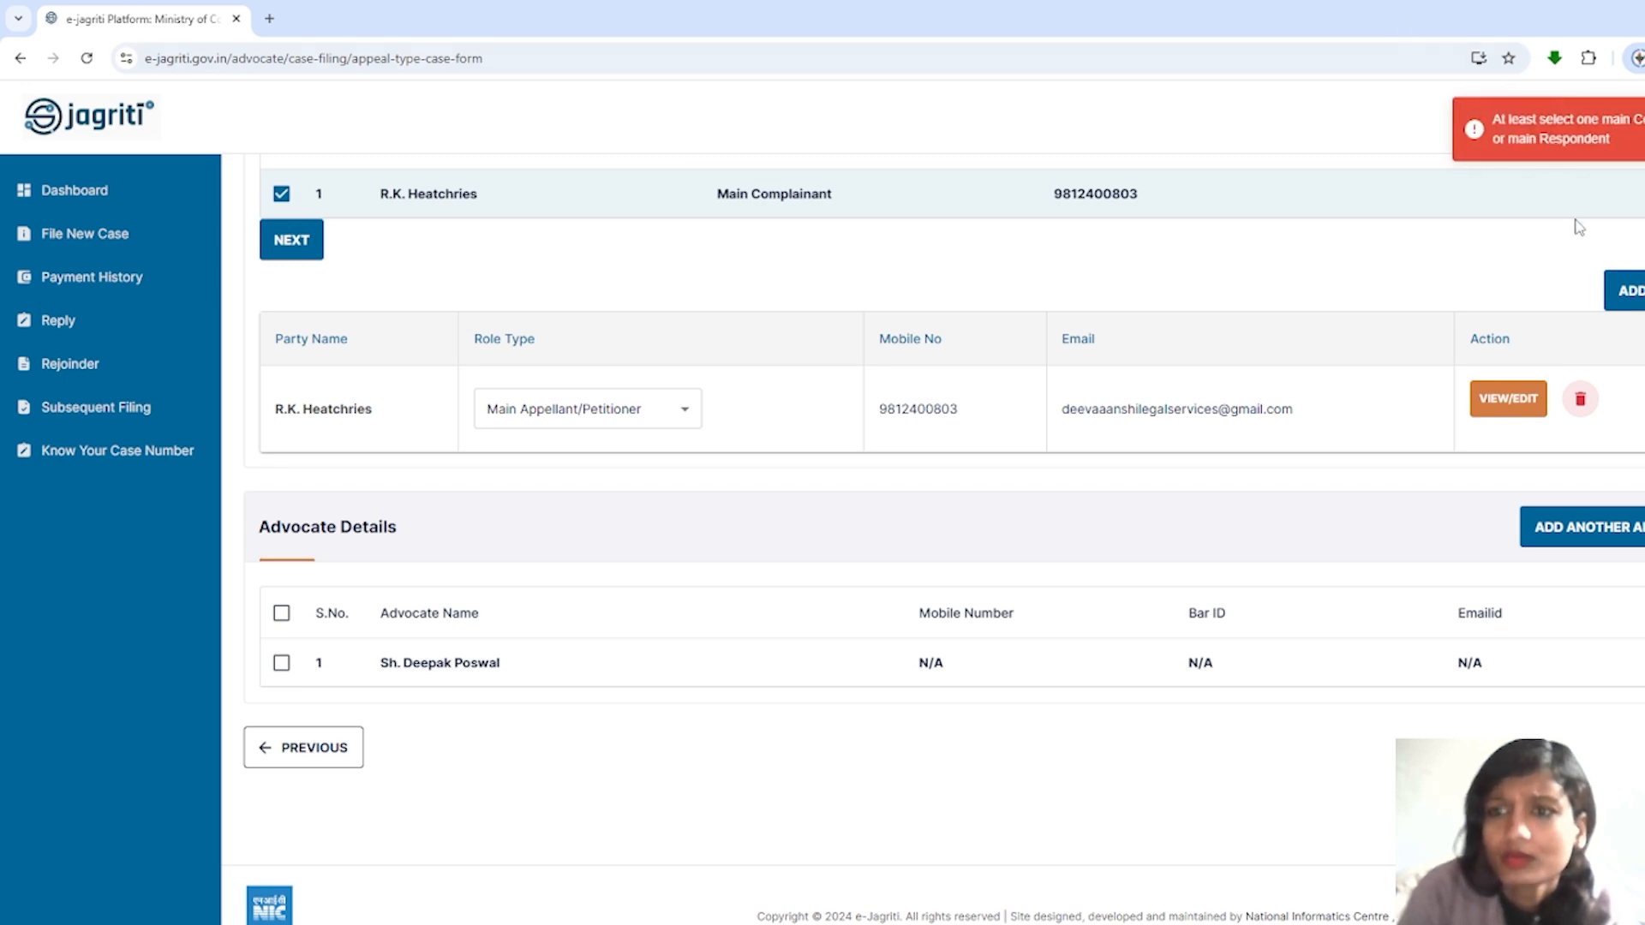
scroll(942, 514, "up", 3)
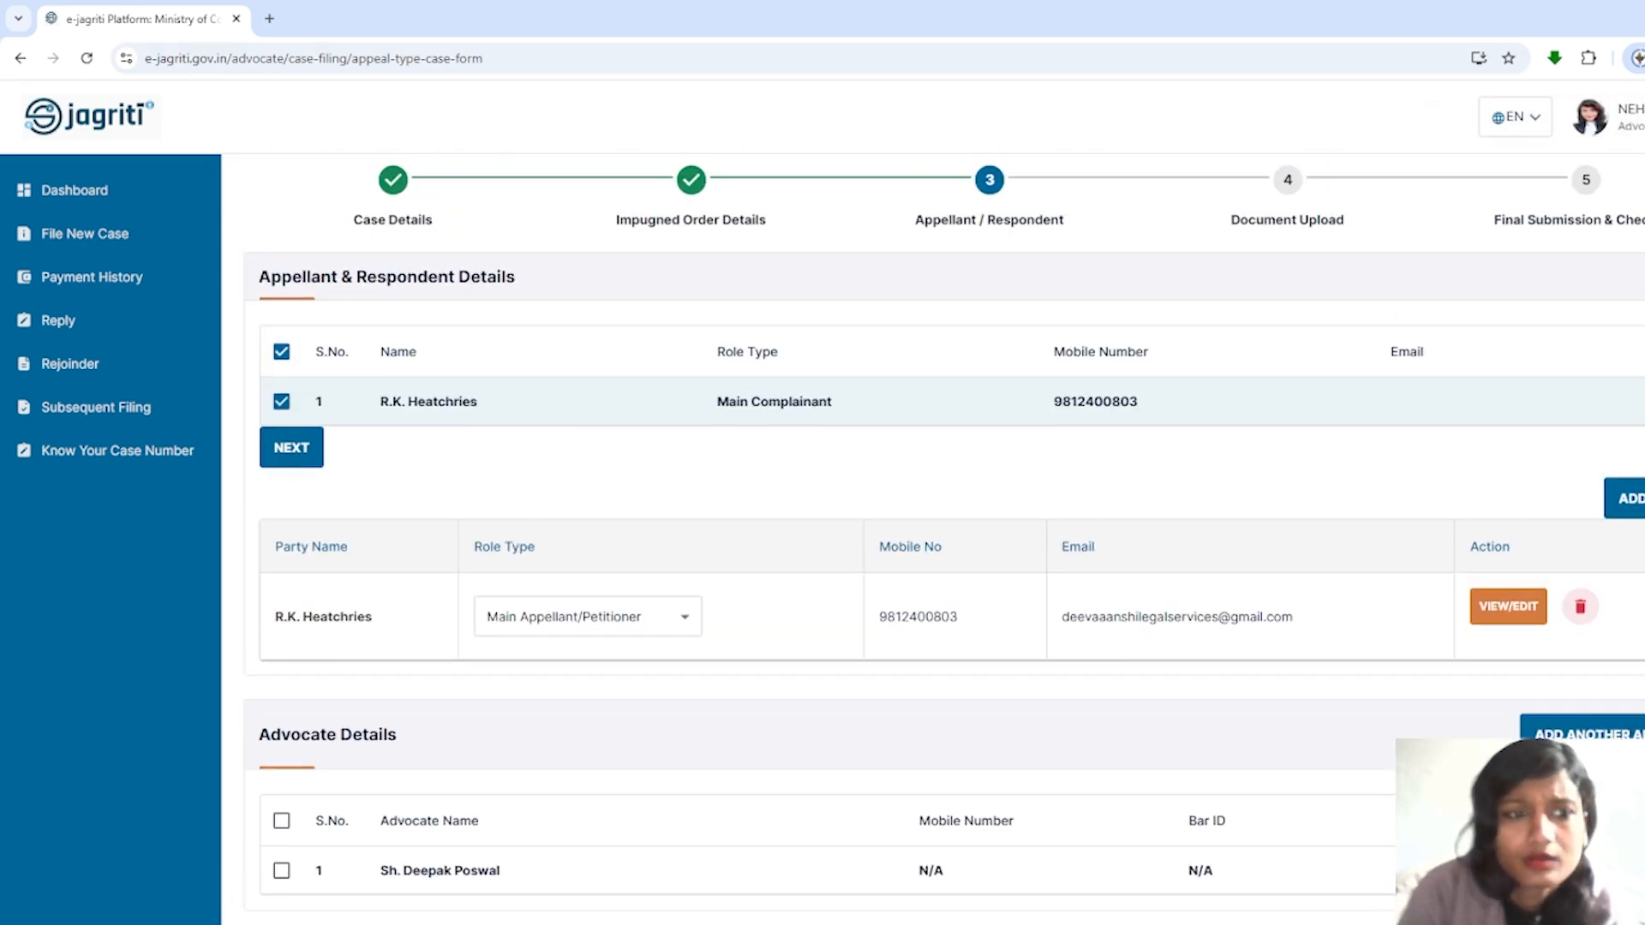
left_click(294, 450)
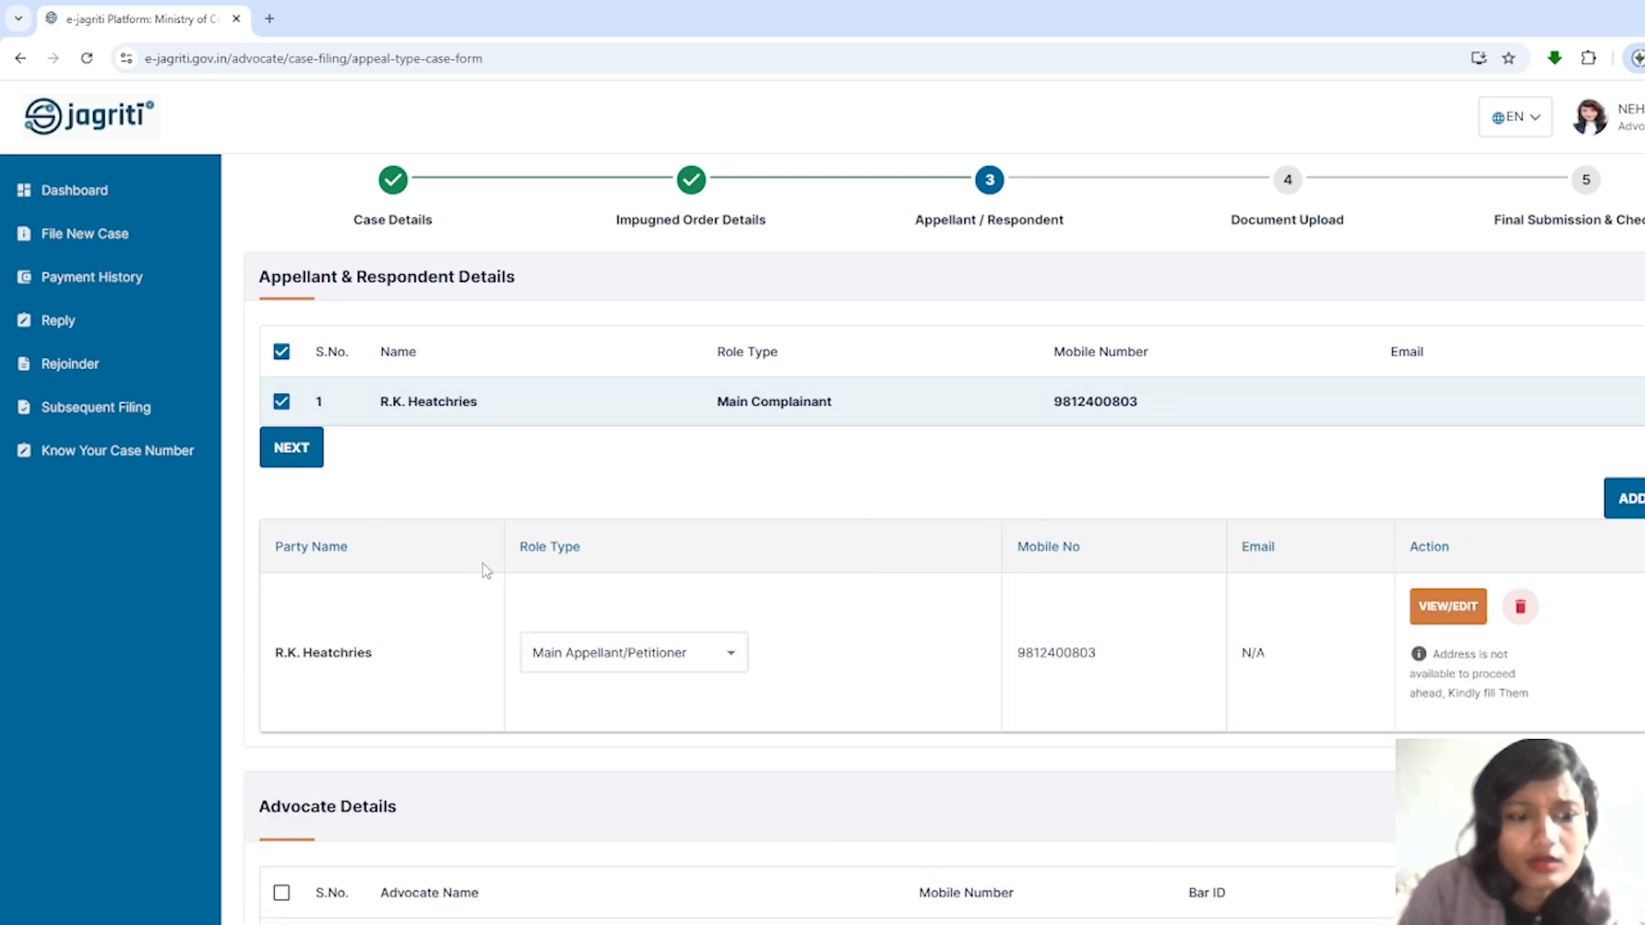
scroll(942, 531, "down", 2)
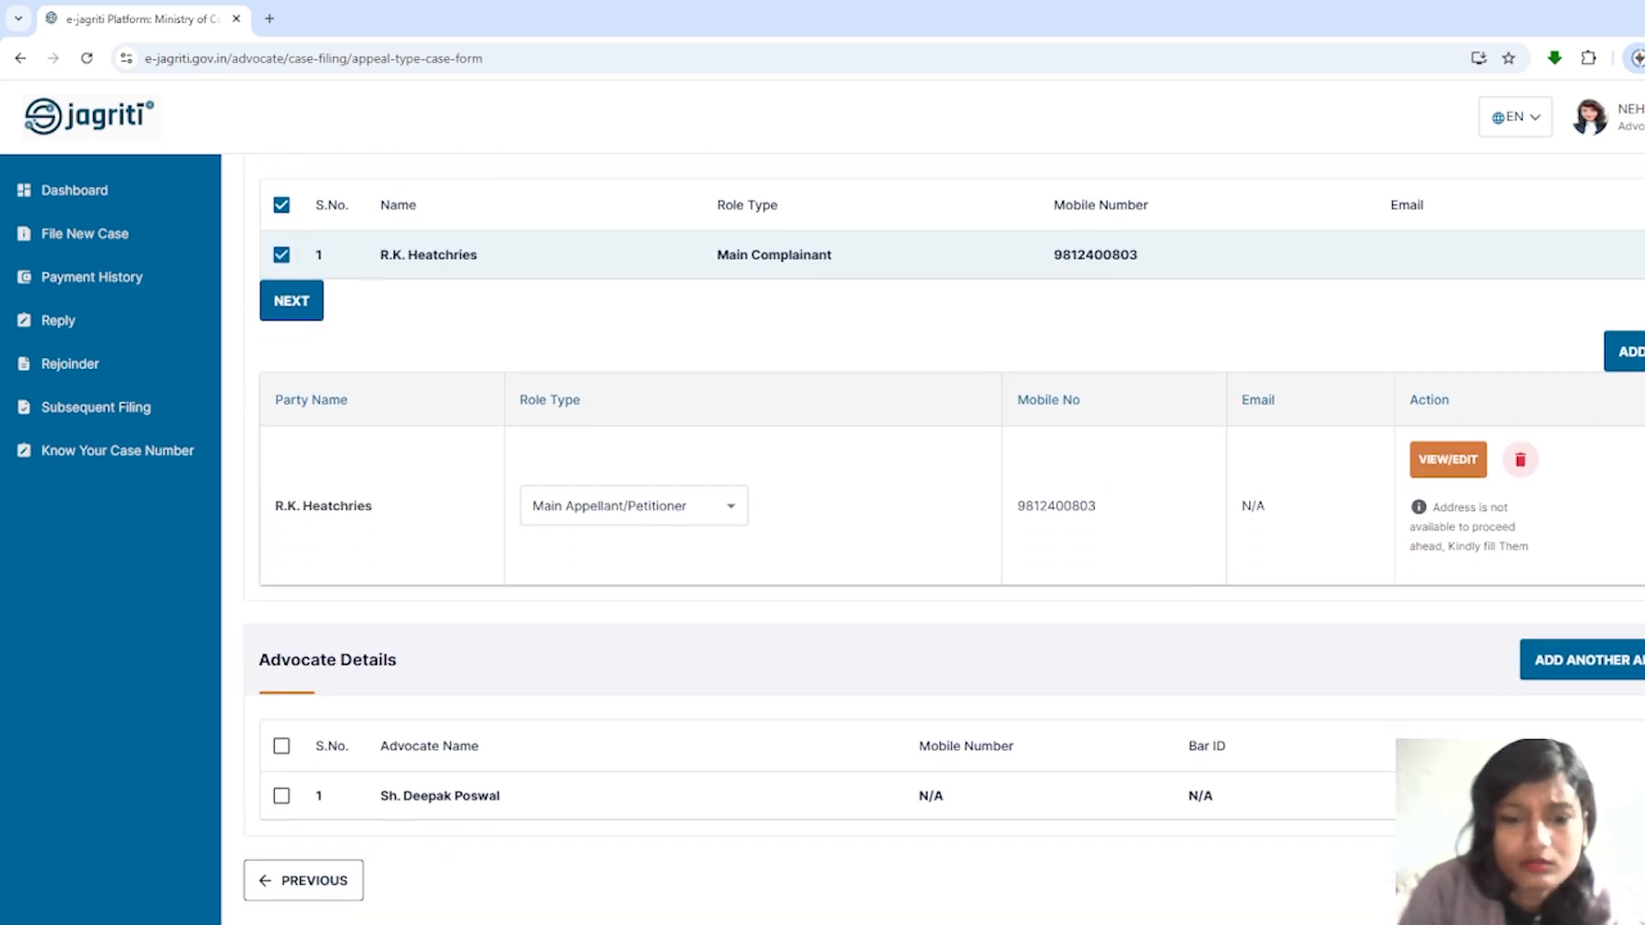
scroll(942, 531, "up", 3)
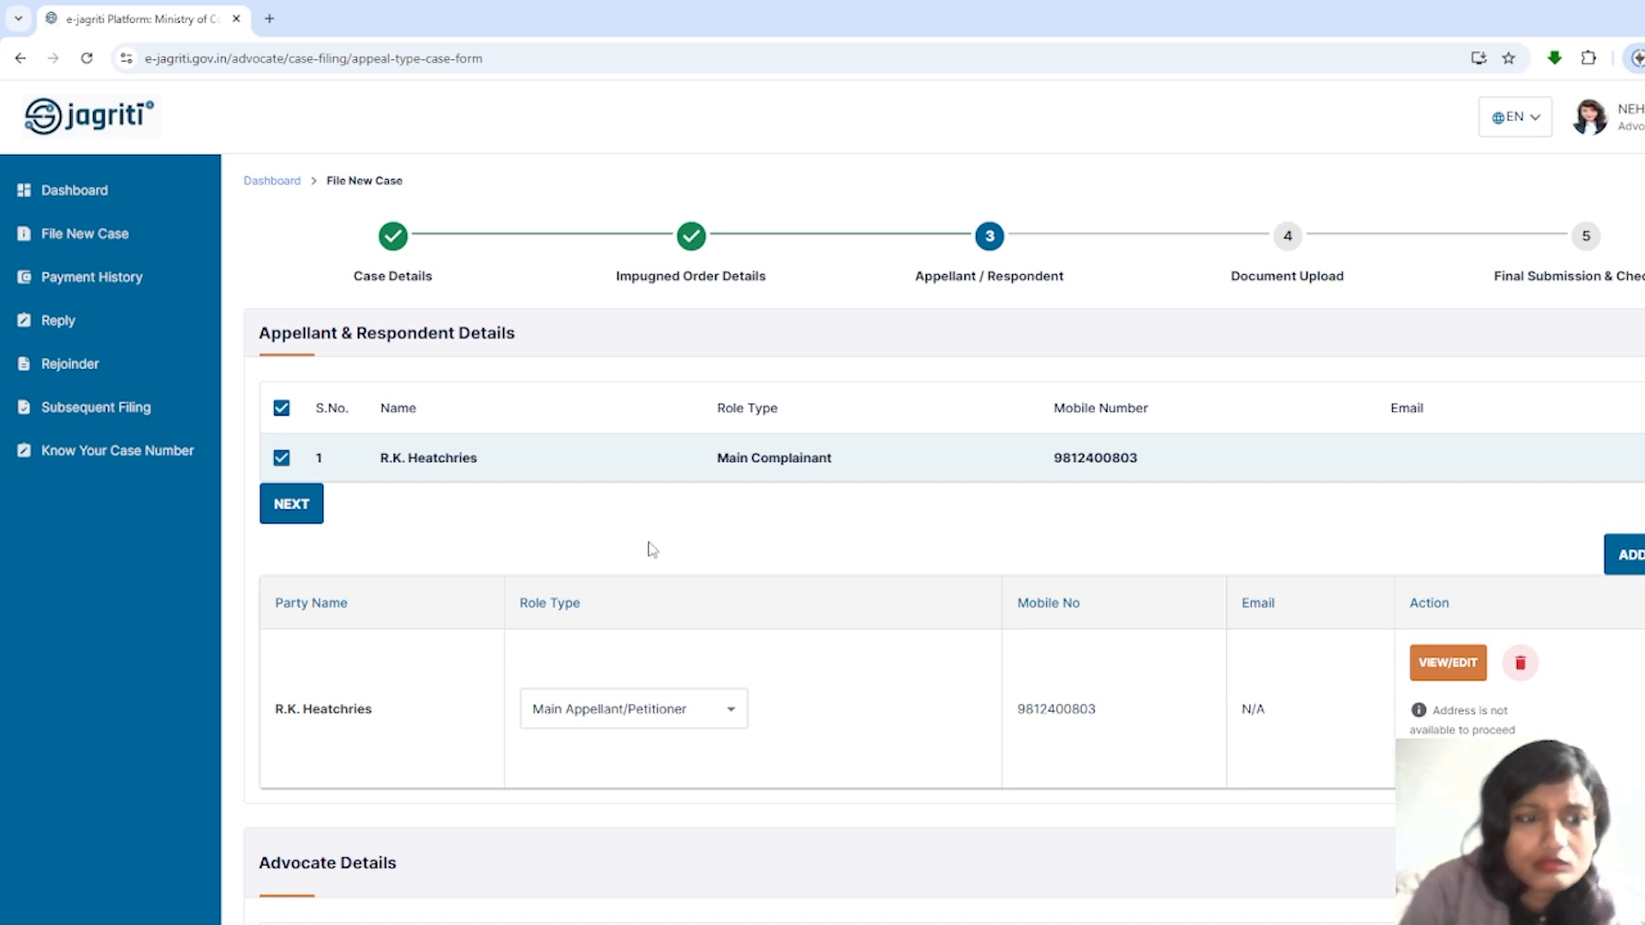
left_click(1630, 555)
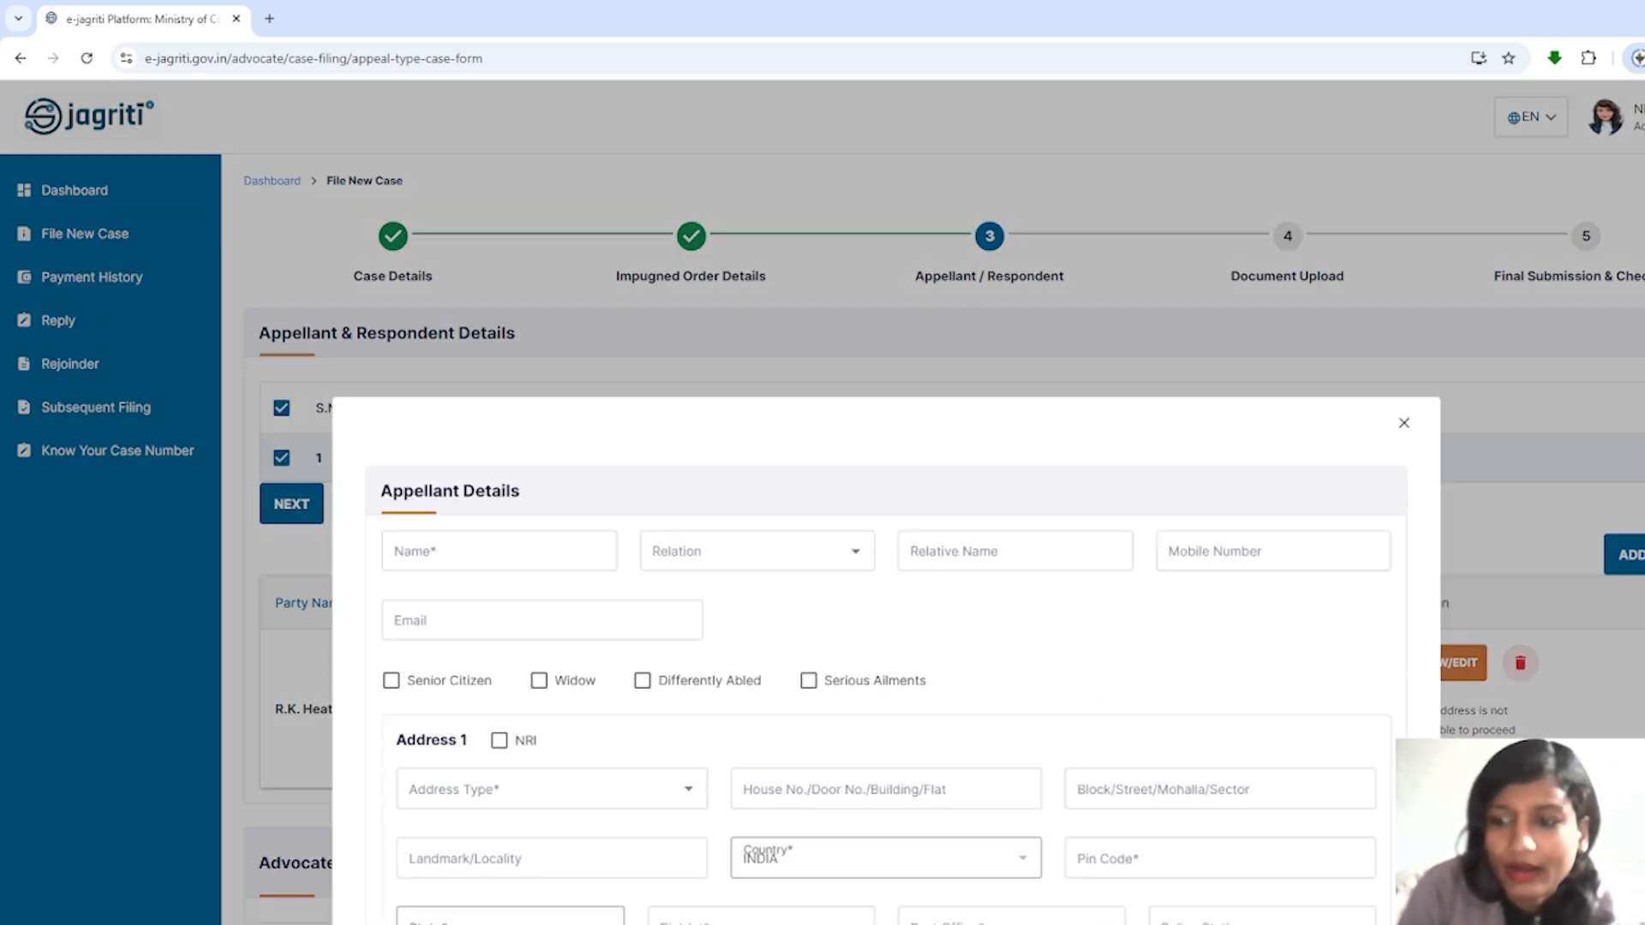
- Autofill a new party's details, set its address type to BUSINESS, and save it
left_click(523, 300)
left_click(557, 367)
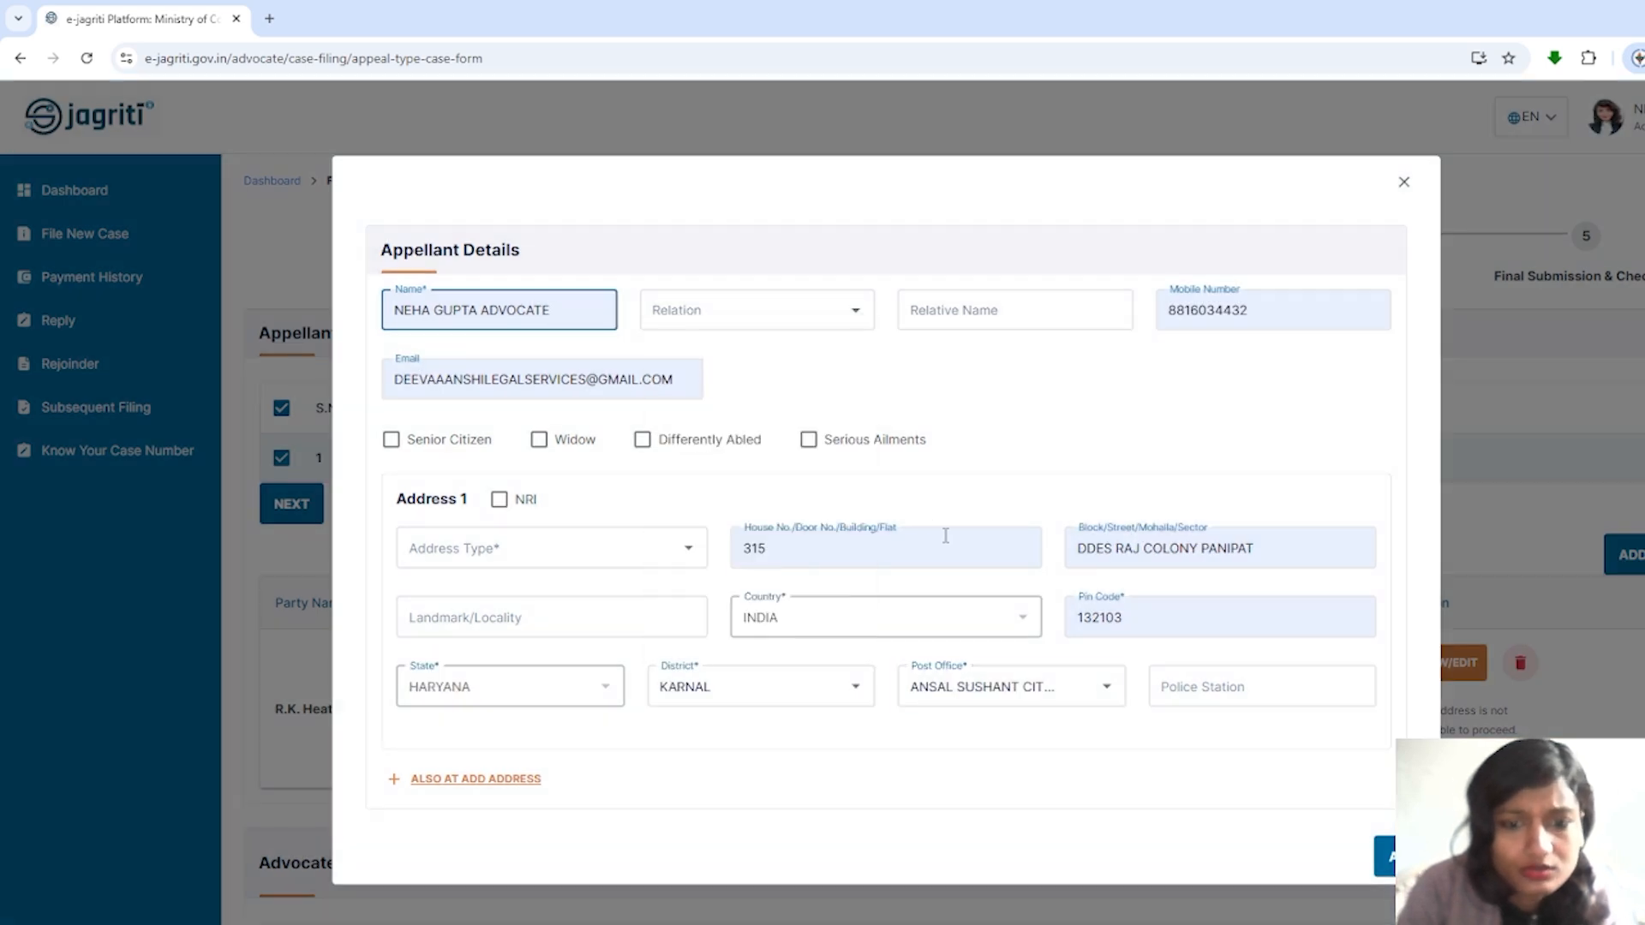
left_click(1404, 856)
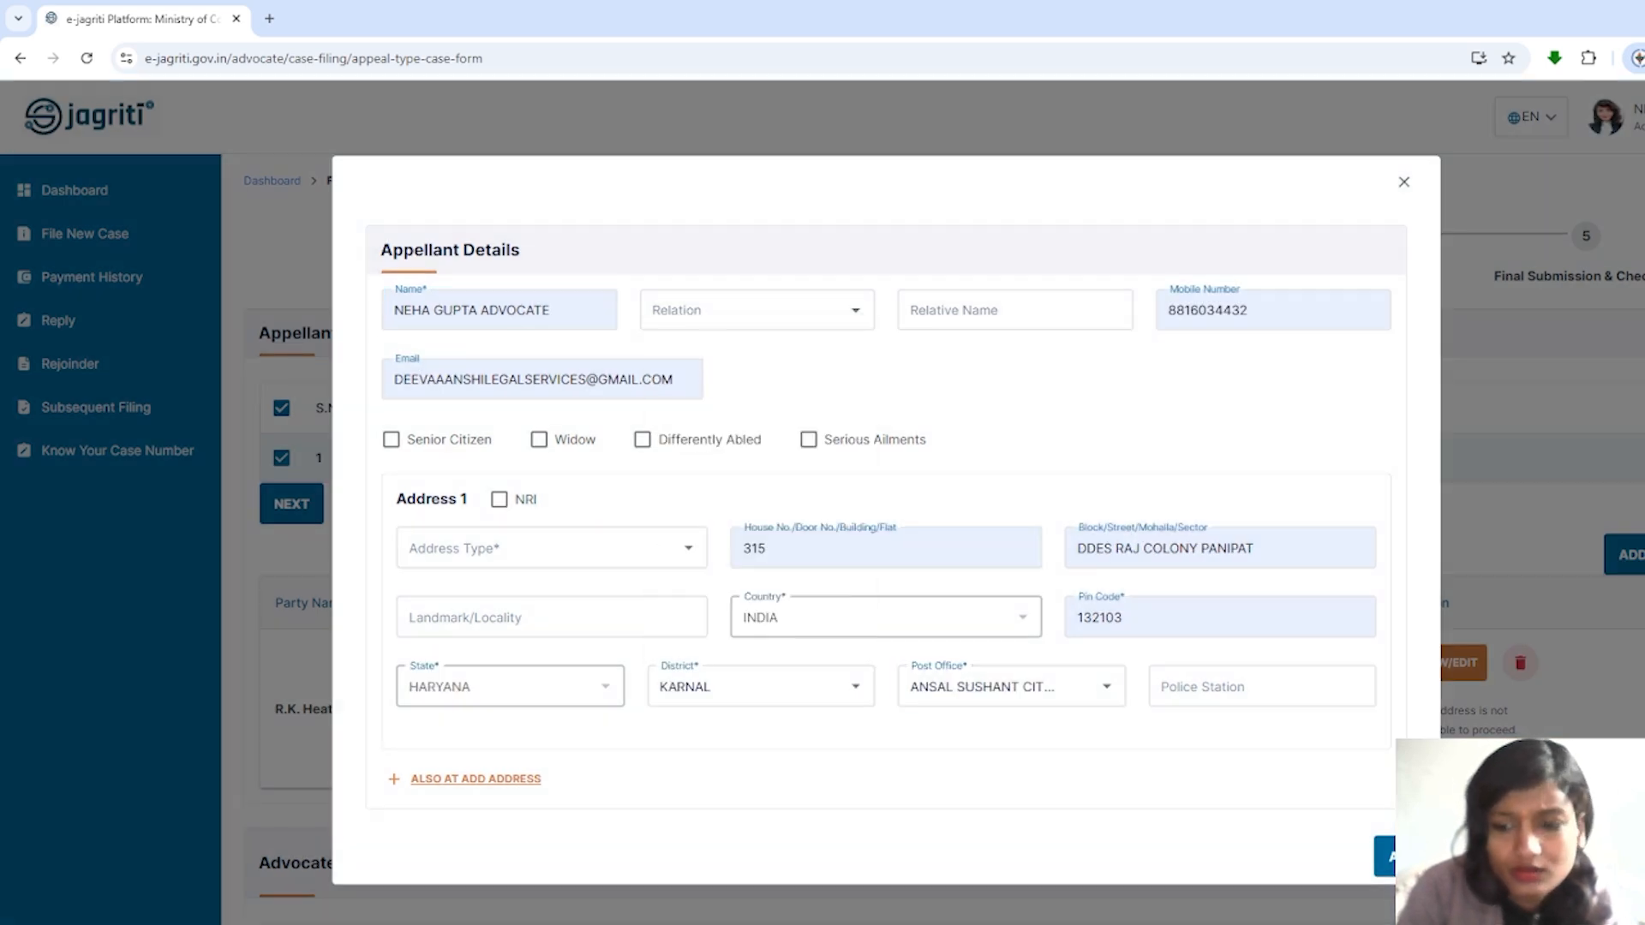
left_click(1465, 417)
left_click(638, 535)
left_click(548, 576)
left_click(1384, 856)
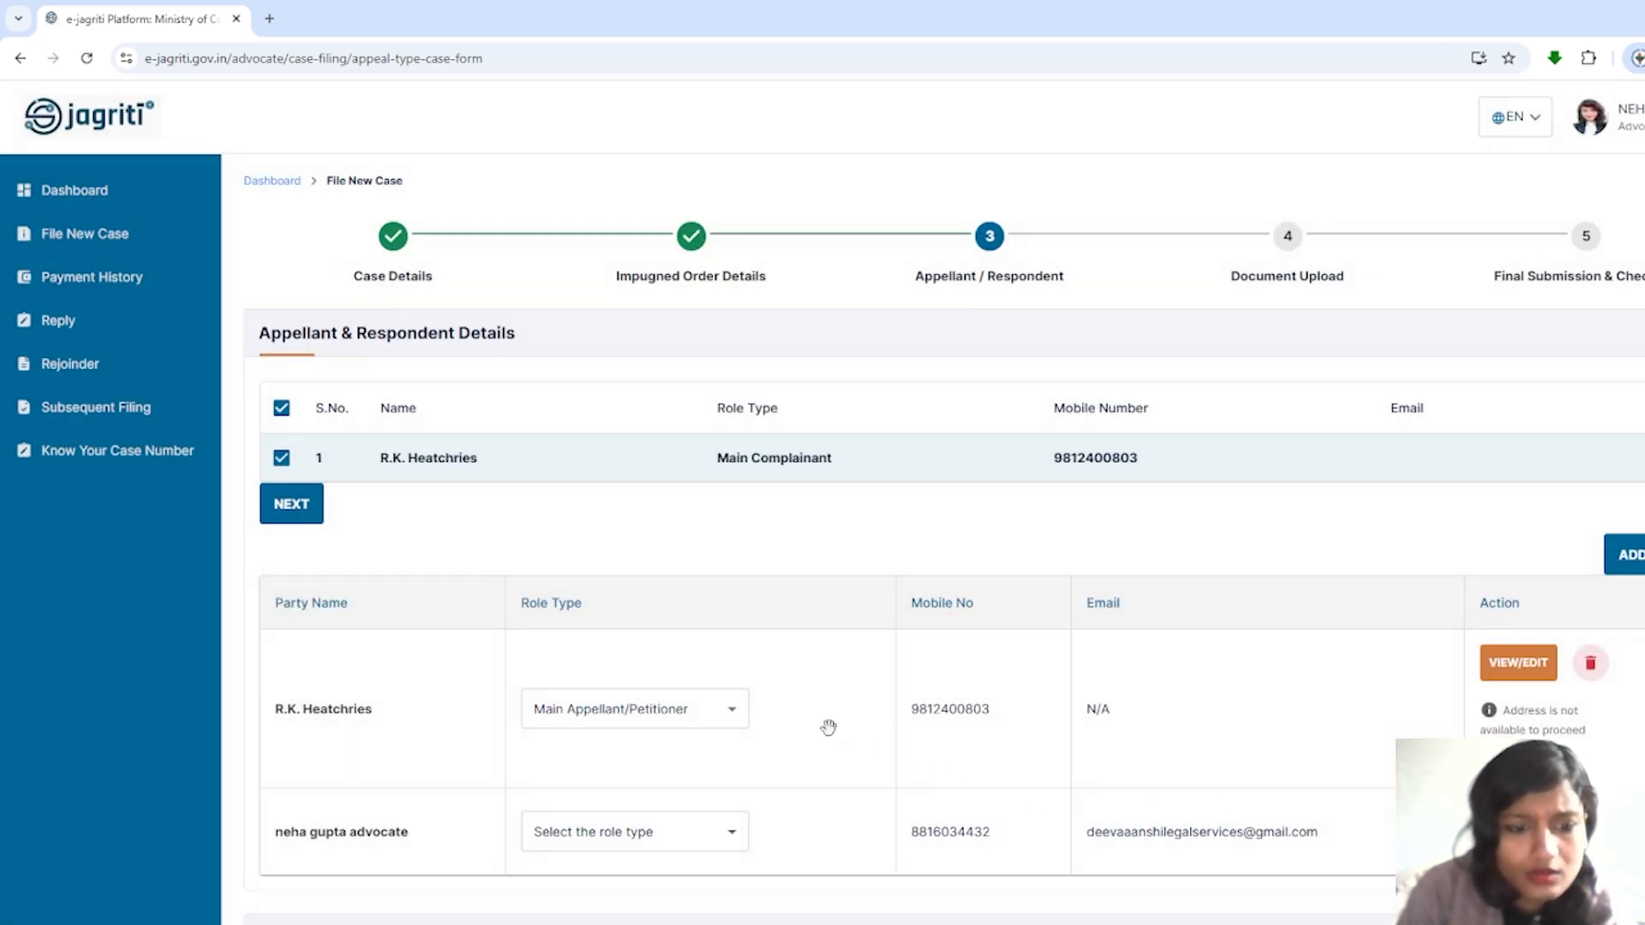
- Give the new party the Main Respondent role and review its Karnal, Haryana details
left_click(718, 834)
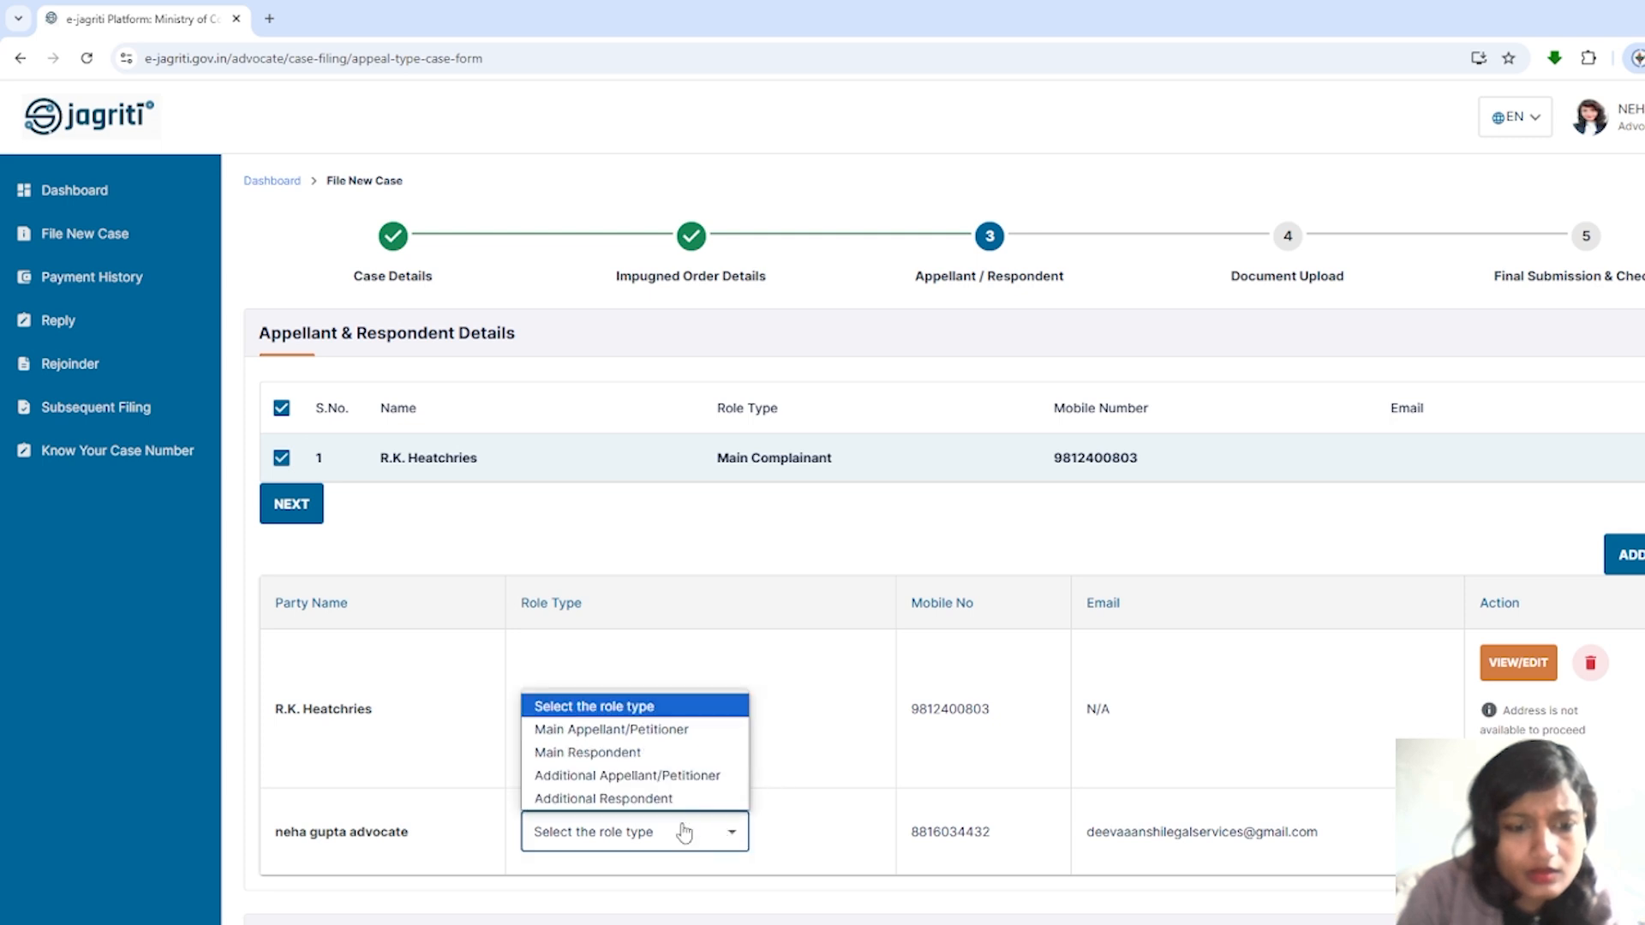
left_click(664, 752)
scroll(664, 753, "down", 2)
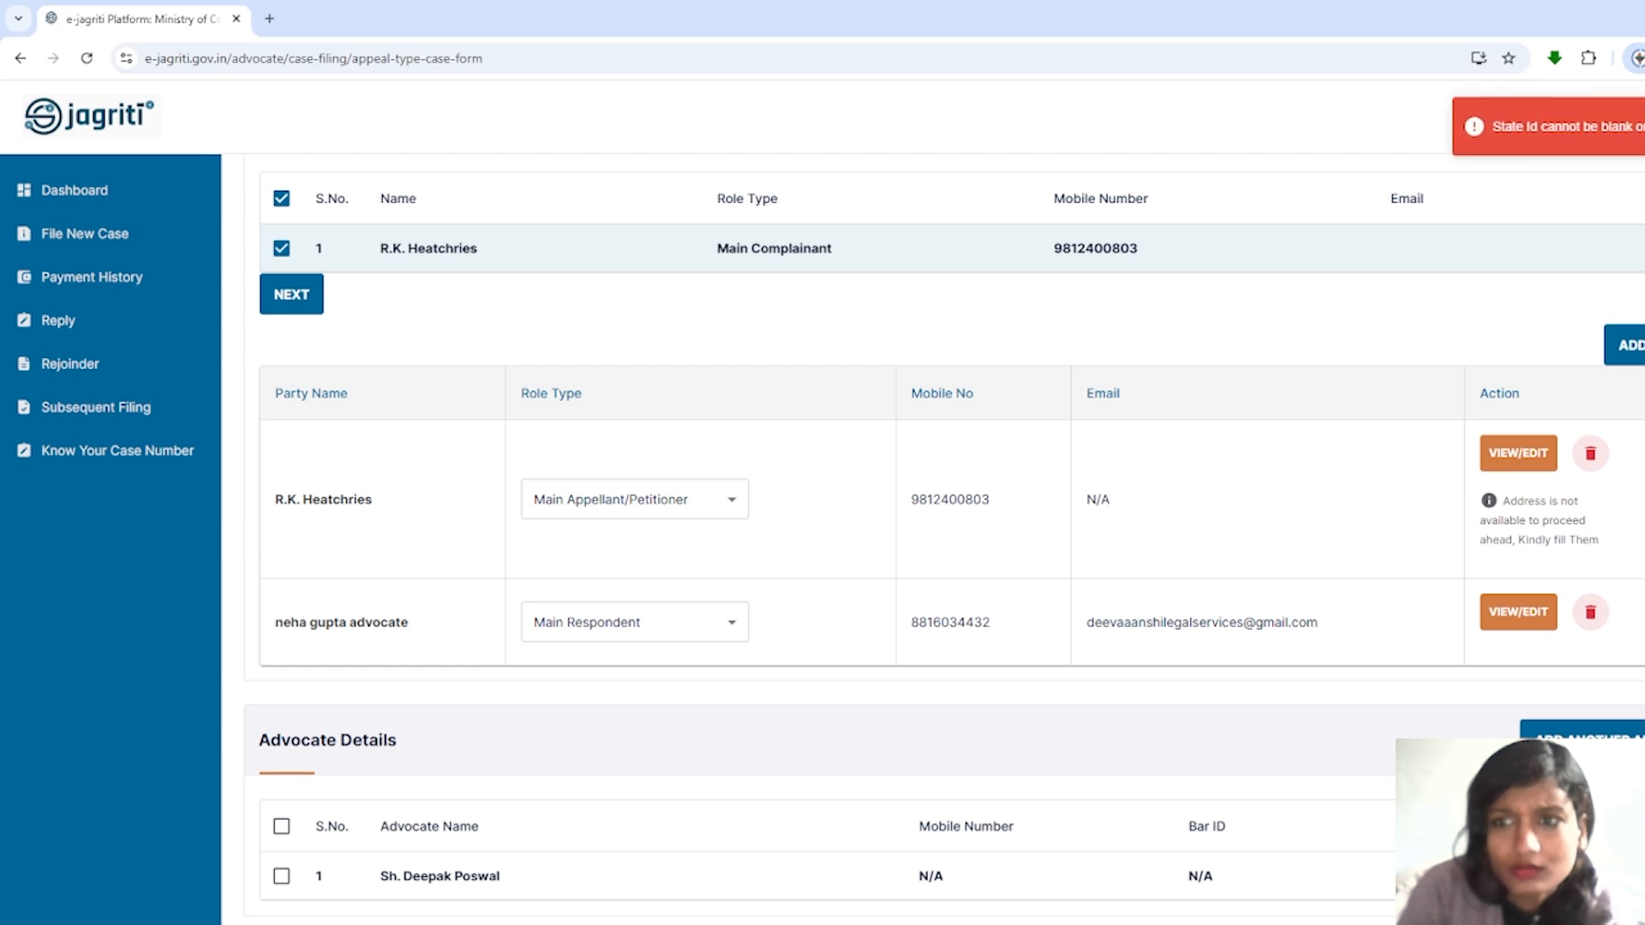
left_click(1501, 618)
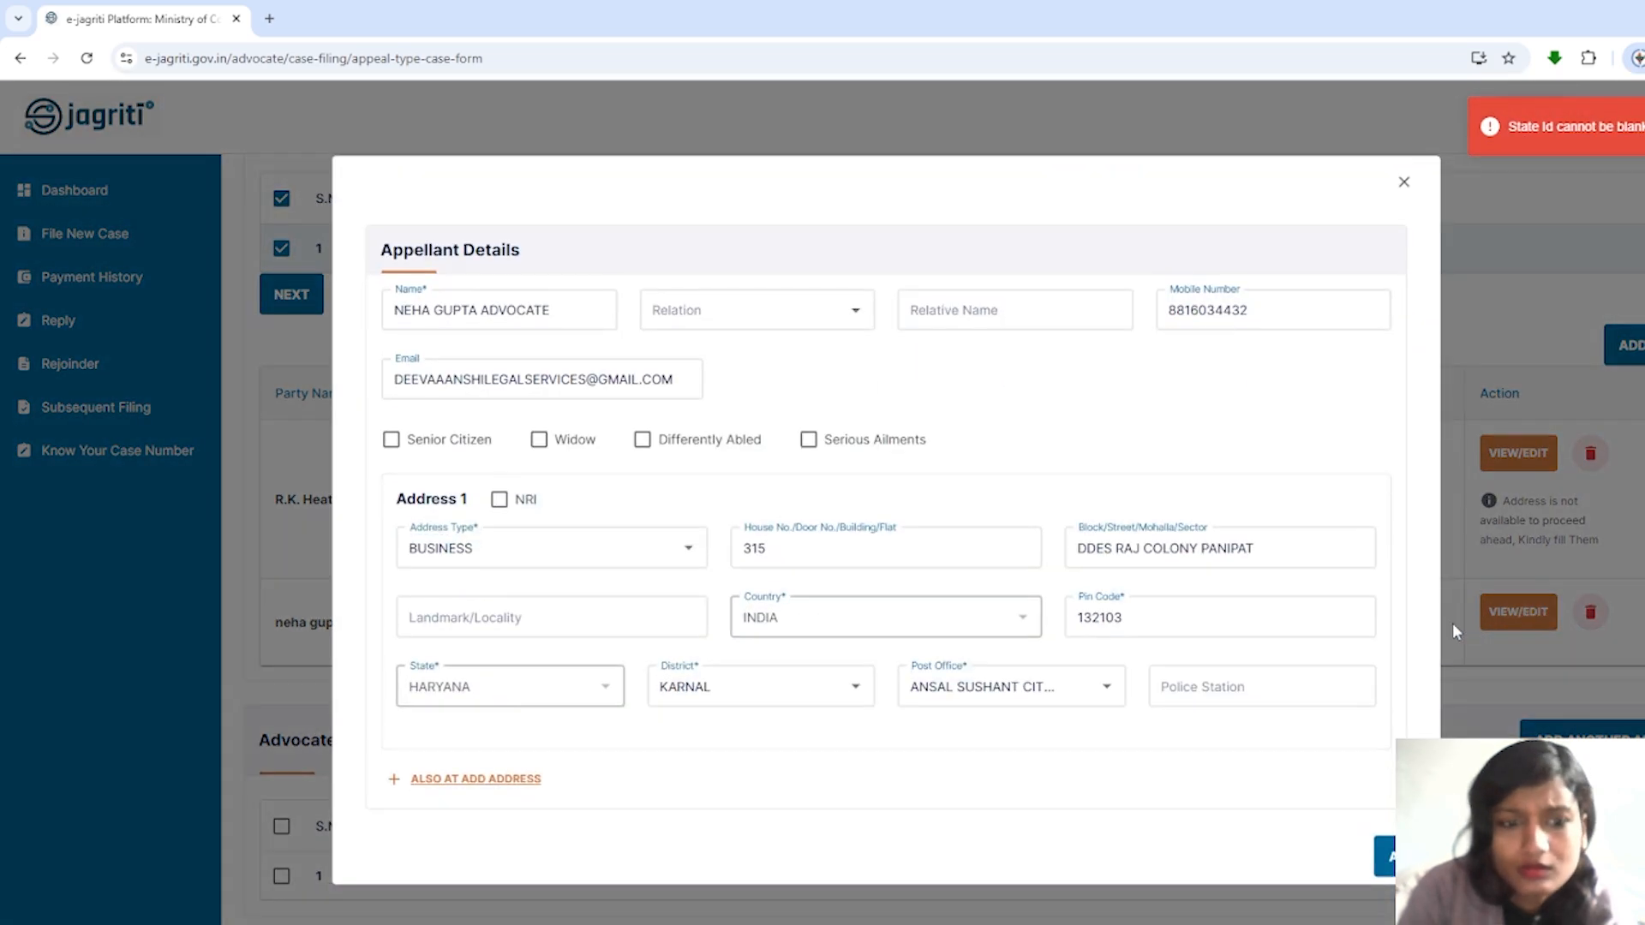
left_click(683, 636)
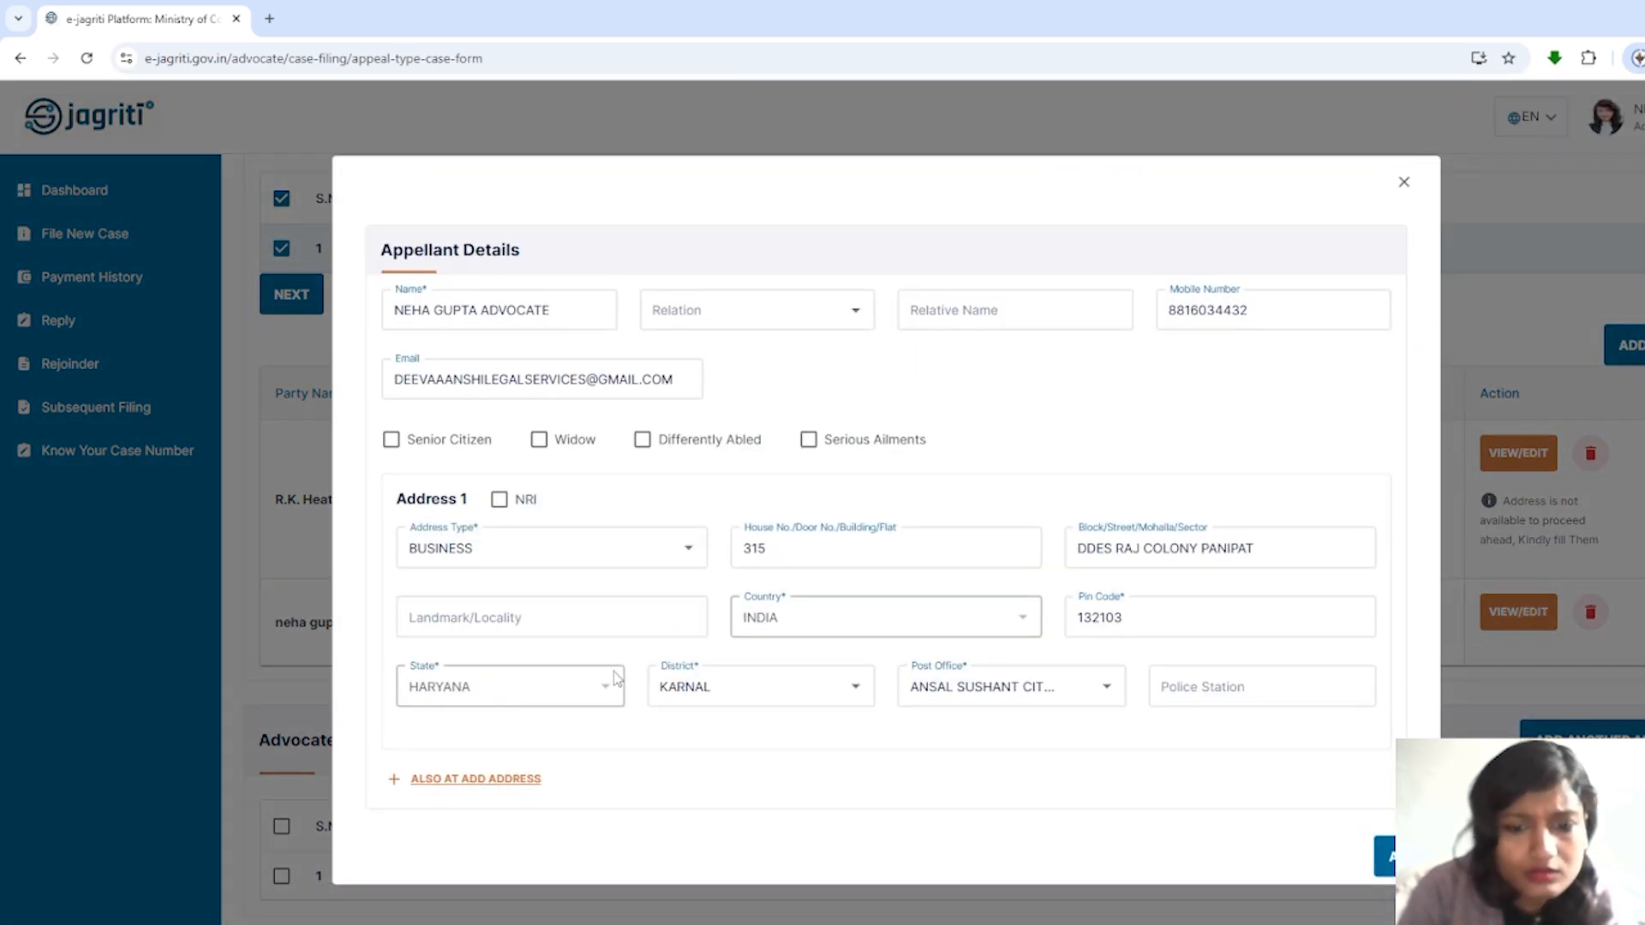
left_click(704, 616)
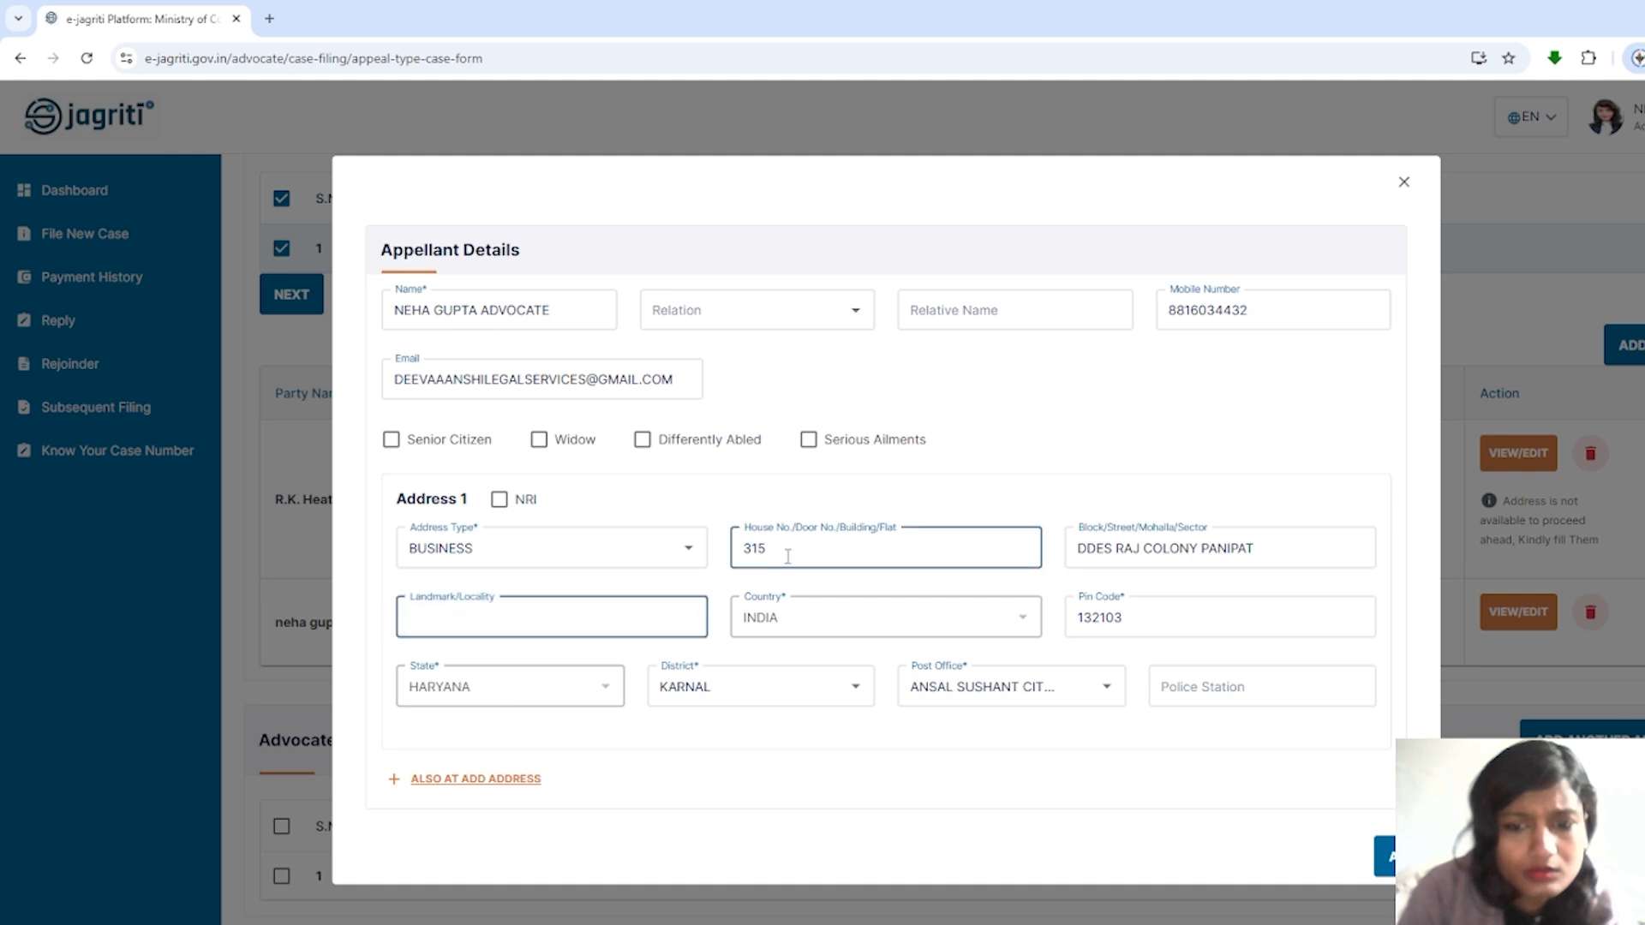
left_click(1117, 478)
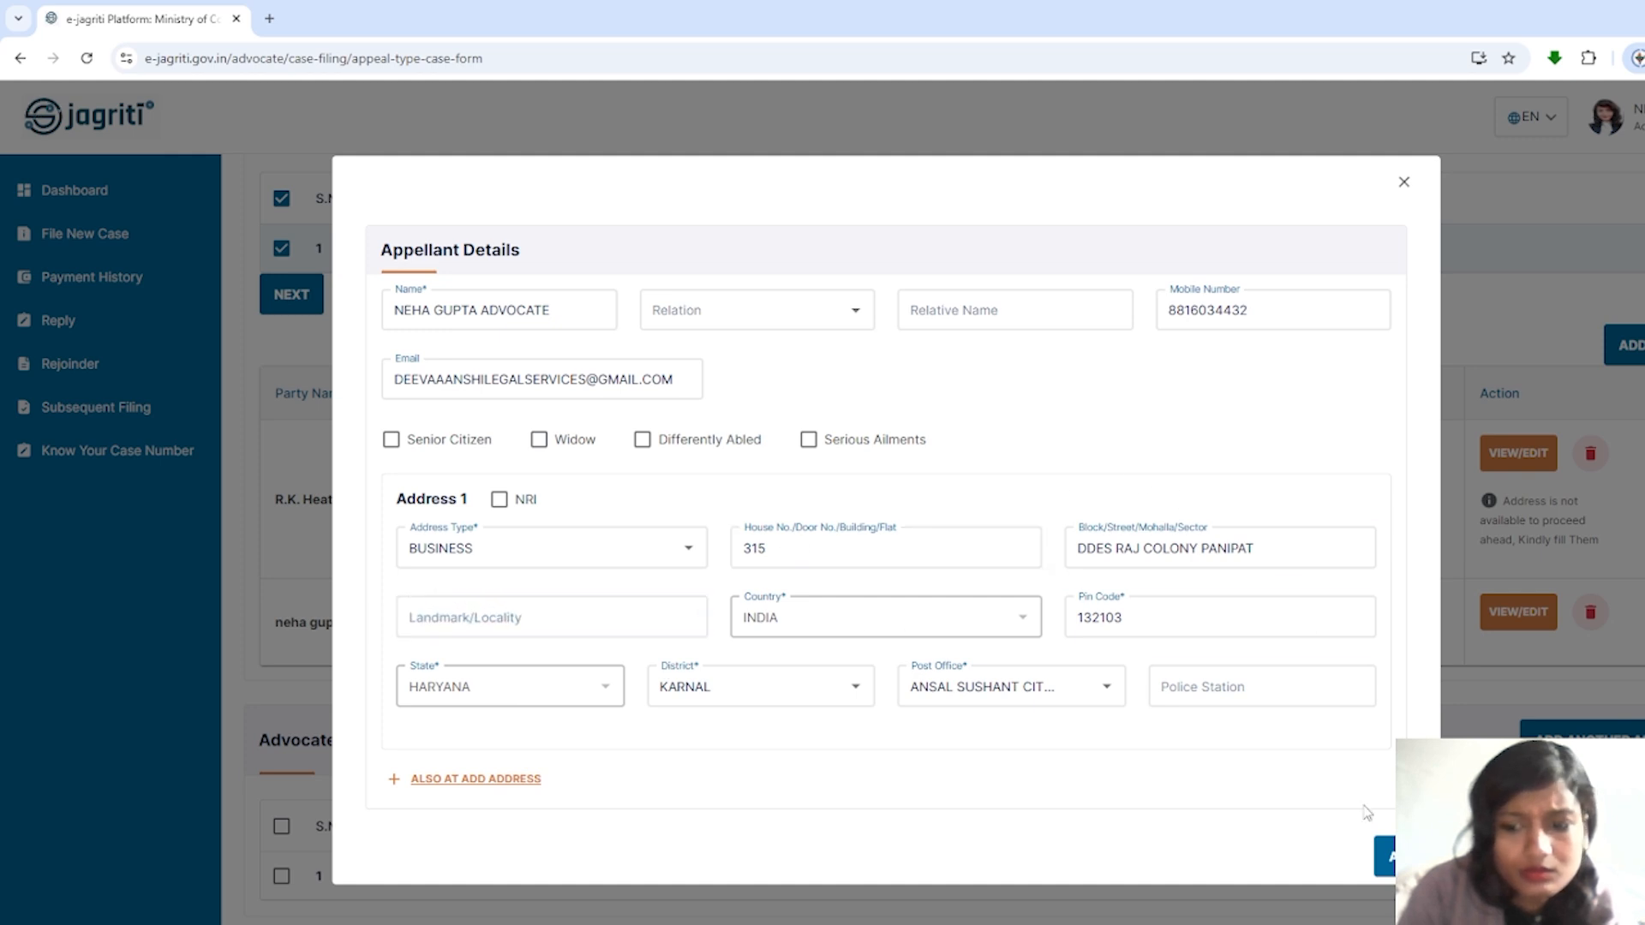
left_click(1404, 185)
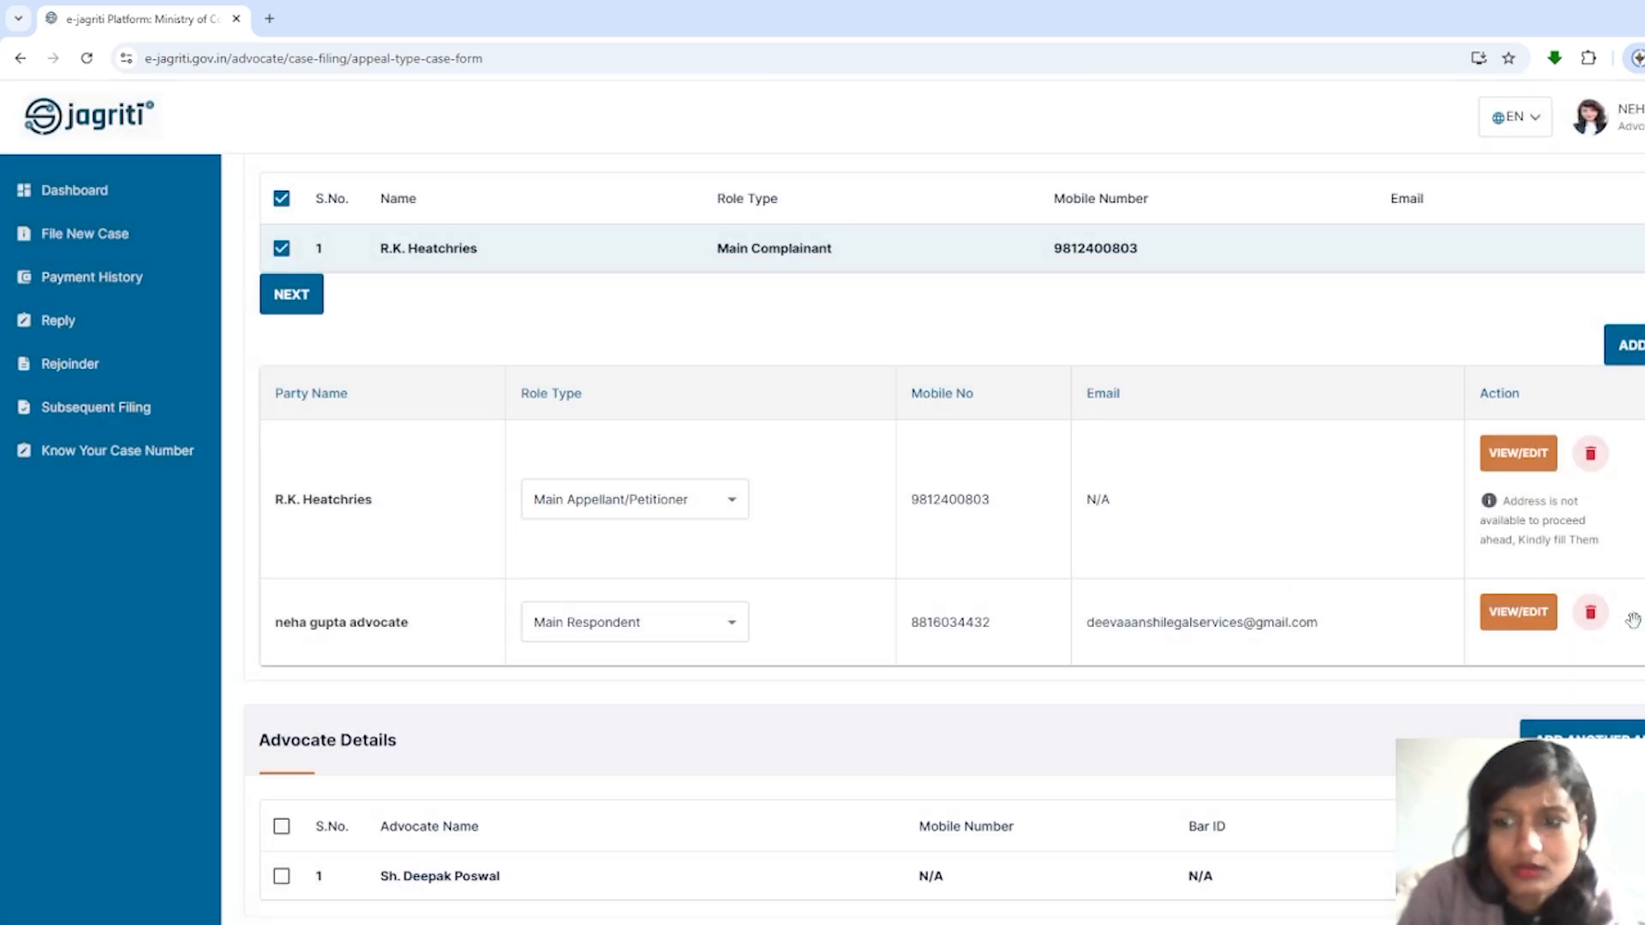
- Fill the main appellant's address with pin code 132103 and district JHAJJAR, and save it
left_click(1504, 456)
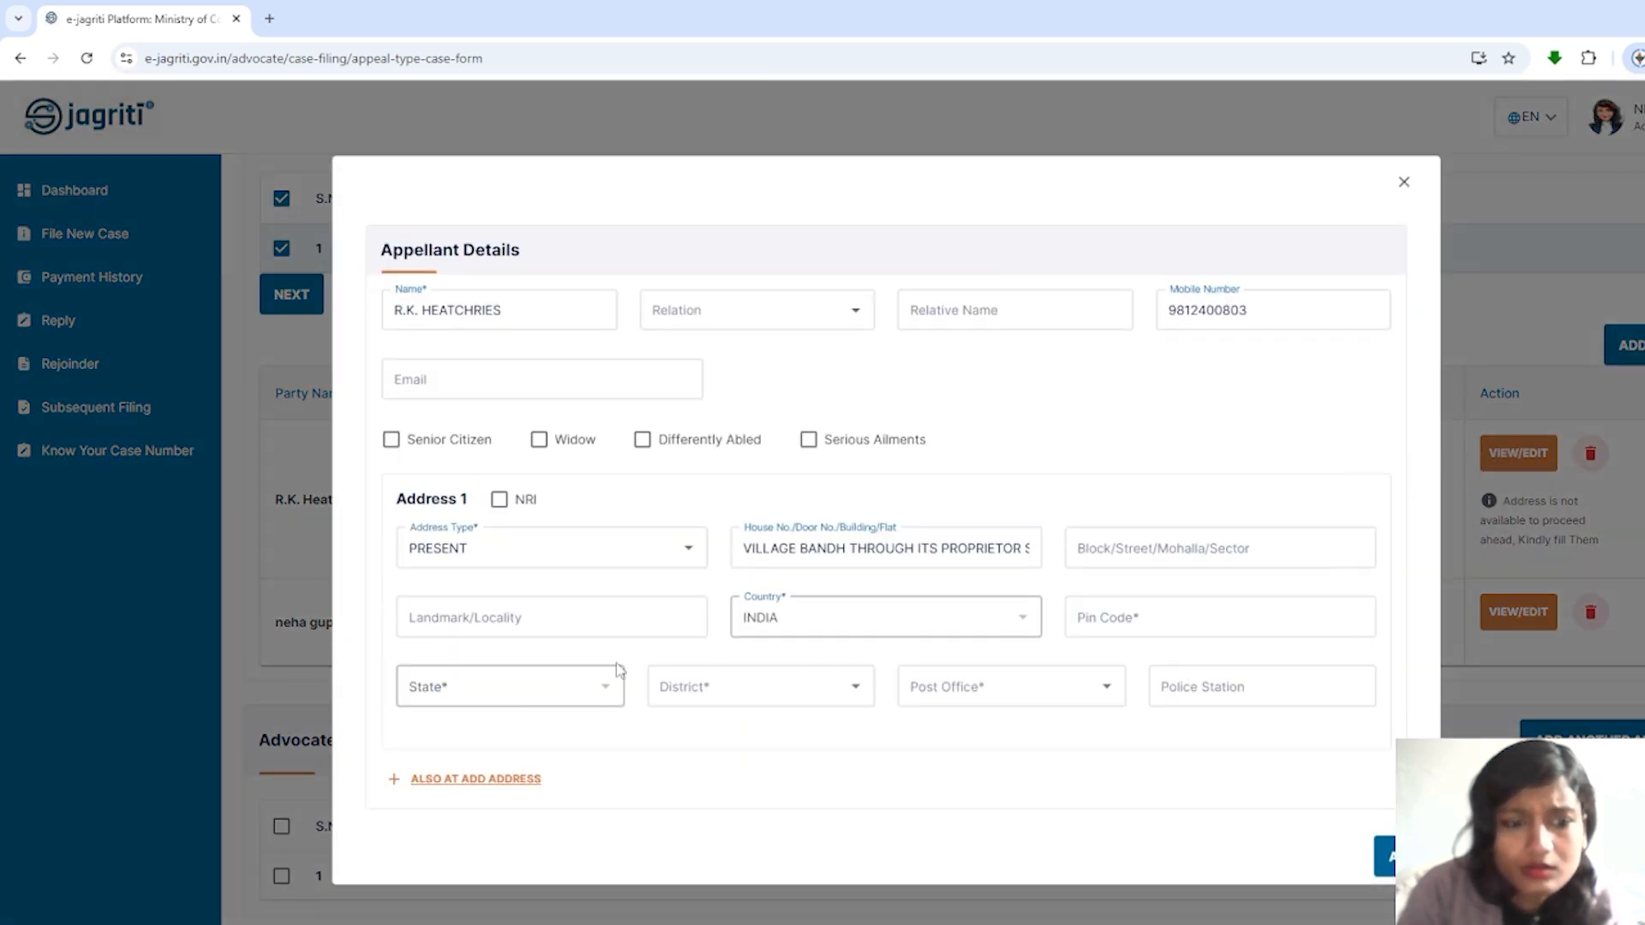
left_click(1205, 619)
left_click(1212, 671)
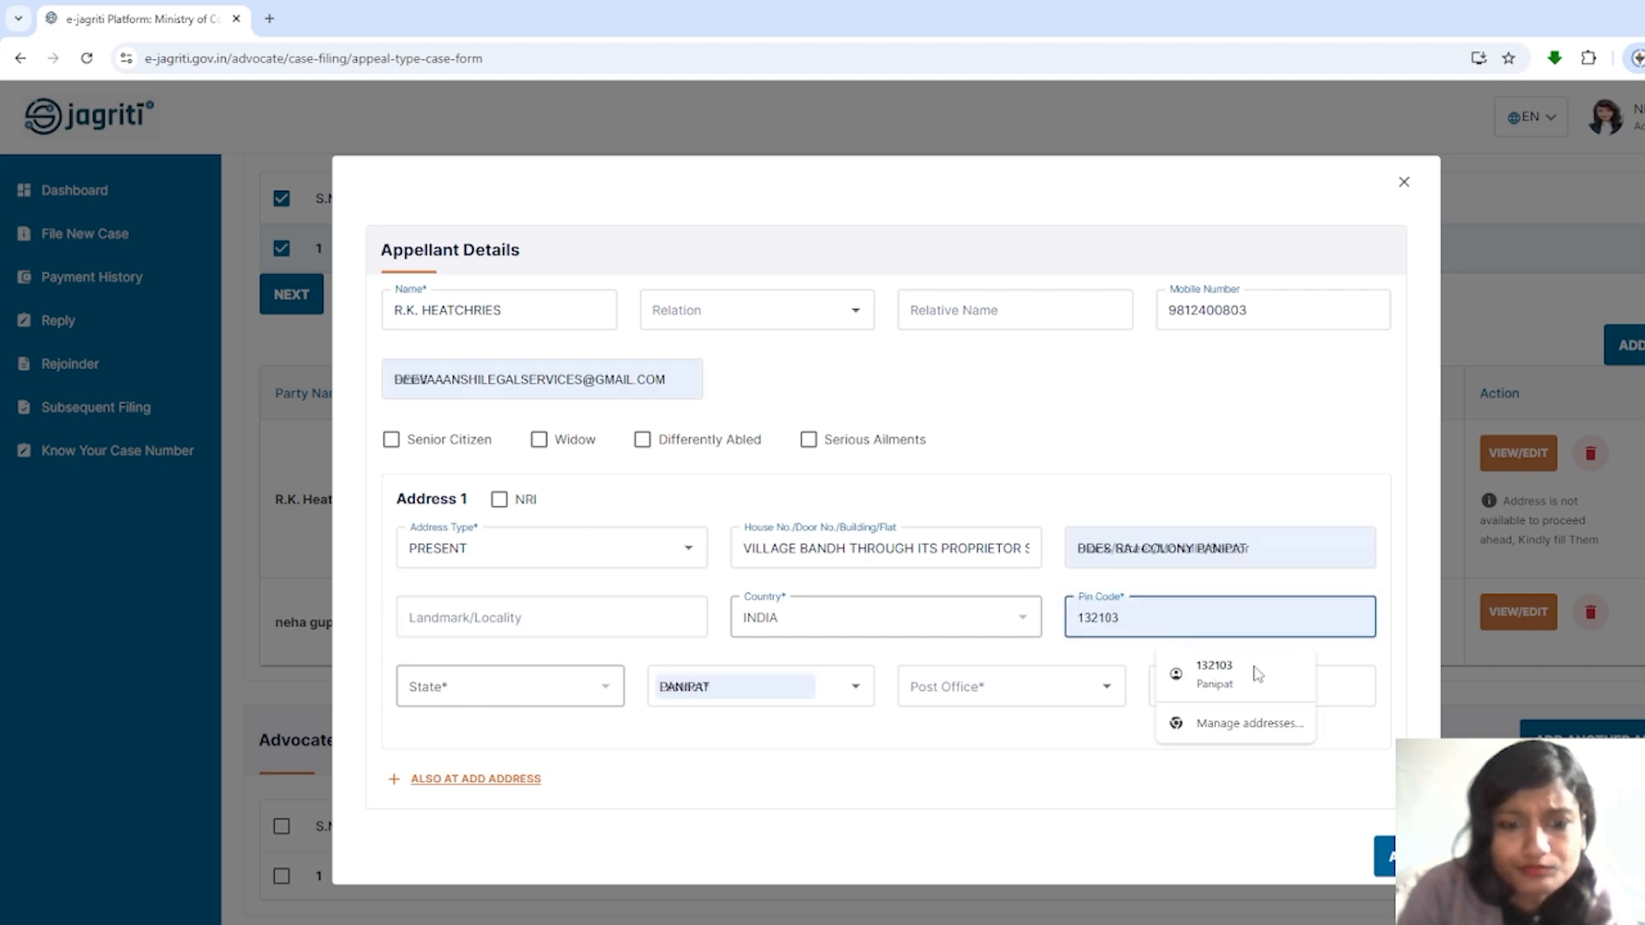
left_click(711, 555)
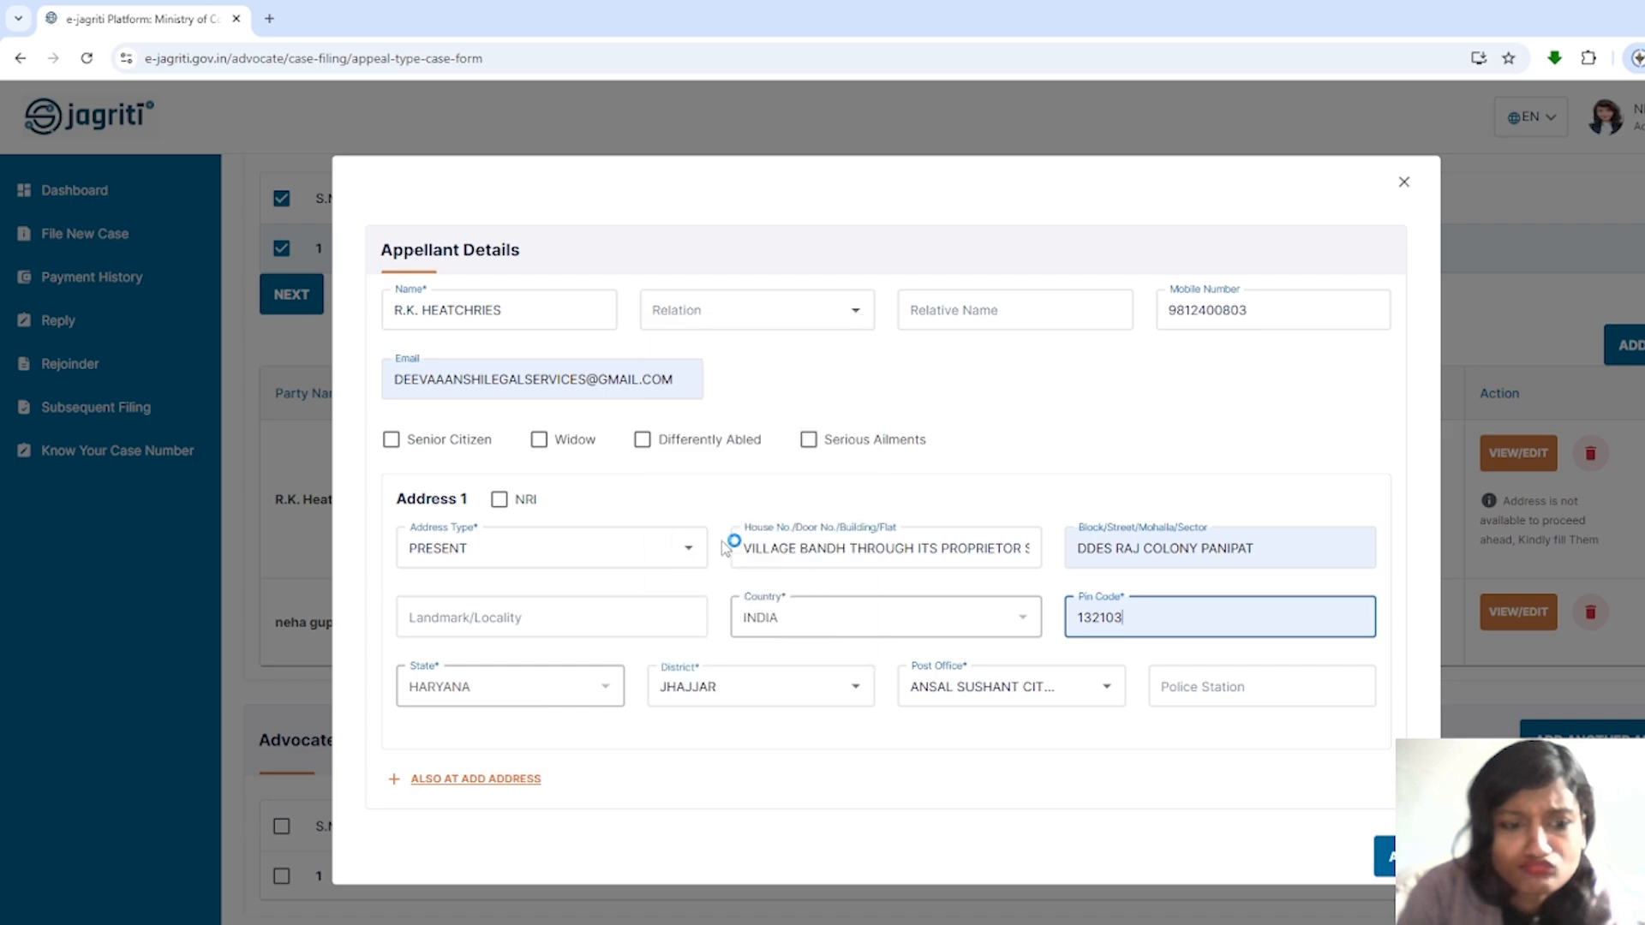
left_click(1407, 856)
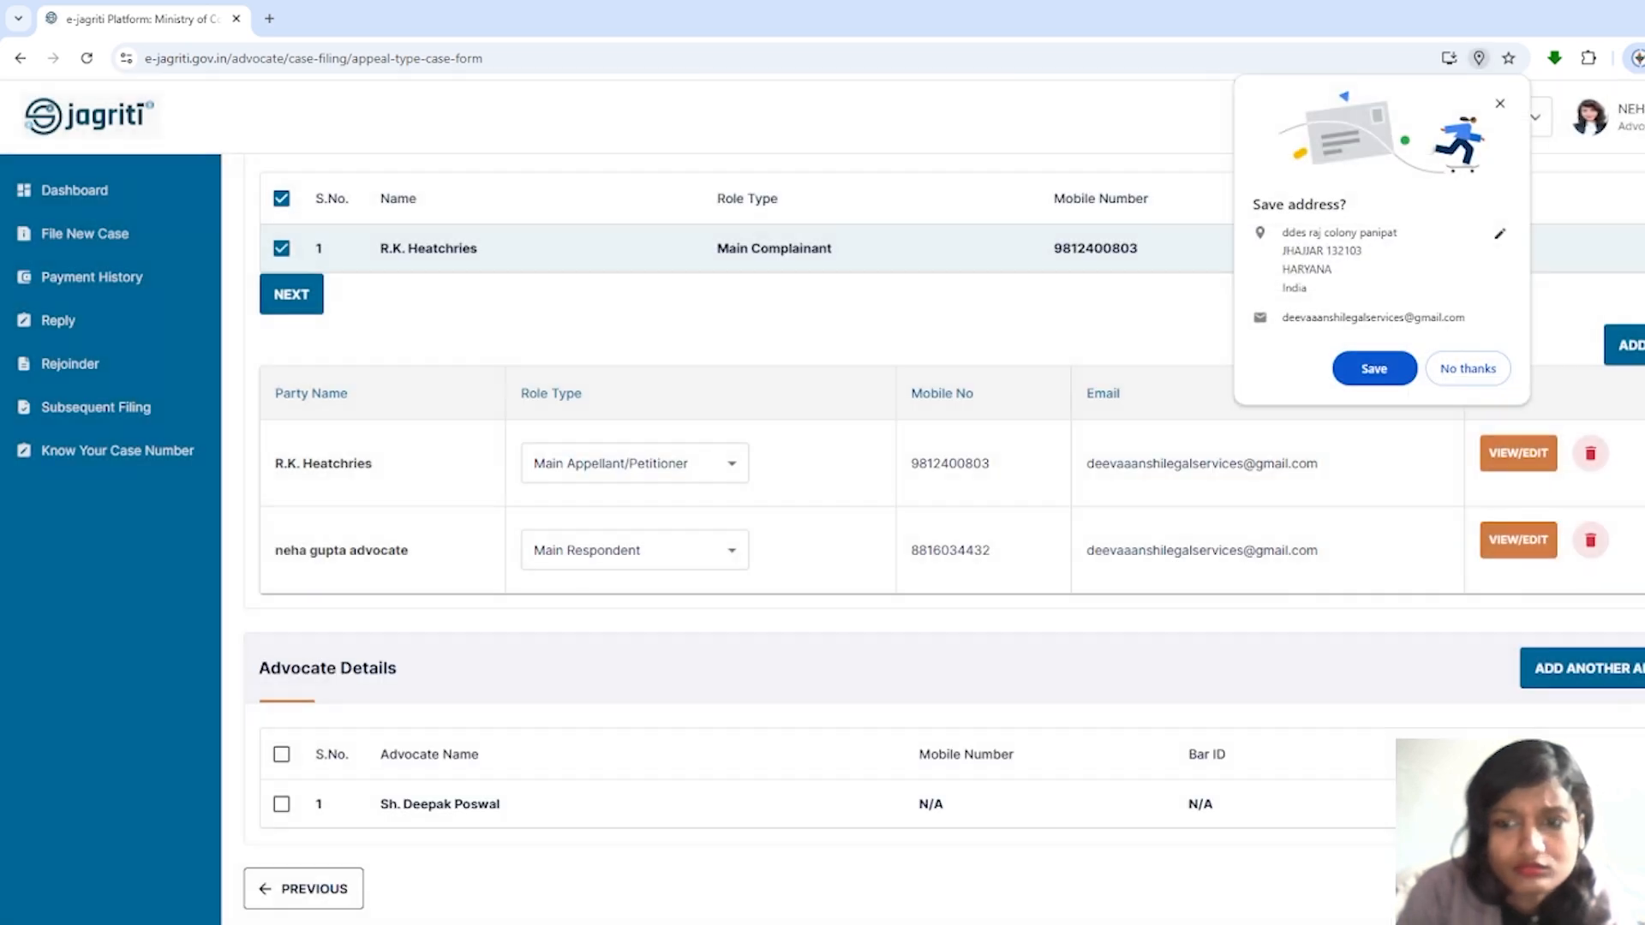
- Decline the browser's address-save prompt and submit the case details to reach Document Upload
left_click(1467, 369)
scroll(1473, 381, "down", 2)
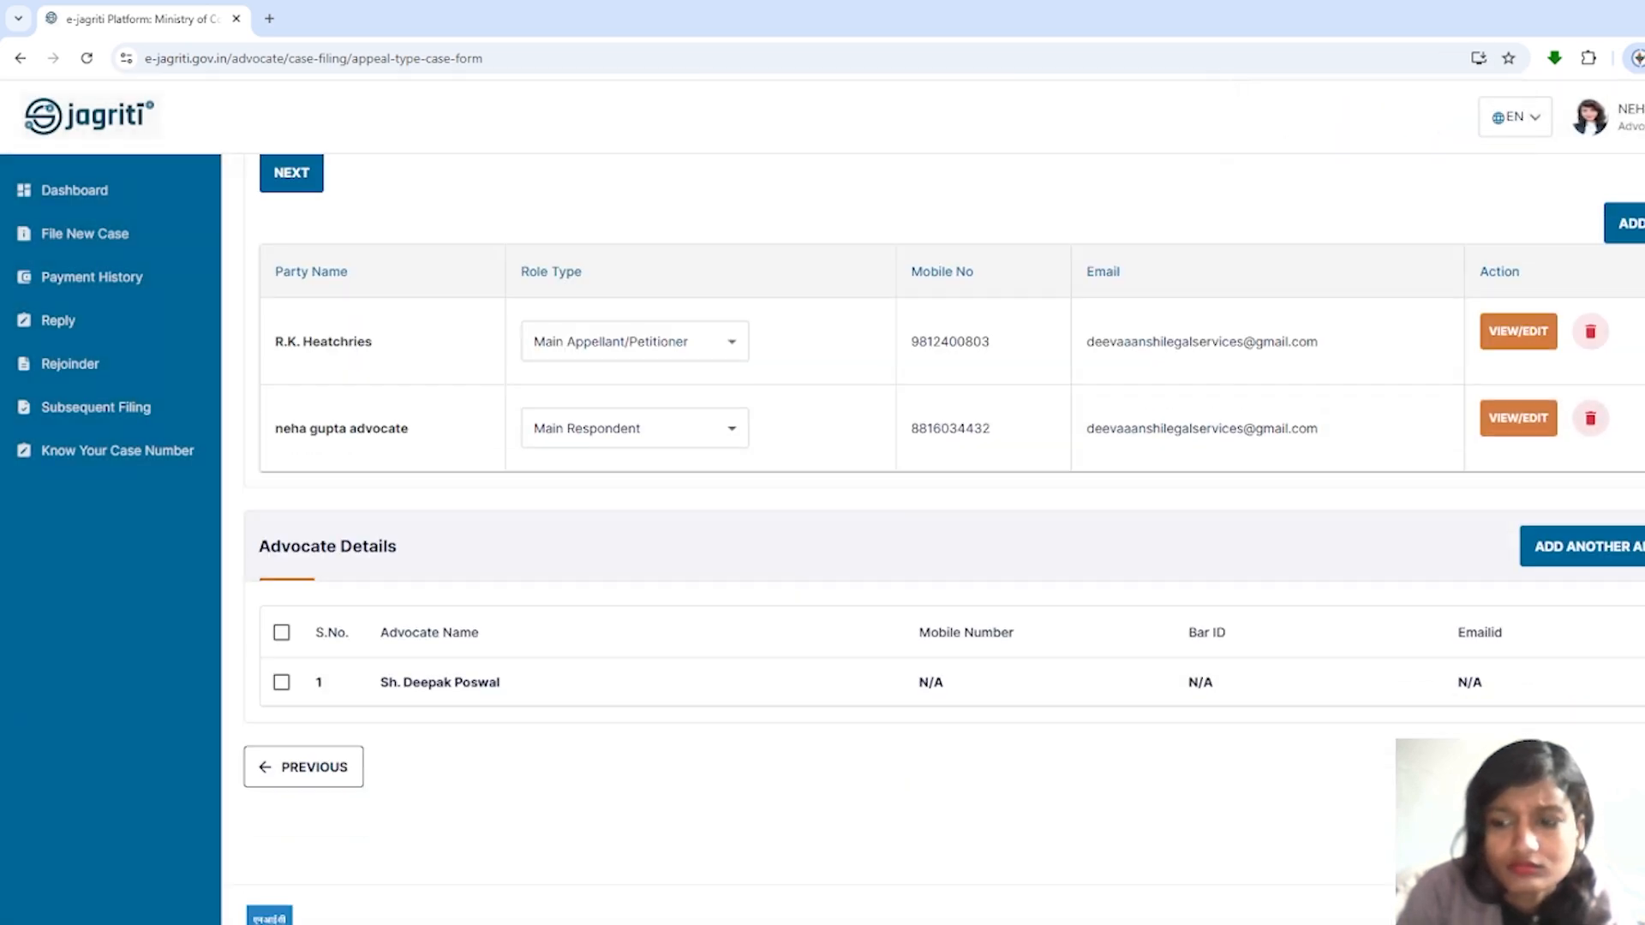
left_click(1638, 745)
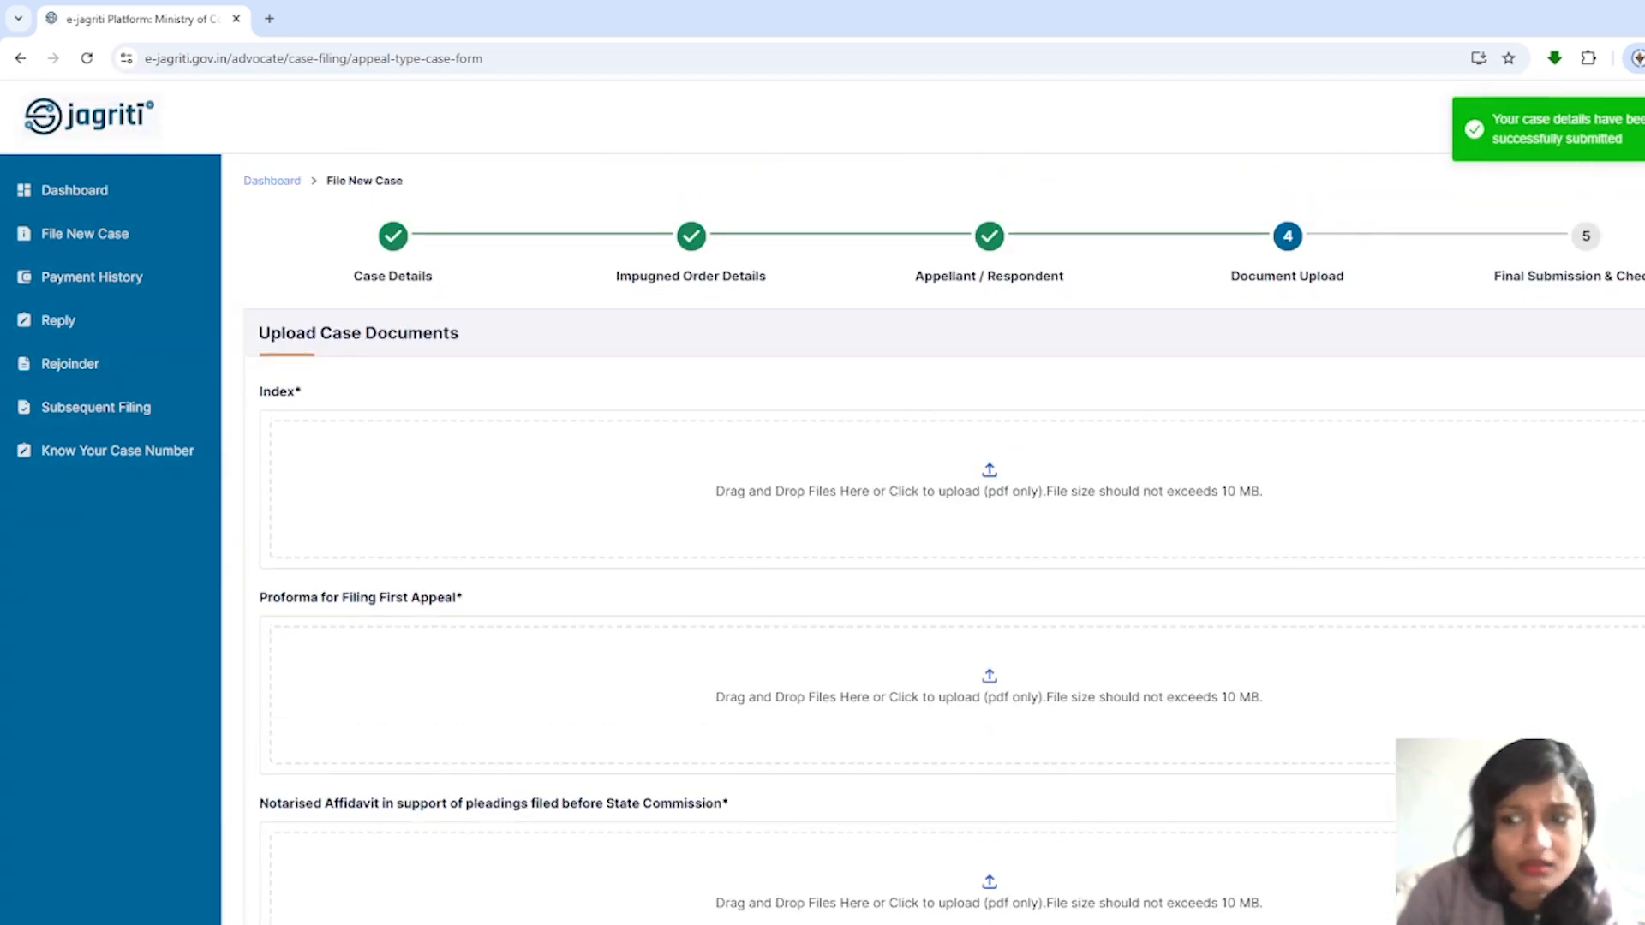
scroll(891, 480, "down", 3)
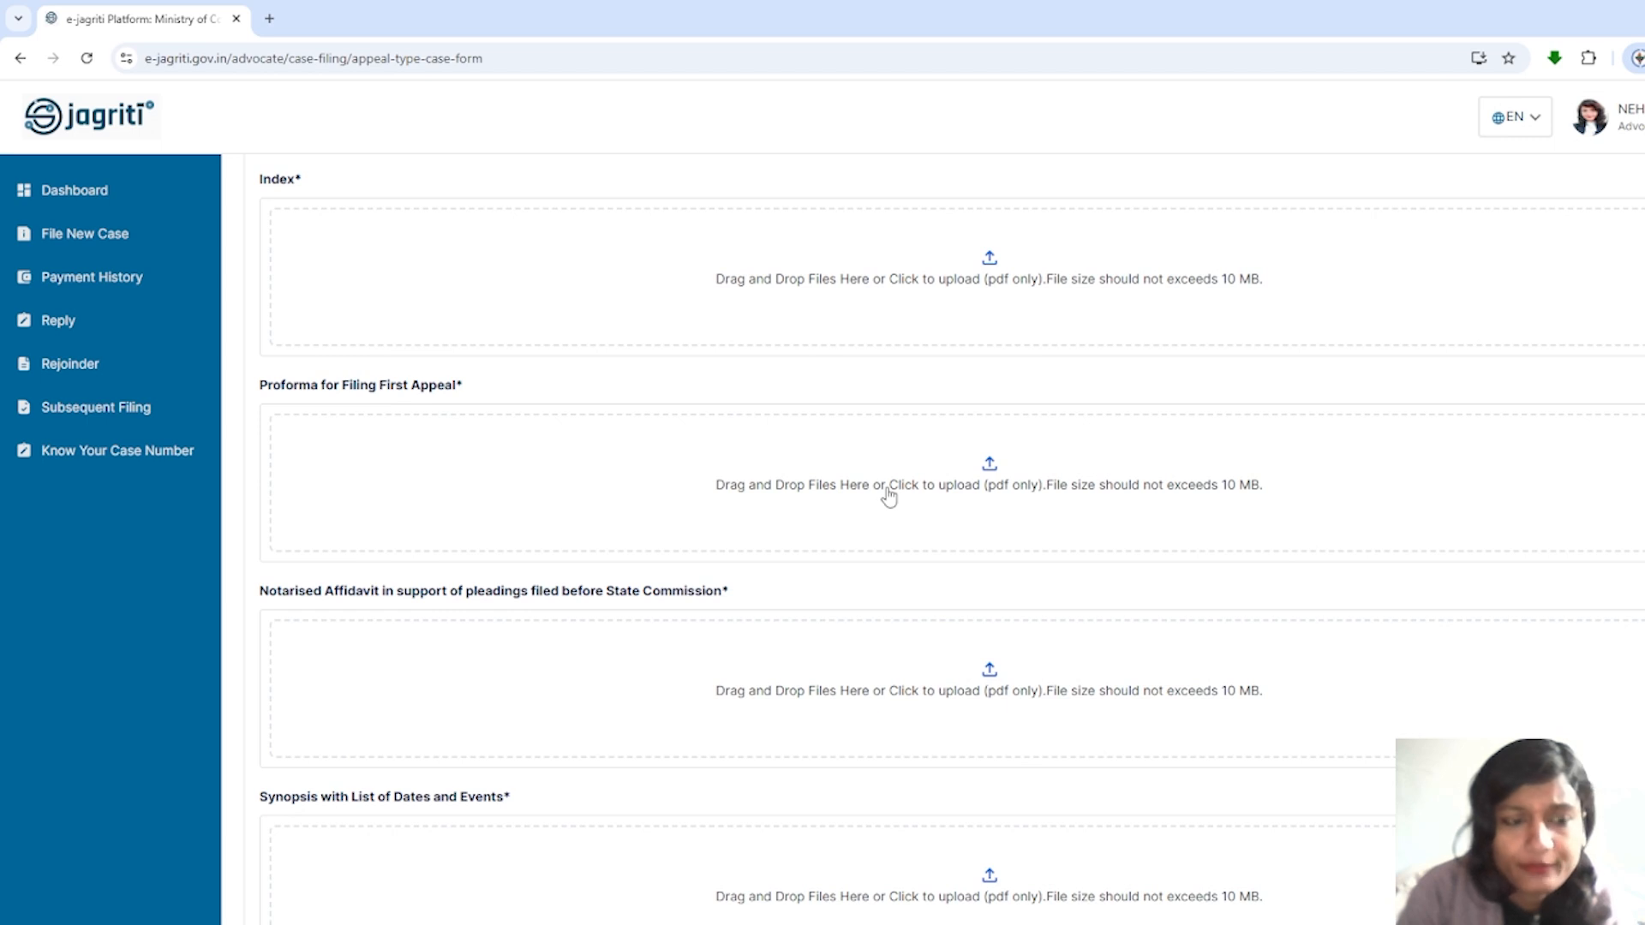
scroll(889, 497, "down", 3)
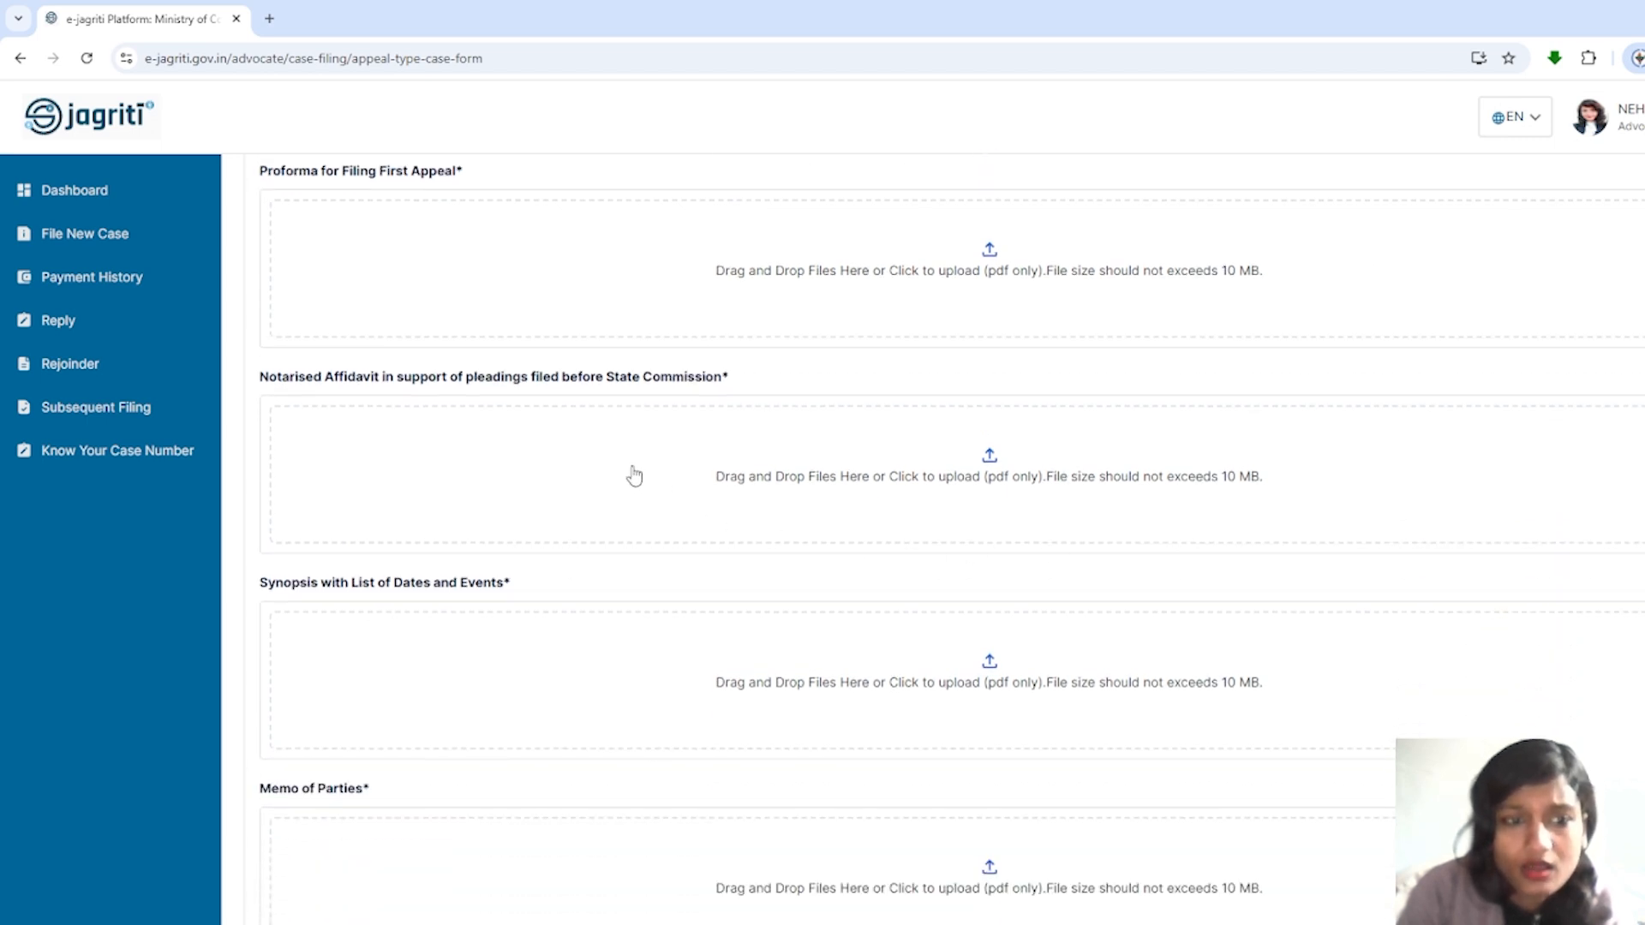
scroll(1641, 481, "down", 7)
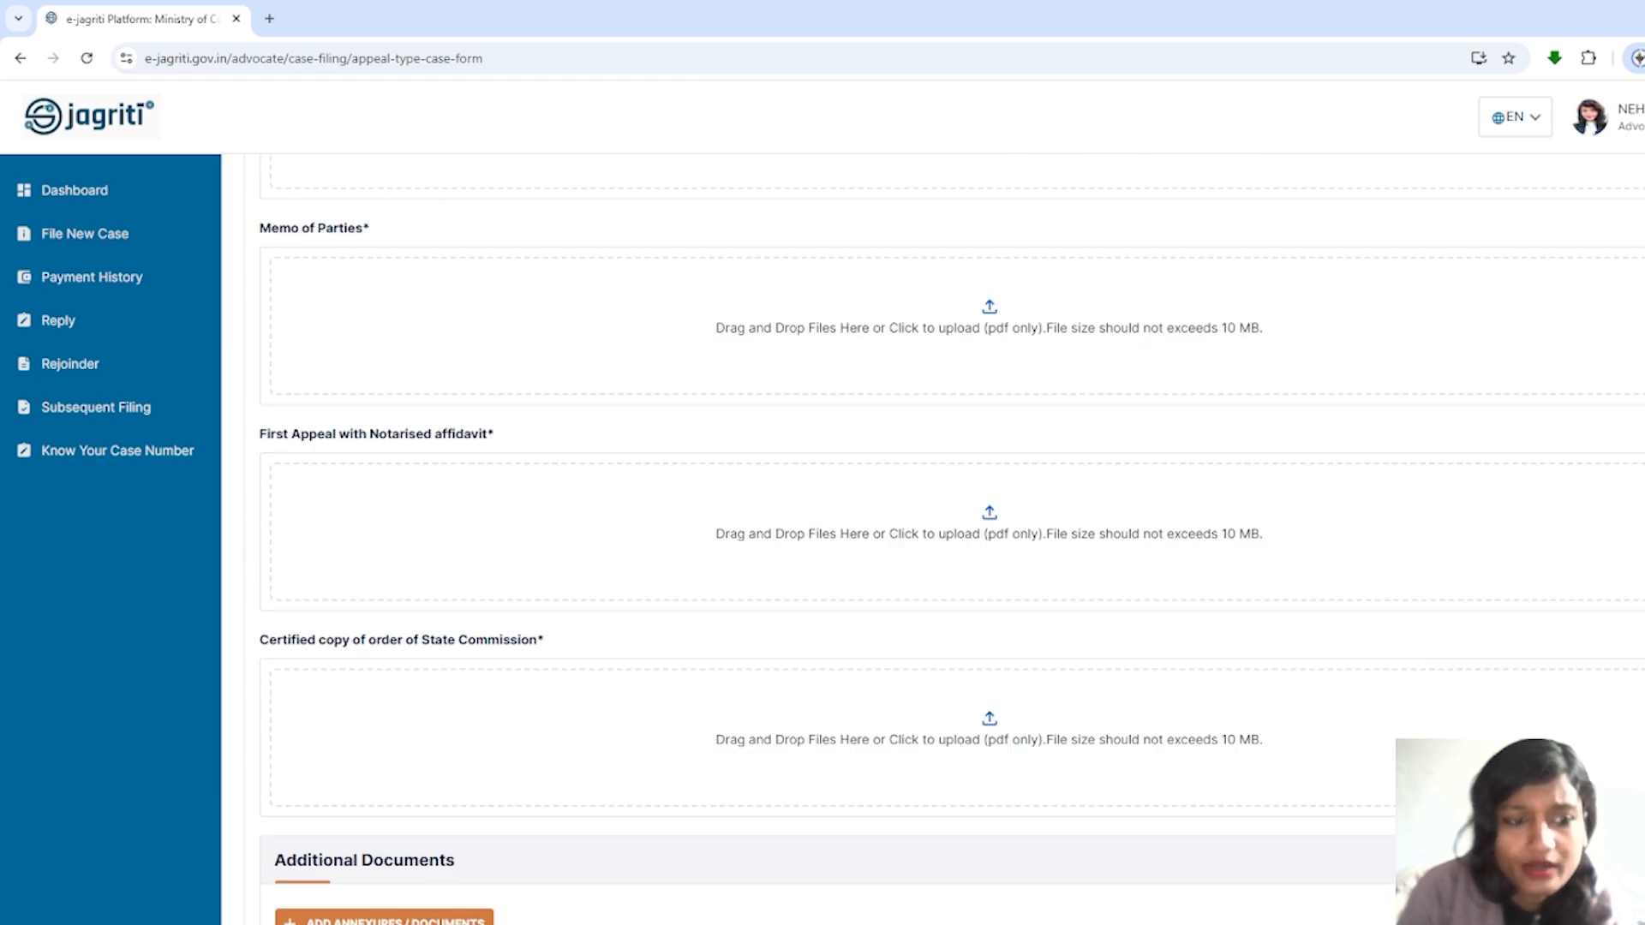
scroll(952, 540, "up", 10)
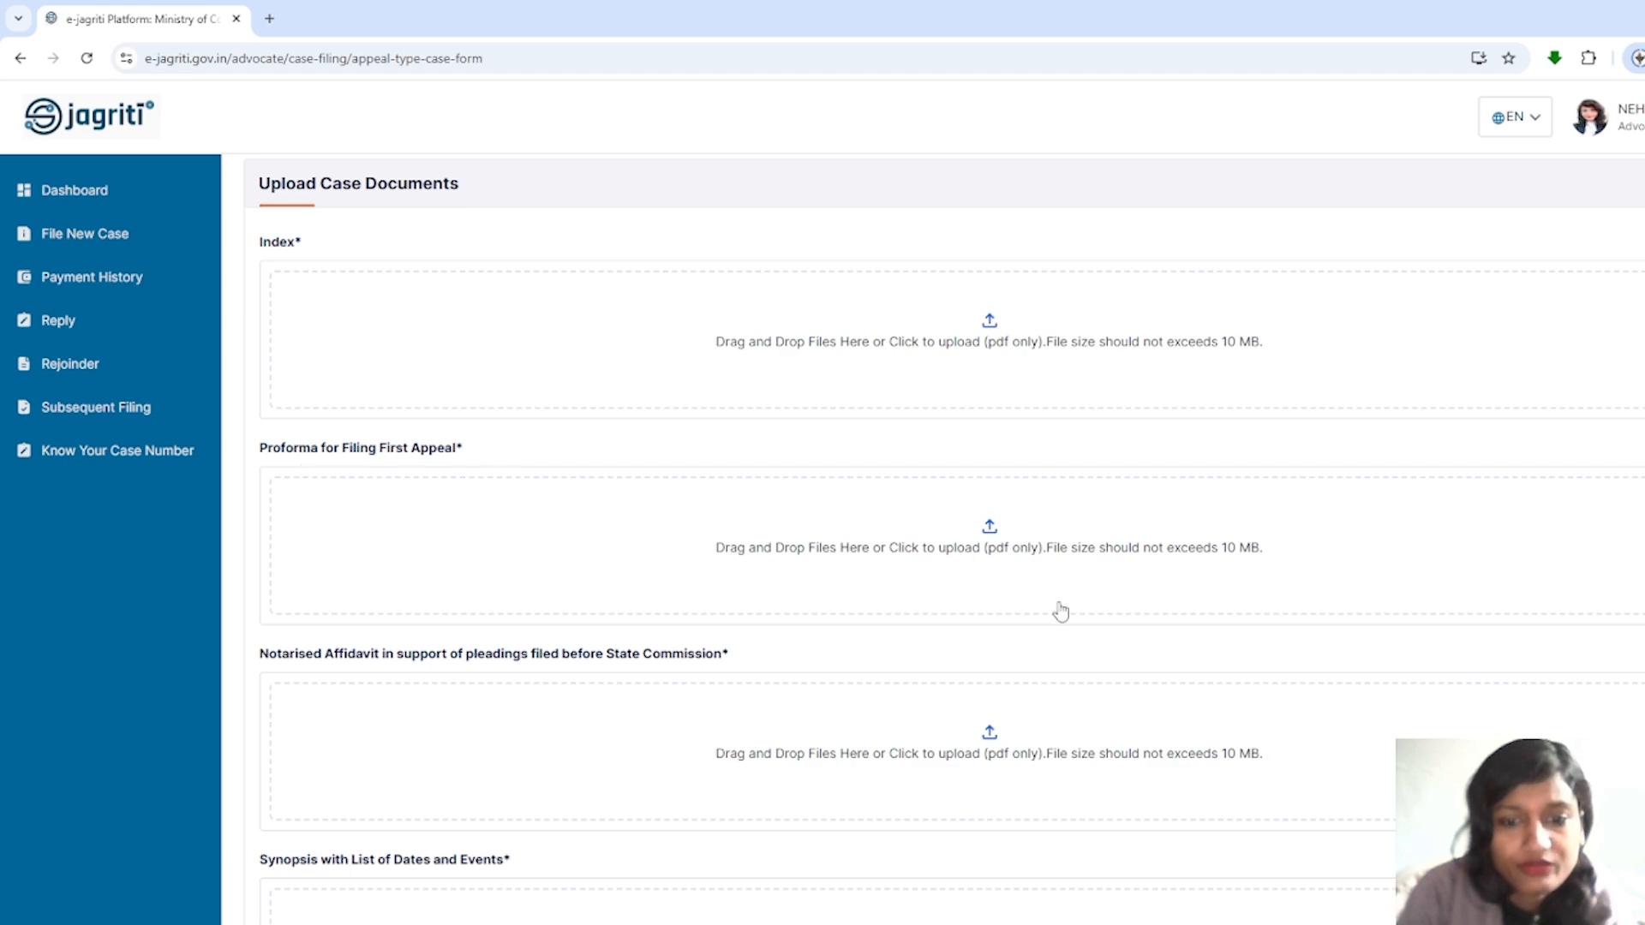
scroll(308, 514, "down", 8)
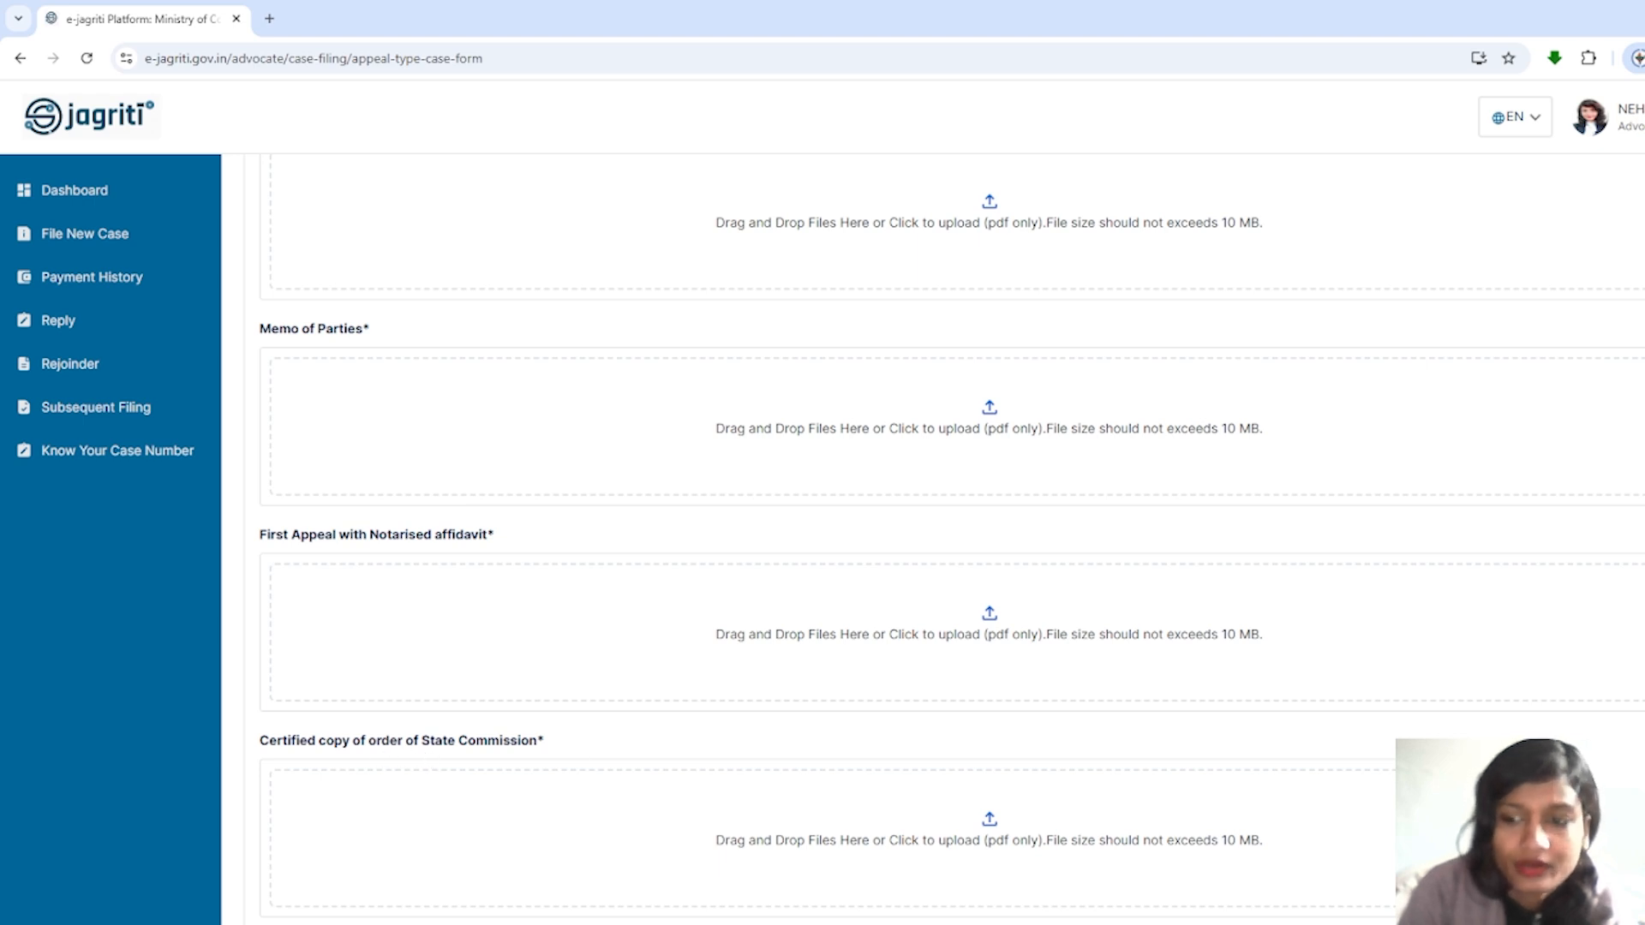
scroll(814, 771, "down", 5)
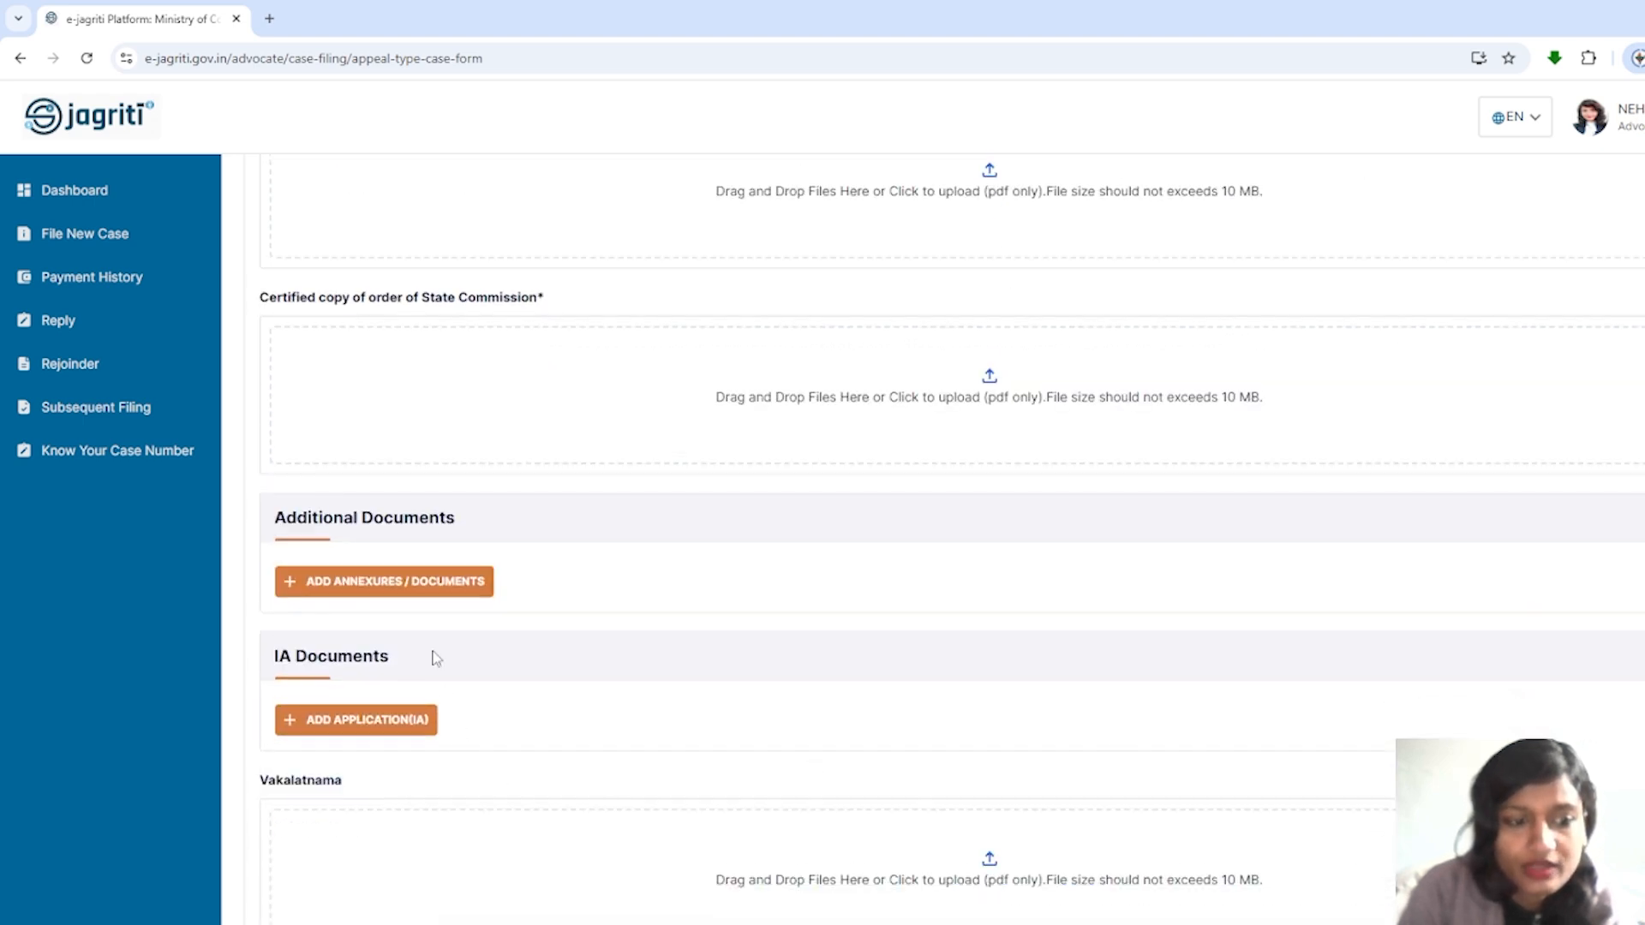
scroll(1418, 419, "down", 3)
scroll(1418, 419, "up", 9)
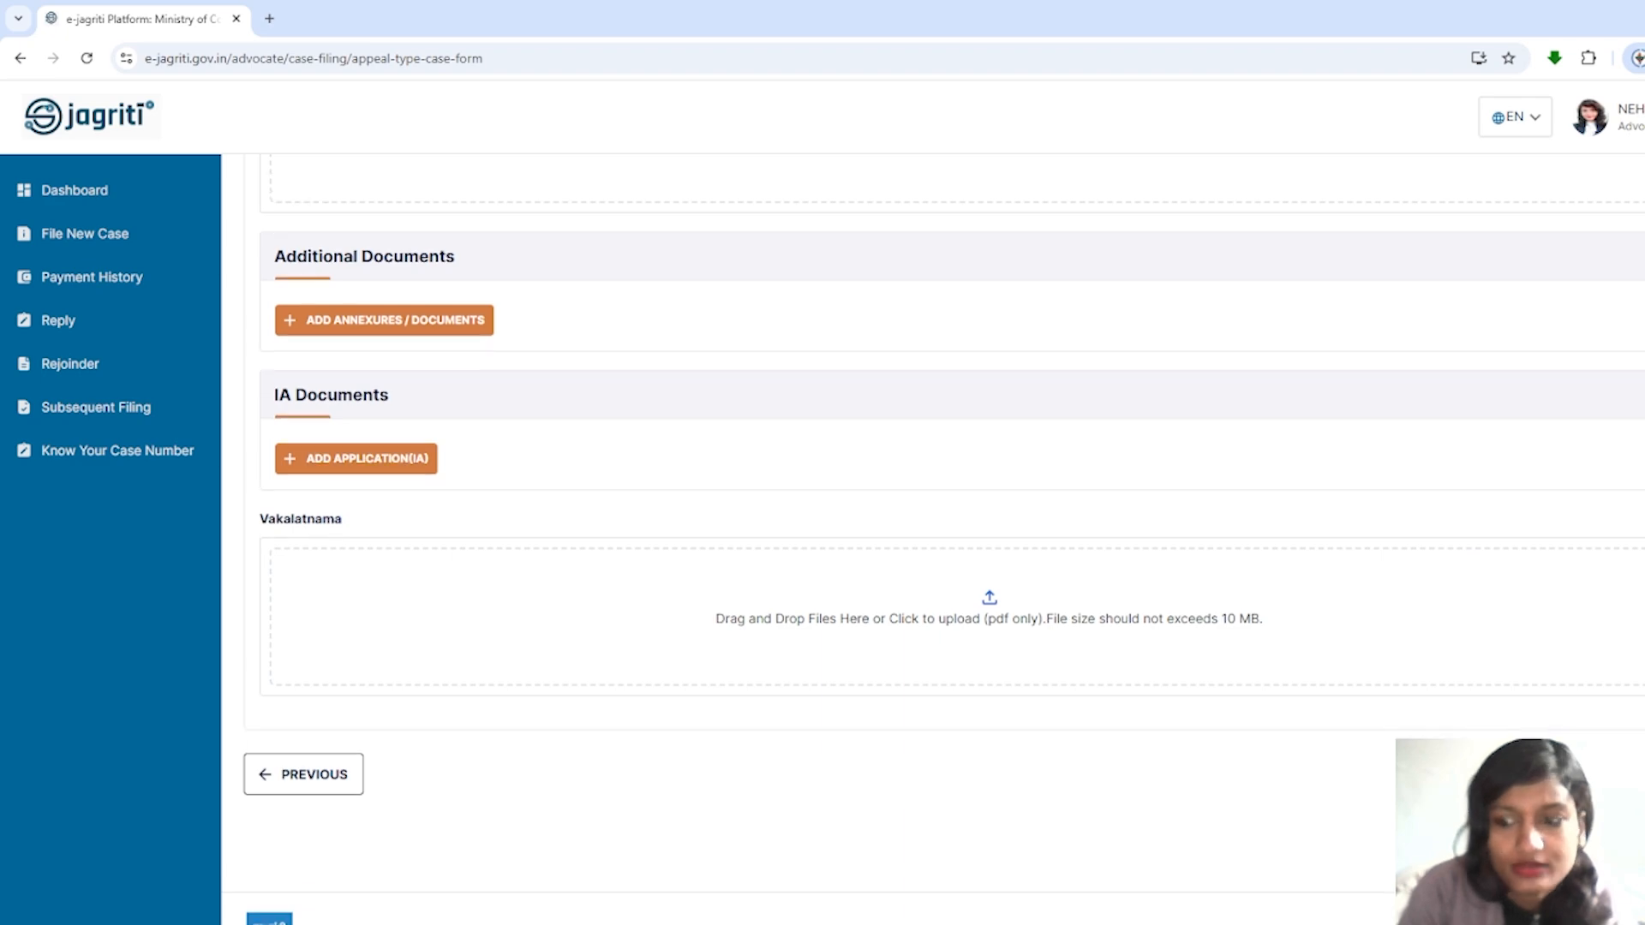
left_click(786, 282)
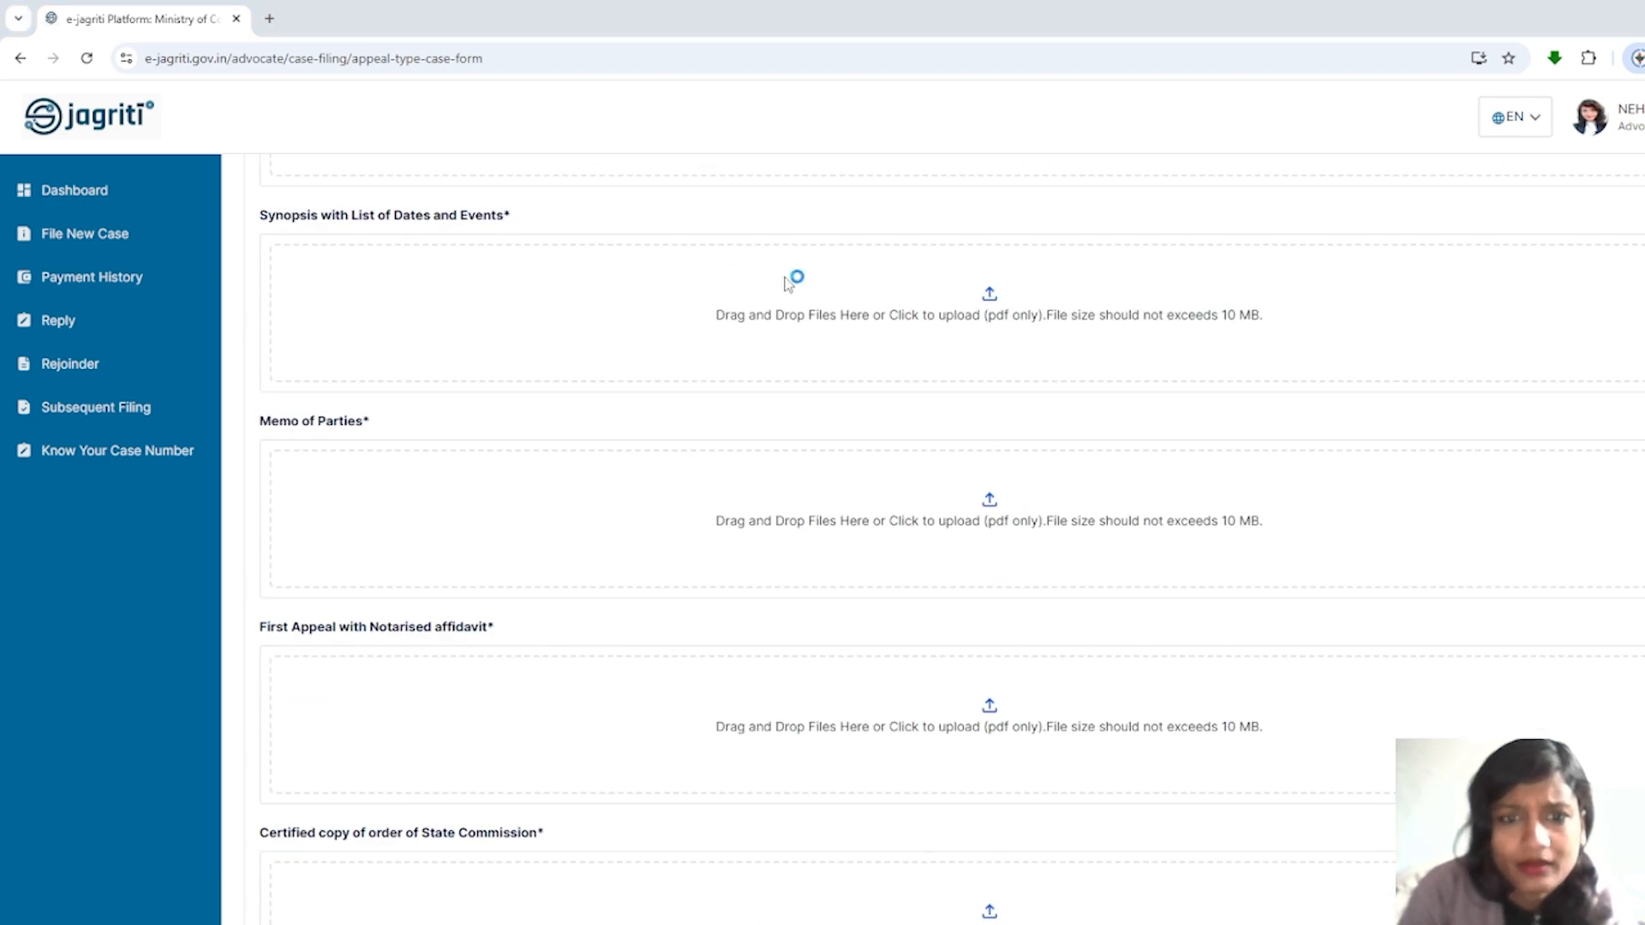
- Attach the first Downloads PDF to Synopsis and 1.pdf to Memo of Parties
left_click(225, 193)
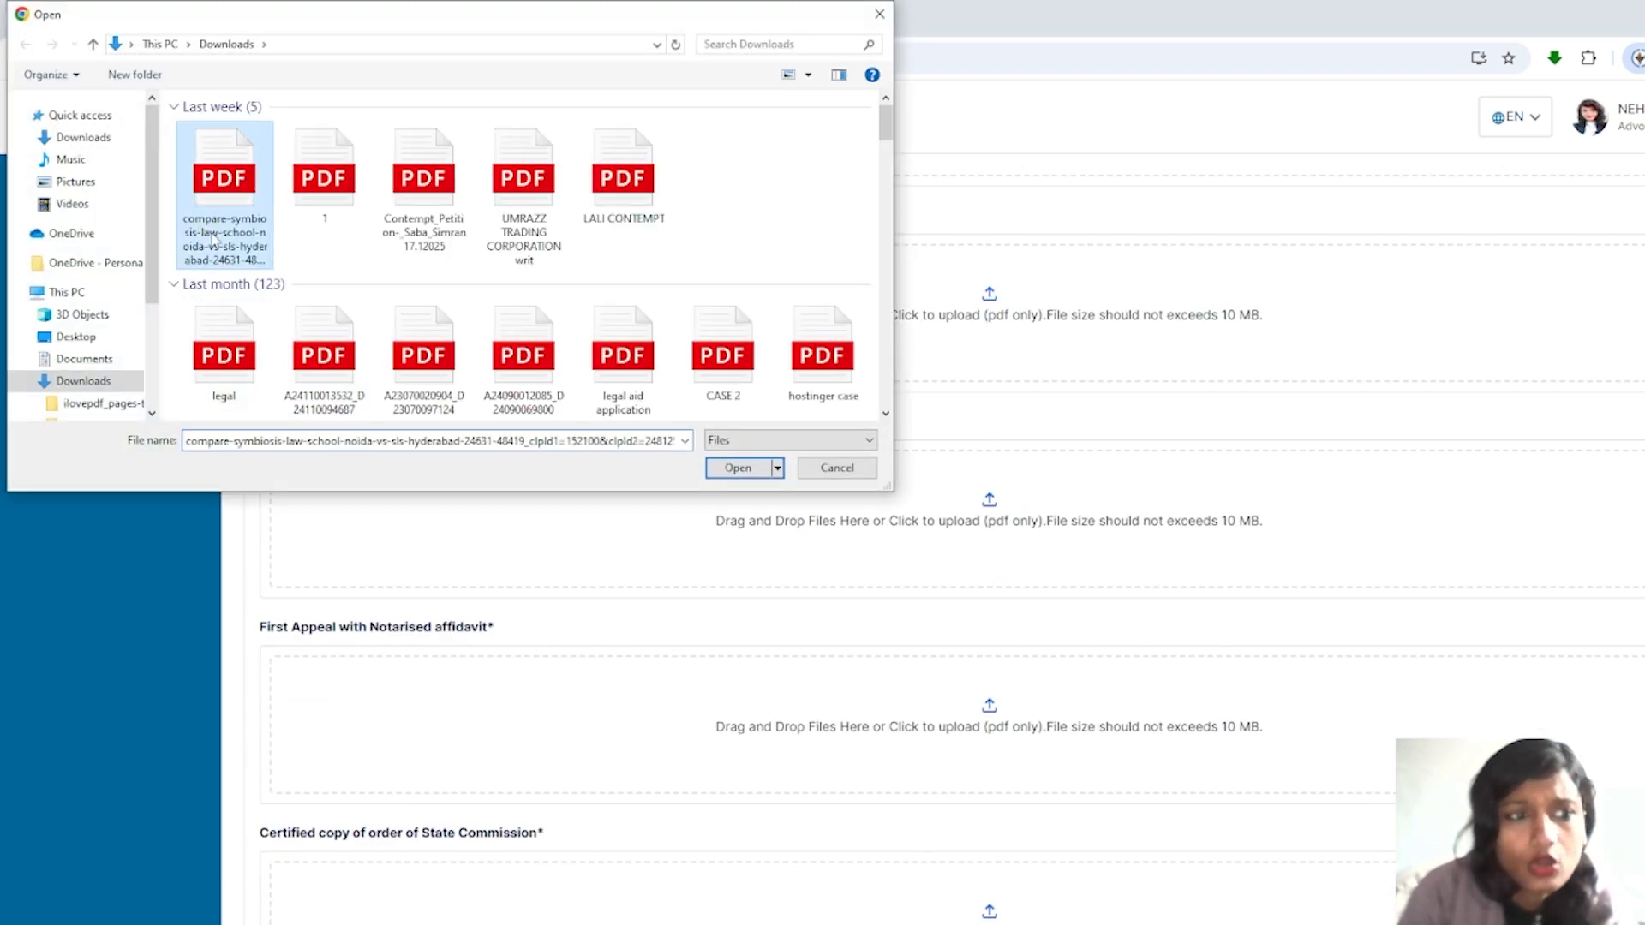
left_click(726, 476)
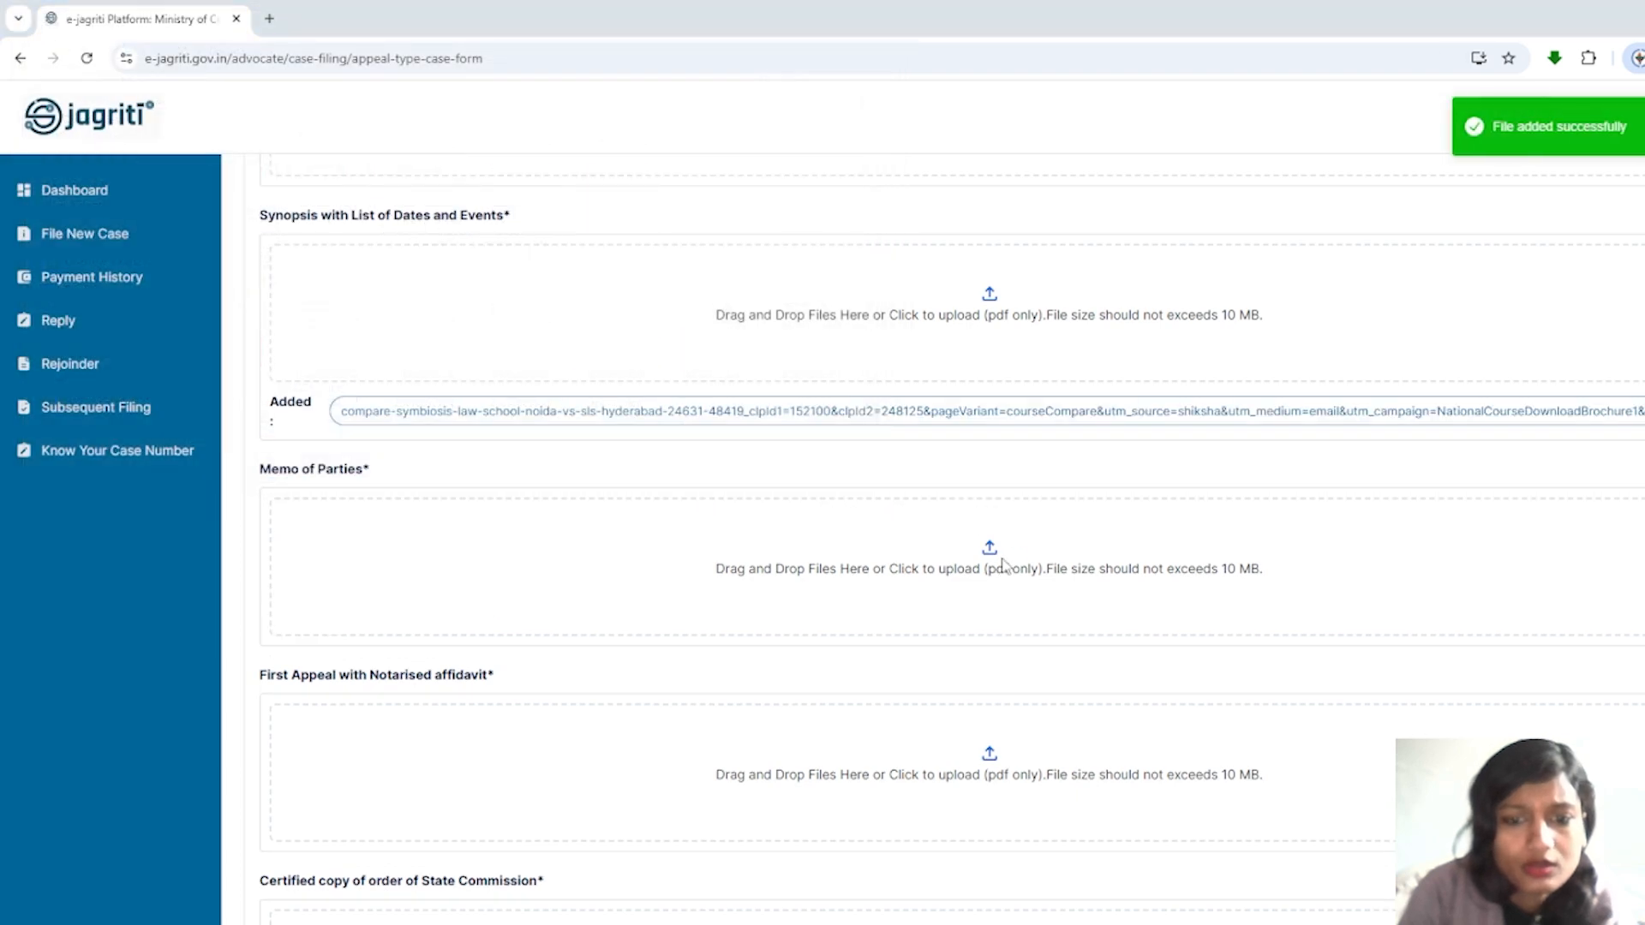
left_click(991, 555)
left_click(323, 175)
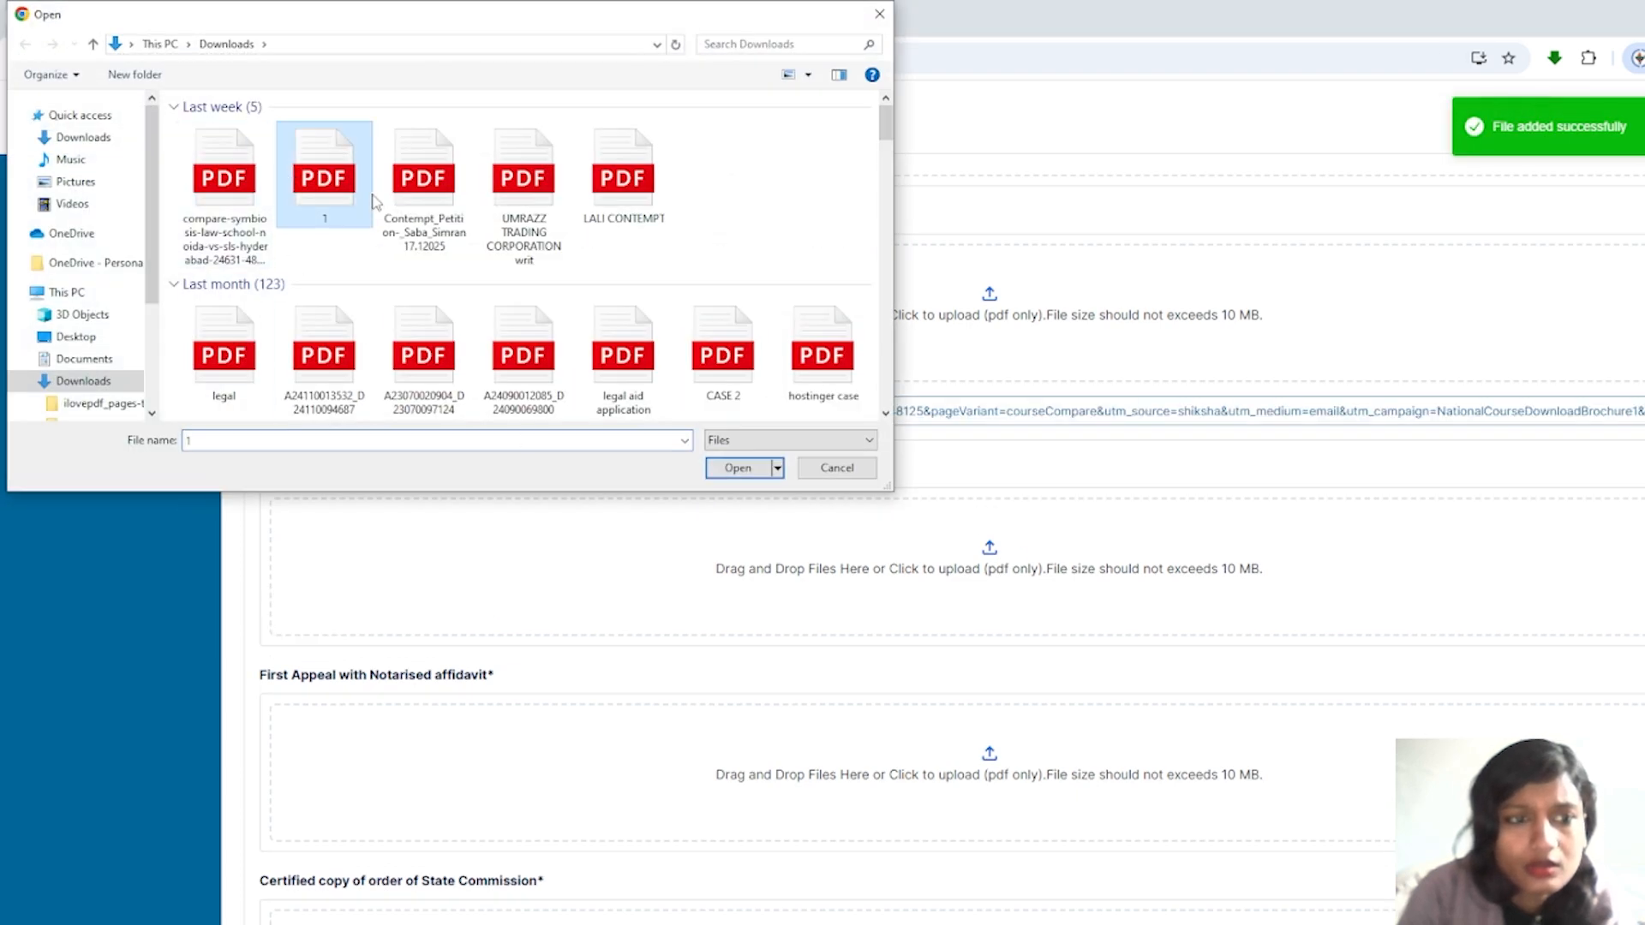
left_click(737, 467)
- Attach LALI CONTEMPT.pdf to the Proforma slot and pick the hostinger case PDF for Index
scroll(932, 540, "up", 4)
scroll(932, 540, "down", 3)
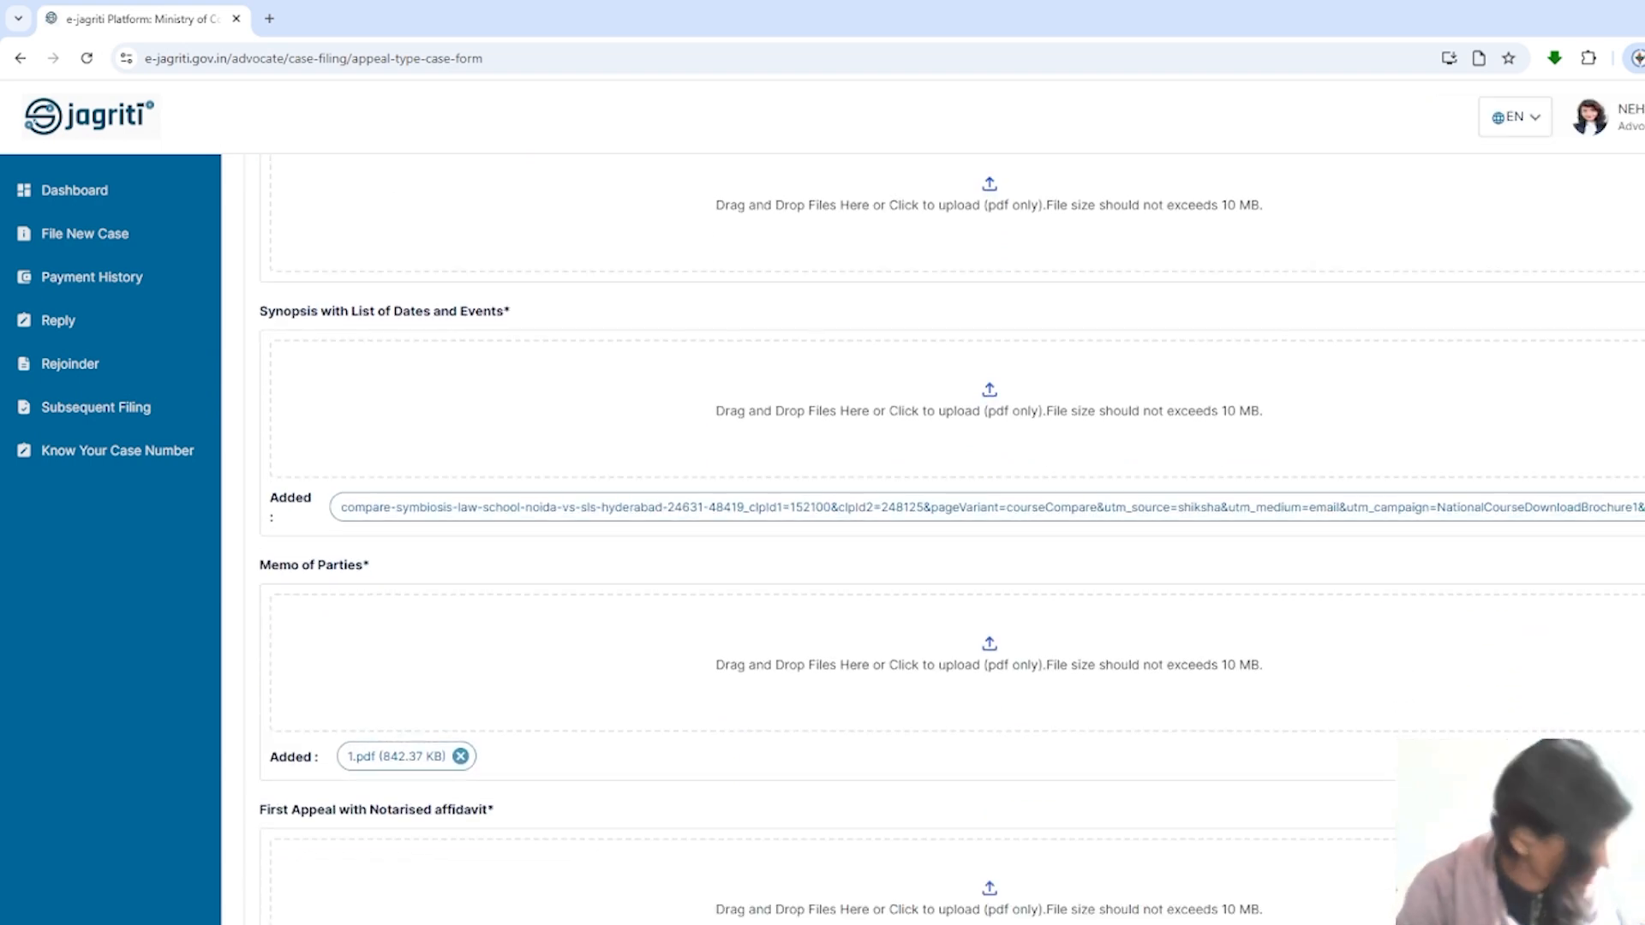
scroll(1060, 665, "up", 4)
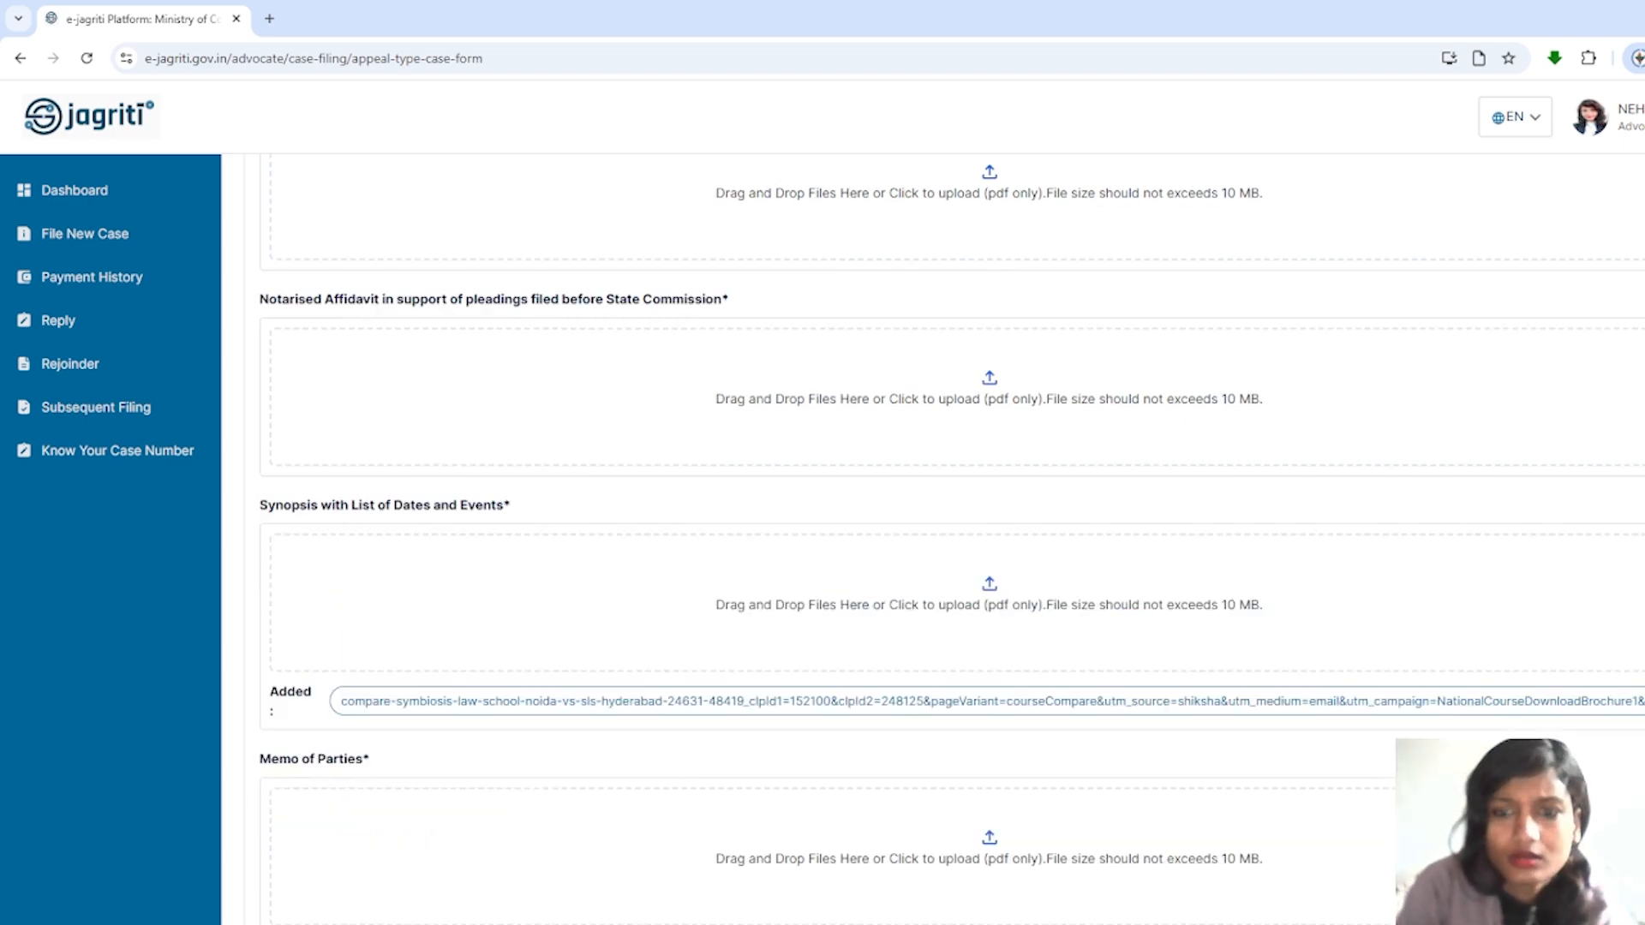
left_click(1046, 336)
left_click(604, 197)
left_click(737, 468)
scroll(891, 483, "up", 3)
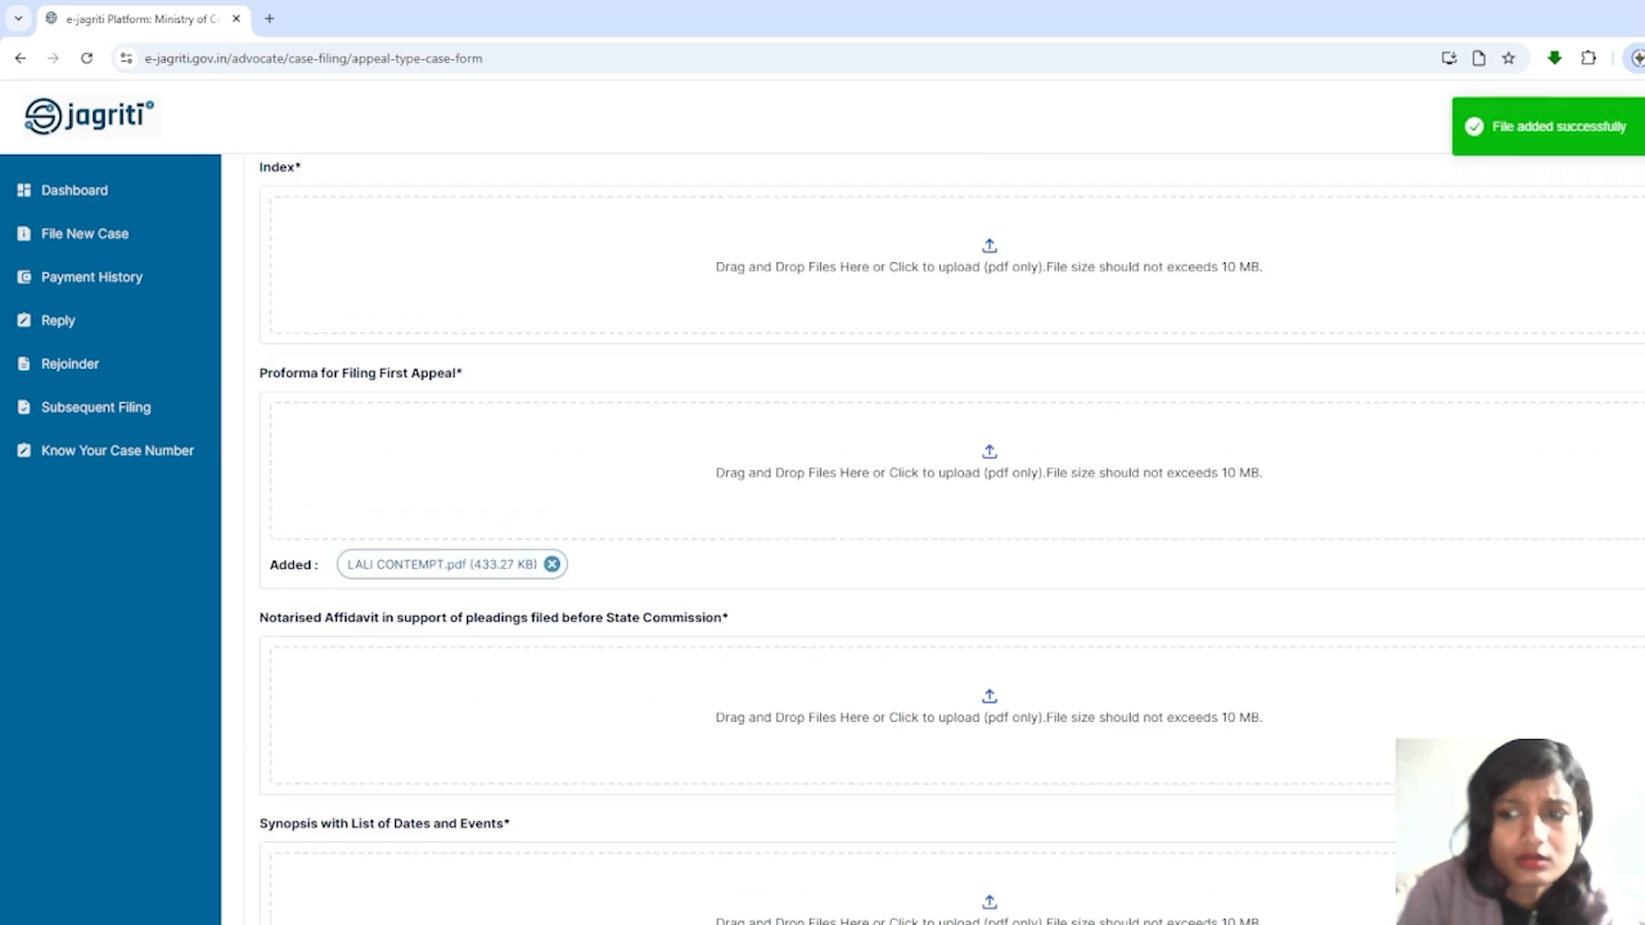
left_click(1046, 393)
left_click(823, 377)
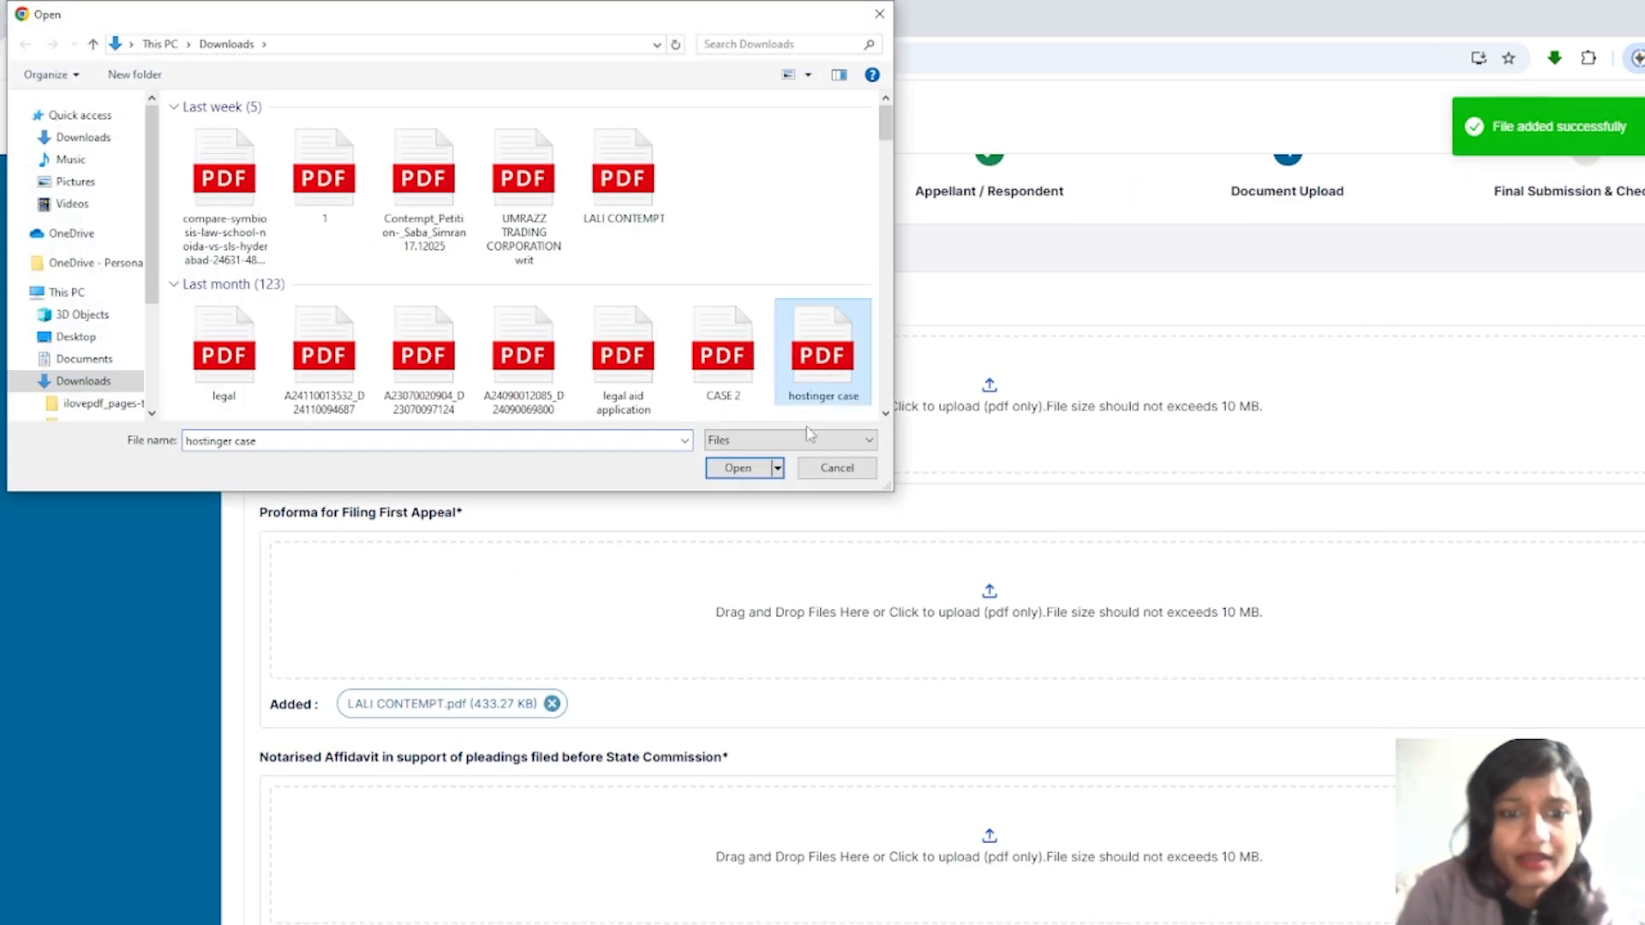
- Attach the hostinger case PDF to the Index slot
left_click(777, 467)
left_click(741, 468)
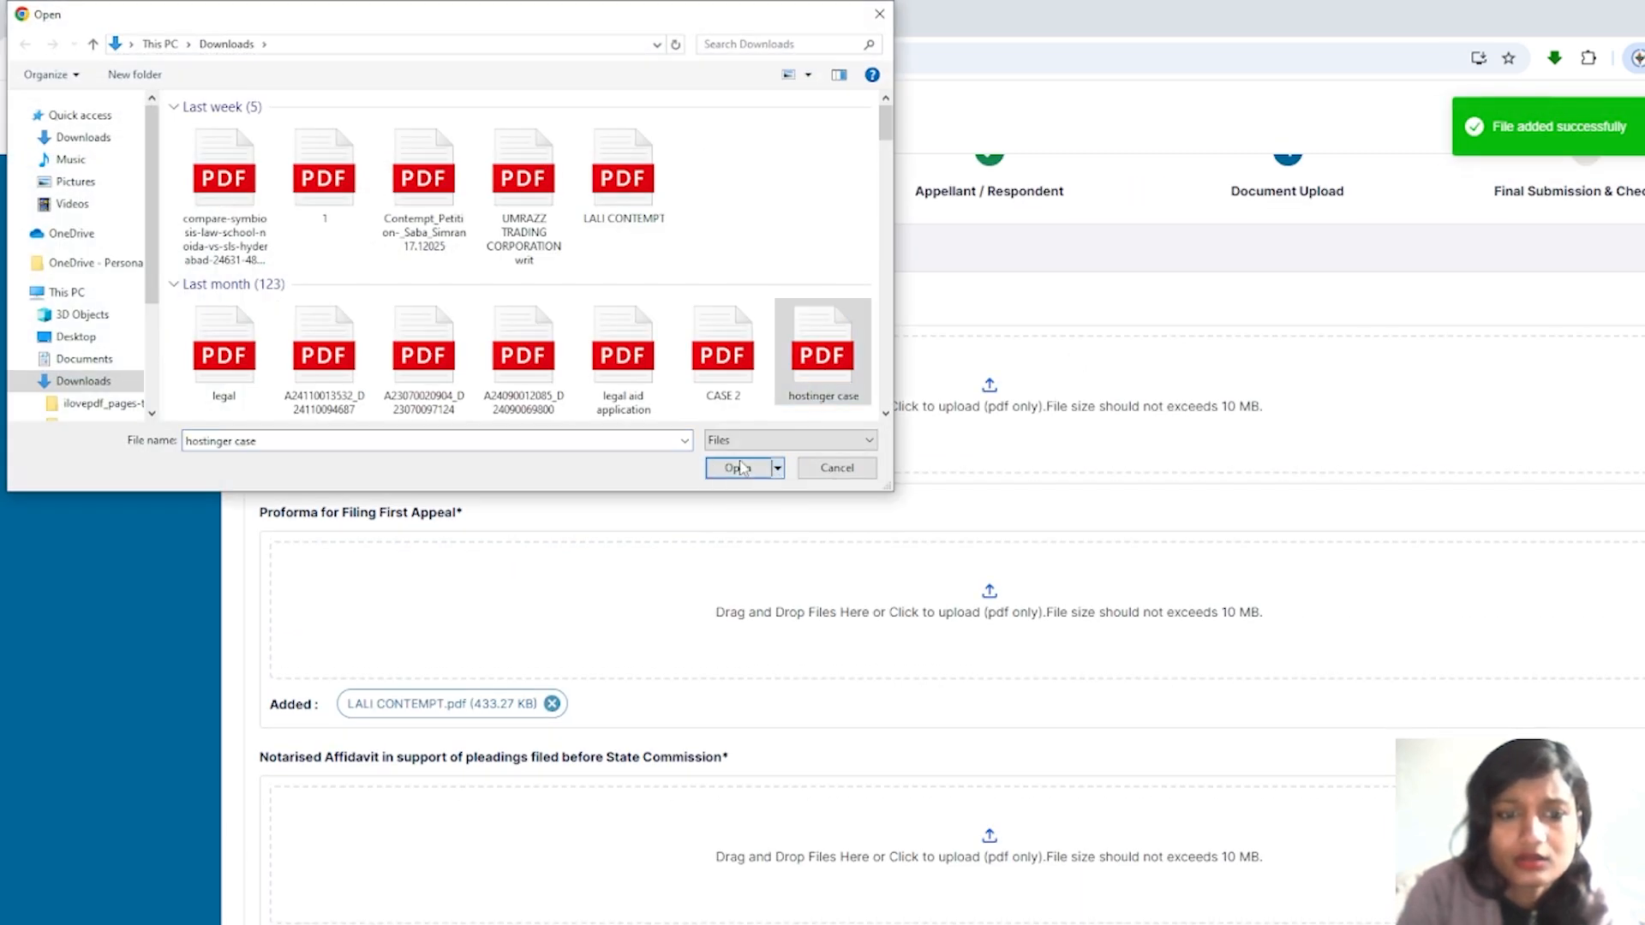
left_click(749, 475)
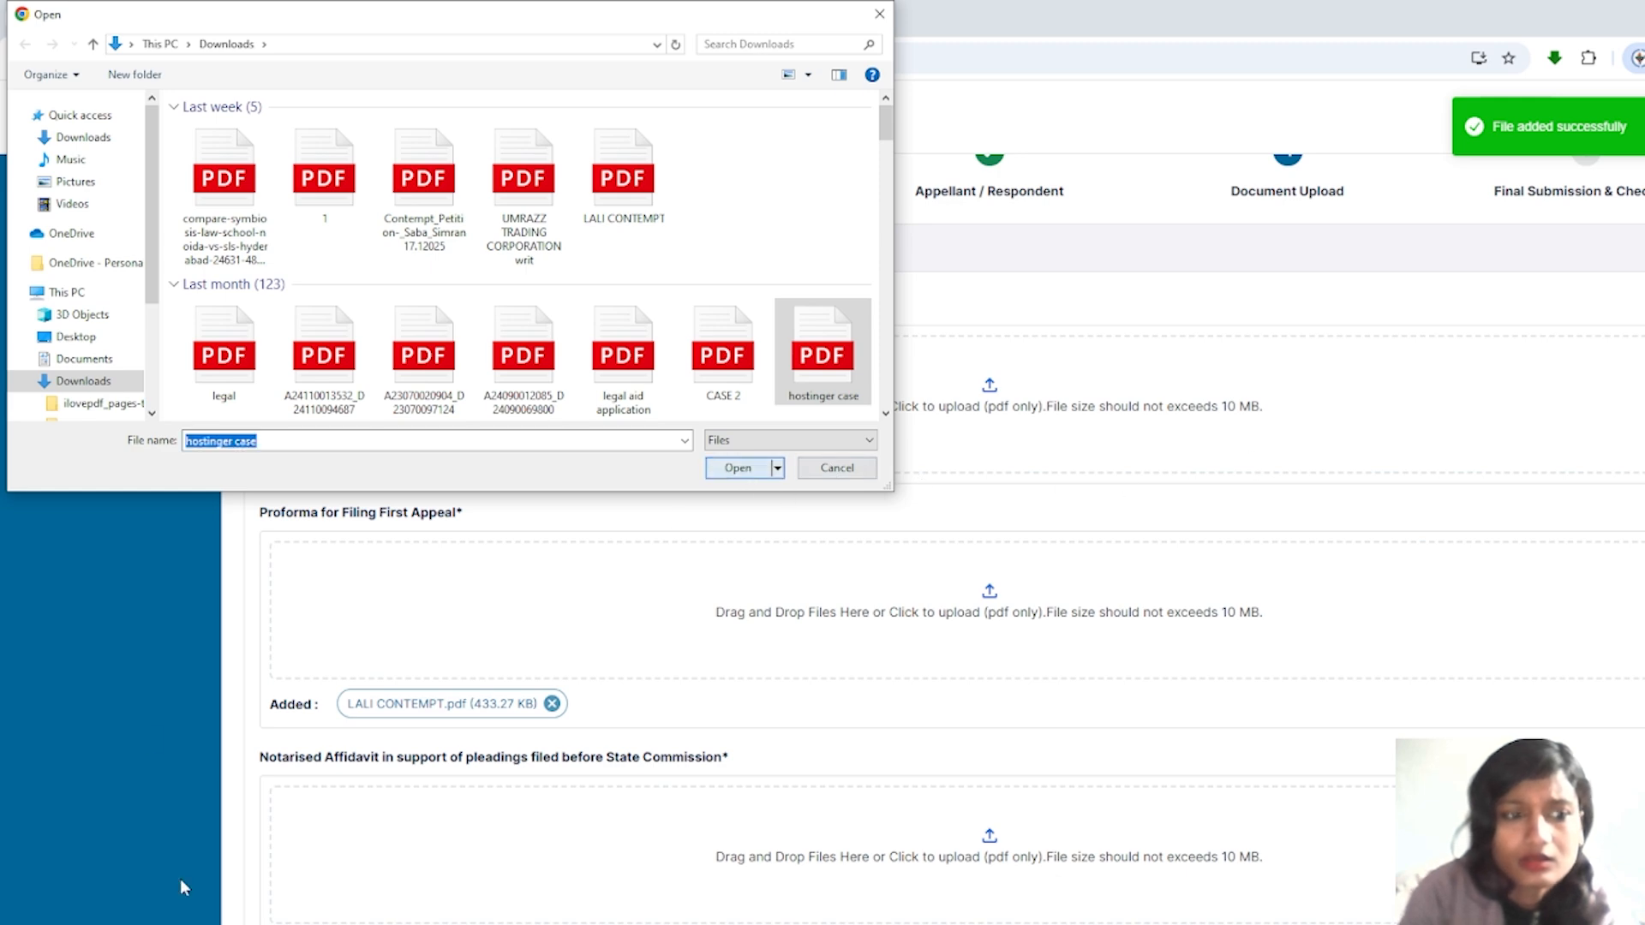
left_click(742, 468)
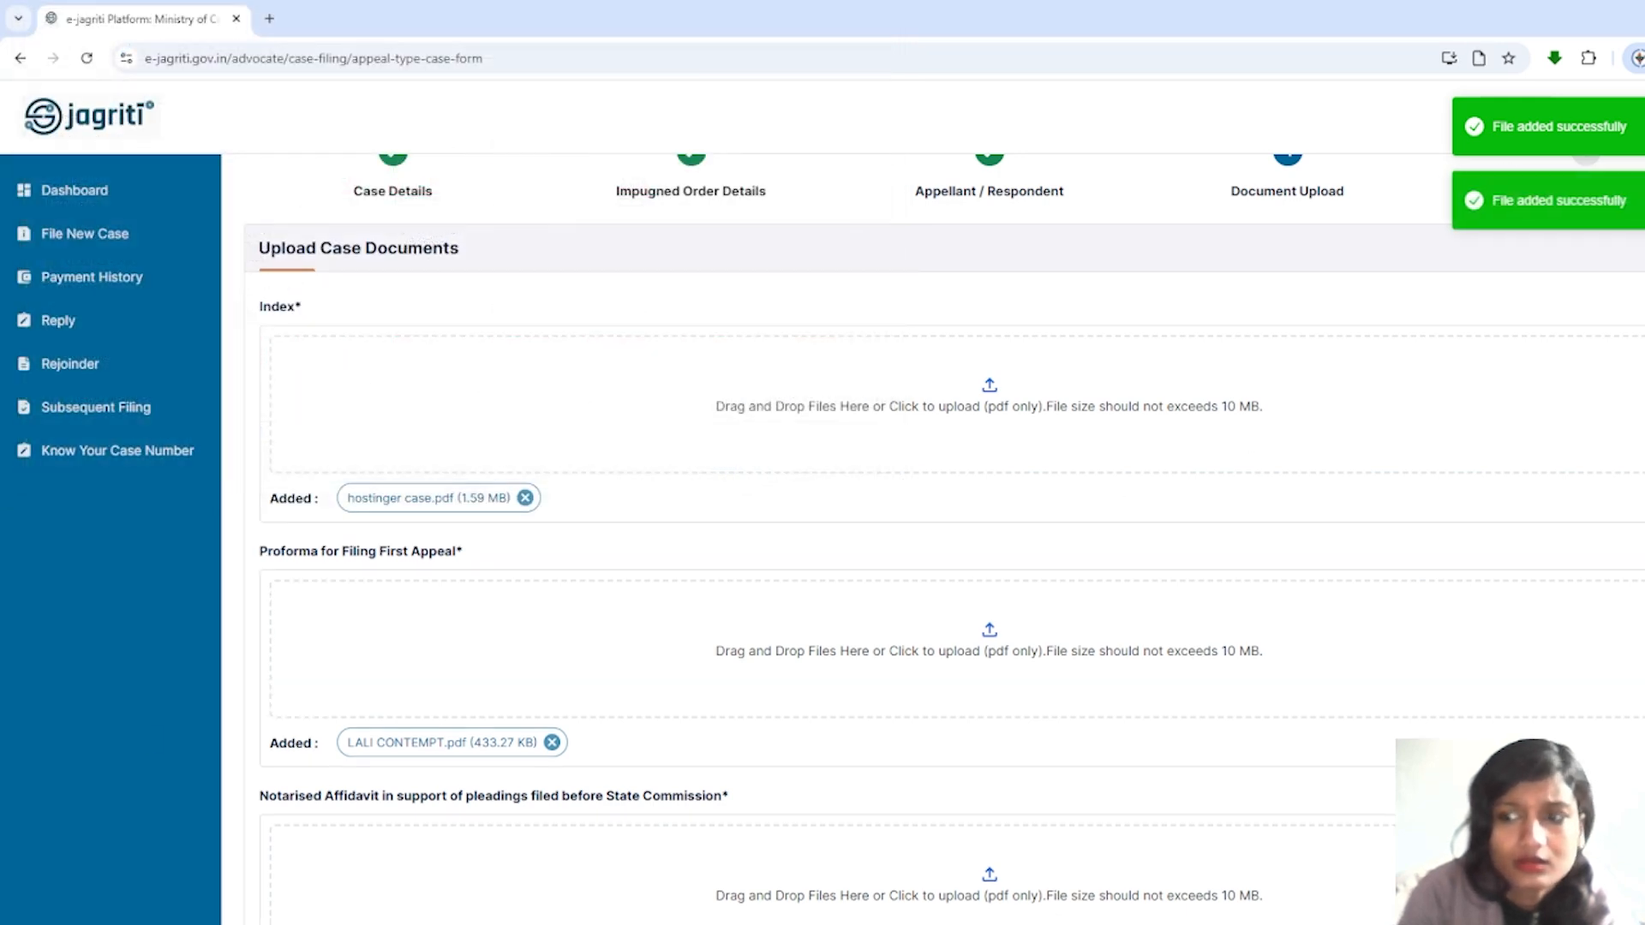
scroll(942, 540, "down", 14)
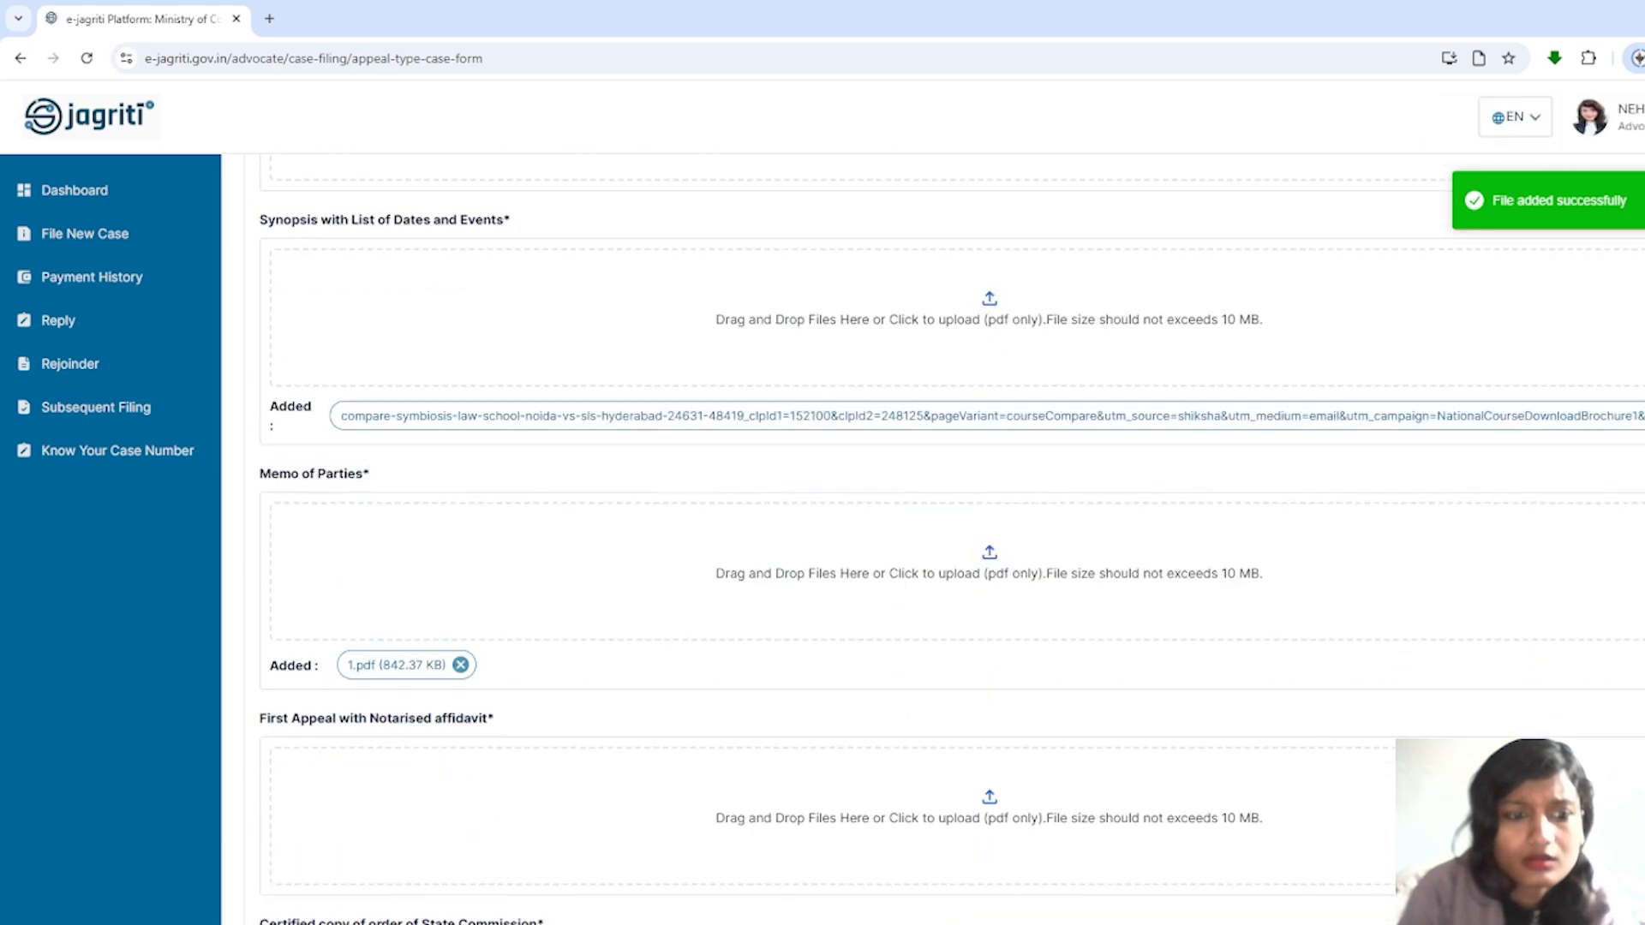
left_click(1002, 543)
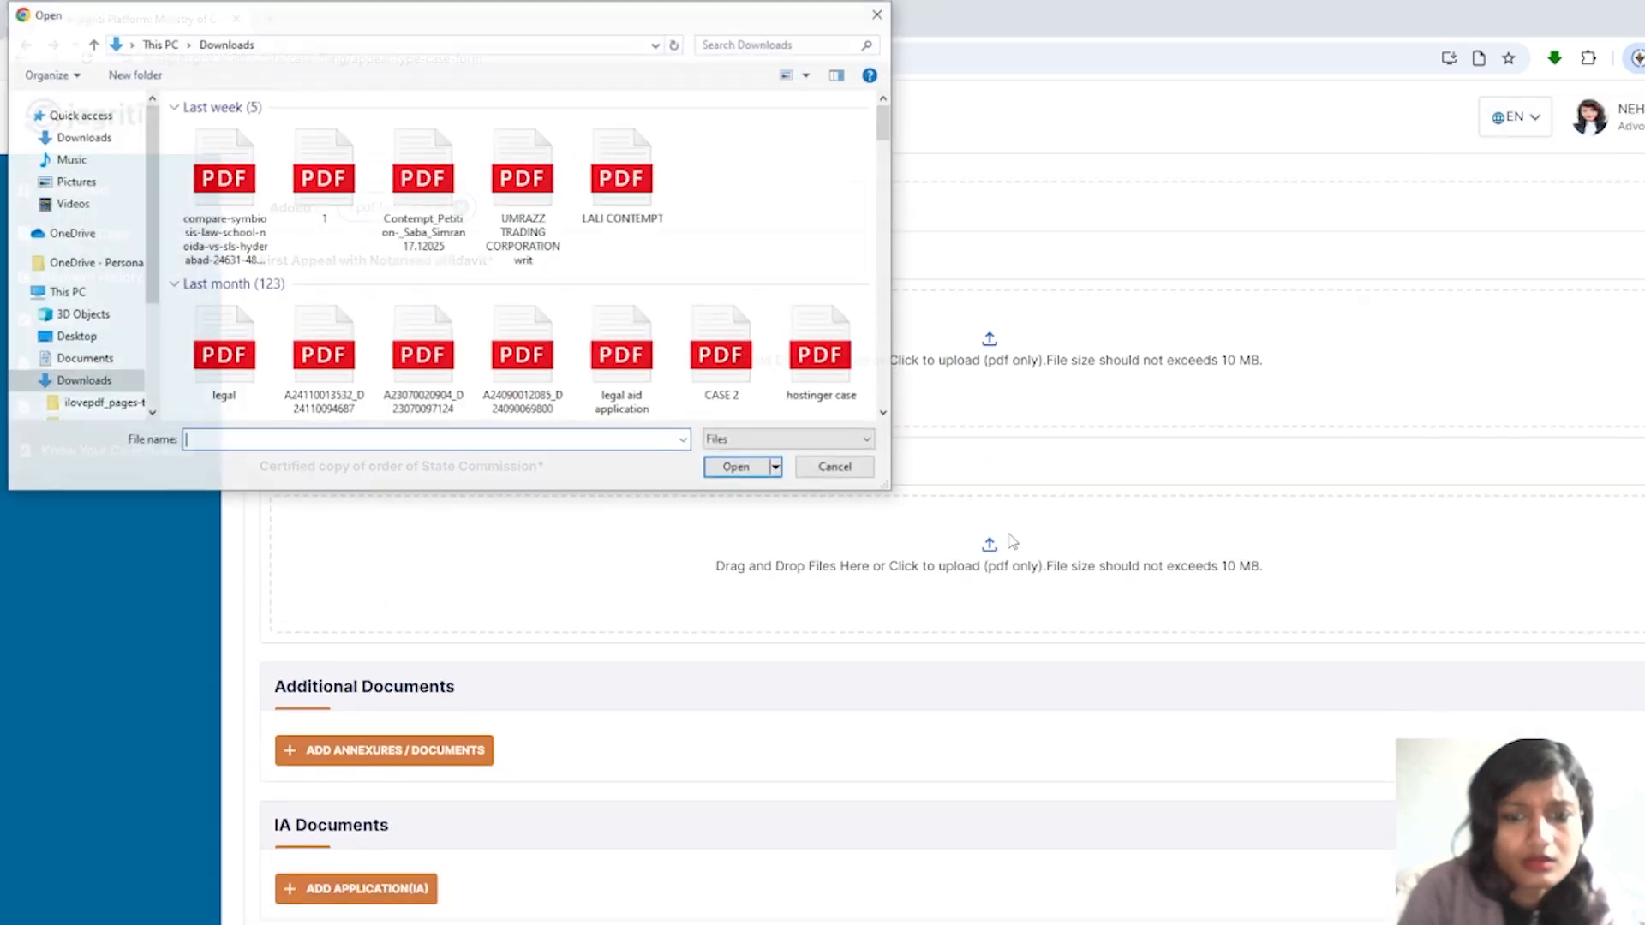
left_click(523, 360)
left_click(737, 468)
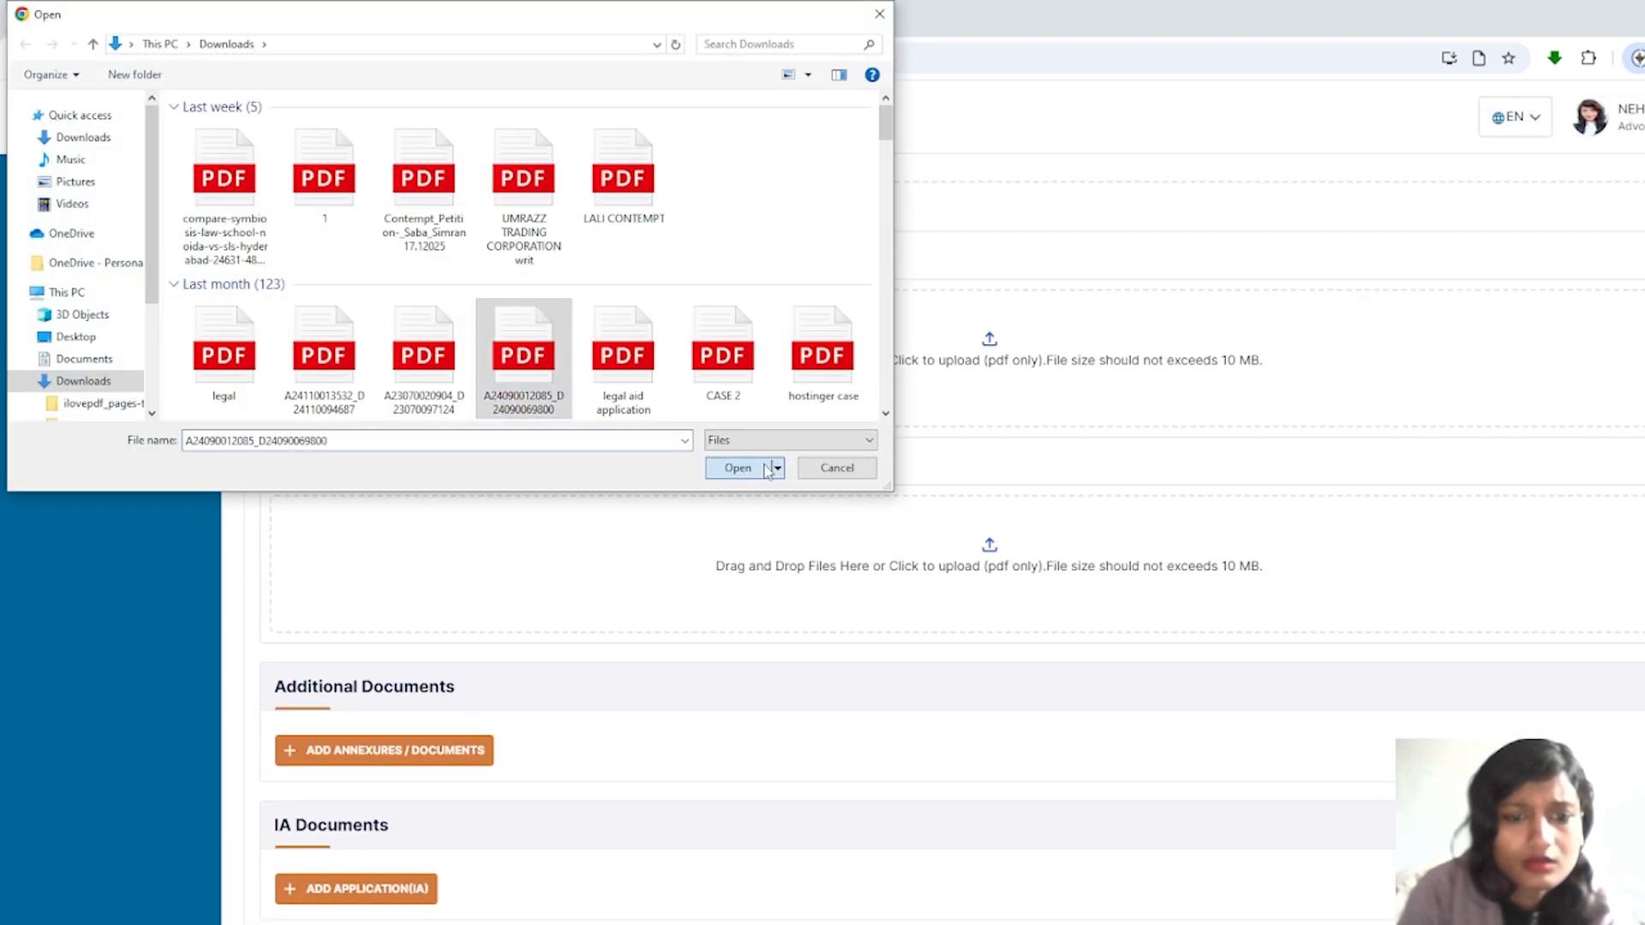
left_click(980, 356)
left_click(719, 347)
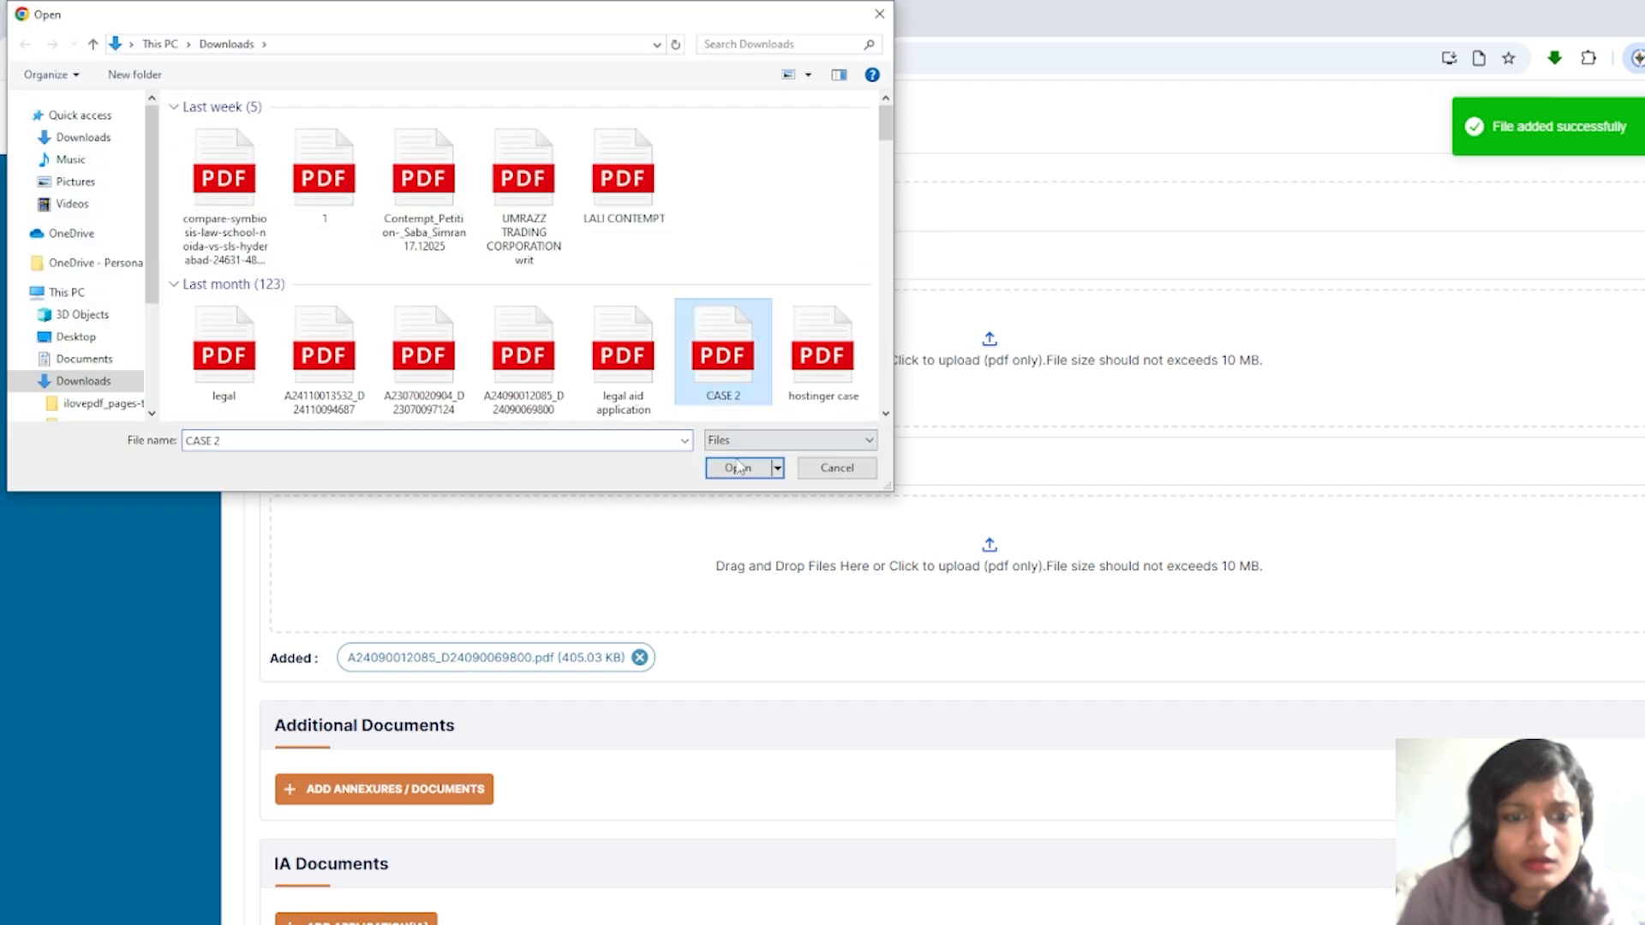
left_click(738, 467)
- Attach the legal aid application PDF to the Notarised Affidavit, save, and check the commission on Final Submission
scroll(1063, 526, "down", 5)
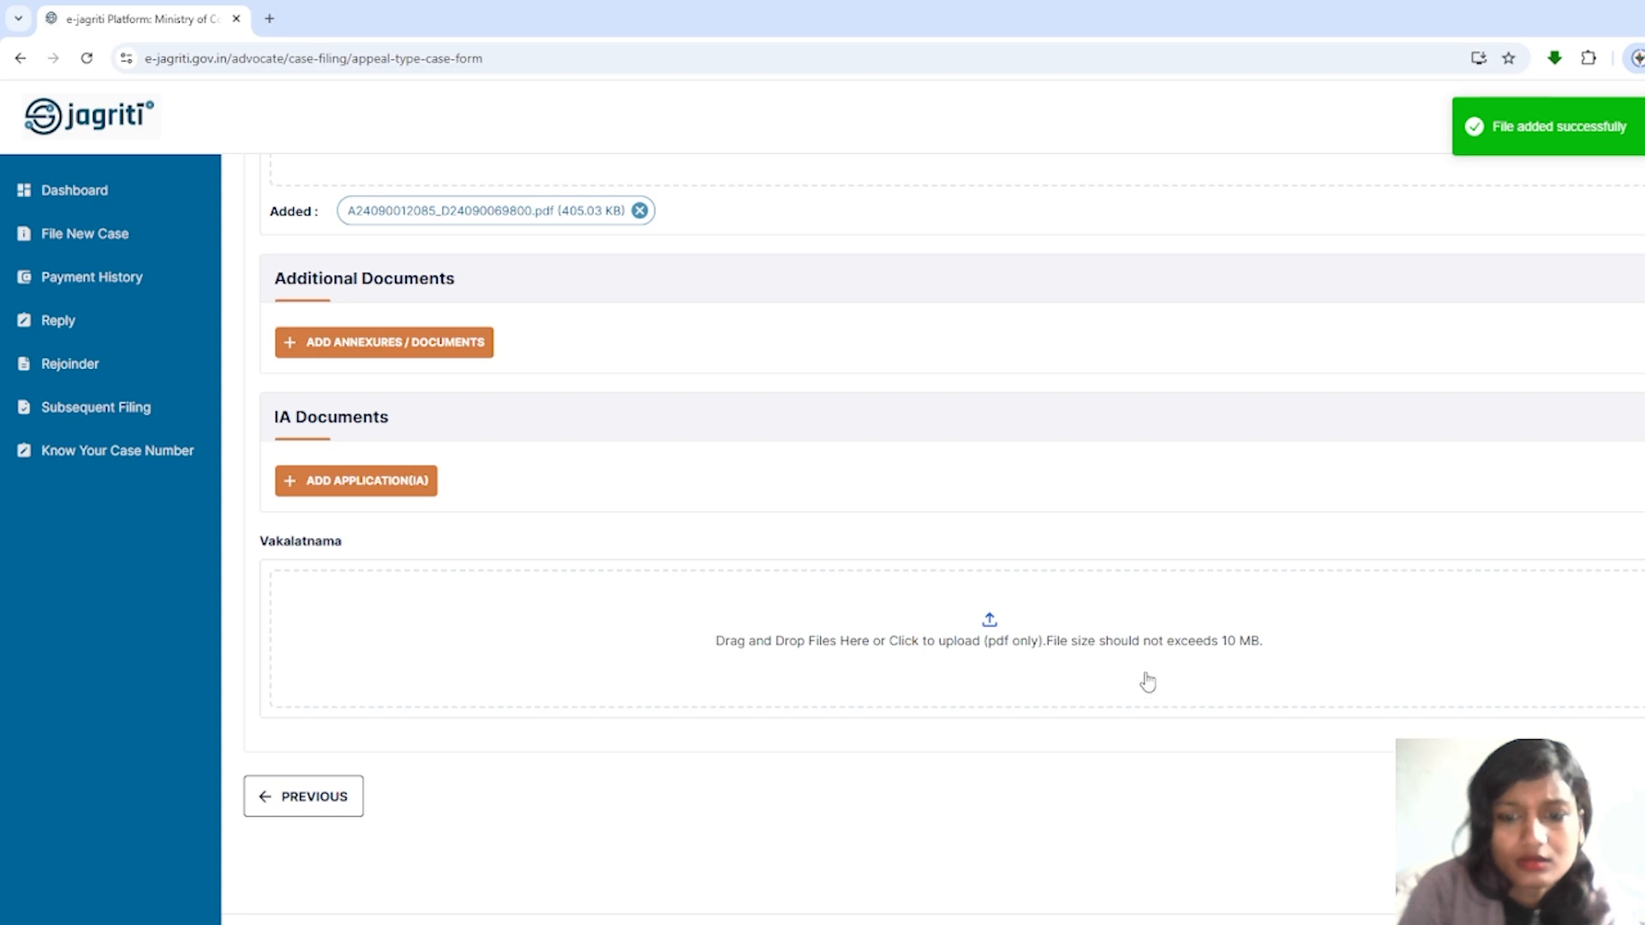
left_click(1624, 797)
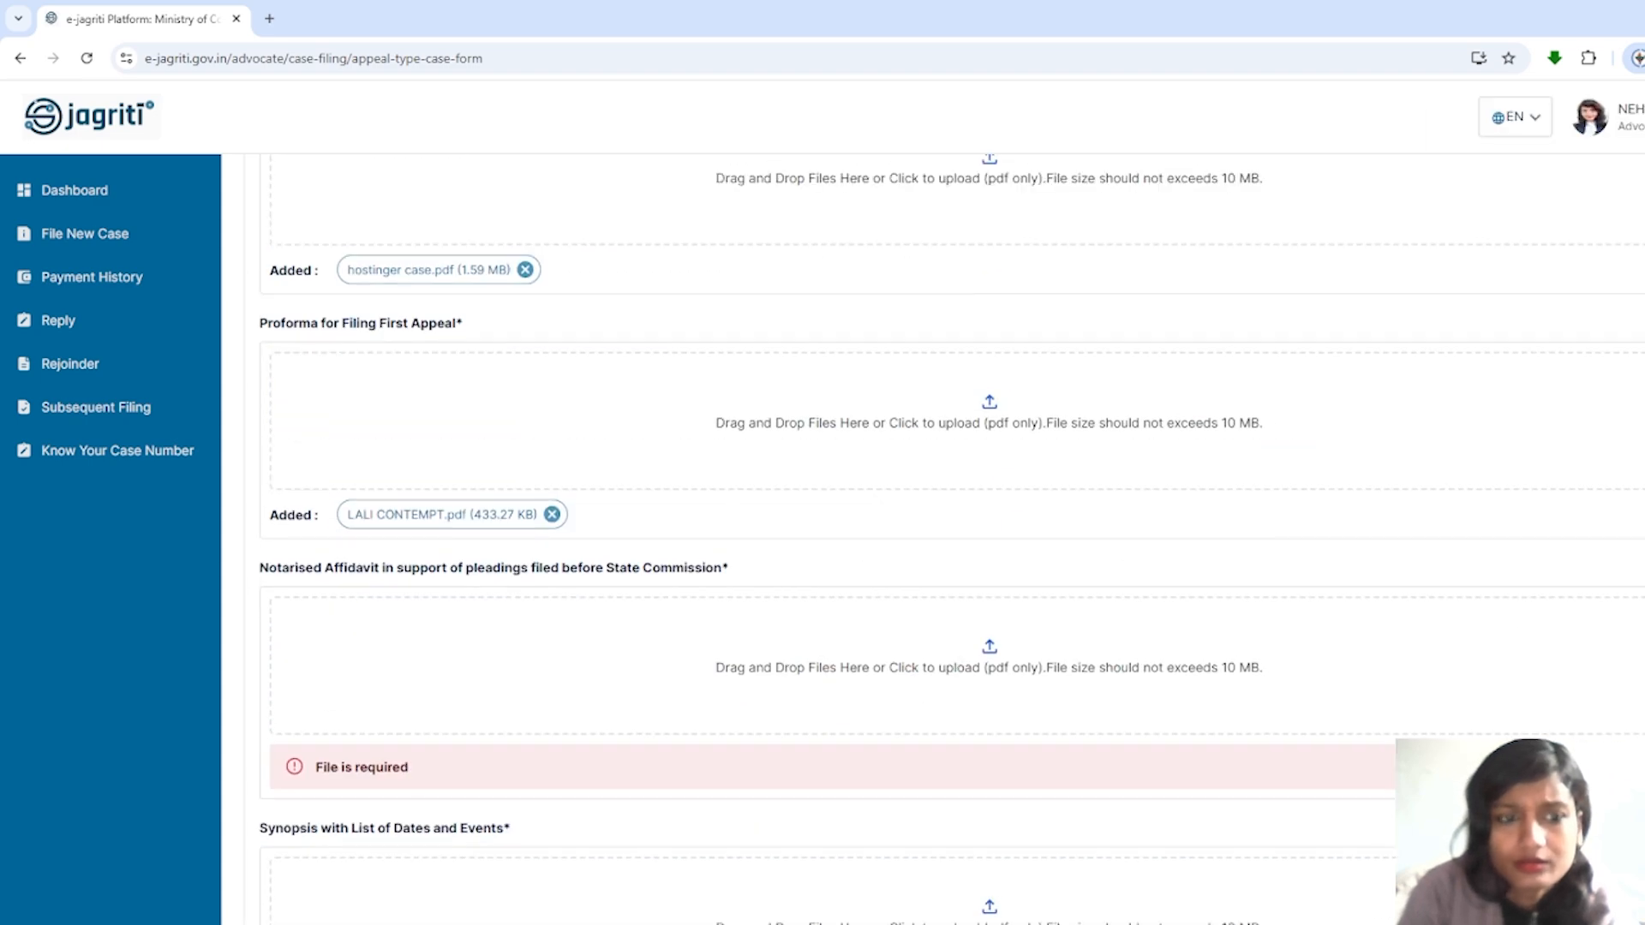
left_click(933, 647)
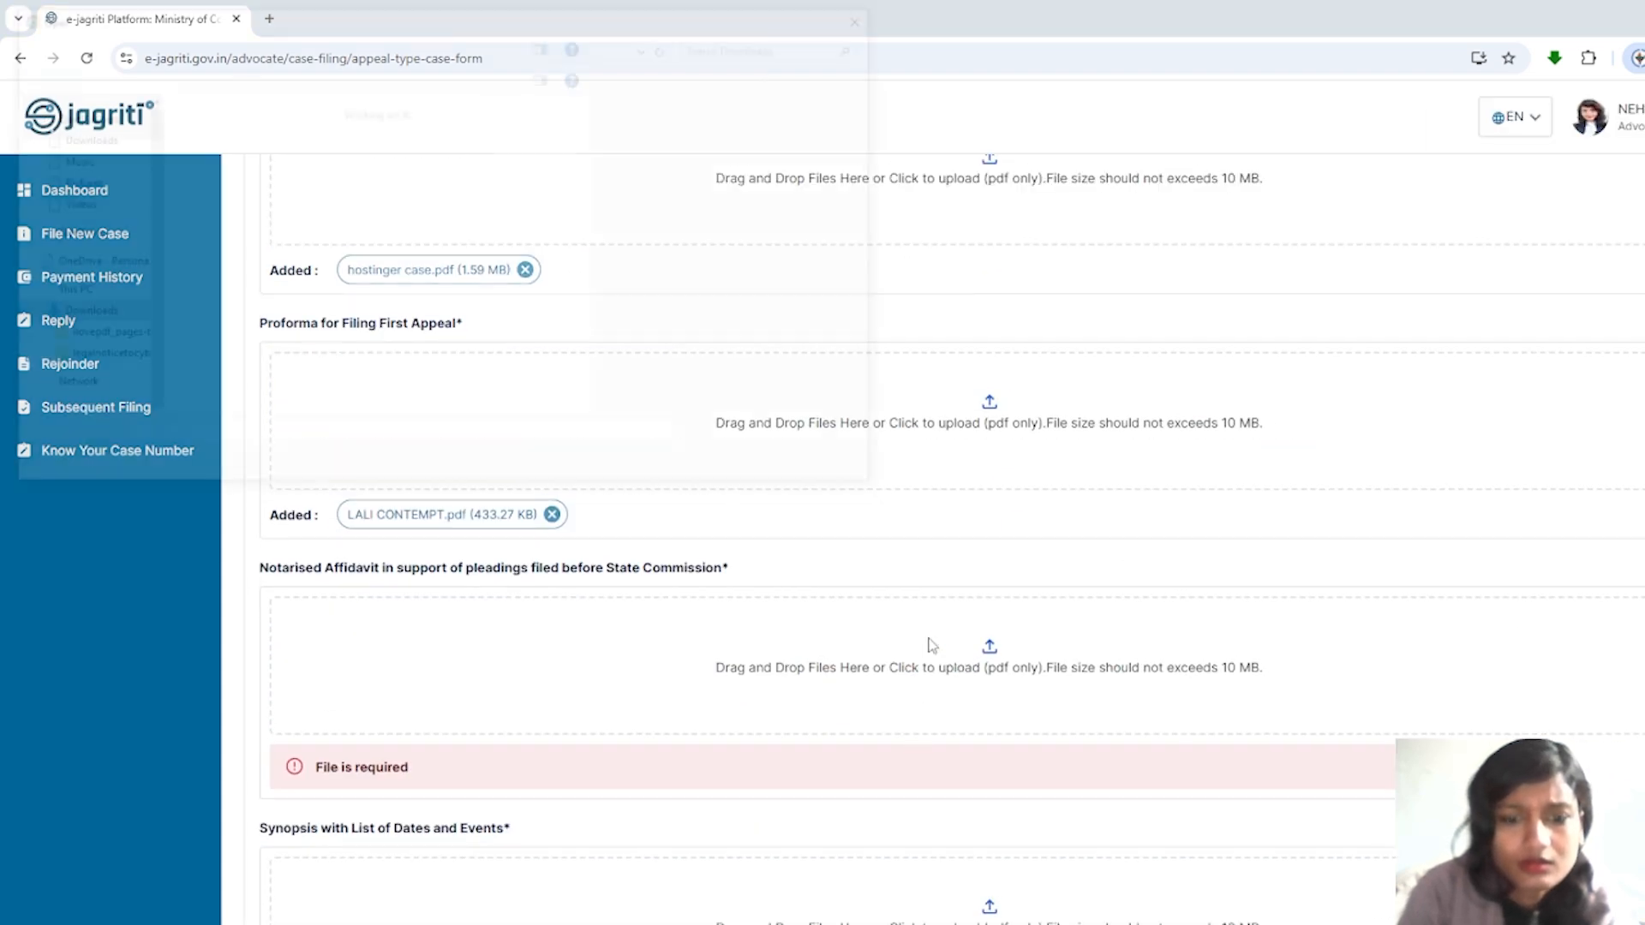
left_click(628, 385)
left_click(738, 468)
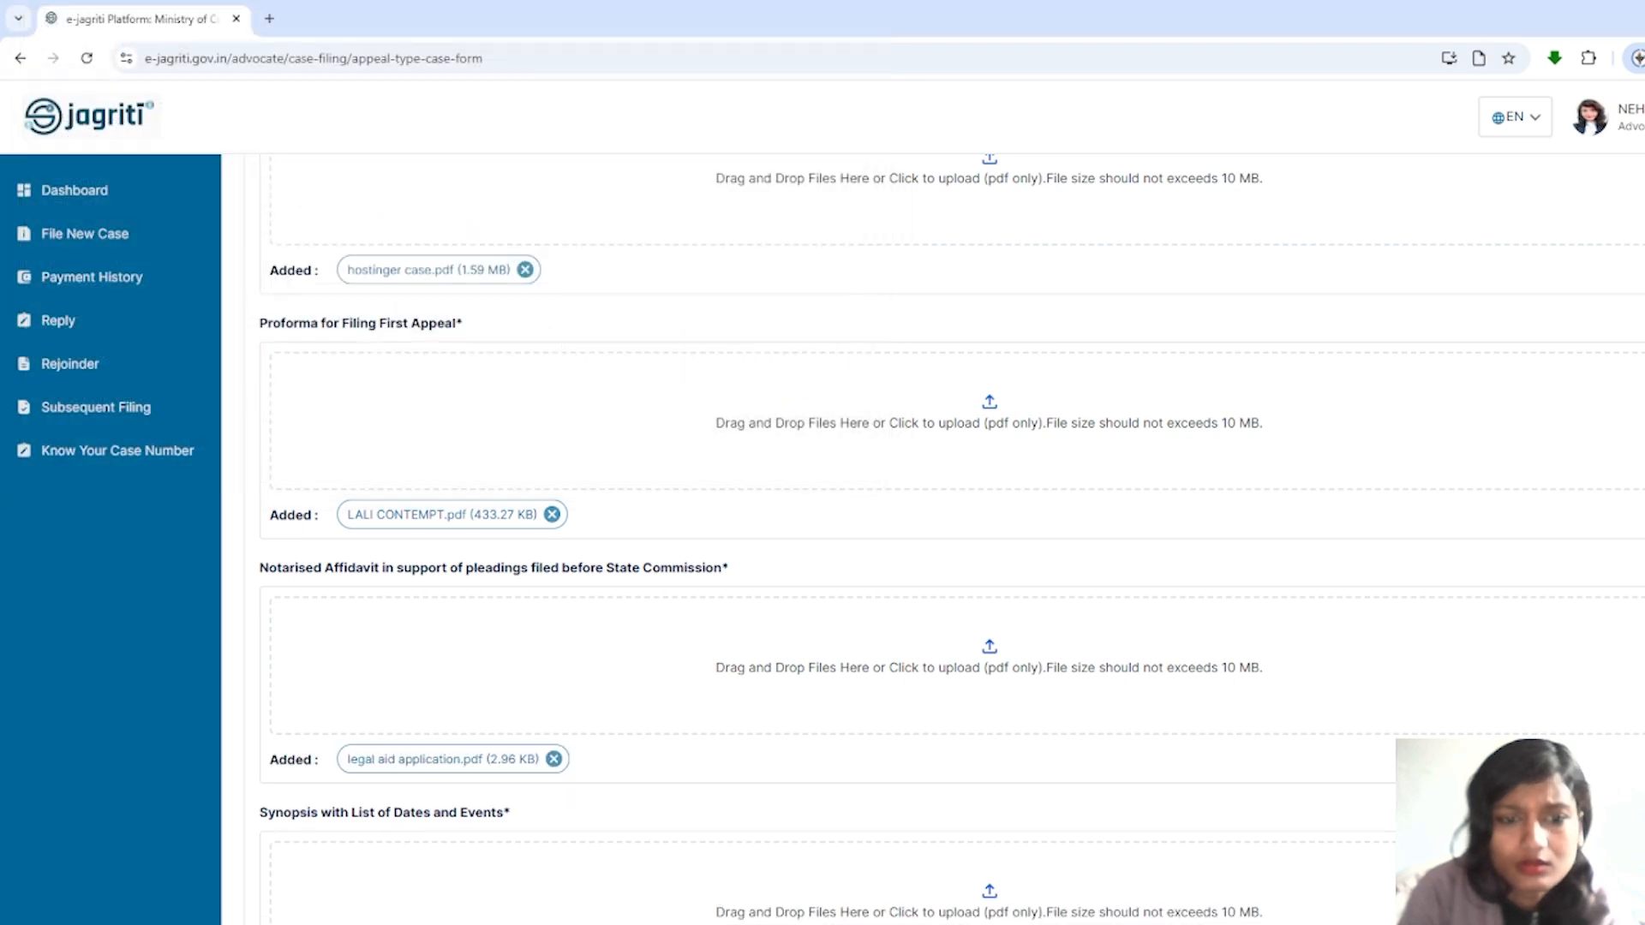
scroll(942, 540, "down", 15)
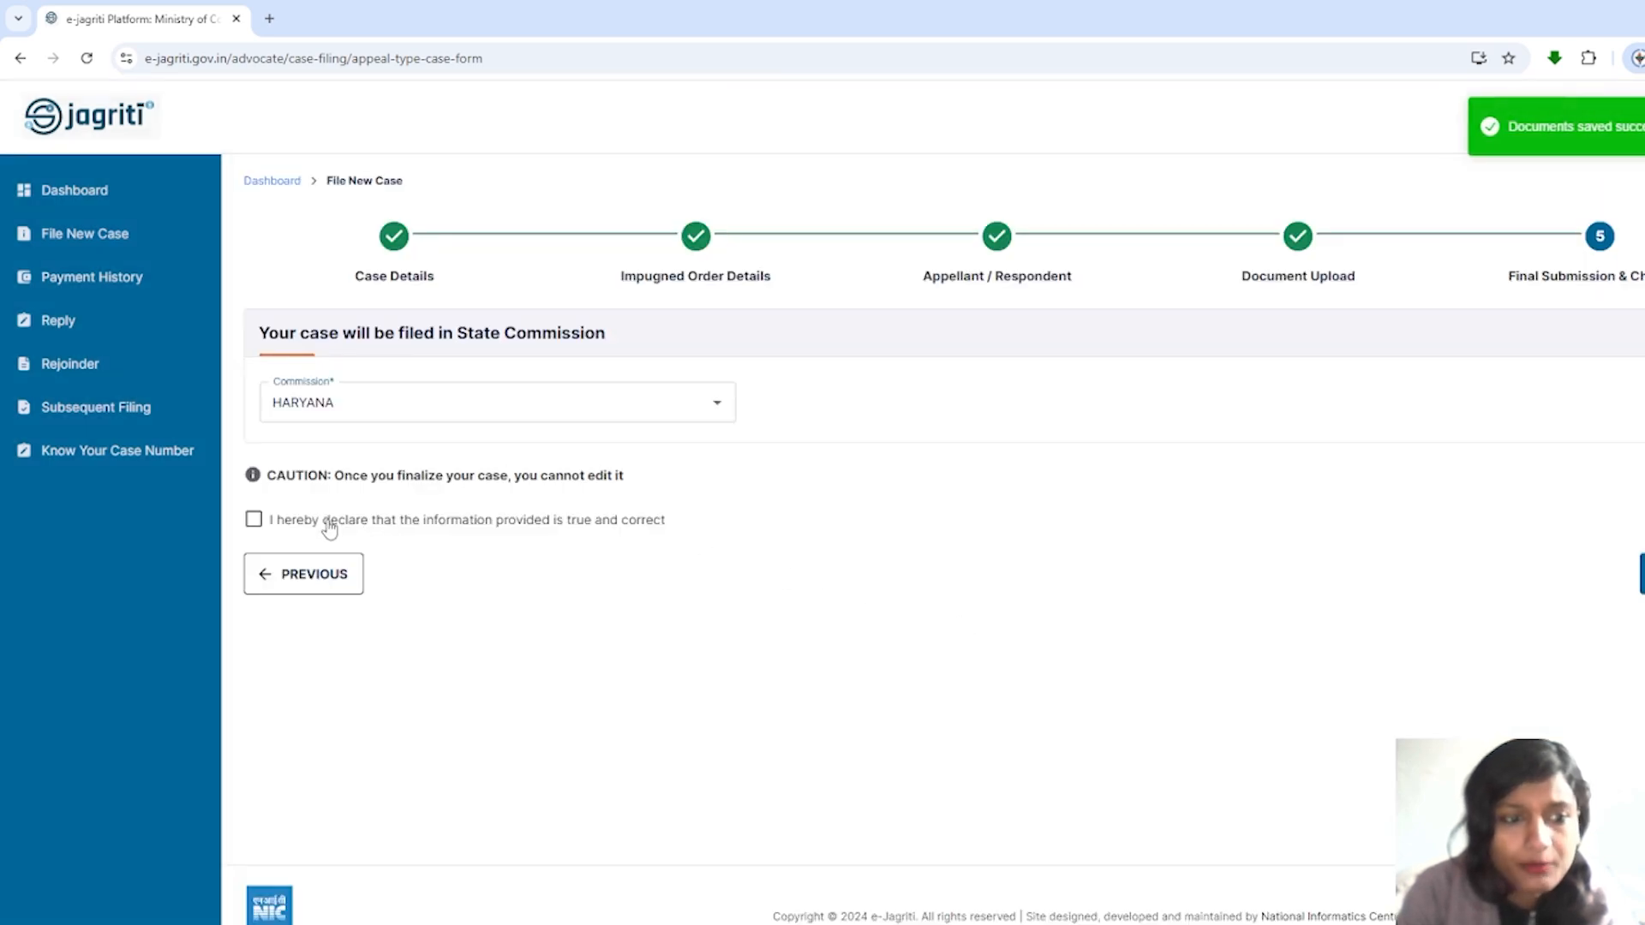
left_click(583, 399)
- Keep HARYANA as the commission, then go to Know Your Case Number and open its State list
left_click(401, 499)
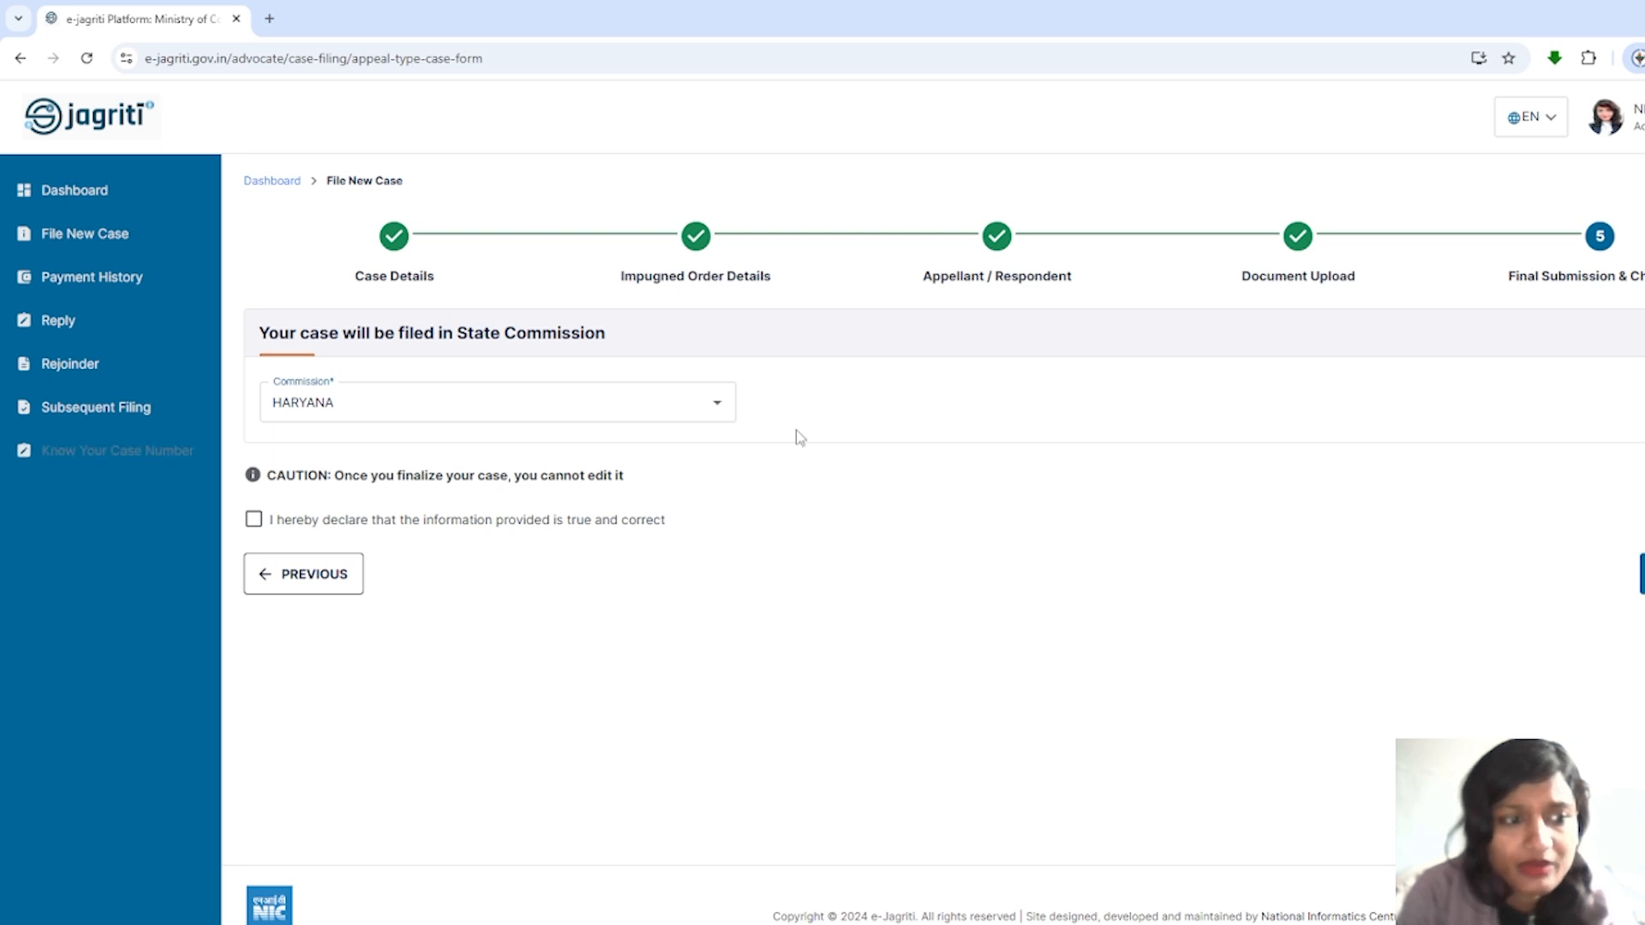
left_click(102, 462)
left_click(425, 315)
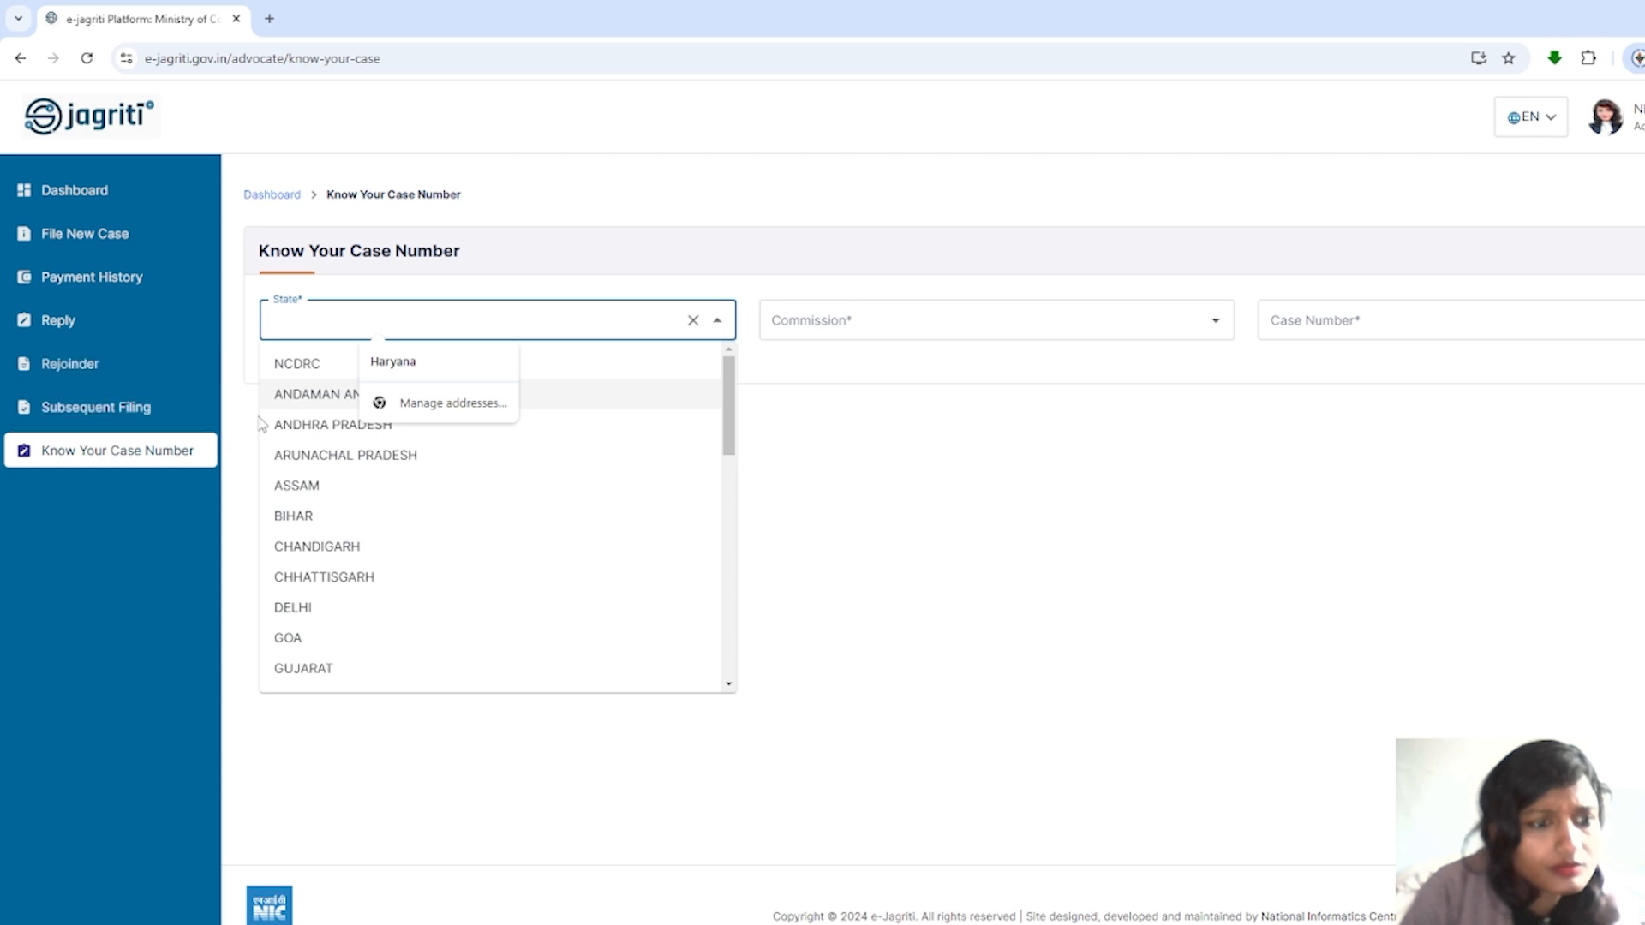
- Set the lookup State to DELHI and Commission to NORTH, and start on the case number
left_click(393, 361)
left_click(958, 319)
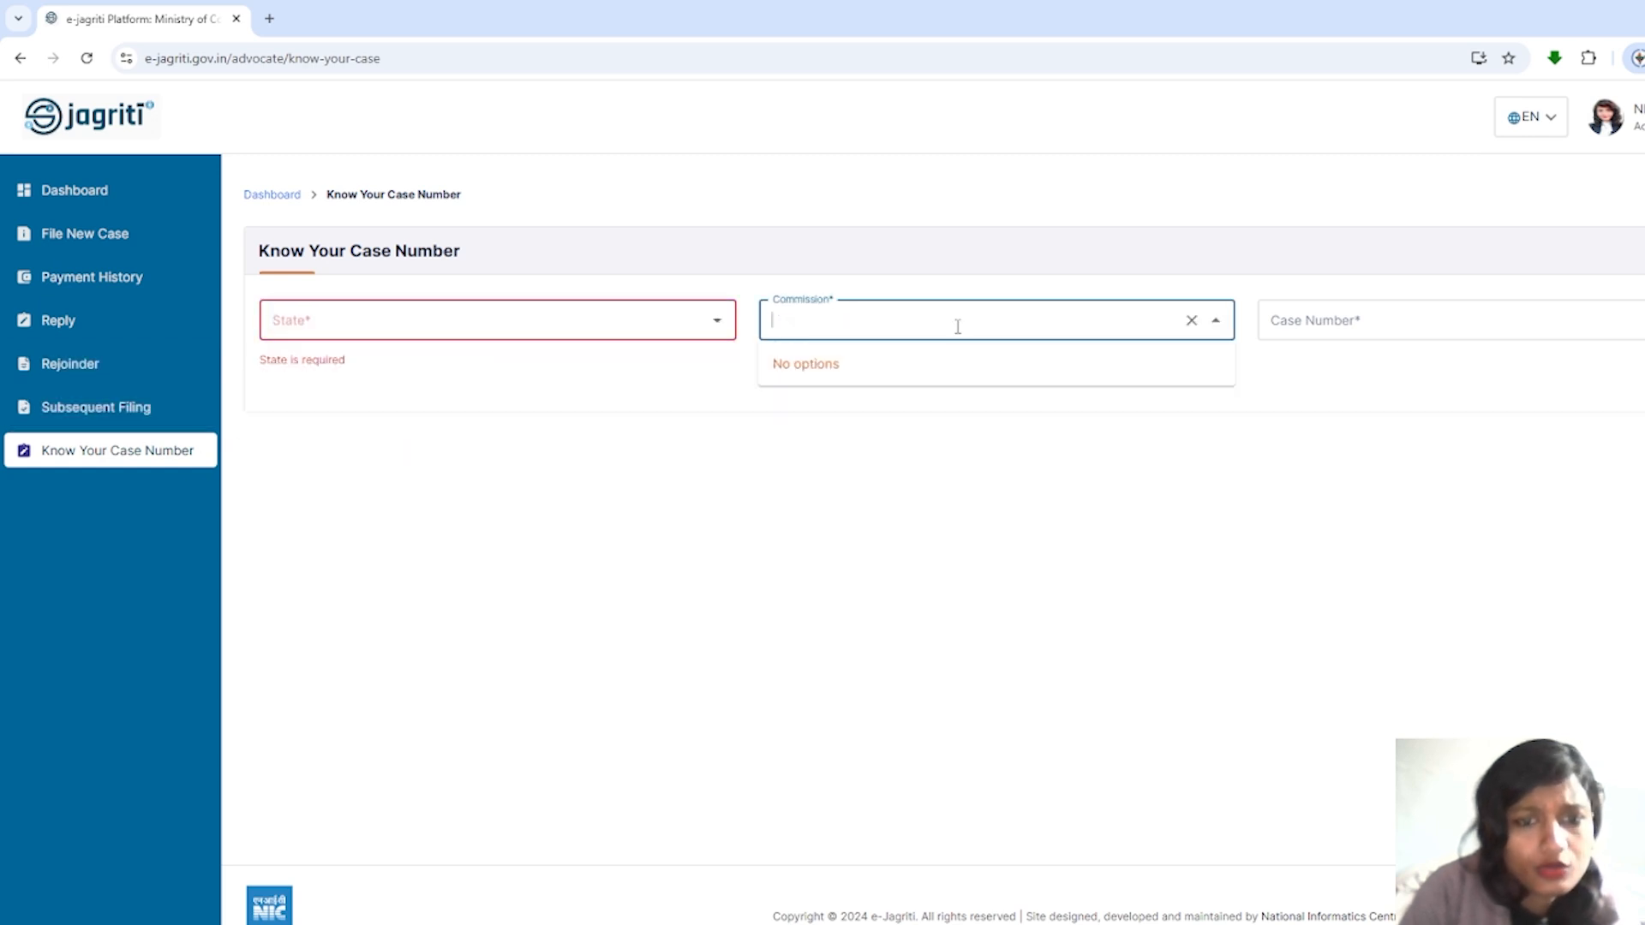
left_click(532, 326)
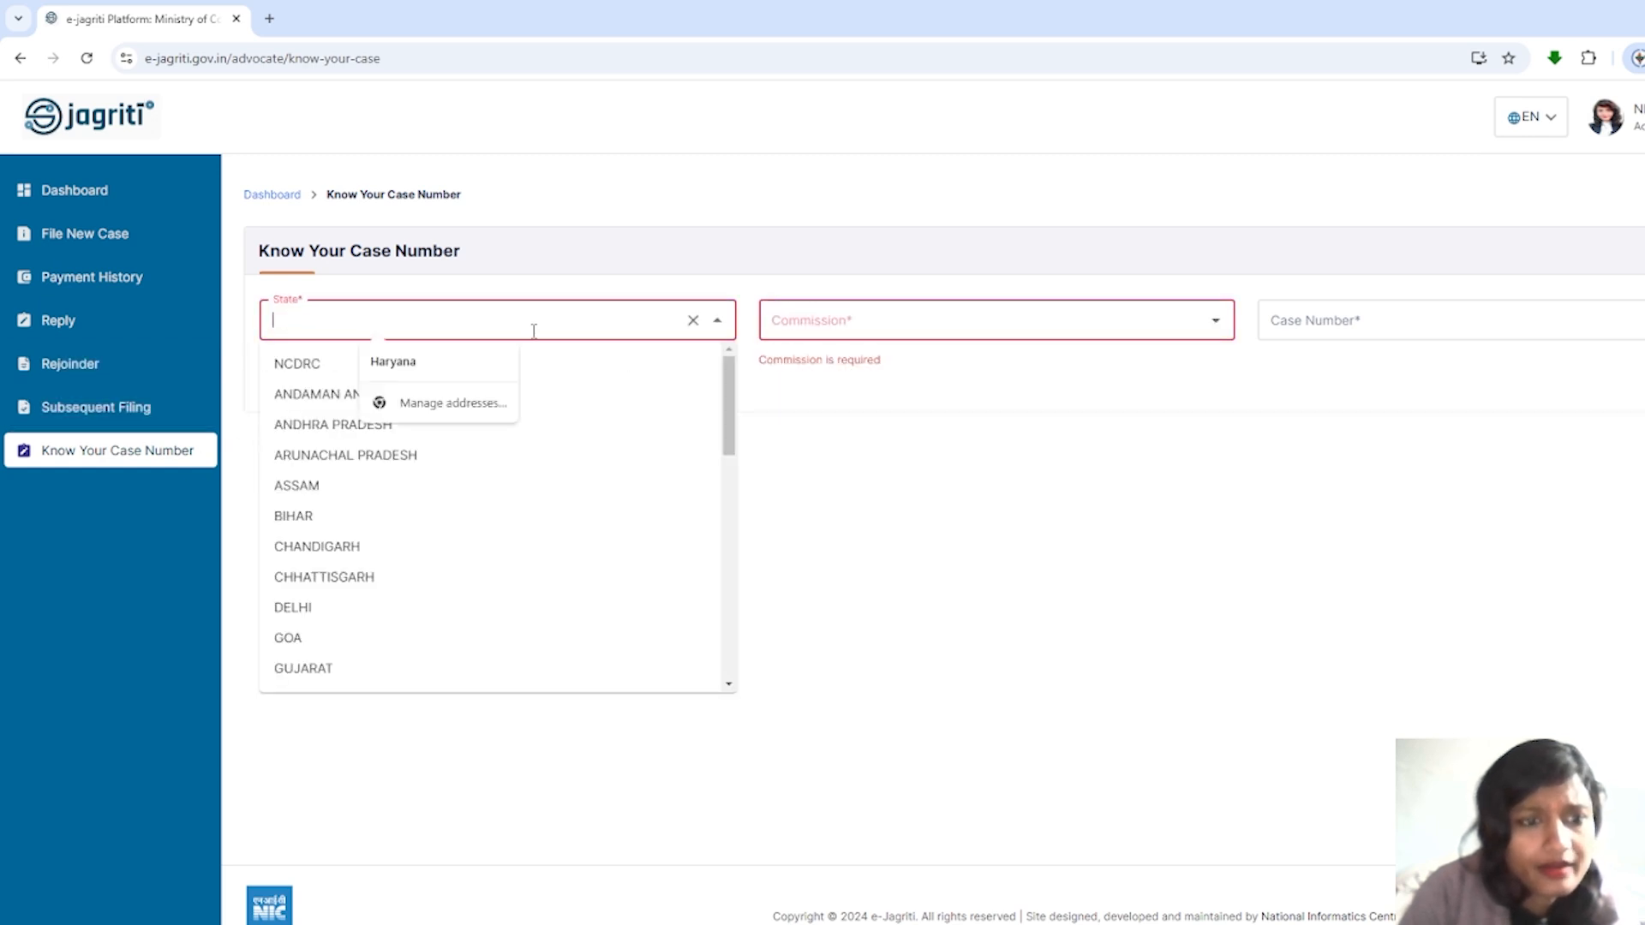
left_click(317, 606)
left_click(859, 324)
left_click(853, 393)
left_click(1331, 316)
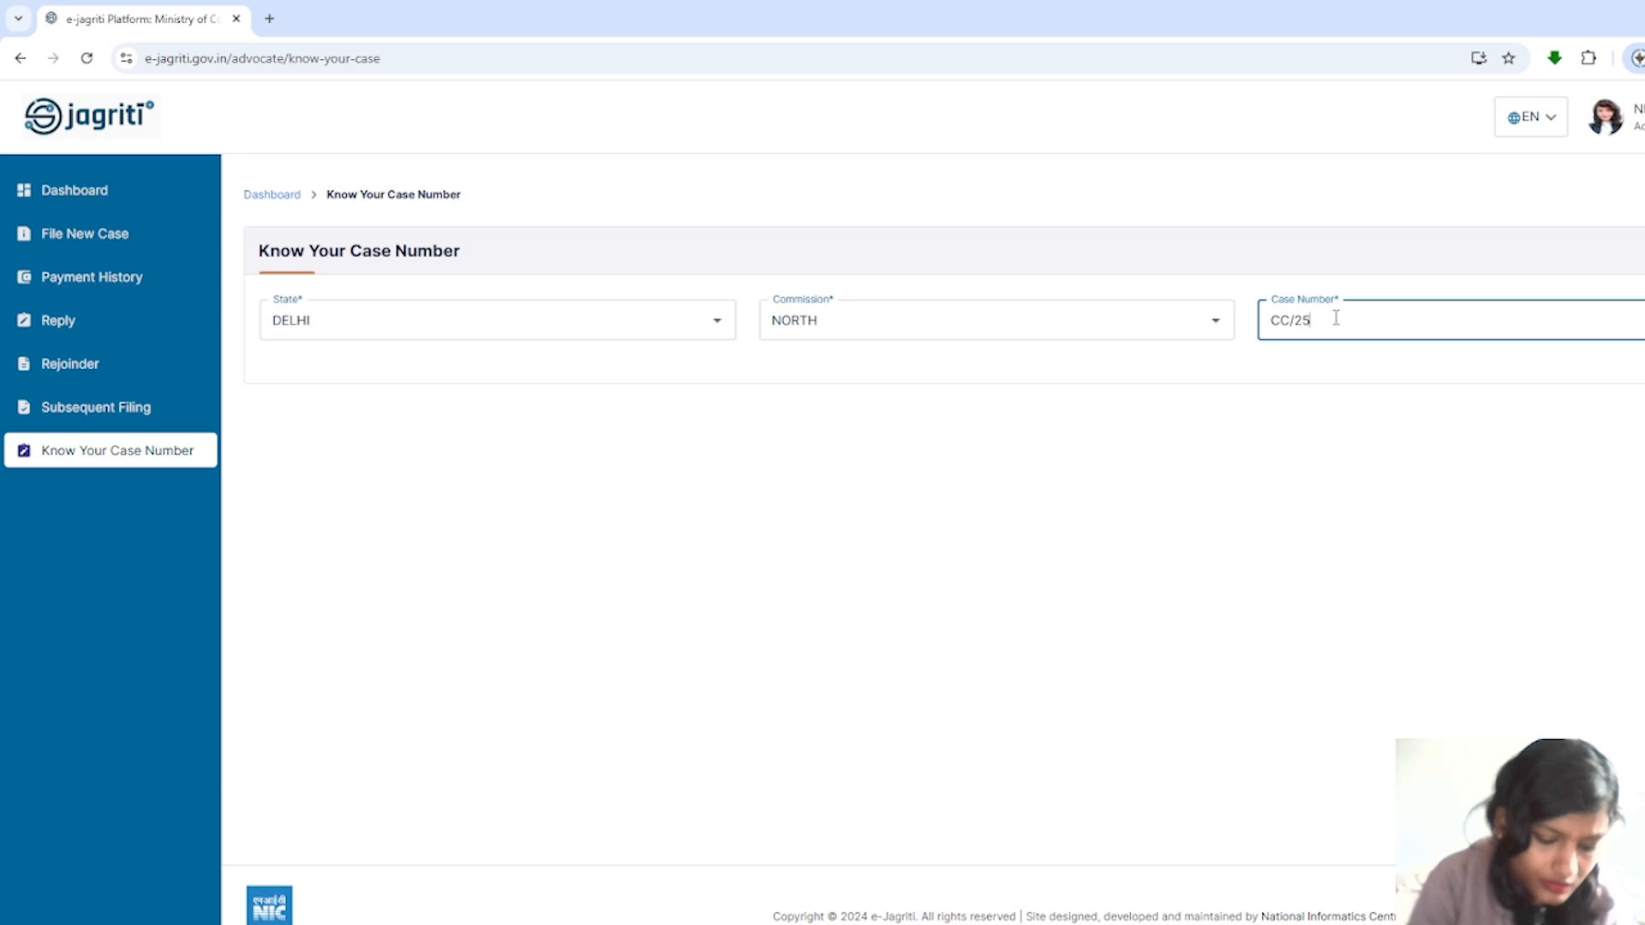
- Run the case-number search, dismiss its message, confirm every field is required, then go to Rejoinder
left_click(1640, 431)
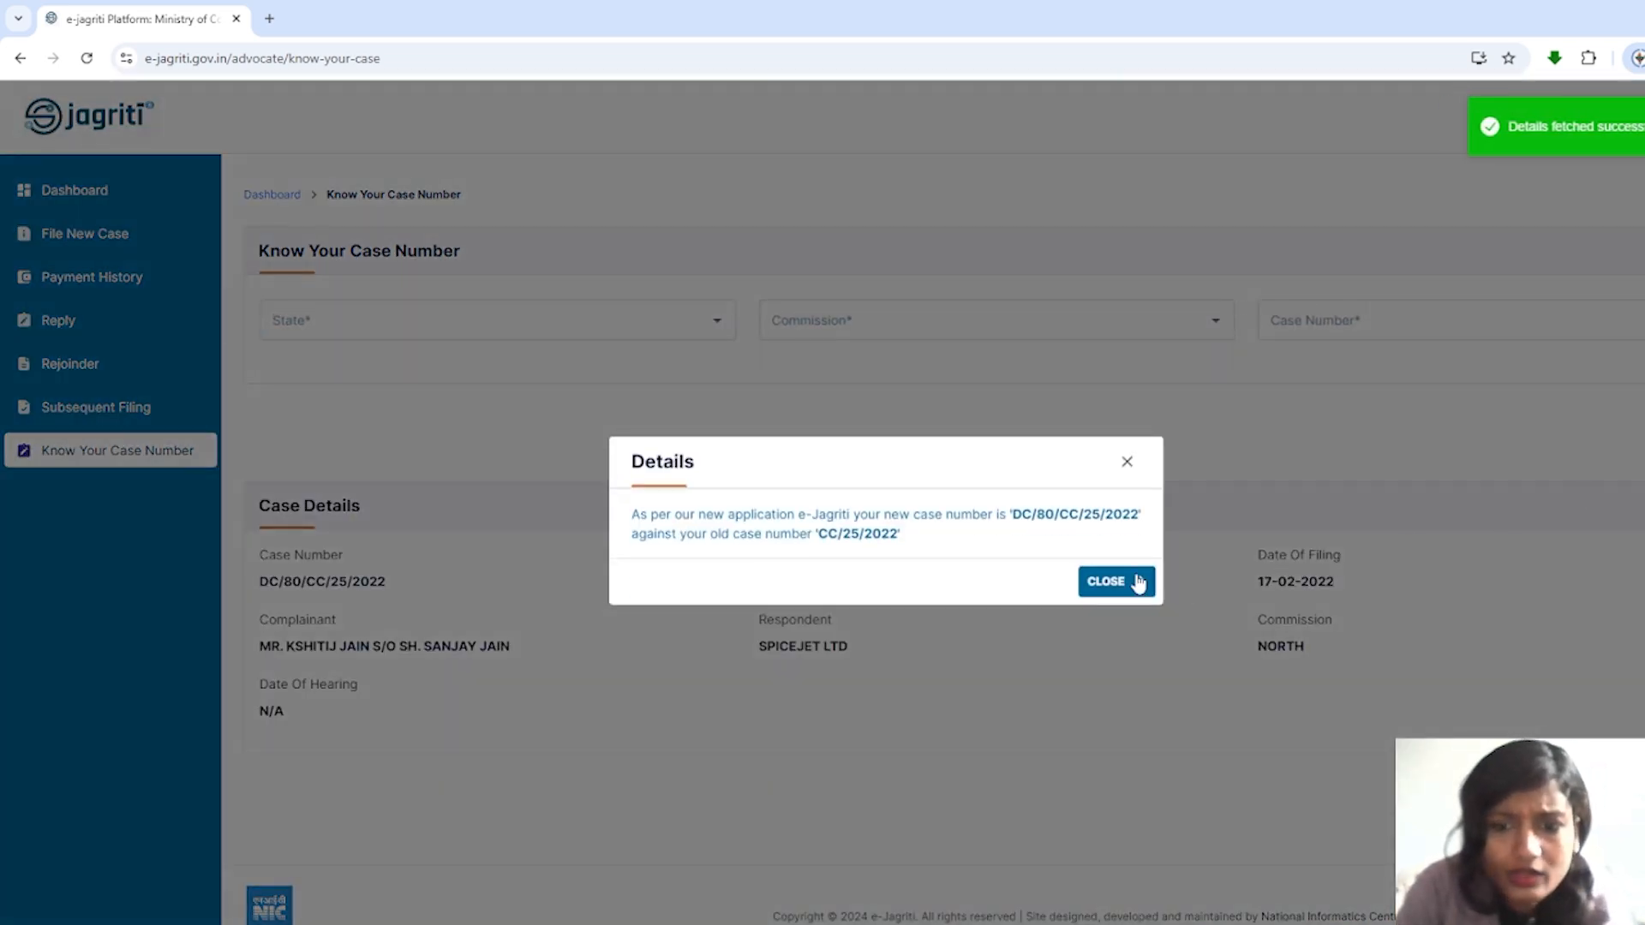
left_click(1105, 582)
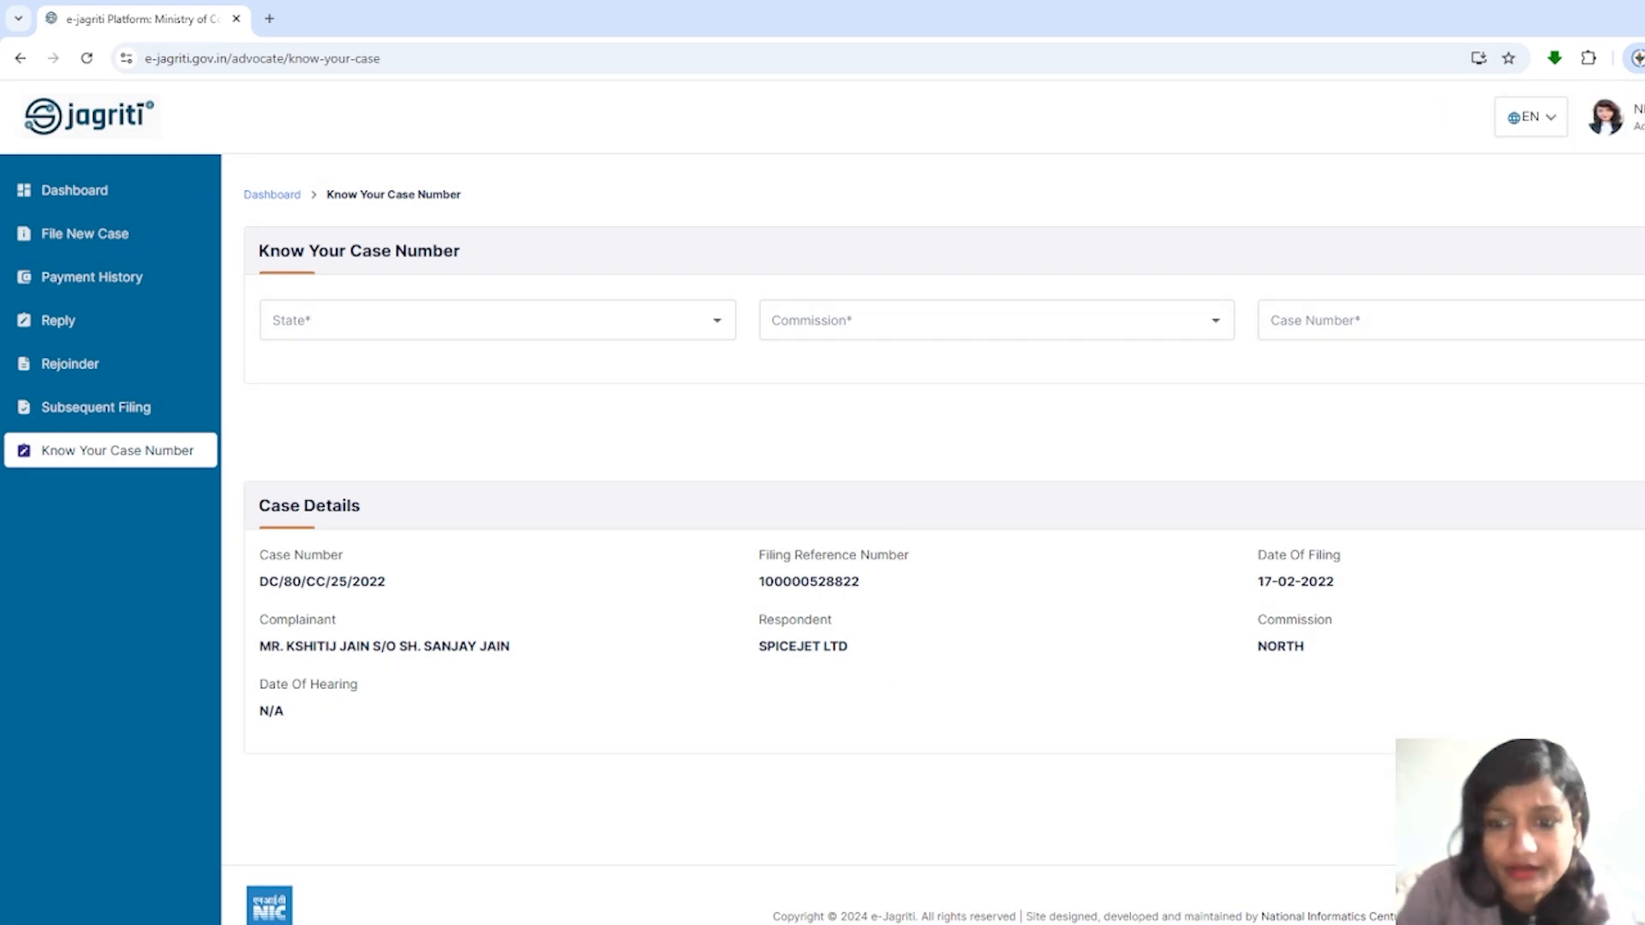
left_click(1641, 431)
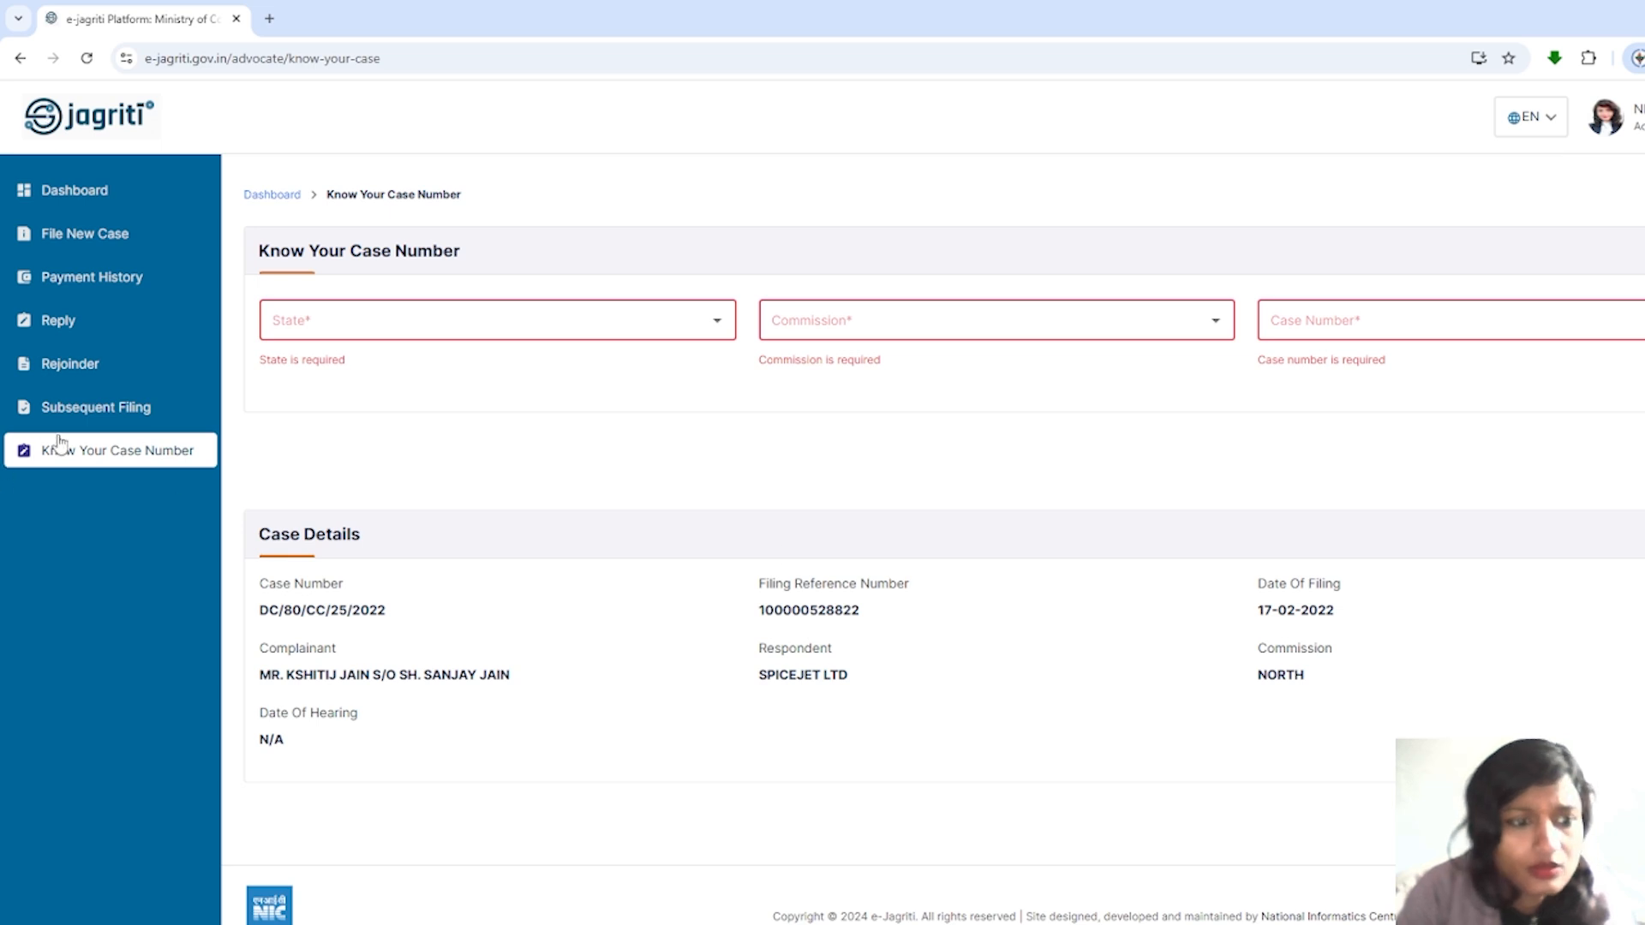
left_click(117, 366)
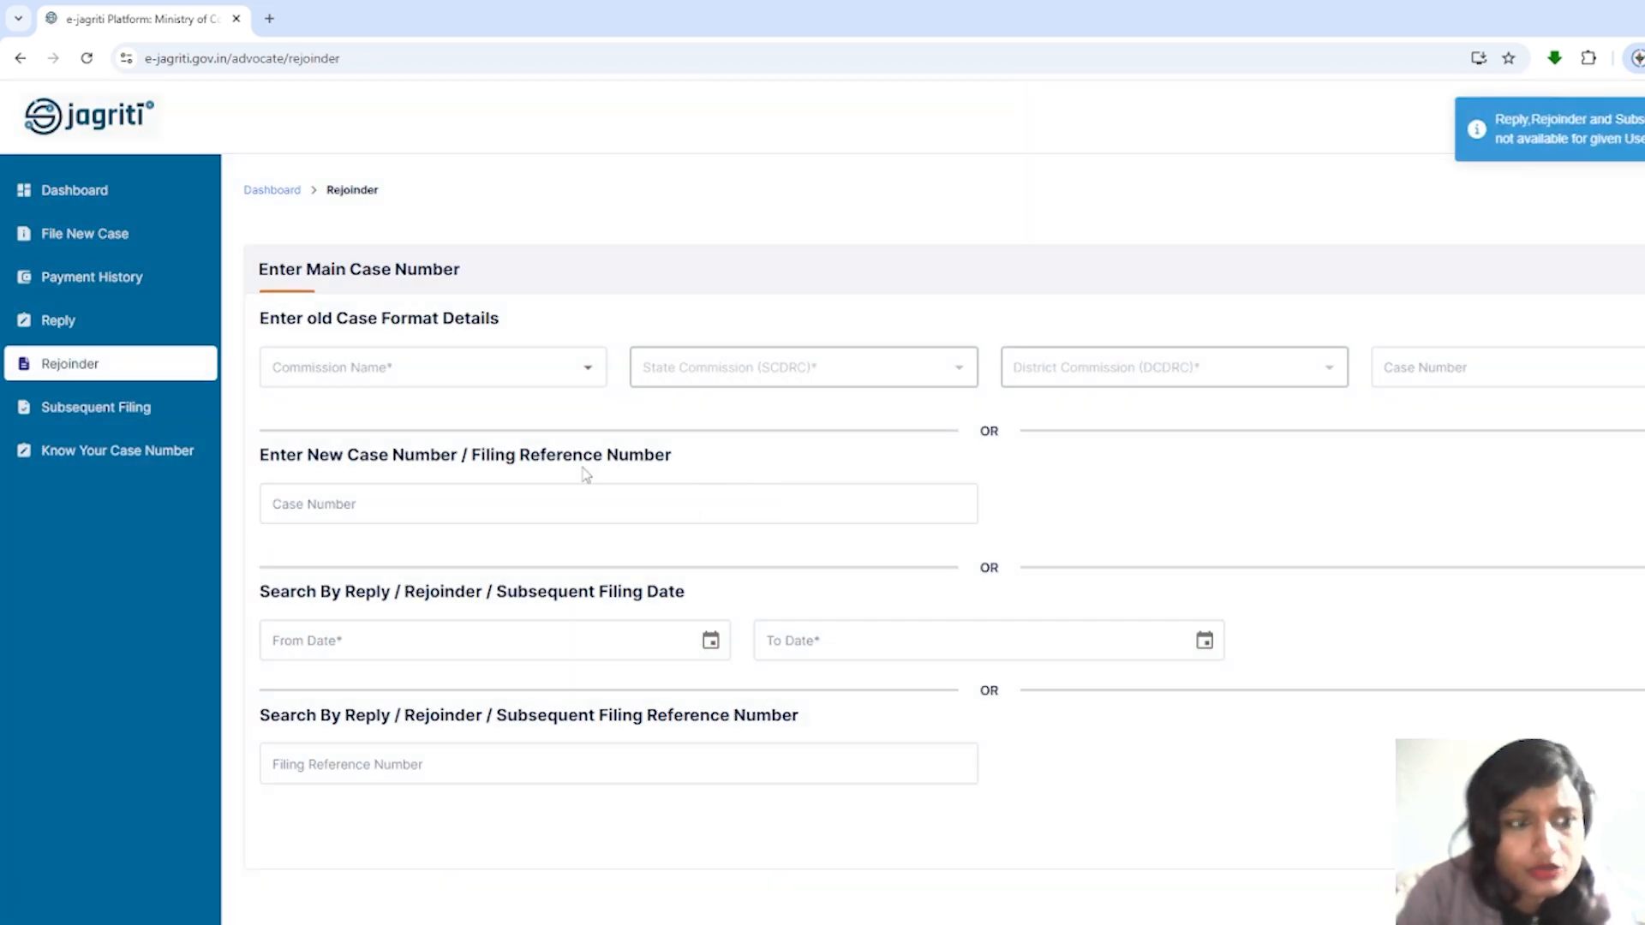
- Browse Reply, Payment History and File New Case's case types, then open a new browser tab
left_click(132, 324)
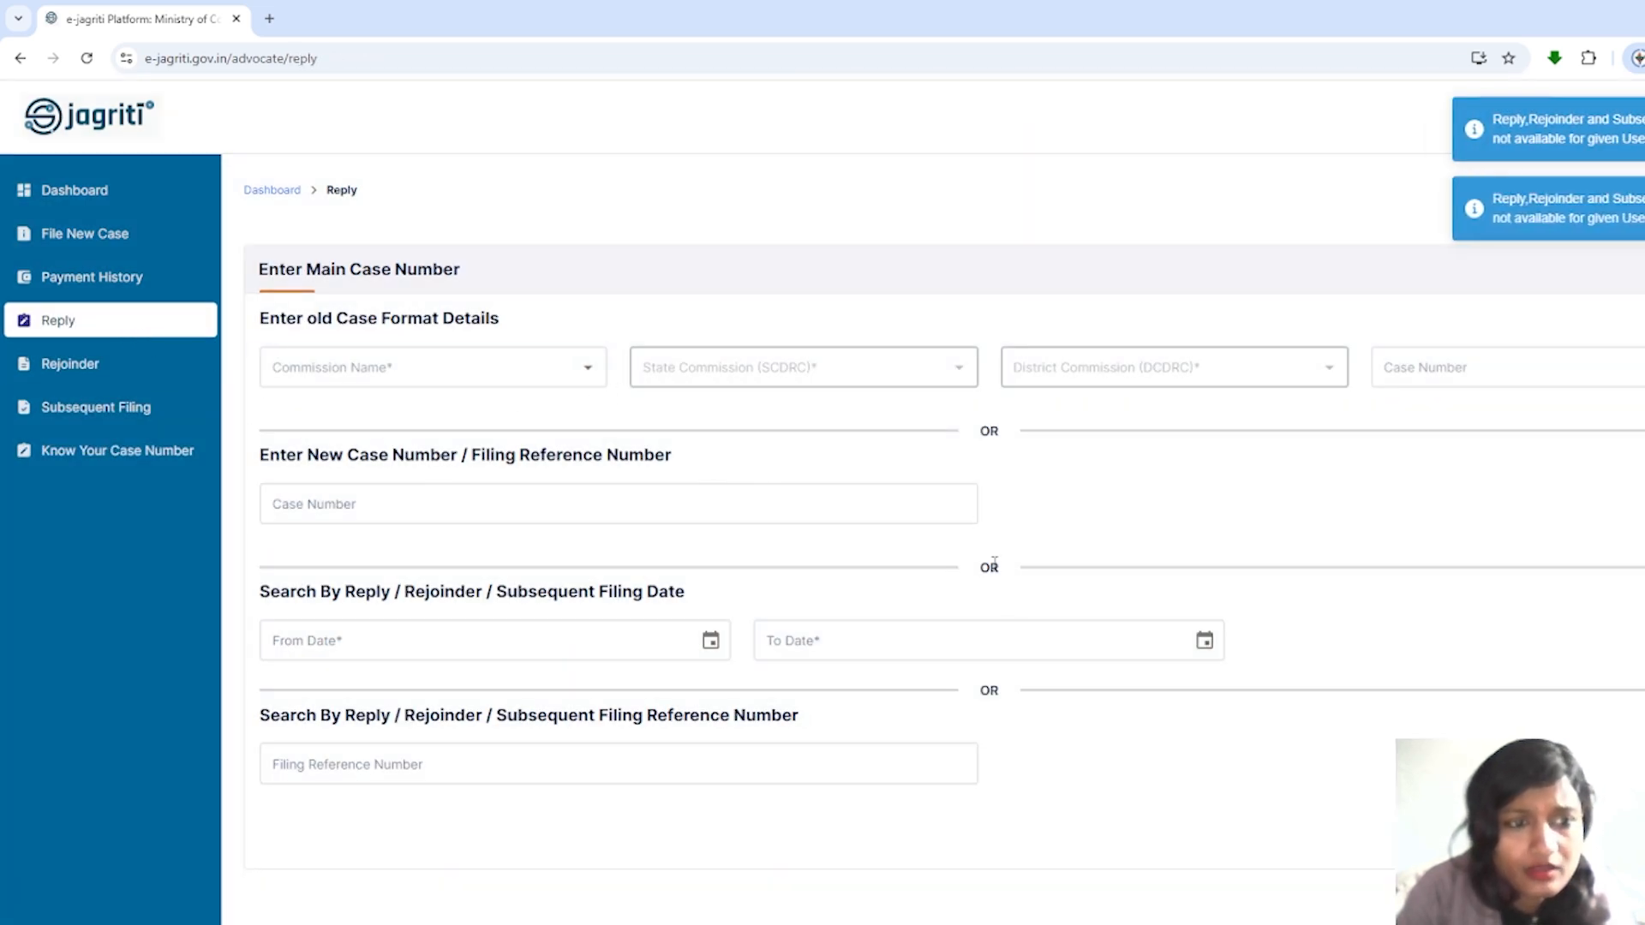
left_click(121, 277)
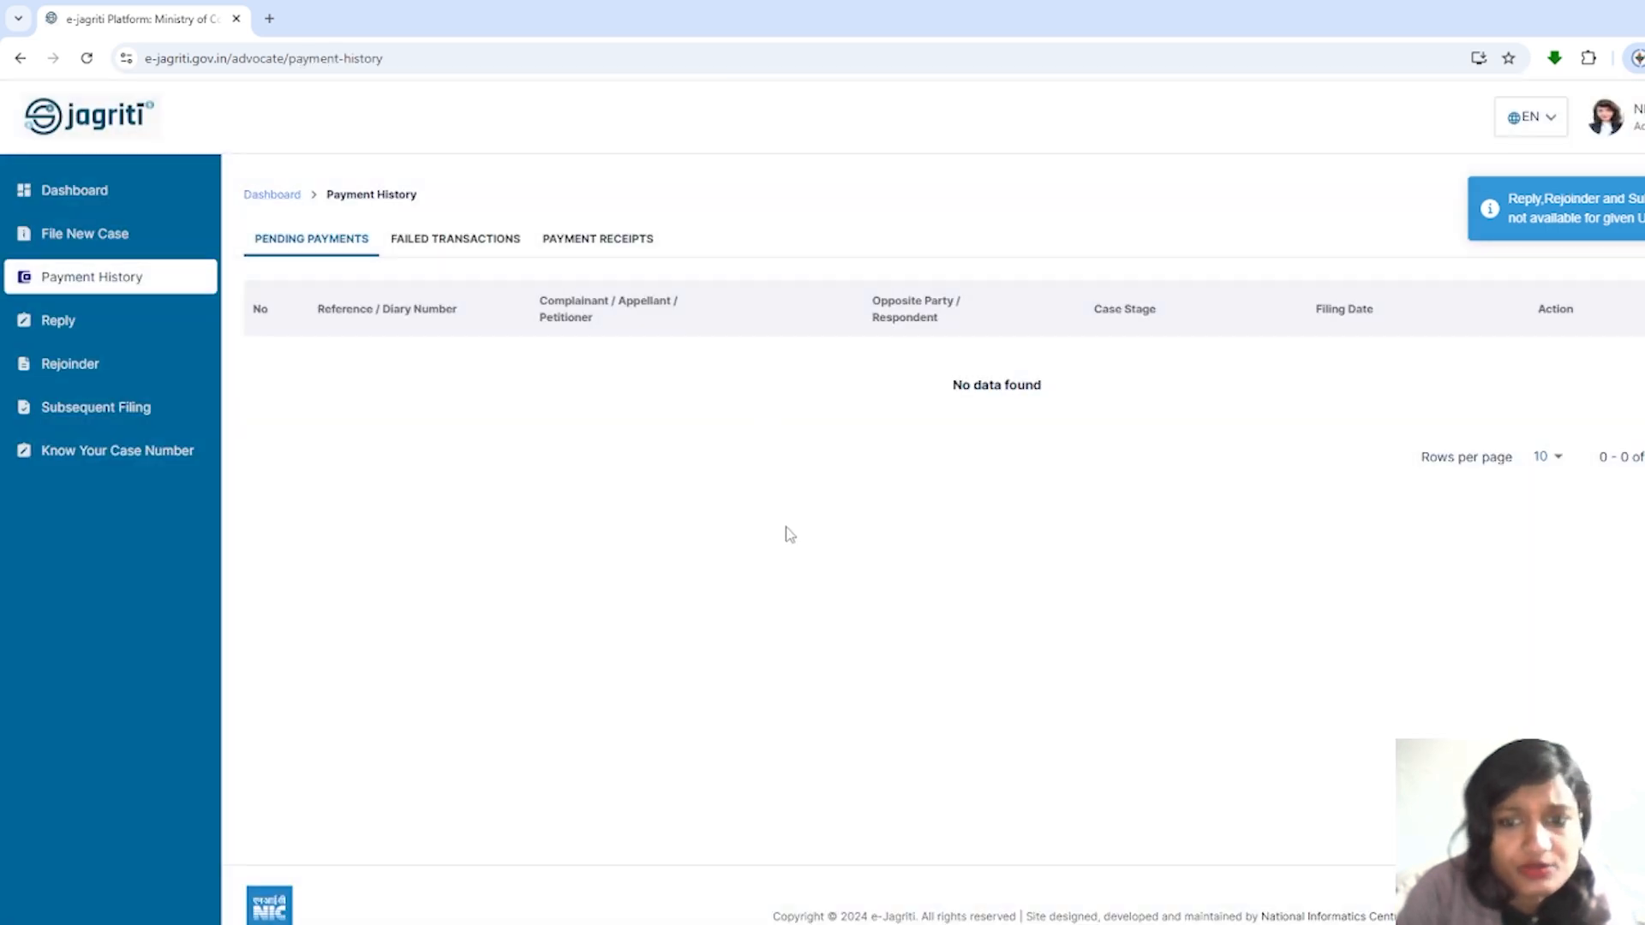
left_click(148, 248)
left_click(728, 307)
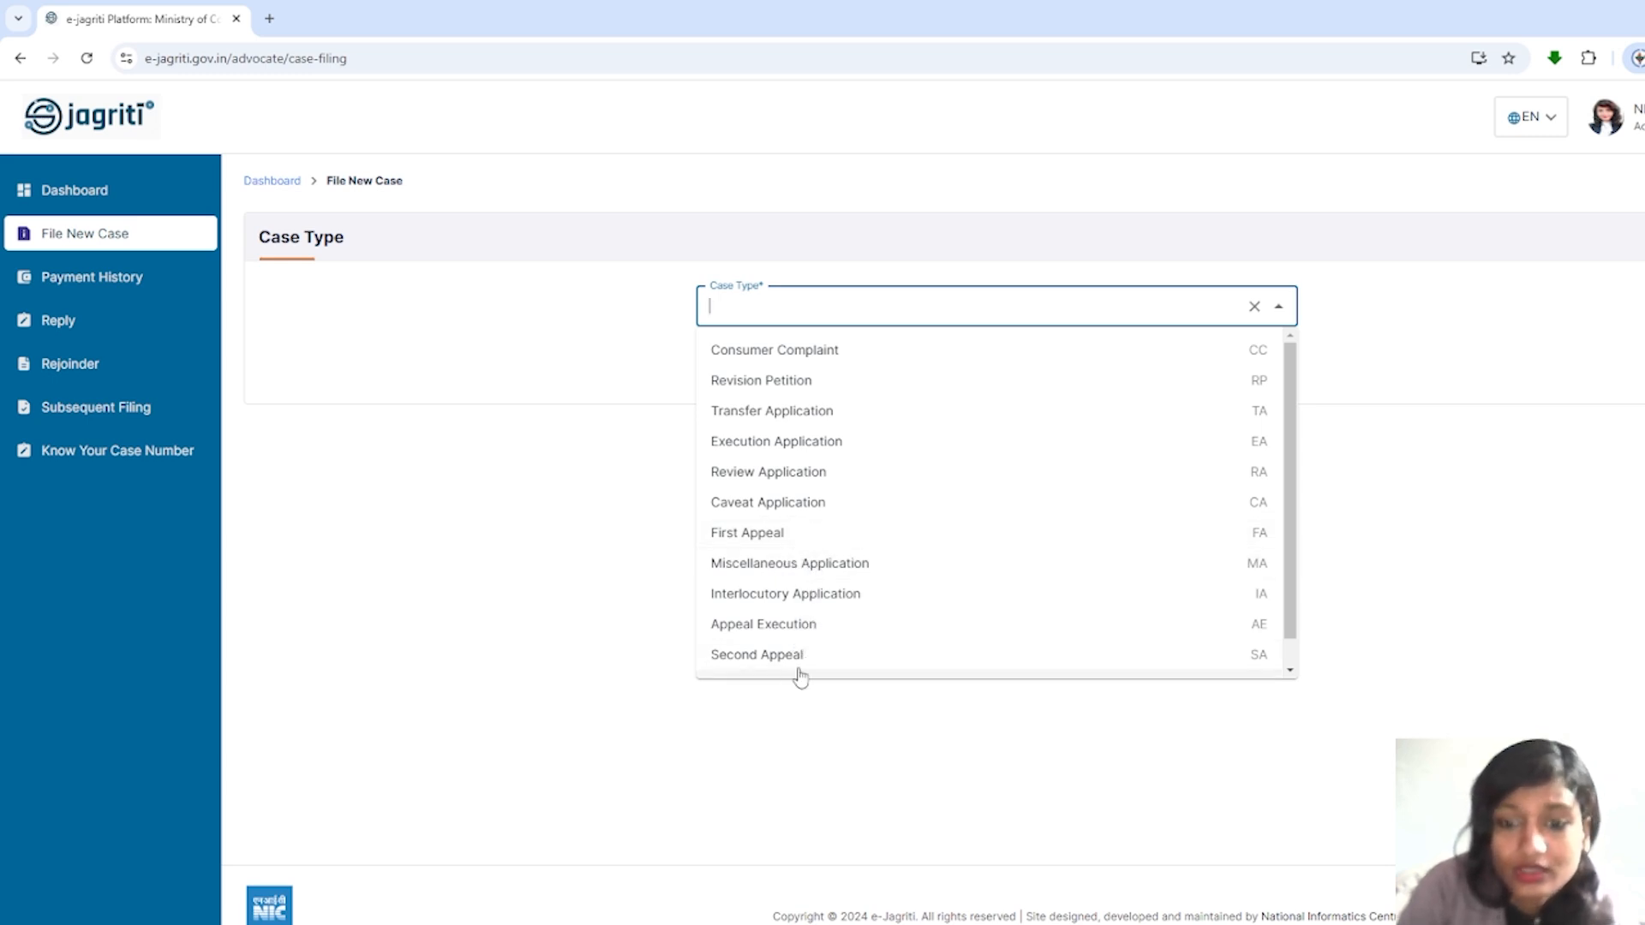
left_click_drag(1290, 624, 1292, 652)
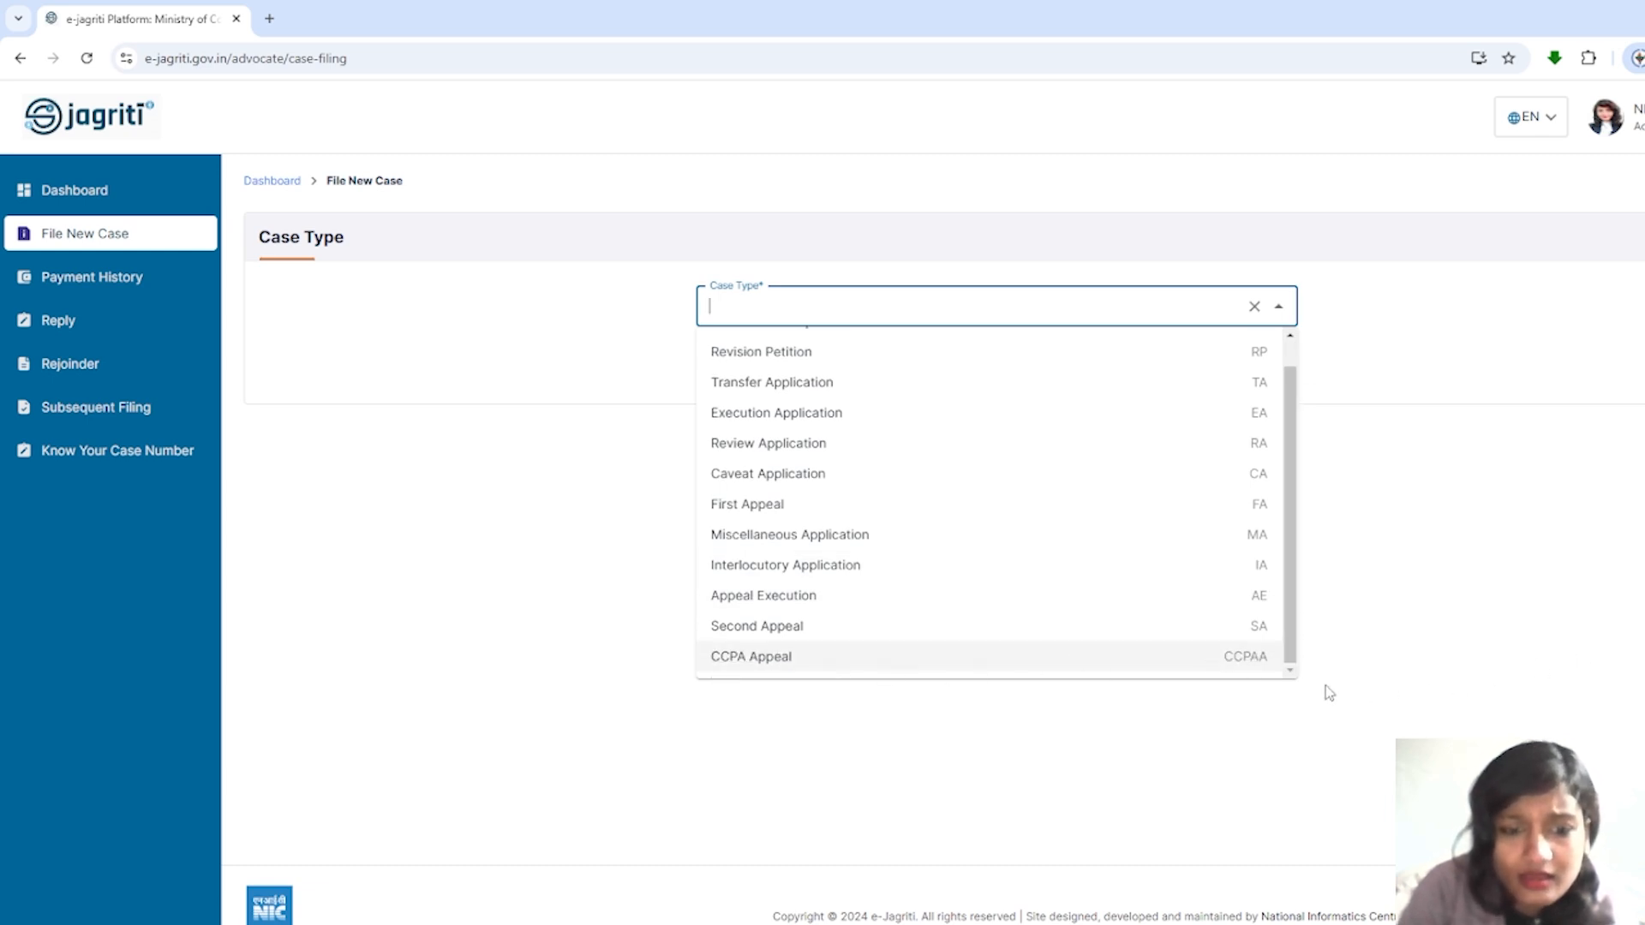
scroll(1291, 655, "up", 1)
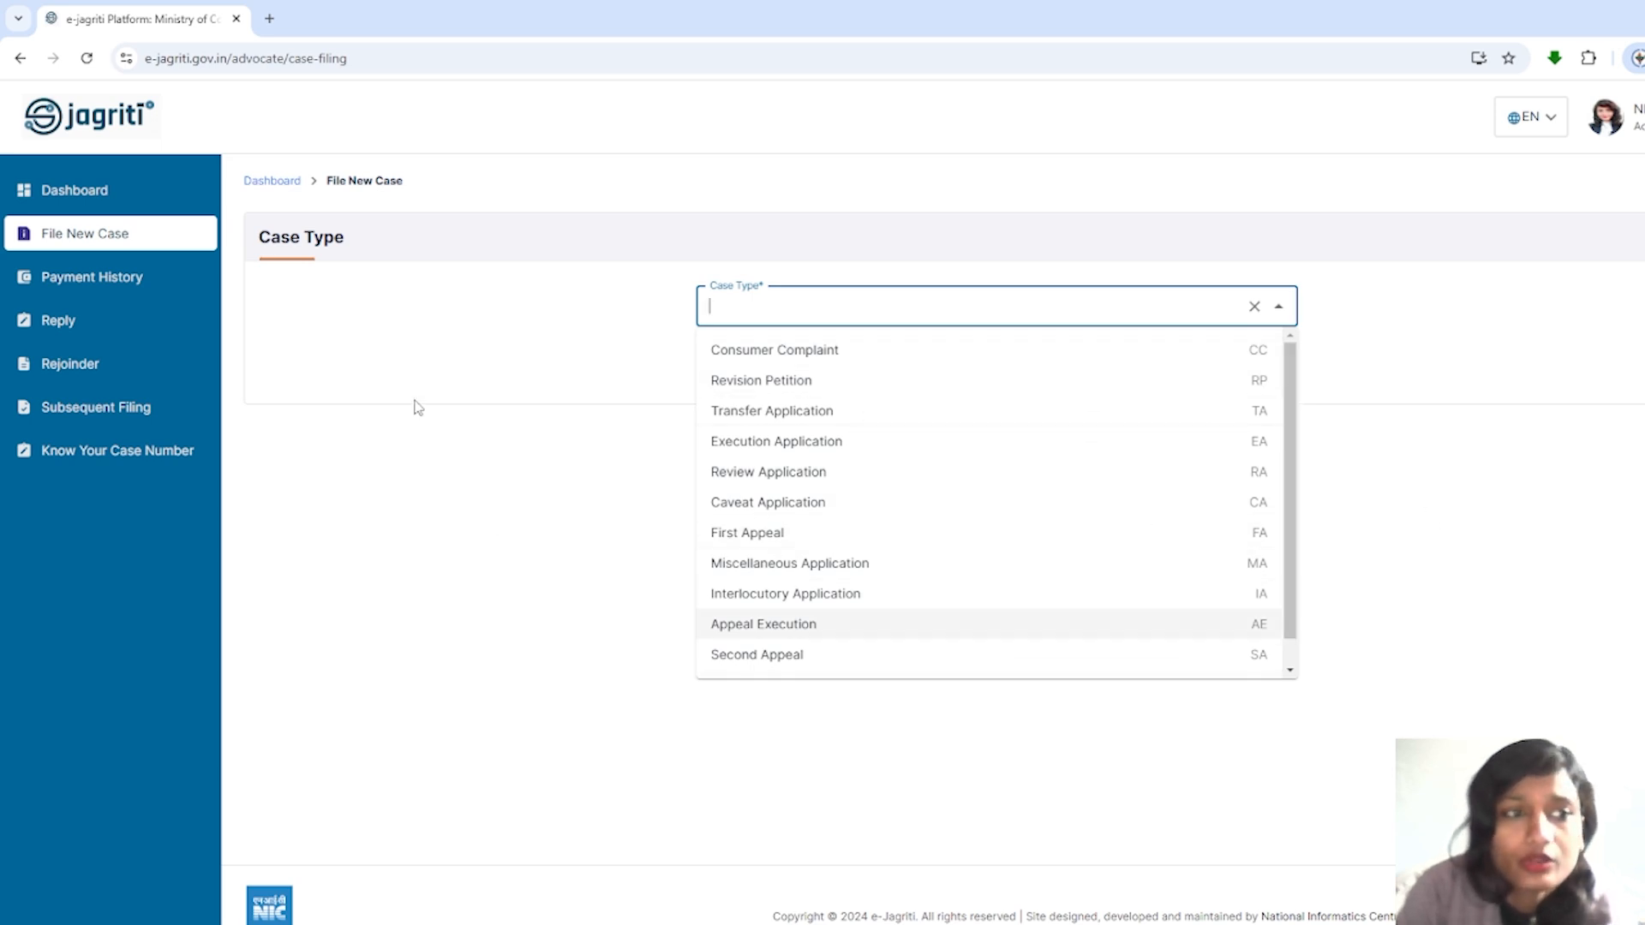
left_click(269, 18)
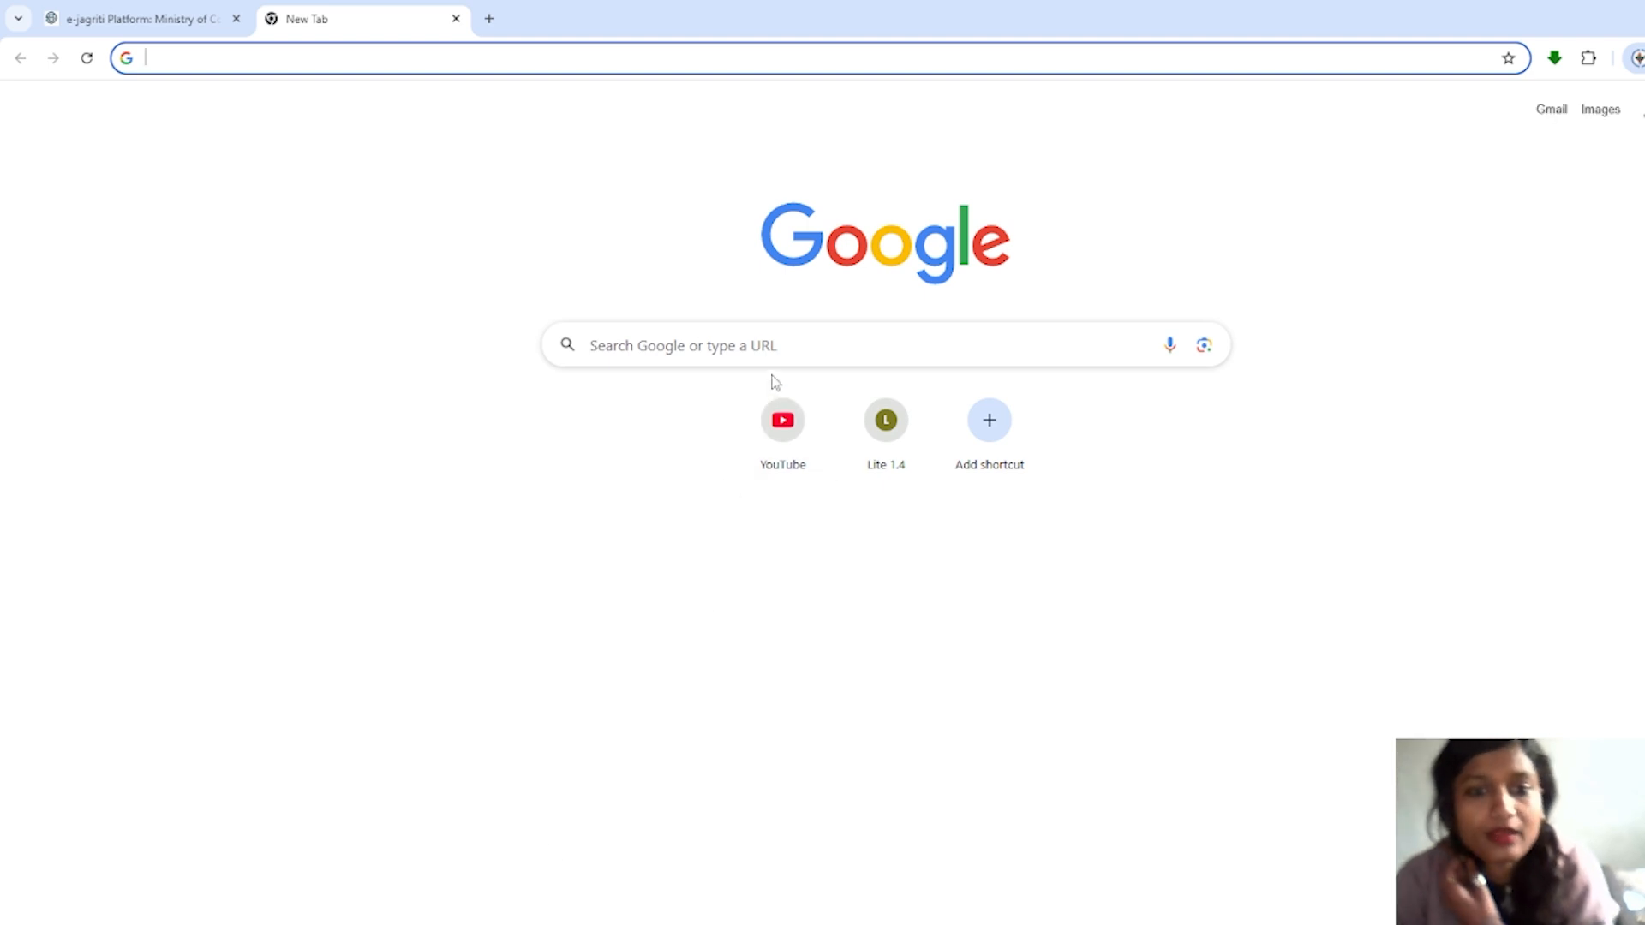
- Open YouTube, search Google for the law and media company in a second tab, then return to YouTube
left_click(778, 412)
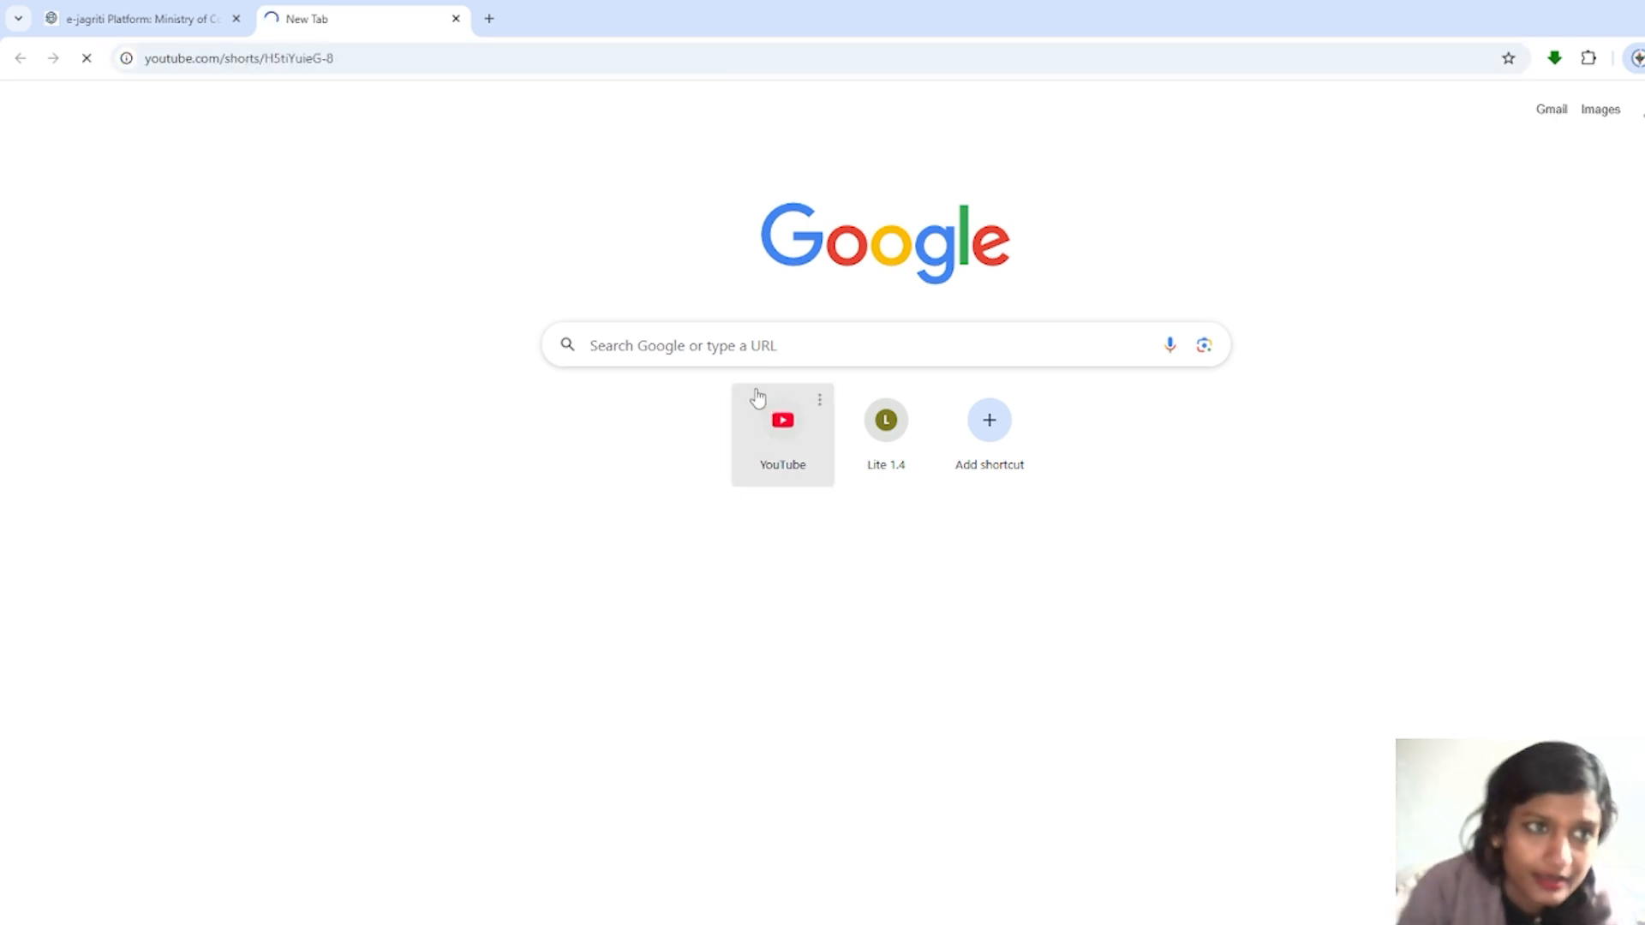
left_click(504, 20)
left_click(489, 60)
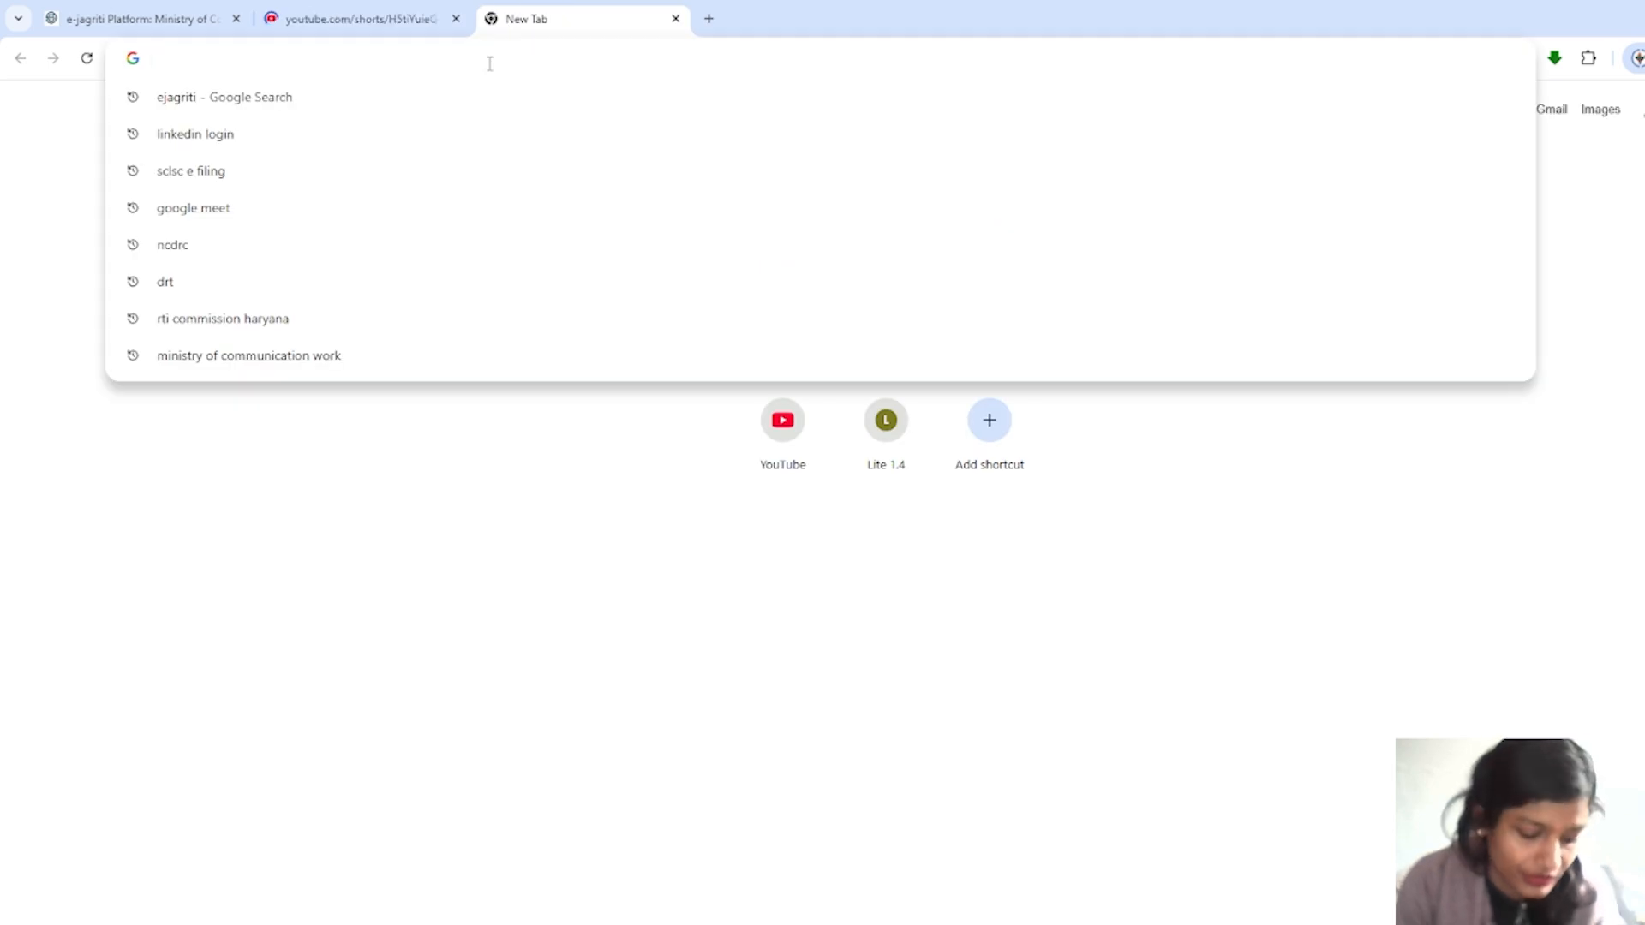
type("ED")
key("BackSpace")
key("BackSpace")
key("BackSpace")
type("DEE")
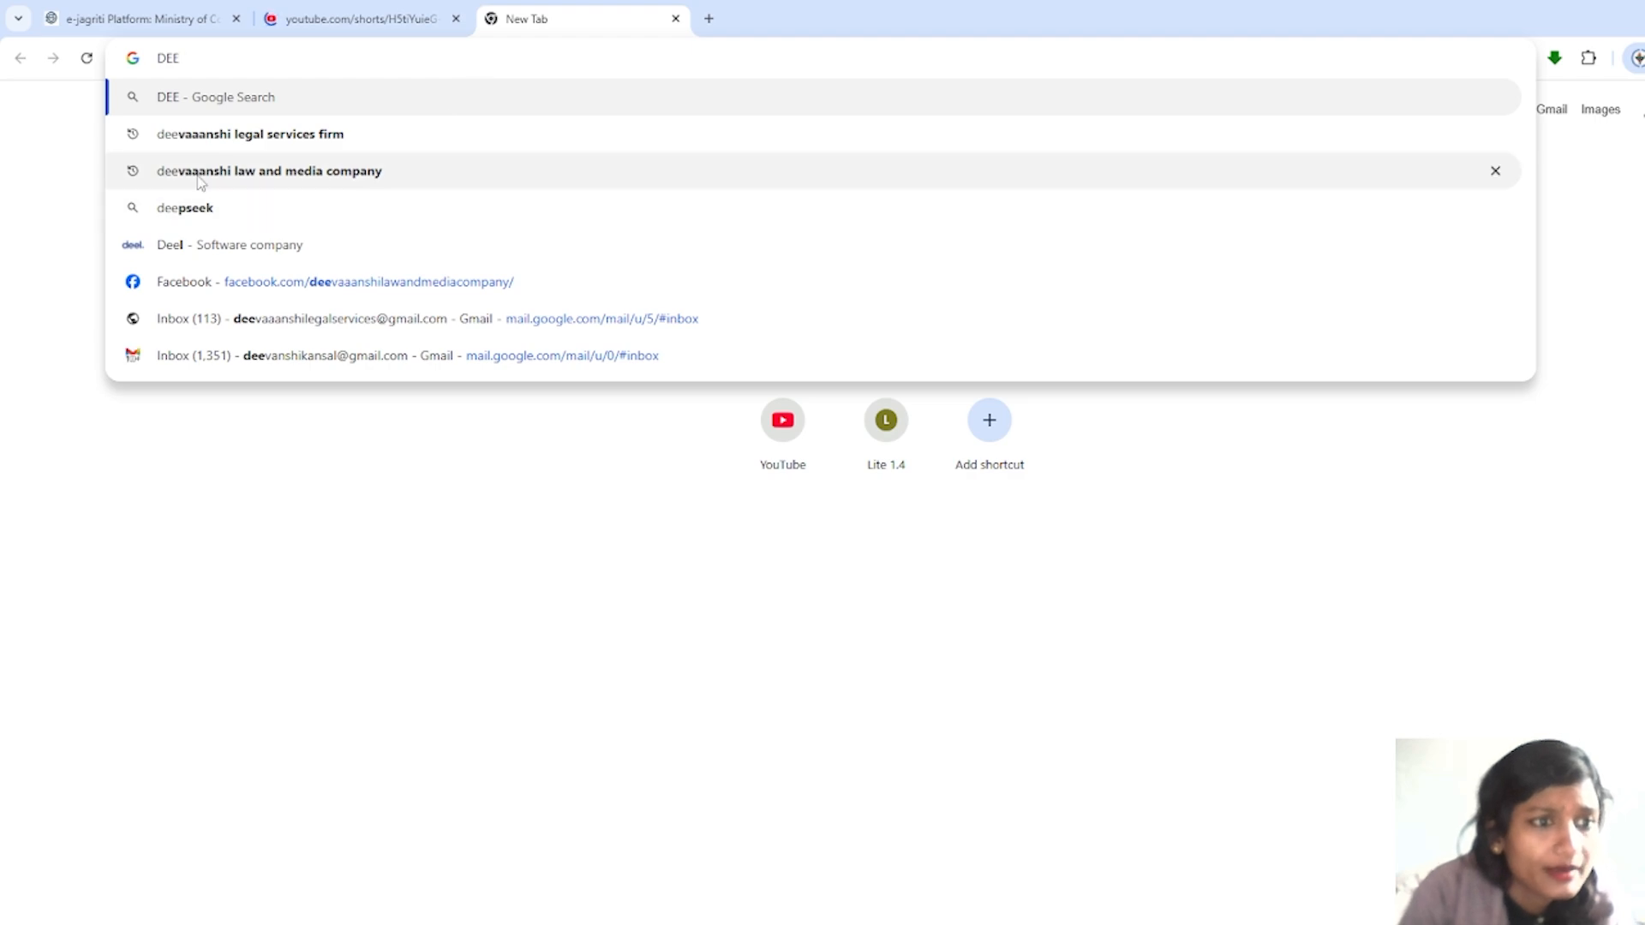
left_click(198, 174)
key("ctrl+shift+Tab")
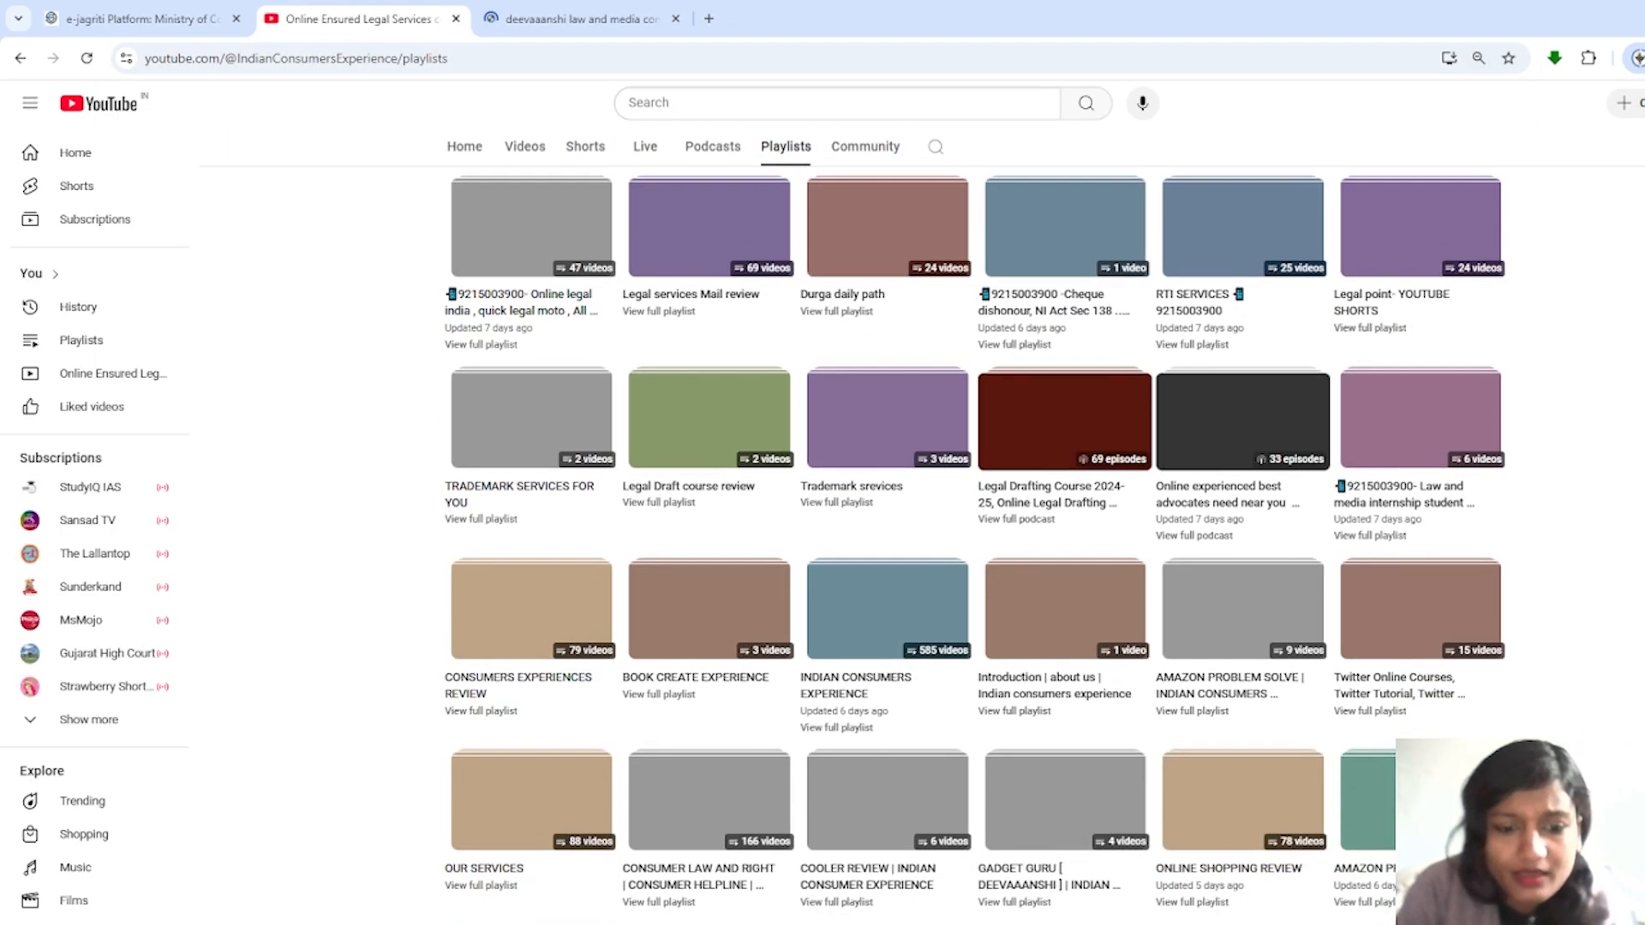
- Play and pause a video from the advocates playlist, then return to the channel's playlists
scroll(985, 549, "up", 3)
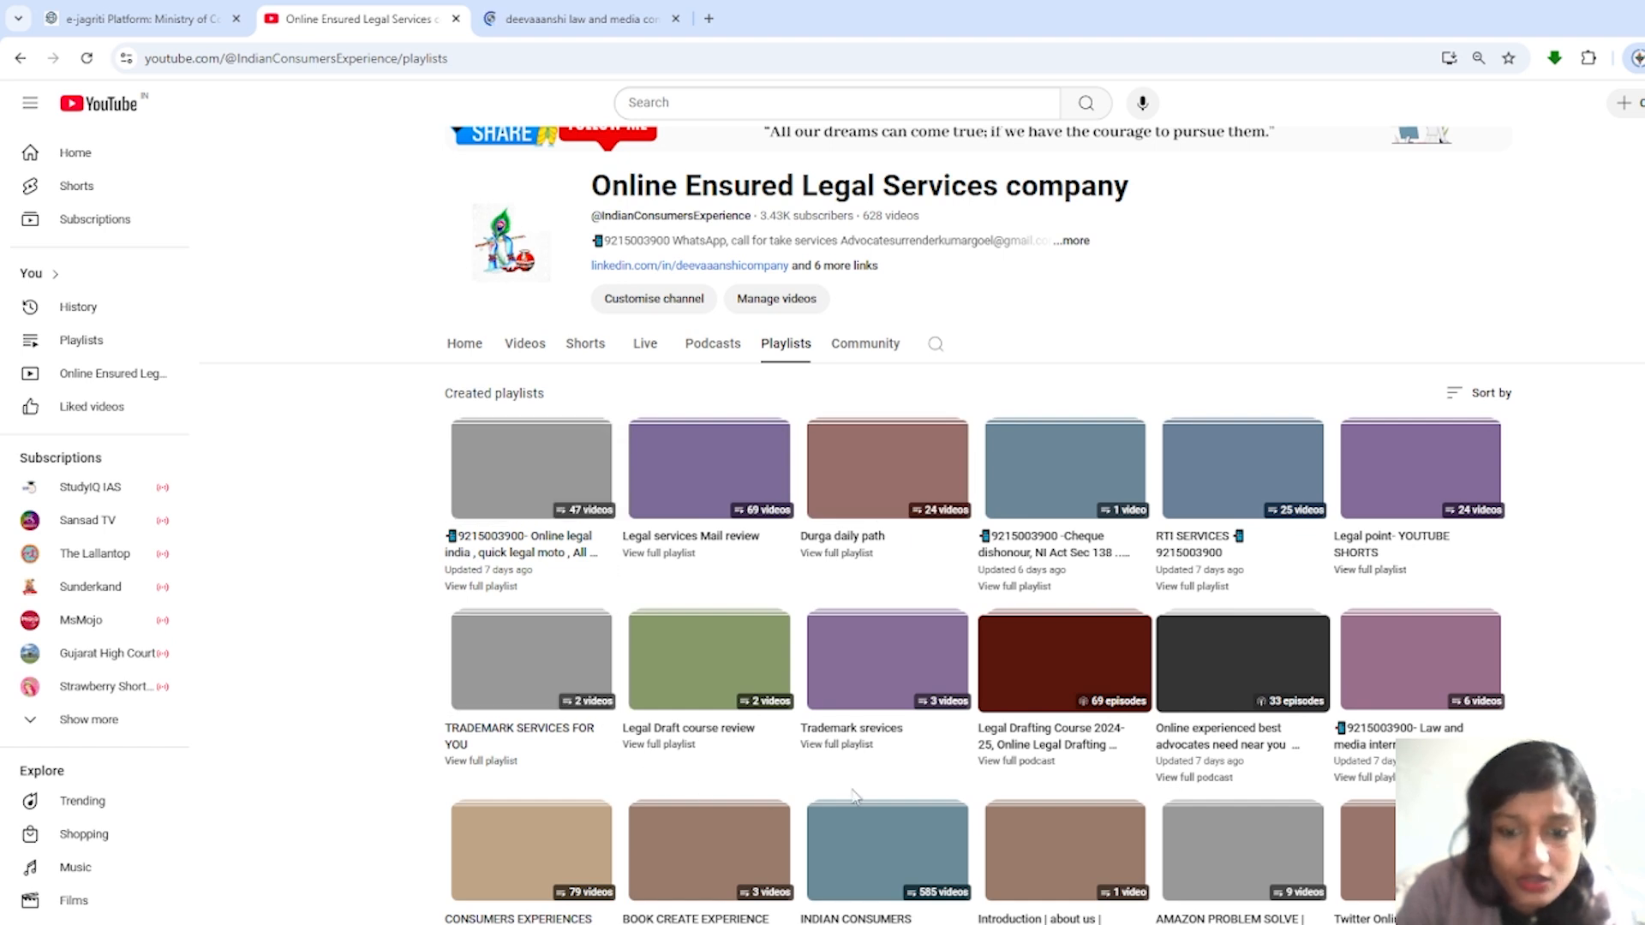
left_click(1259, 748)
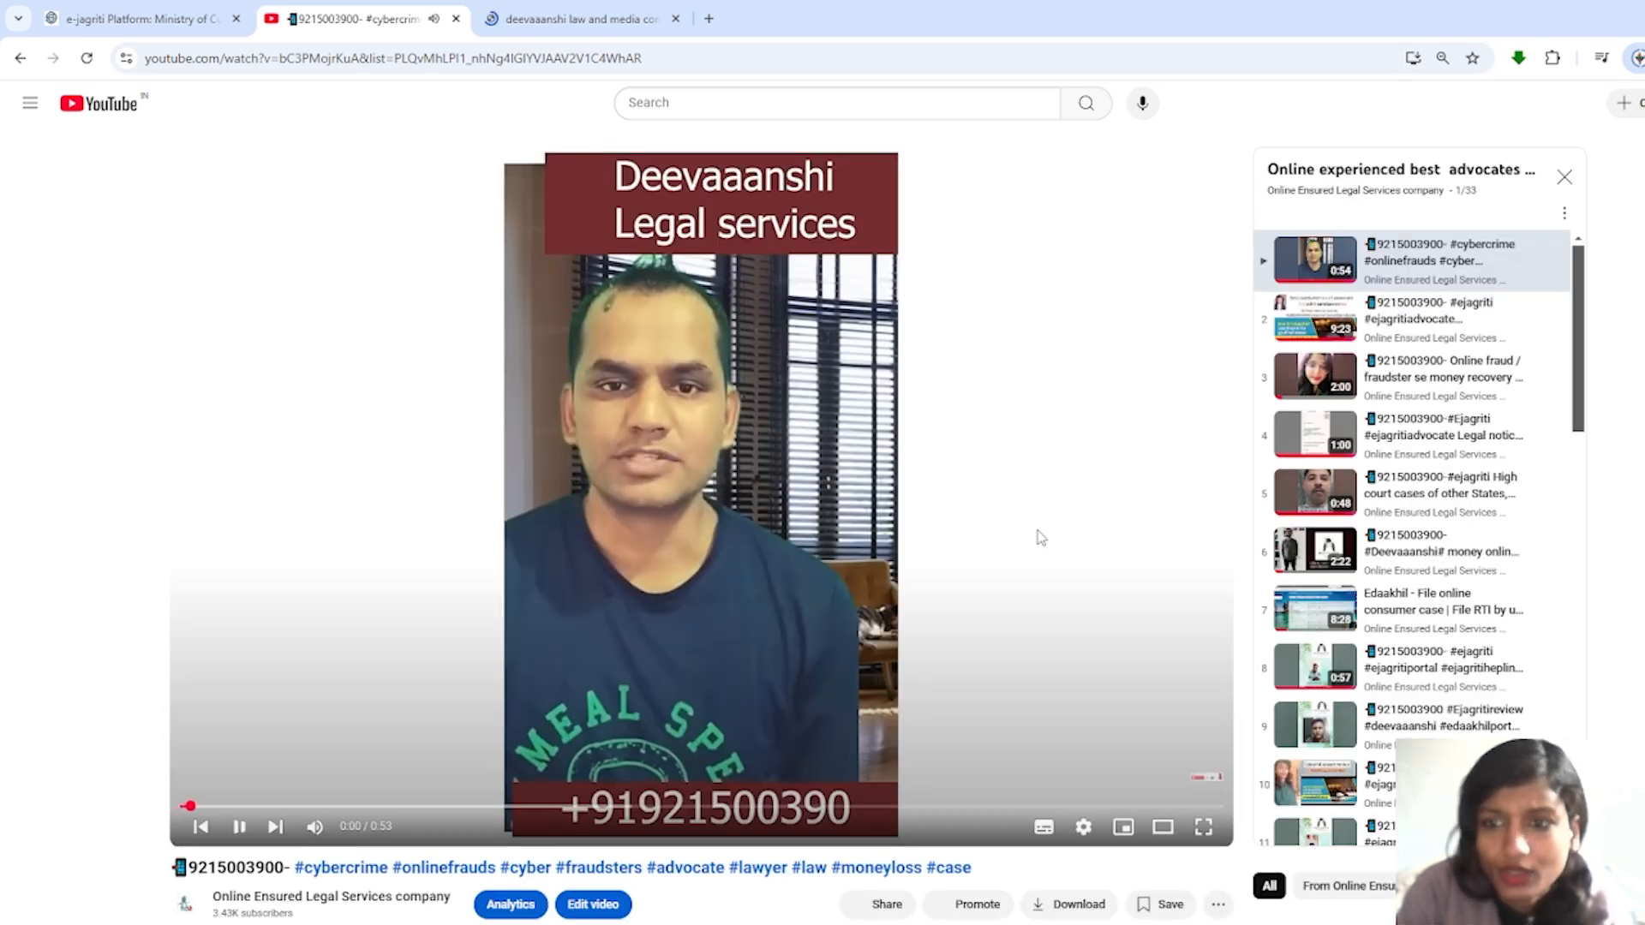
left_click(1037, 531)
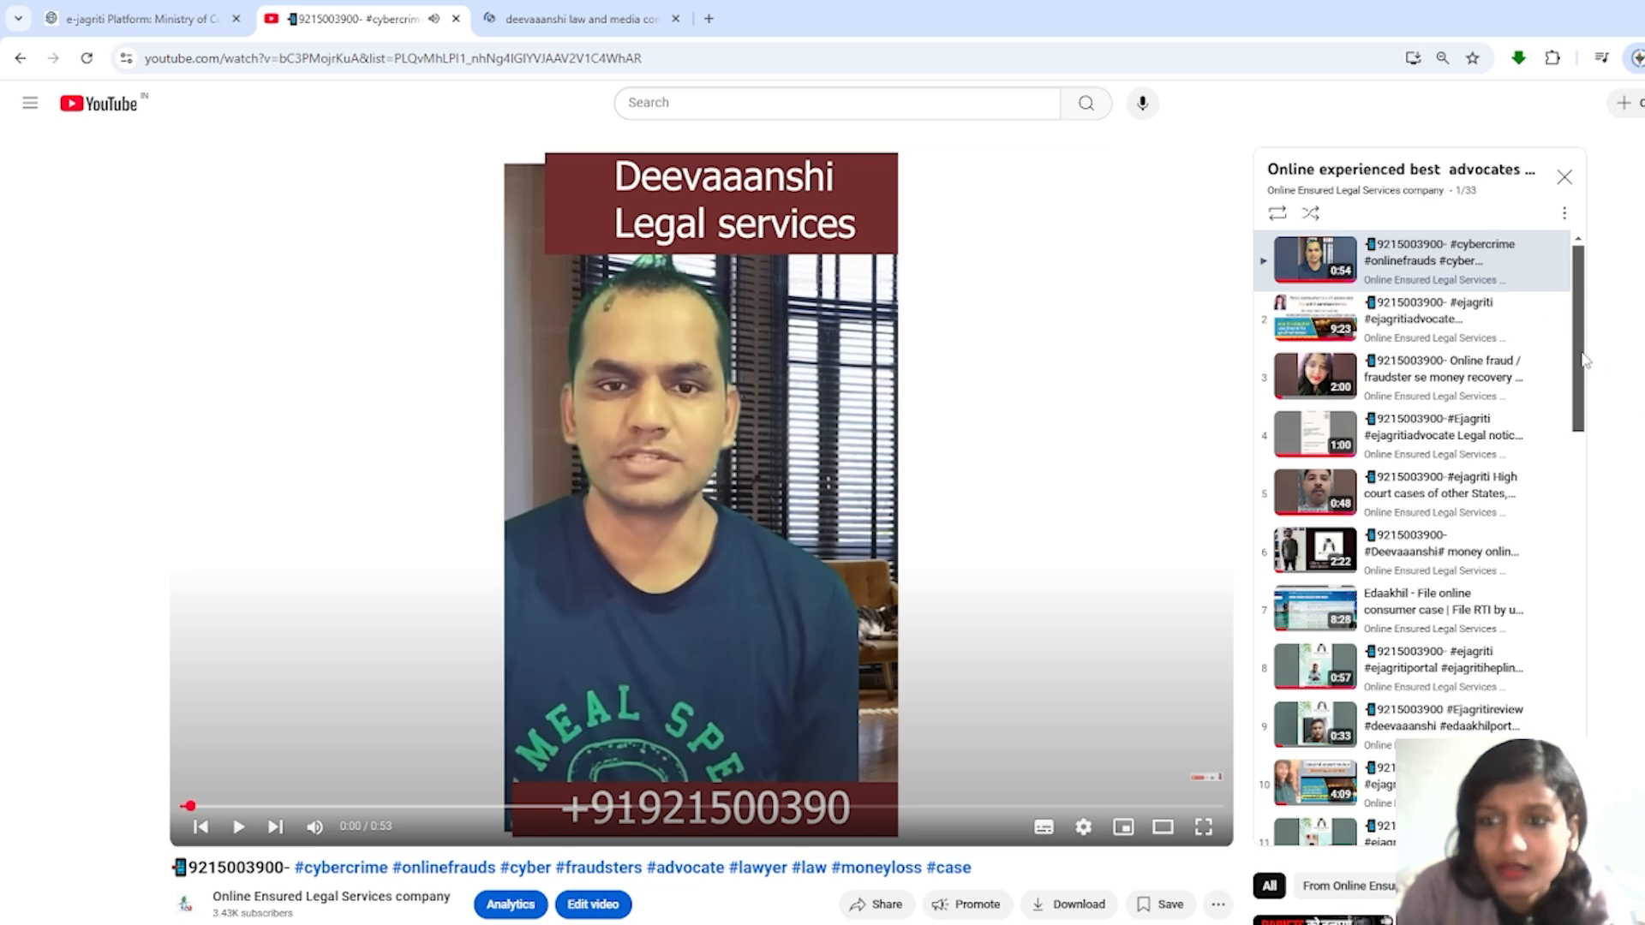
left_click_drag(1584, 361, 1584, 305)
left_click(21, 58)
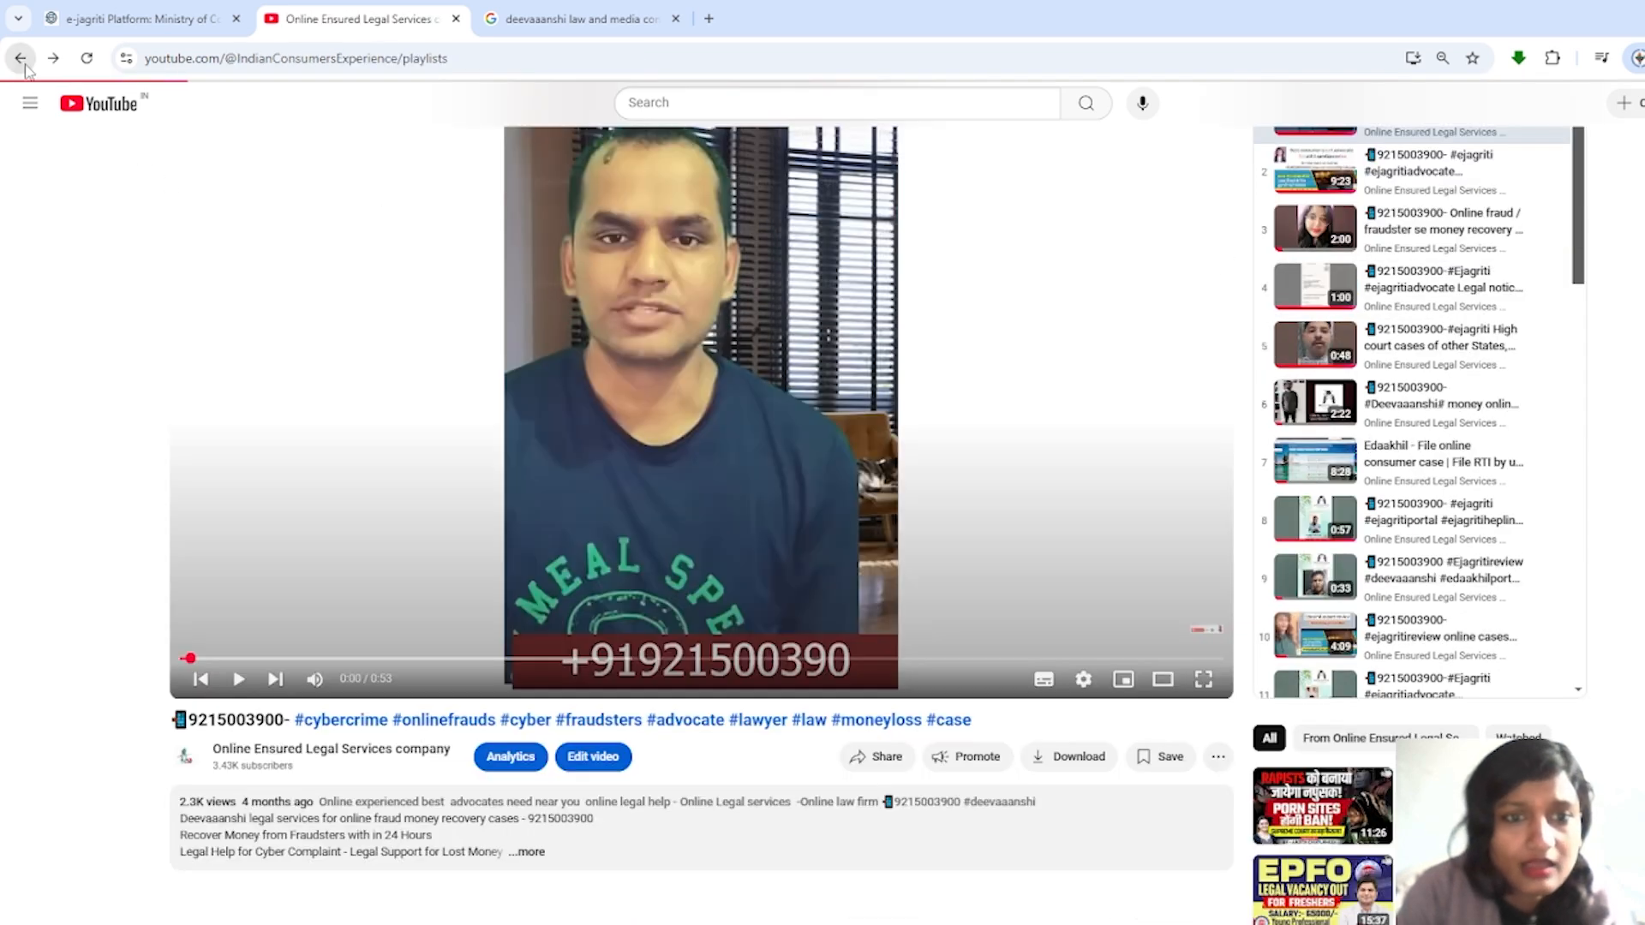
left_click(21, 58)
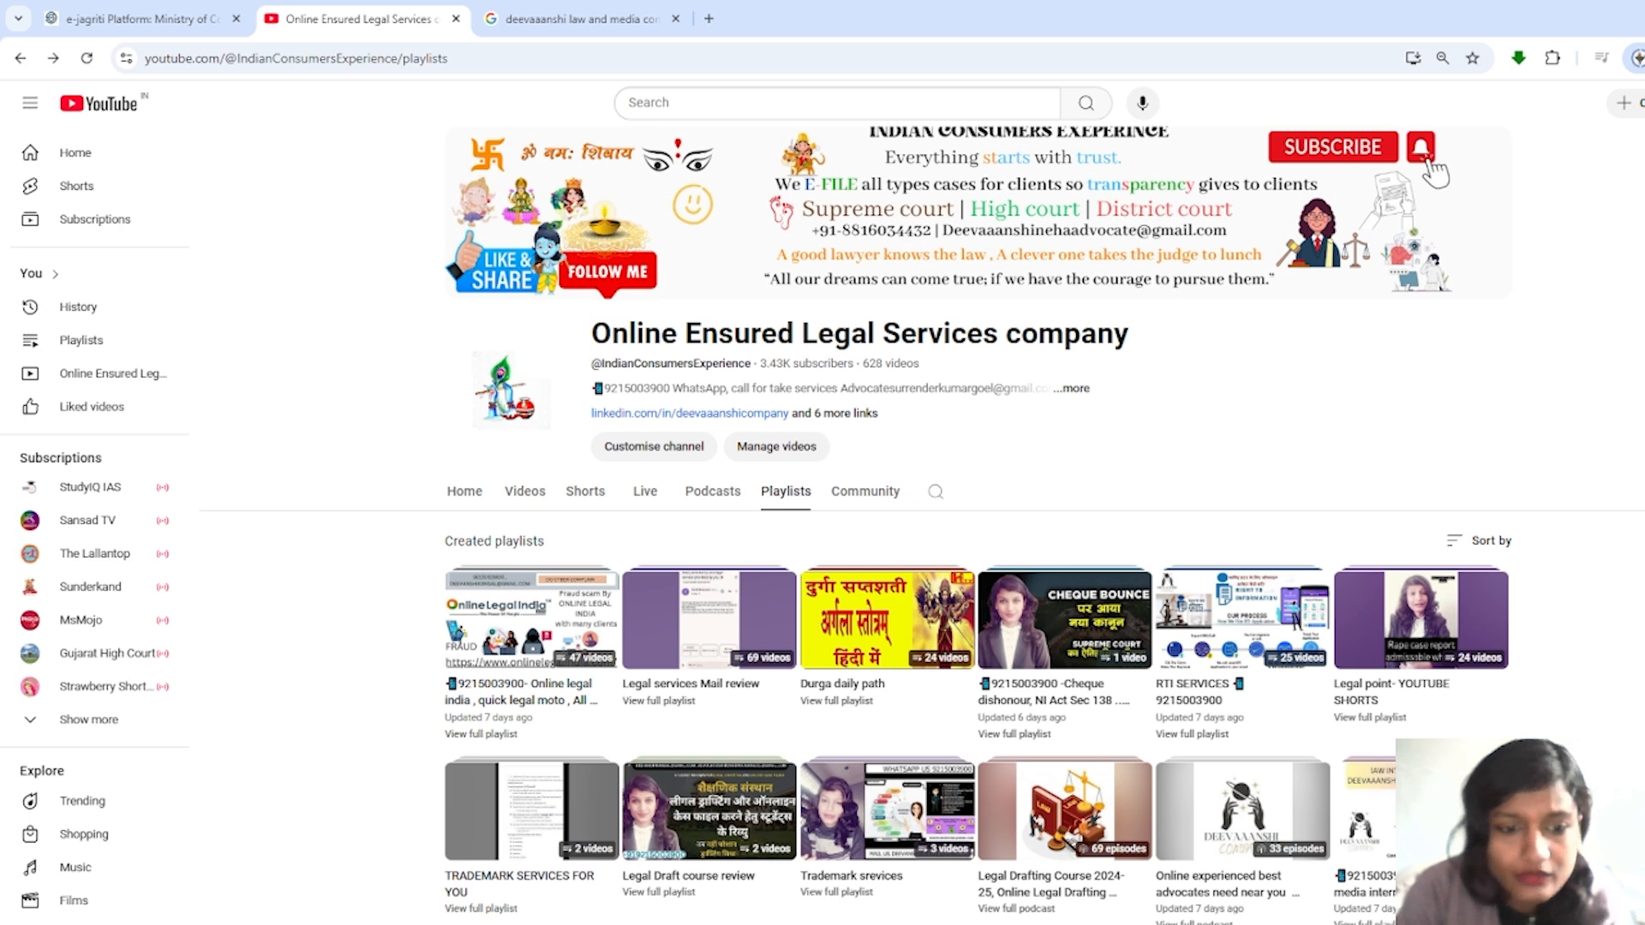
scroll(1145, 706, "down", 3)
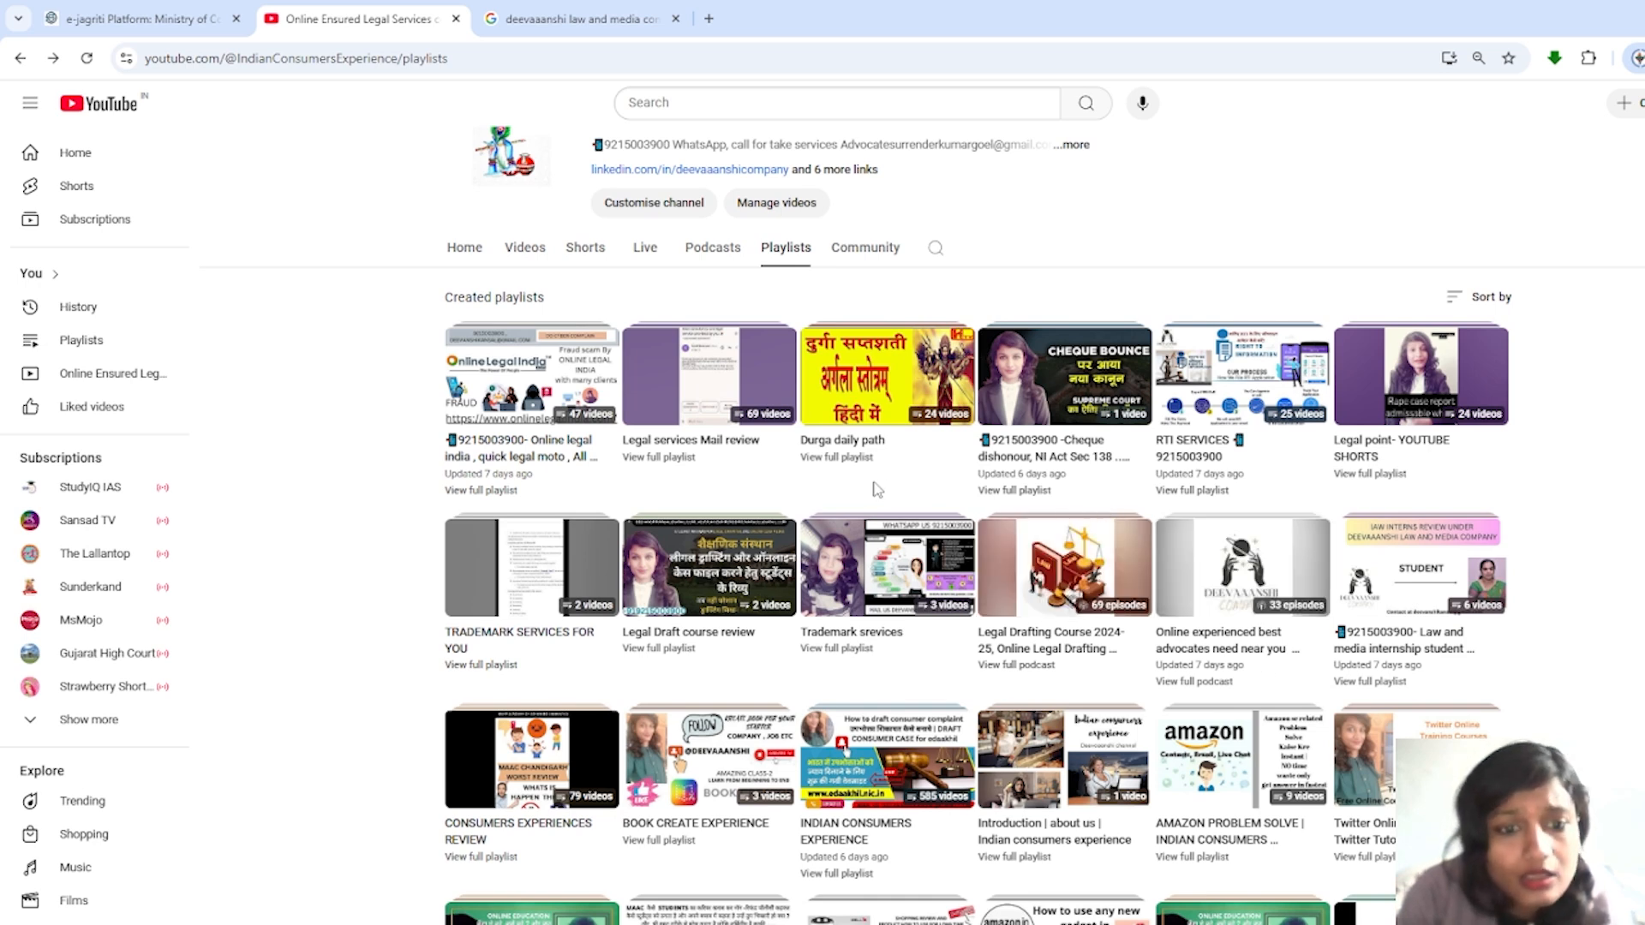
- Play and pause the Legal services Mail review playlist, open the channel home, then the Google tab
left_click(718, 452)
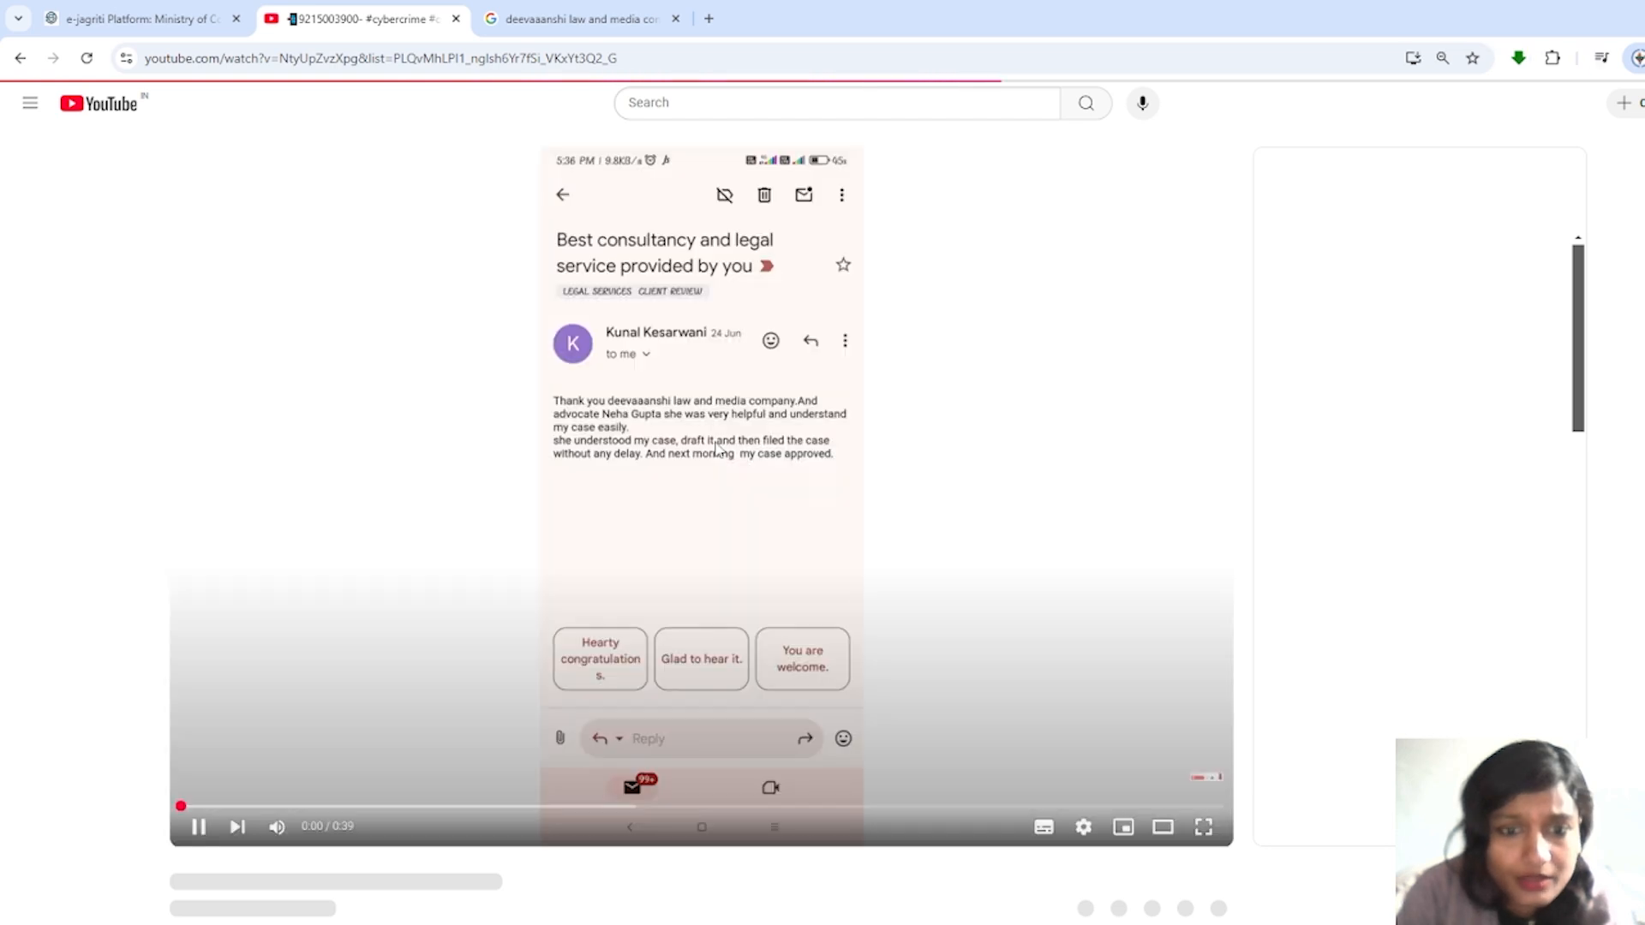
left_click(717, 452)
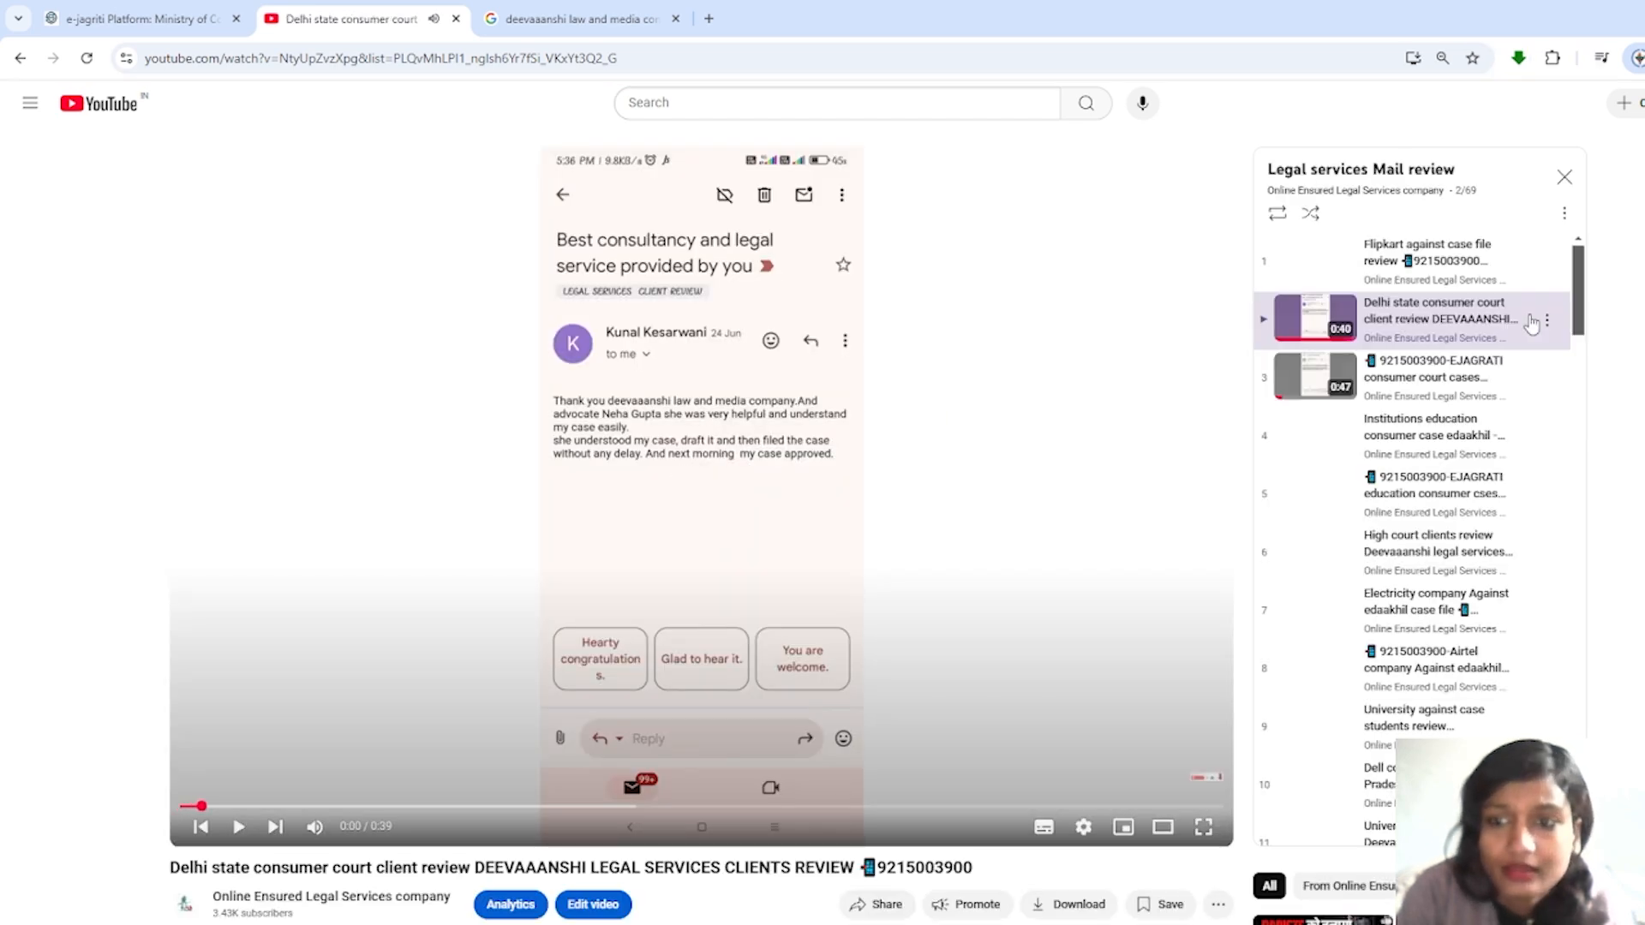
left_click_drag(1583, 283, 1589, 786)
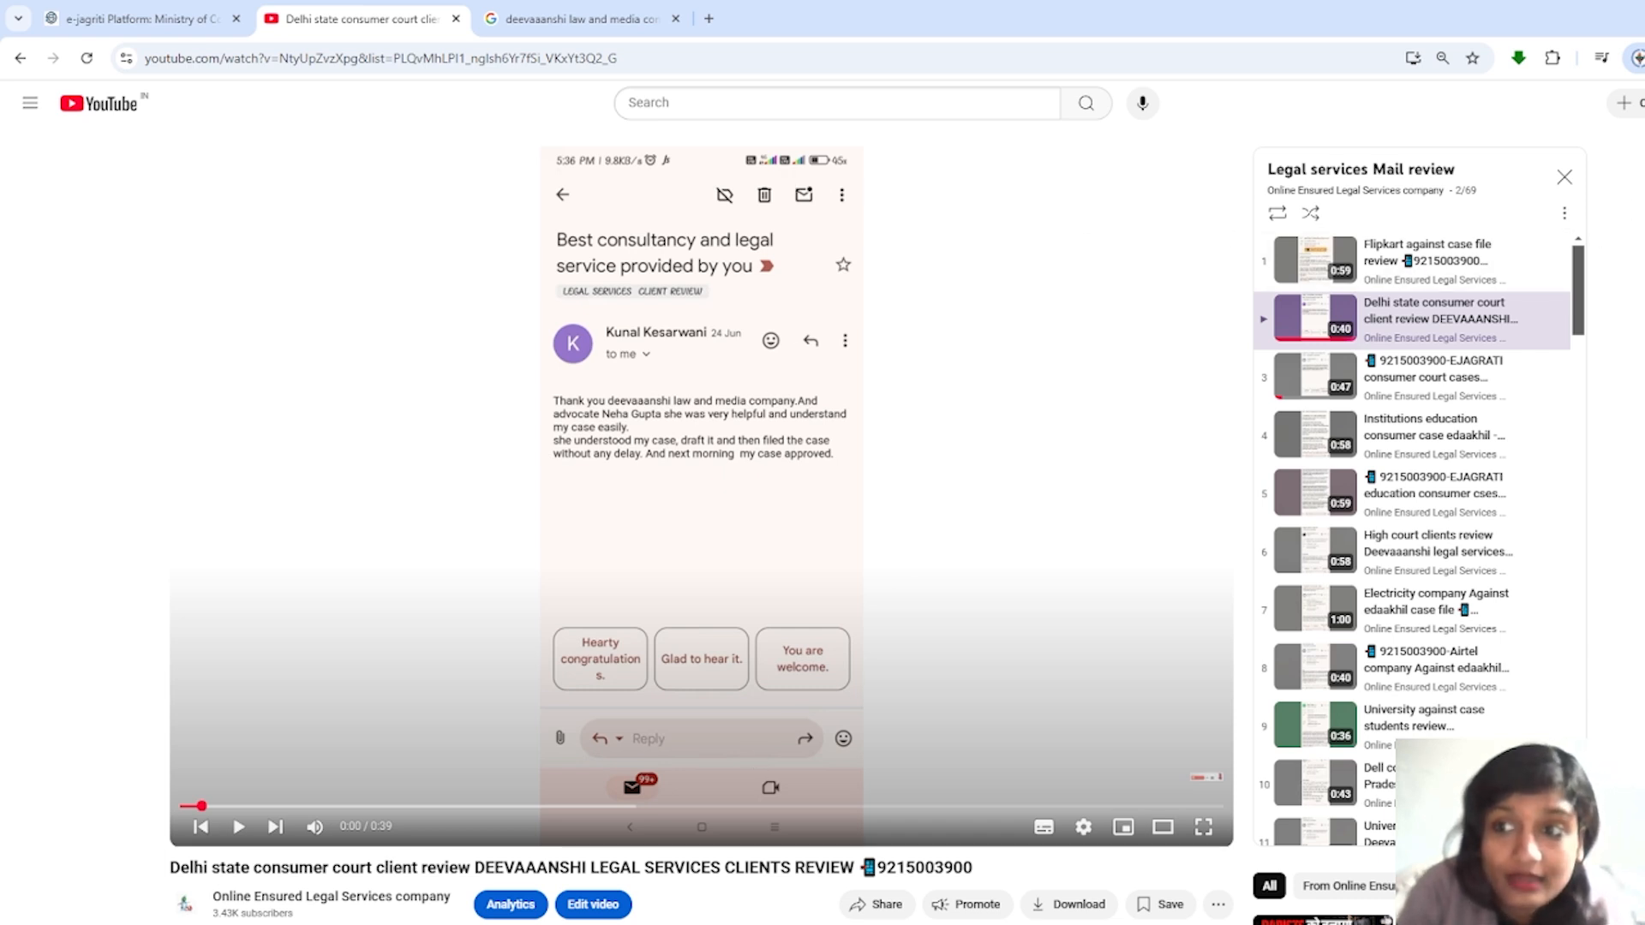
left_click(1643, 103)
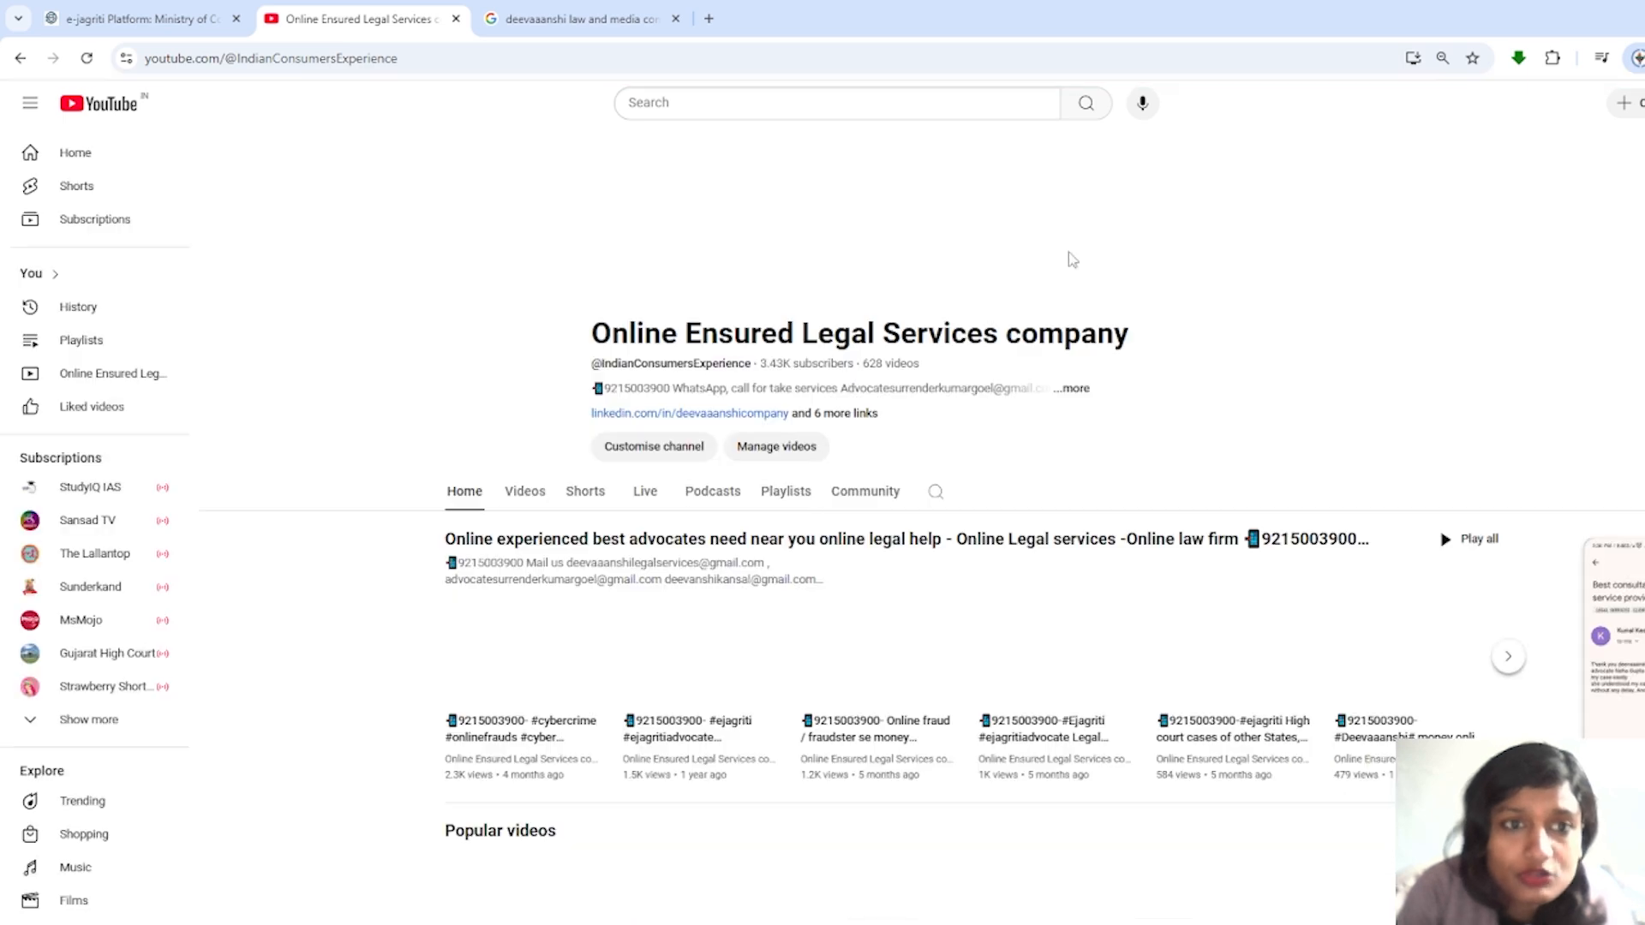
left_click(611, 21)
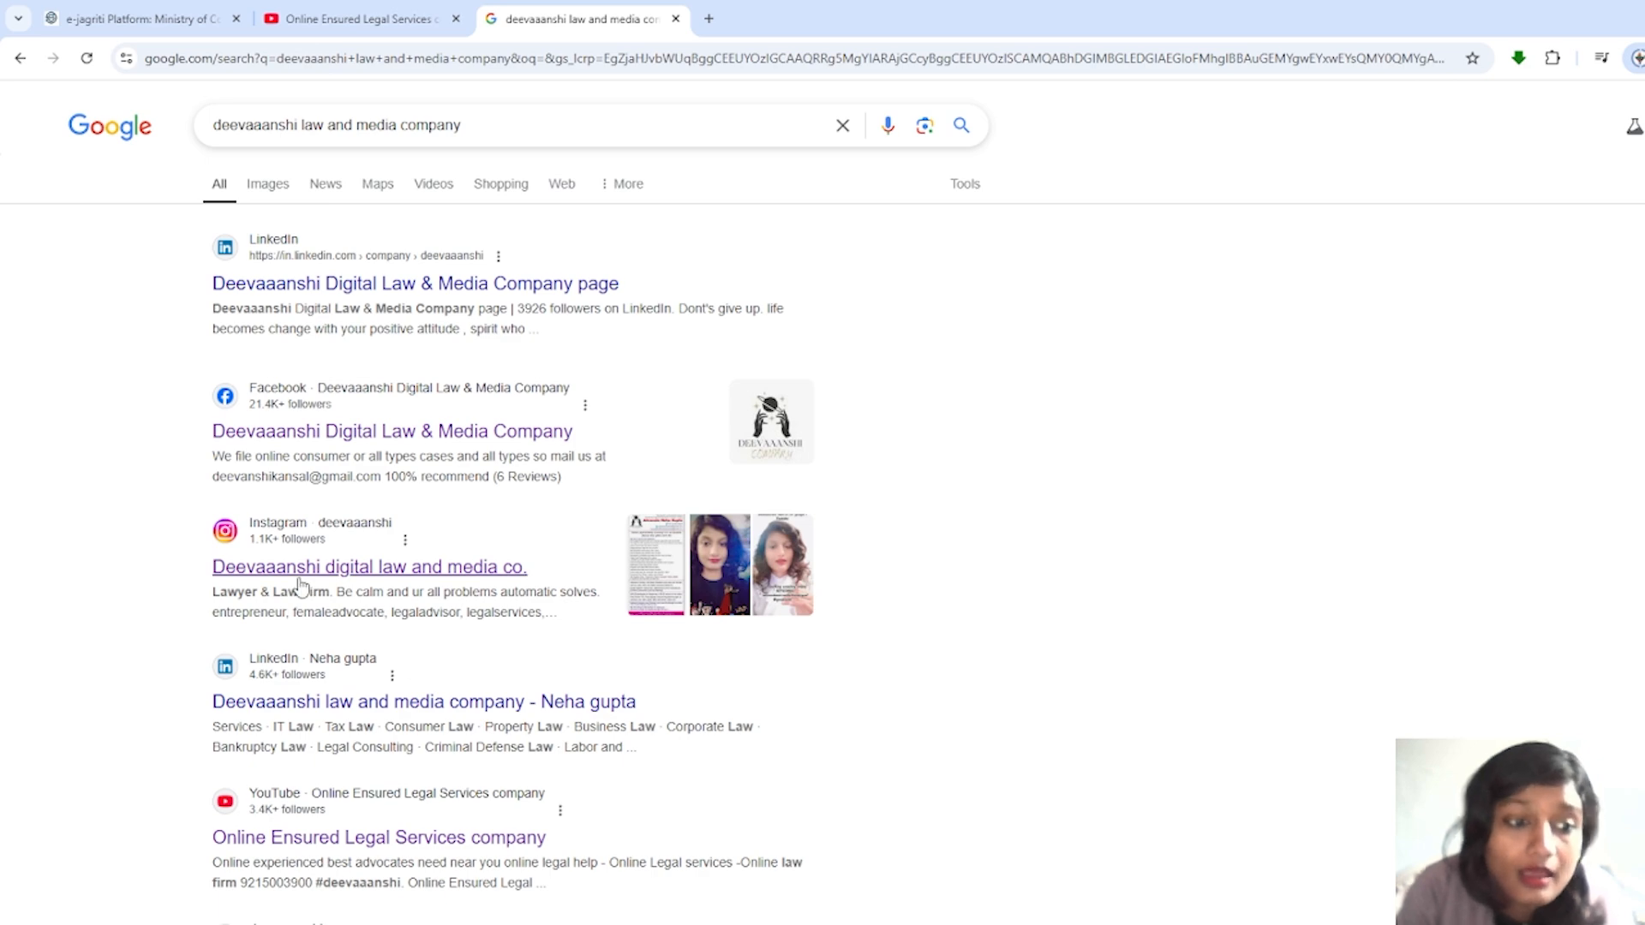
- Compare the law firm's Google results with its YouTube channel, ending on the channel home page
left_click(357, 19)
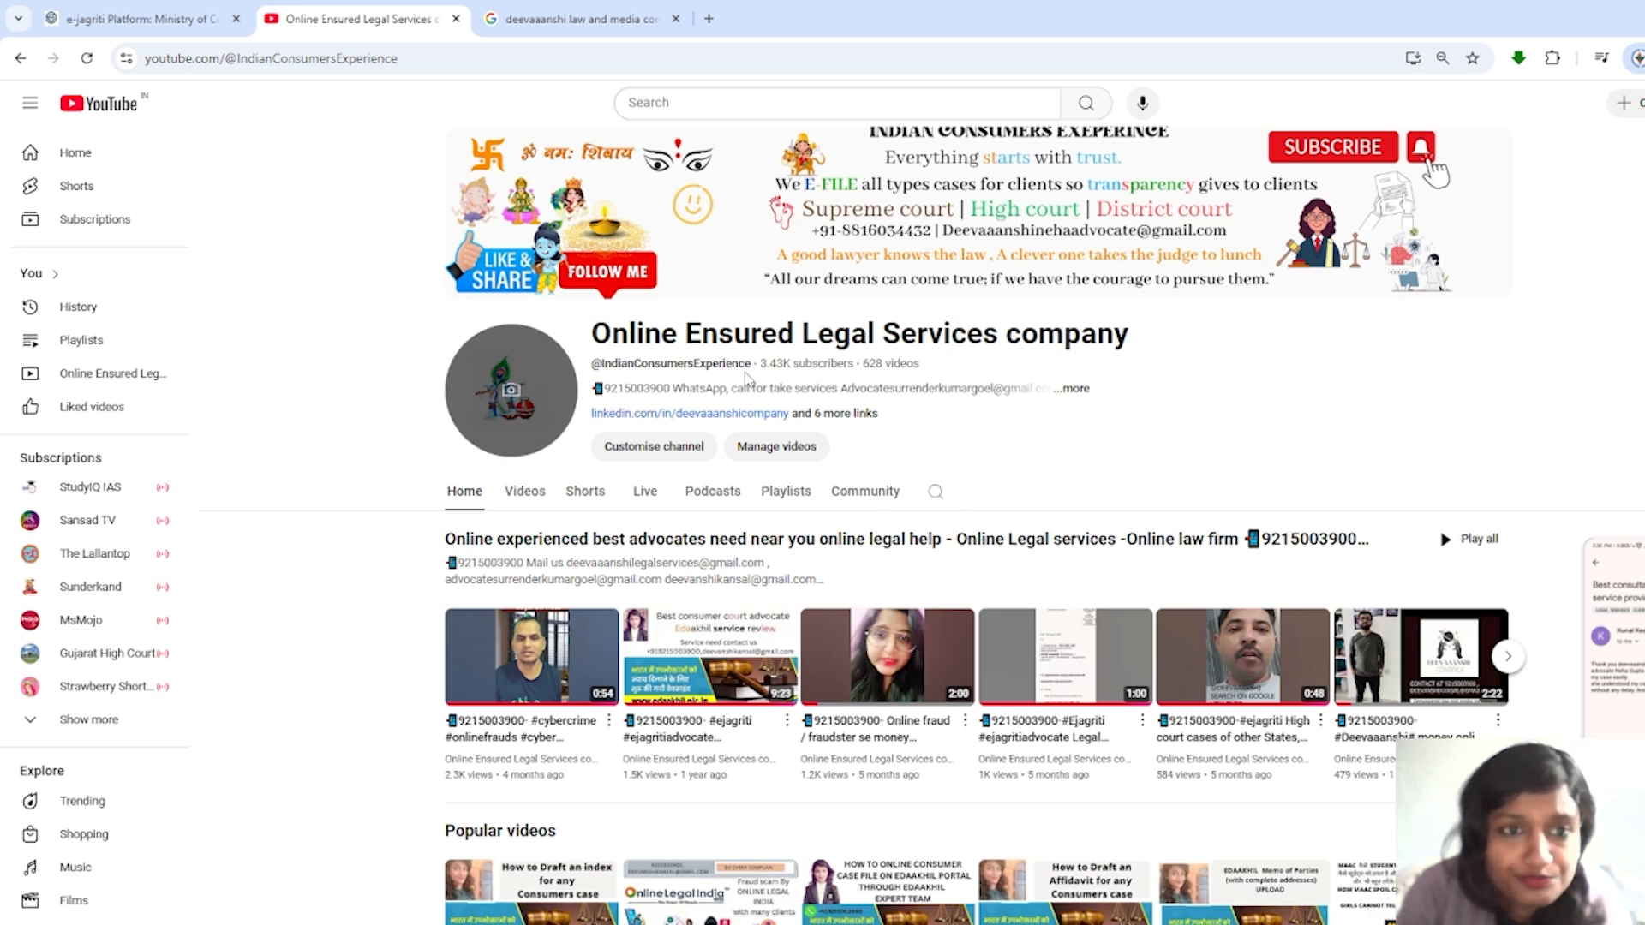
left_click(624, 20)
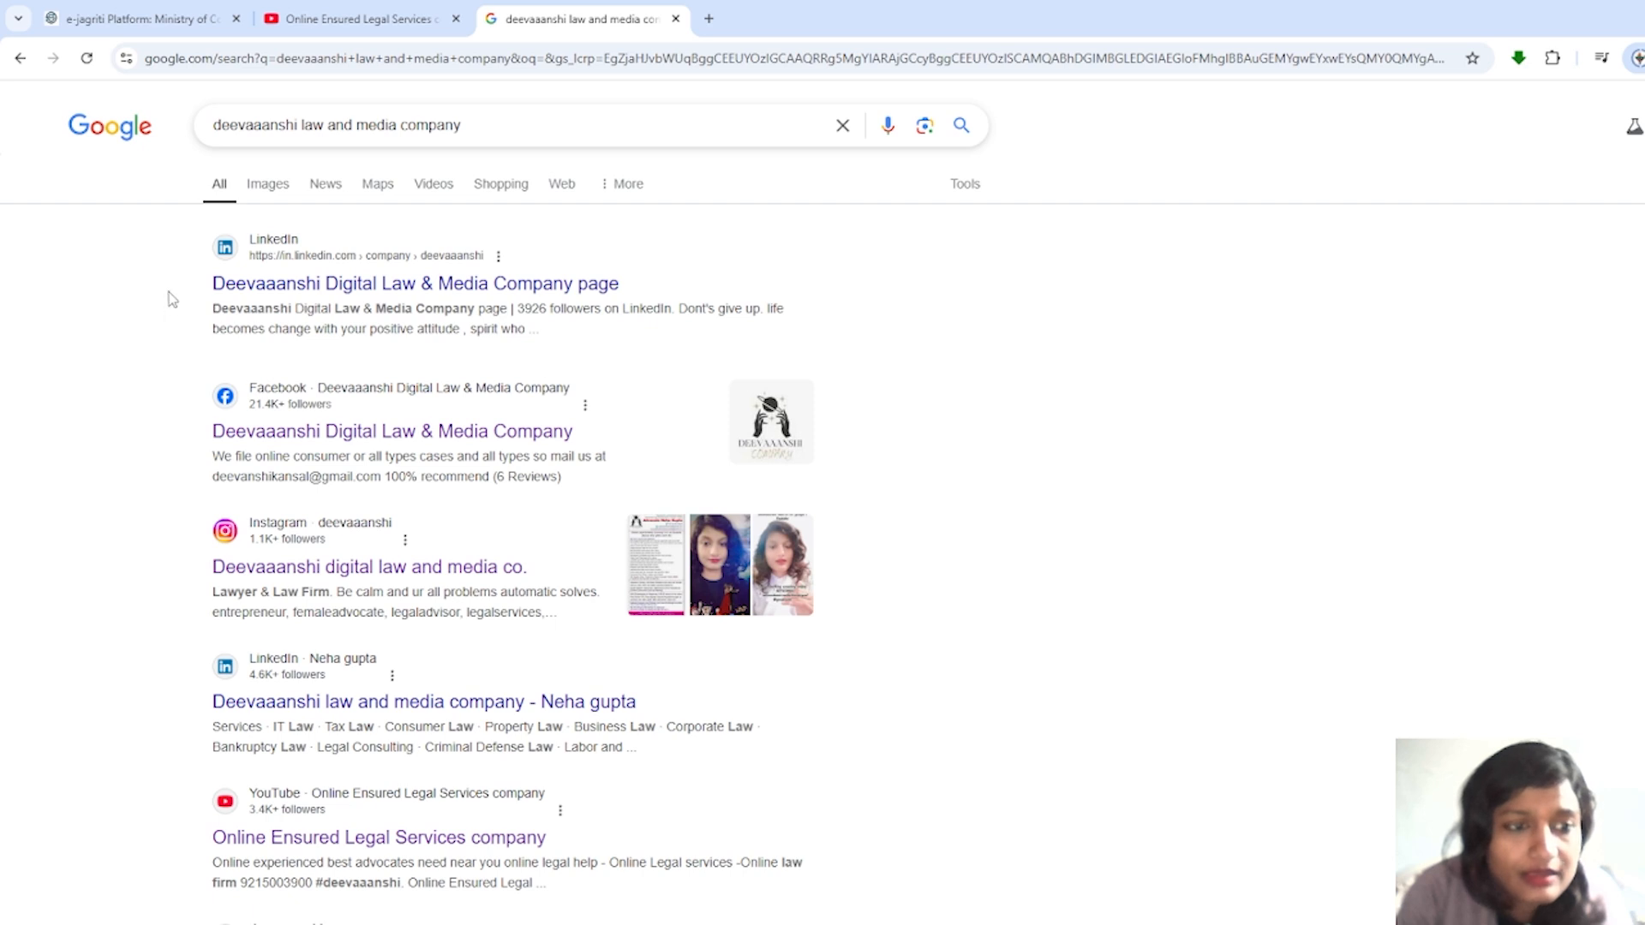
left_click_drag(124, 324, 202, 882)
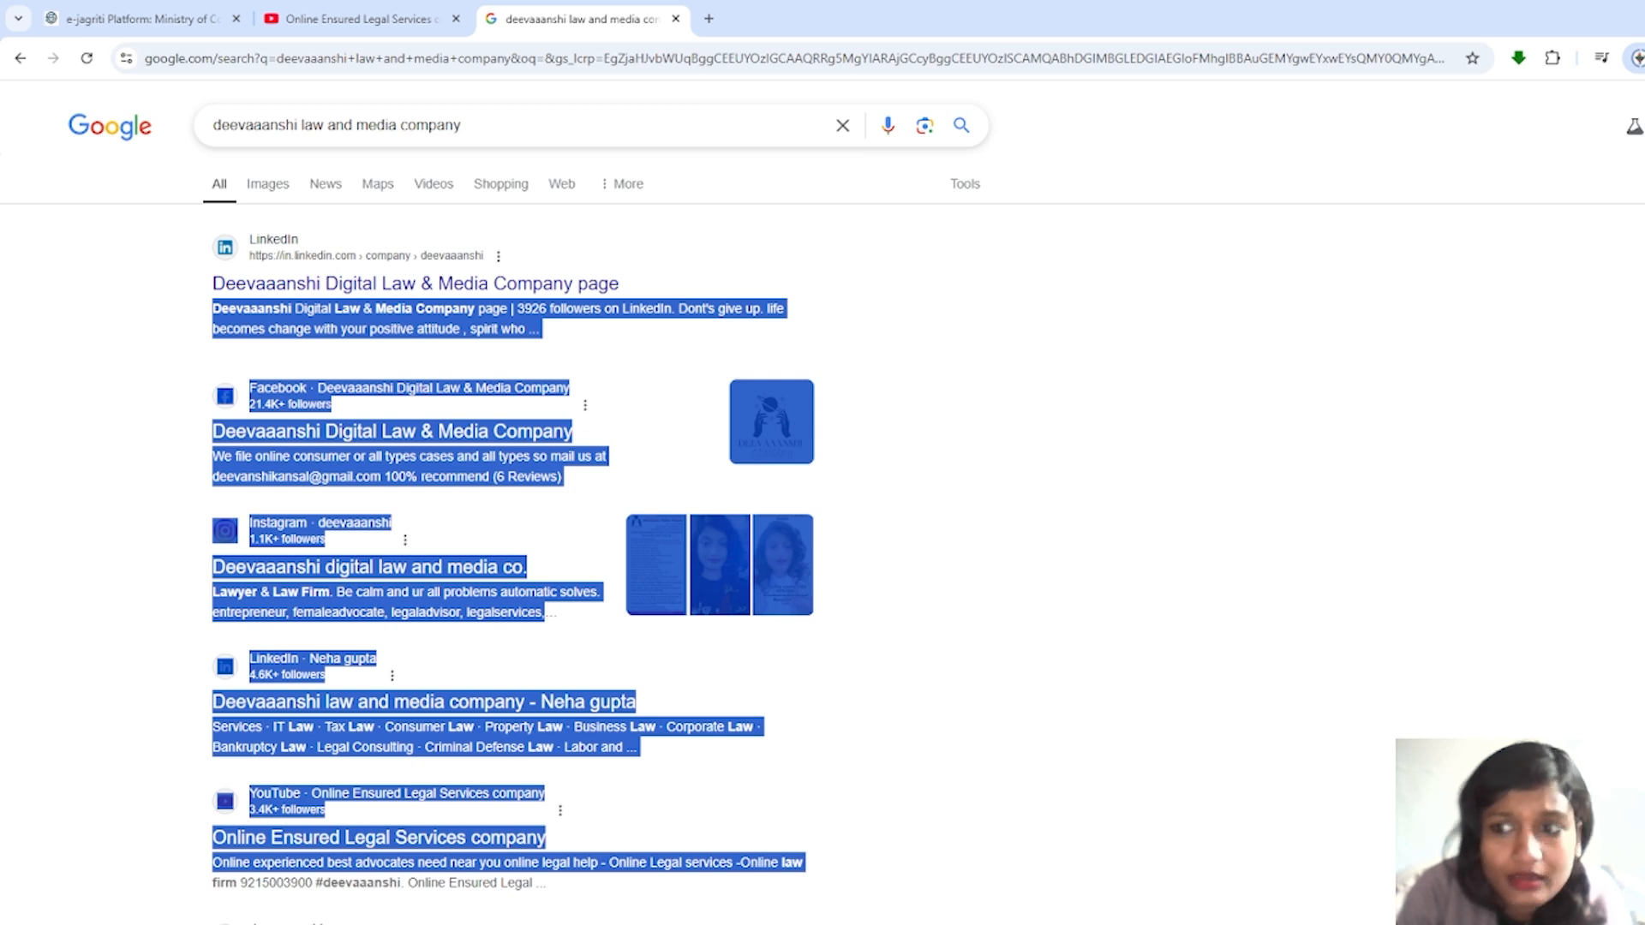
left_click(218, 179)
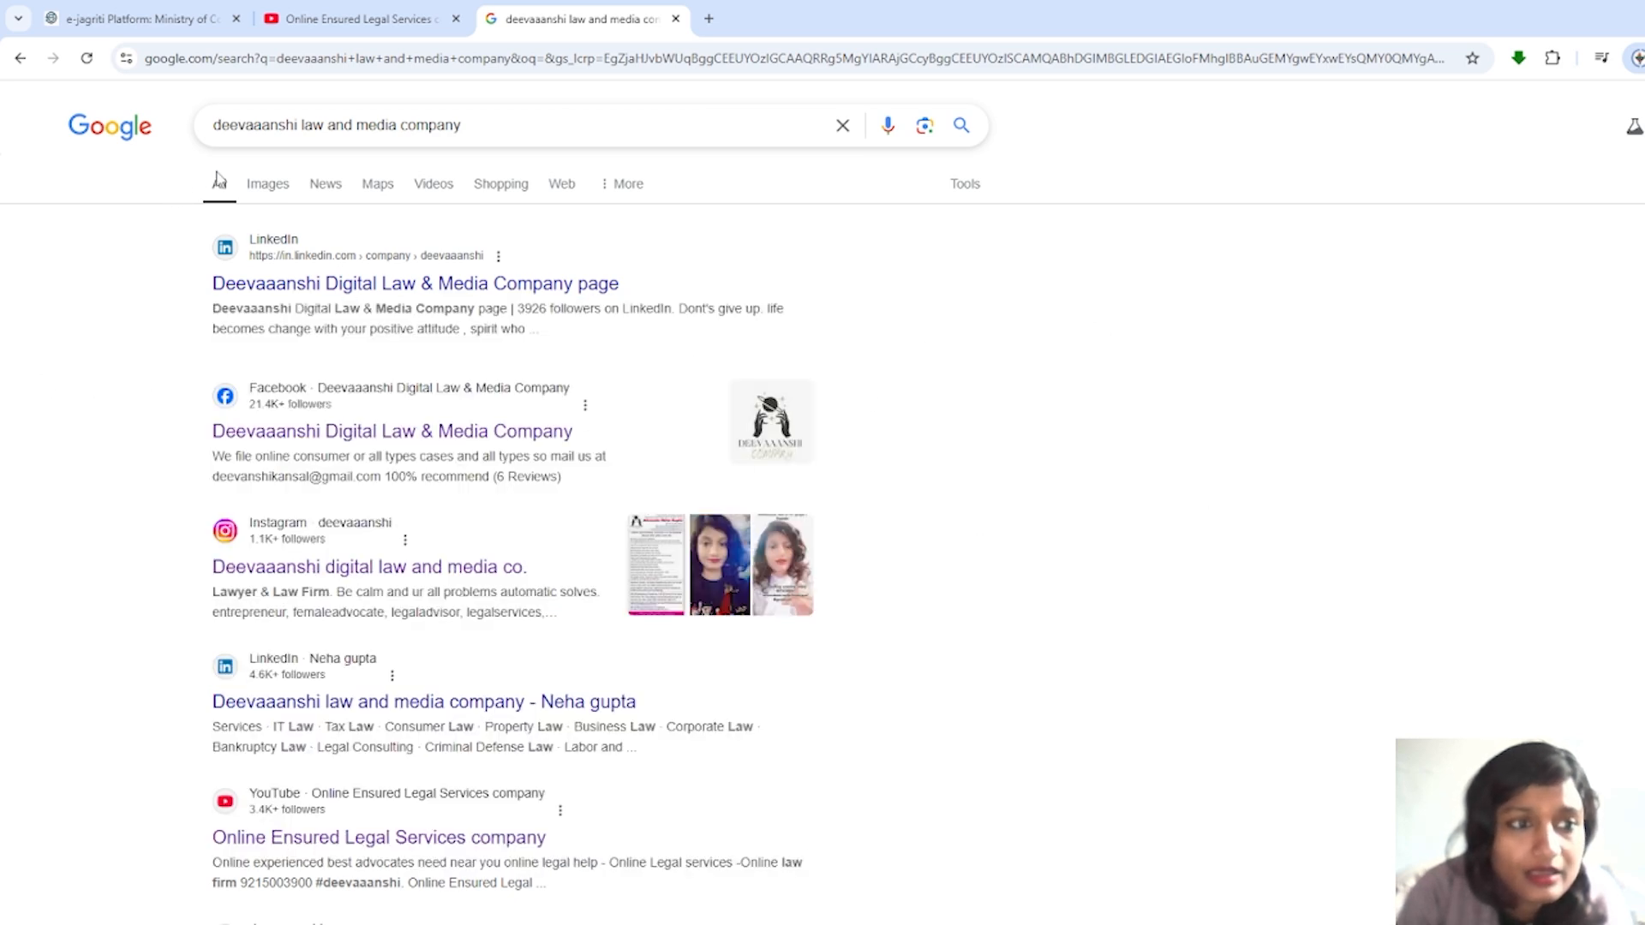
scroll(391, 209, "down", 10)
scroll(392, 210, "up", 10)
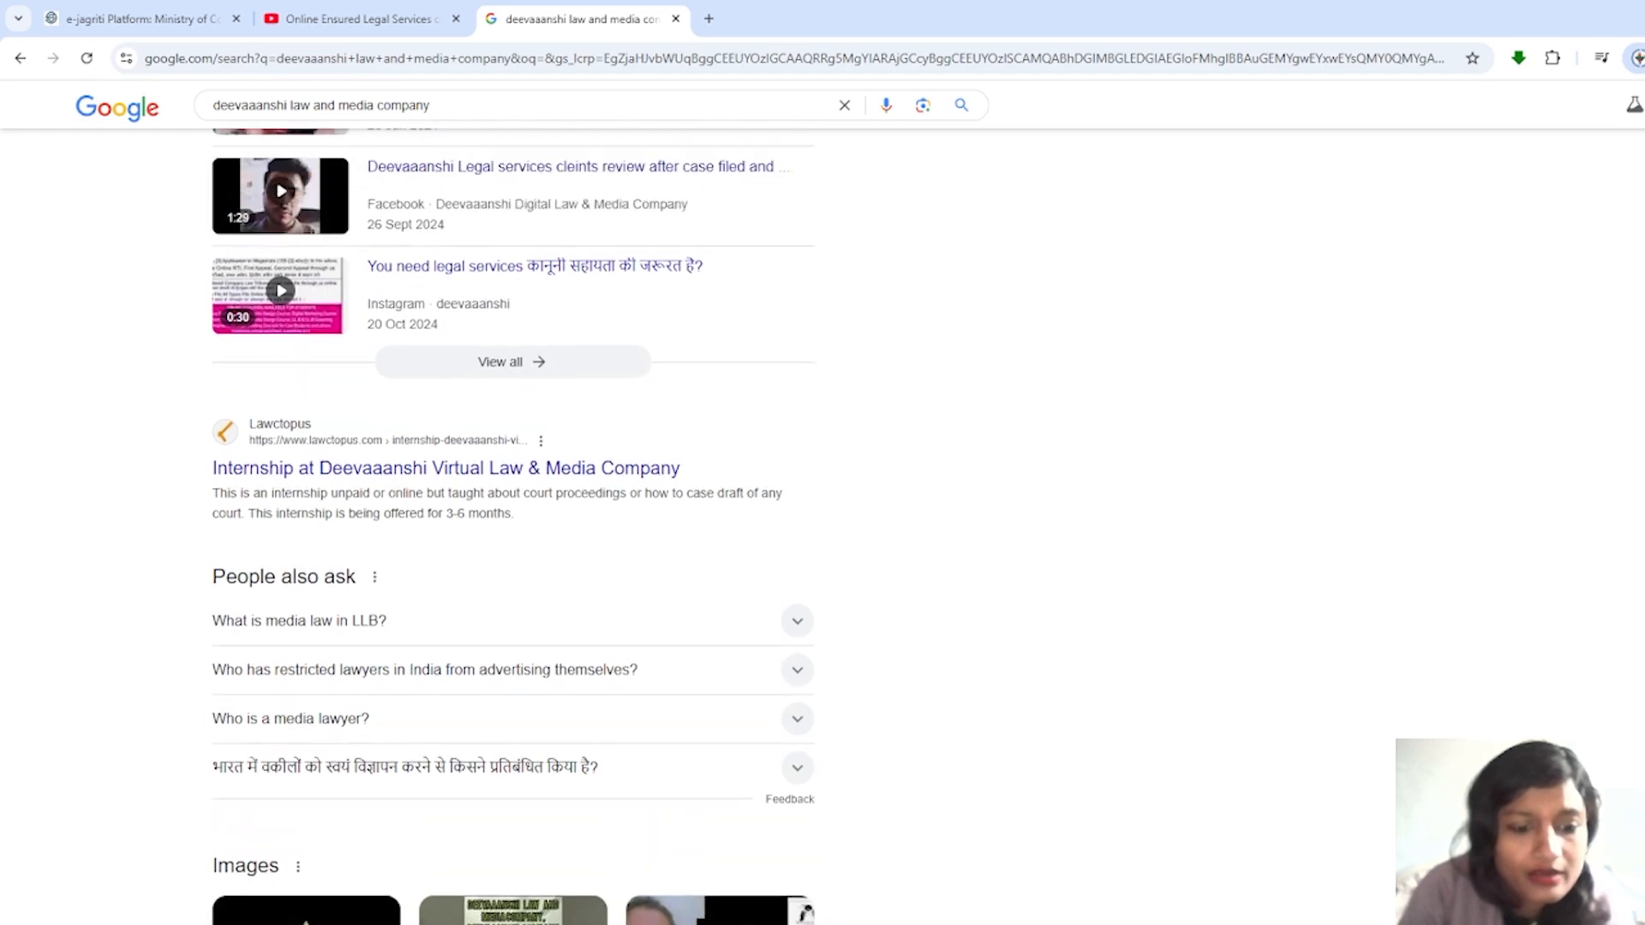
left_click(360, 18)
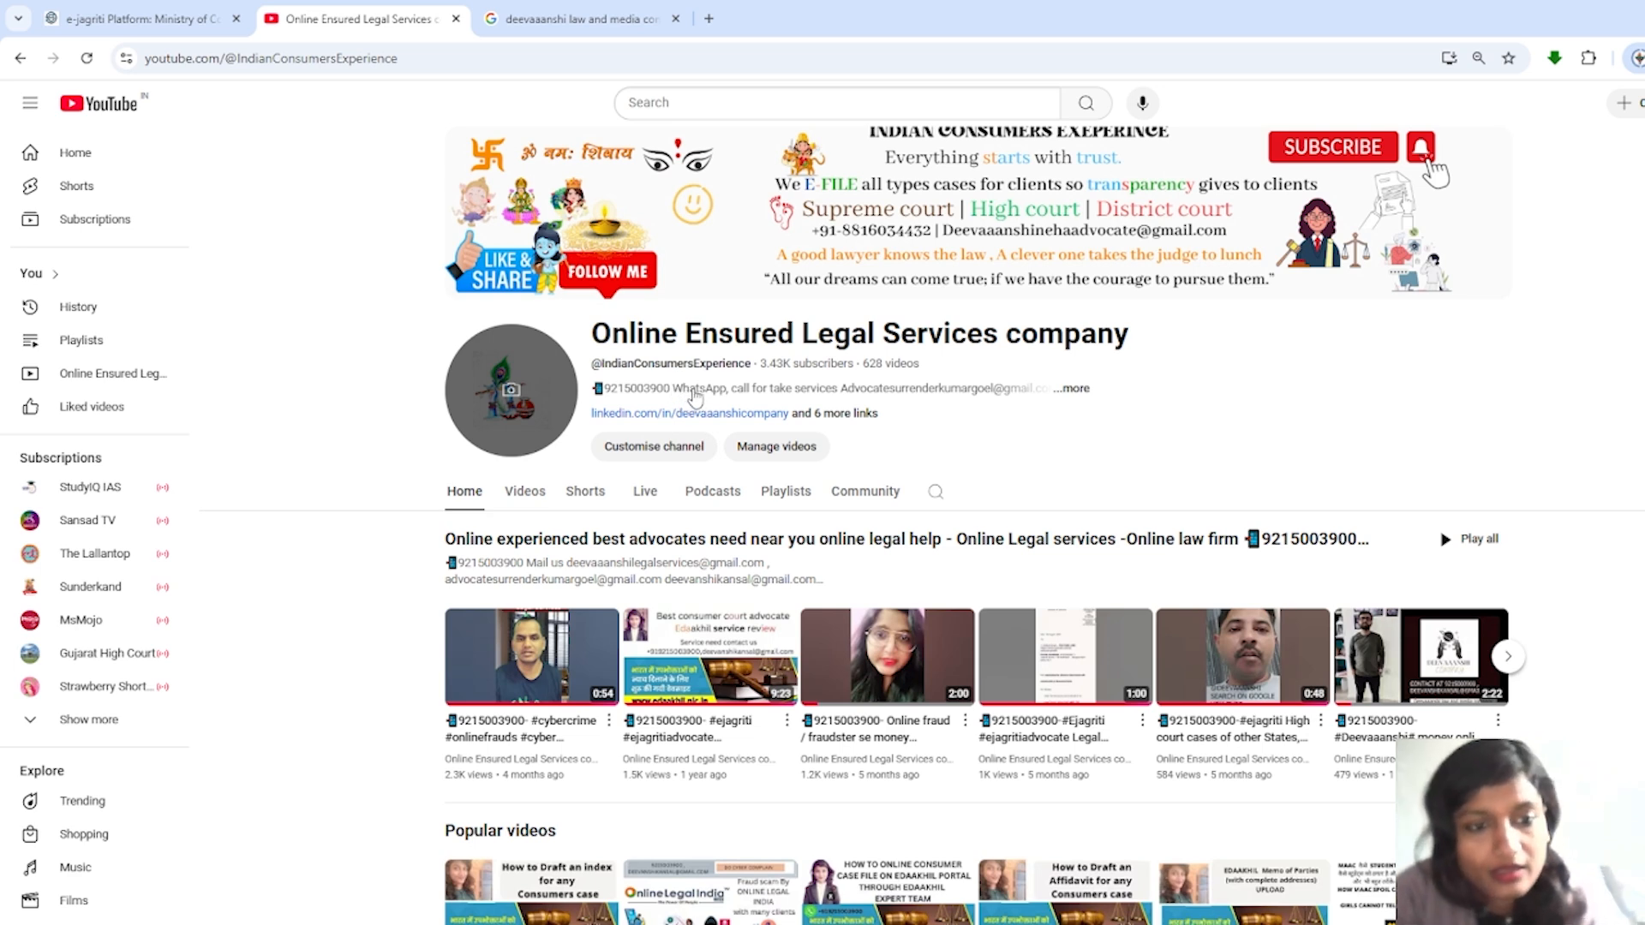
left_click(610, 28)
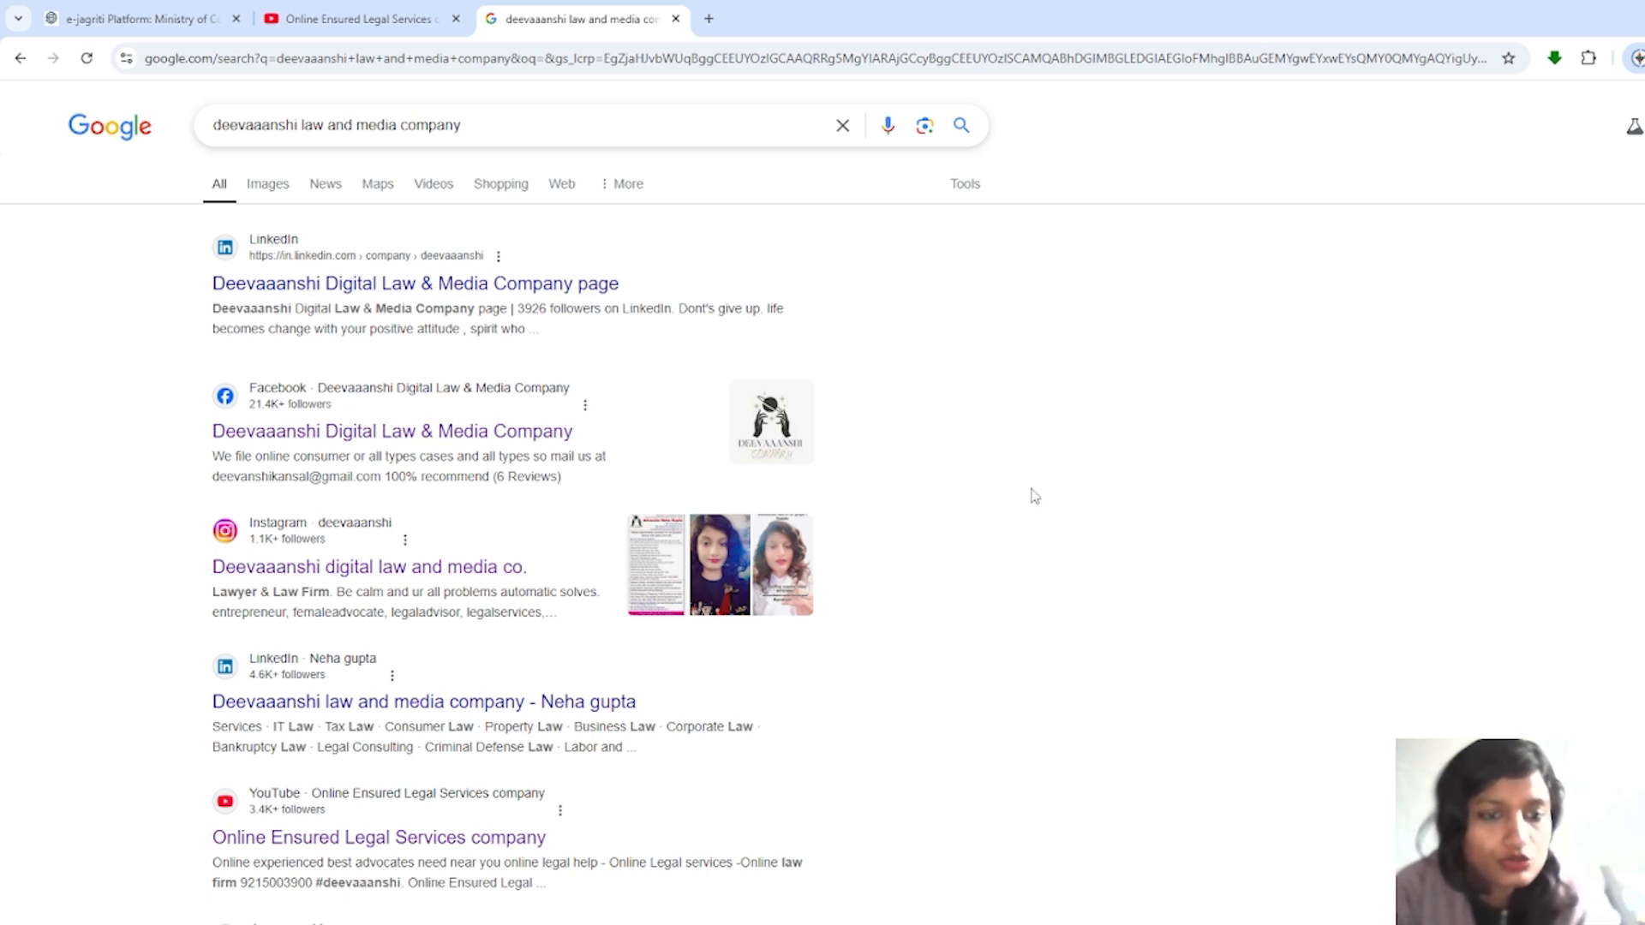
left_click(360, 19)
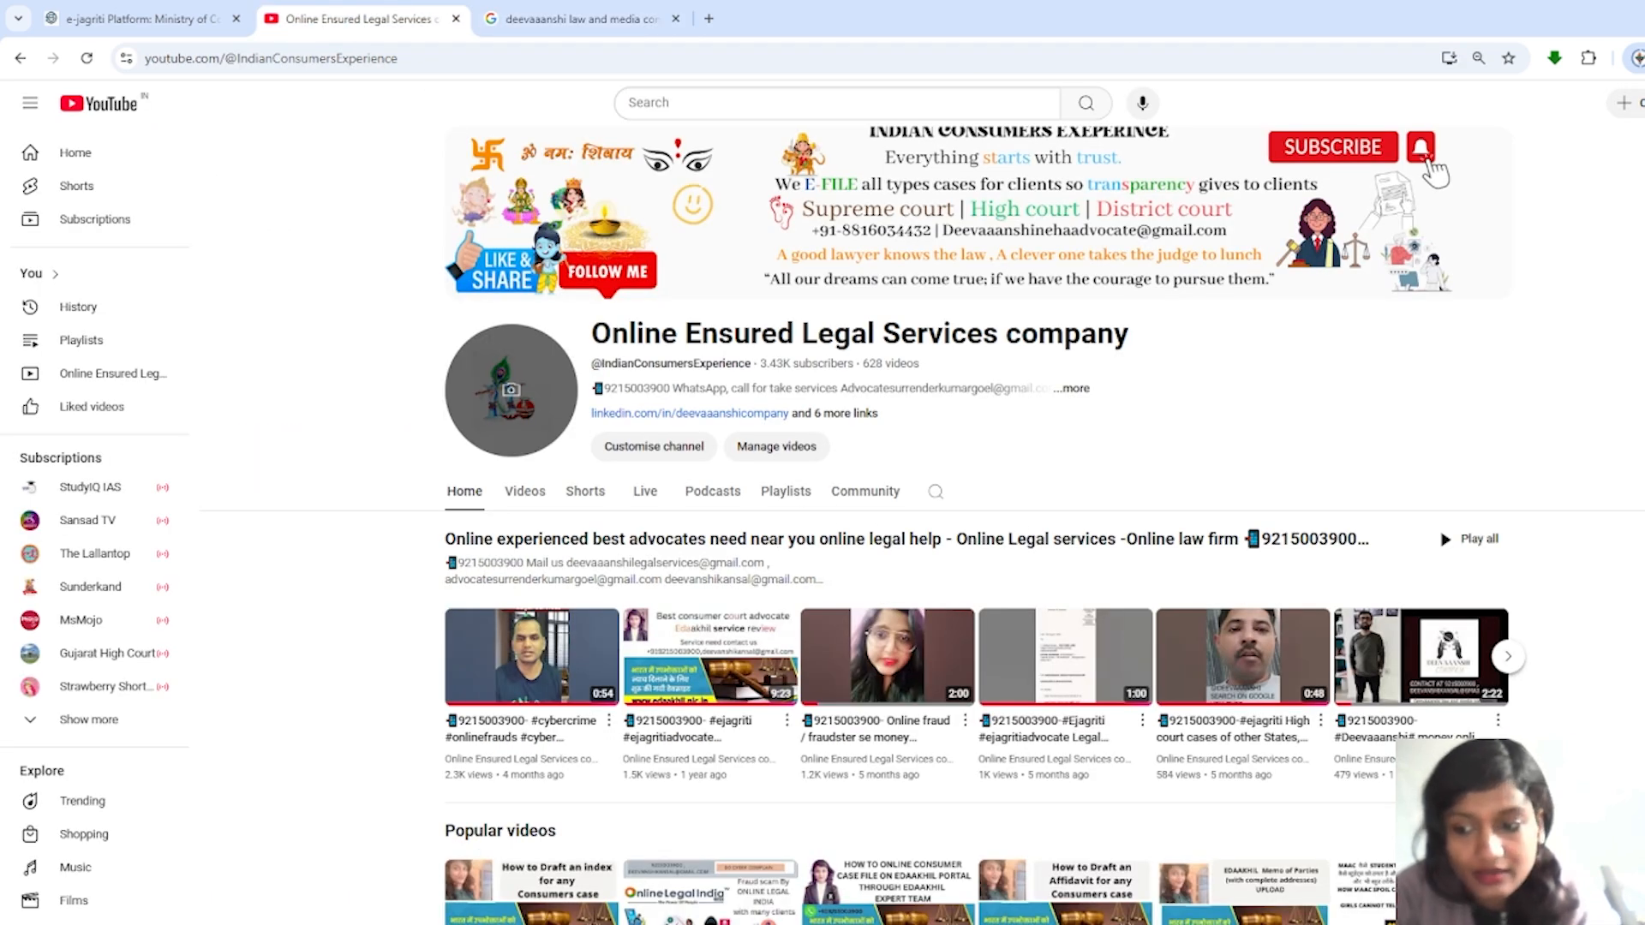